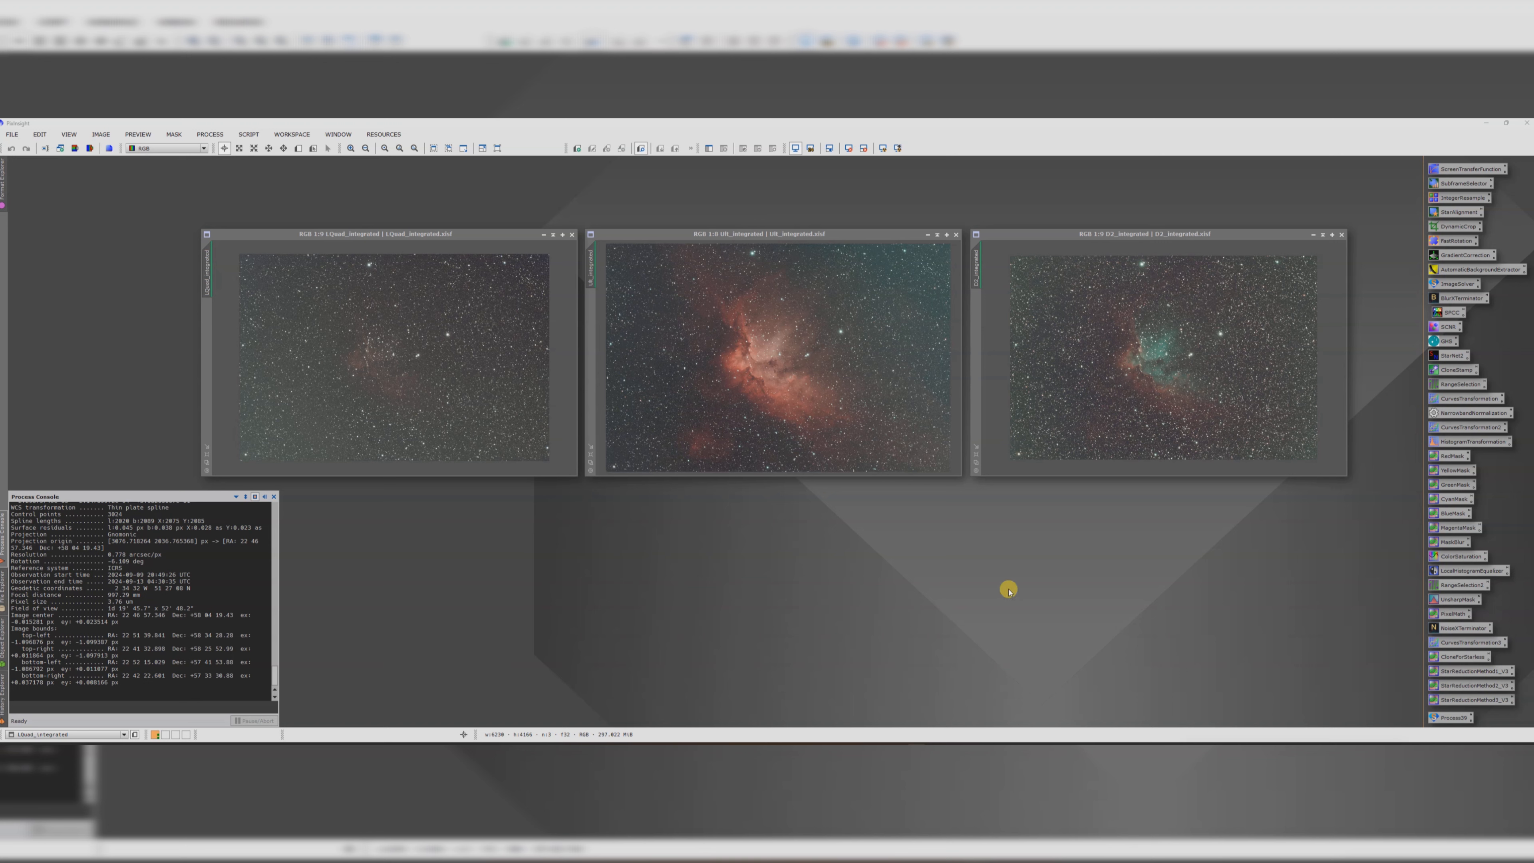
- Examine the LQuad_integrated, Ult_integrated and D2_integrated images in turn to compare them
click(397, 239)
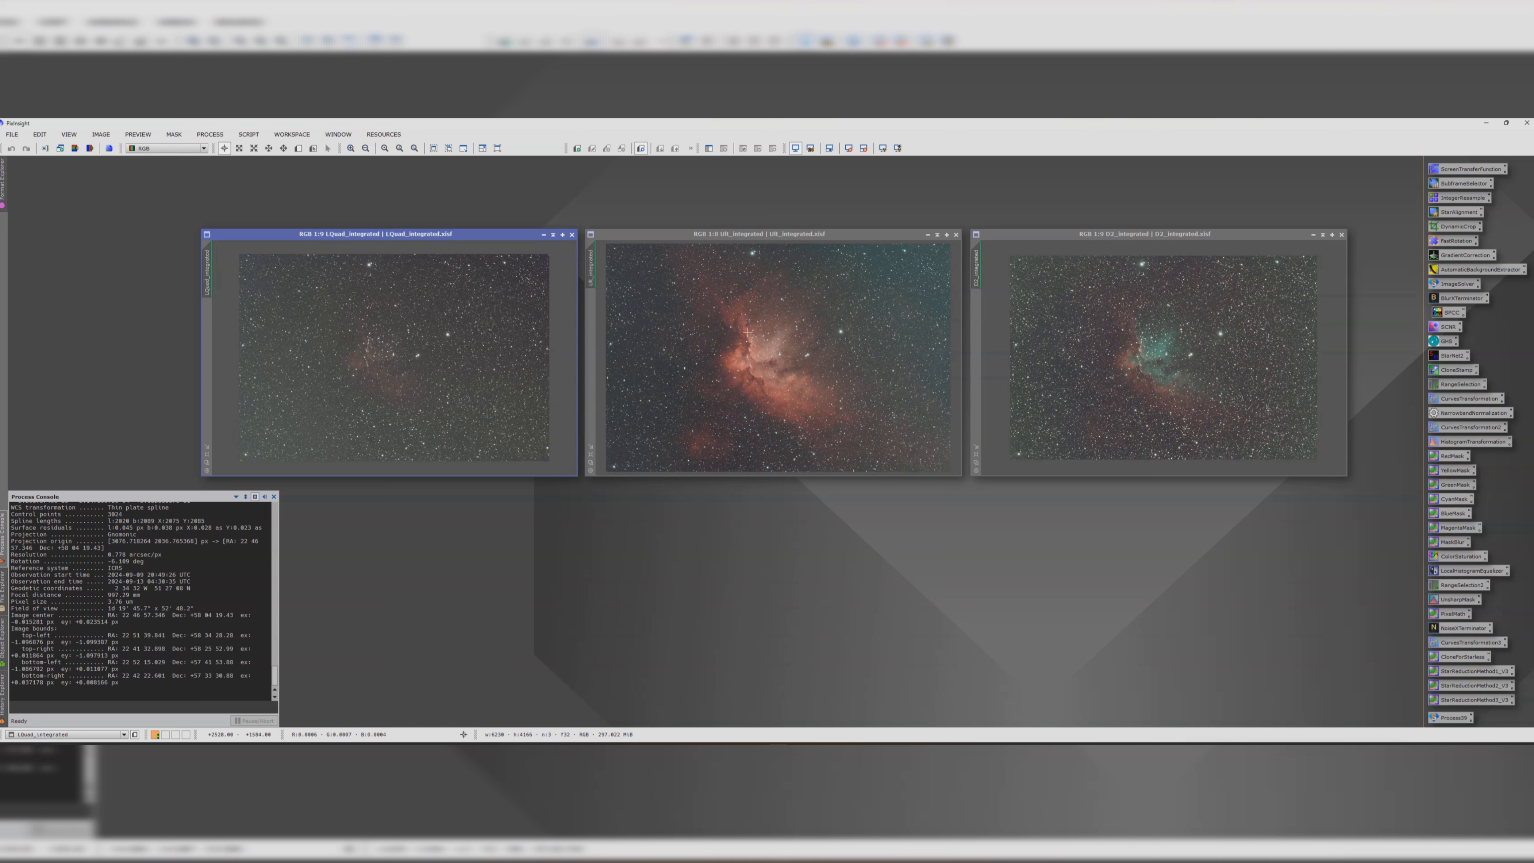
click(769, 344)
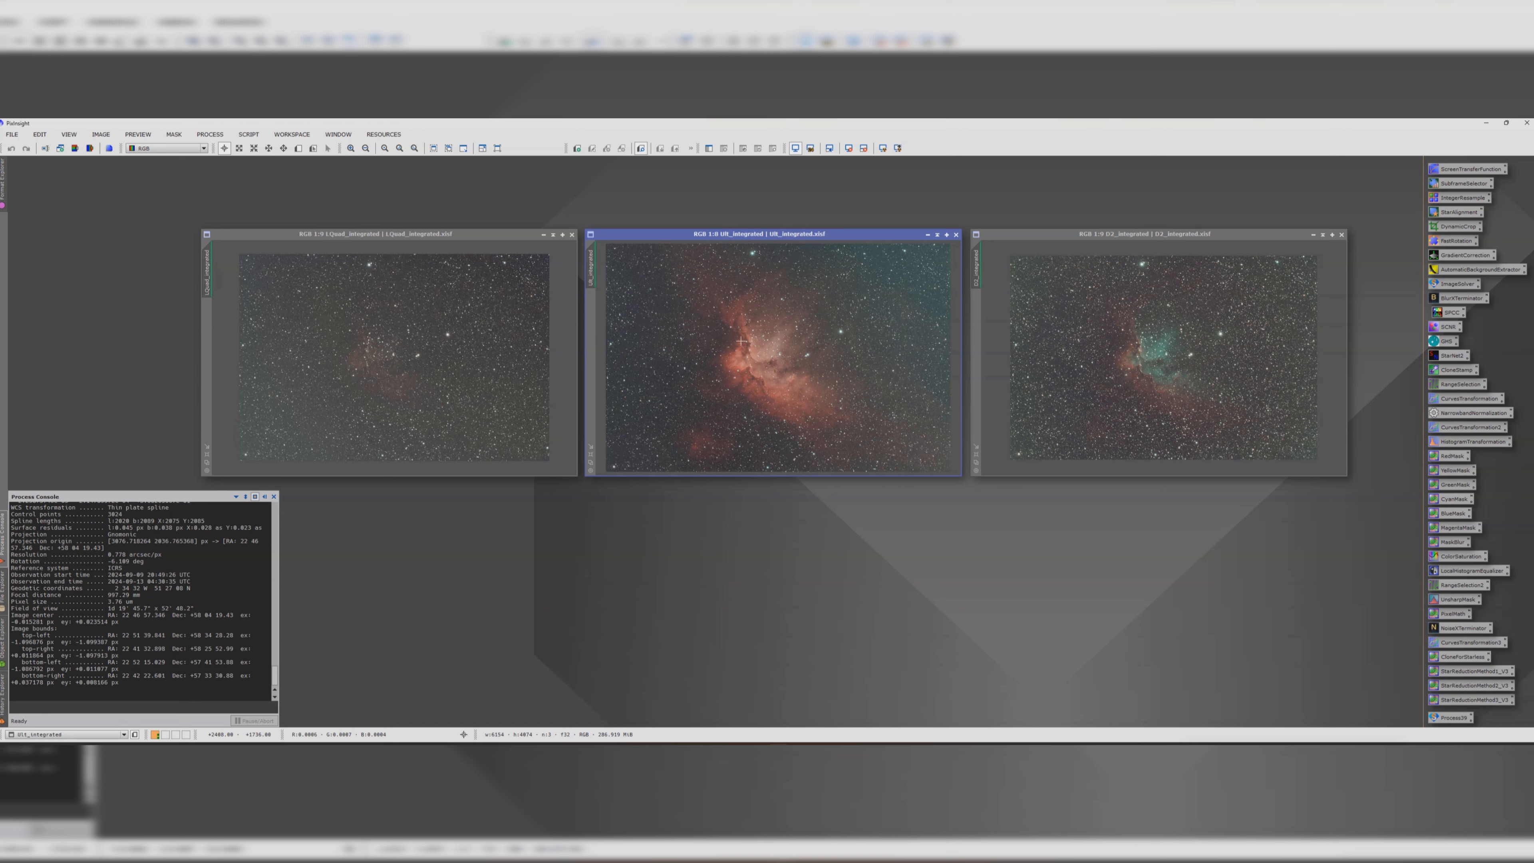
click(1042, 354)
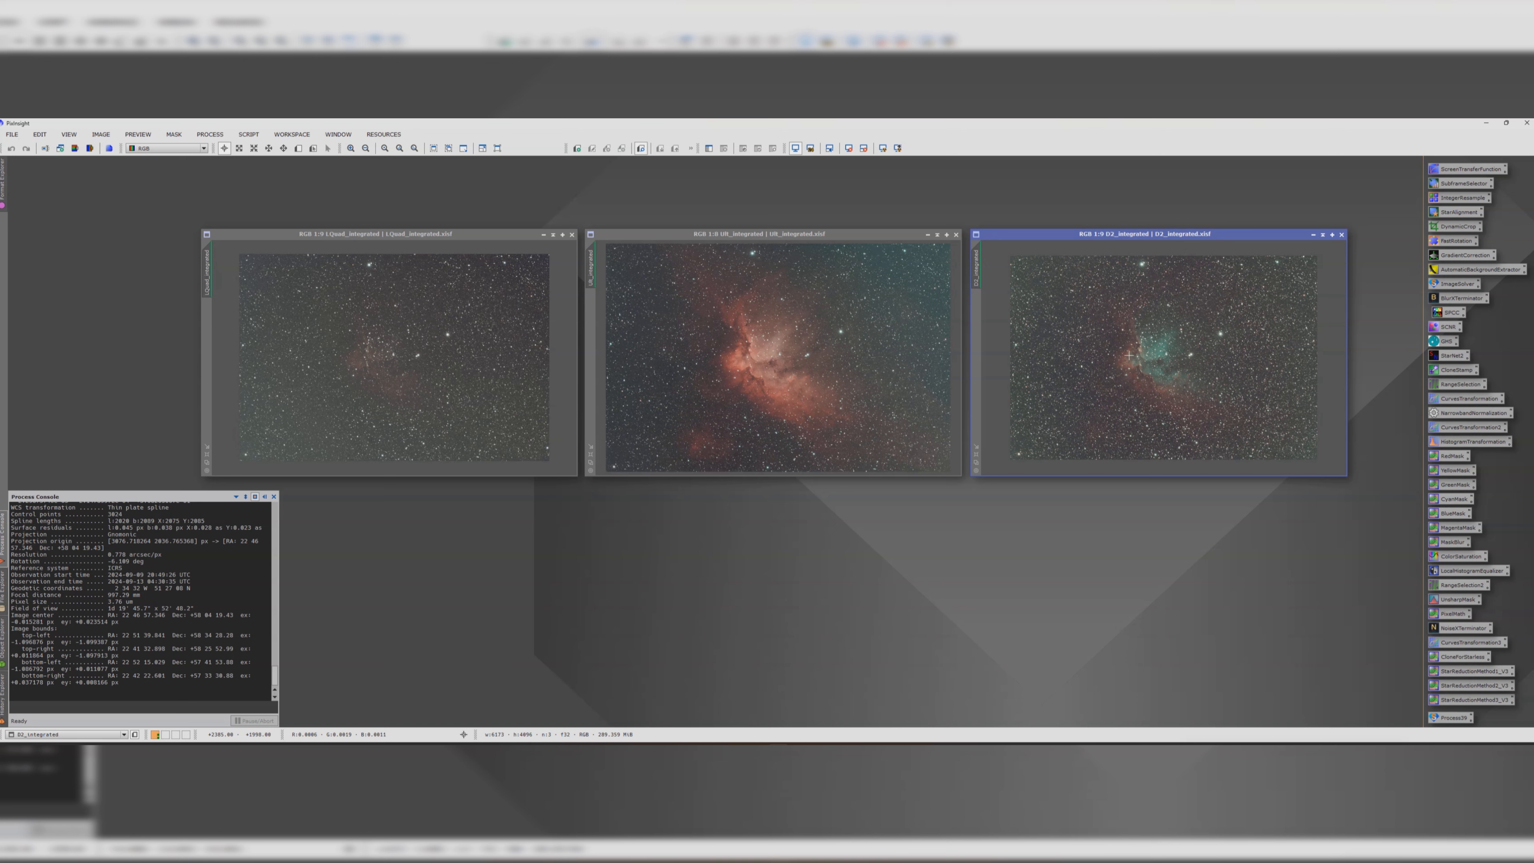
click(848, 356)
click(531, 357)
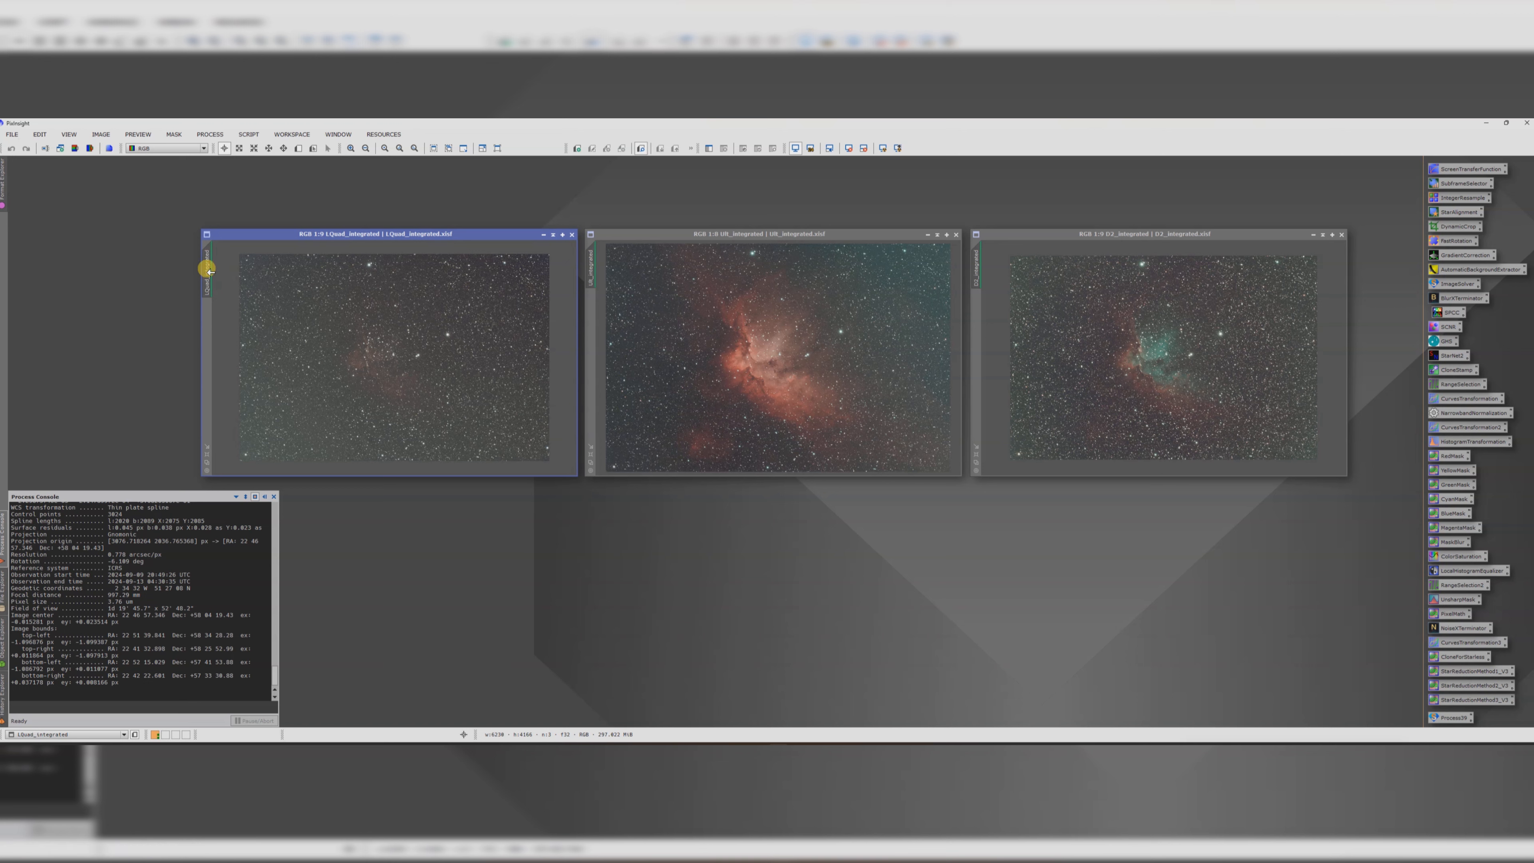
- Clone the LQuad_integrated, Ult_integrated and D2_integrated images, collapse each clone's window and stack the clones out of the way
drag(206, 268, 109, 232)
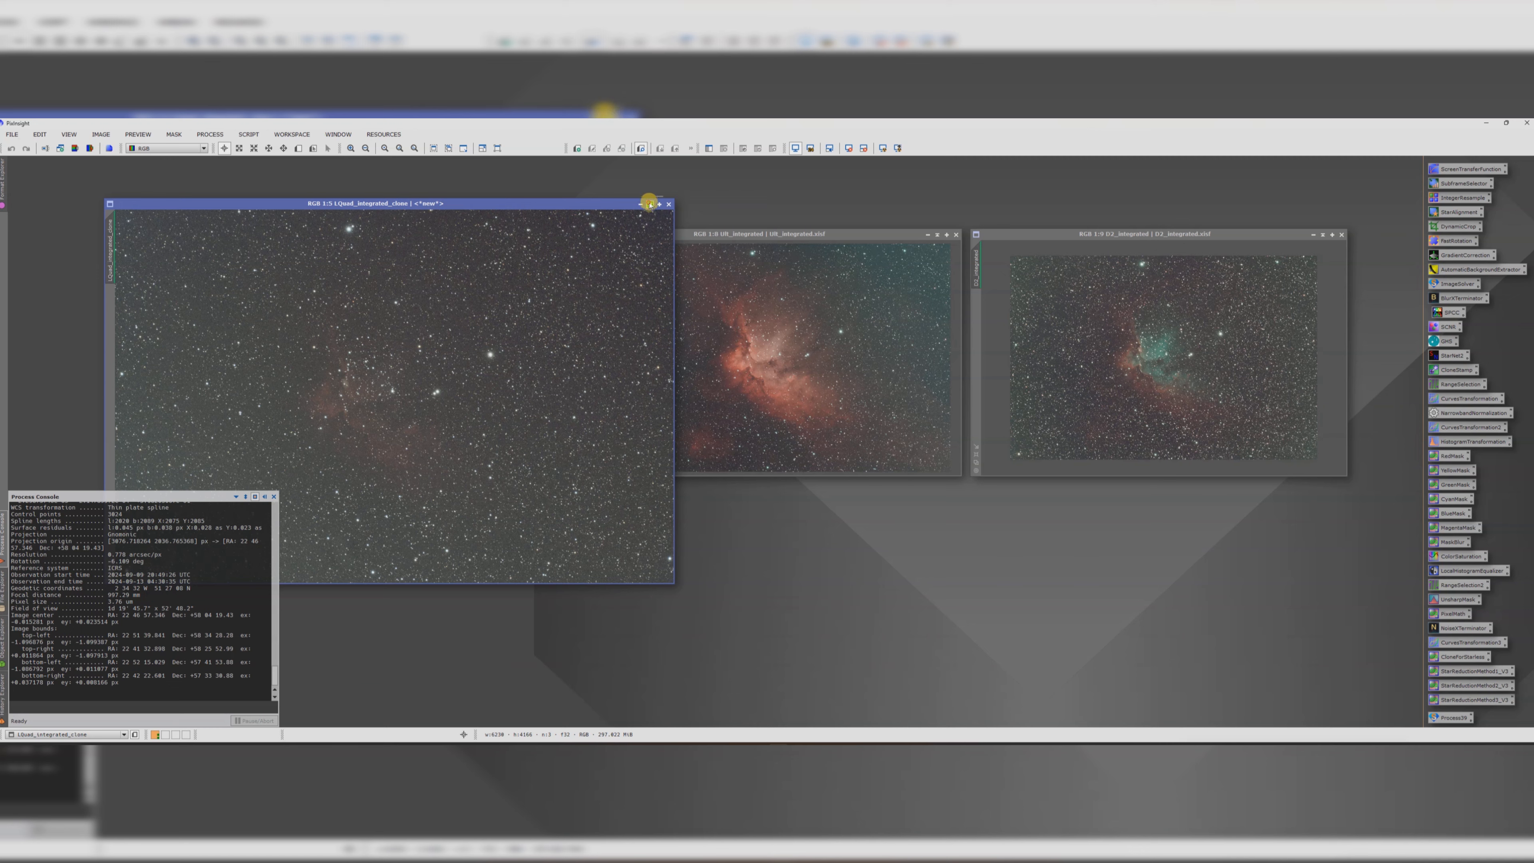
click(650, 204)
drag(365, 392, 73, 171)
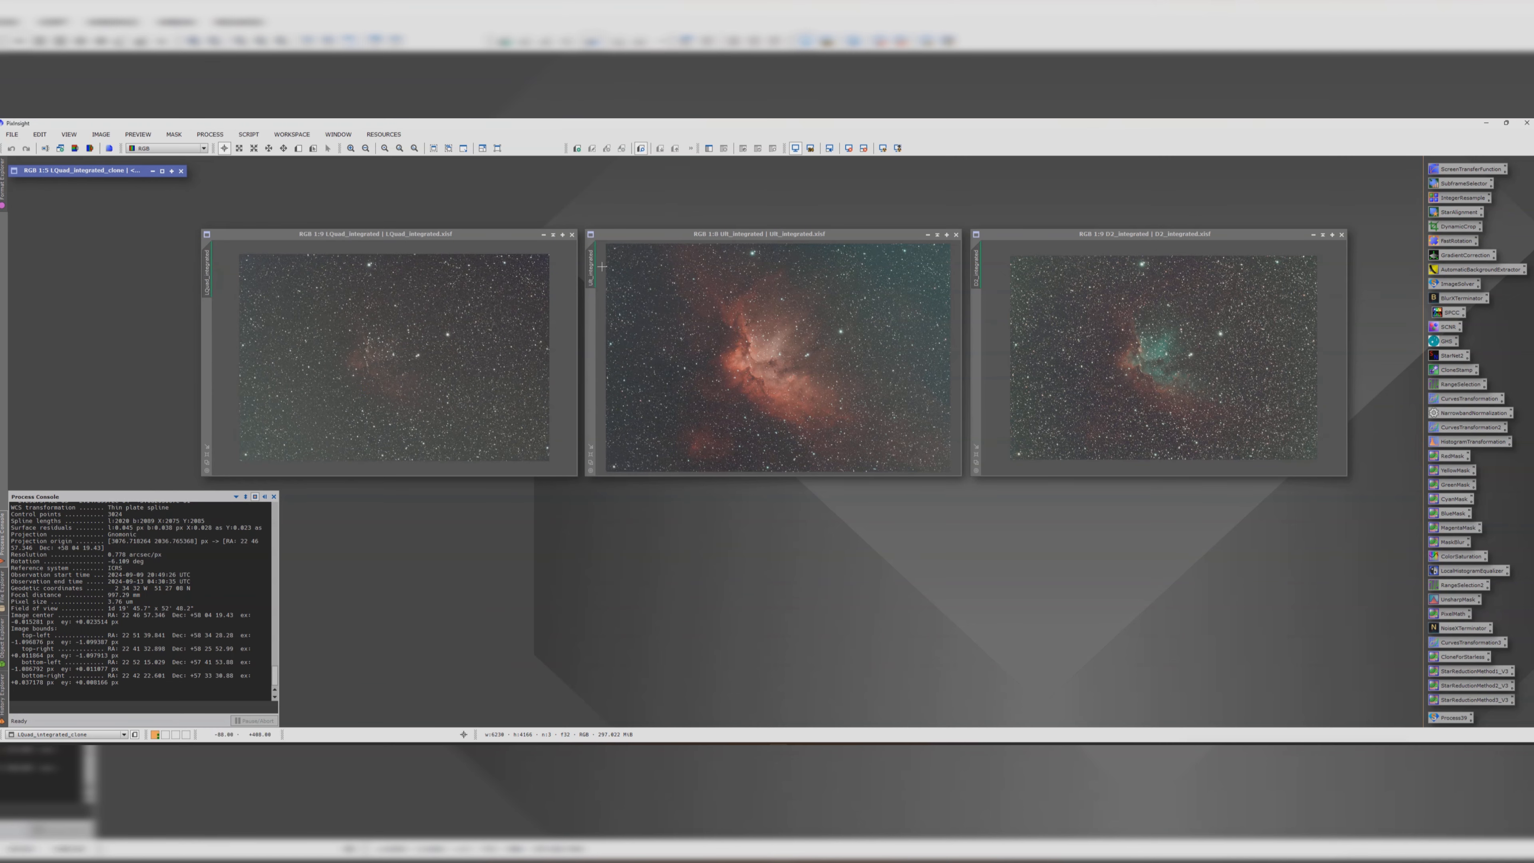
drag(591, 263, 410, 309)
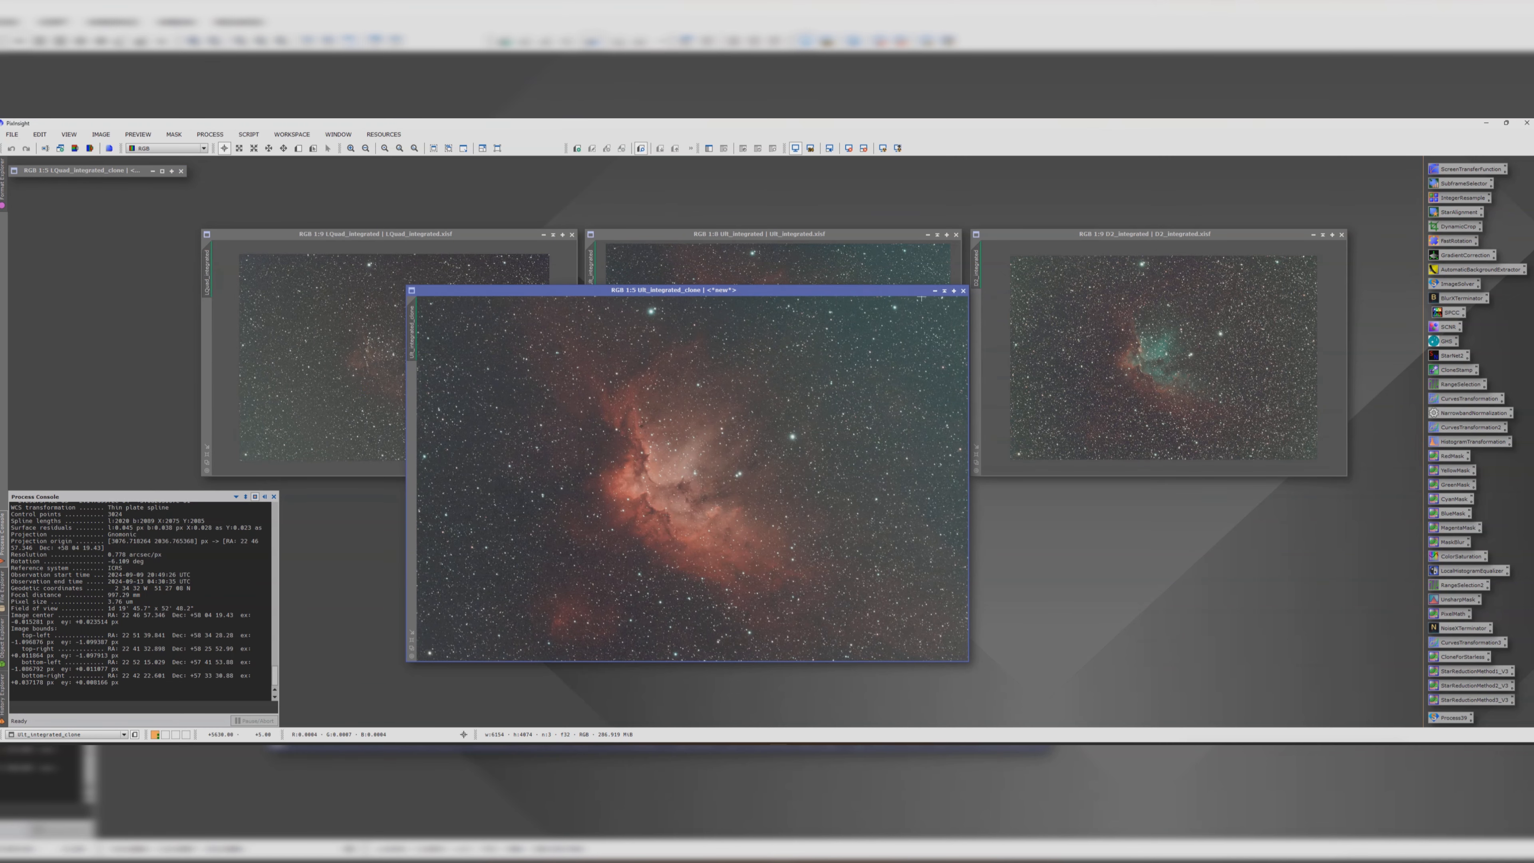
click(945, 290)
drag(693, 477, 103, 185)
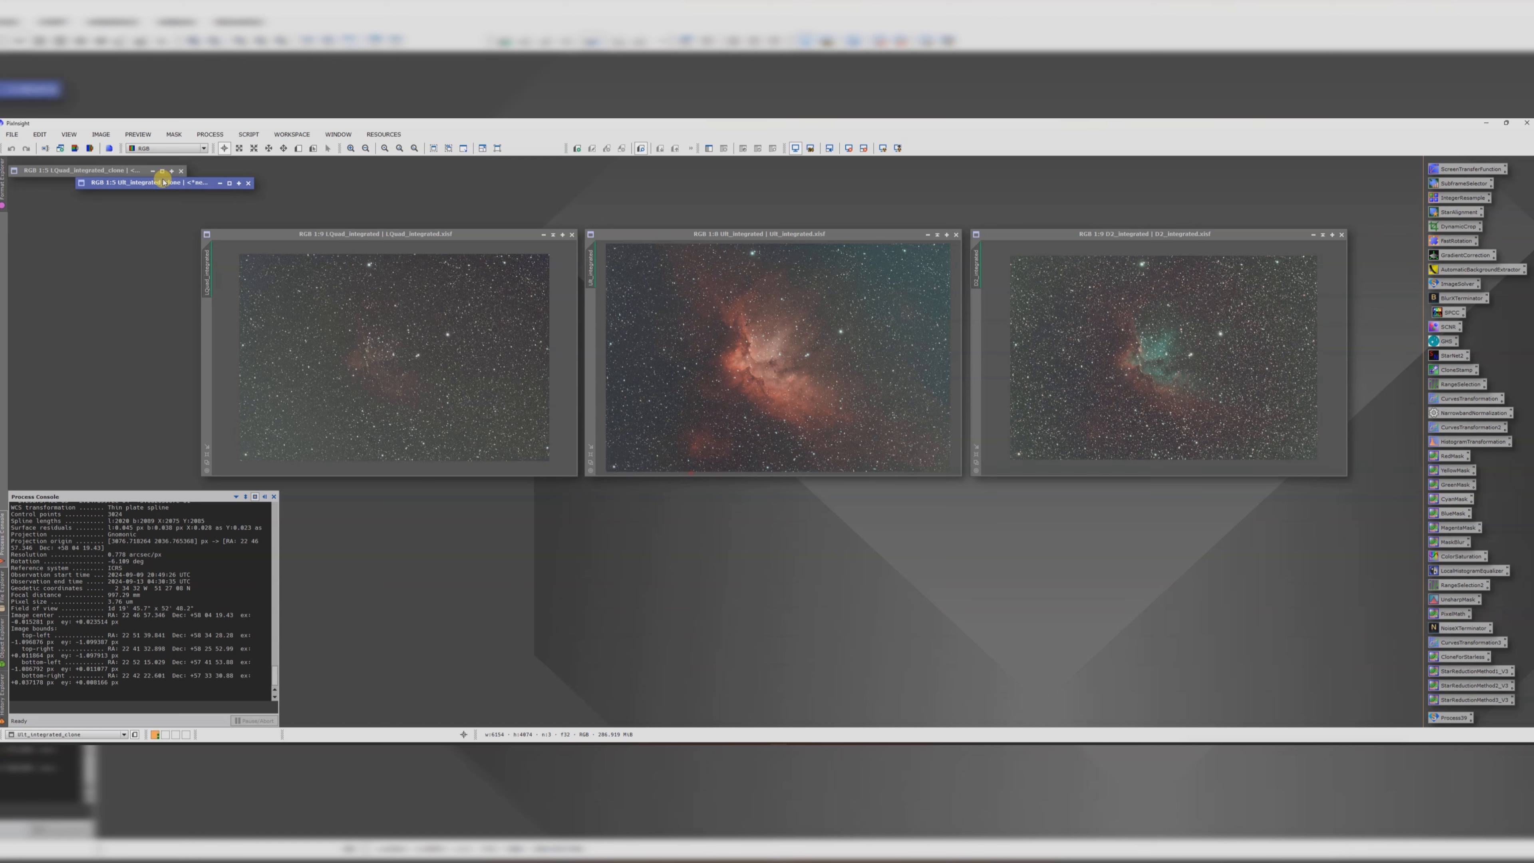
drag(977, 265, 740, 349)
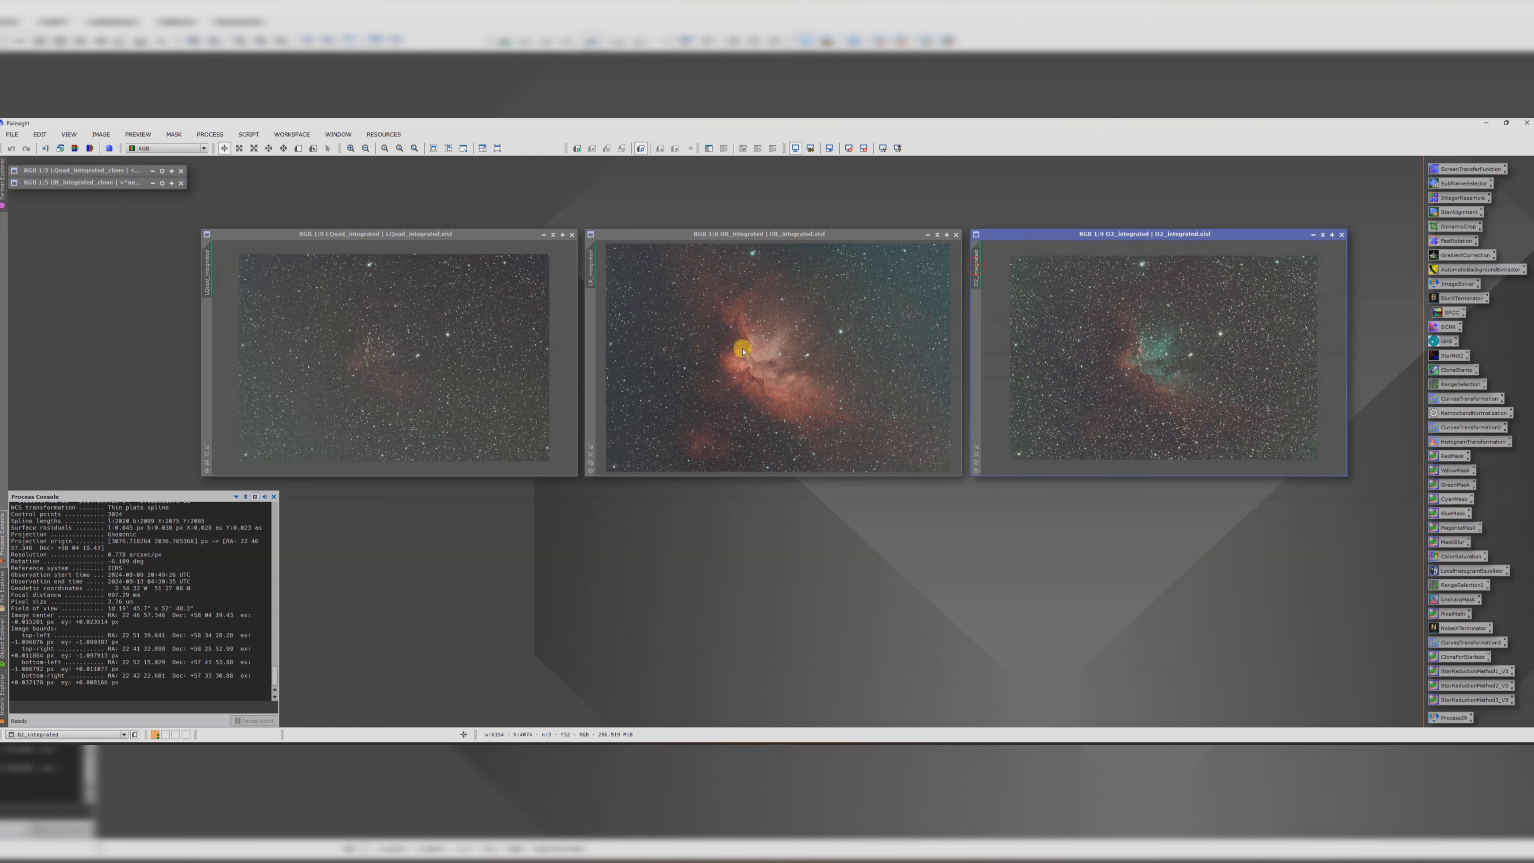
click(1271, 326)
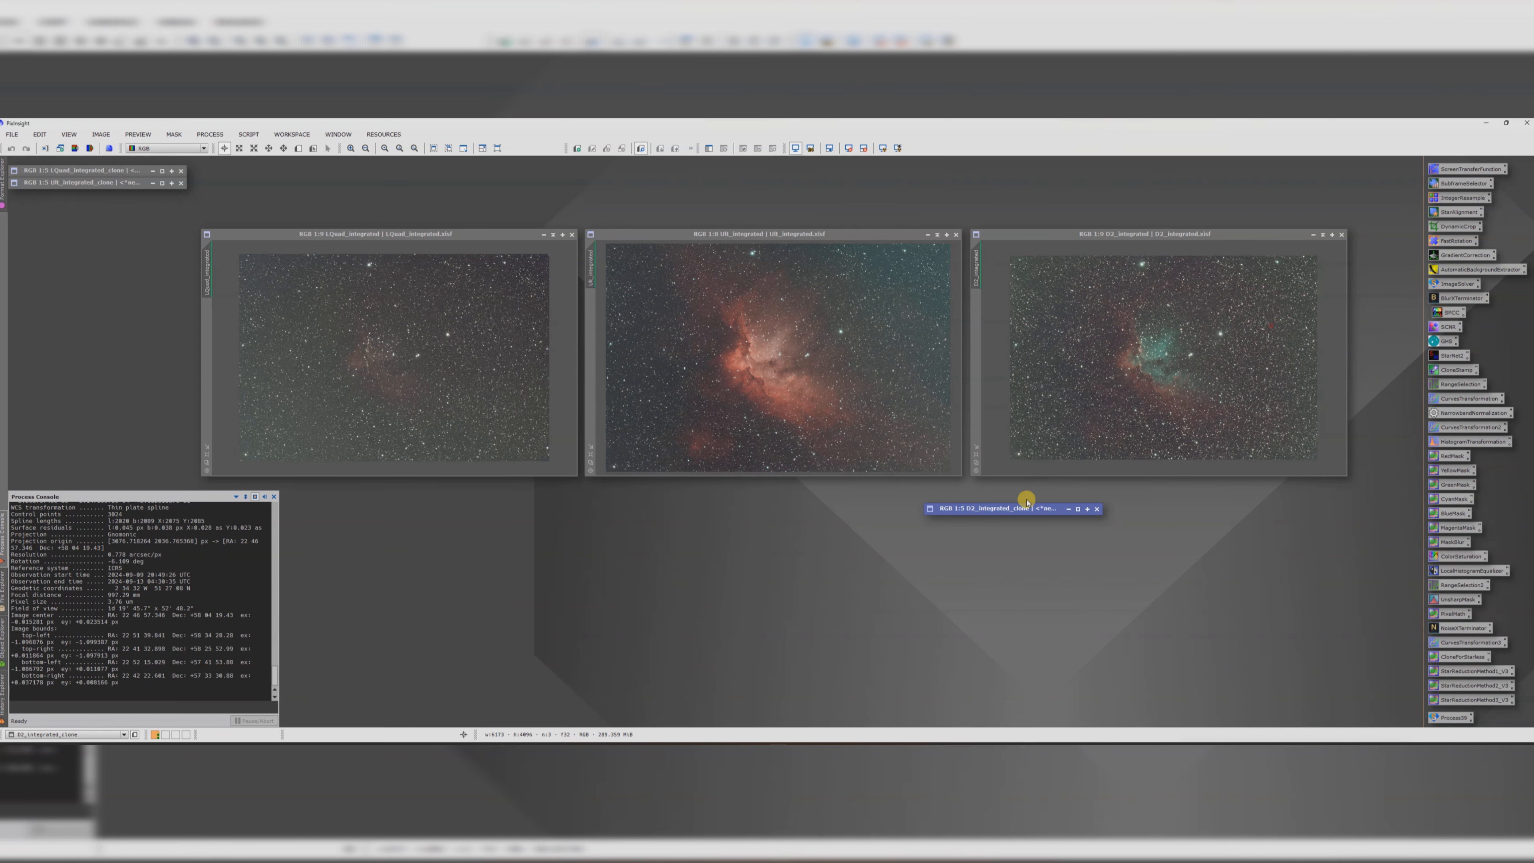
mouse_move(934, 506)
mouse_down()
mouse_move(377, 315)
mouse_move(110, 198)
mouse_up()
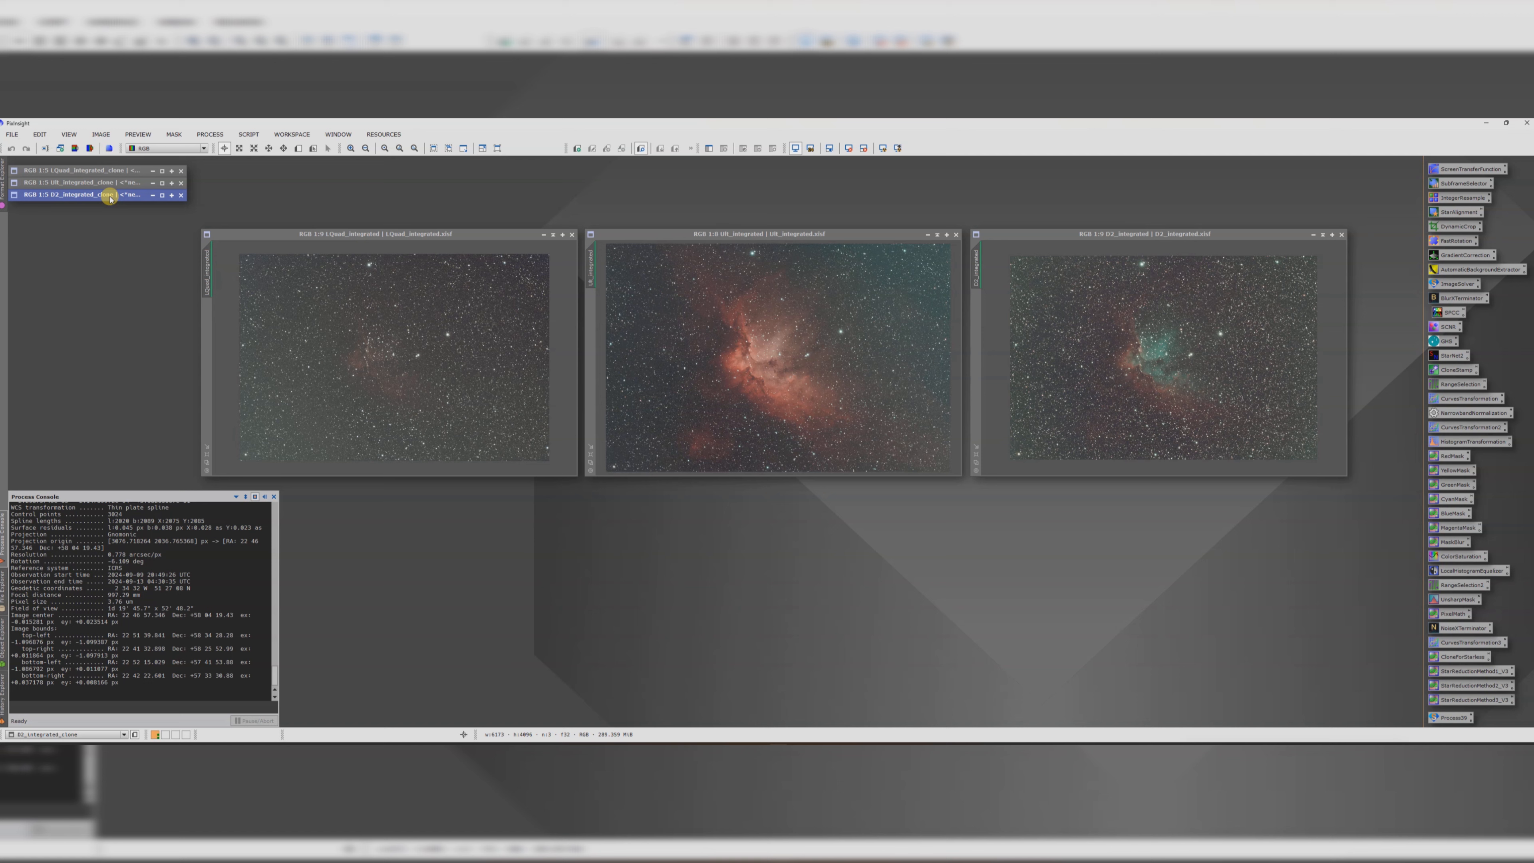
- Downsample LQuad_integrated by a factor of 2 in average mode with IntegerResample, accepting deletion of its astrometric solution
click(309, 233)
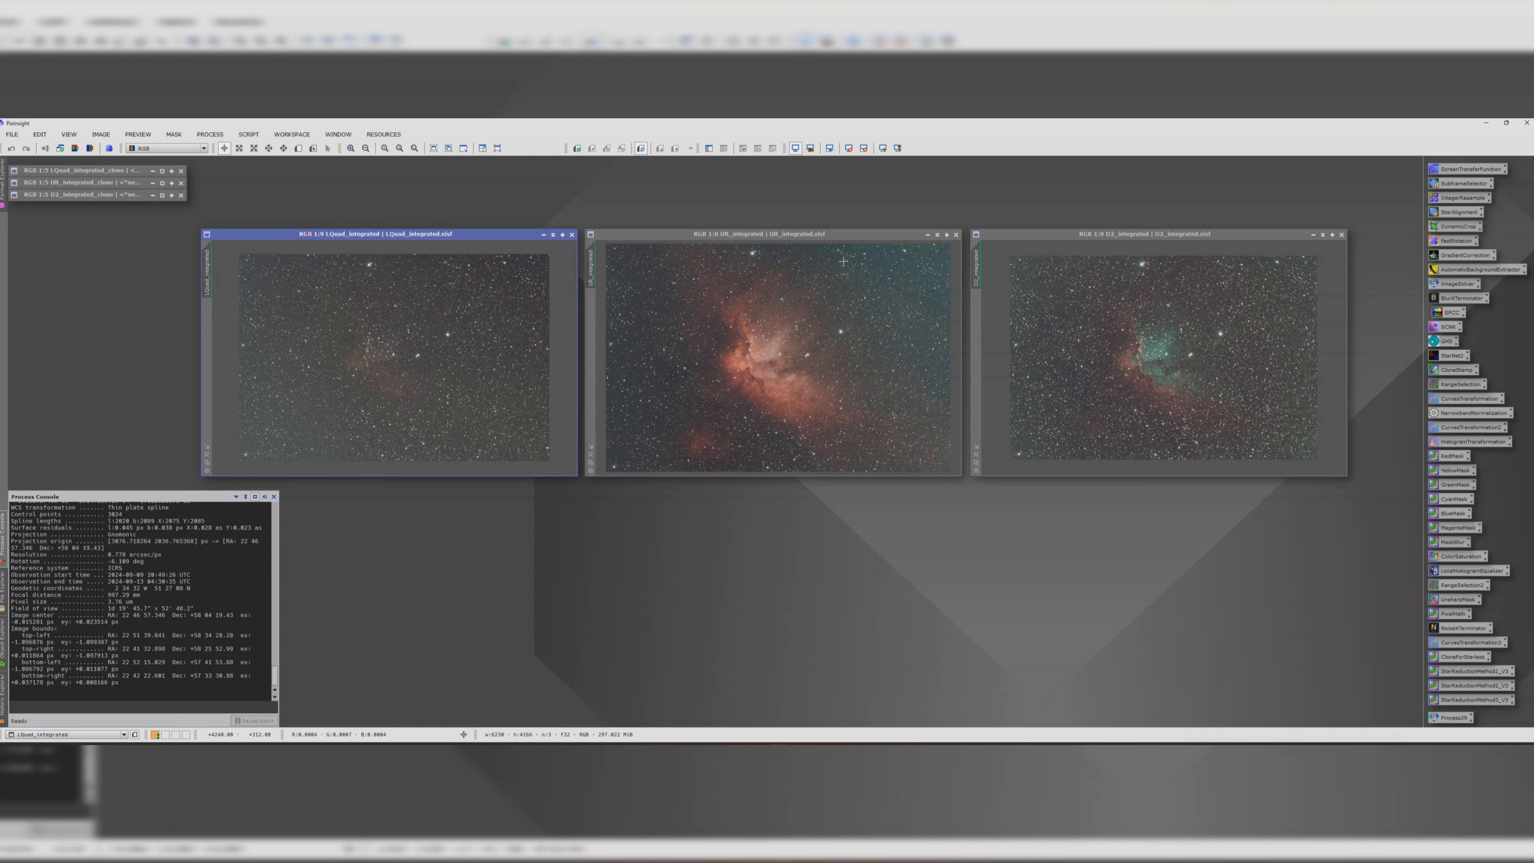
double_click(1456, 197)
drag(175, 132, 885, 326)
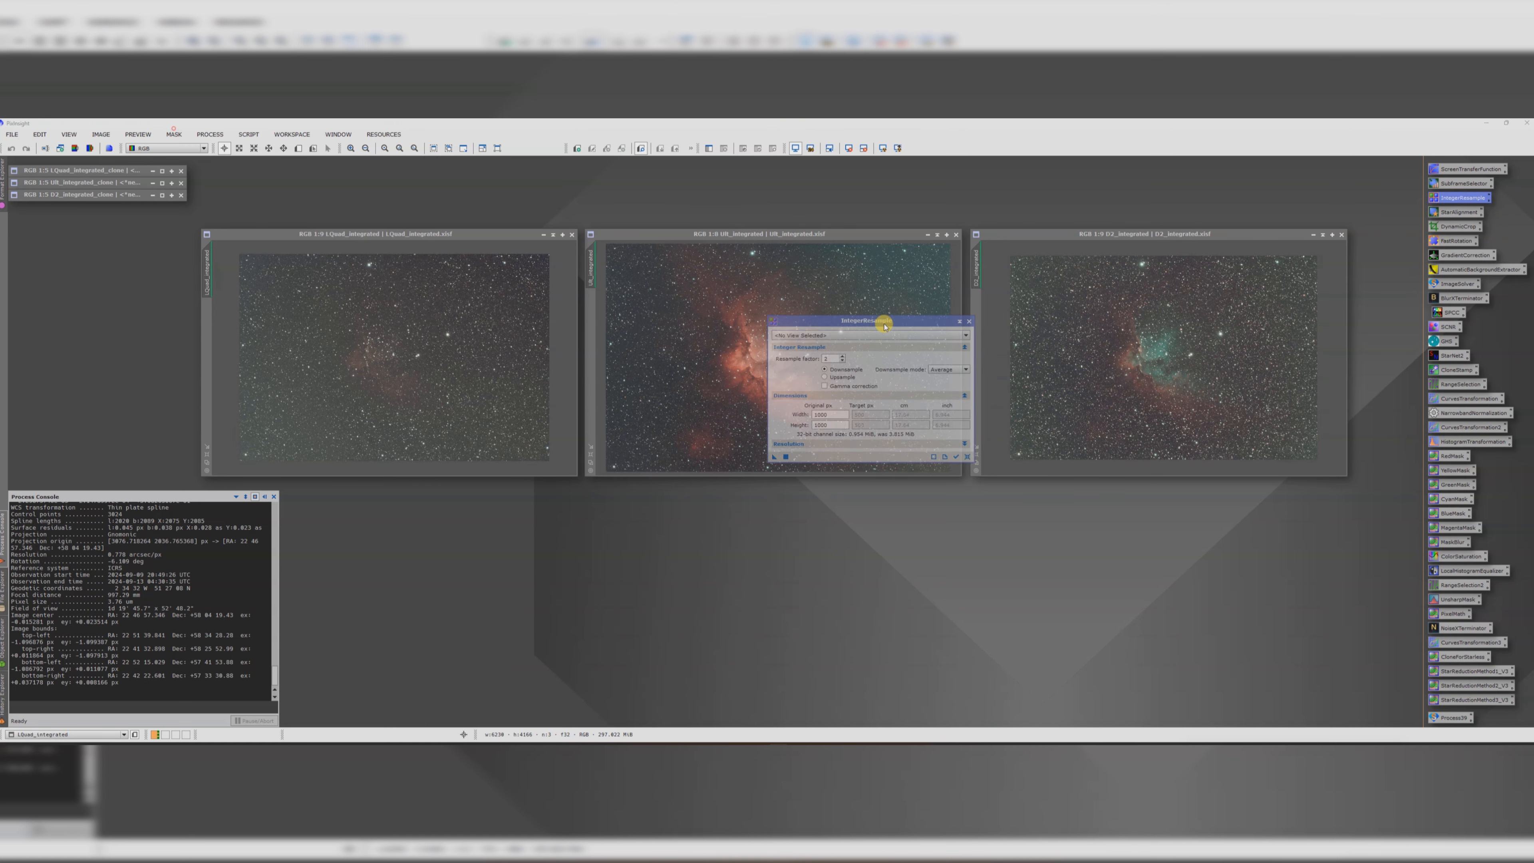
click(814, 339)
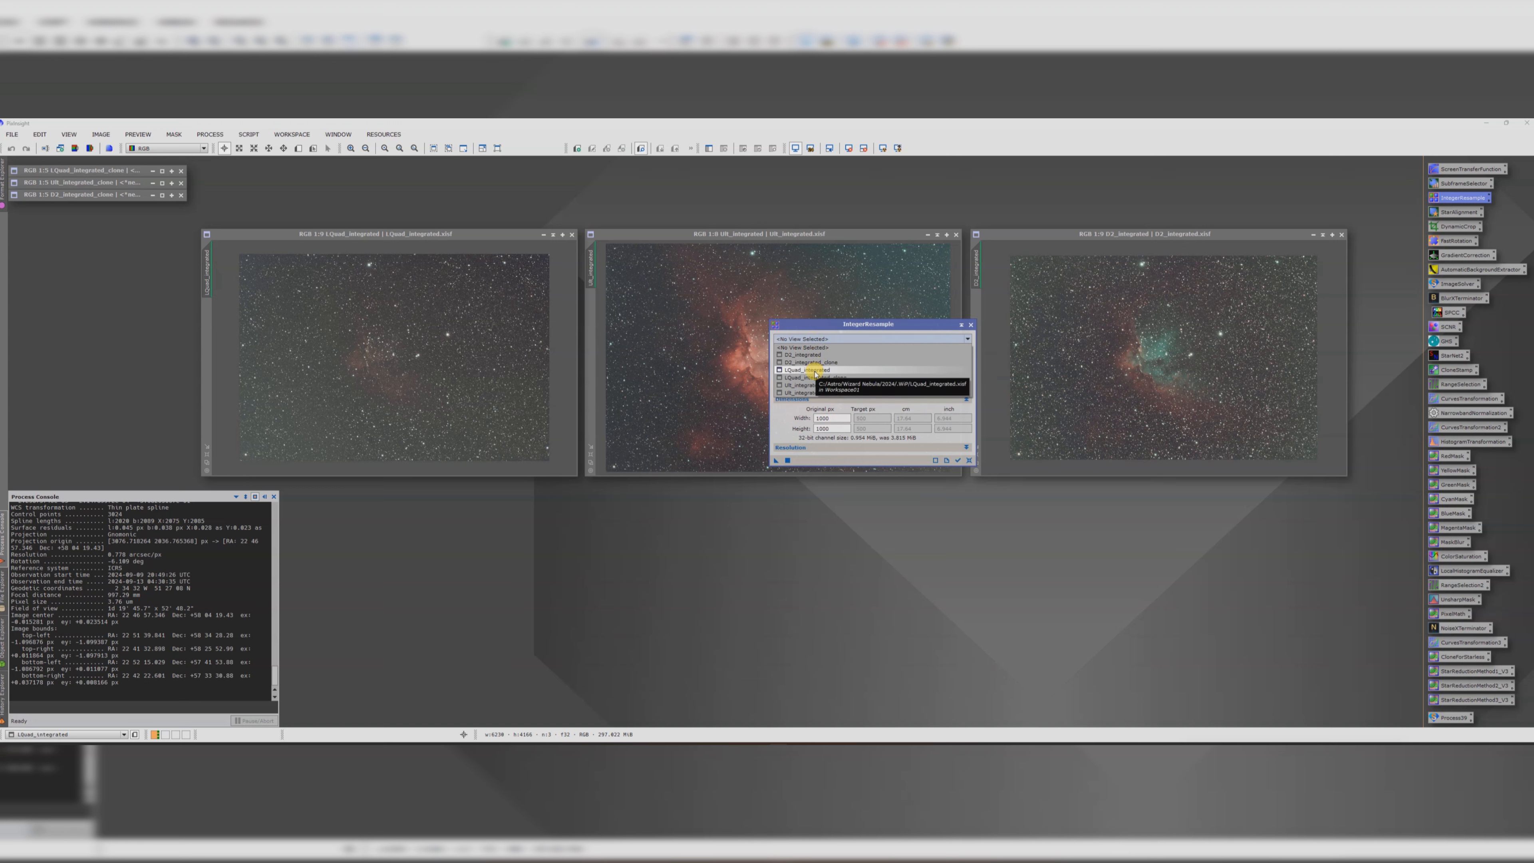
click(815, 371)
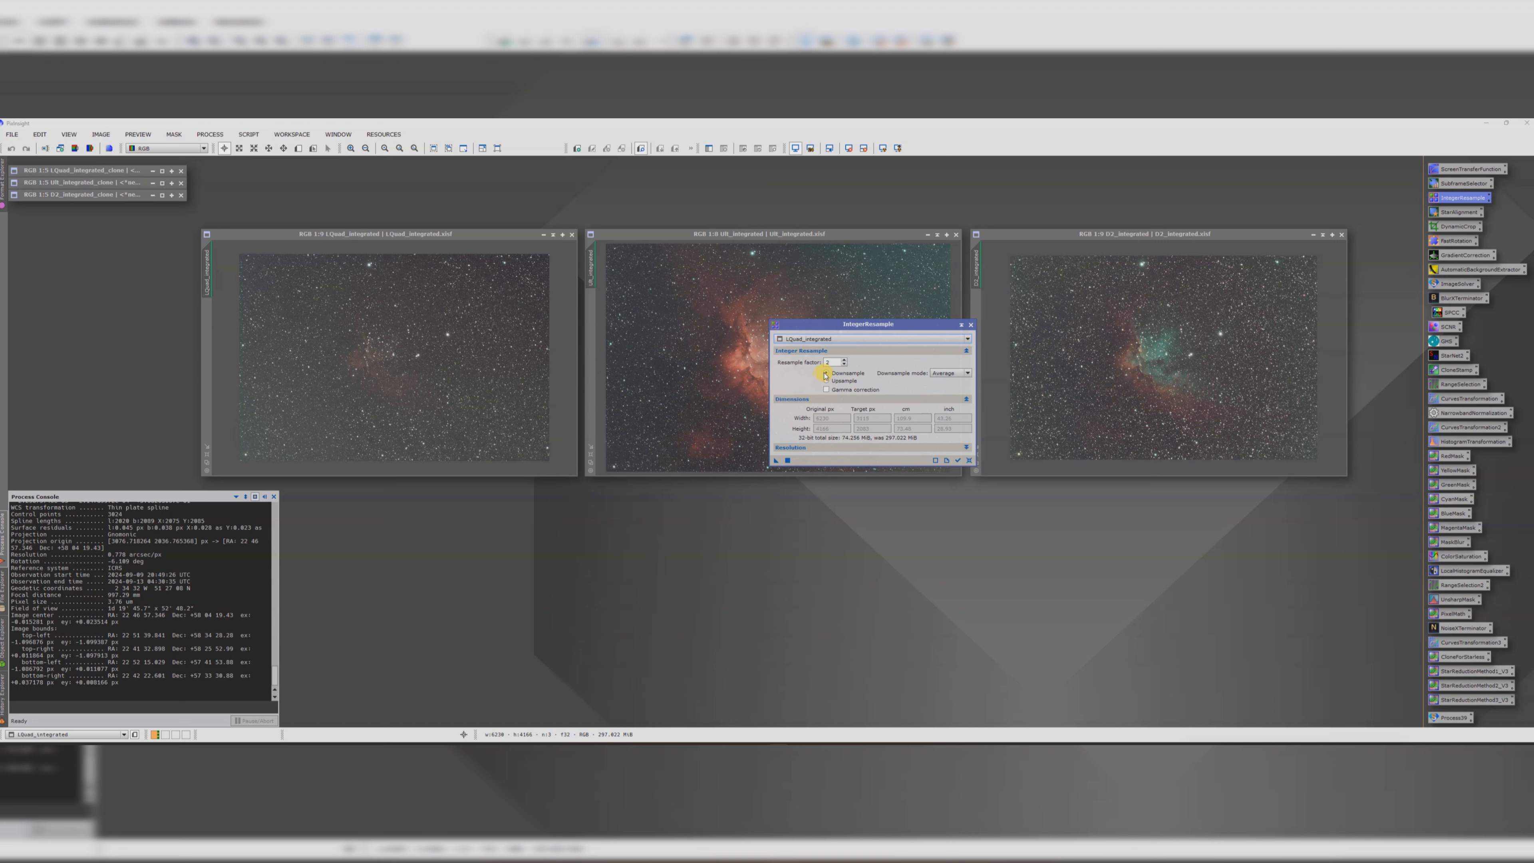
drag(776, 460, 444, 381)
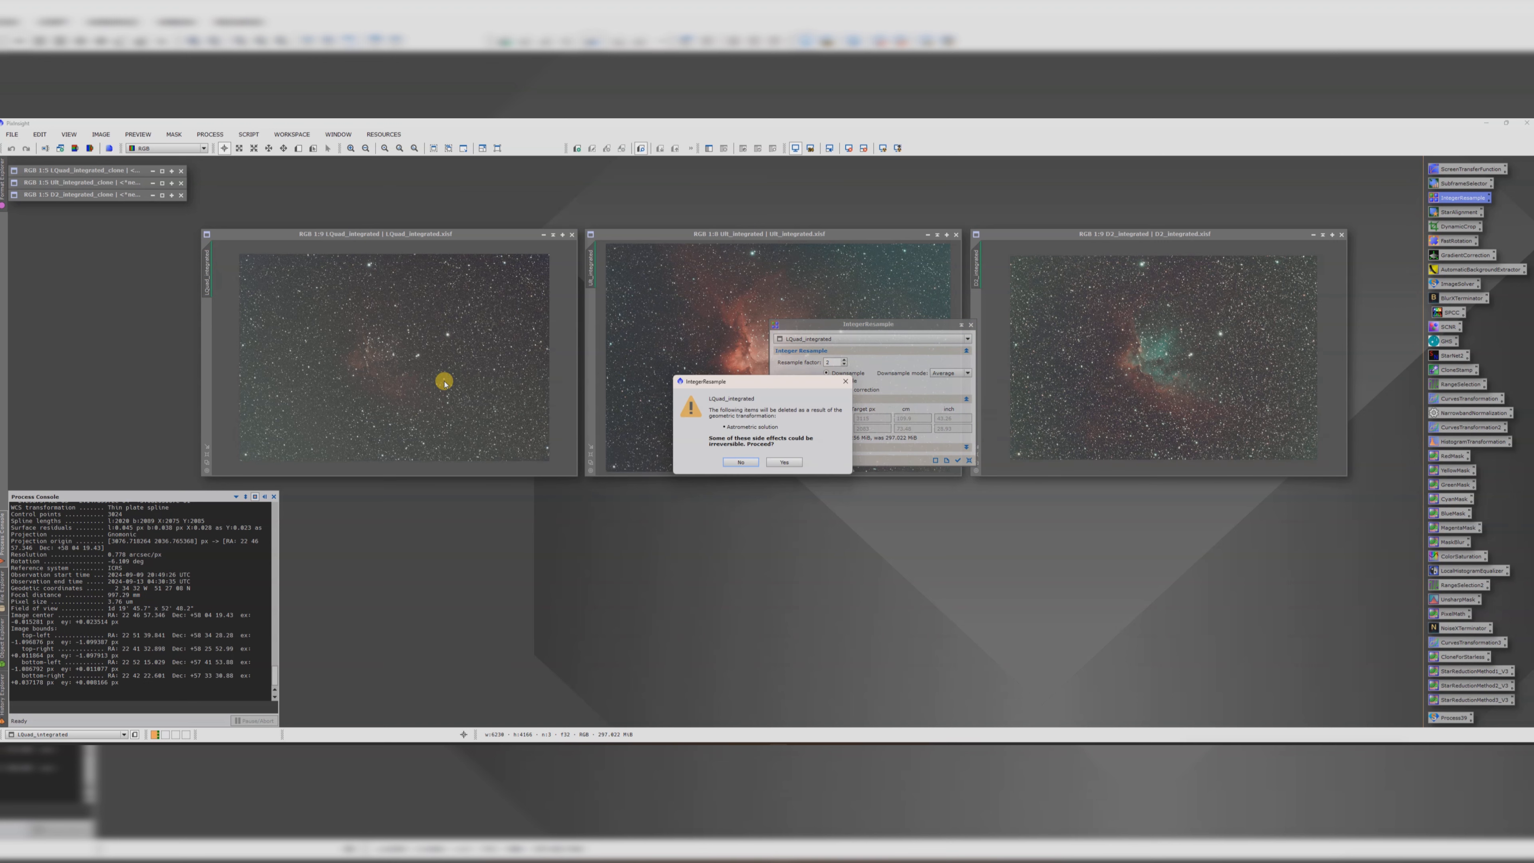
click(781, 463)
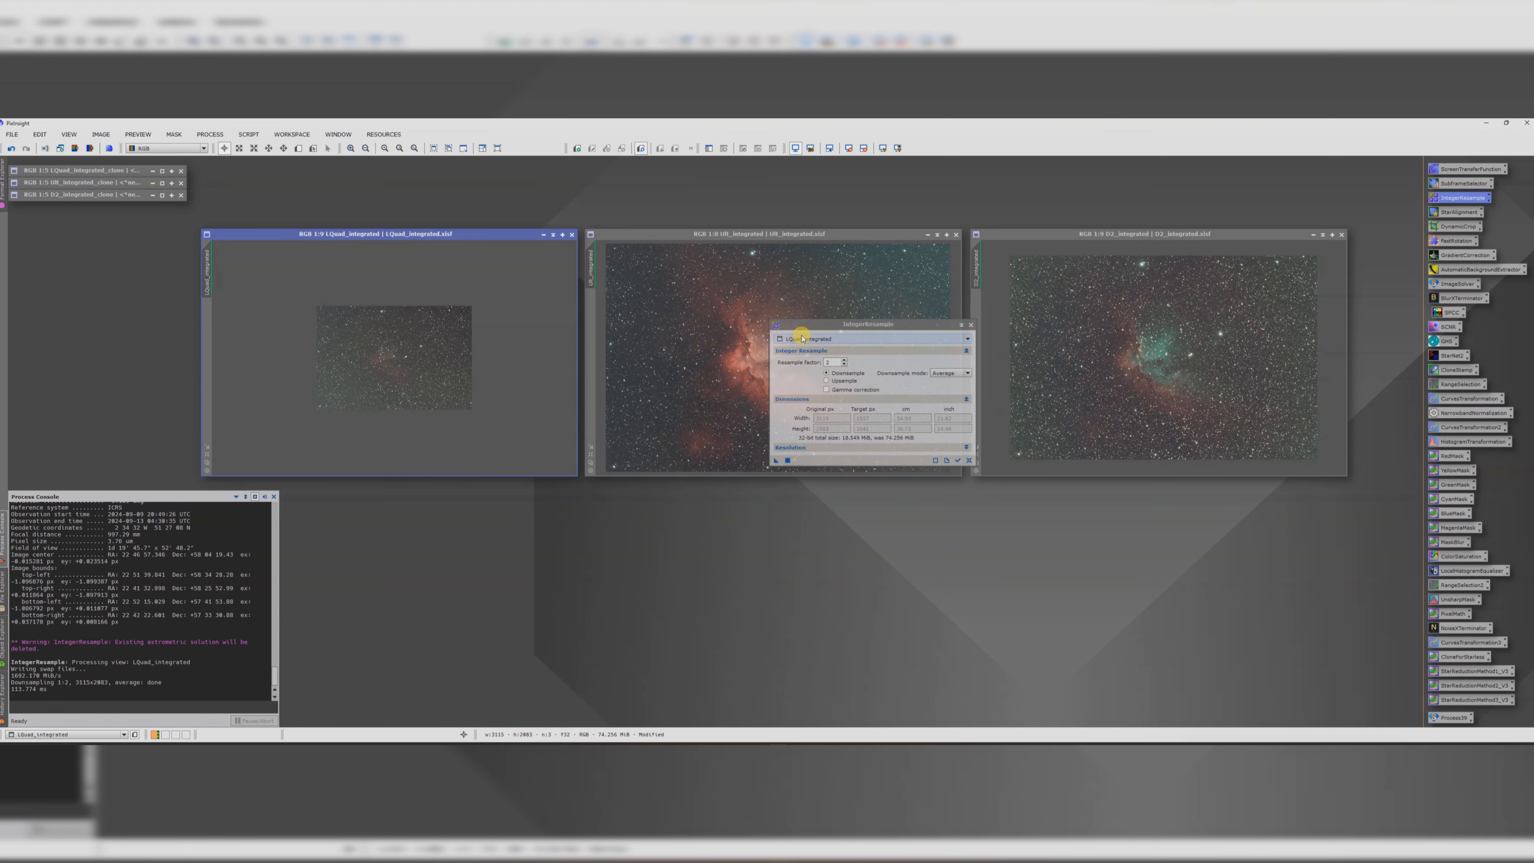
- Apply the same factor 2 IntegerResample downsampling to Ult_integrated, accepting deletion of its astrometric solution
click(803, 339)
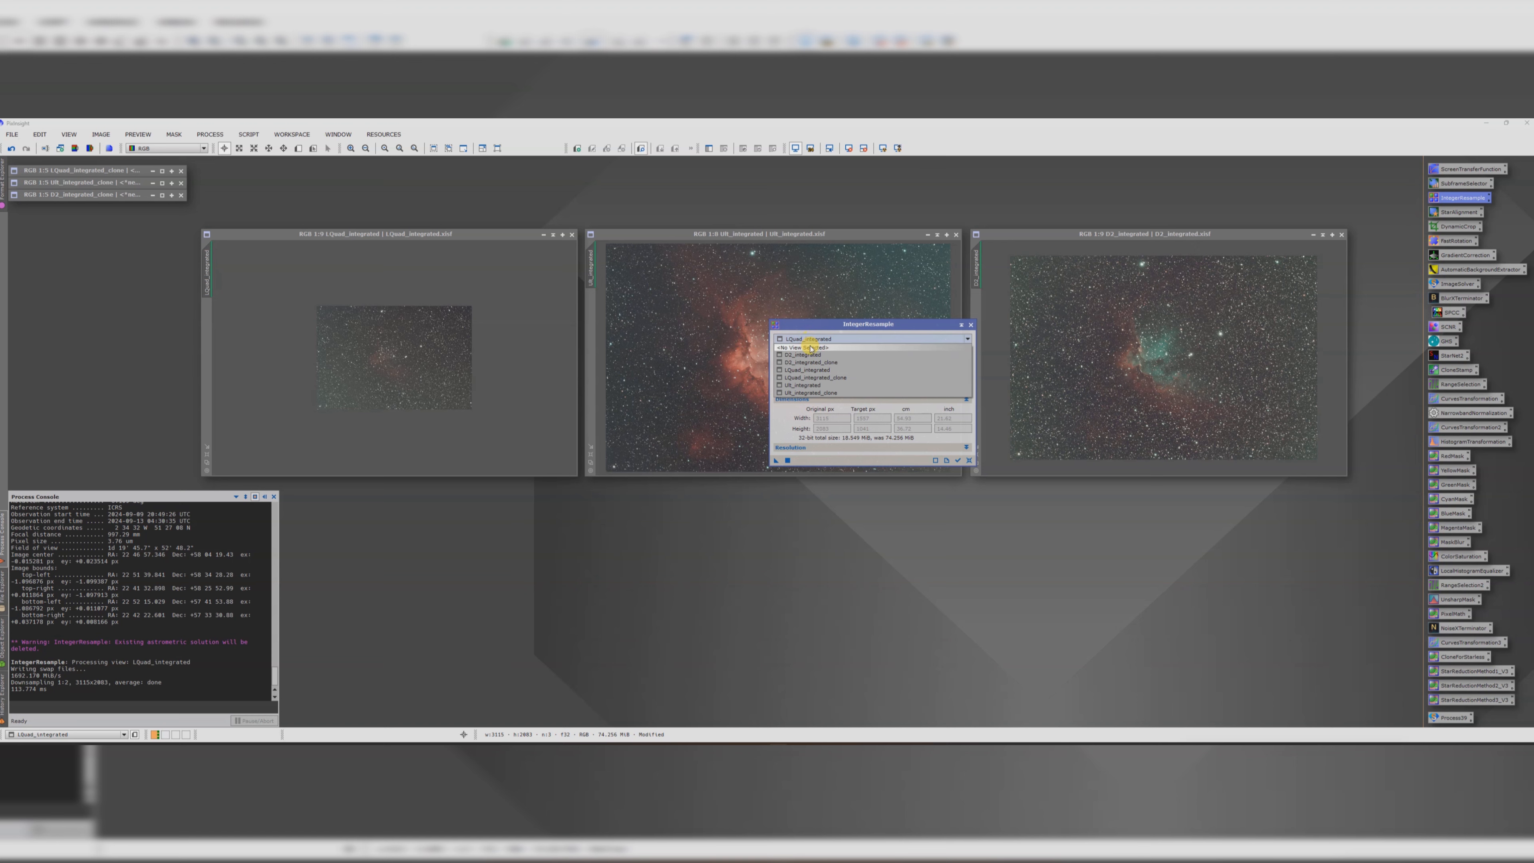
click(803, 385)
drag(775, 463, 687, 360)
click(781, 462)
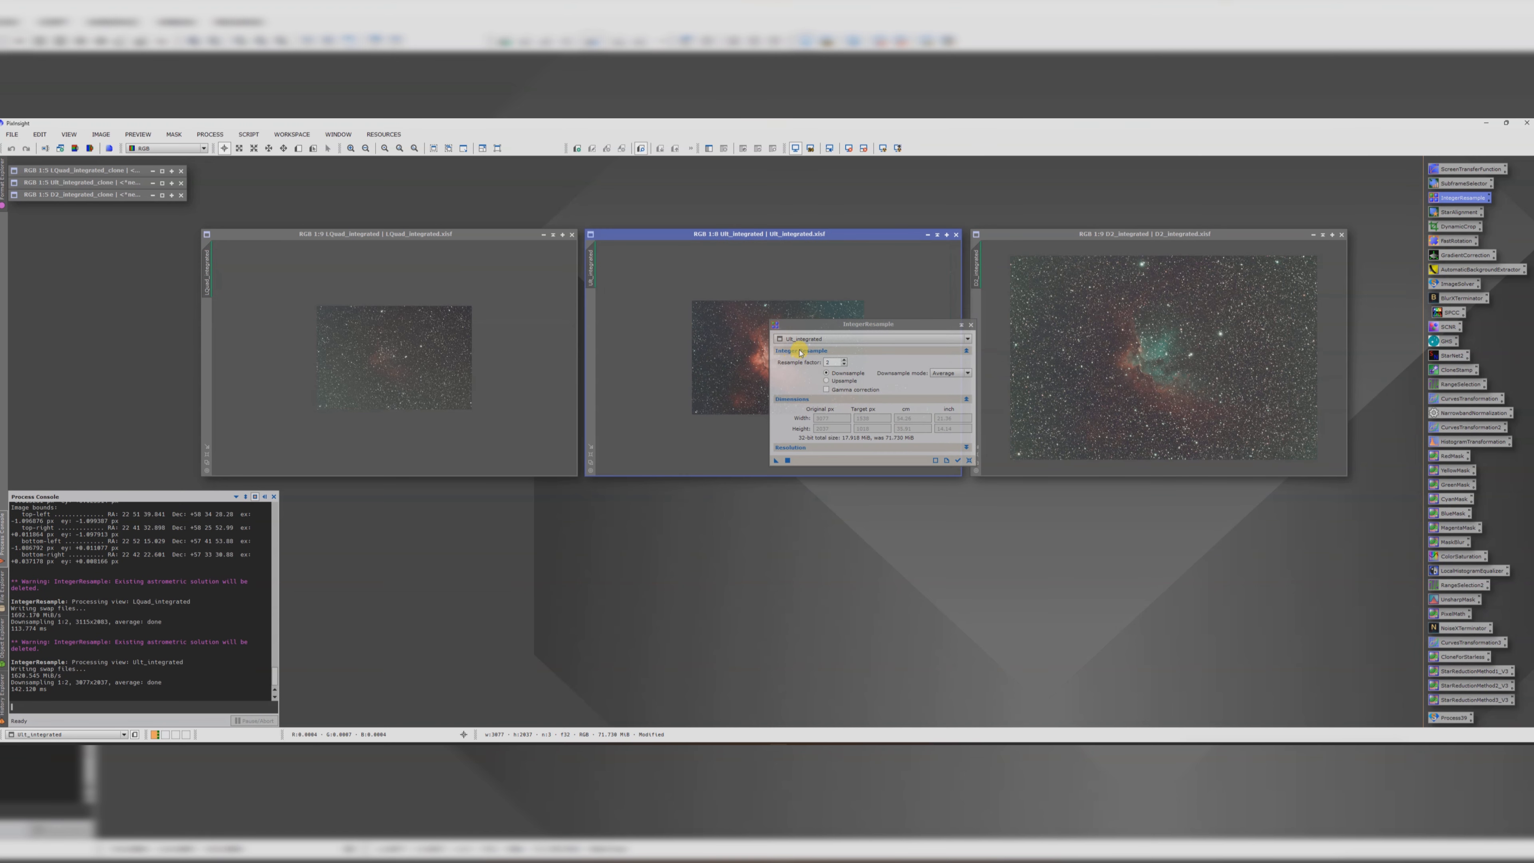
- Downsample D2_integrated by a factor of 2, accepting deletion of its astrometric solution, and close IntegerResample
click(803, 339)
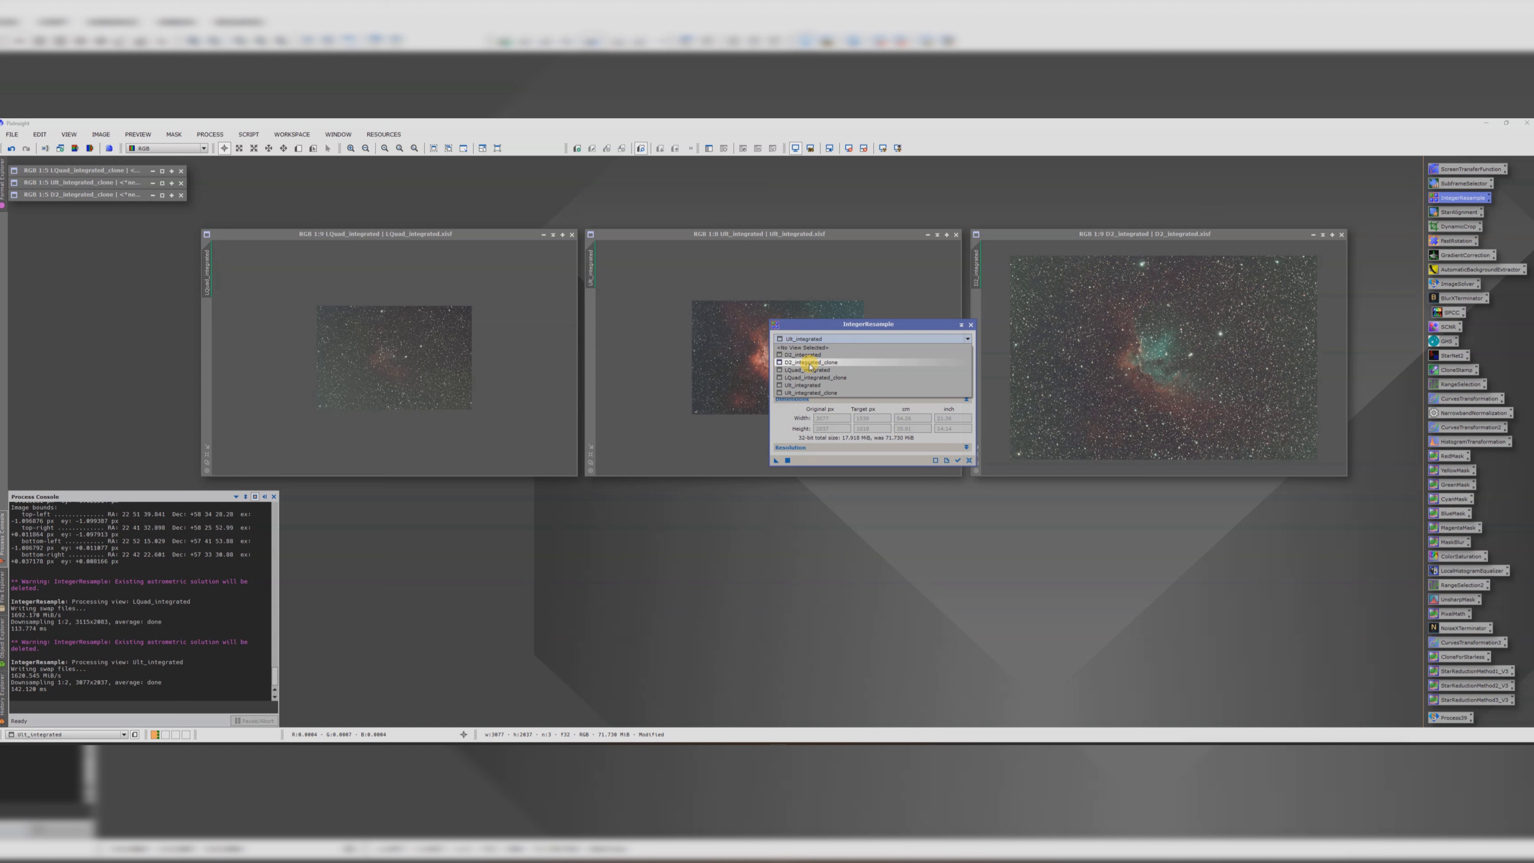
click(802, 355)
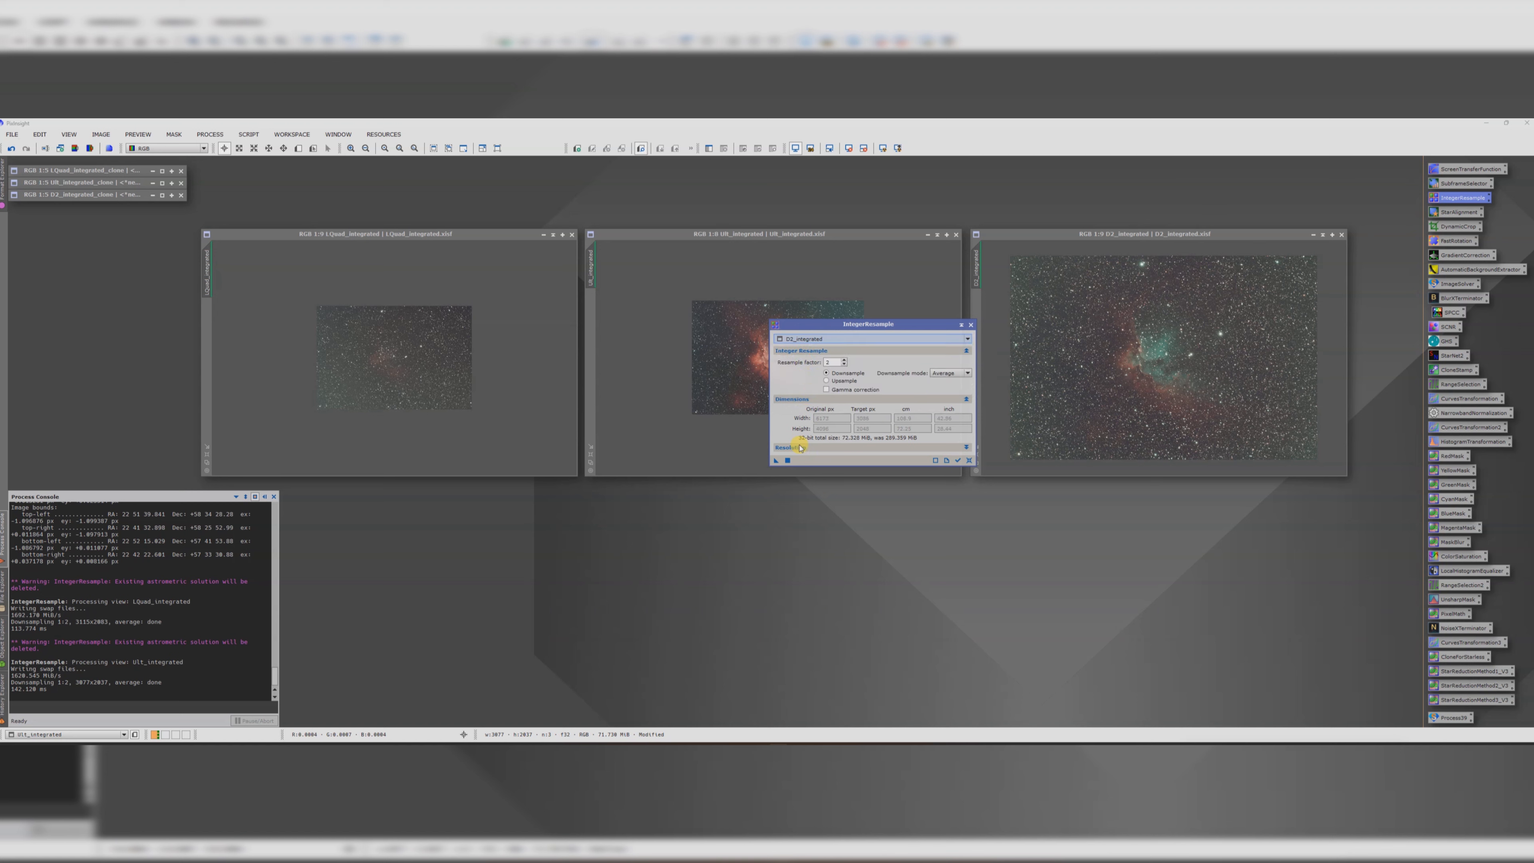
drag(776, 461, 1155, 381)
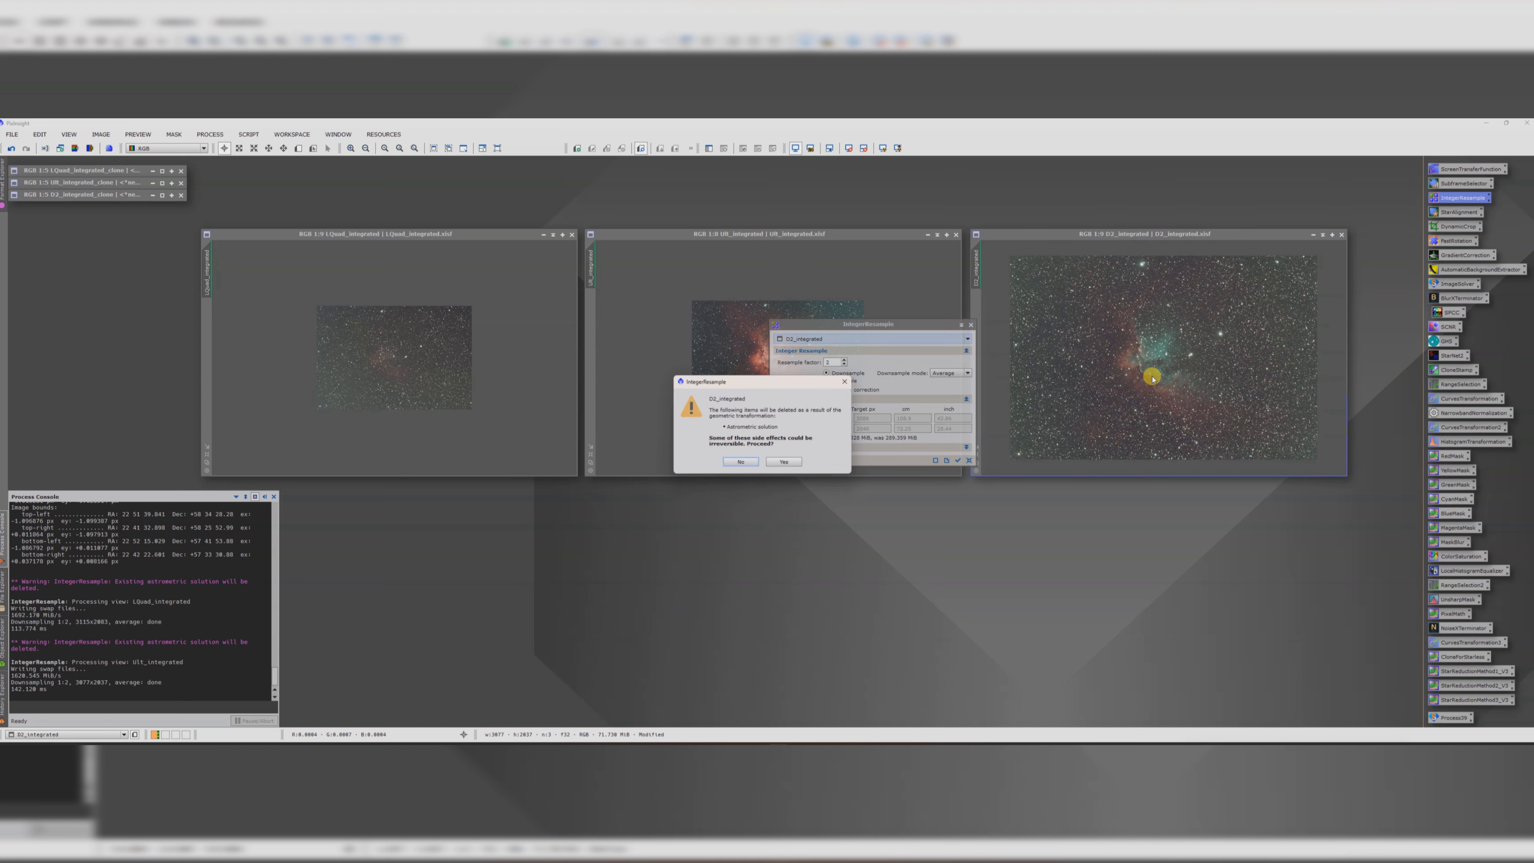
click(781, 463)
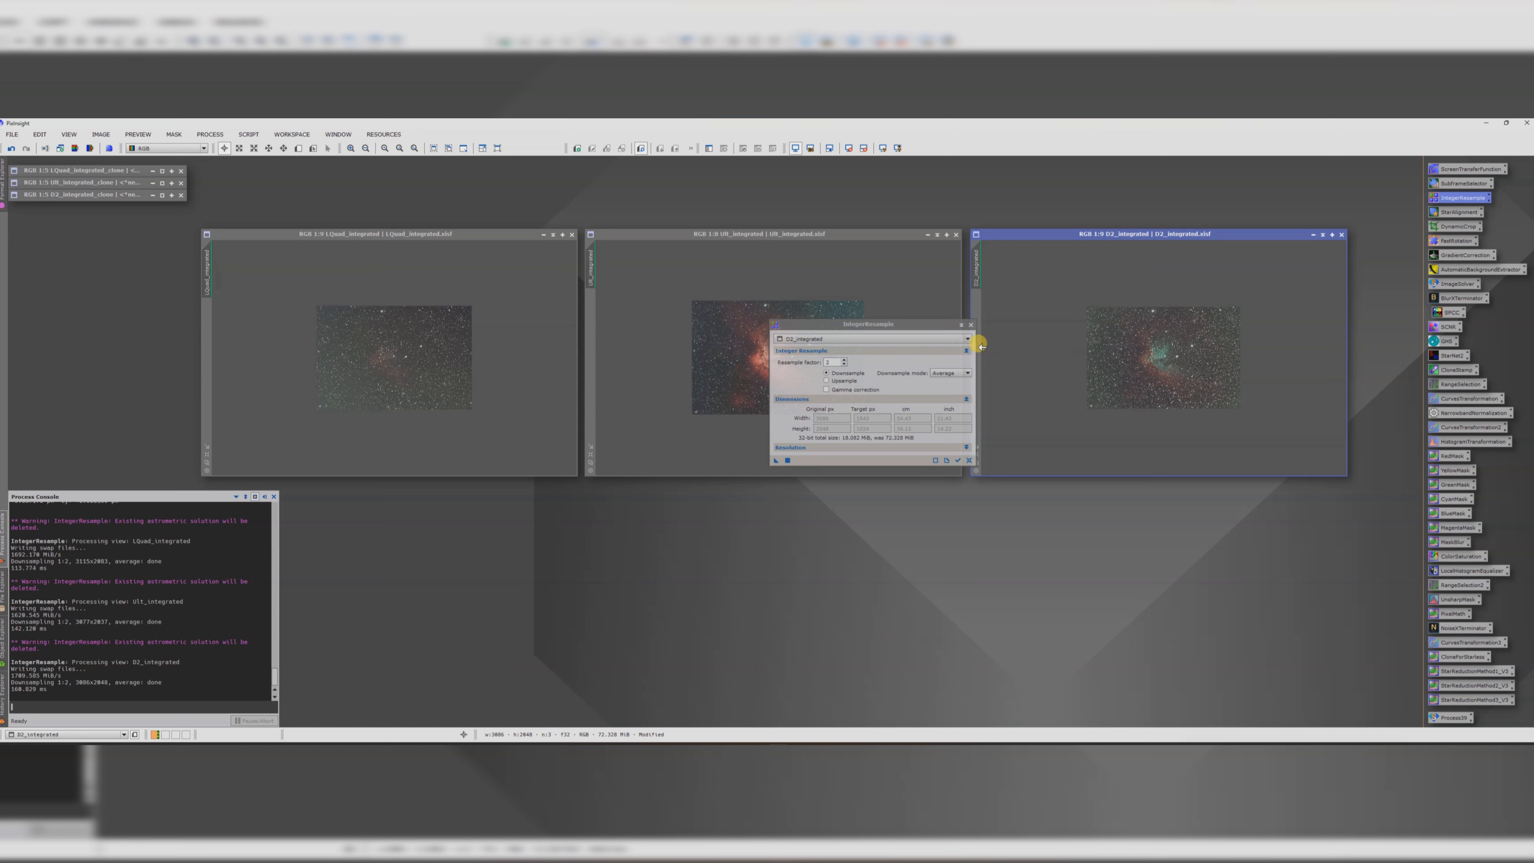
click(970, 325)
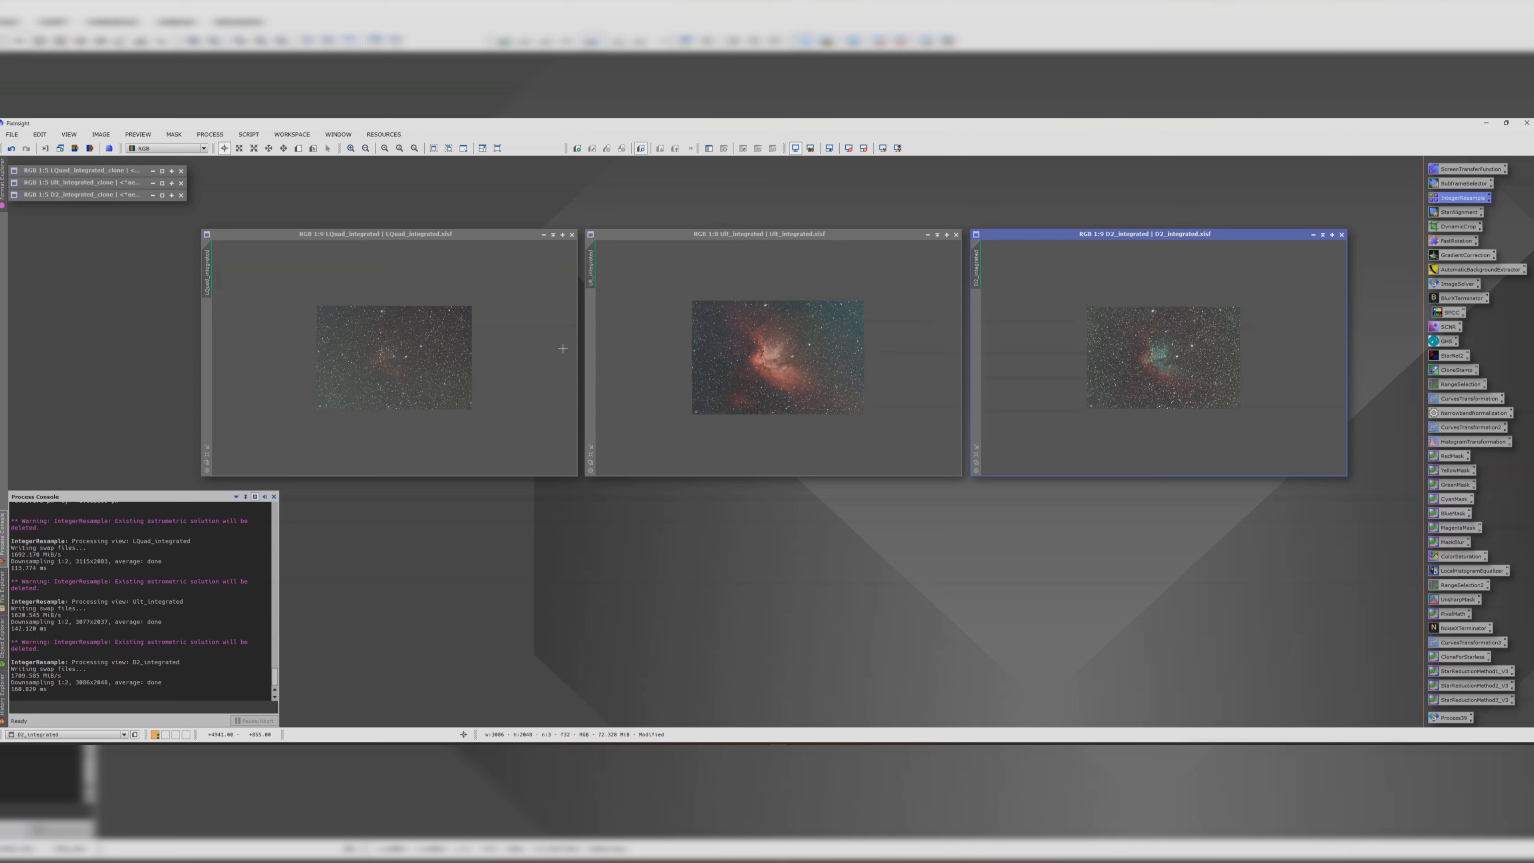
- Open StarAlignment and set the LQuad_integrated view as the reference image
scroll(376, 351, up, 4)
scroll(764, 362, up, 3)
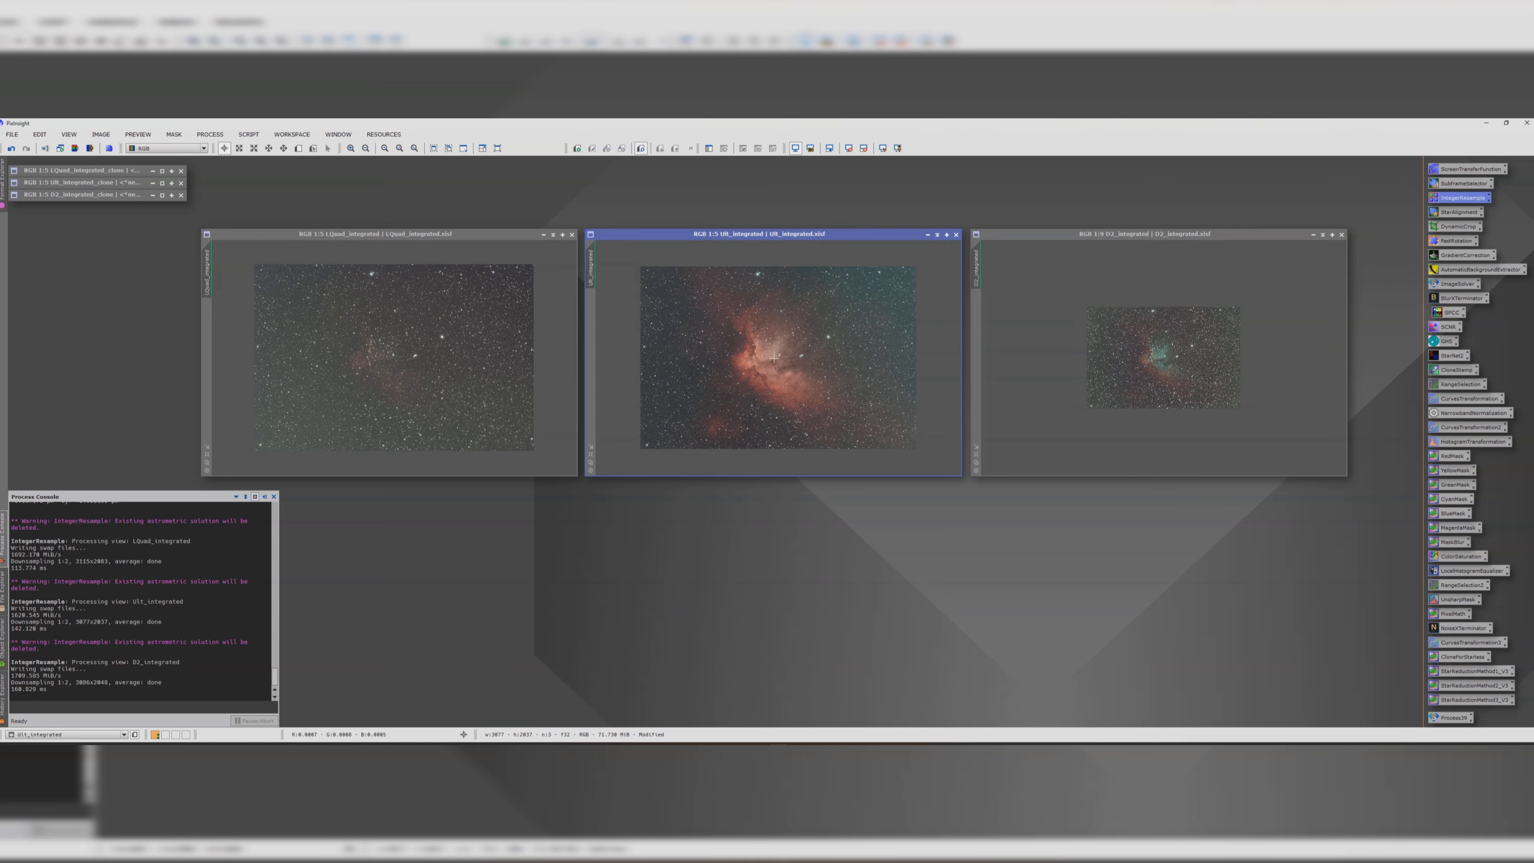
scroll(1168, 338, up, 4)
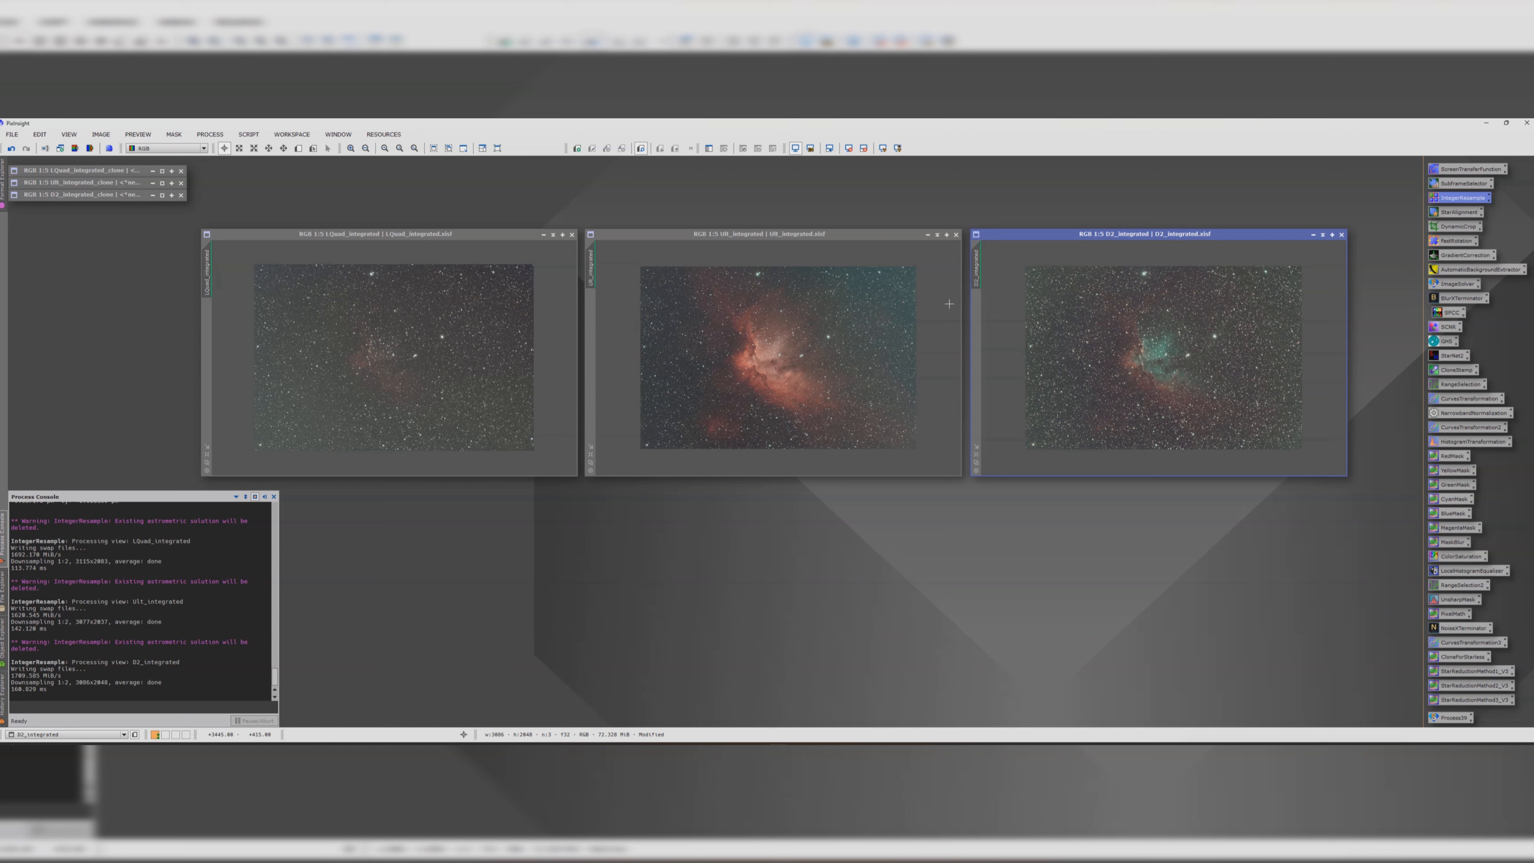
double_click(1445, 213)
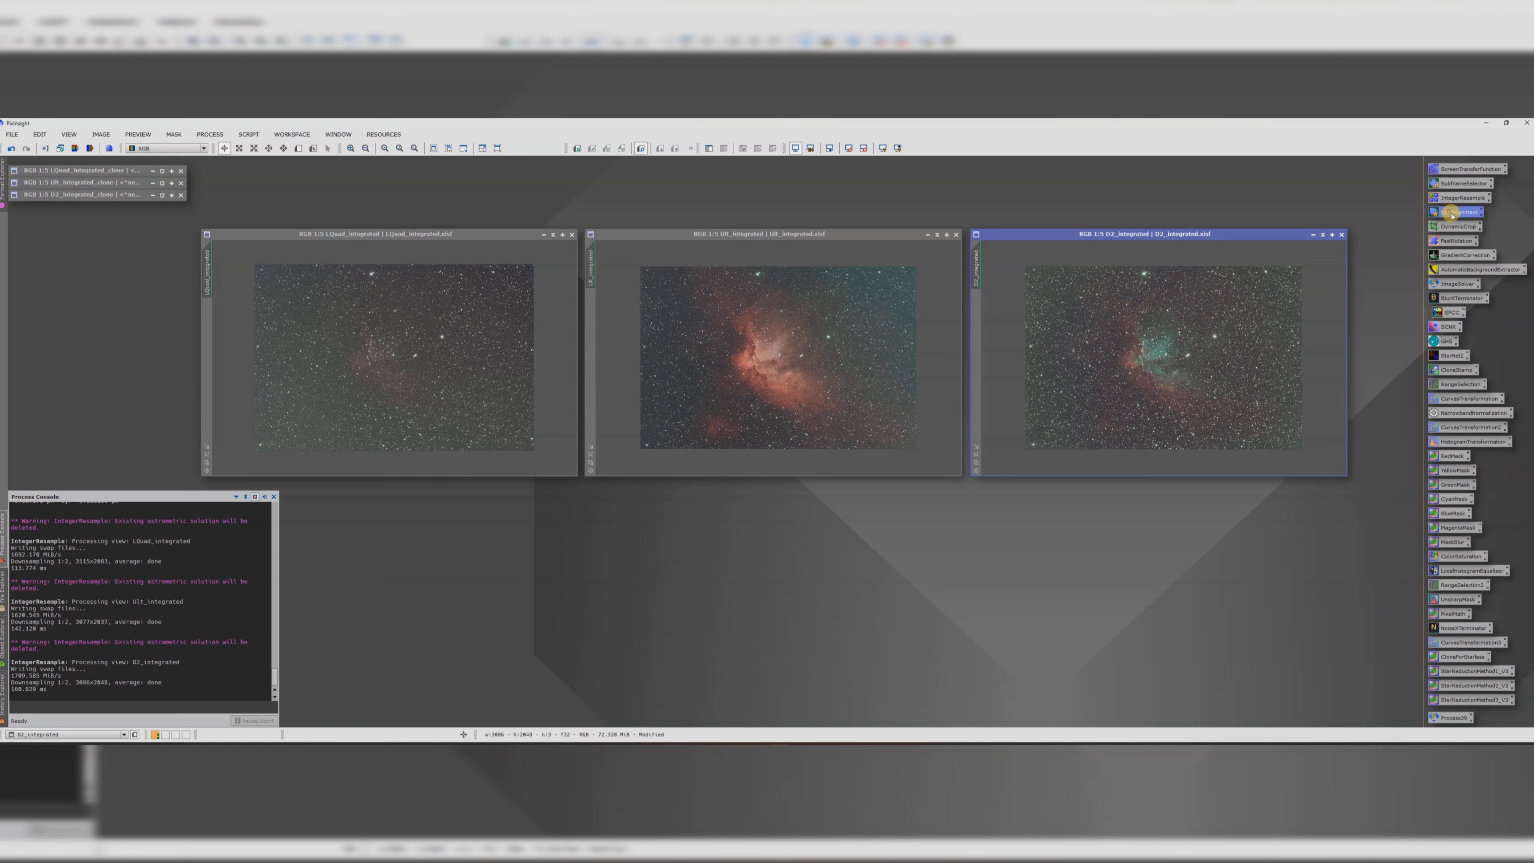
drag(1189, 230, 950, 271)
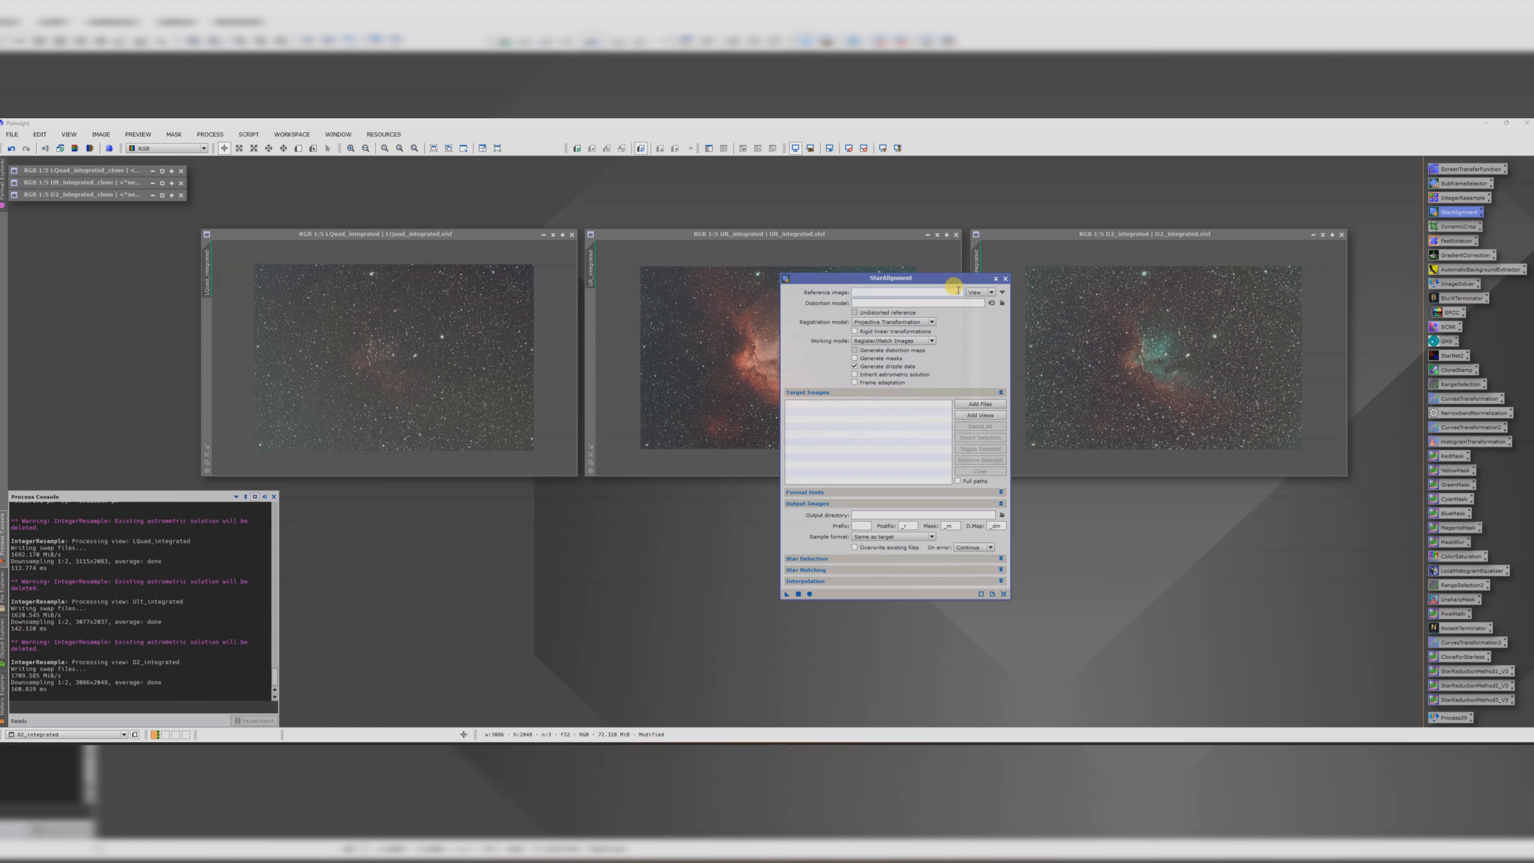
click(1002, 292)
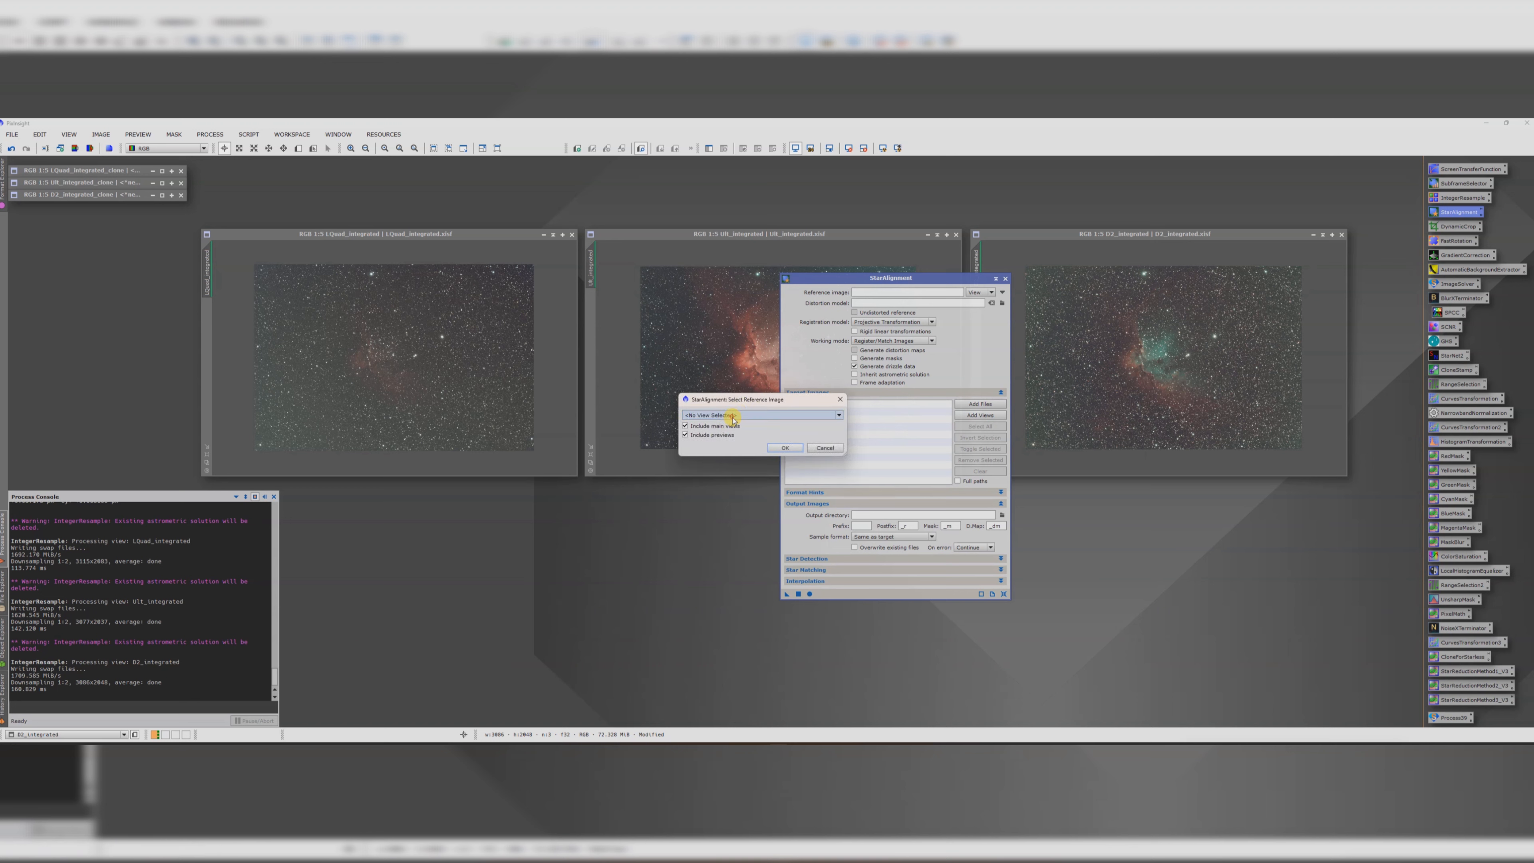
click(731, 416)
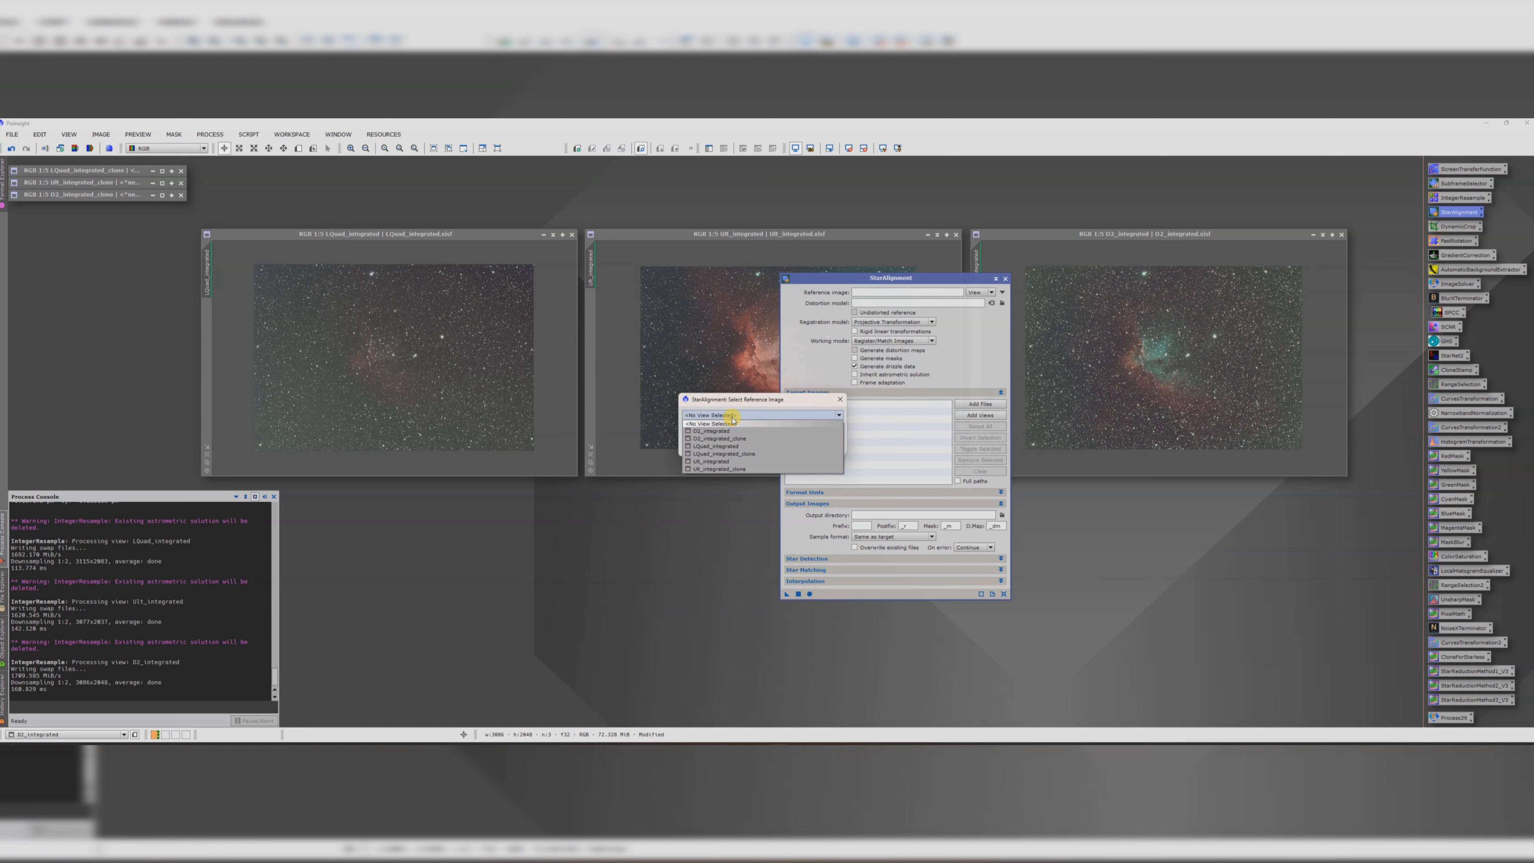
click(734, 447)
click(784, 447)
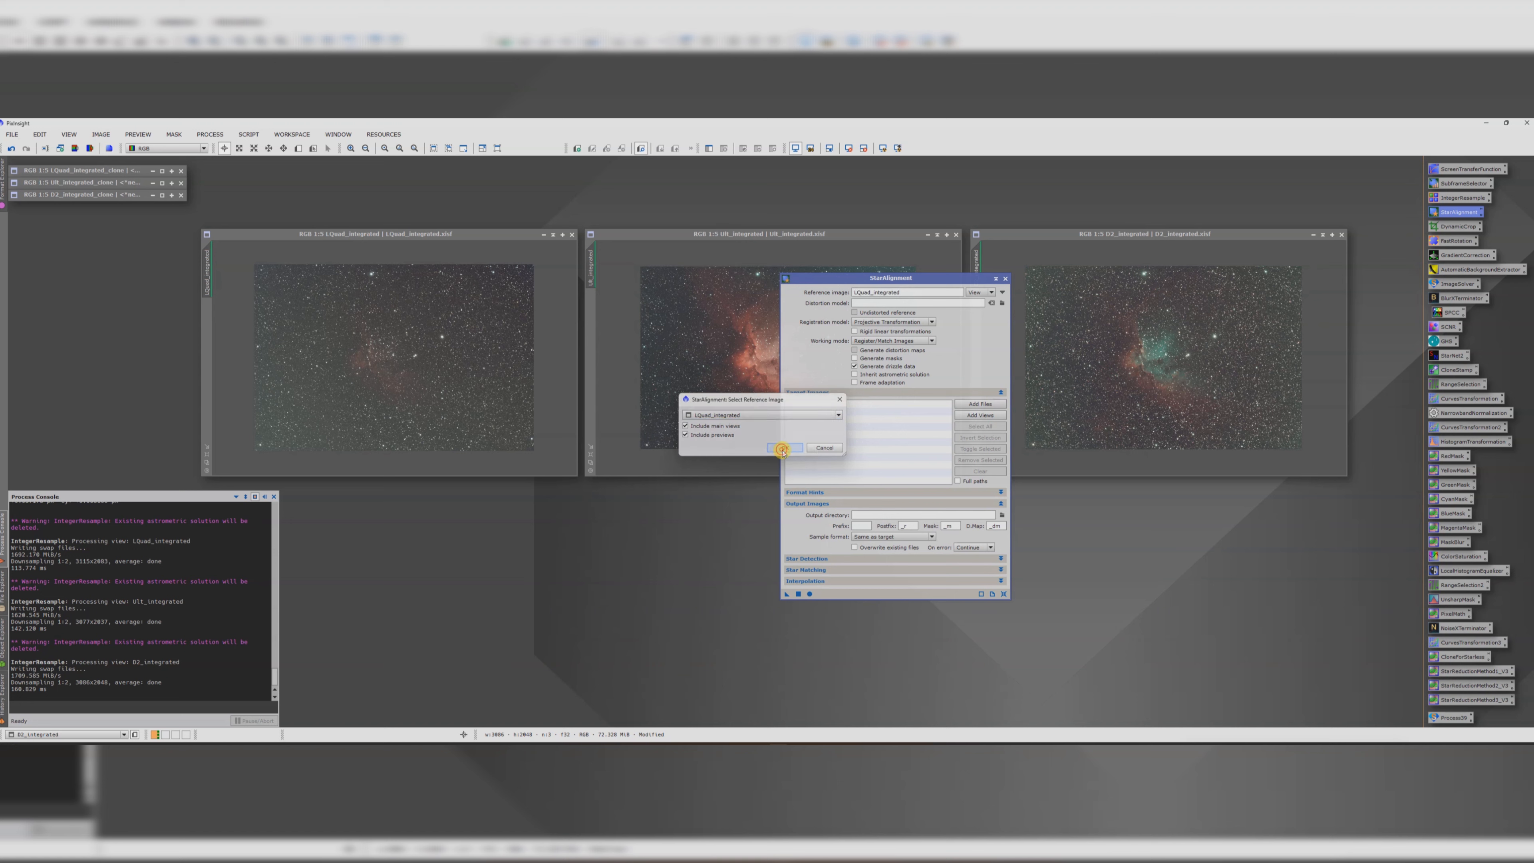
- Add the D2_integrated and Ult_integrated views as StarAlignment targets and run the registration
click(957, 418)
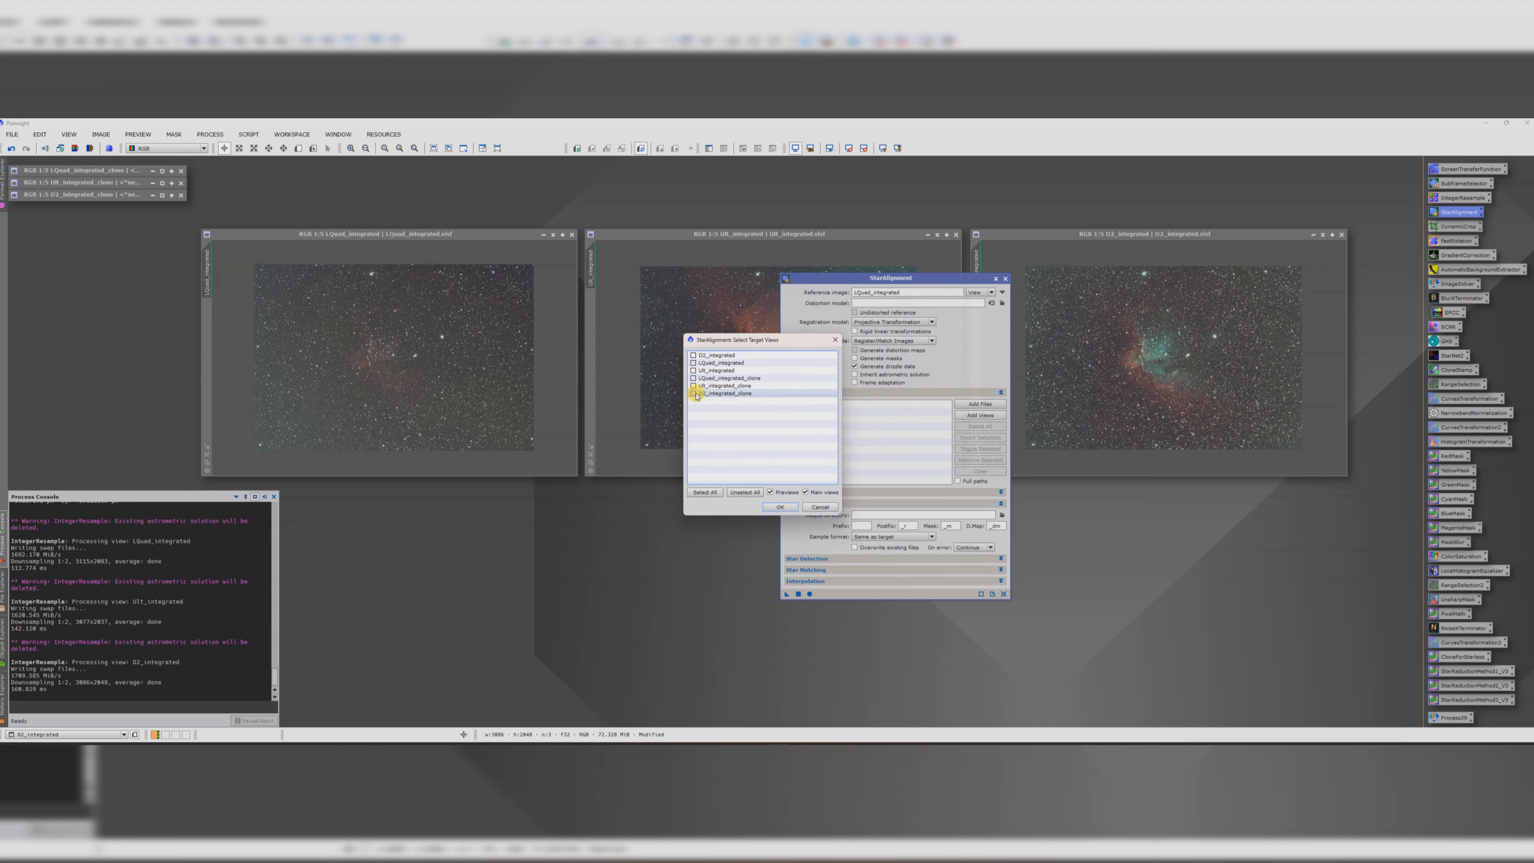
click(694, 370)
click(693, 355)
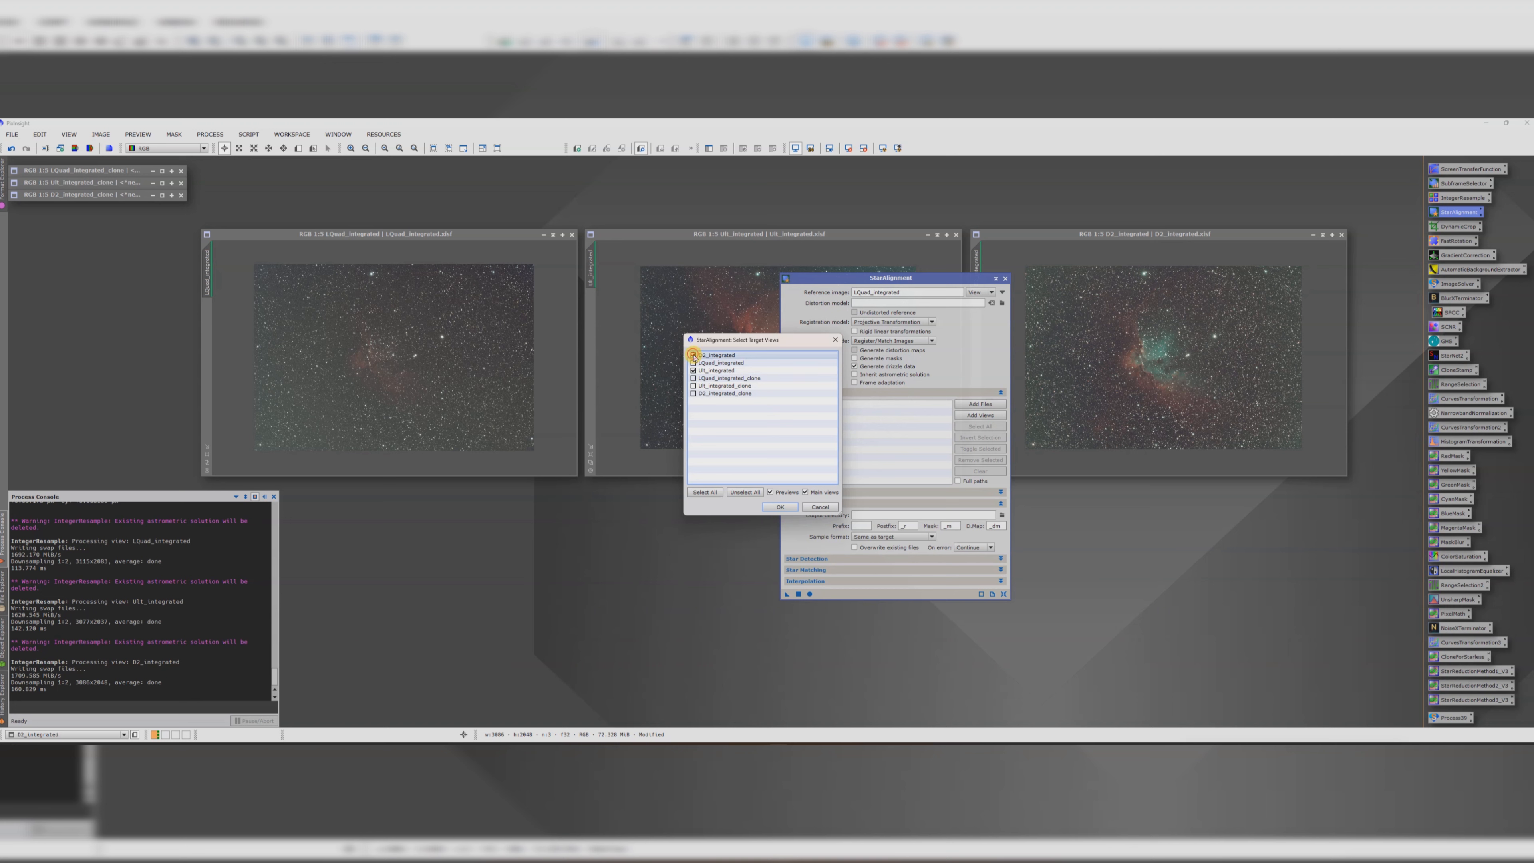
click(783, 506)
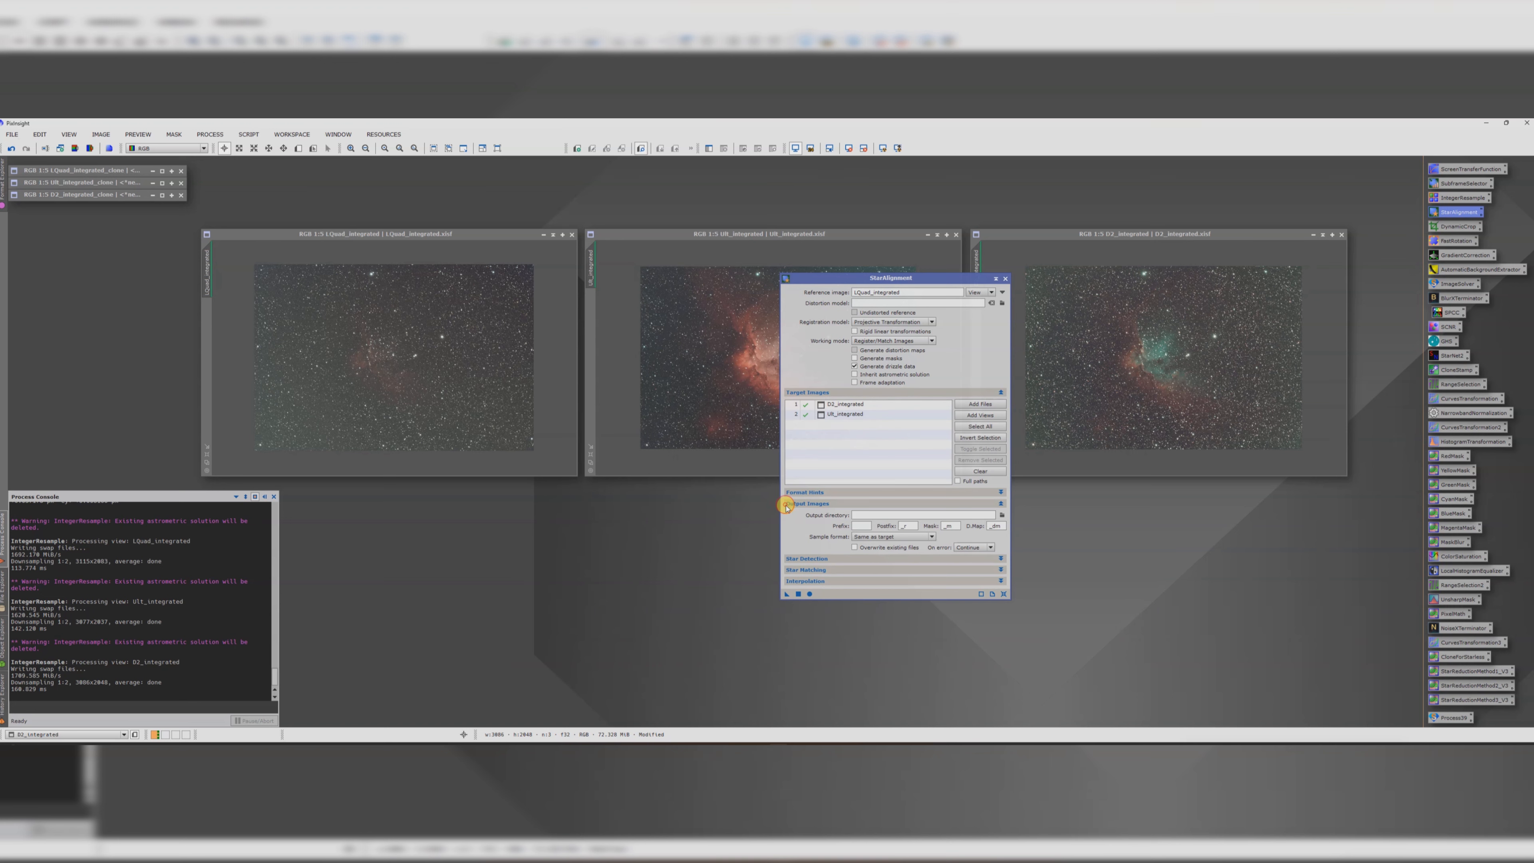
click(810, 595)
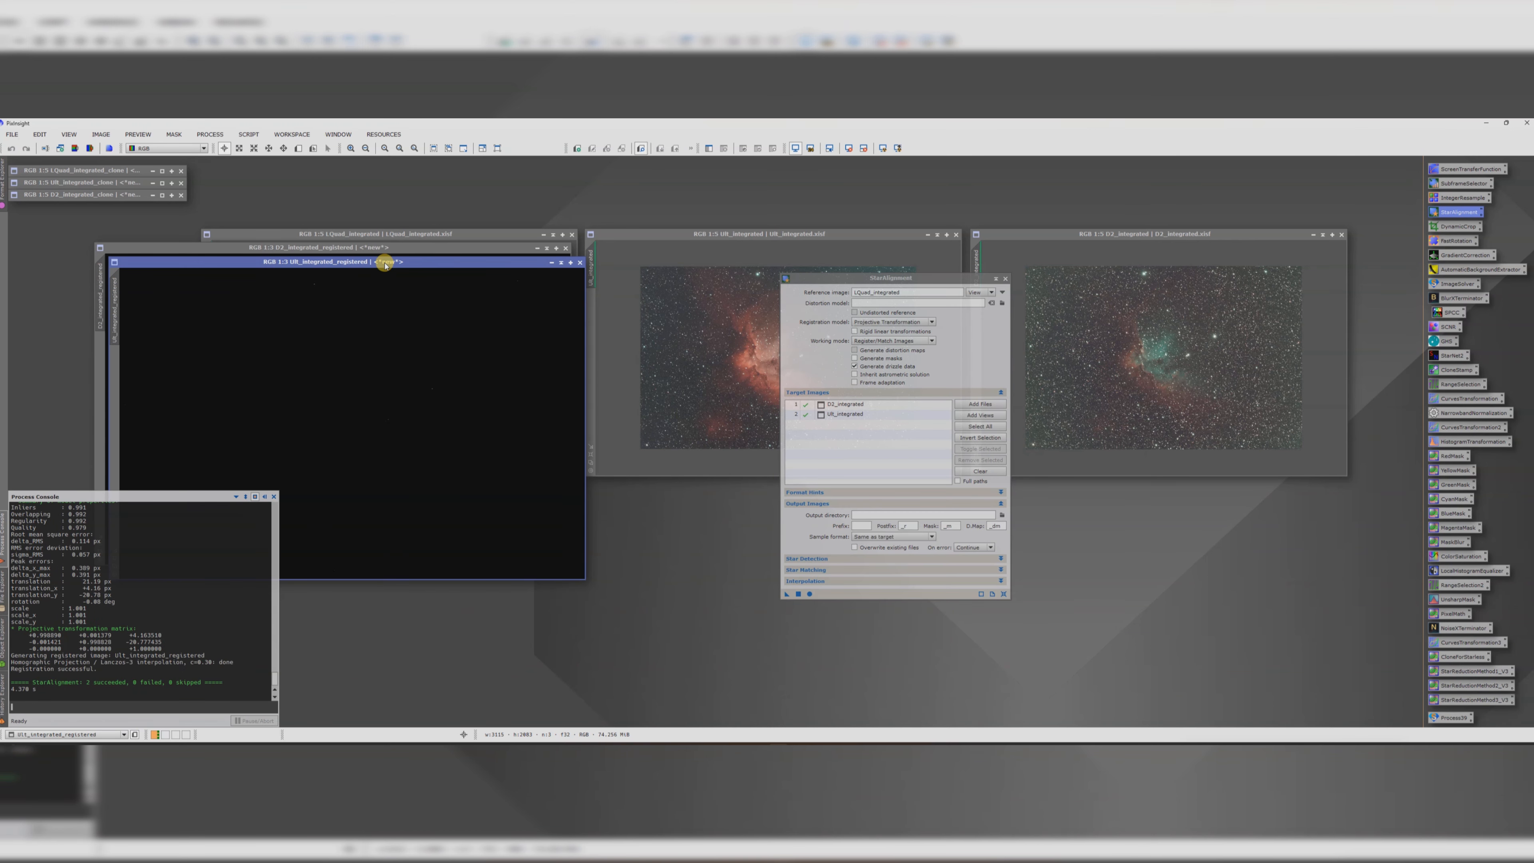
- Close StarAlignment and auto-stretch the display of Ult_integrated_registered and D2_integrated_registered with ScreenTransferFunction, spreading their windows apart
drag(384, 261, 659, 357)
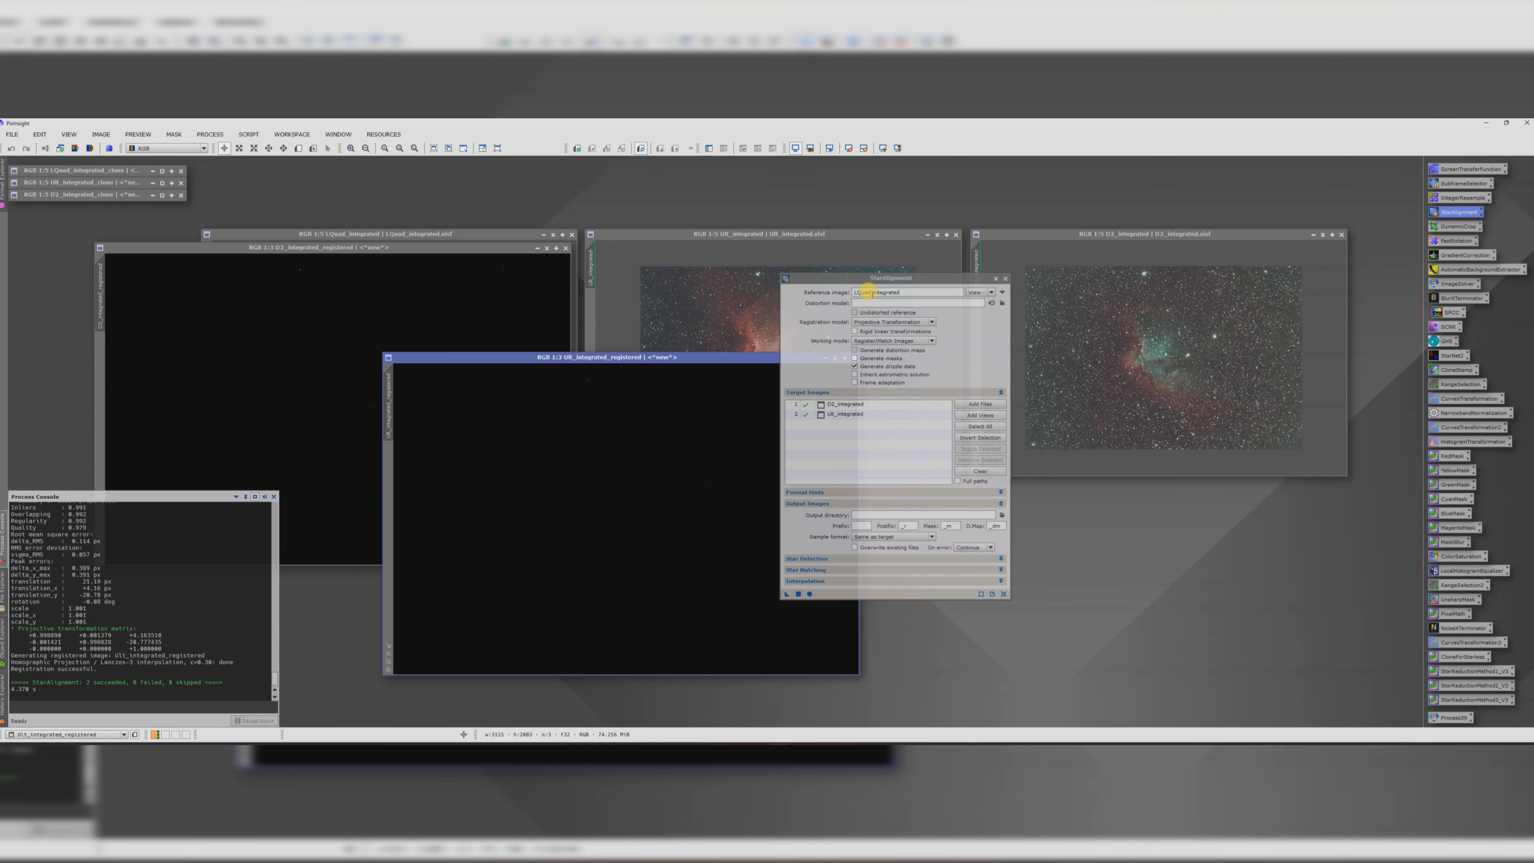
click(1006, 278)
double_click(1478, 170)
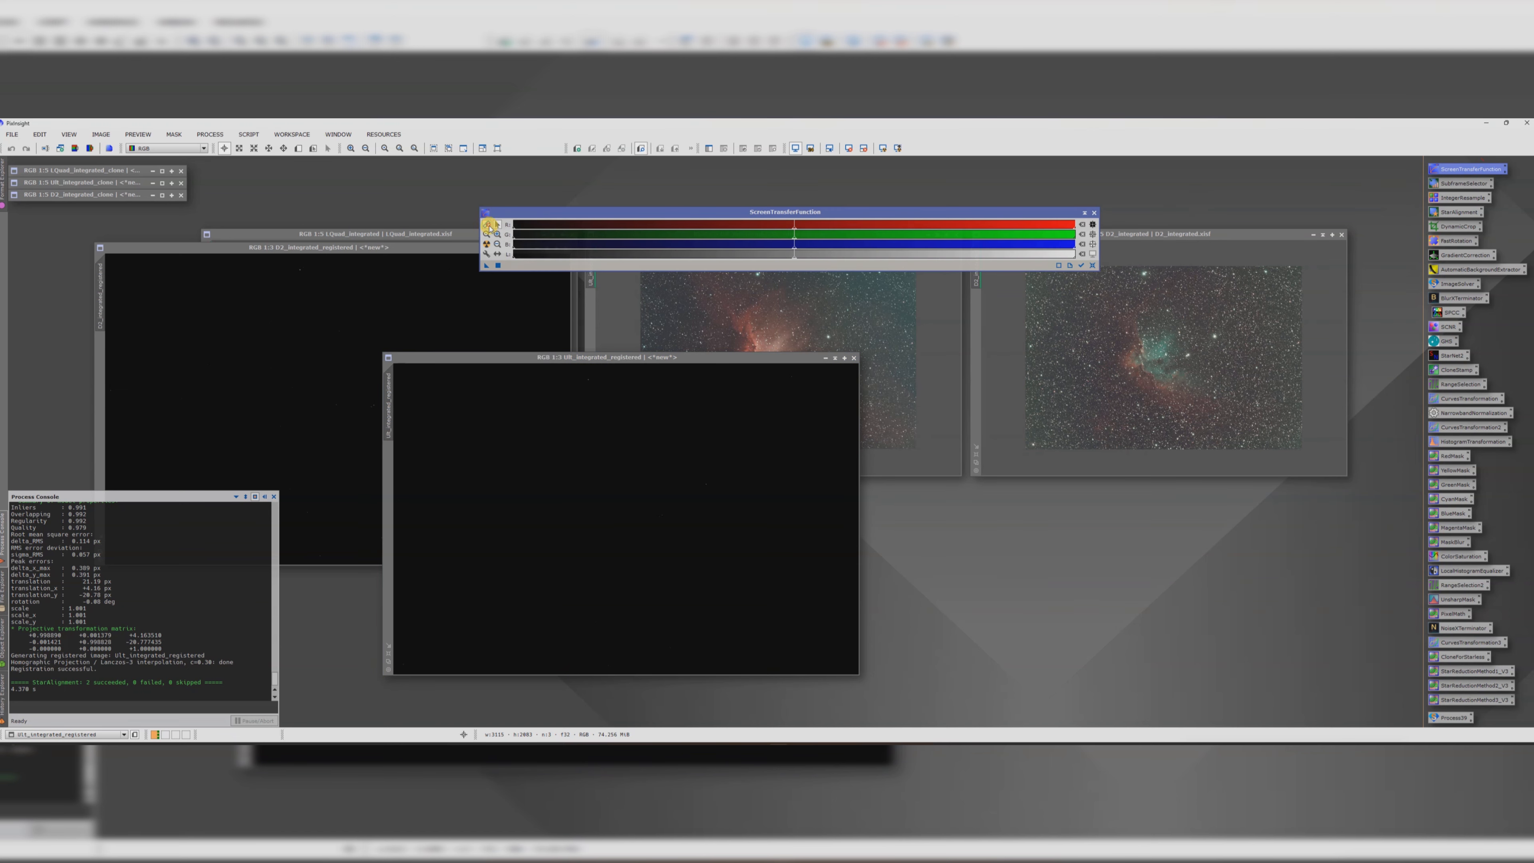
click(487, 245)
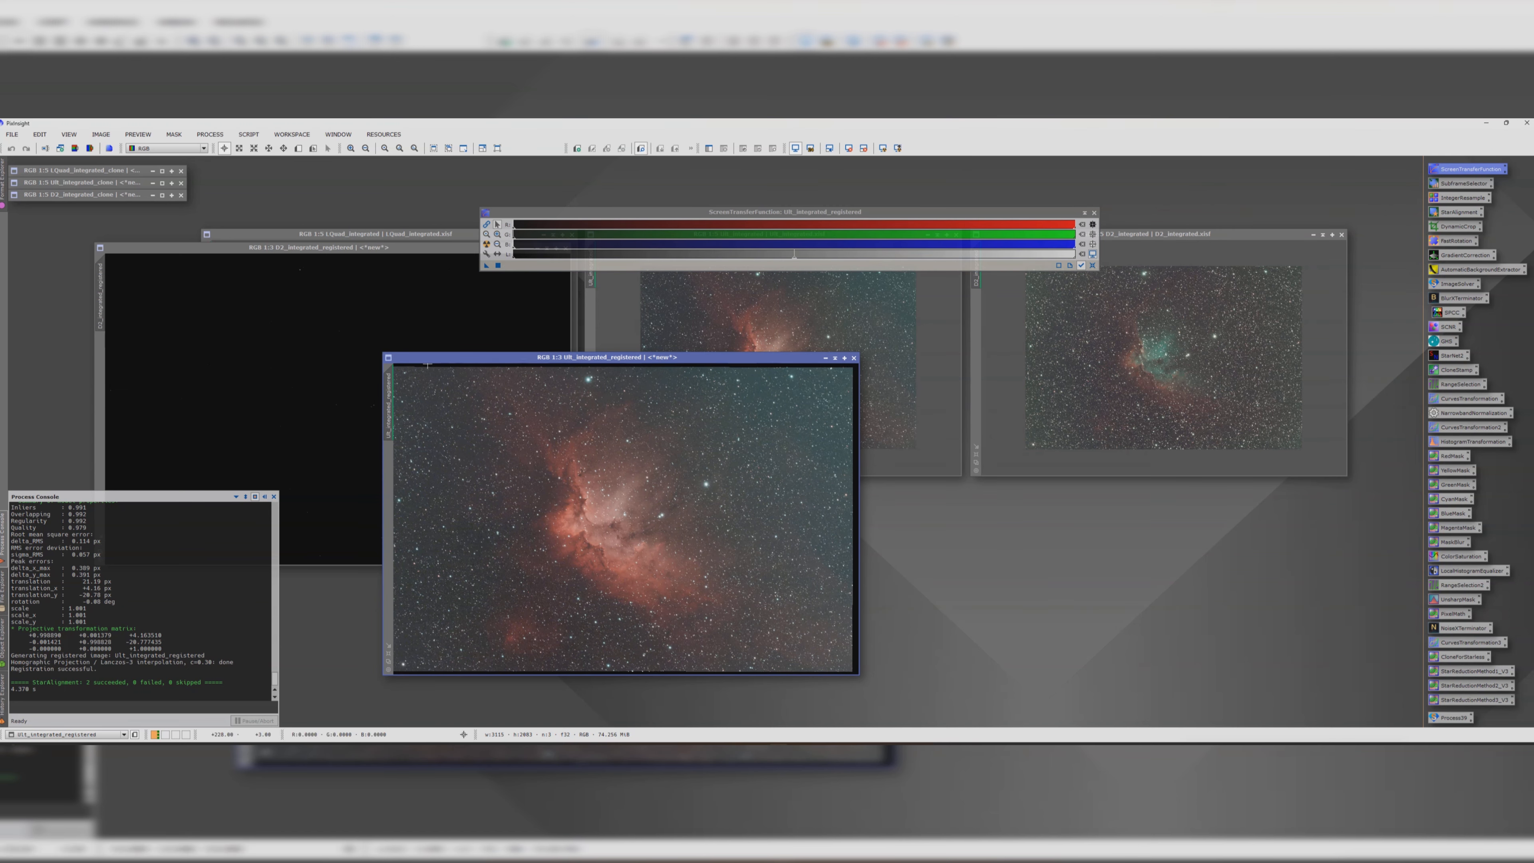
click(360, 247)
click(485, 245)
drag(366, 247, 823, 440)
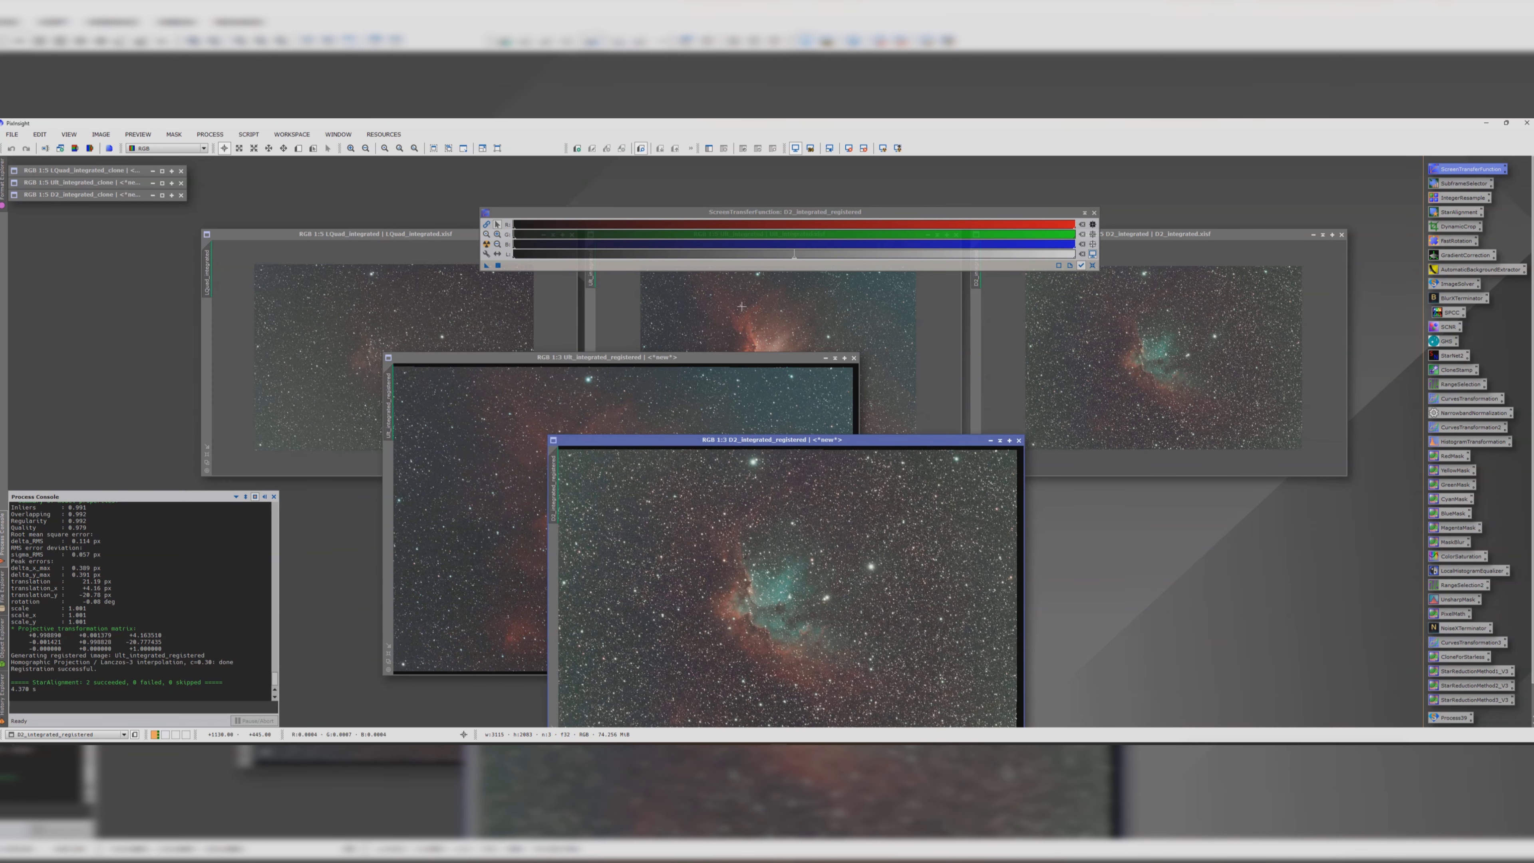
click(1094, 212)
- Close the unregistered Ult_integrated and D2_integrated images, discarding their unsaved changes
click(906, 234)
click(955, 235)
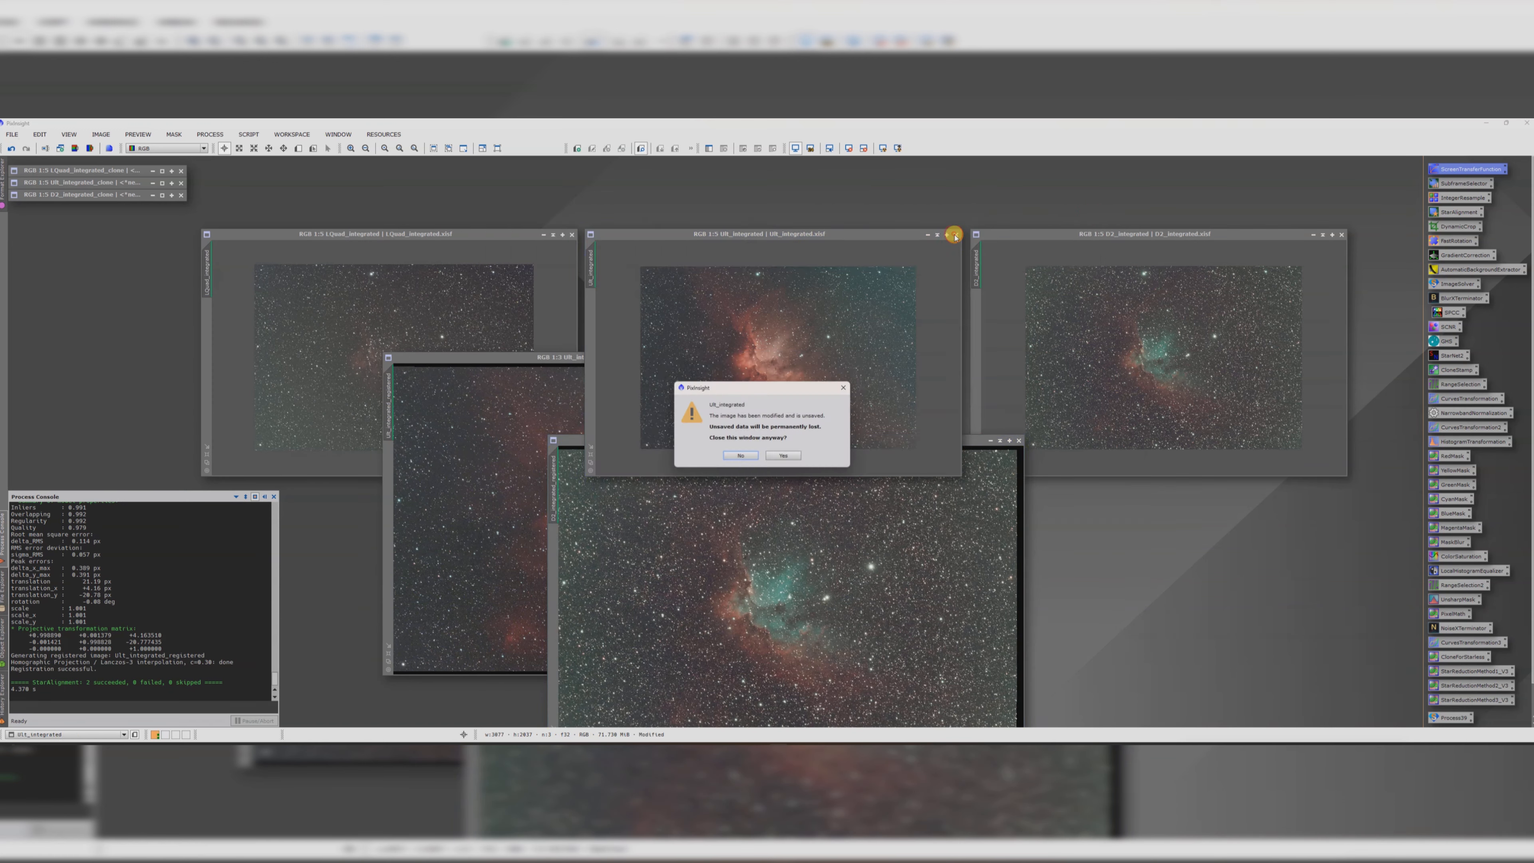
click(777, 458)
click(1340, 236)
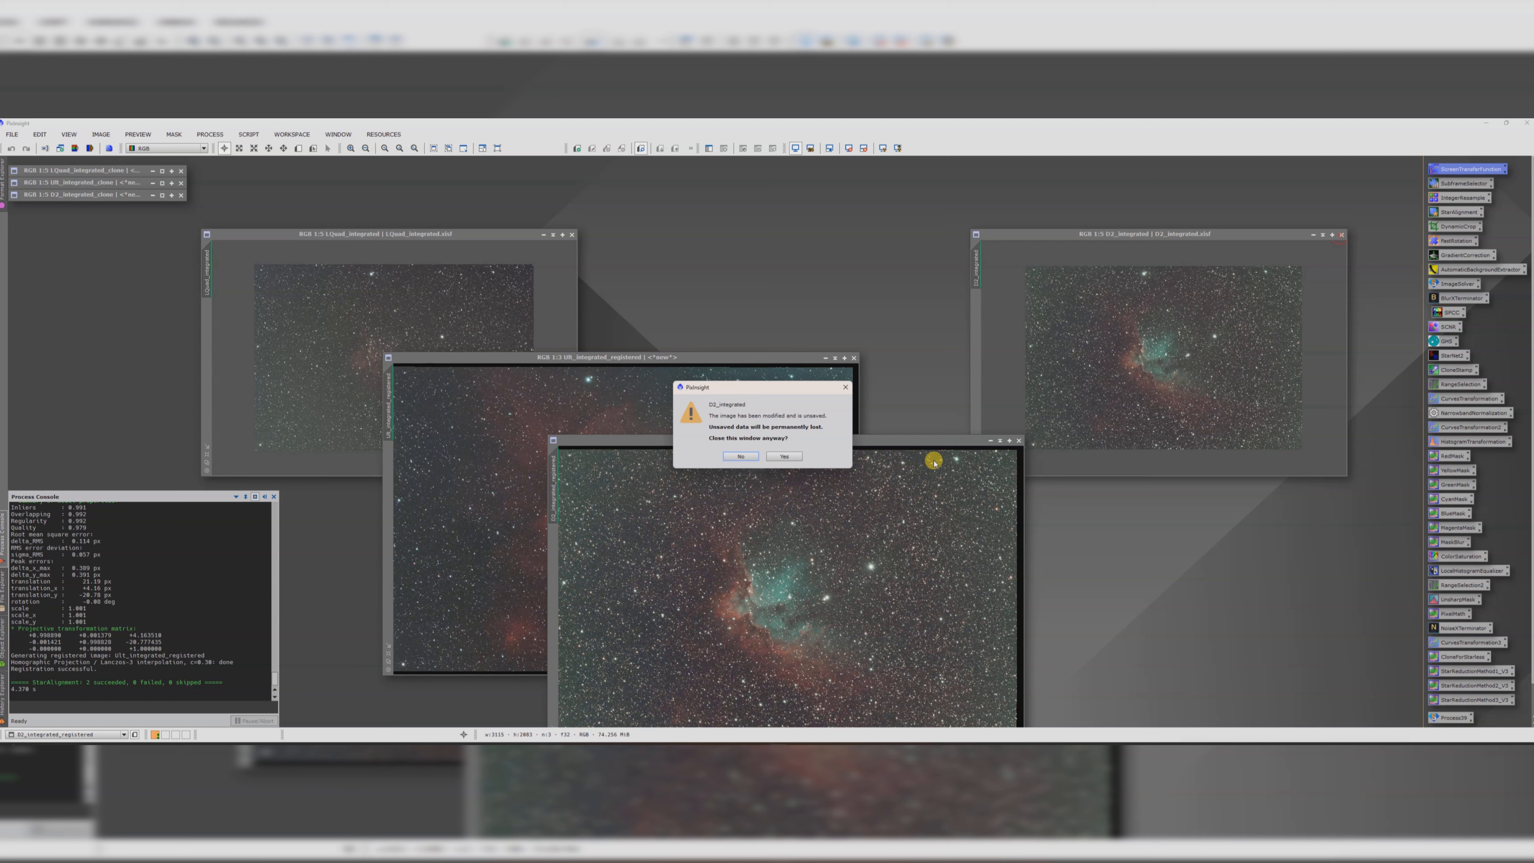
click(784, 456)
- Arrange LQuad_integrated and the two registered images side by side, with both registered images at 1:4 zoom
drag(603, 357, 797, 228)
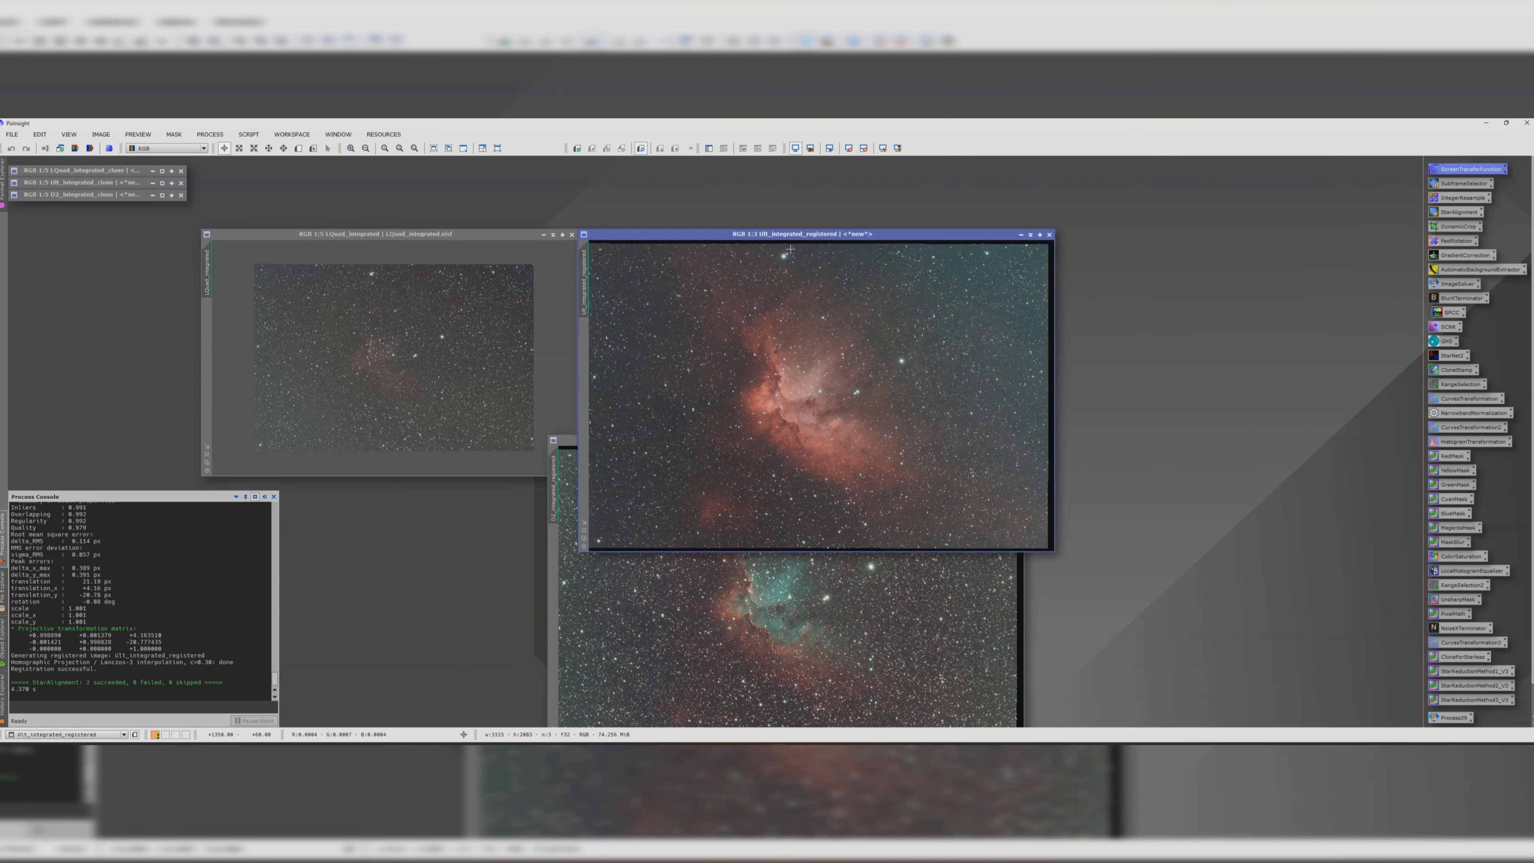
drag(565, 440, 956, 253)
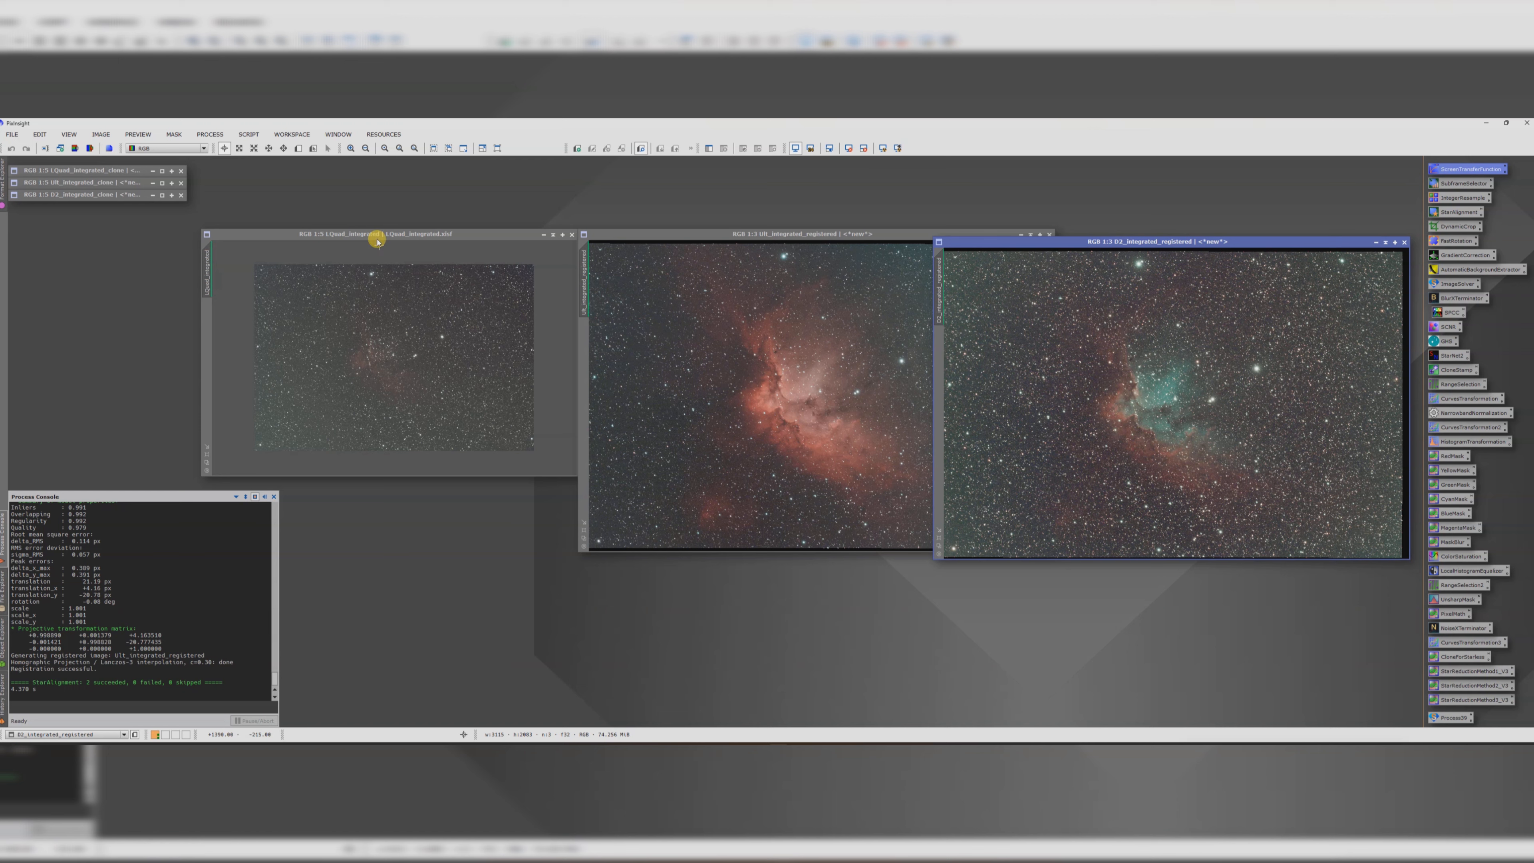
drag(370, 237, 264, 226)
drag(627, 232, 483, 213)
scroll(713, 331, down, 1)
click(1051, 370)
scroll(1064, 368, down, 1)
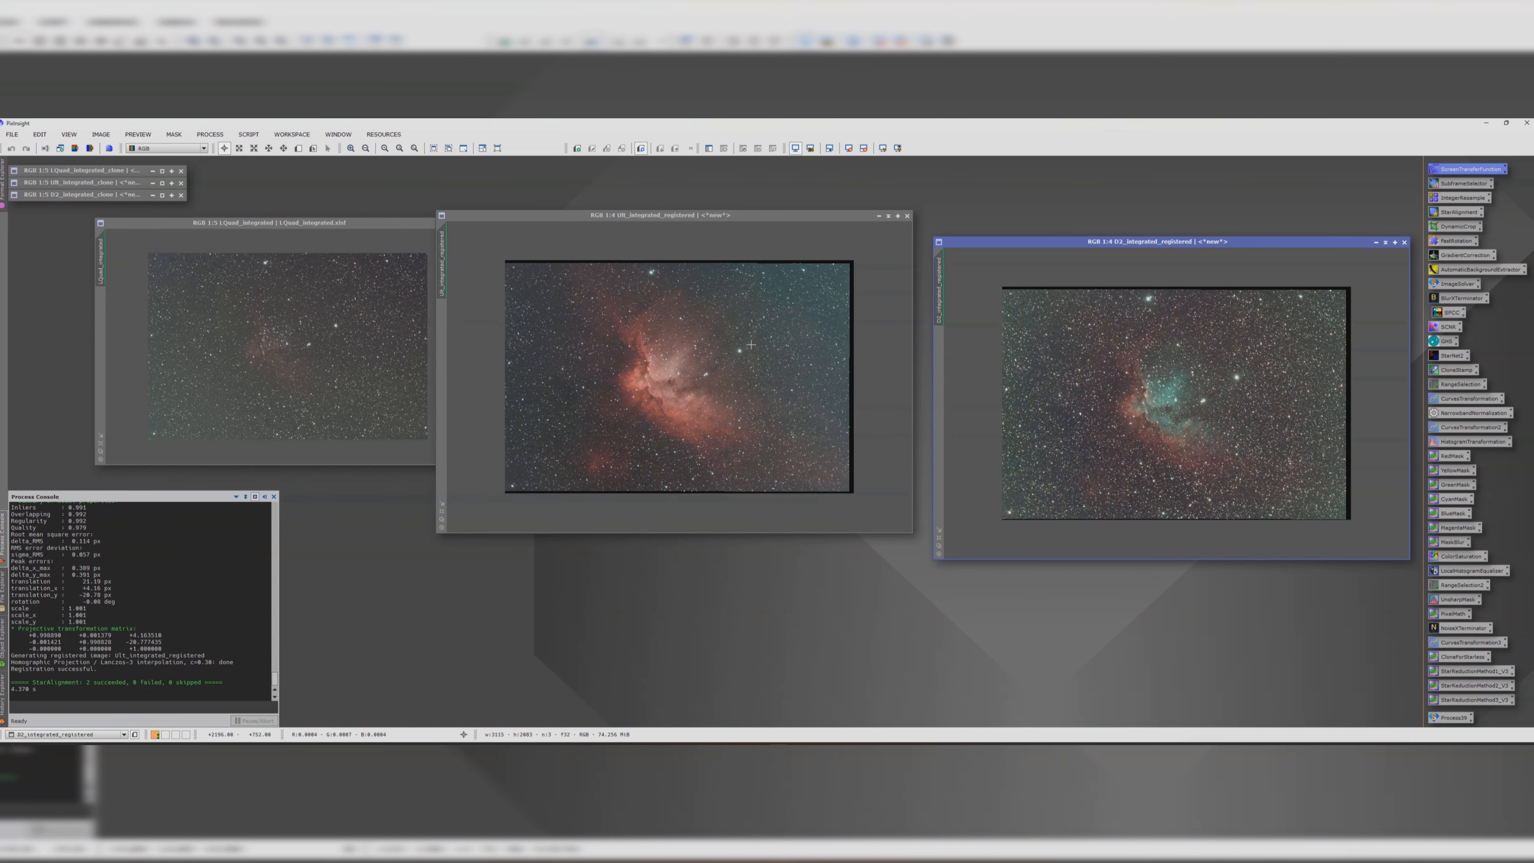
drag(996, 245, 984, 217)
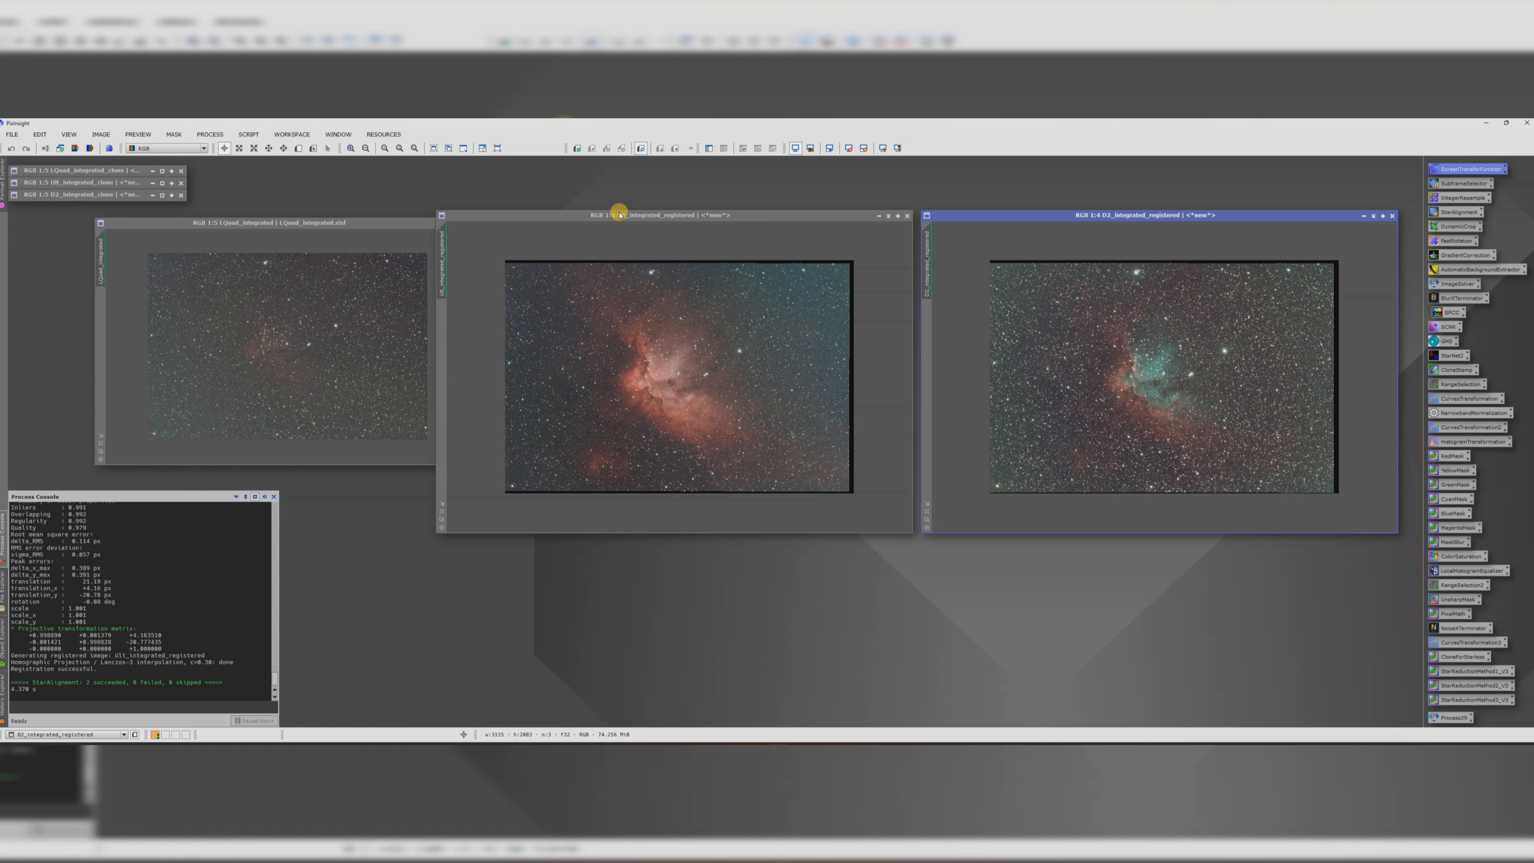
click(565, 296)
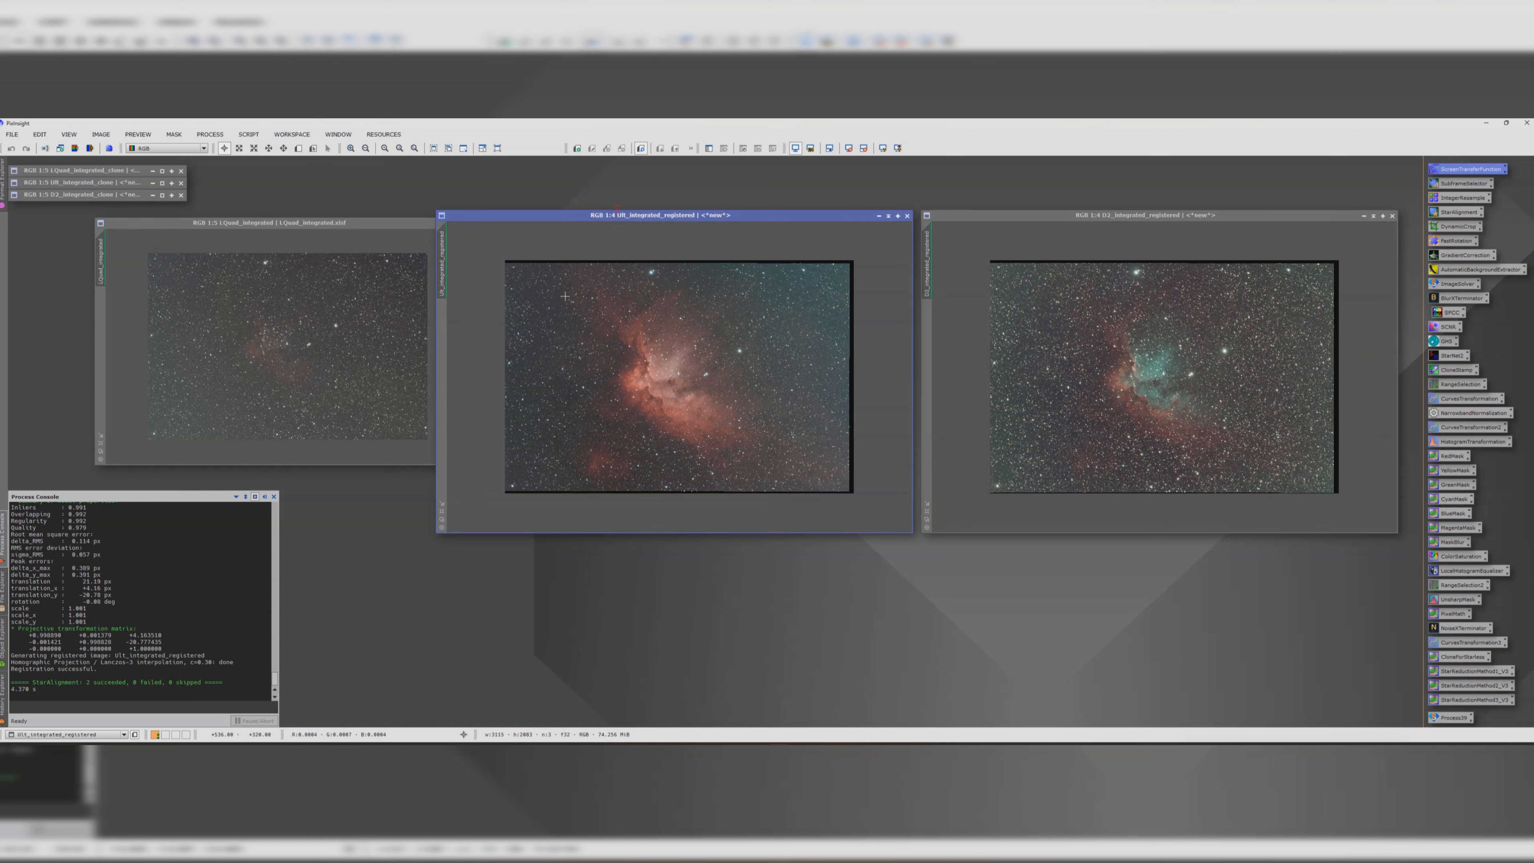
double_click(1451, 227)
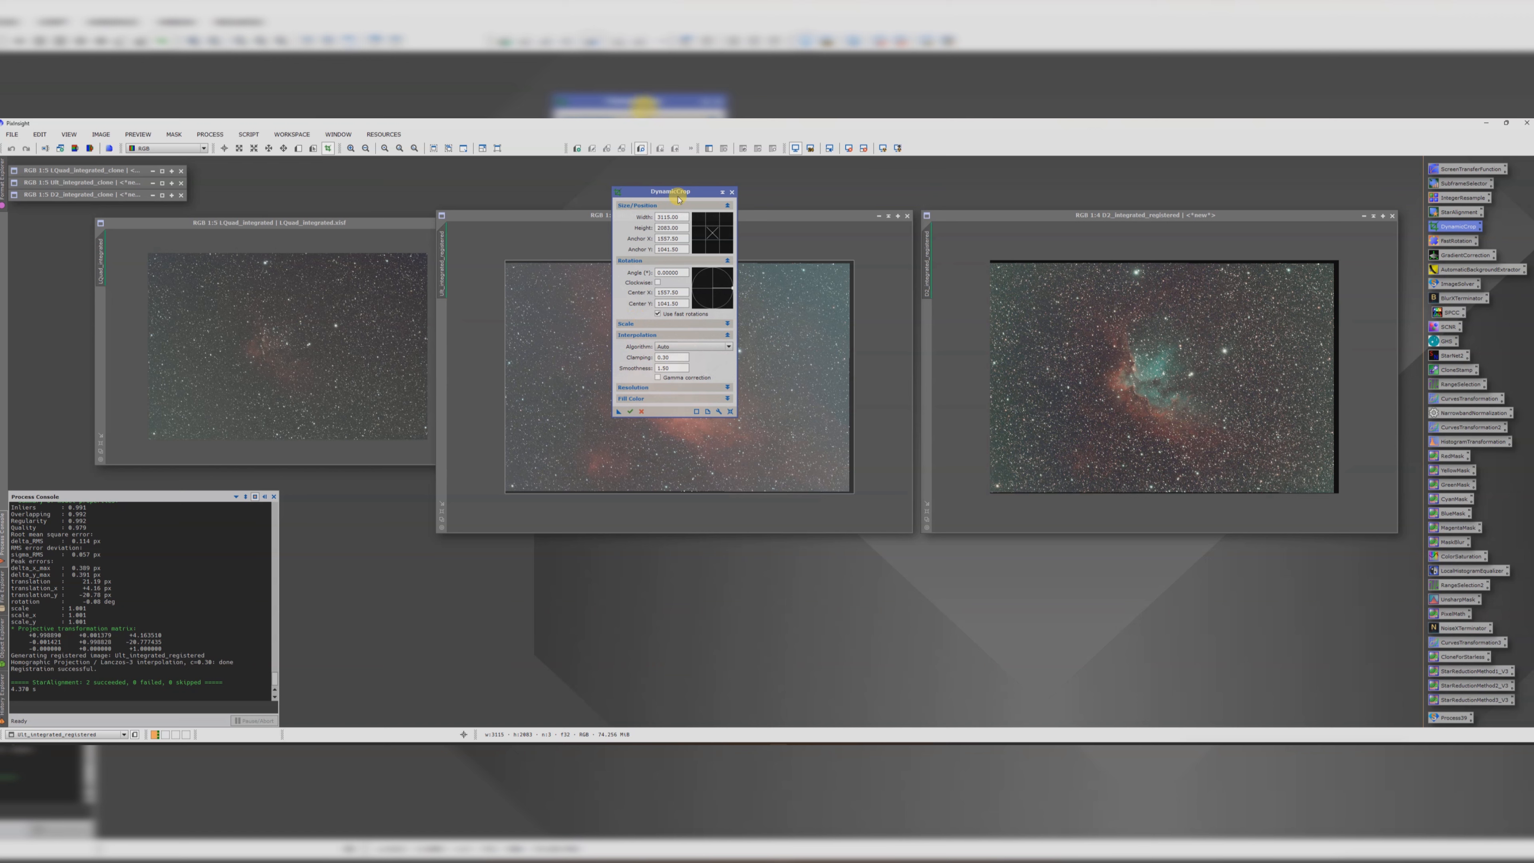
drag(670, 191, 357, 212)
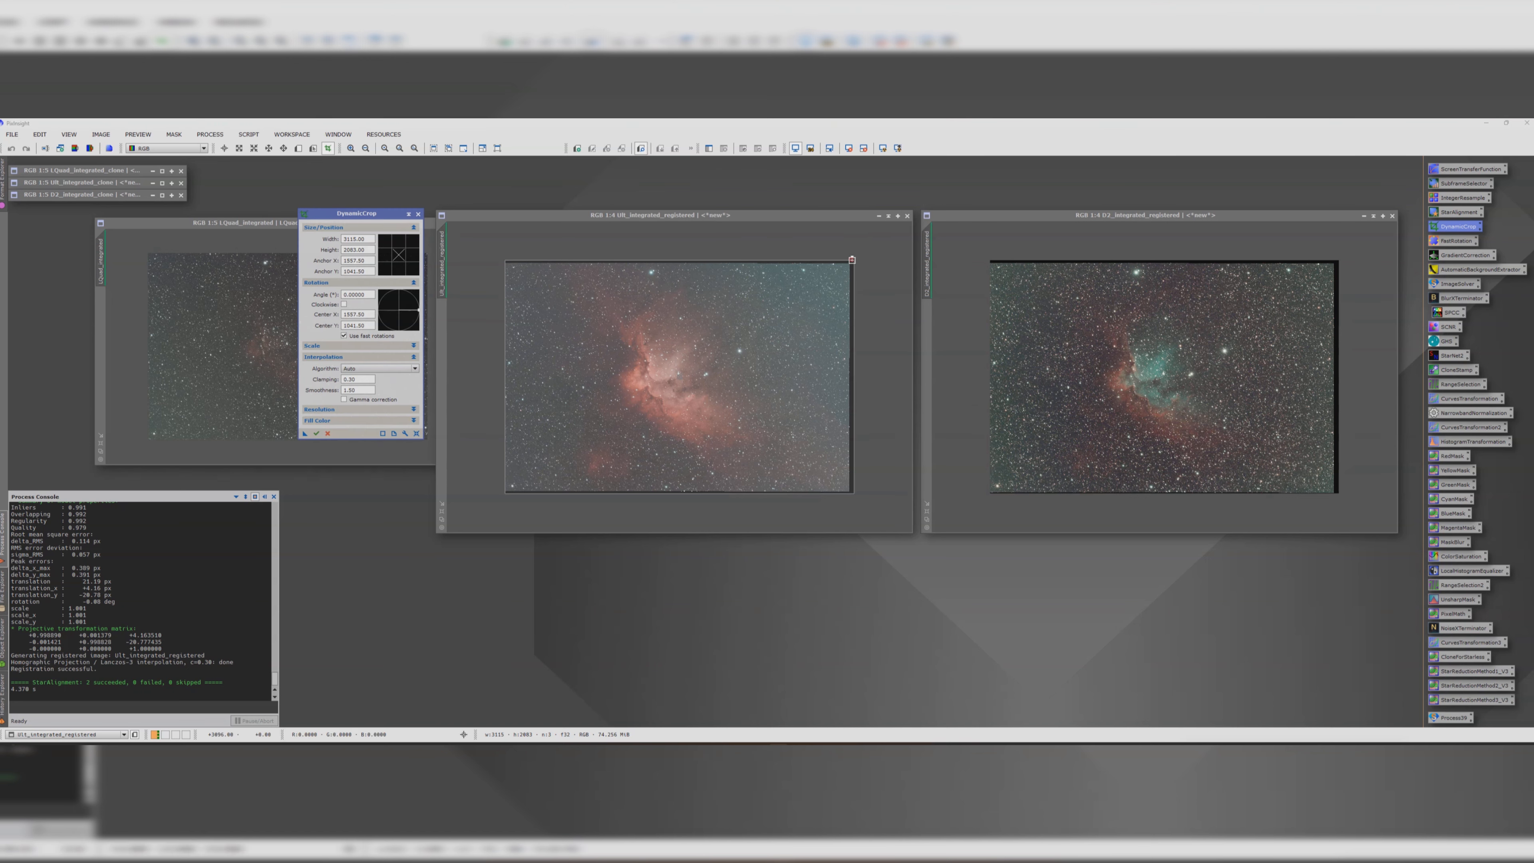
drag(854, 261, 839, 289)
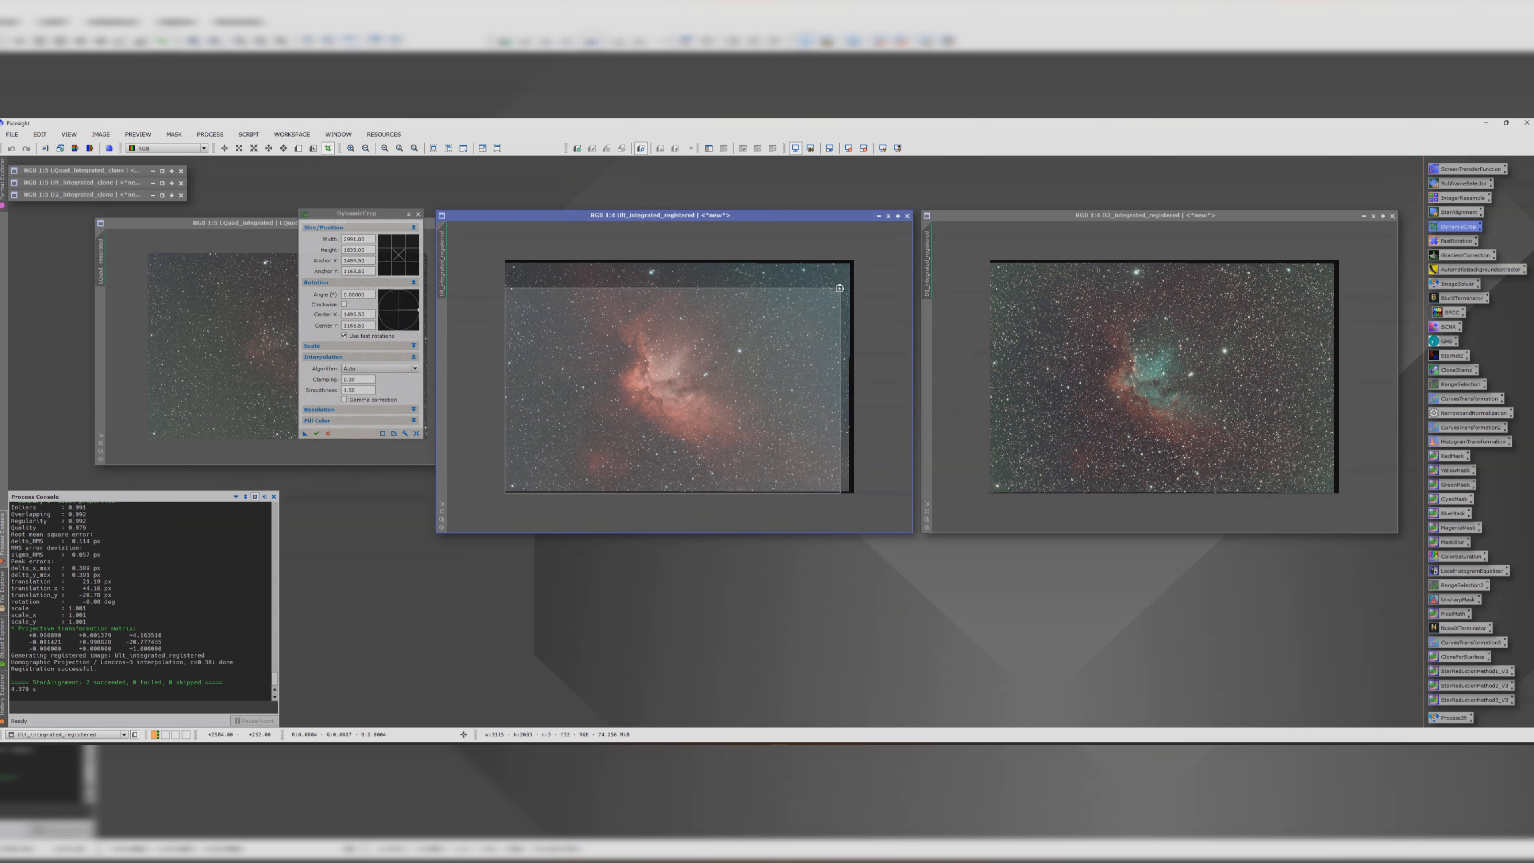
click(327, 433)
- Define a DynamicCrop frame of about 2990 × 2000 px on Ult_integrated_registered that excludes the black registration borders
double_click(1455, 228)
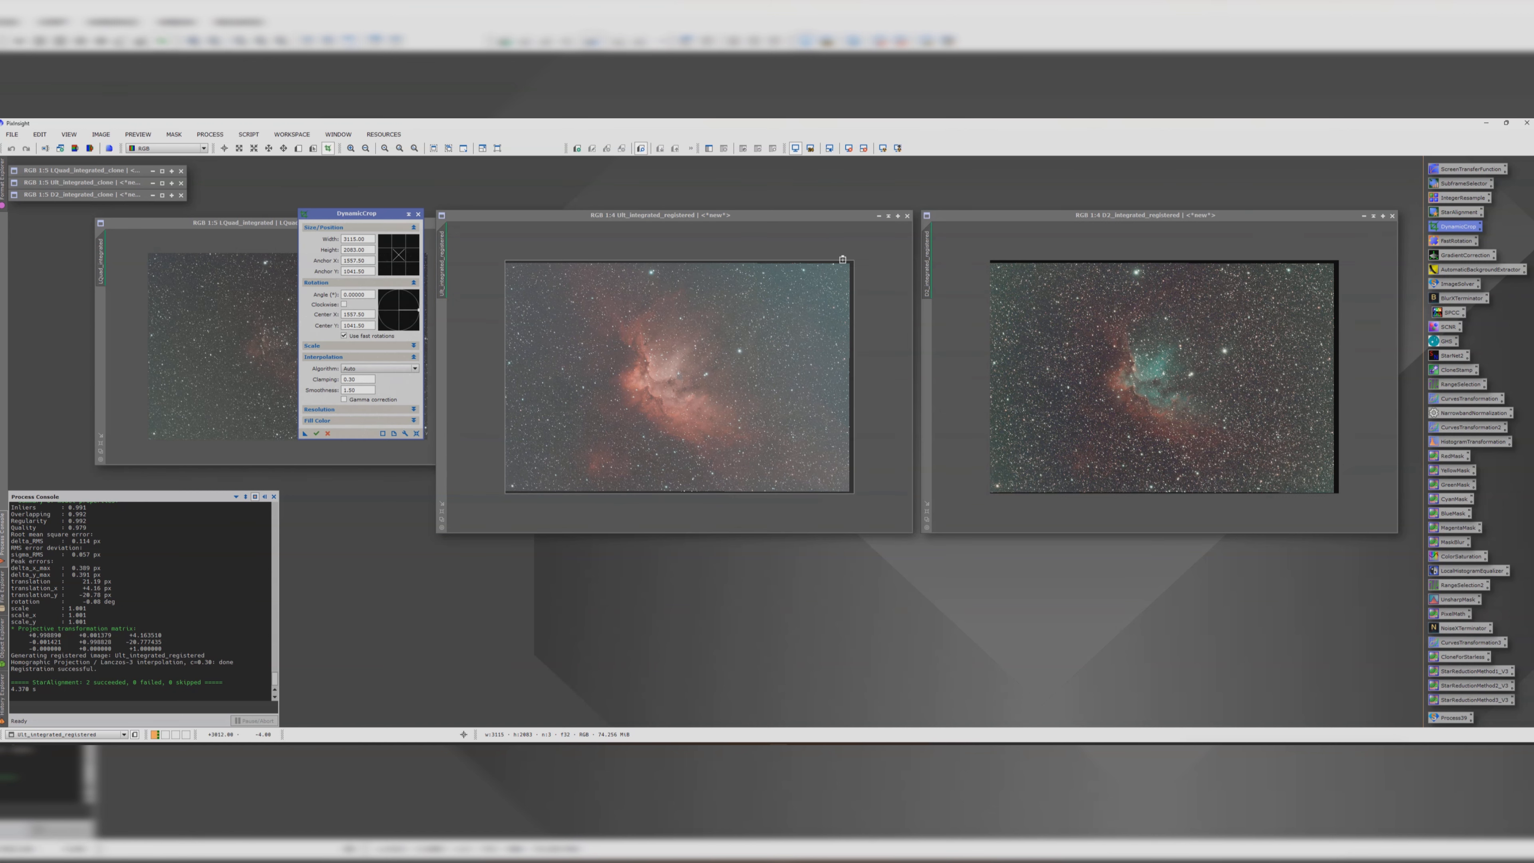
drag(852, 259, 851, 264)
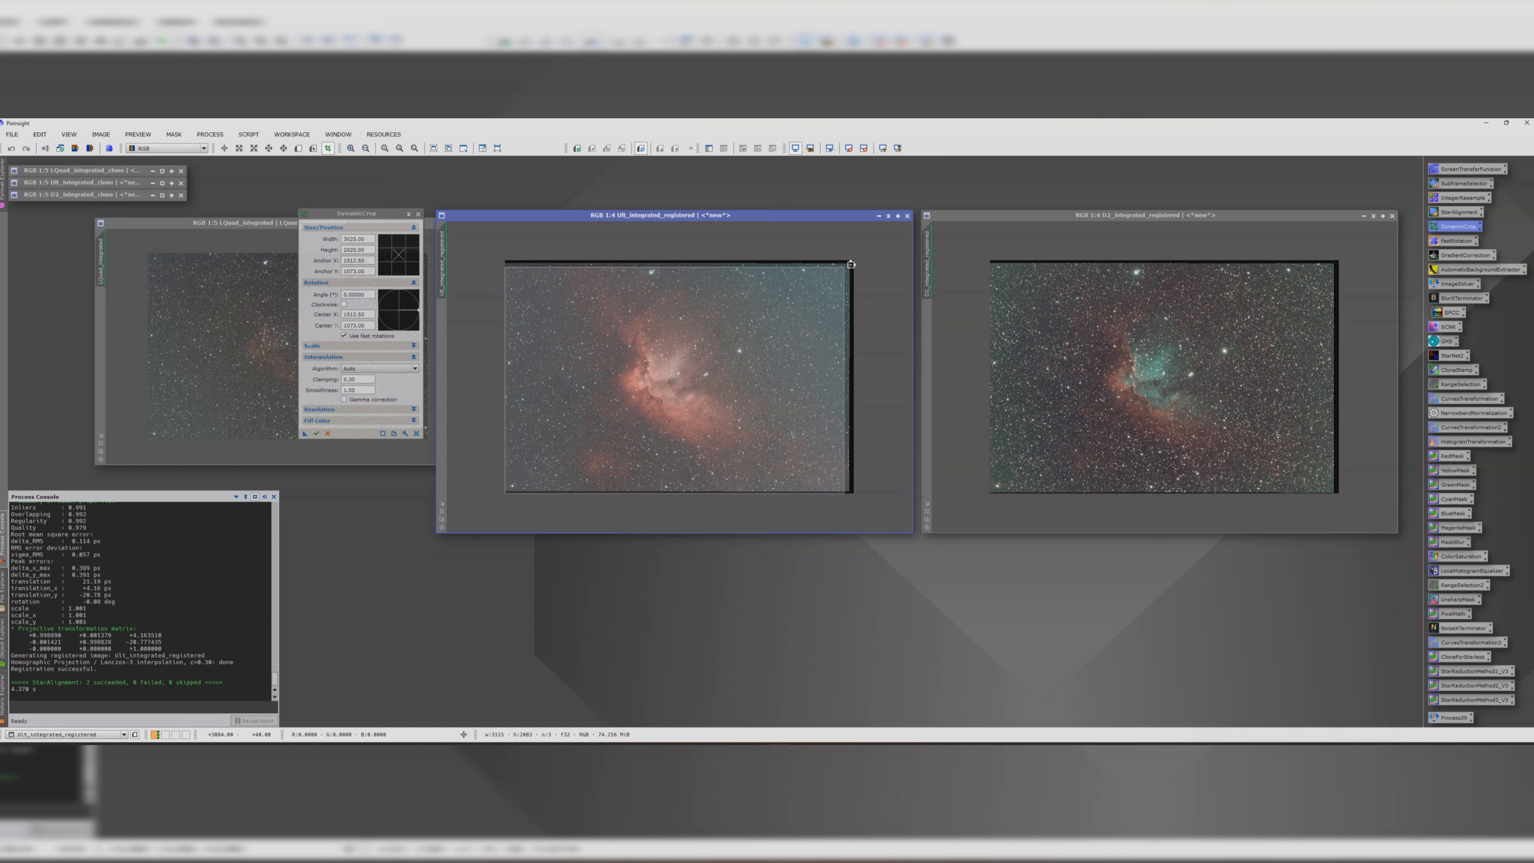
drag(724, 321, 722, 335)
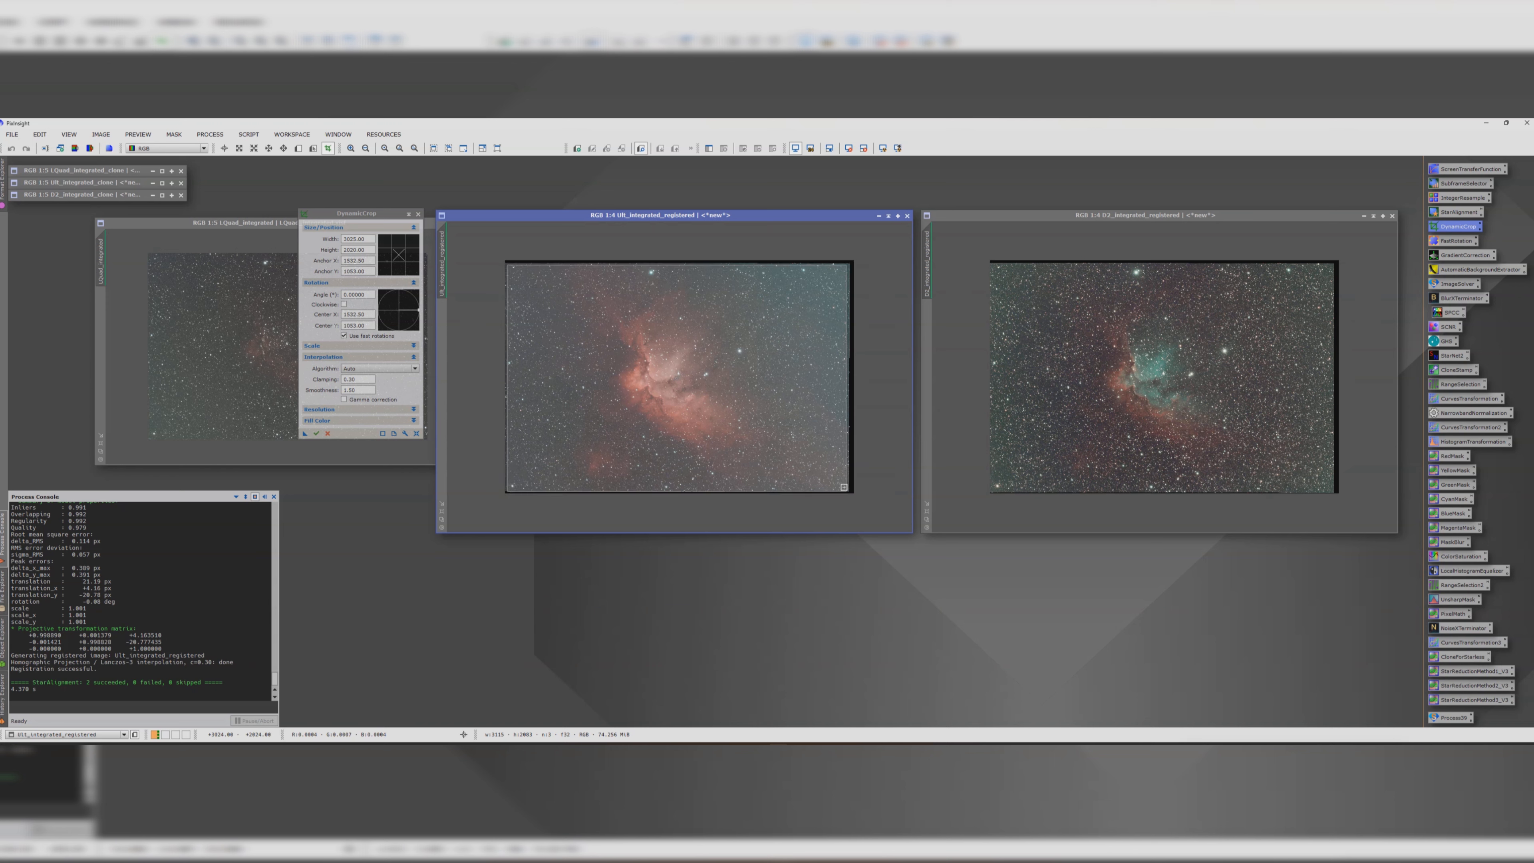
drag(845, 491, 789, 455)
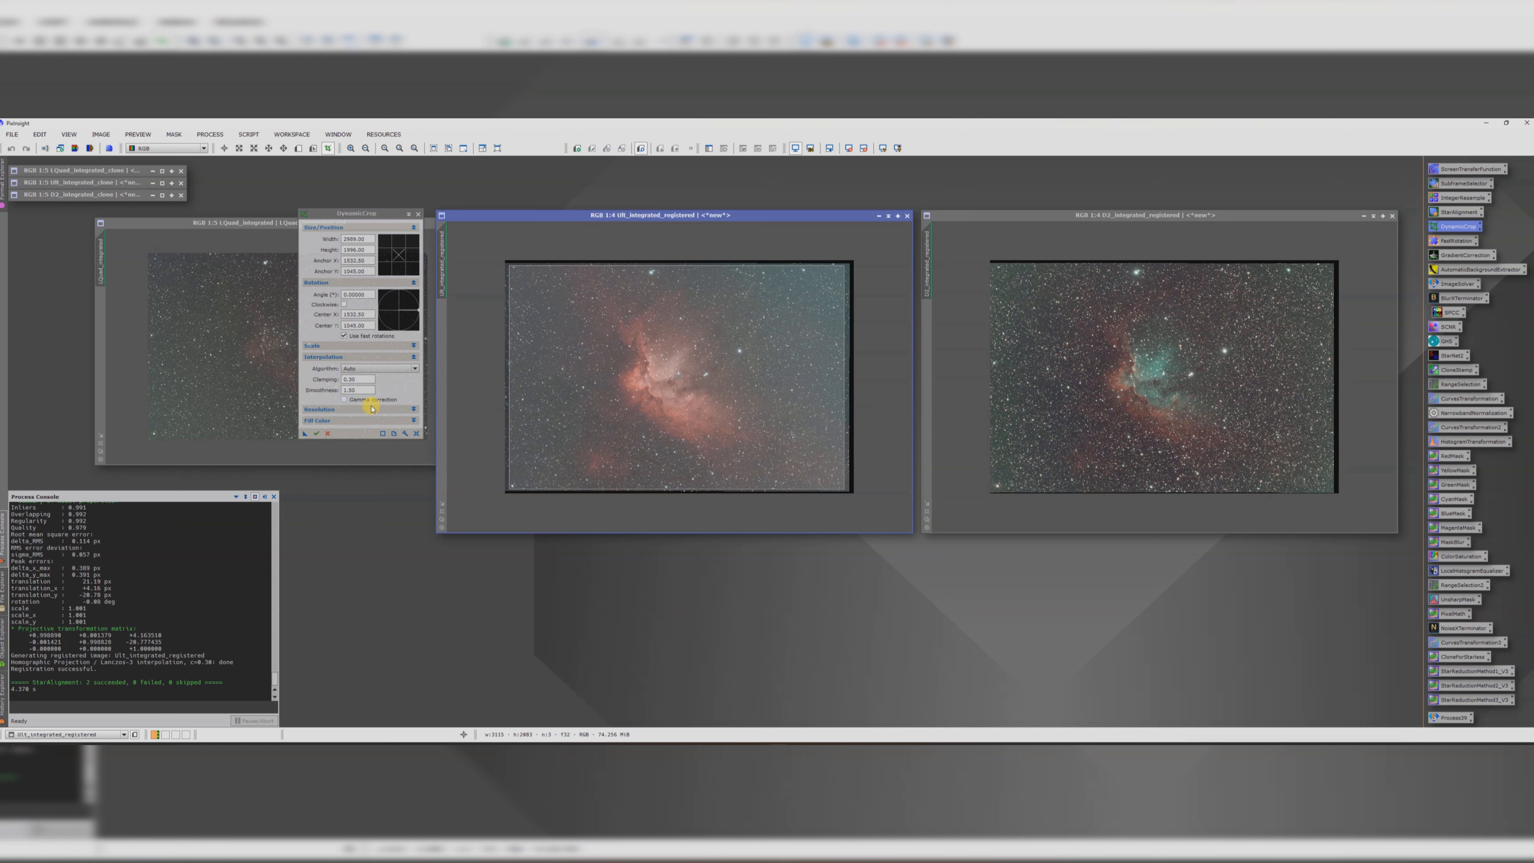
- Apply the same crop to LQuad_integrated, D2_integrated_registered and Ult_integrated_registered, and close DynamicCrop
click(335, 434)
click(383, 381)
drag(303, 435, 225, 388)
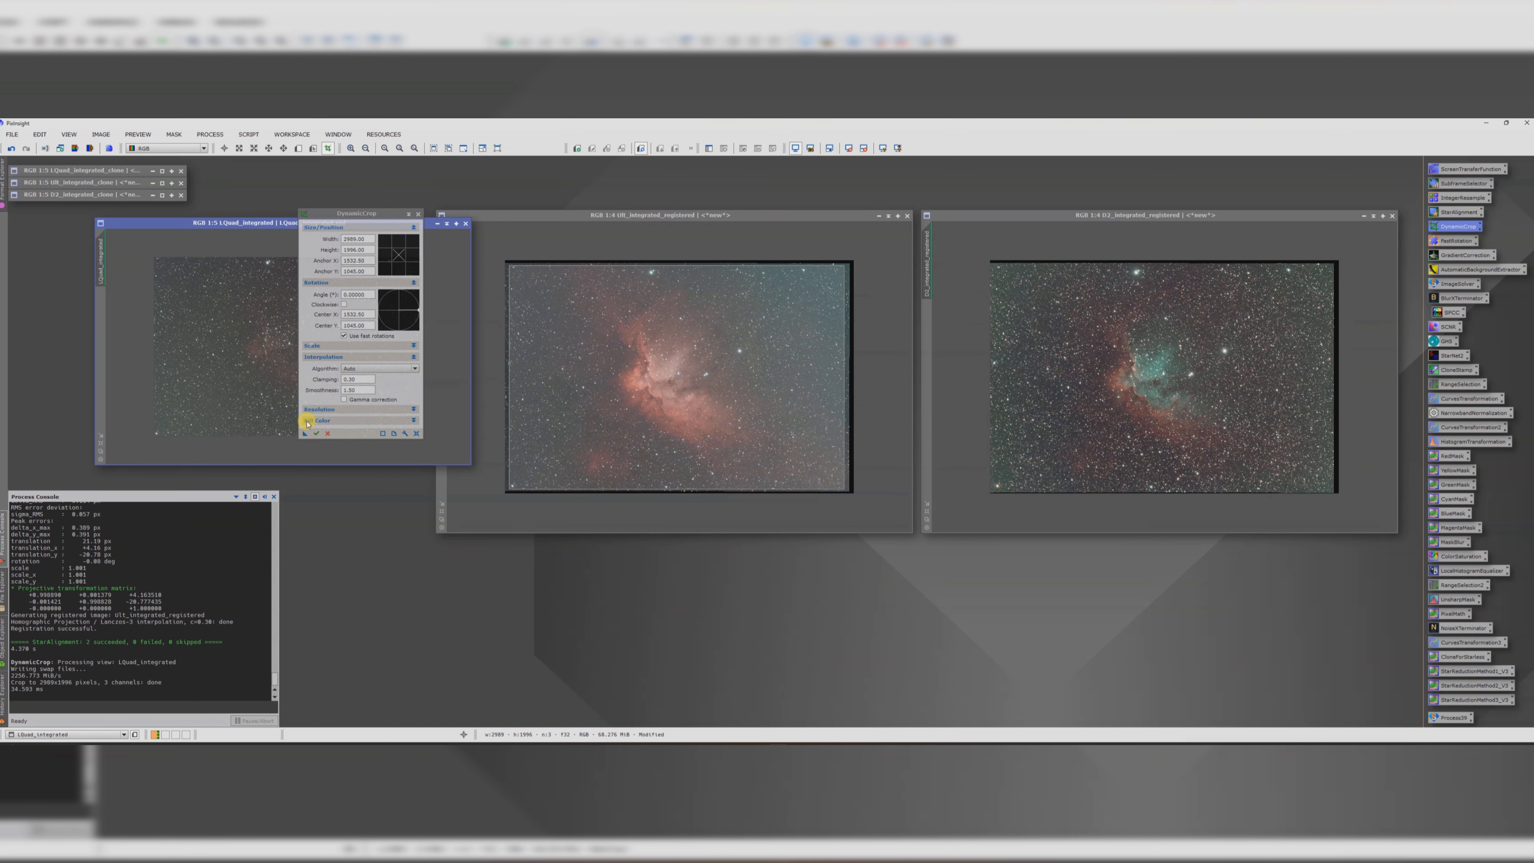
drag(304, 435, 1090, 394)
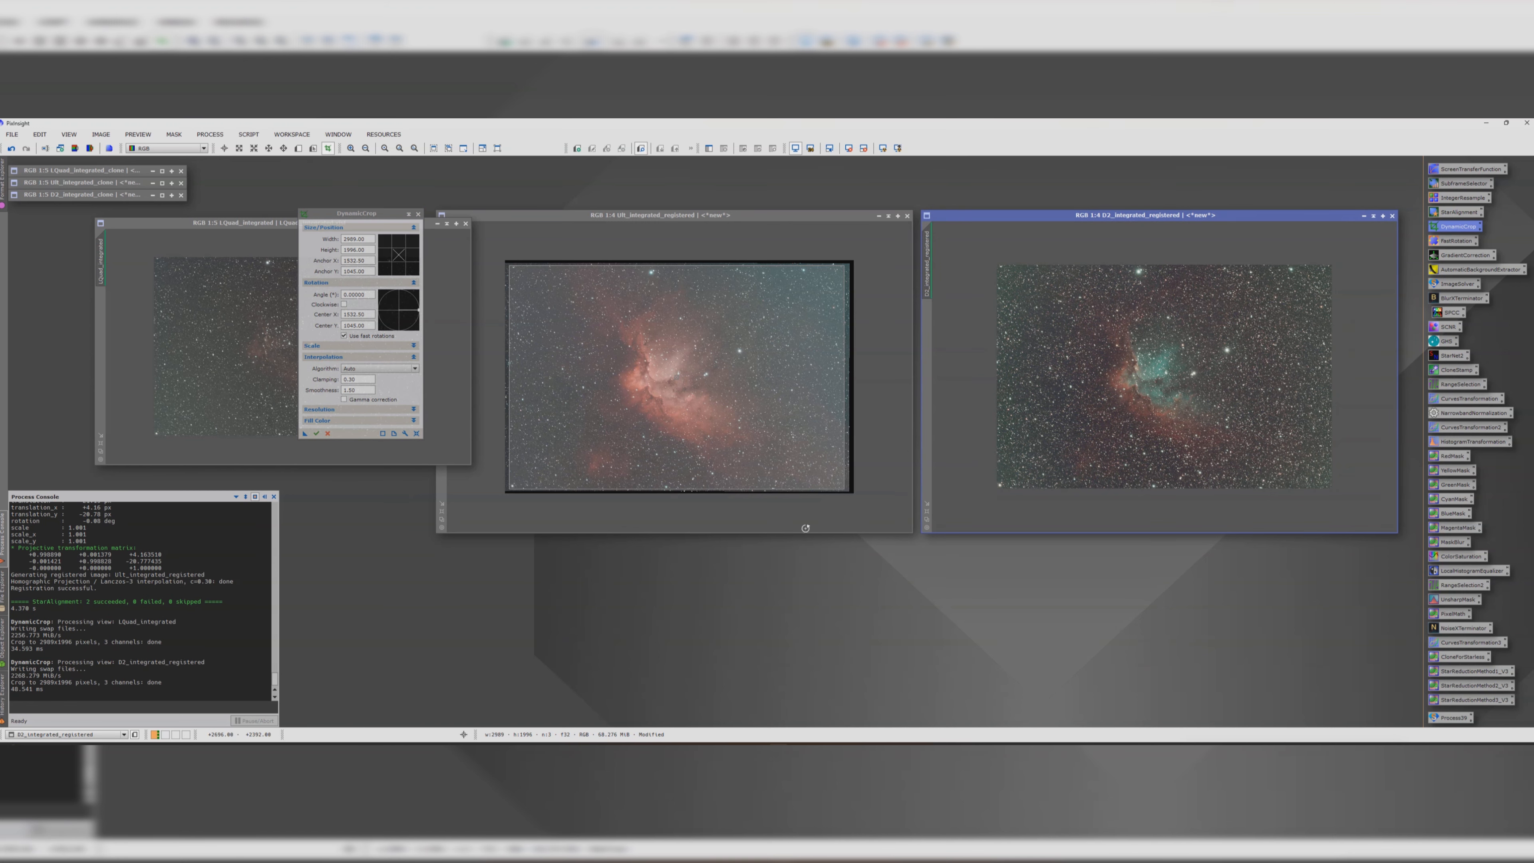
click(316, 434)
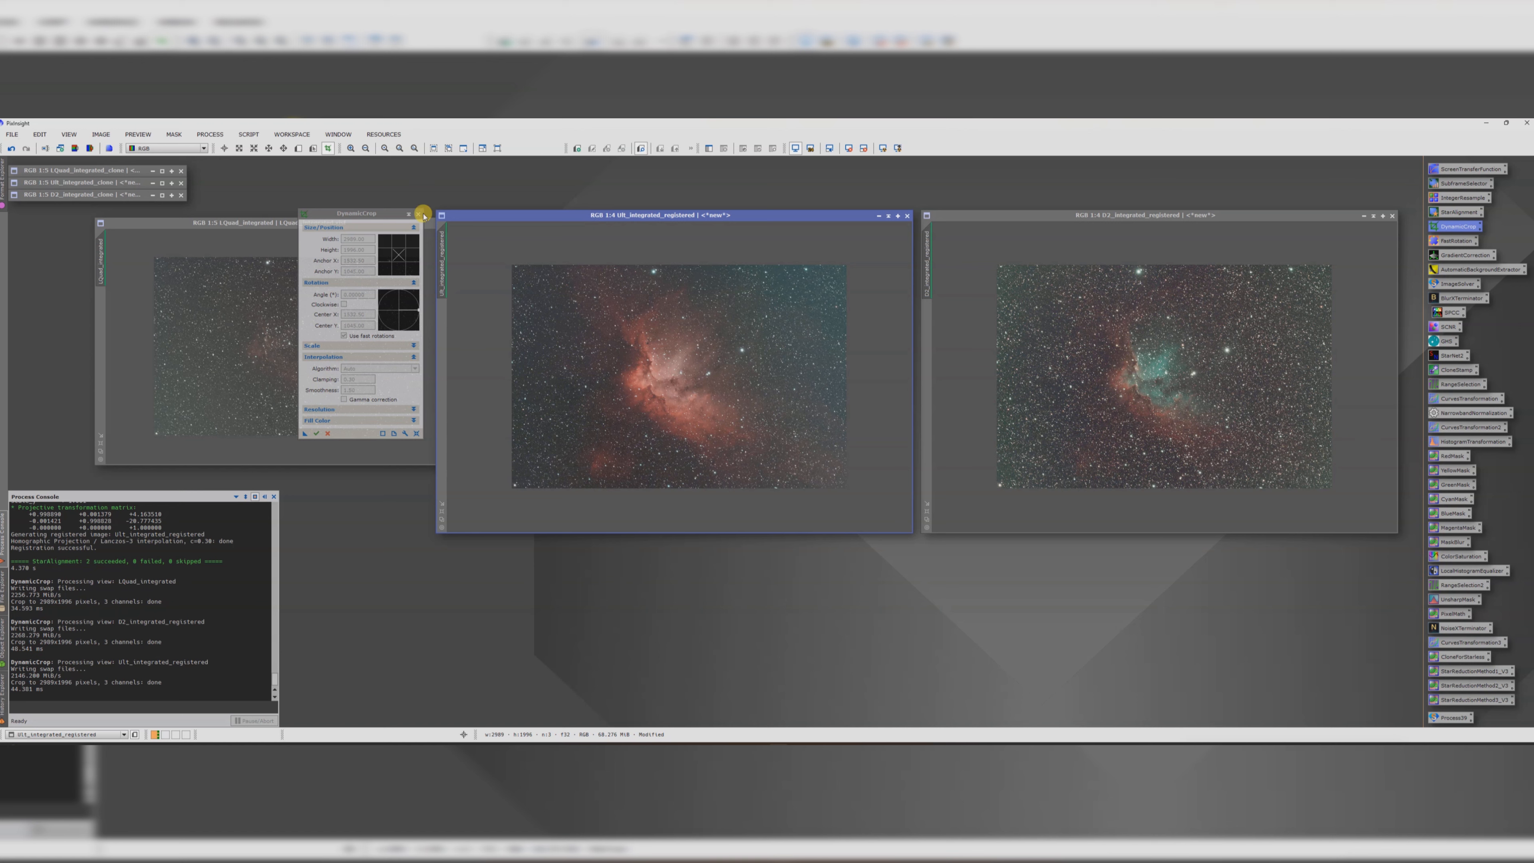
click(419, 213)
- Run GradientCorrection with its existing settings on Ult_integrated_registered and LQuad_integrated
scroll(667, 366, down, 1)
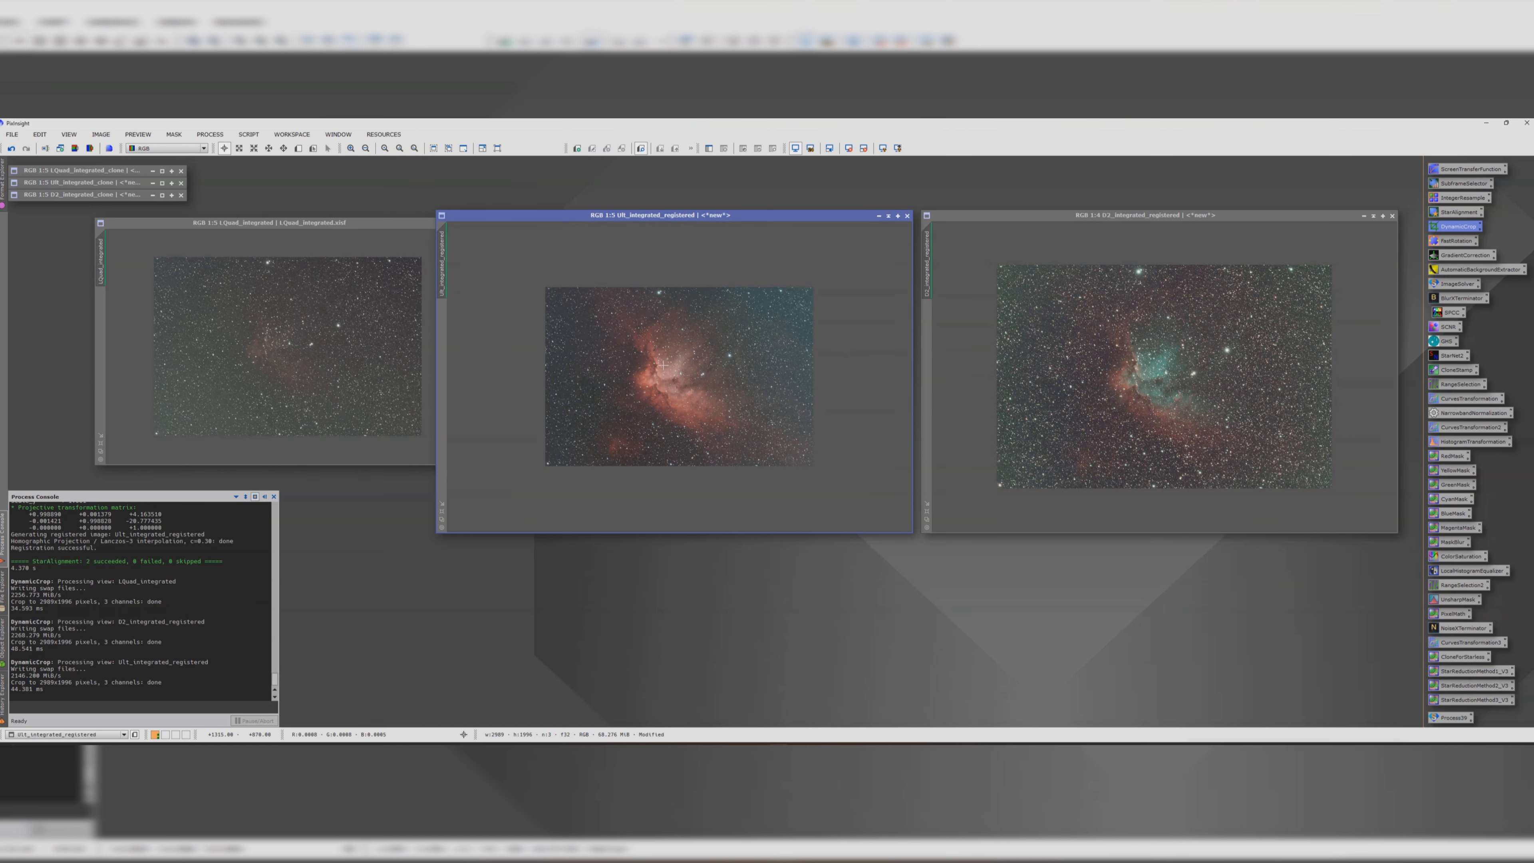
drag(481, 219, 517, 222)
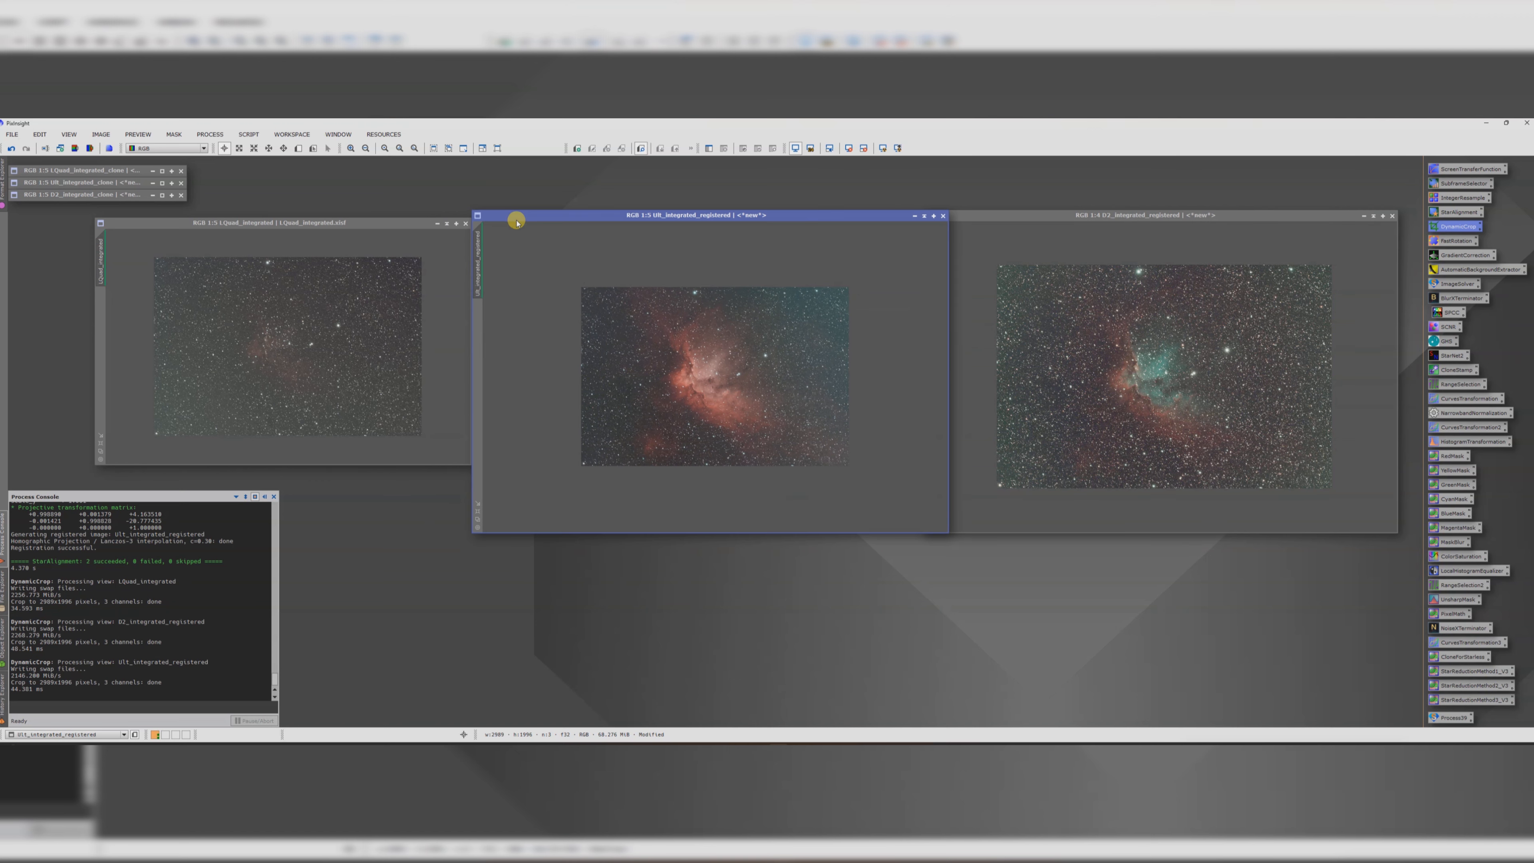
double_click(1445, 256)
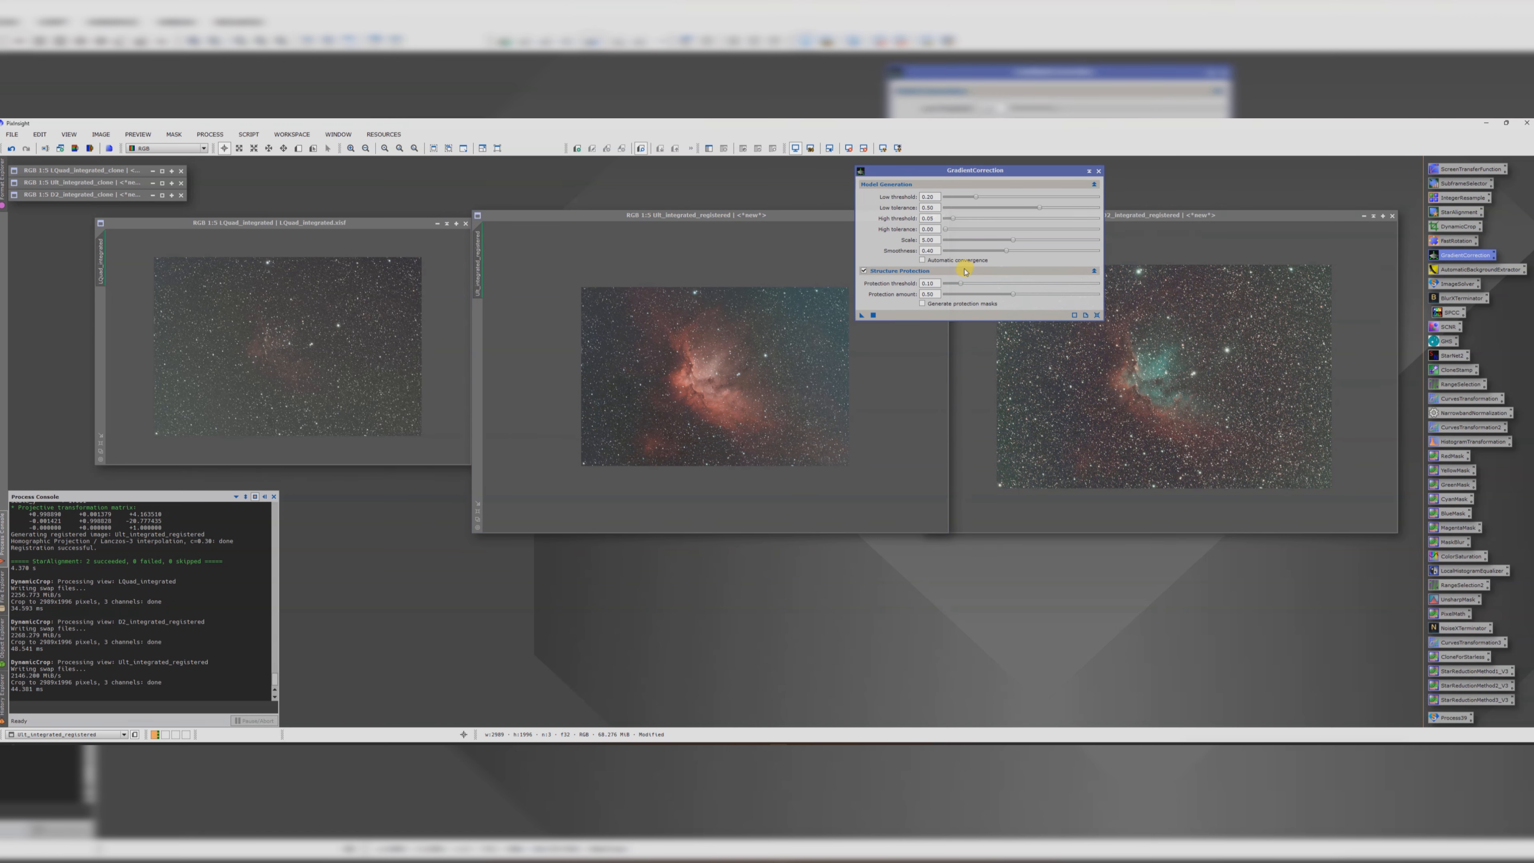
drag(531, 215, 513, 214)
click(863, 316)
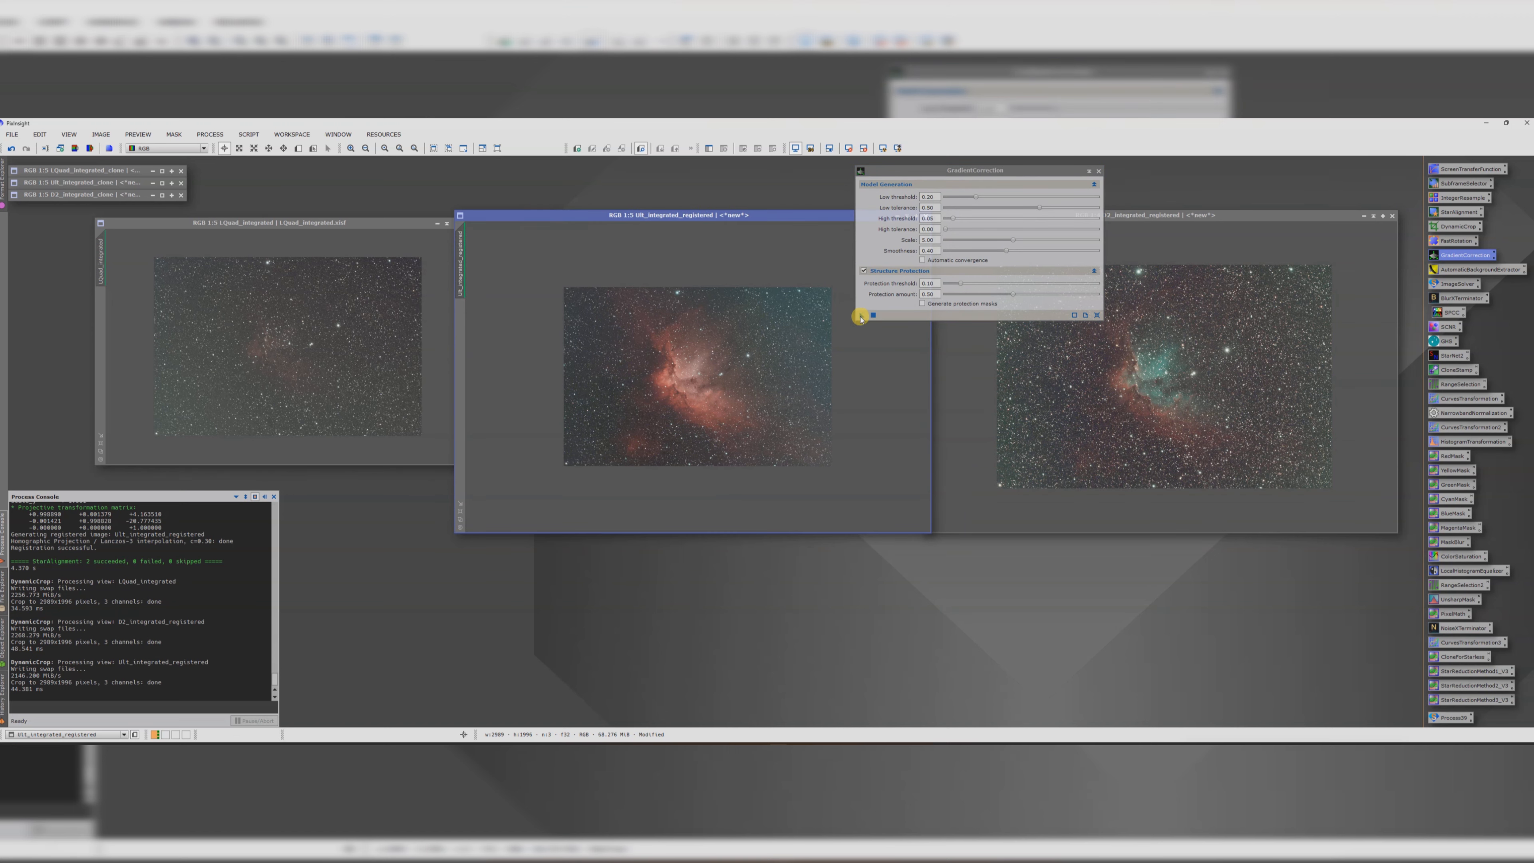
drag(861, 317, 706, 373)
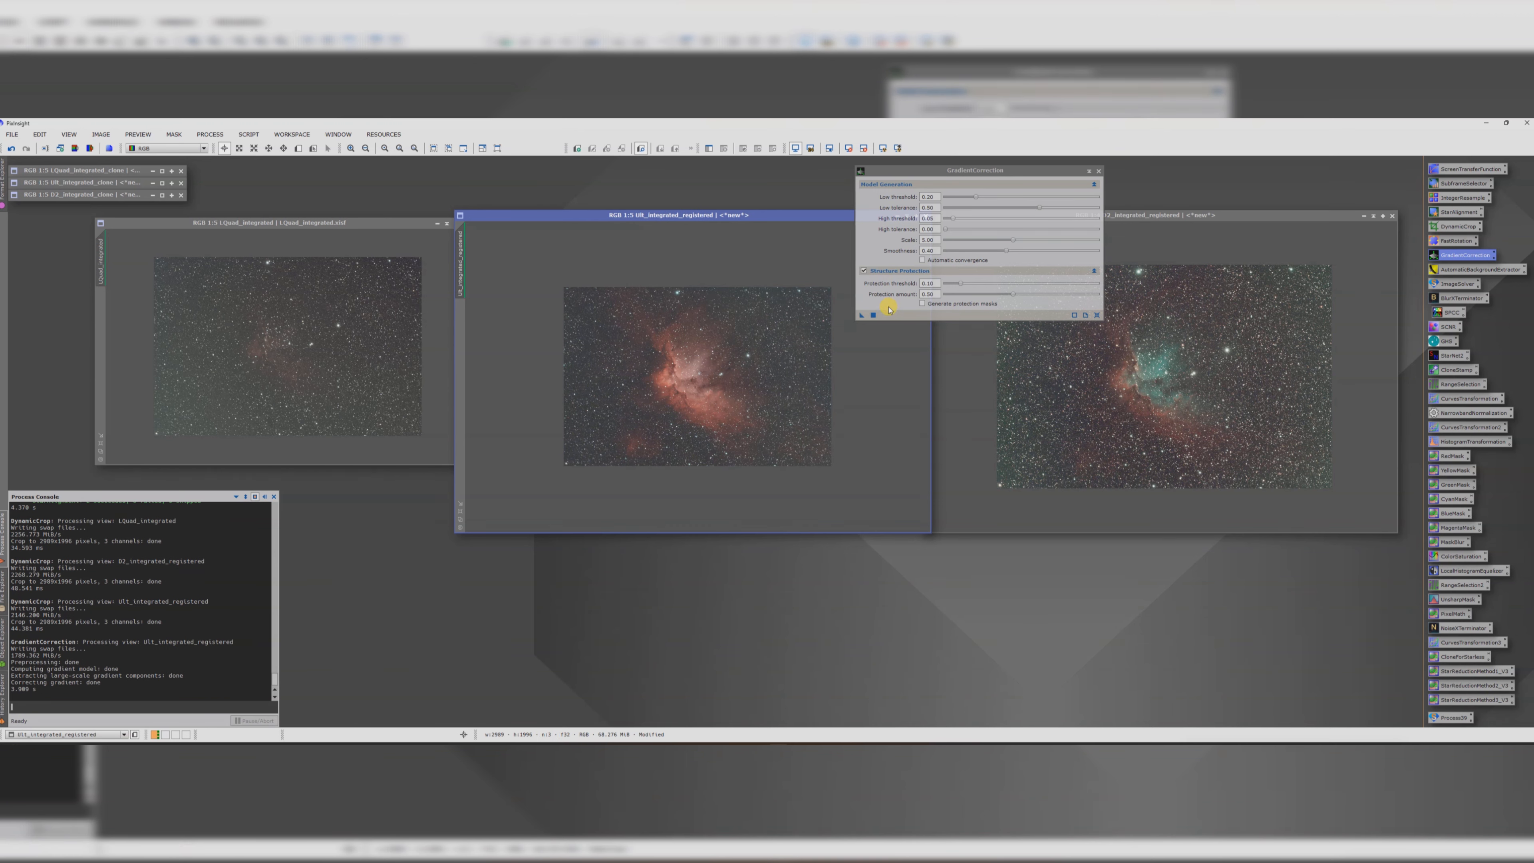
drag(863, 317, 266, 356)
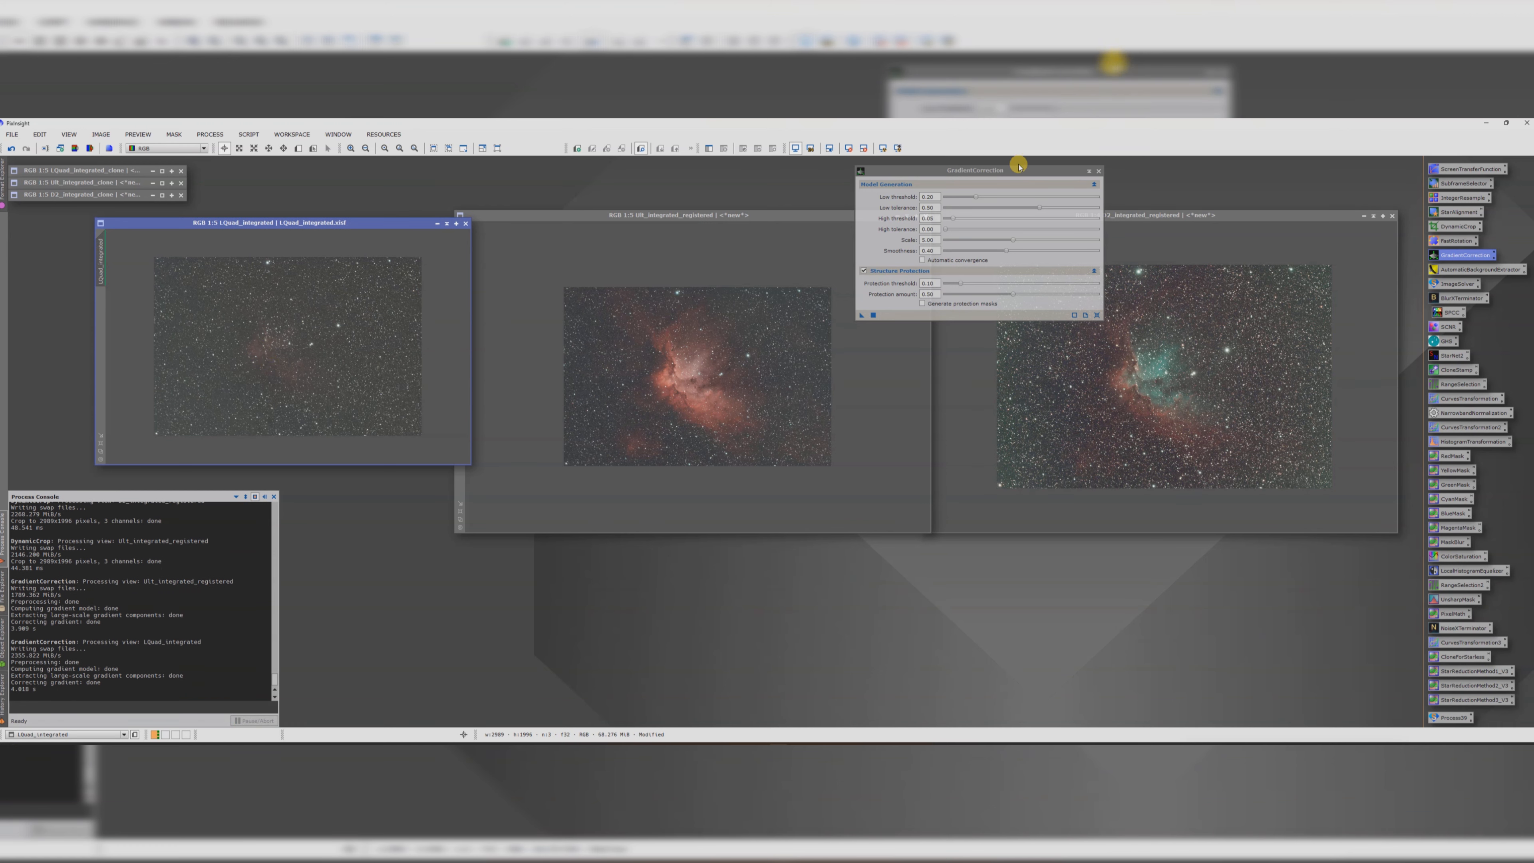
- Set the GradientCorrection scale to 1.70 and smoothness to 0.08, apply it to D2_integrated_registered and close the tool
drag(1017, 170, 831, 186)
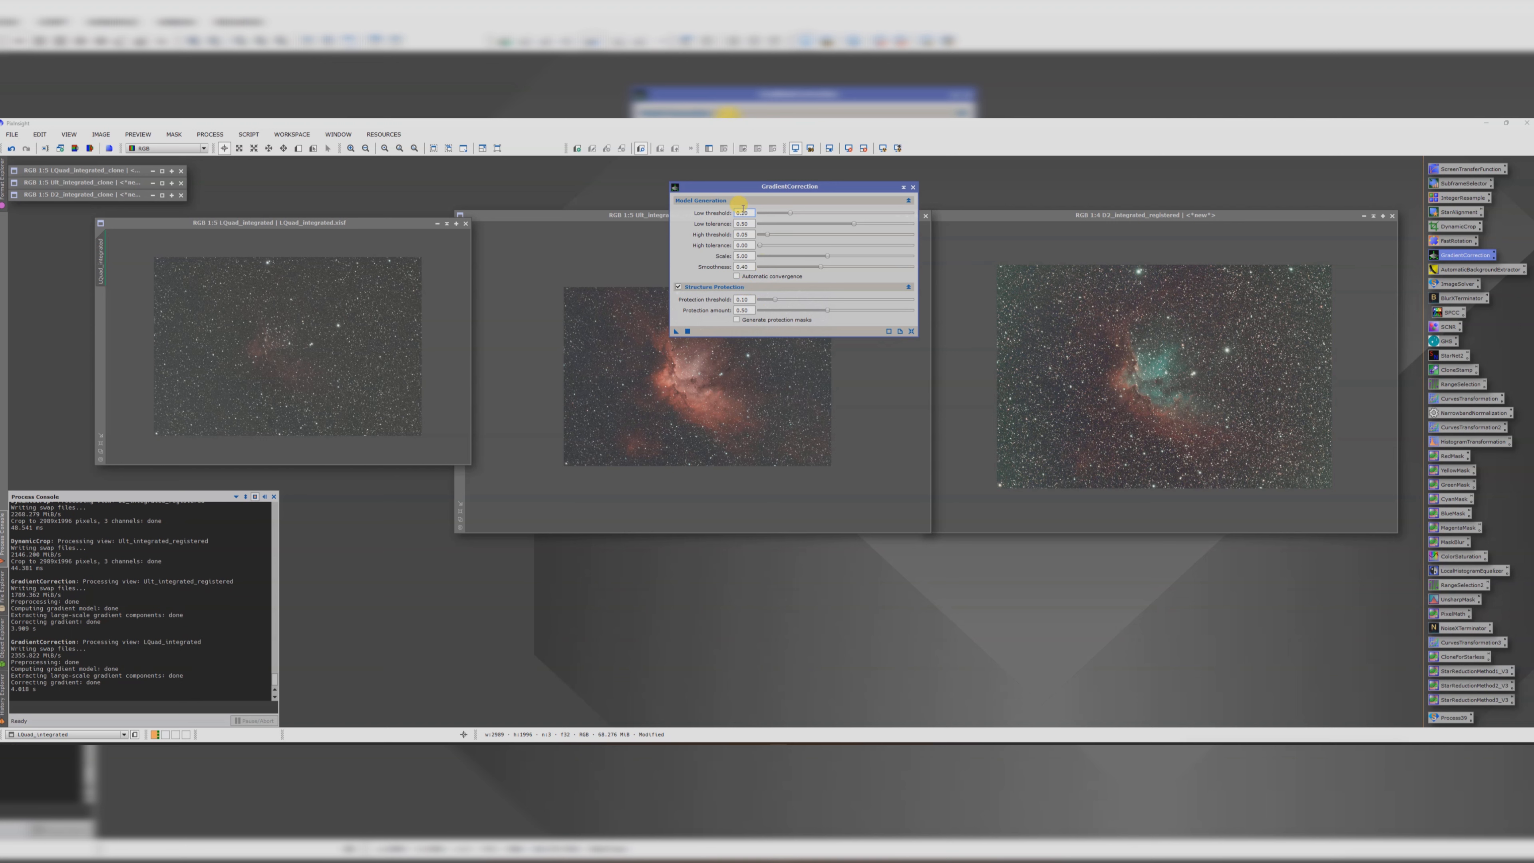
mouse_move(829, 258)
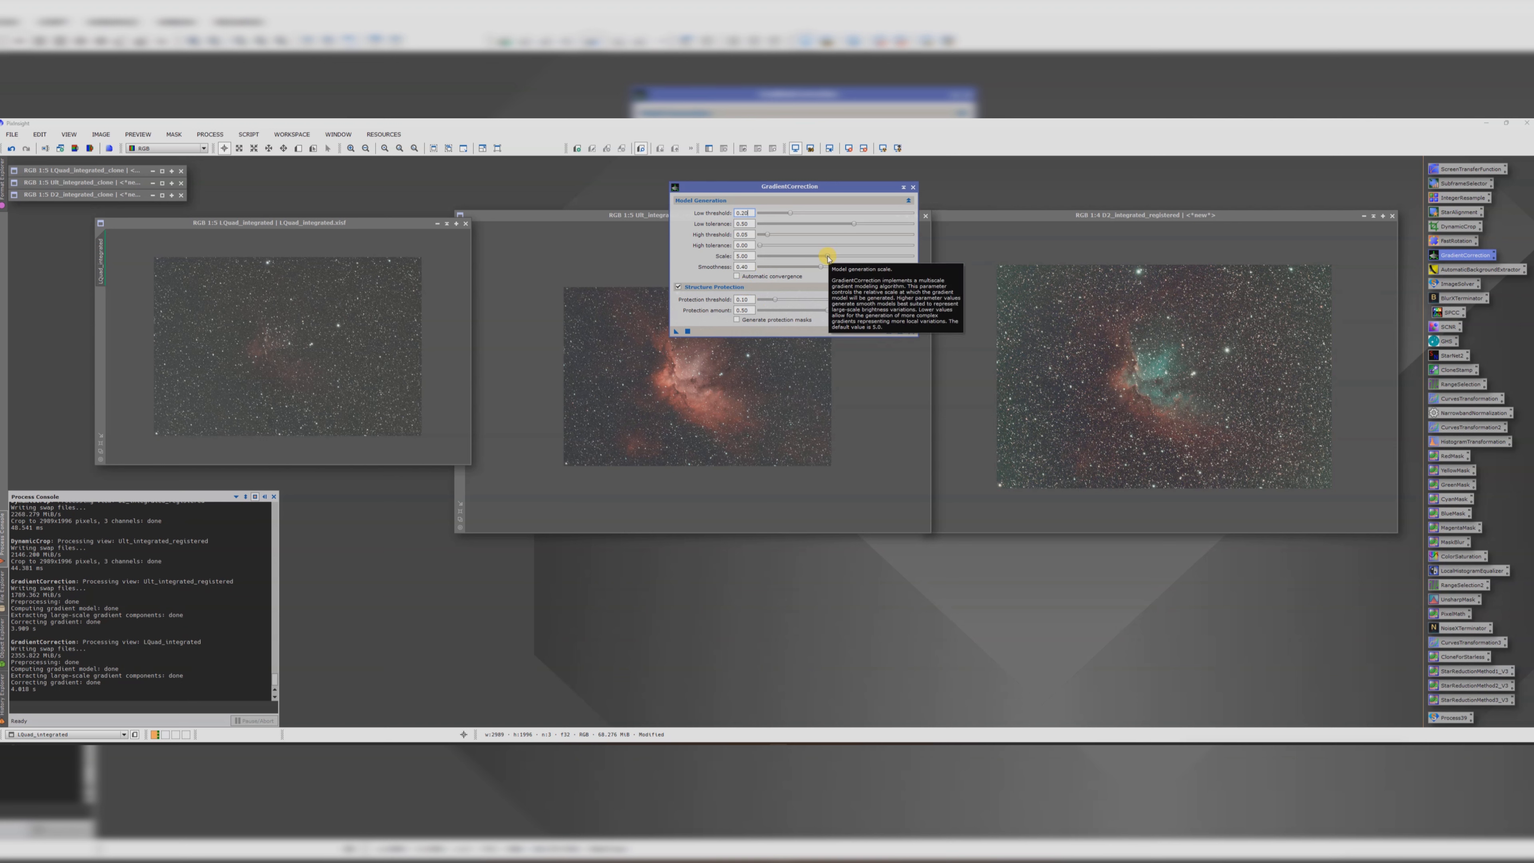
drag(828, 258, 818, 260)
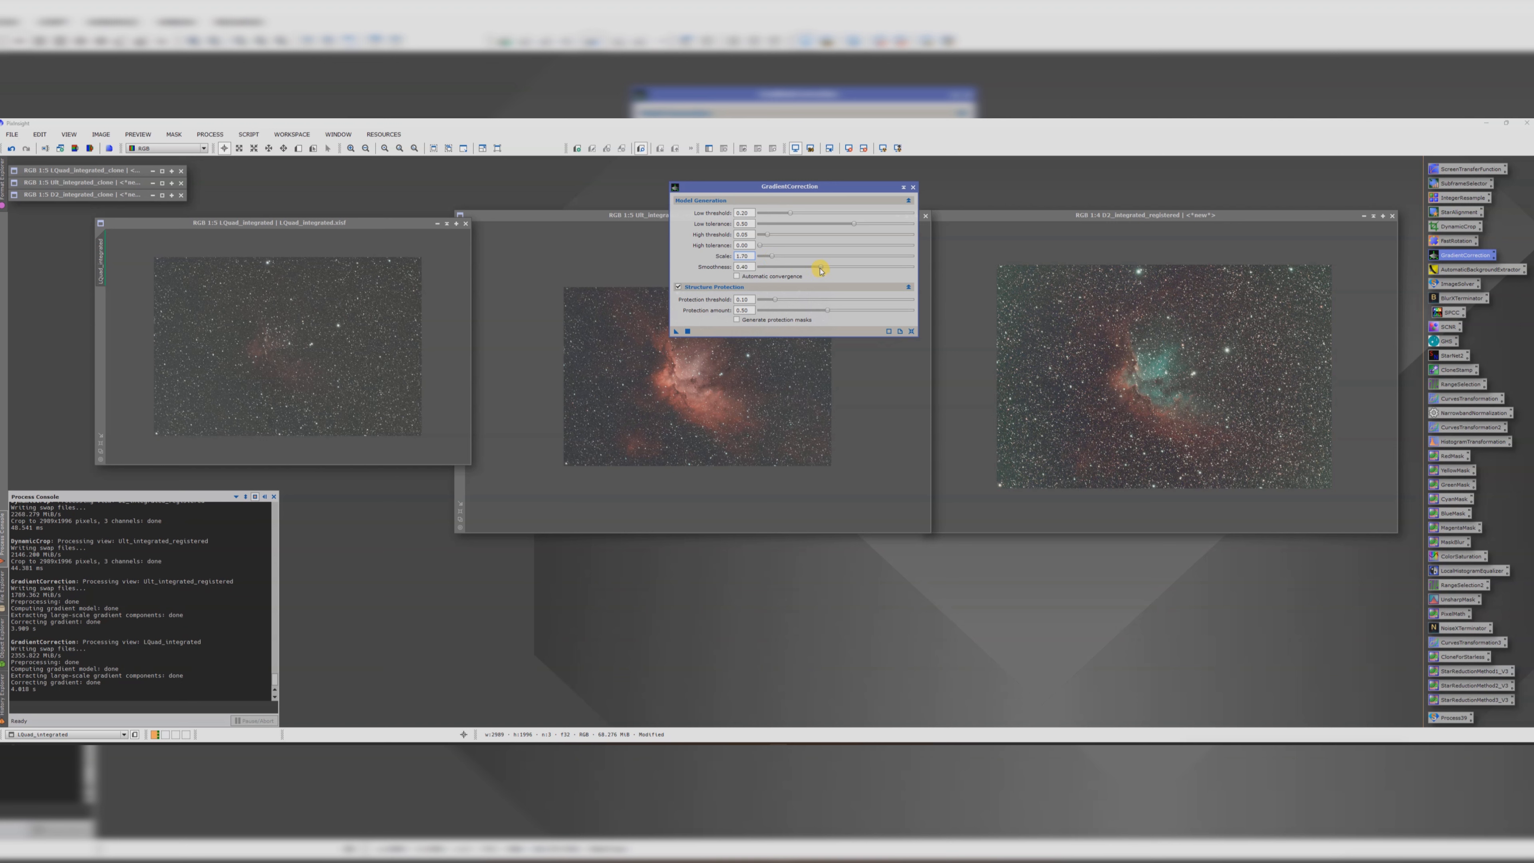
drag(821, 270, 775, 268)
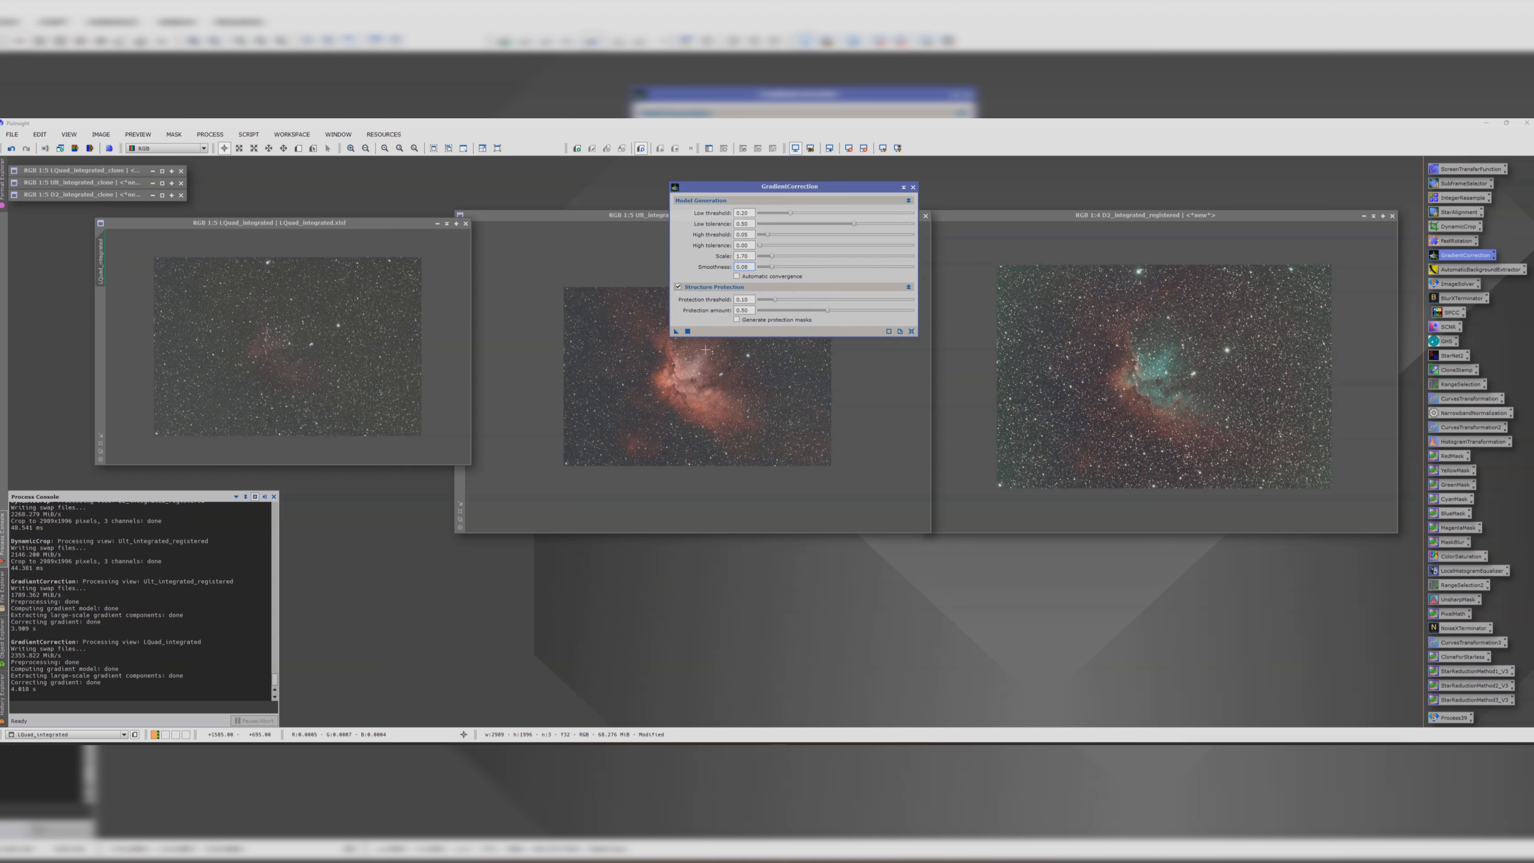
drag(676, 331, 1130, 382)
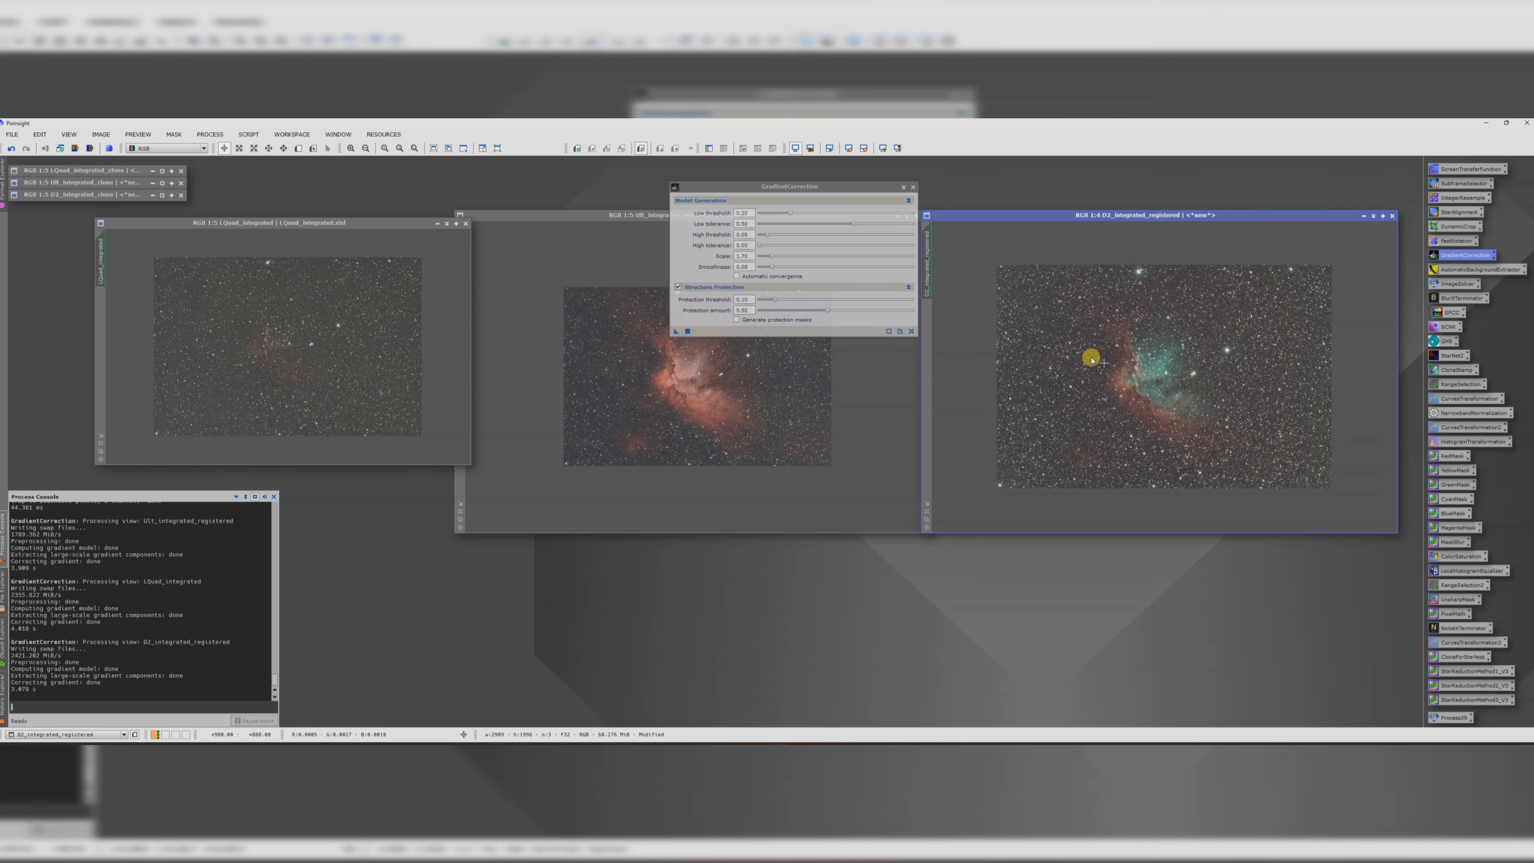
click(913, 187)
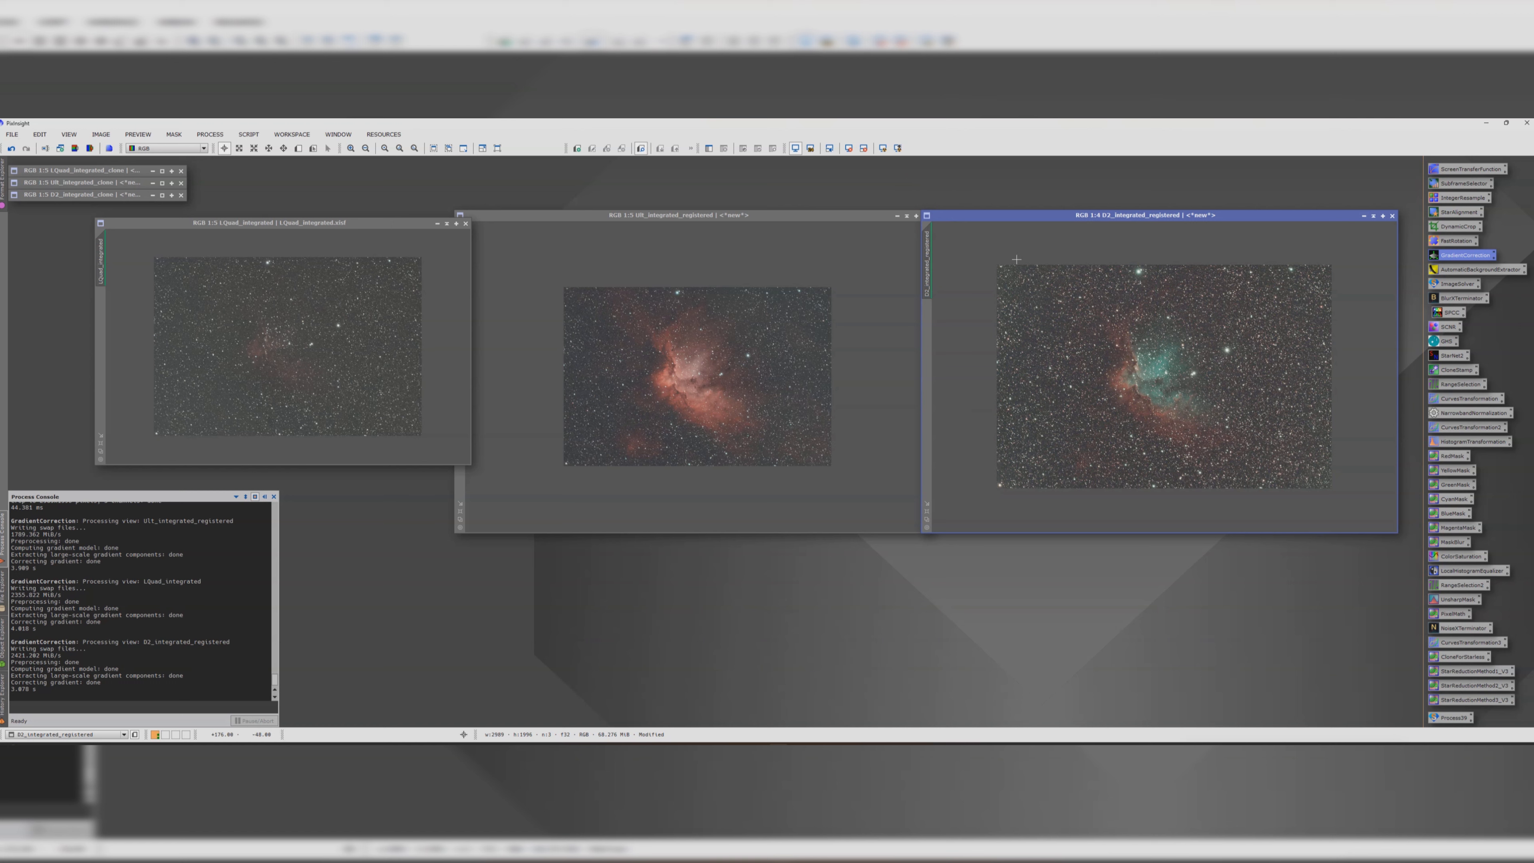
- Plate-solve LQuad_integrated with the ImageSolver script, keeping its filled-in image and model parameters
drag(255, 223, 256, 224)
click(248, 135)
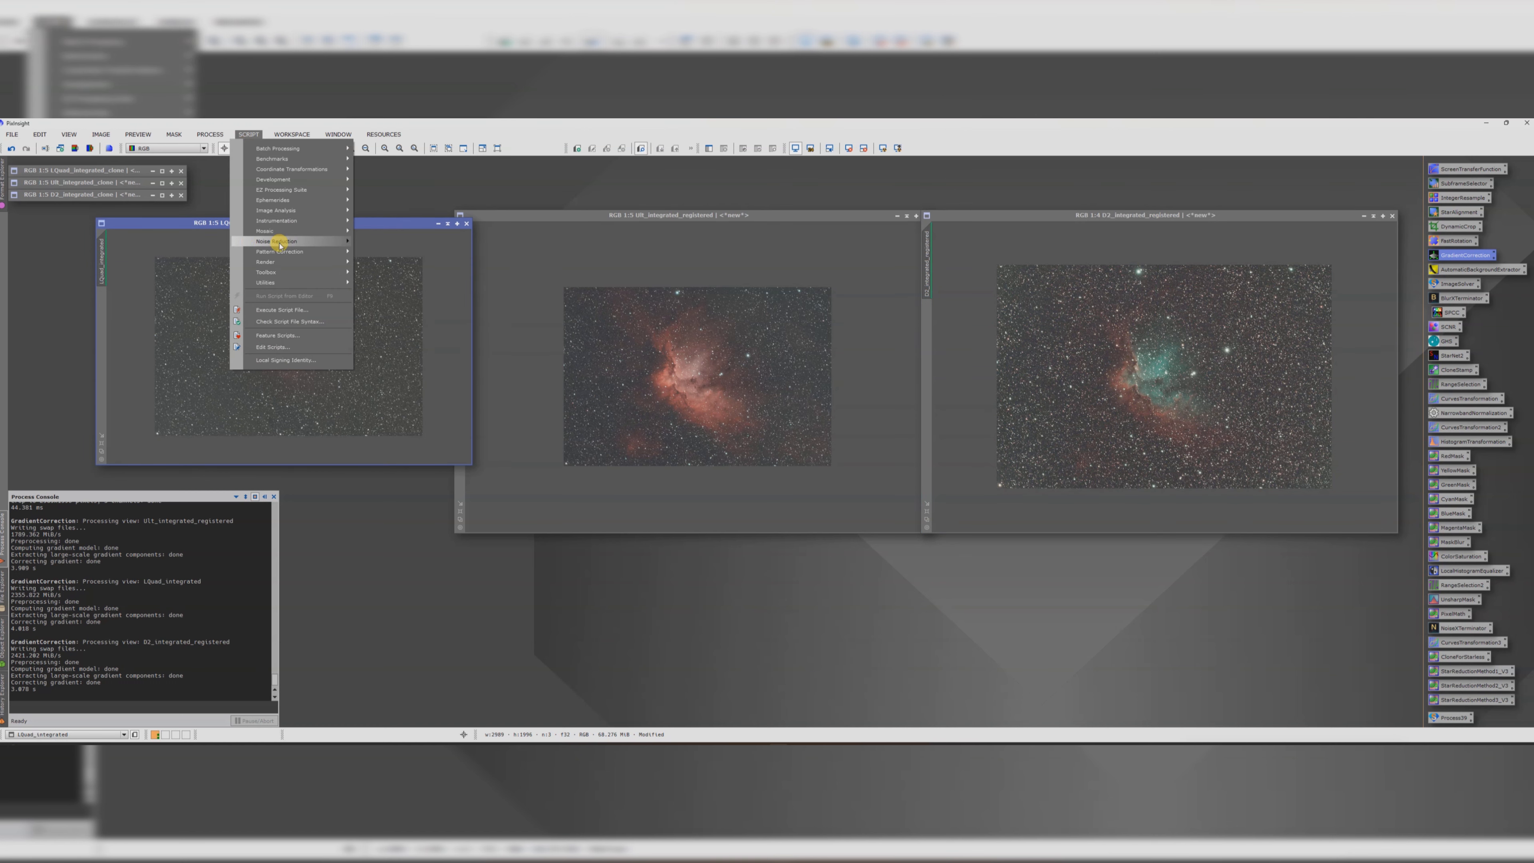
mouse_move(277, 263)
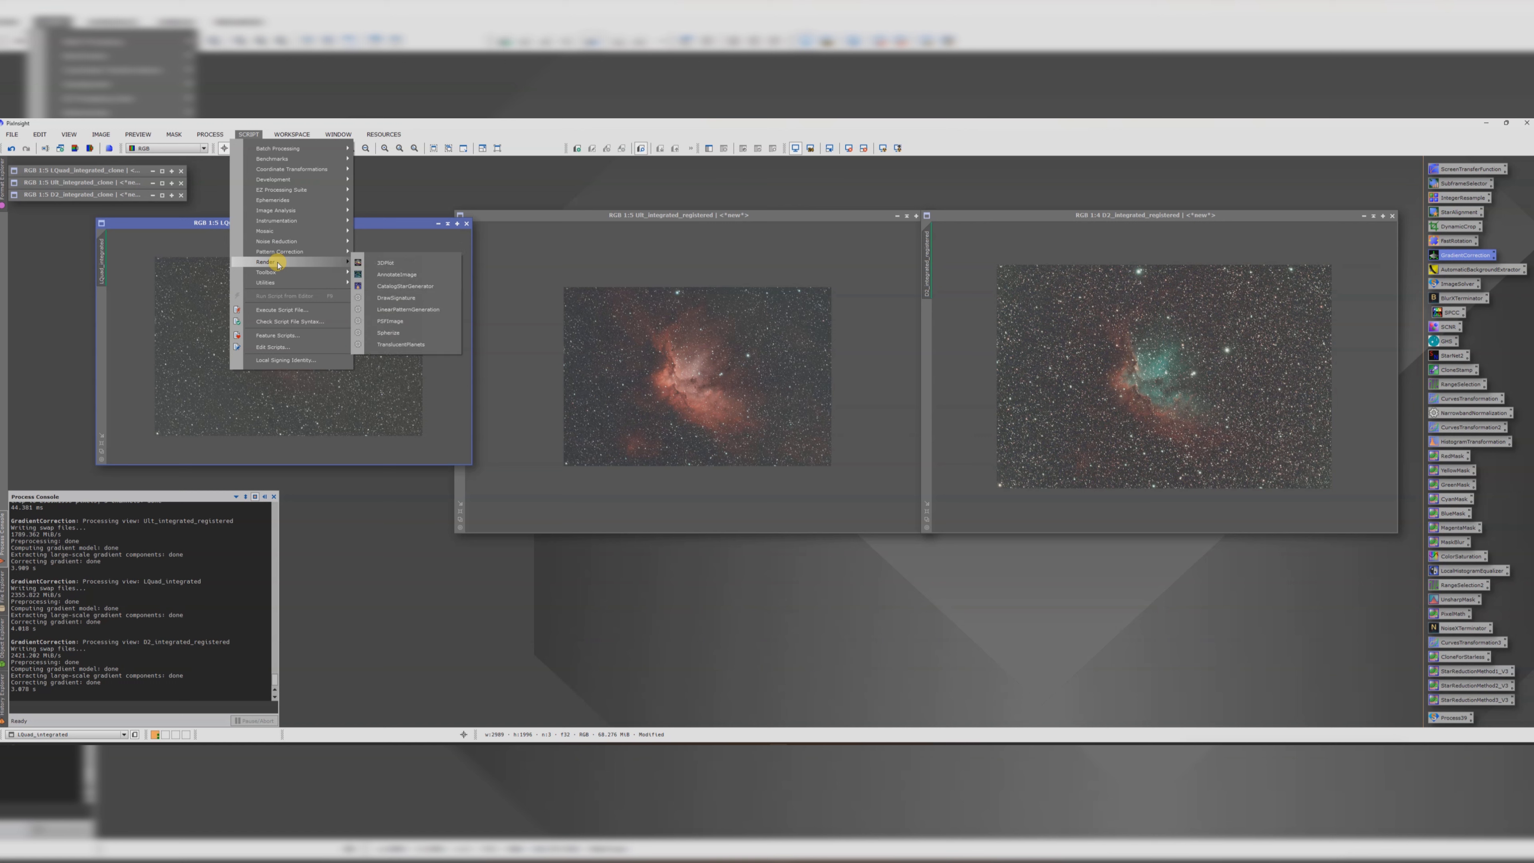
mouse_move(275, 213)
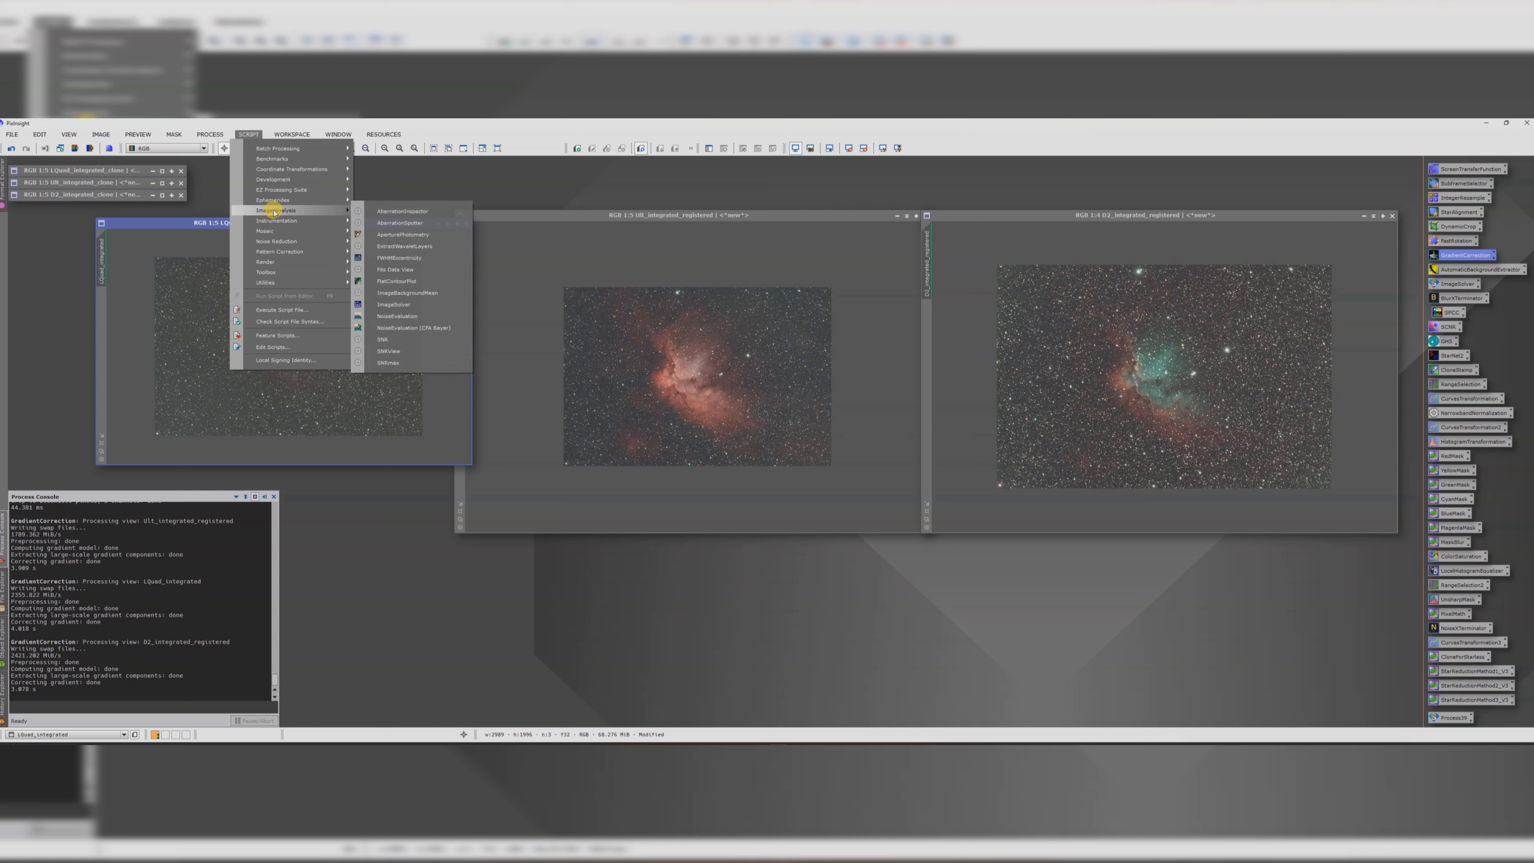
click(398, 305)
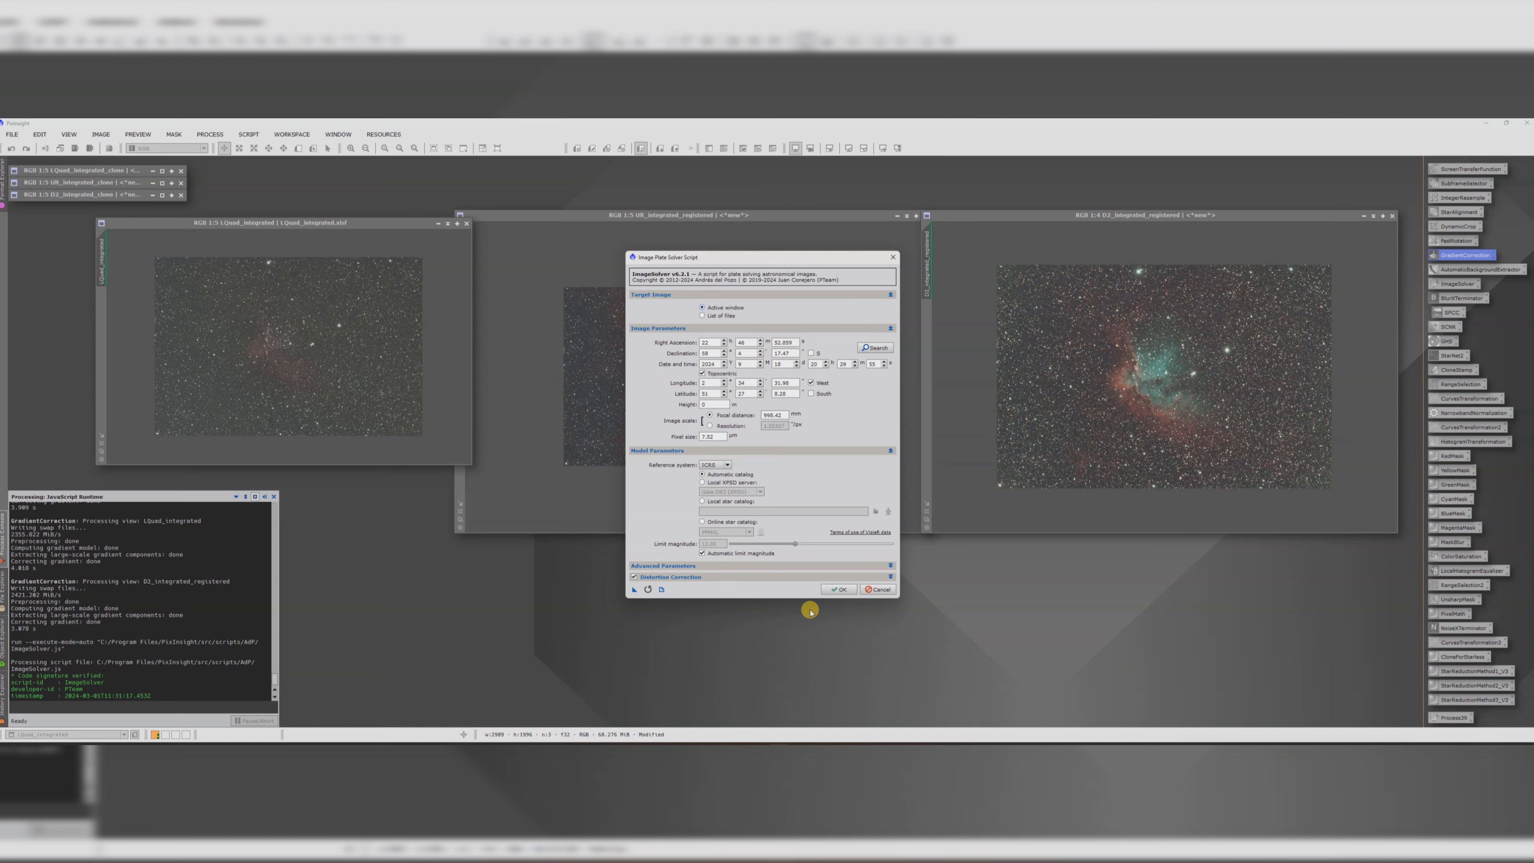
click(834, 590)
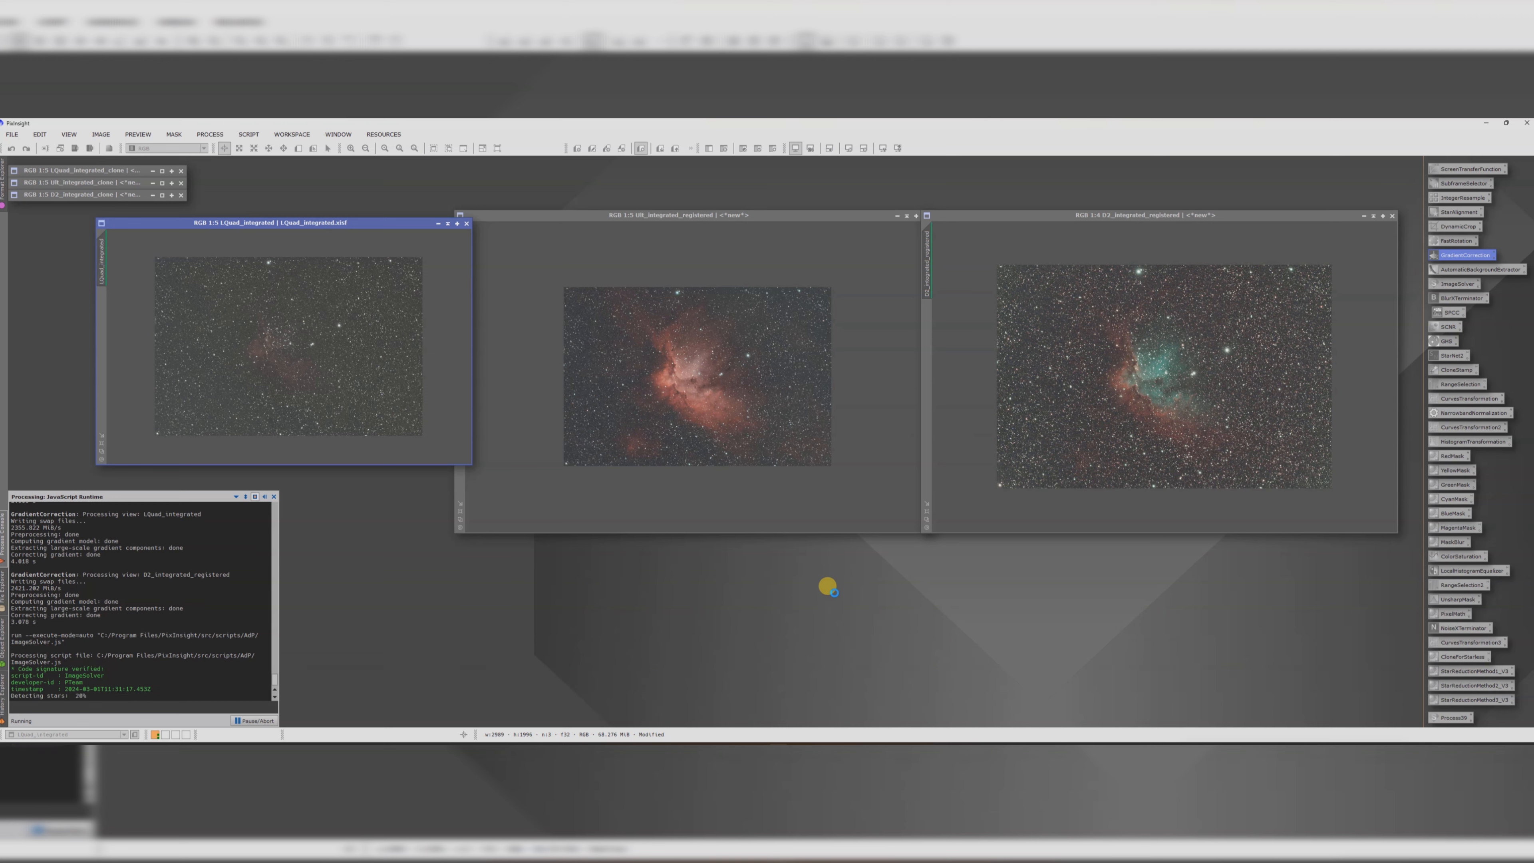
- Plate-solve Ult_integrated_registered with the ImageSolver script, keeping its filled-in parameters
click(628, 212)
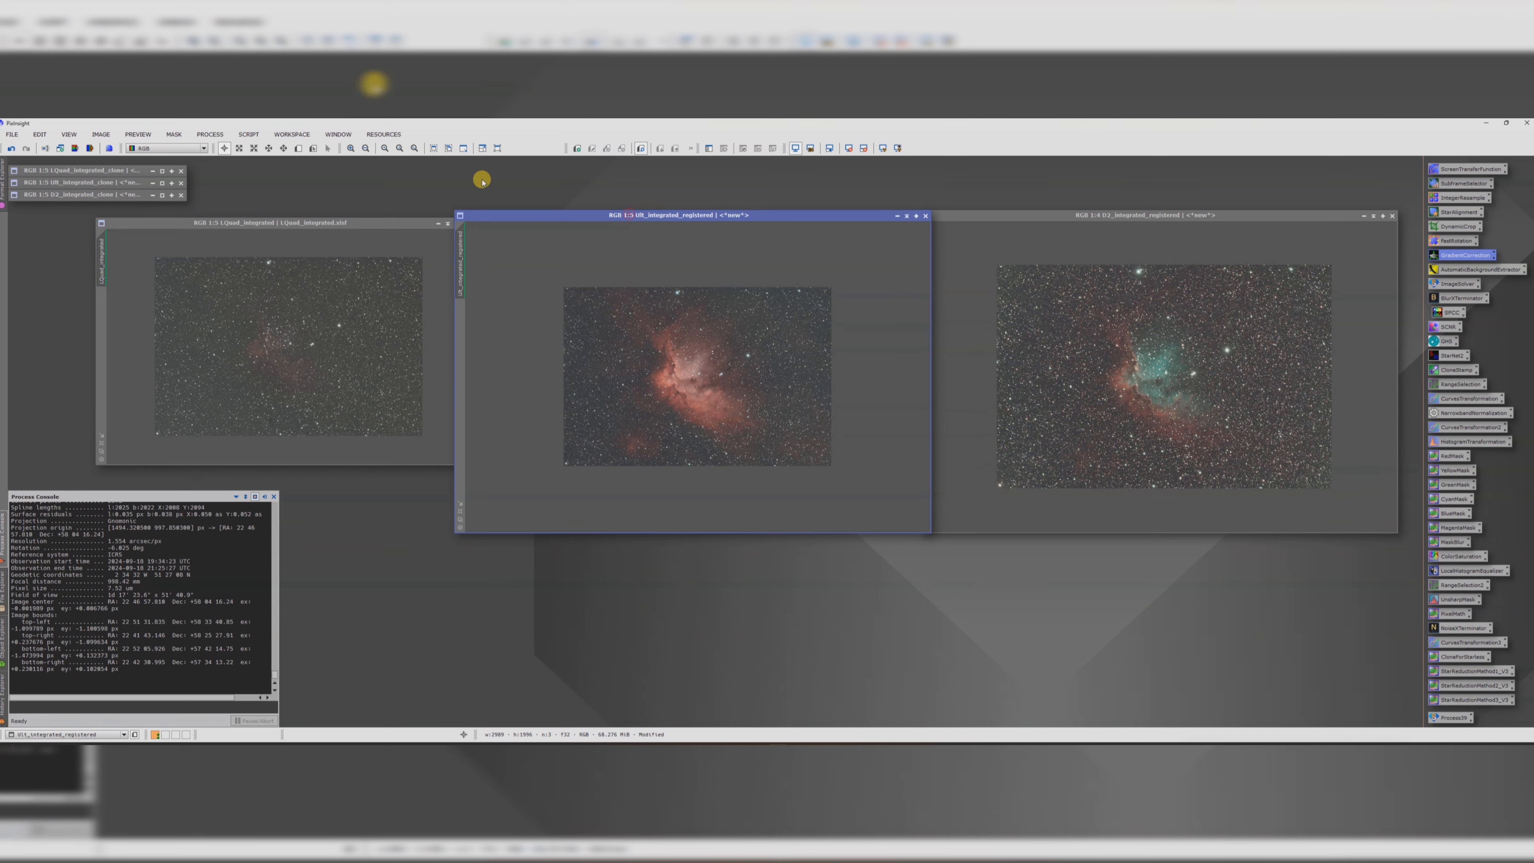
click(248, 134)
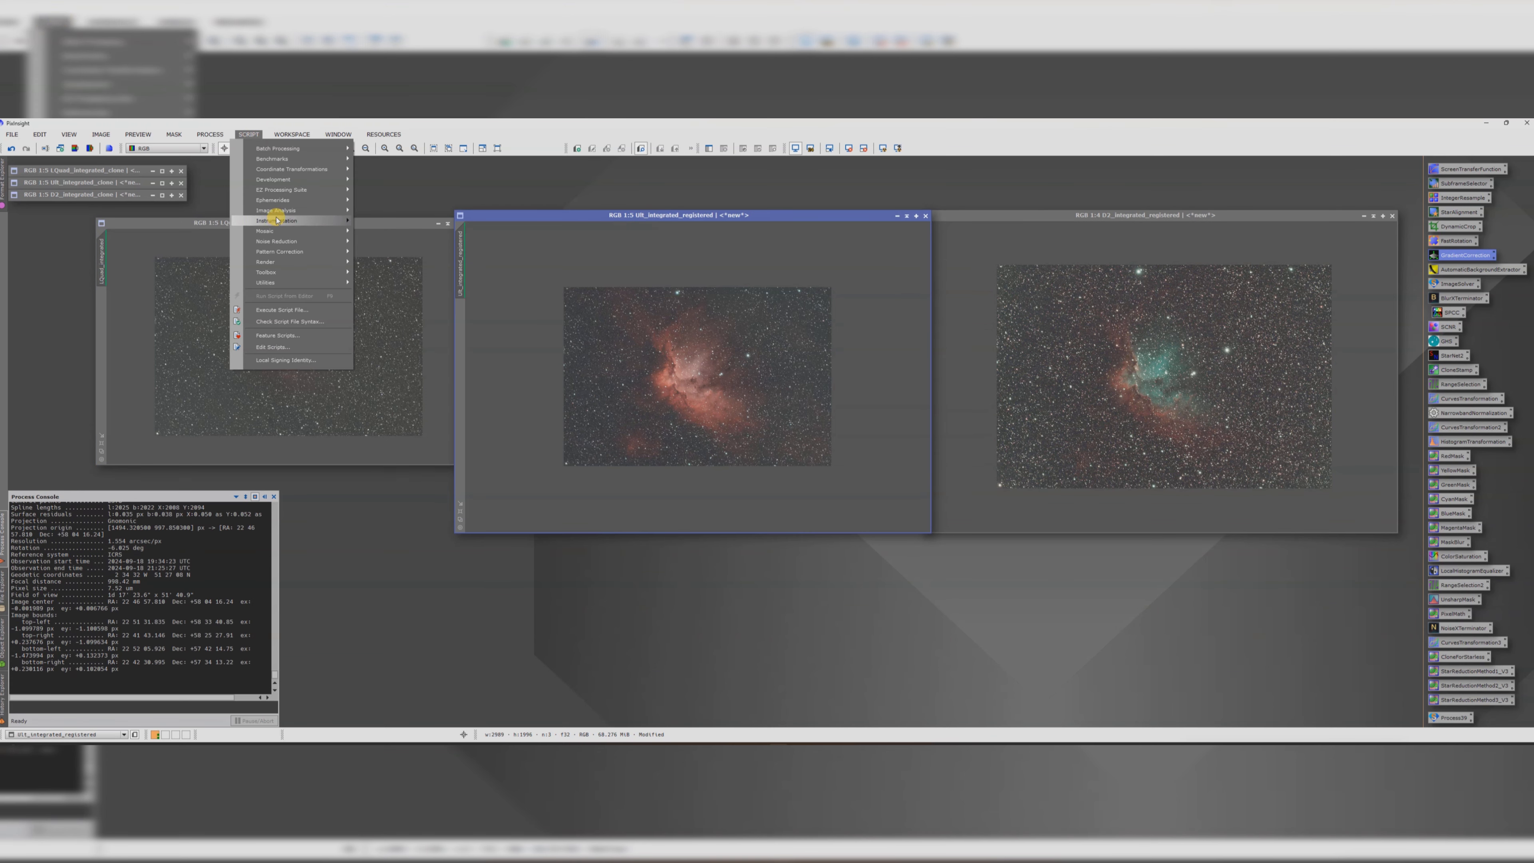
mouse_move(279, 212)
click(400, 301)
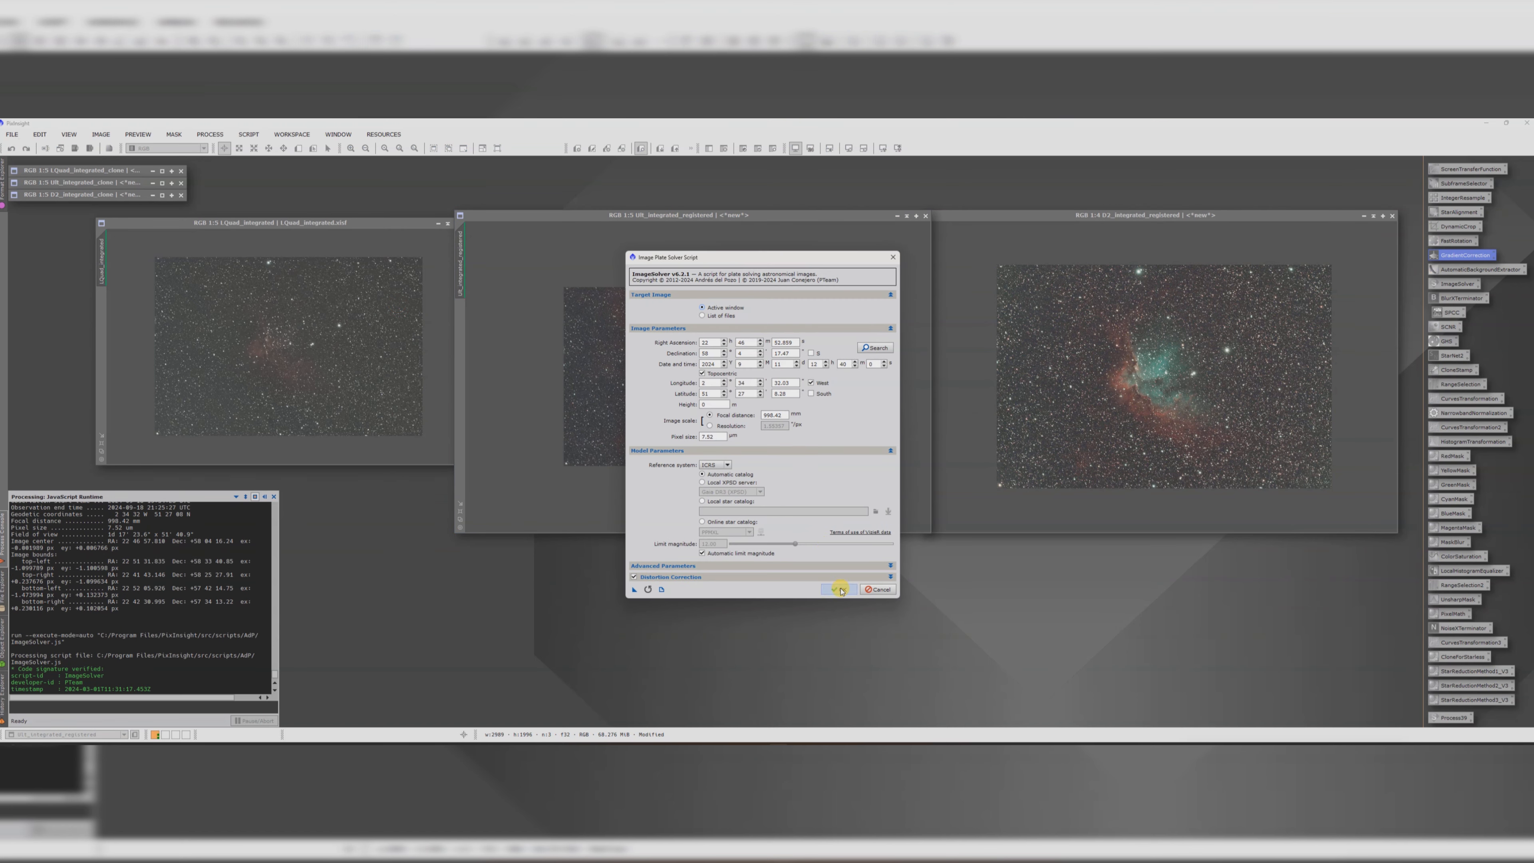
click(839, 589)
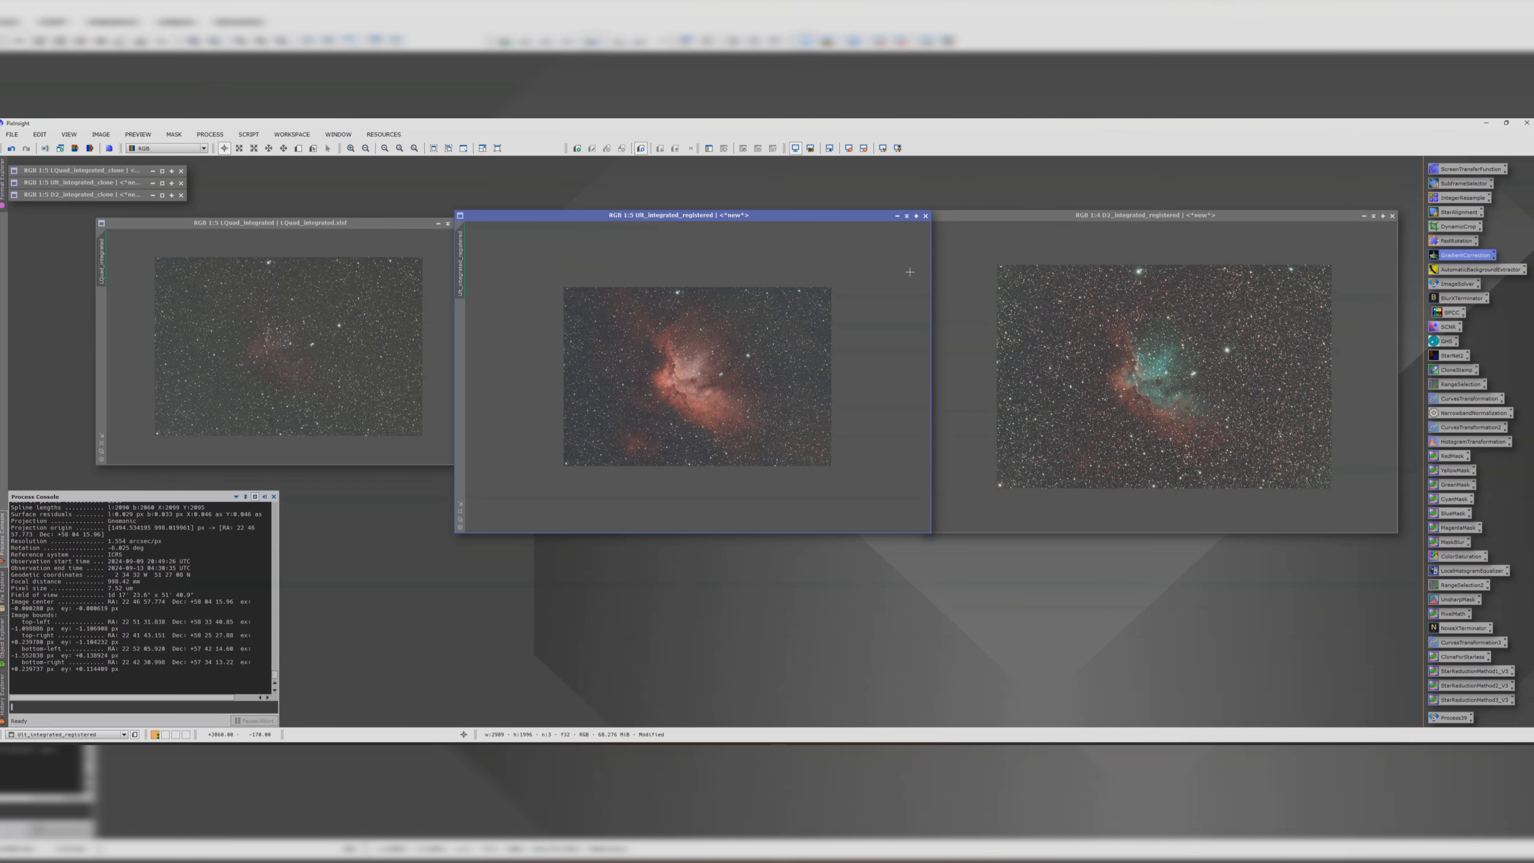
- Plate-solve D2_integrated_registered with the ImageSolver script, keeping its filled-in parameters
click(1093, 215)
click(248, 134)
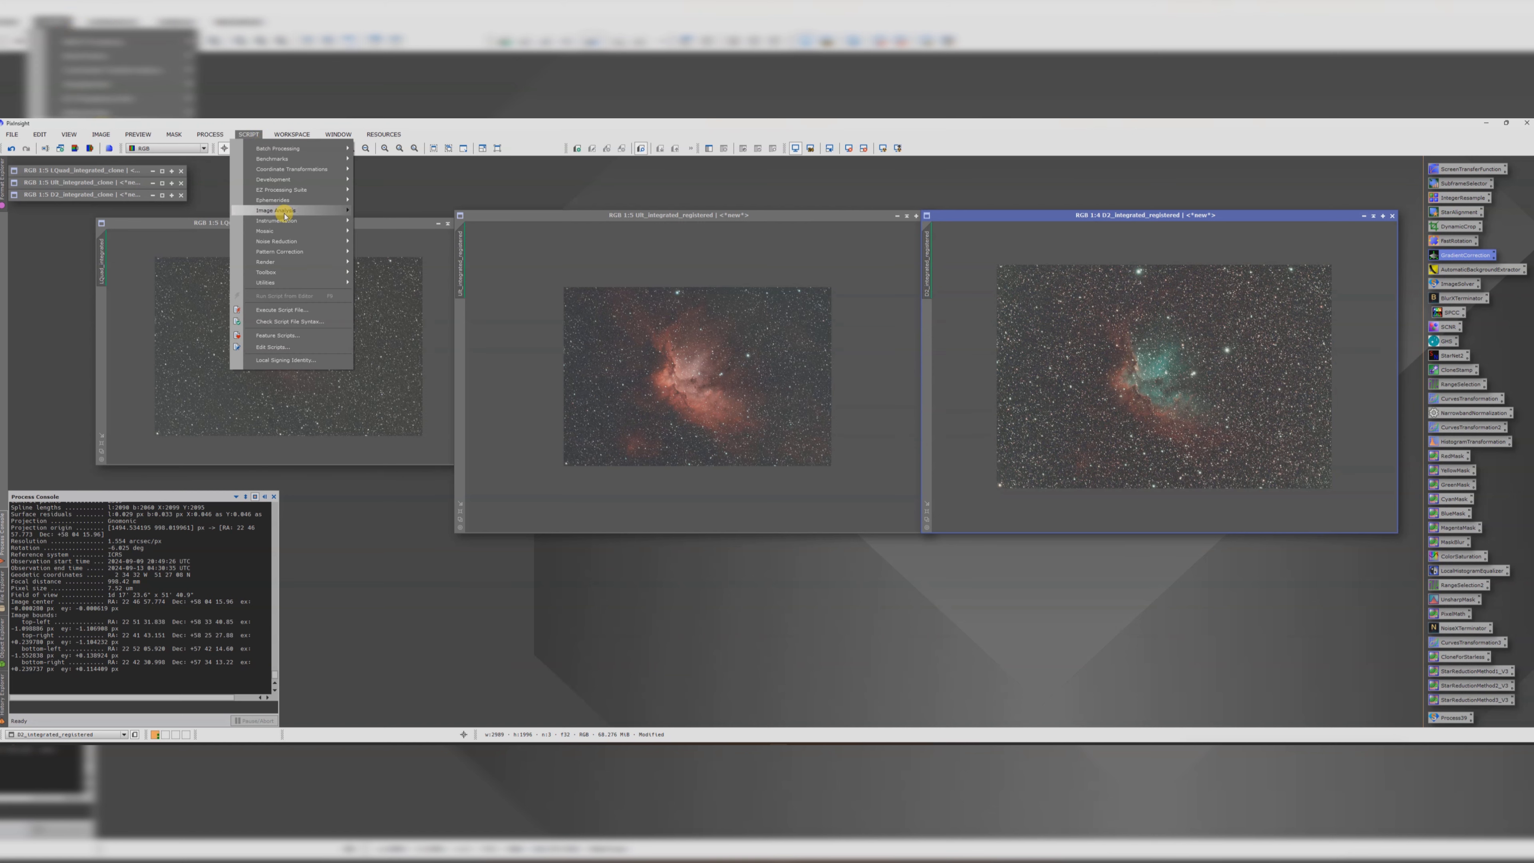
mouse_move(326, 211)
click(398, 305)
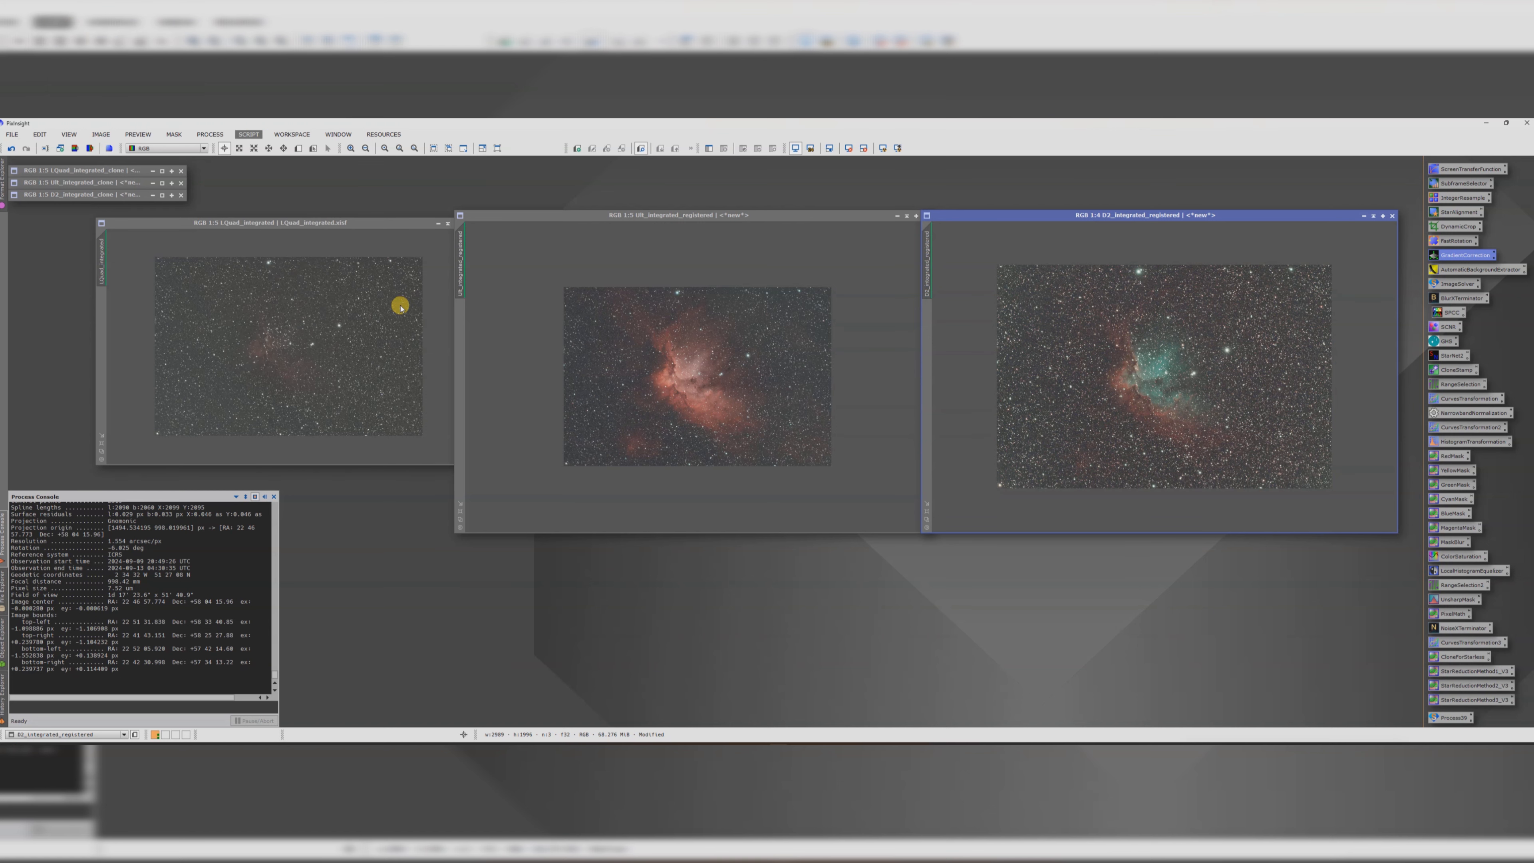
click(838, 589)
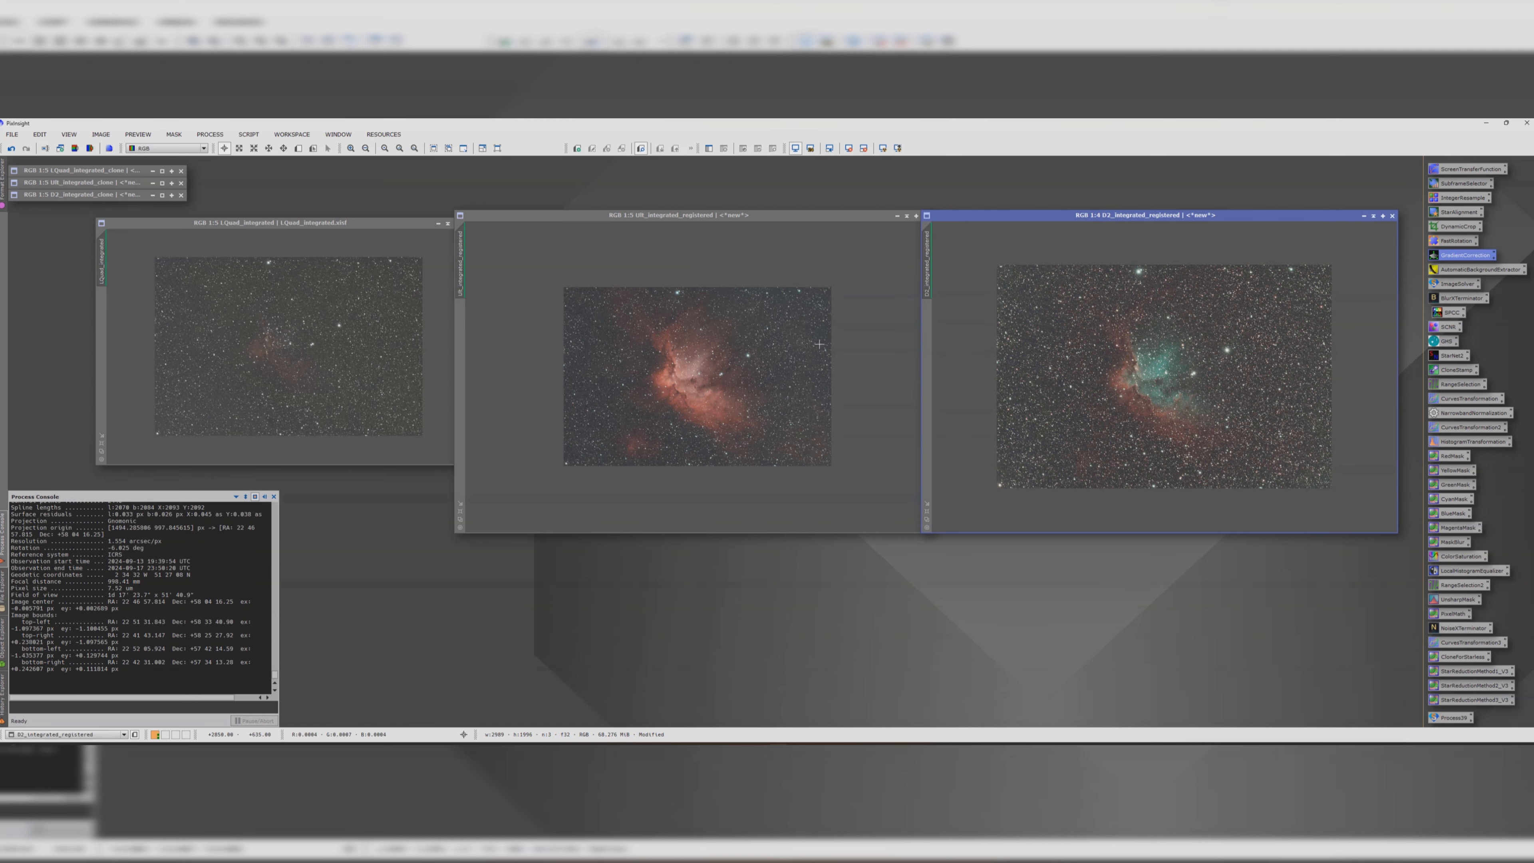
- Measure the star PSF of LQuad_integrated with the PSFImage script using its default settings, and close the script
click(391, 225)
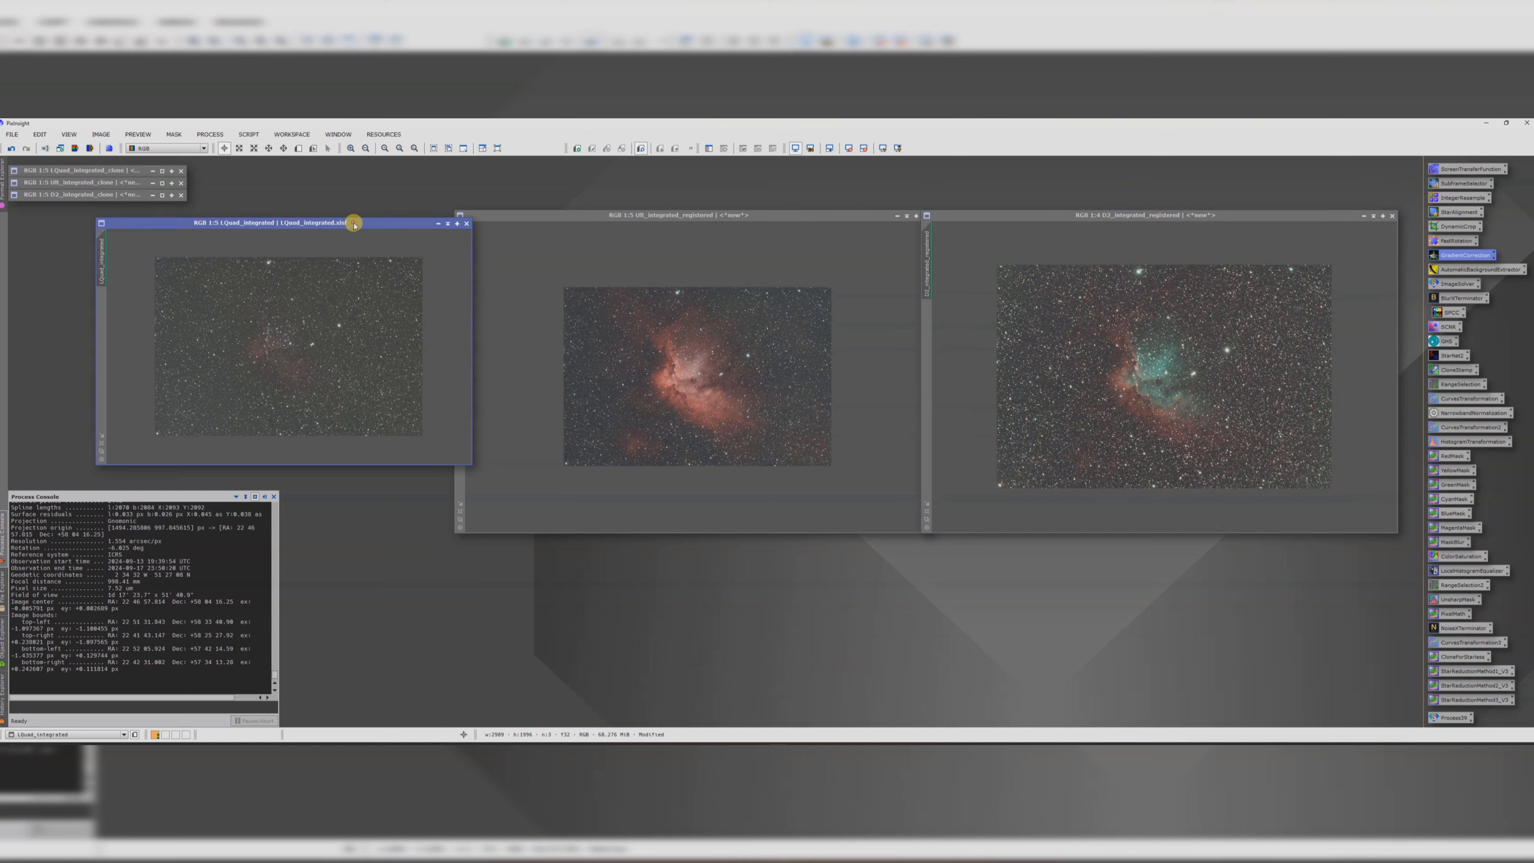
drag(354, 225, 335, 216)
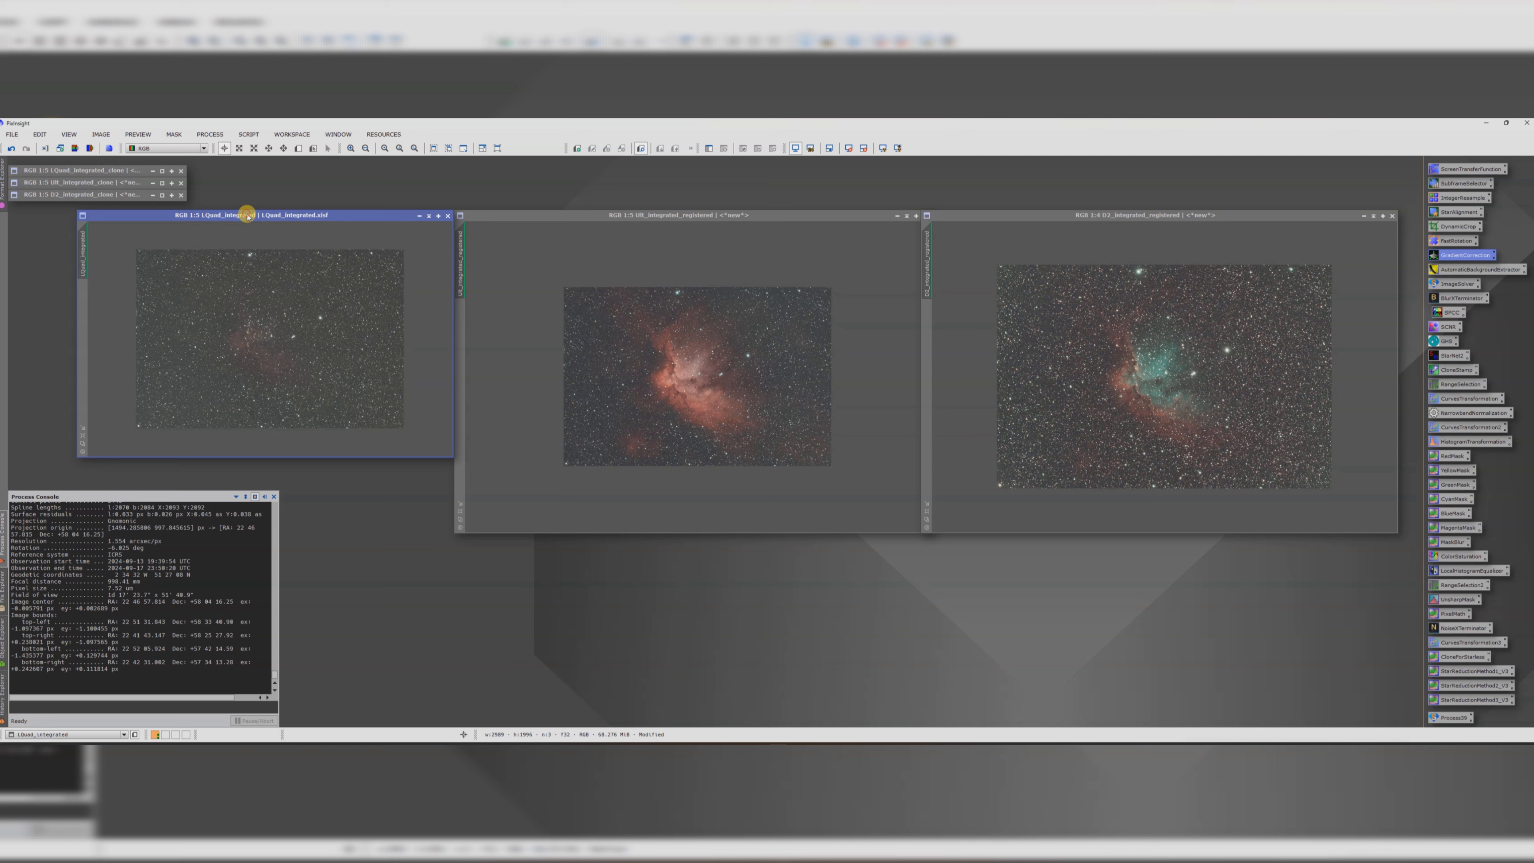
click(248, 134)
mouse_move(272, 266)
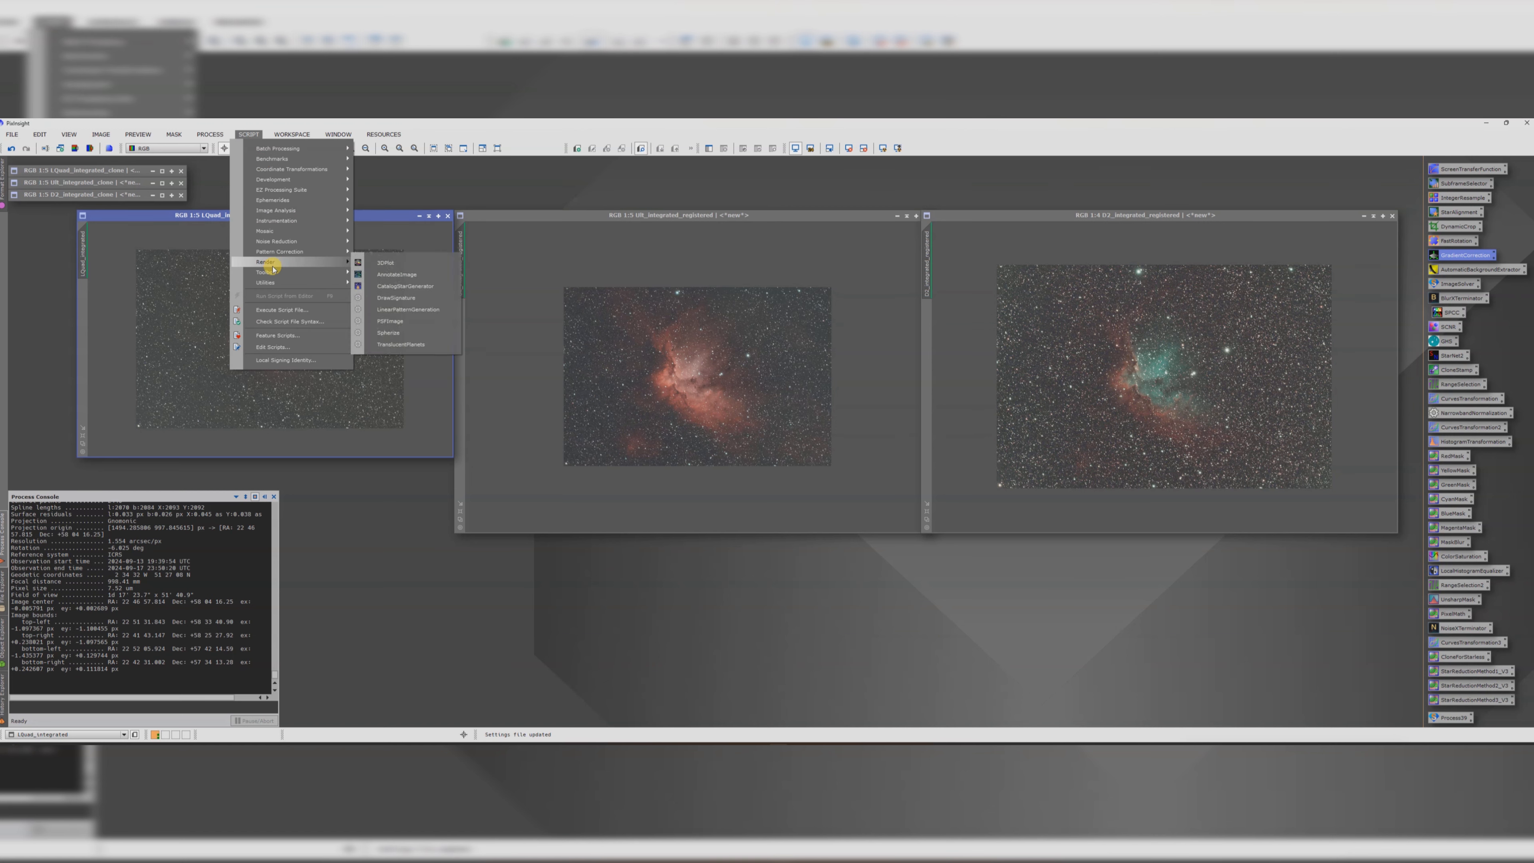
click(390, 322)
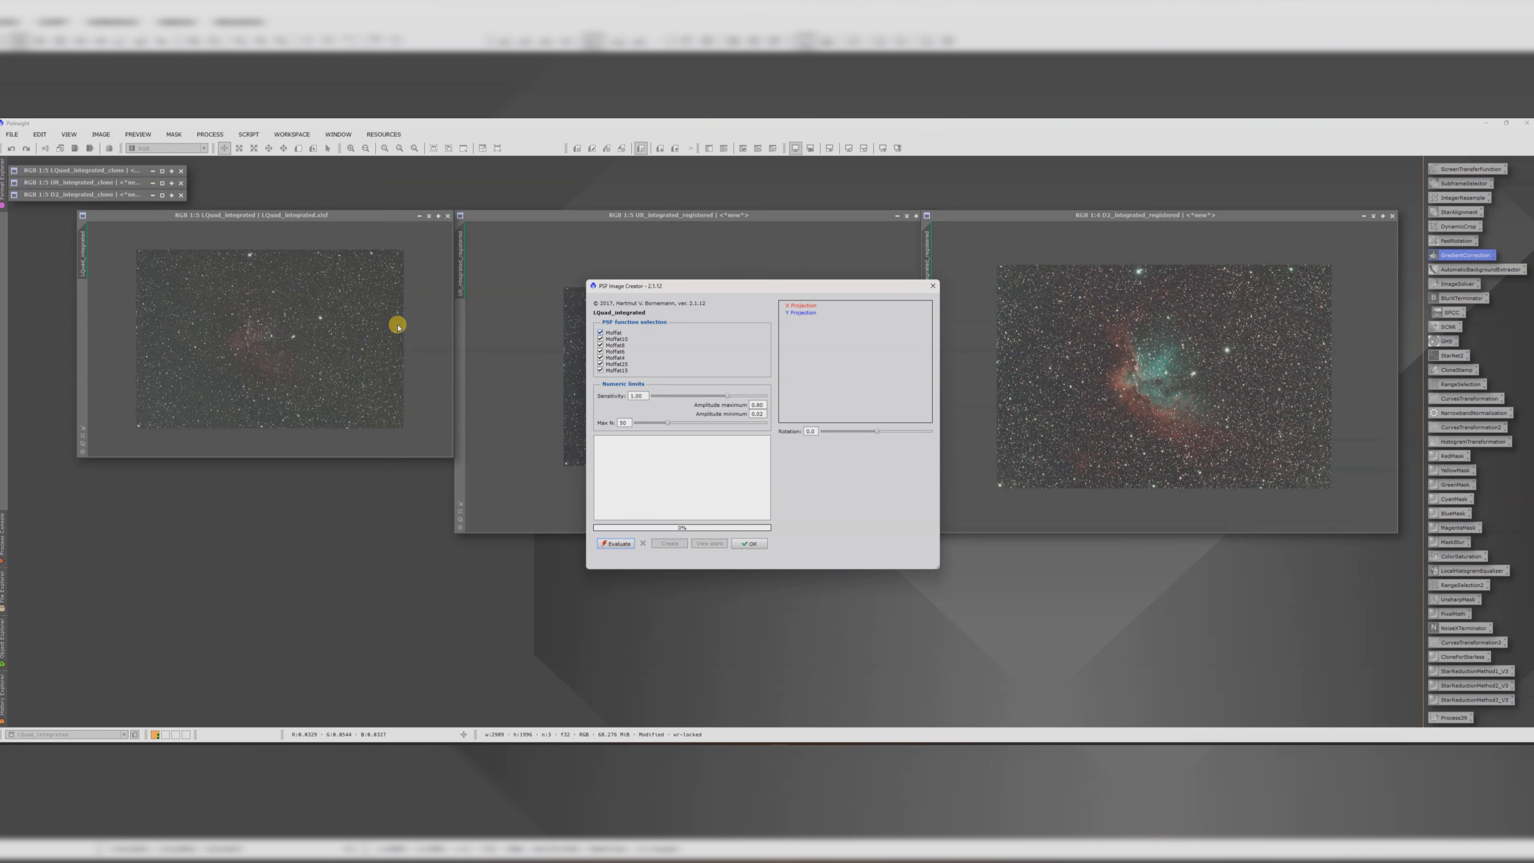
click(615, 543)
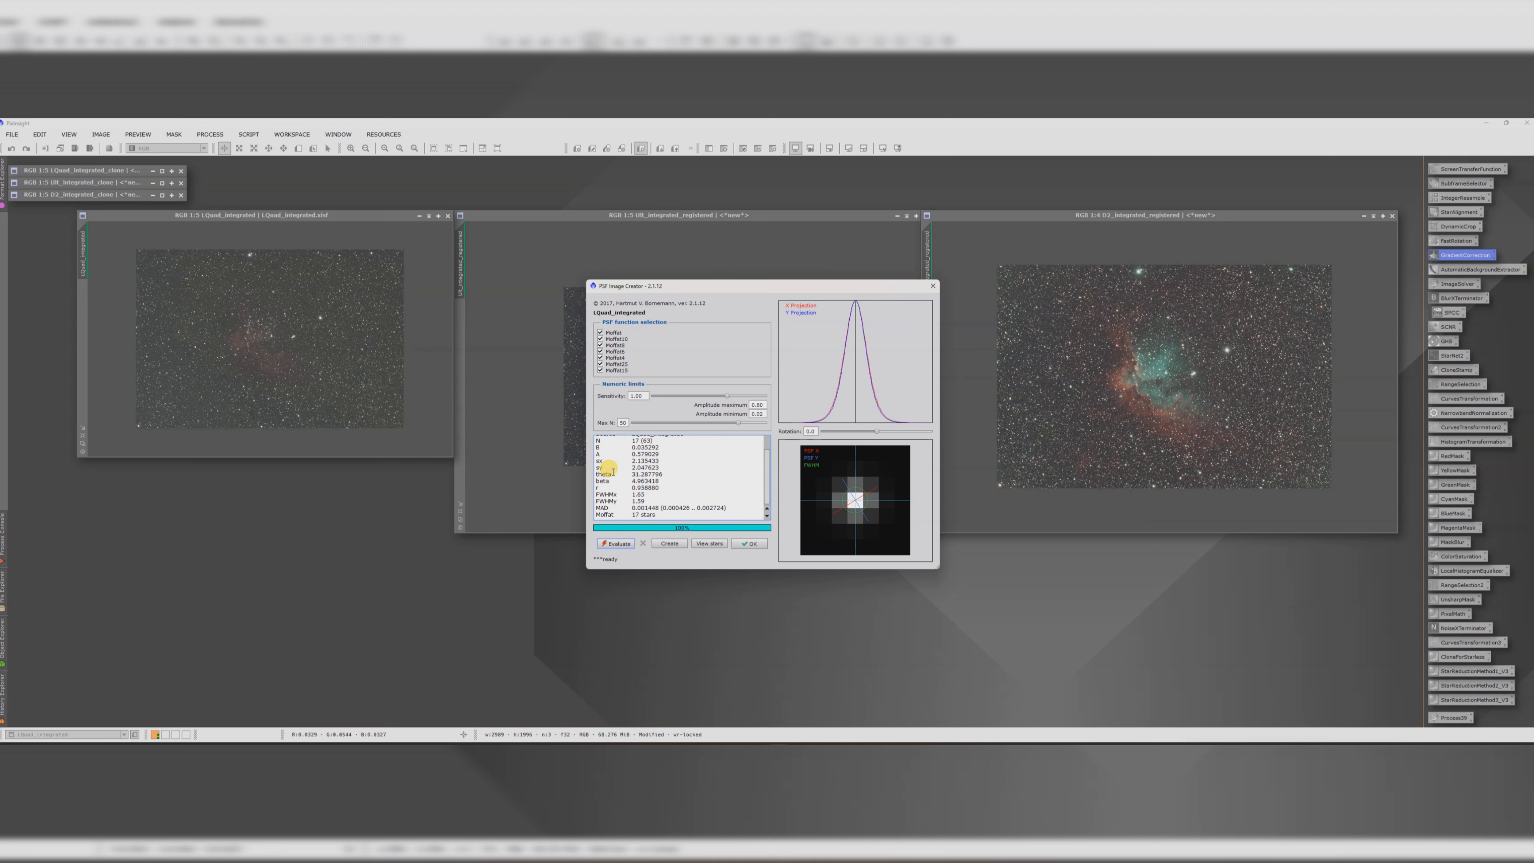
click(745, 545)
- Set the BlurXTerminator PSF diameter to 1.62 pixels and apply it to LQuad_integrated with its other settings as they are
drag(277, 214, 336, 249)
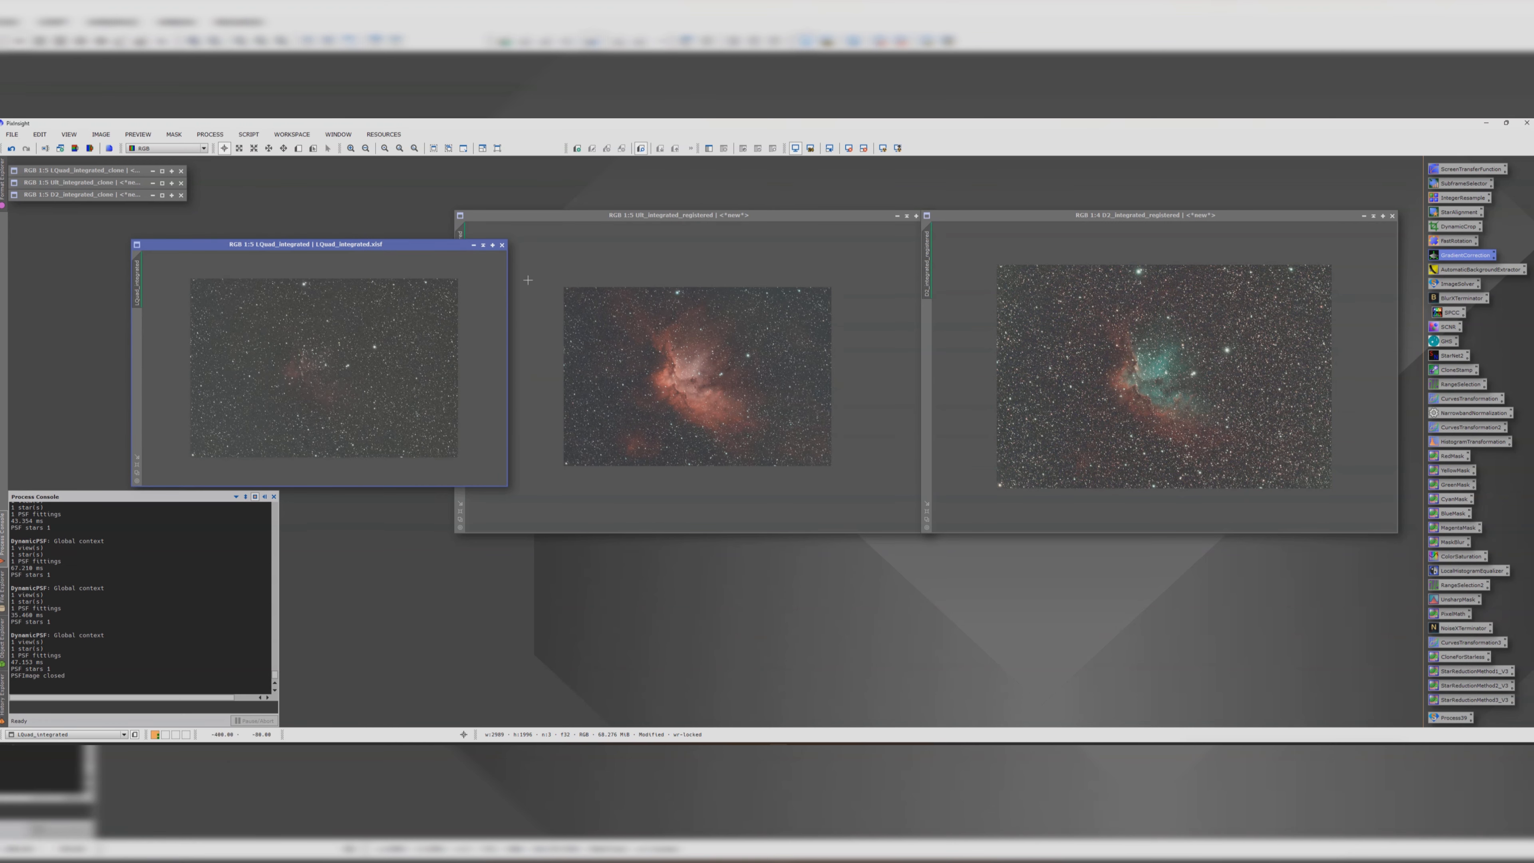
click(1450, 299)
double_click(1449, 299)
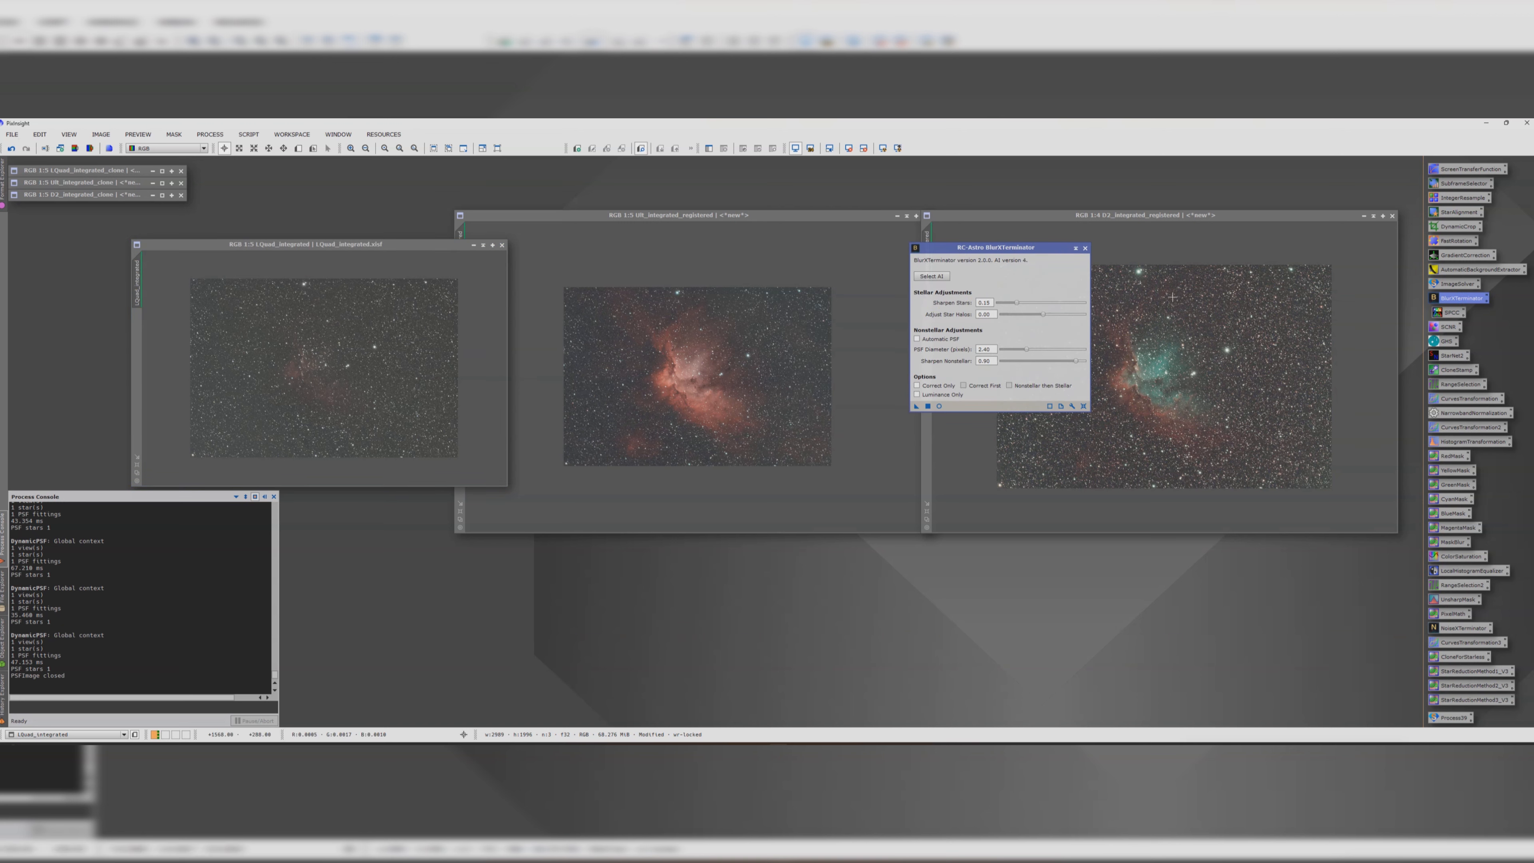
double_click(991, 349)
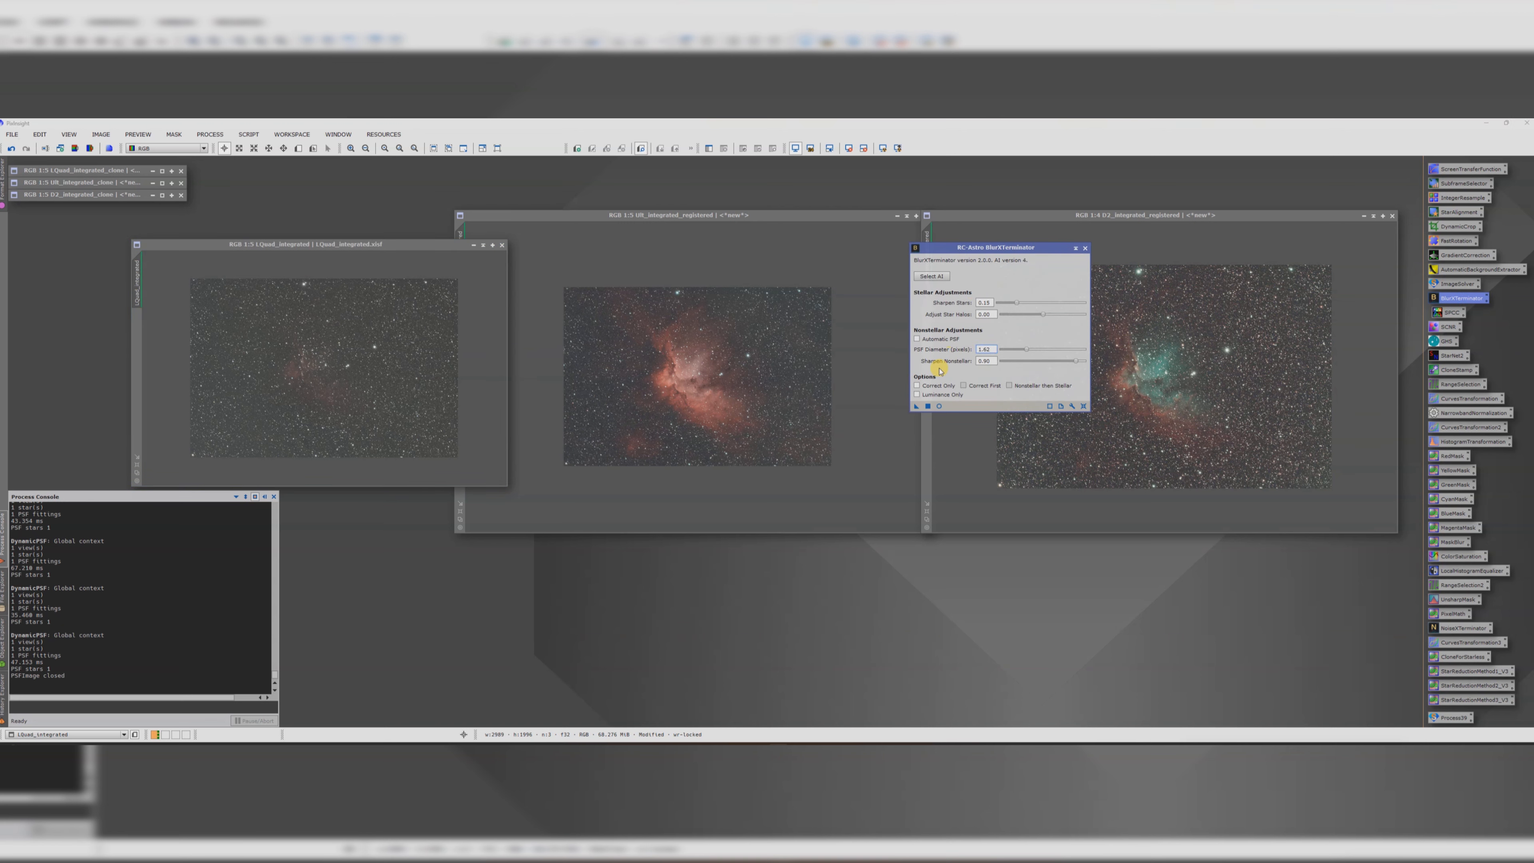
drag(916, 405, 296, 387)
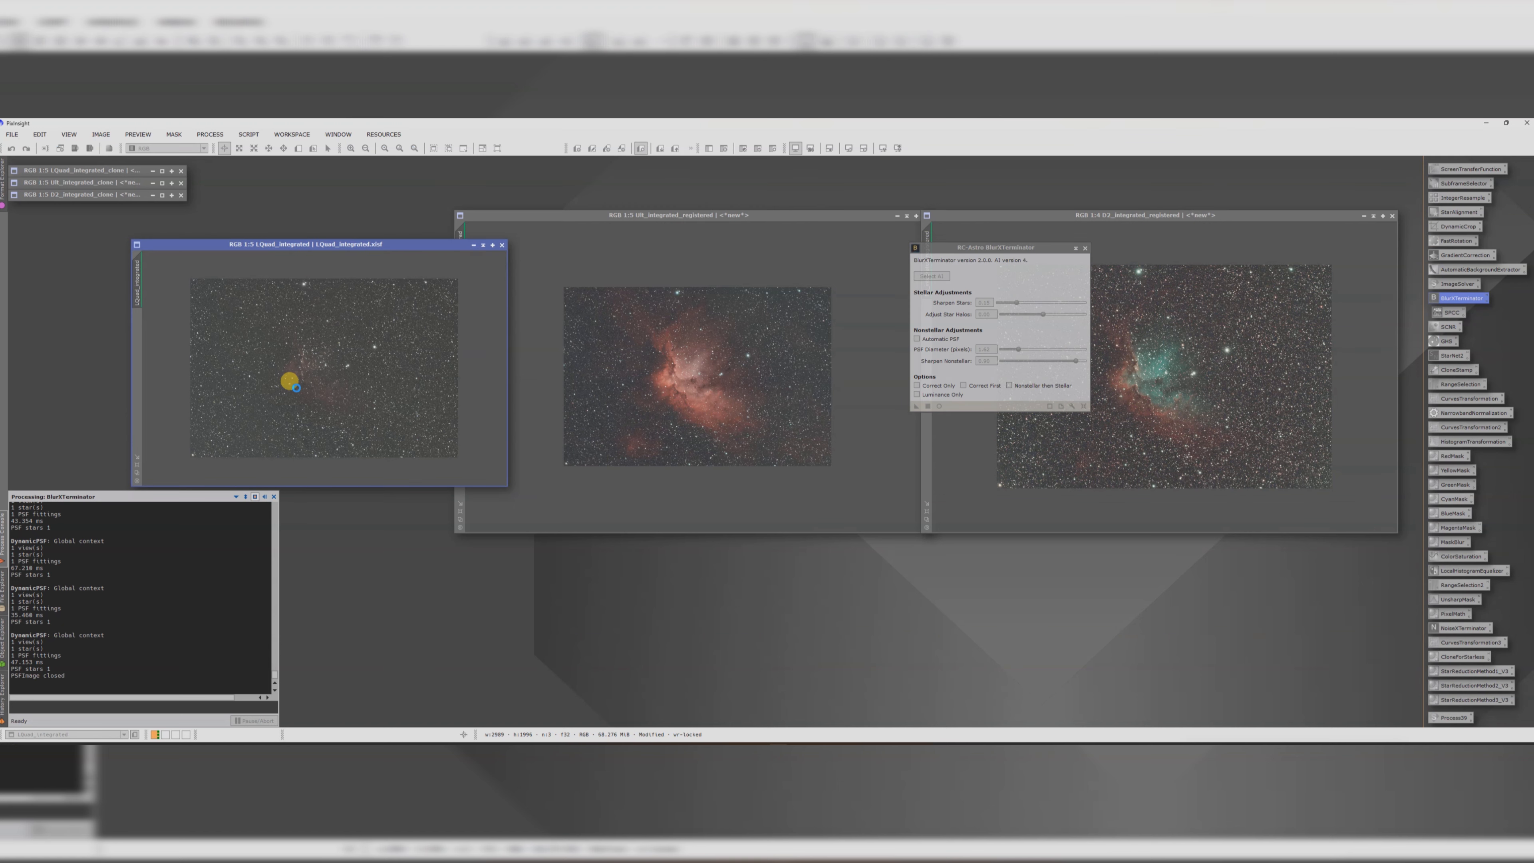
- Measure the star PSF of Ult_integrated_registered with the PSFImage script, and close the script
click(515, 214)
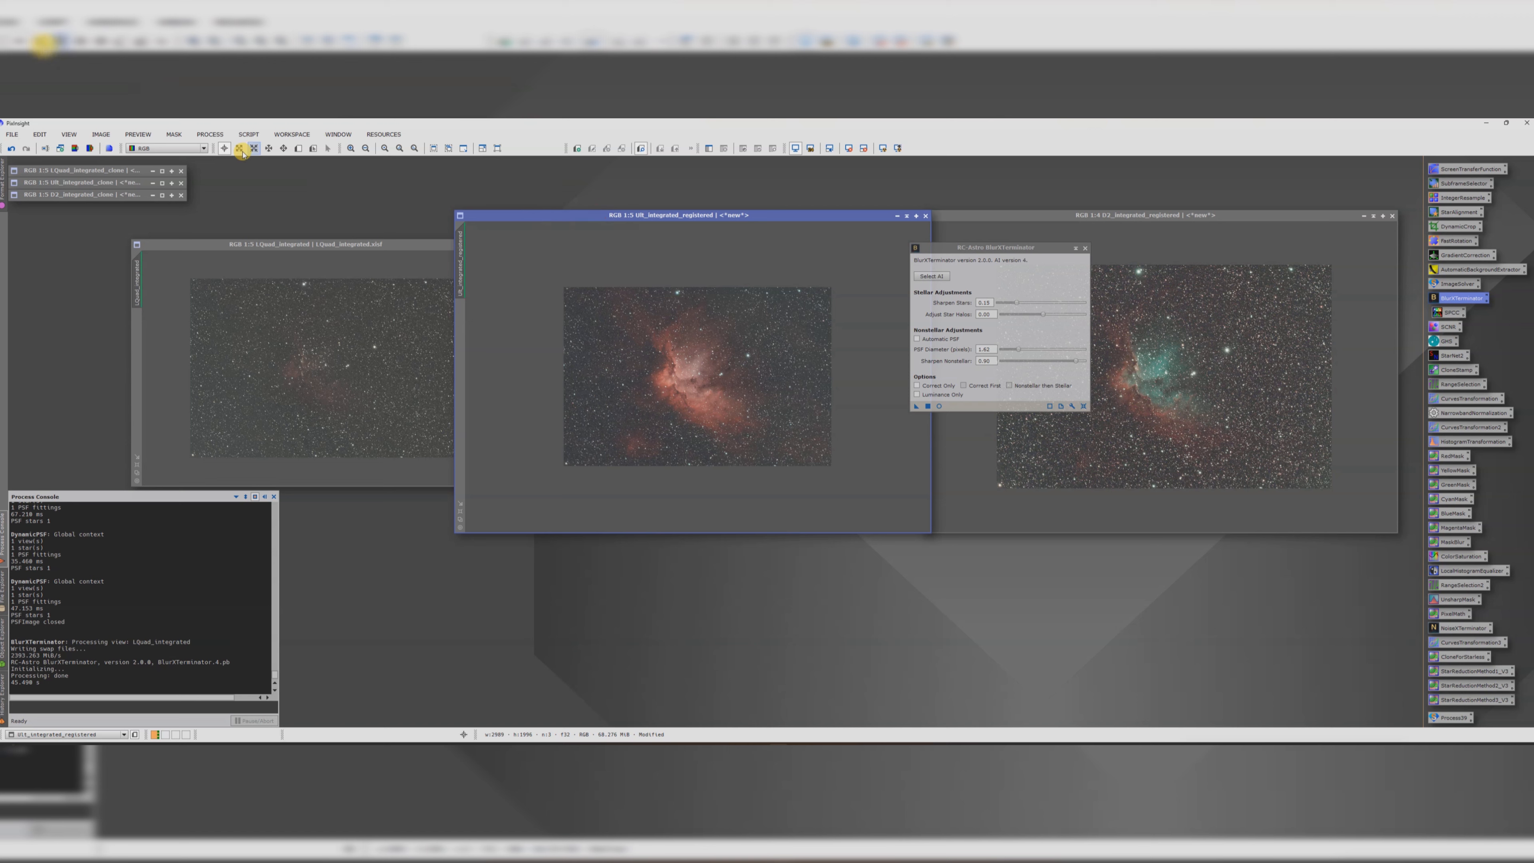
click(248, 135)
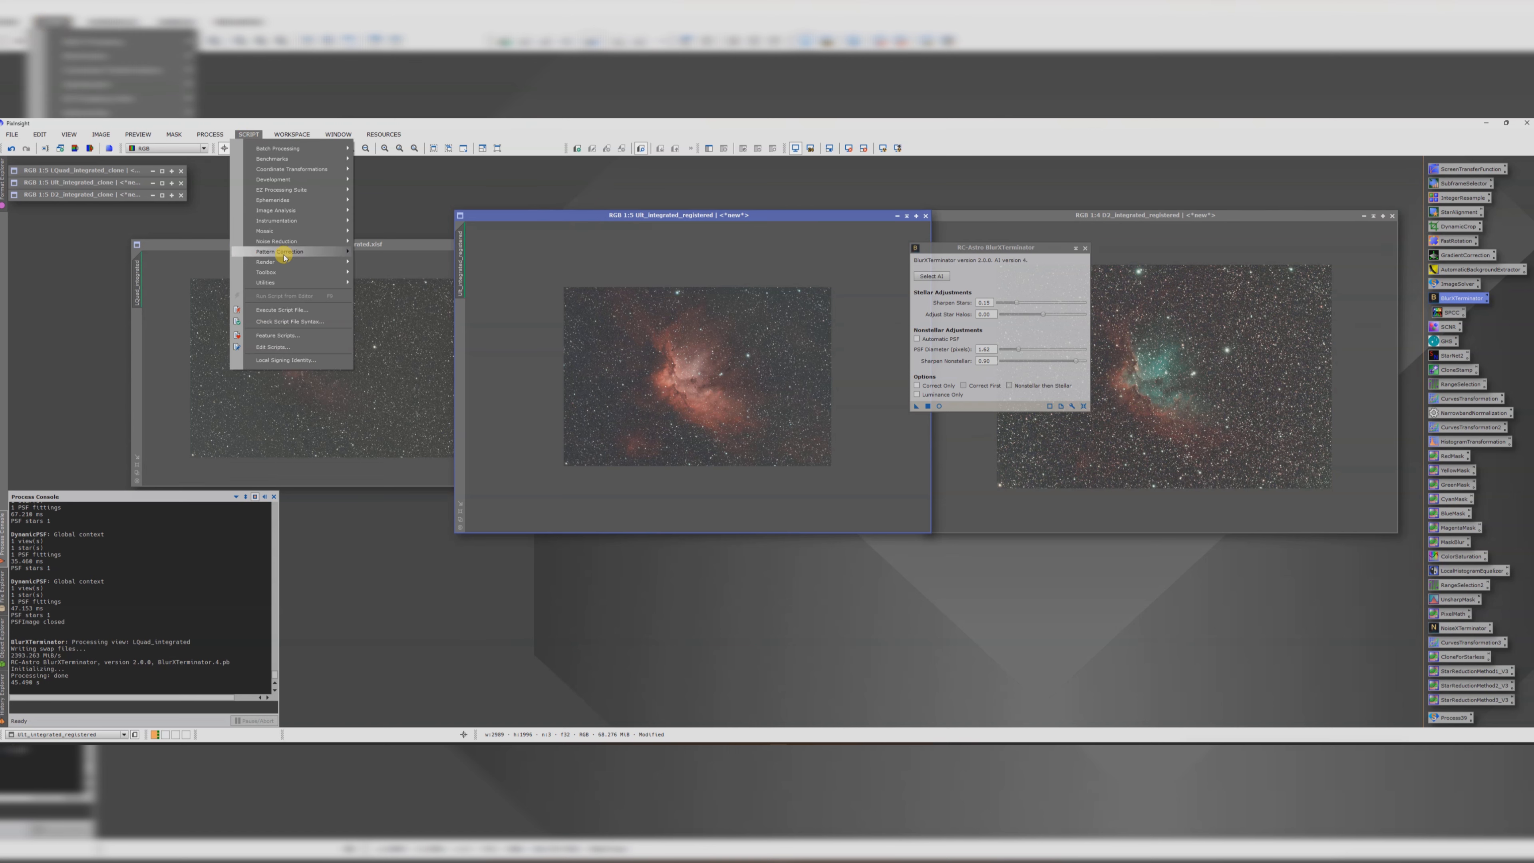
mouse_move(284, 262)
click(393, 322)
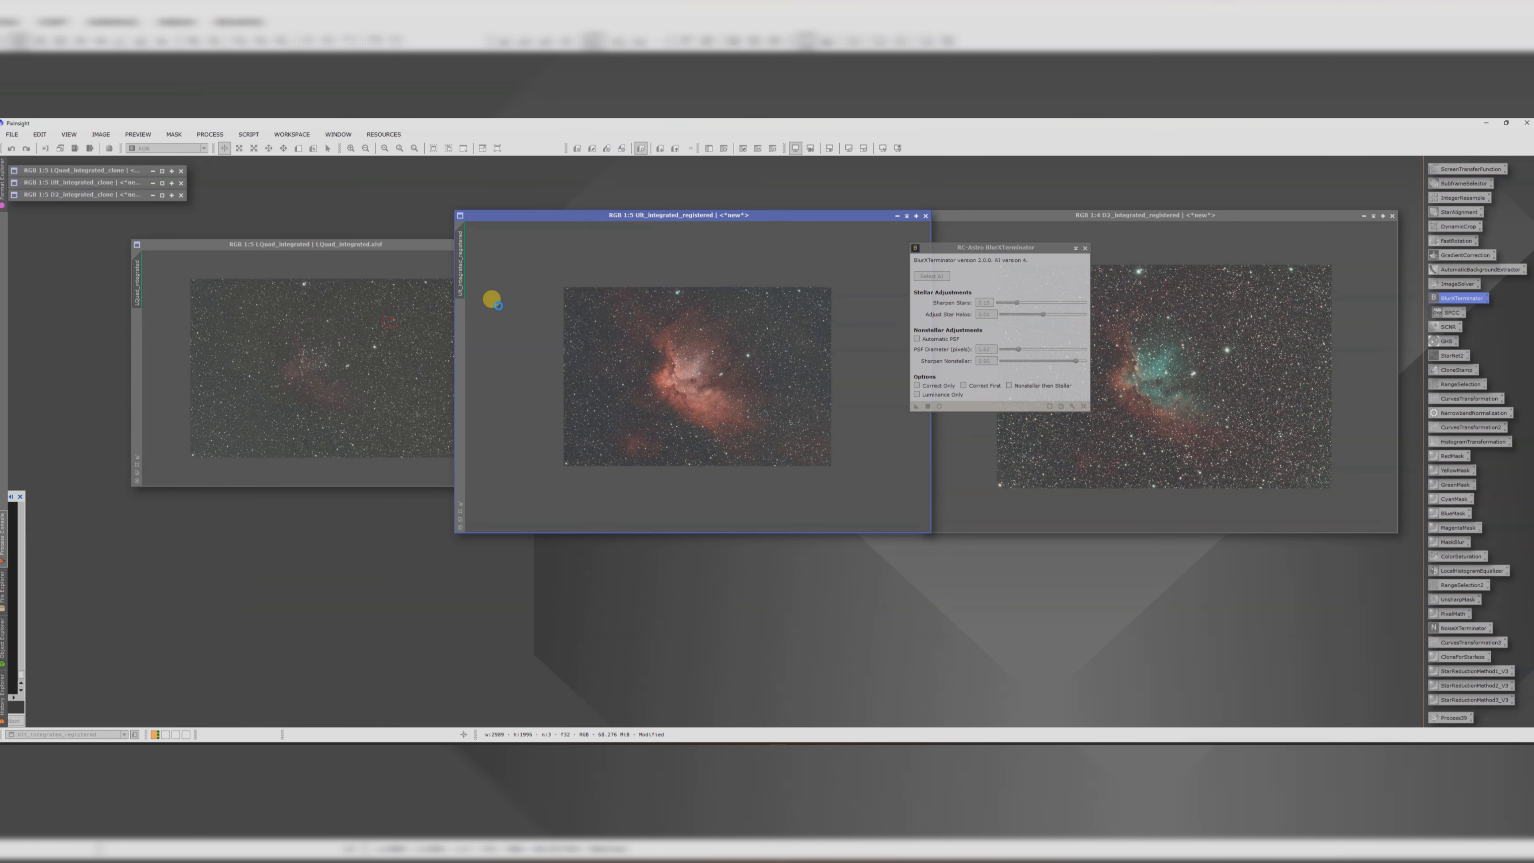
click(618, 543)
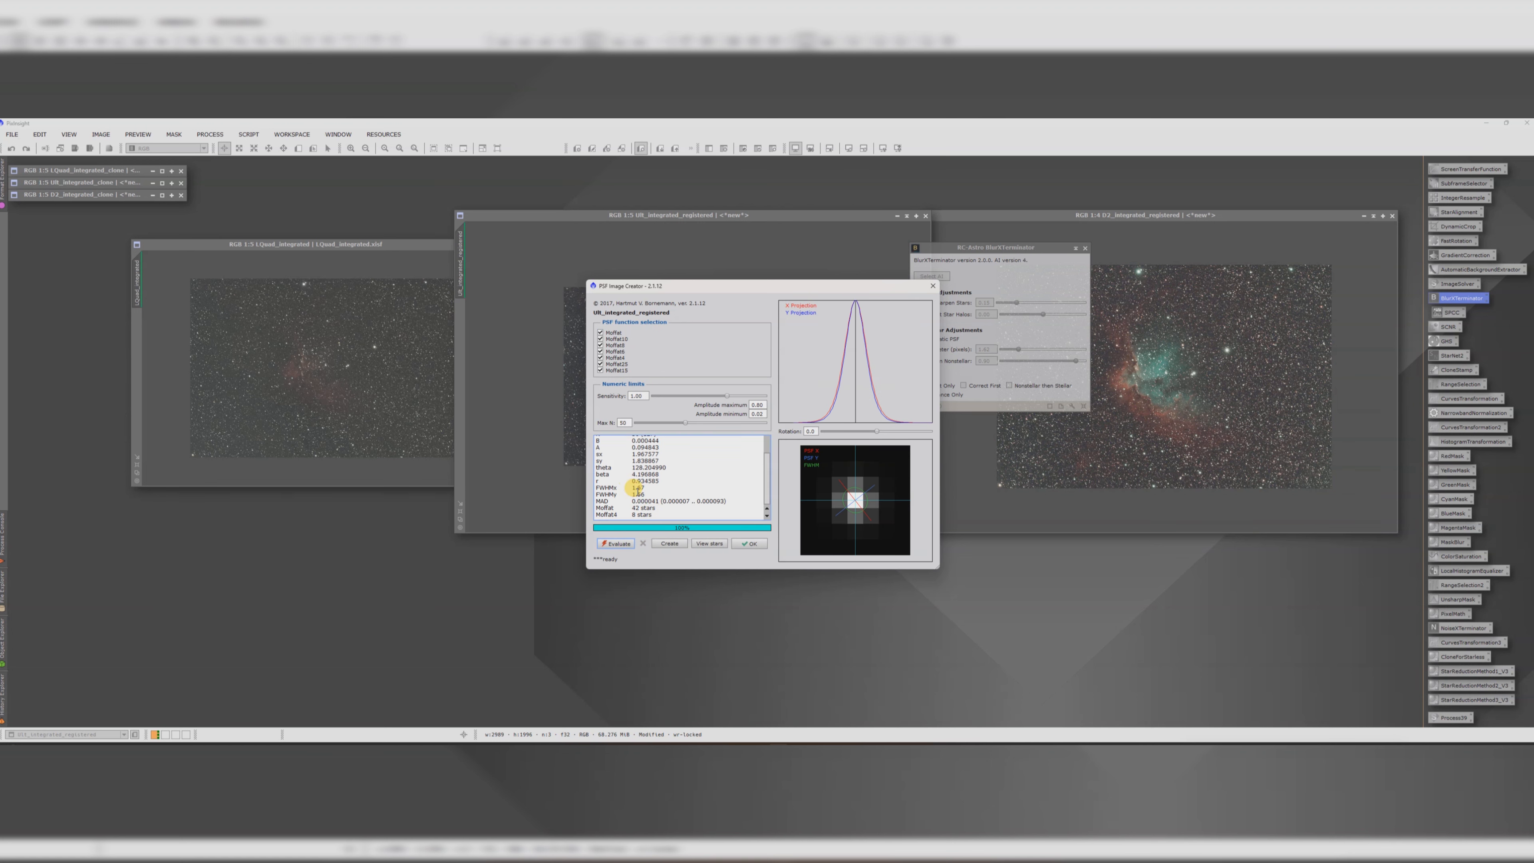
click(748, 544)
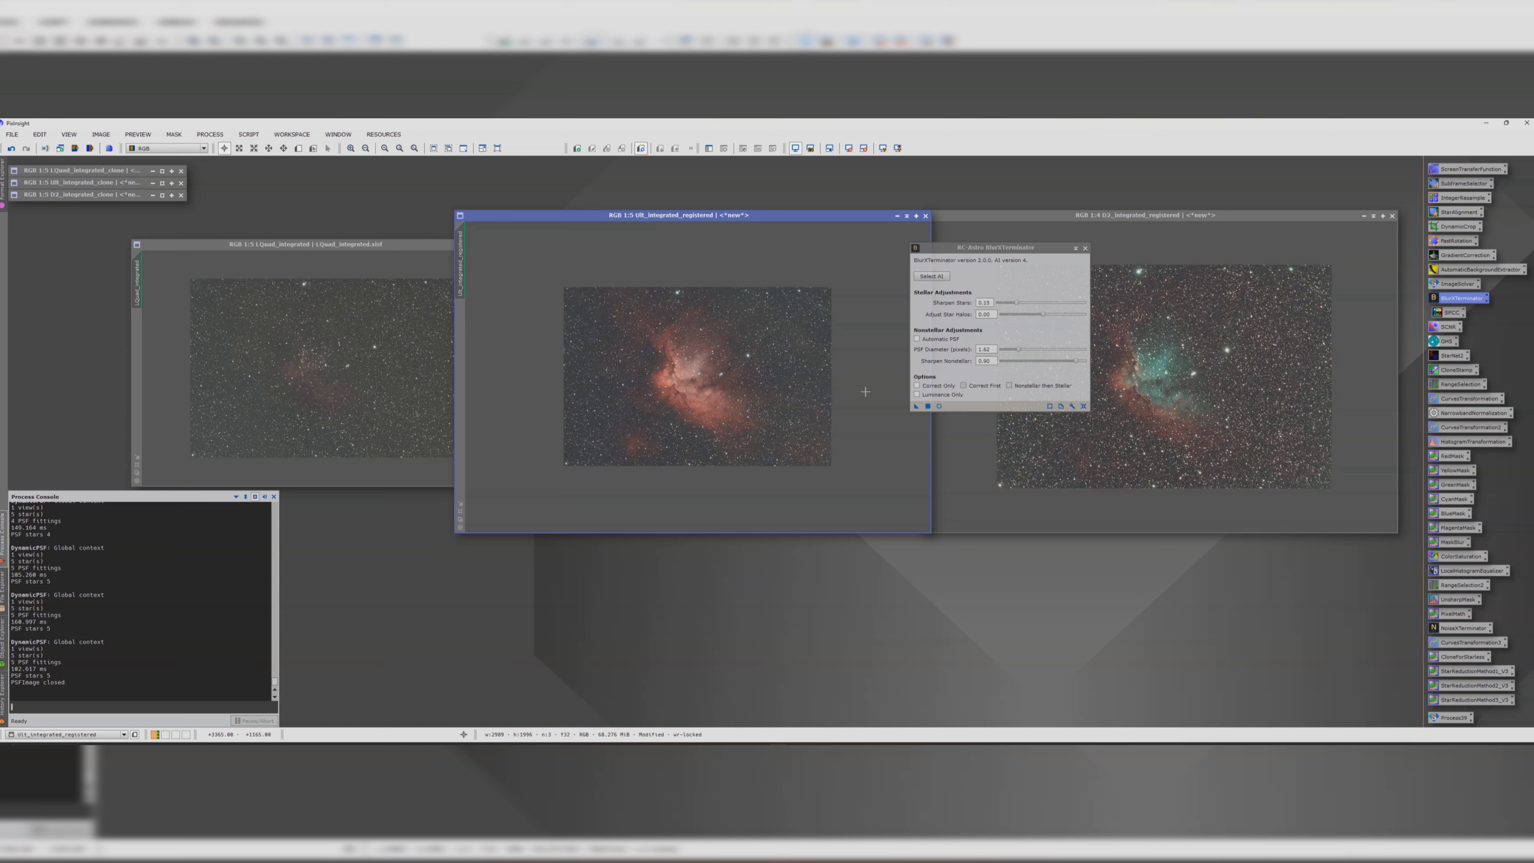
- Set the BlurXTerminator PSF diameter to 1.61 pixels, apply it to Ult_integrated_registered and move the tool clear of the images
click(987, 350)
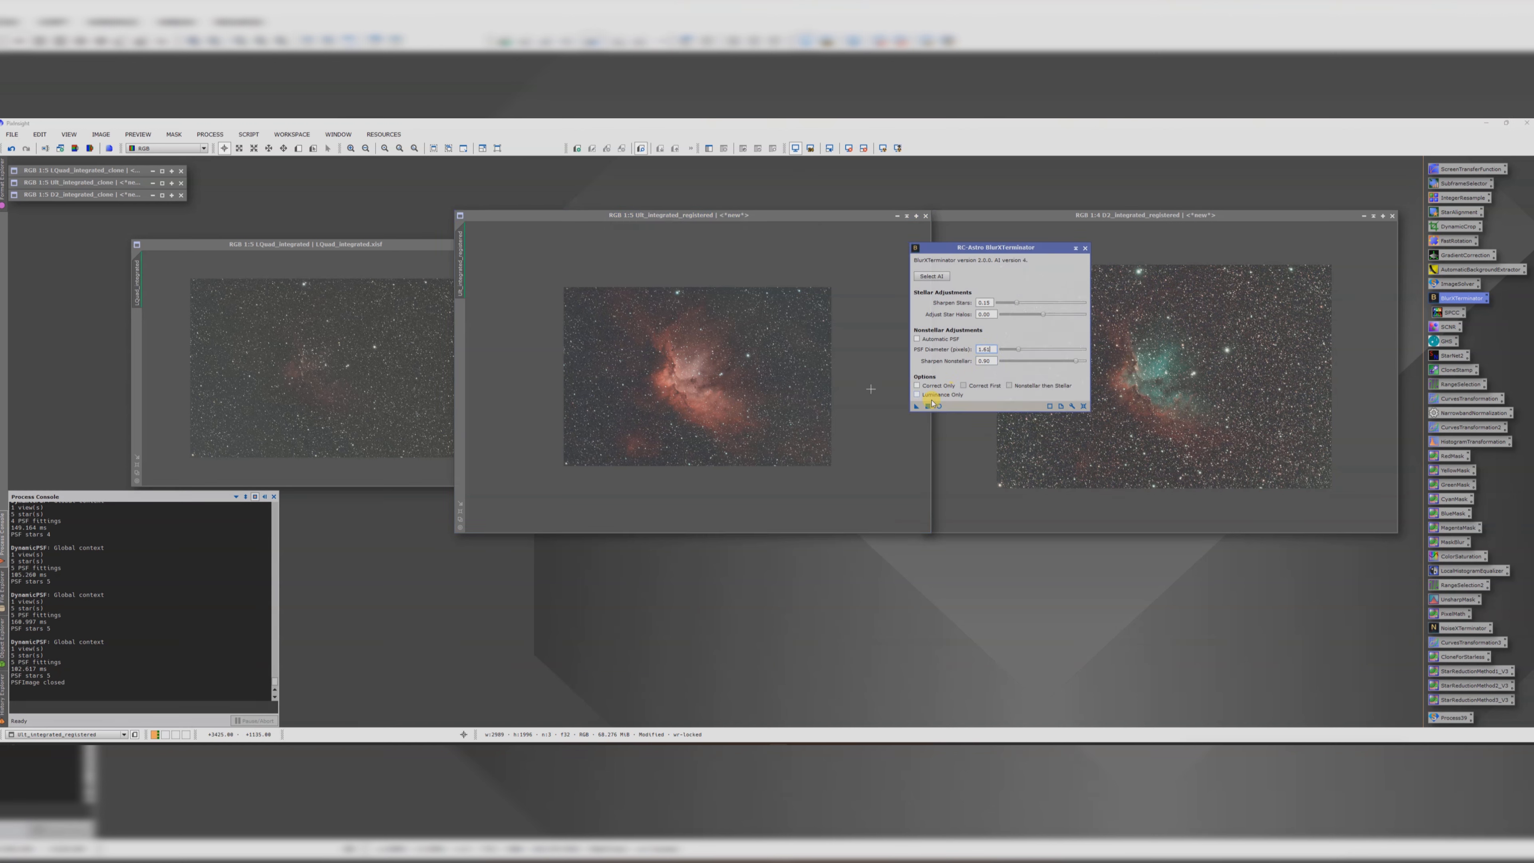
drag(916, 407, 665, 395)
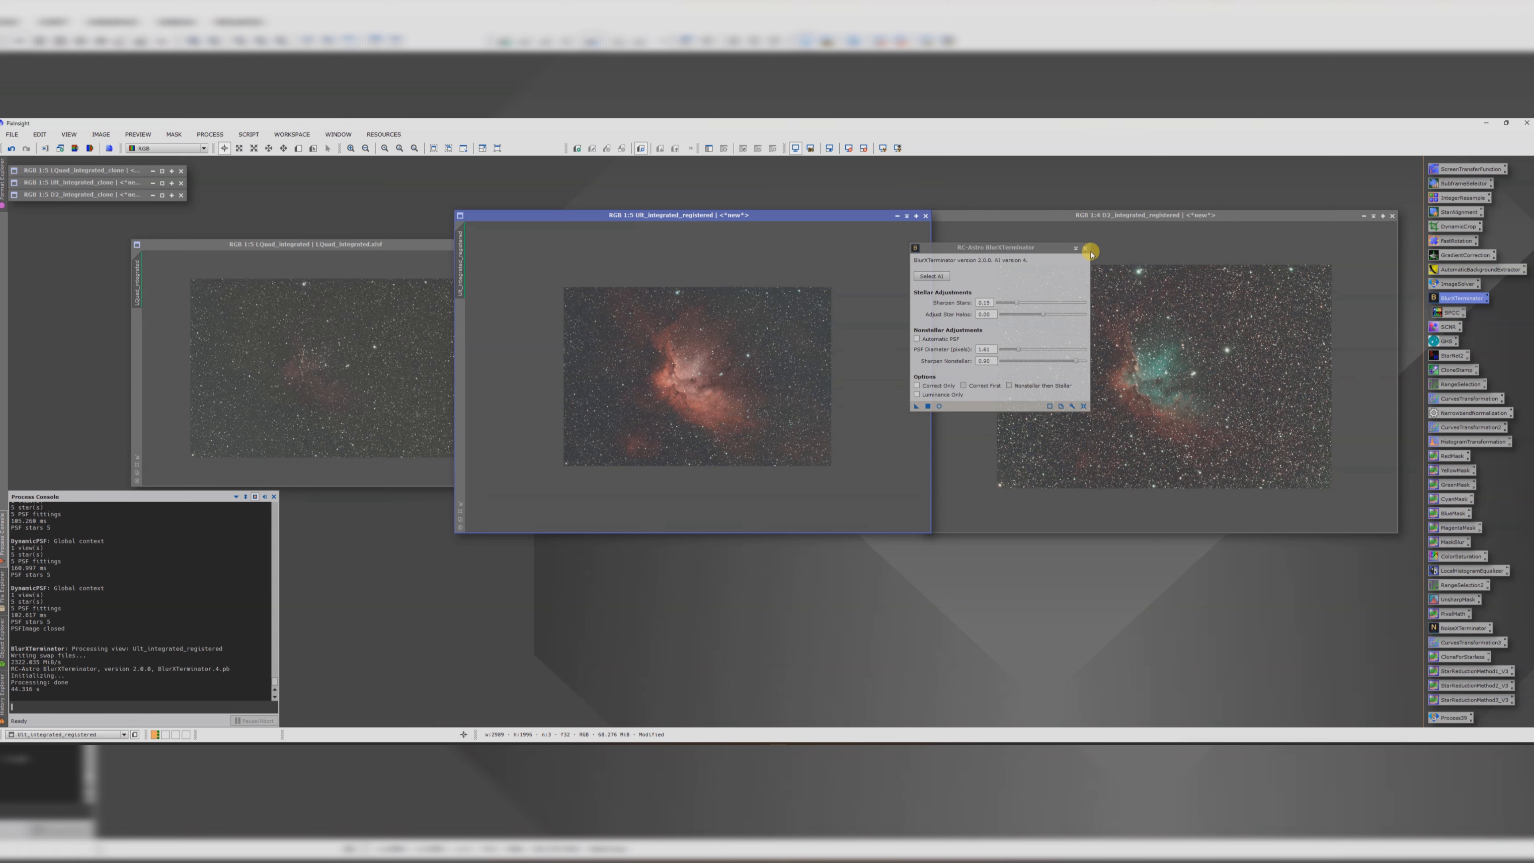
drag(1044, 247, 882, 537)
- Measure the star PSF of D2_integrated_registered with the PSFImage script, check the FWHM values and close the script
click(1049, 216)
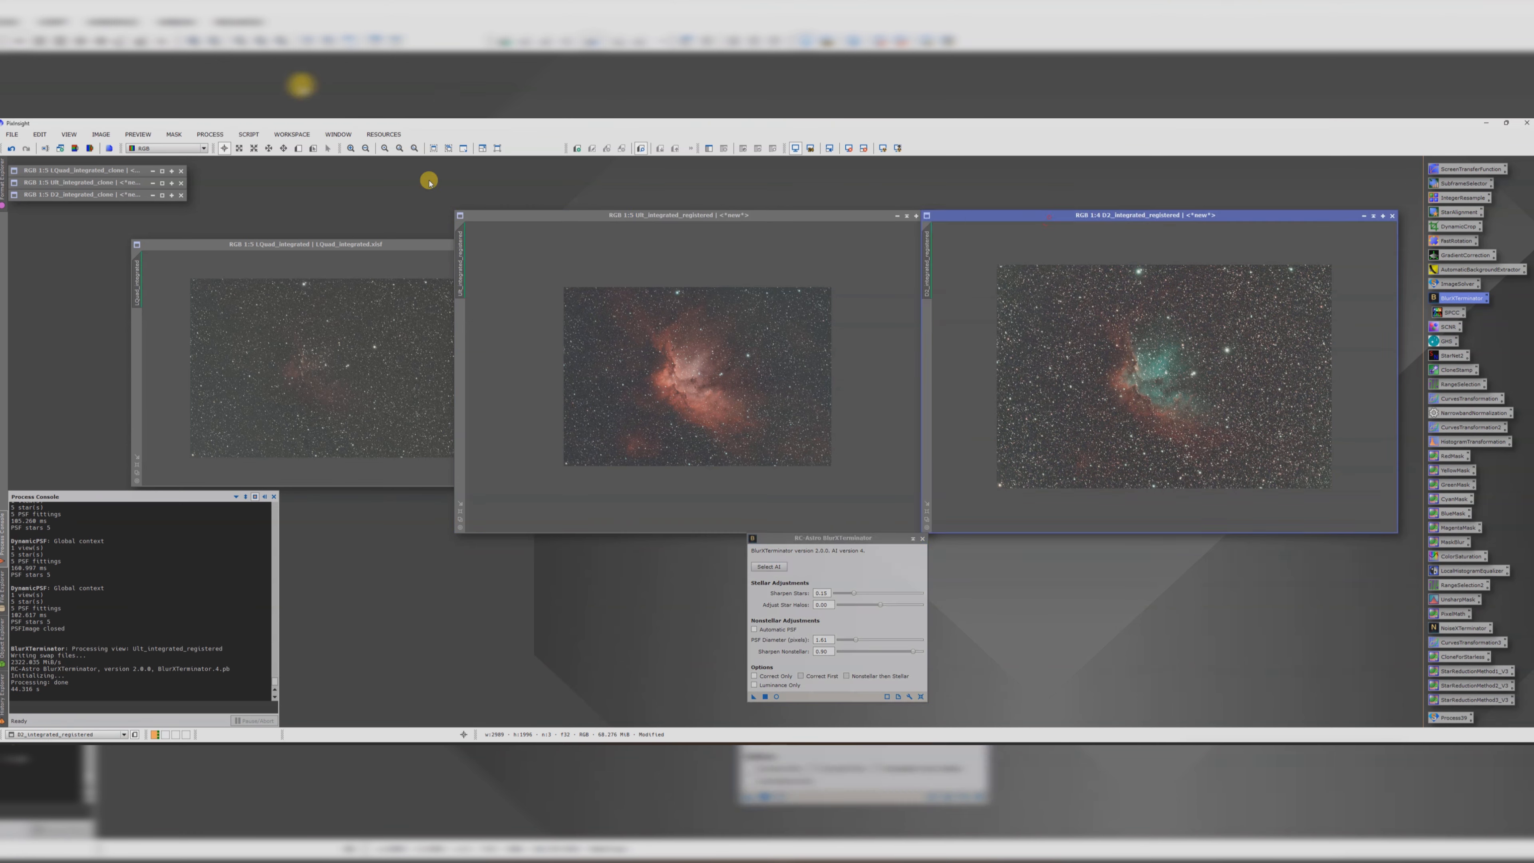
click(247, 135)
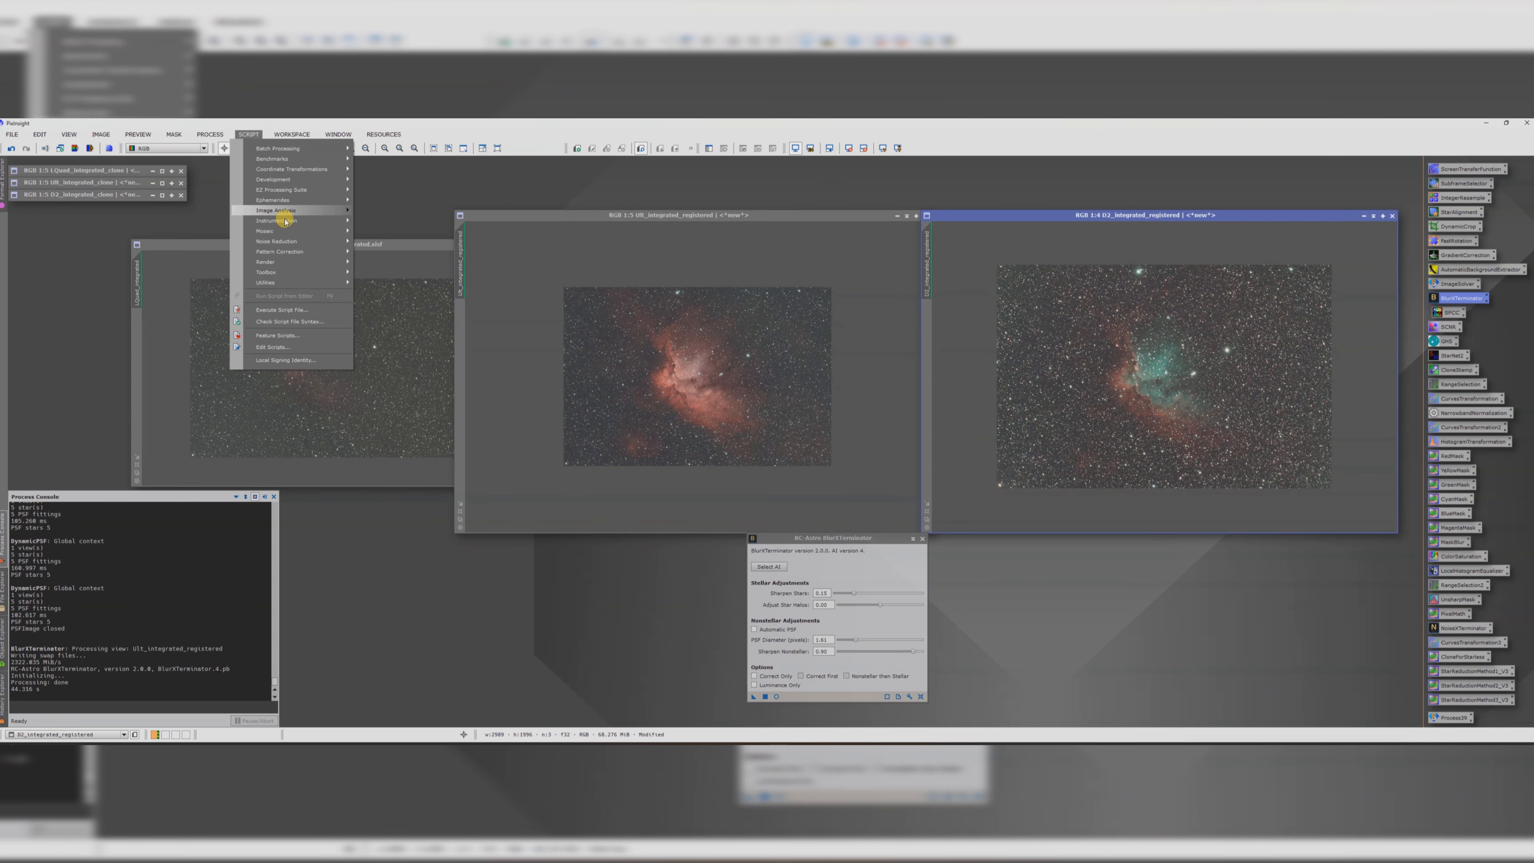
mouse_move(278, 262)
click(399, 321)
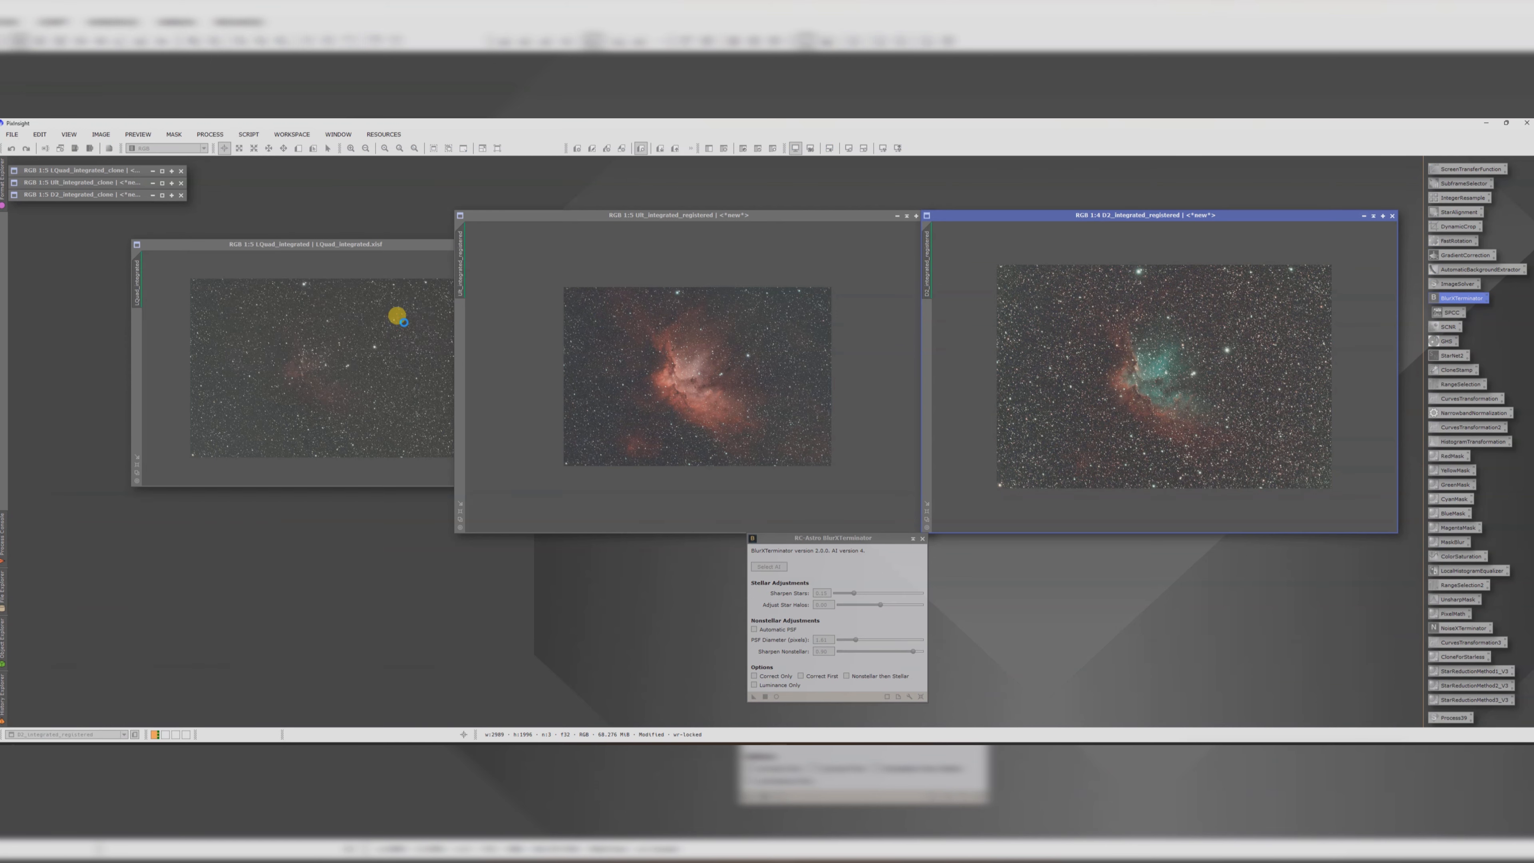
click(612, 543)
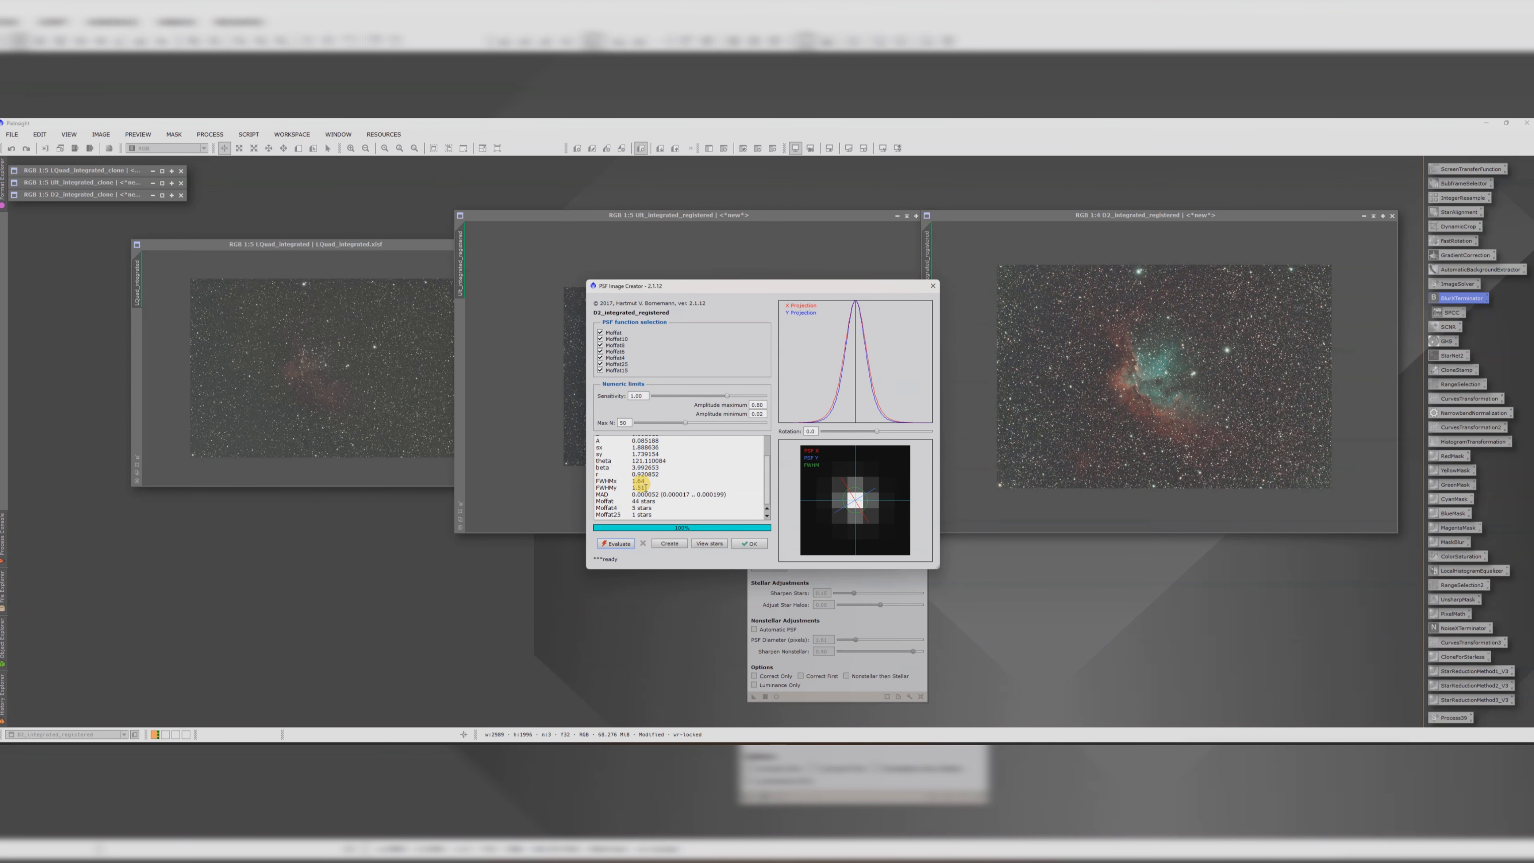
drag(646, 487, 616, 481)
click(748, 544)
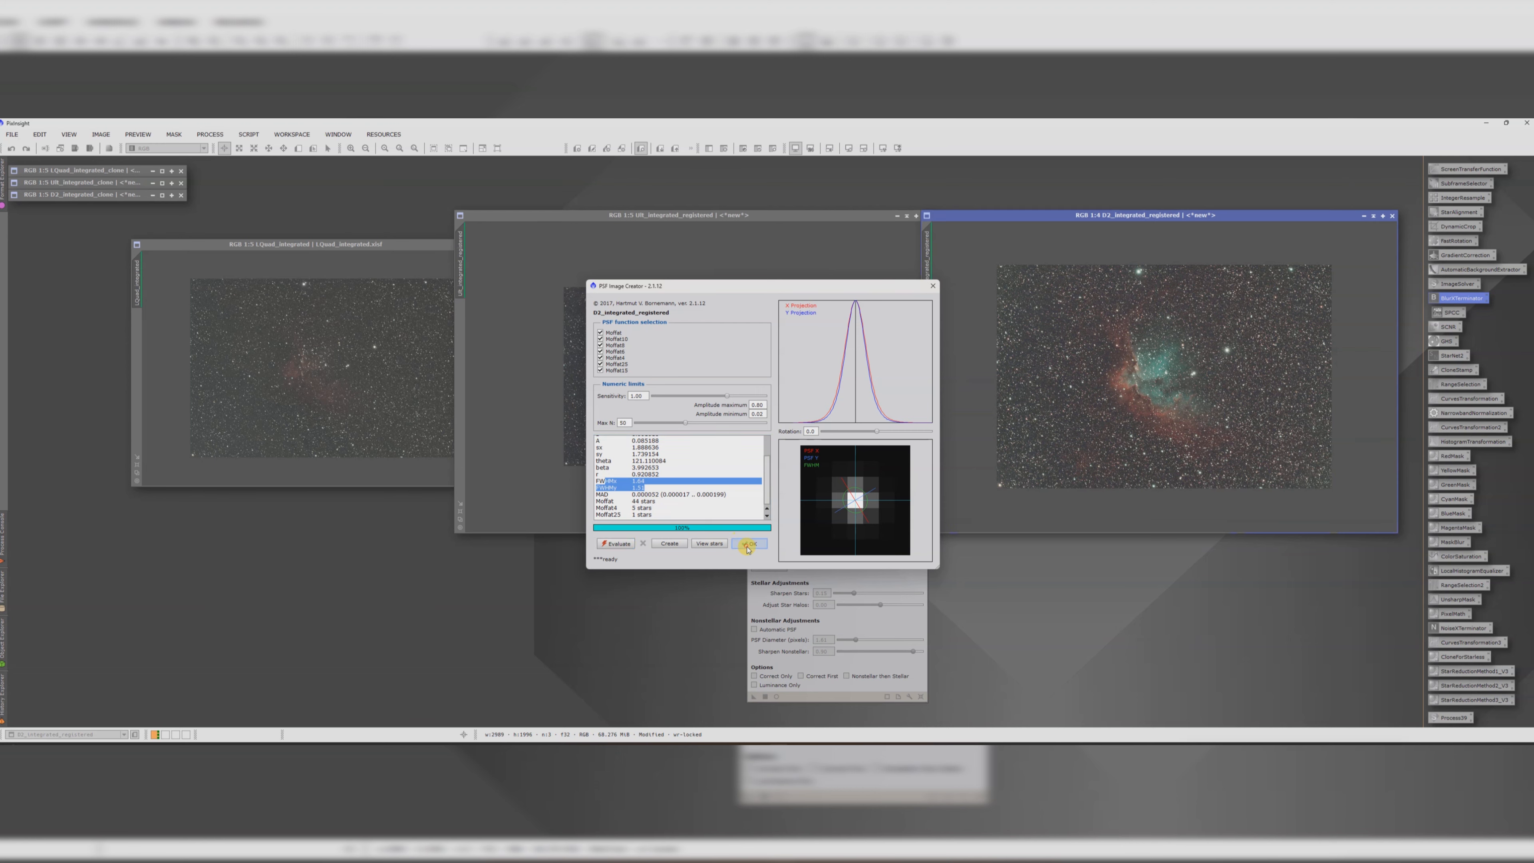
- Set the BlurXTerminator PSF diameter to match the measured FWHM and apply it to D2_integrated_registered
click(822, 639)
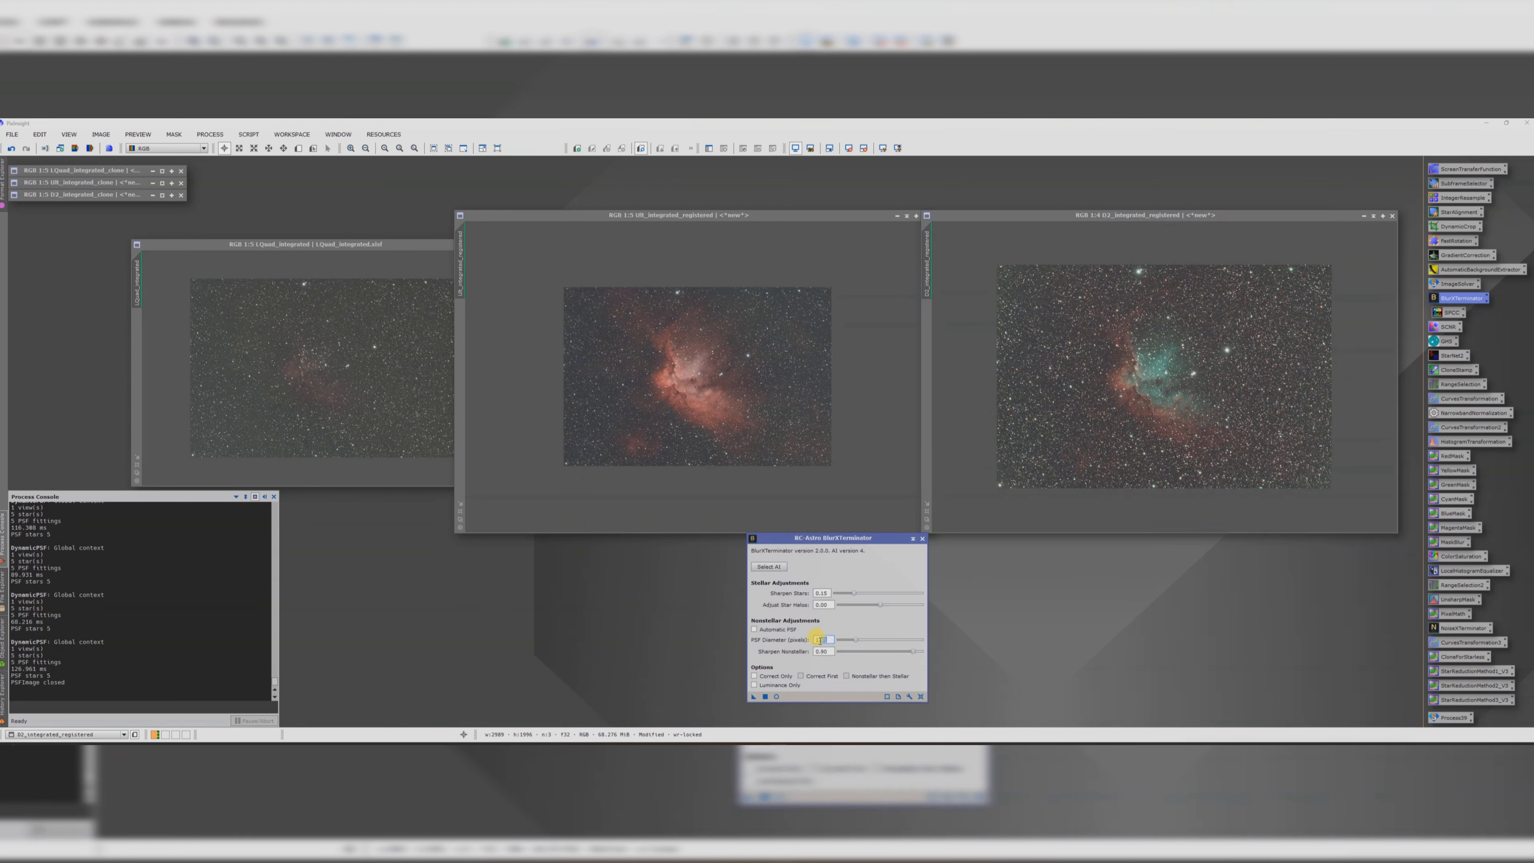
drag(753, 696, 1130, 365)
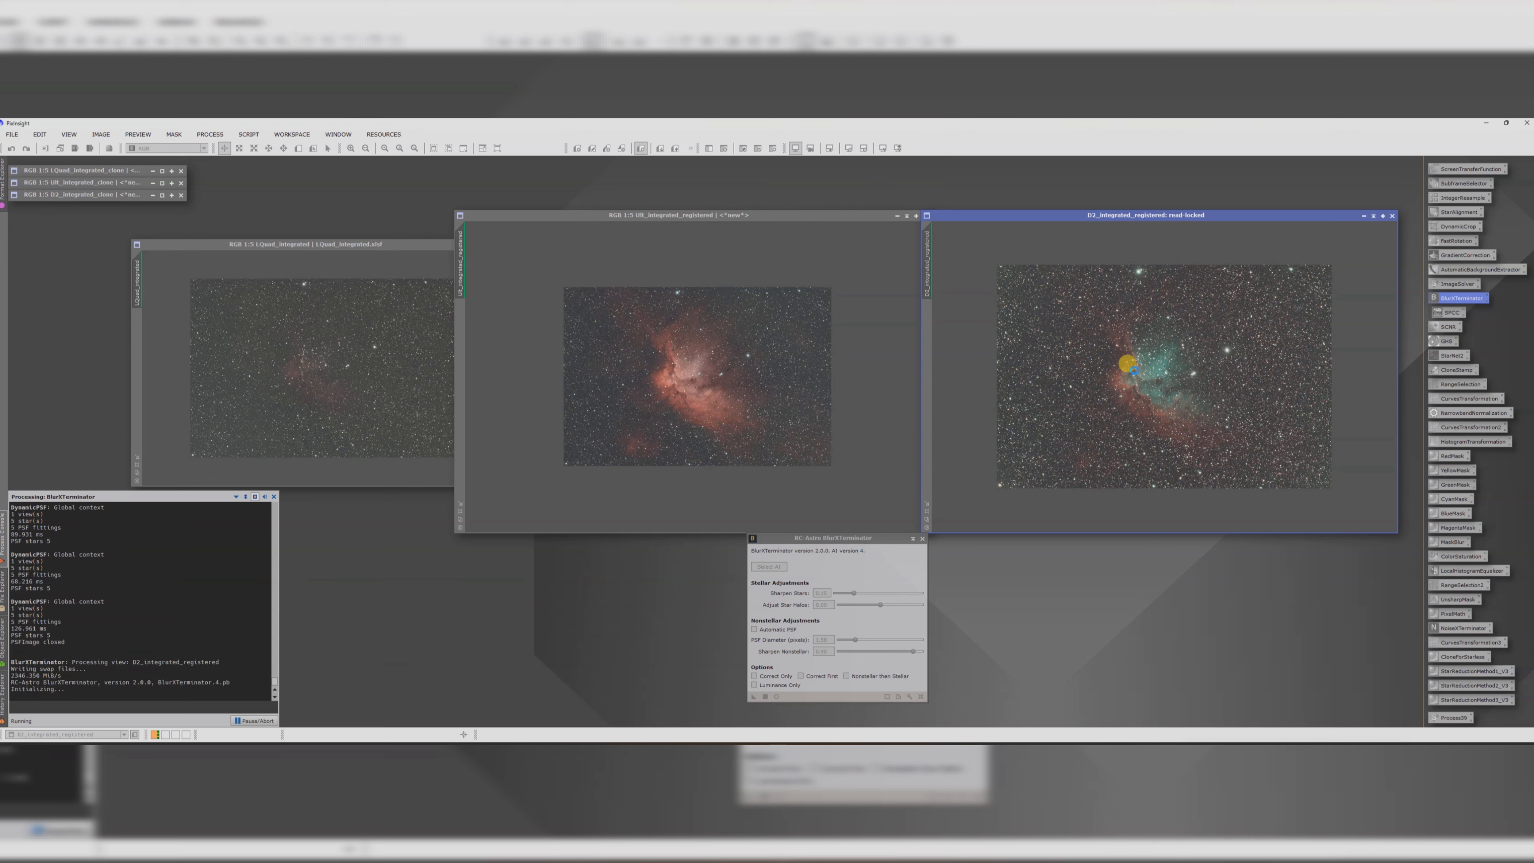
- Rename the three sharpened images LQuad_BlurX, Ult_BlurX and D2_BlurX, and keep a minimized clone of each
click(207, 244)
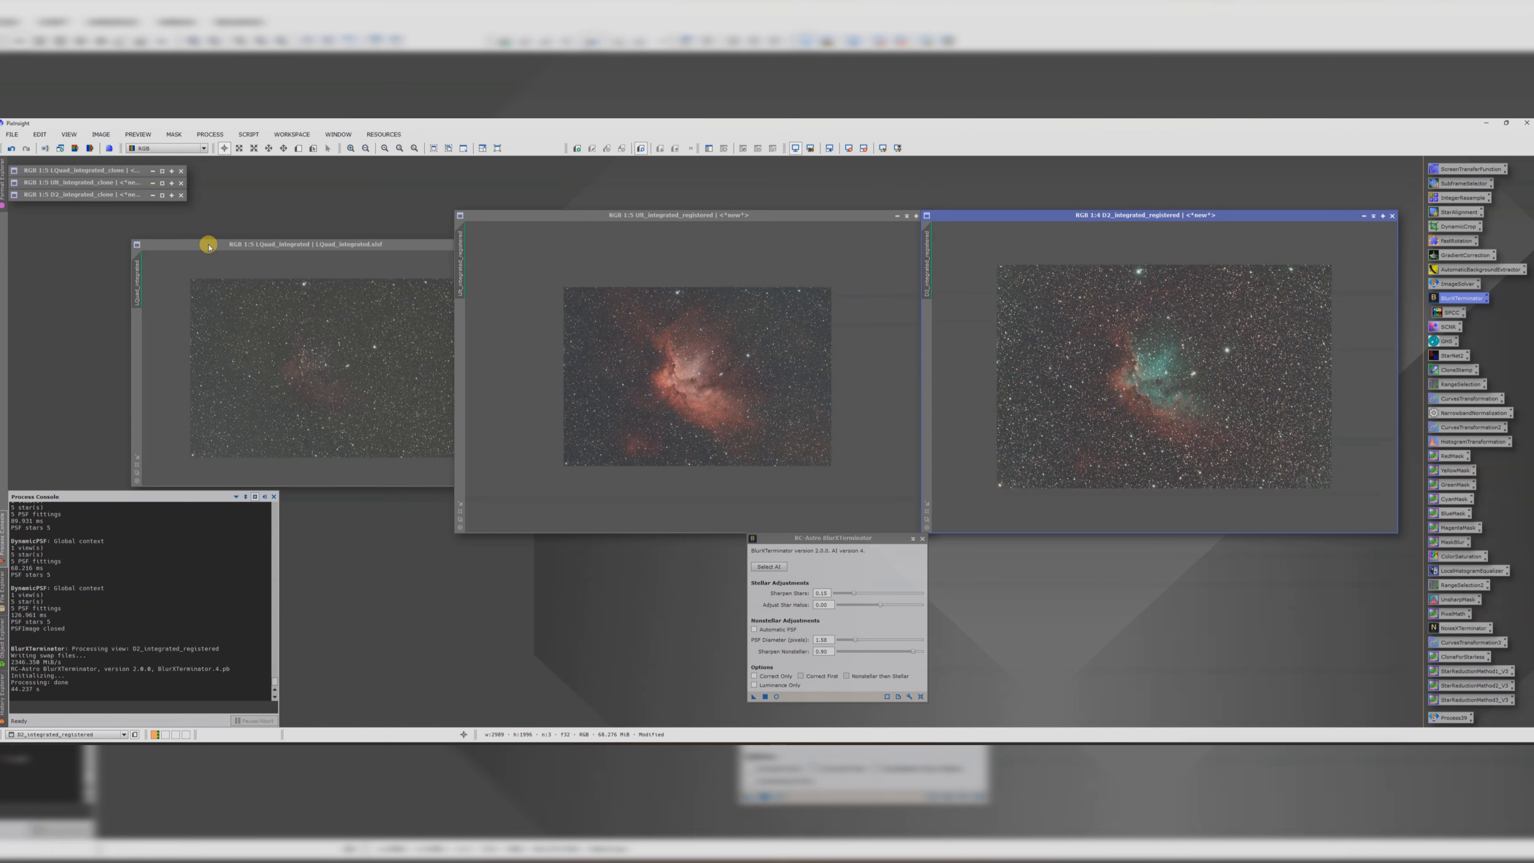
click(664, 315)
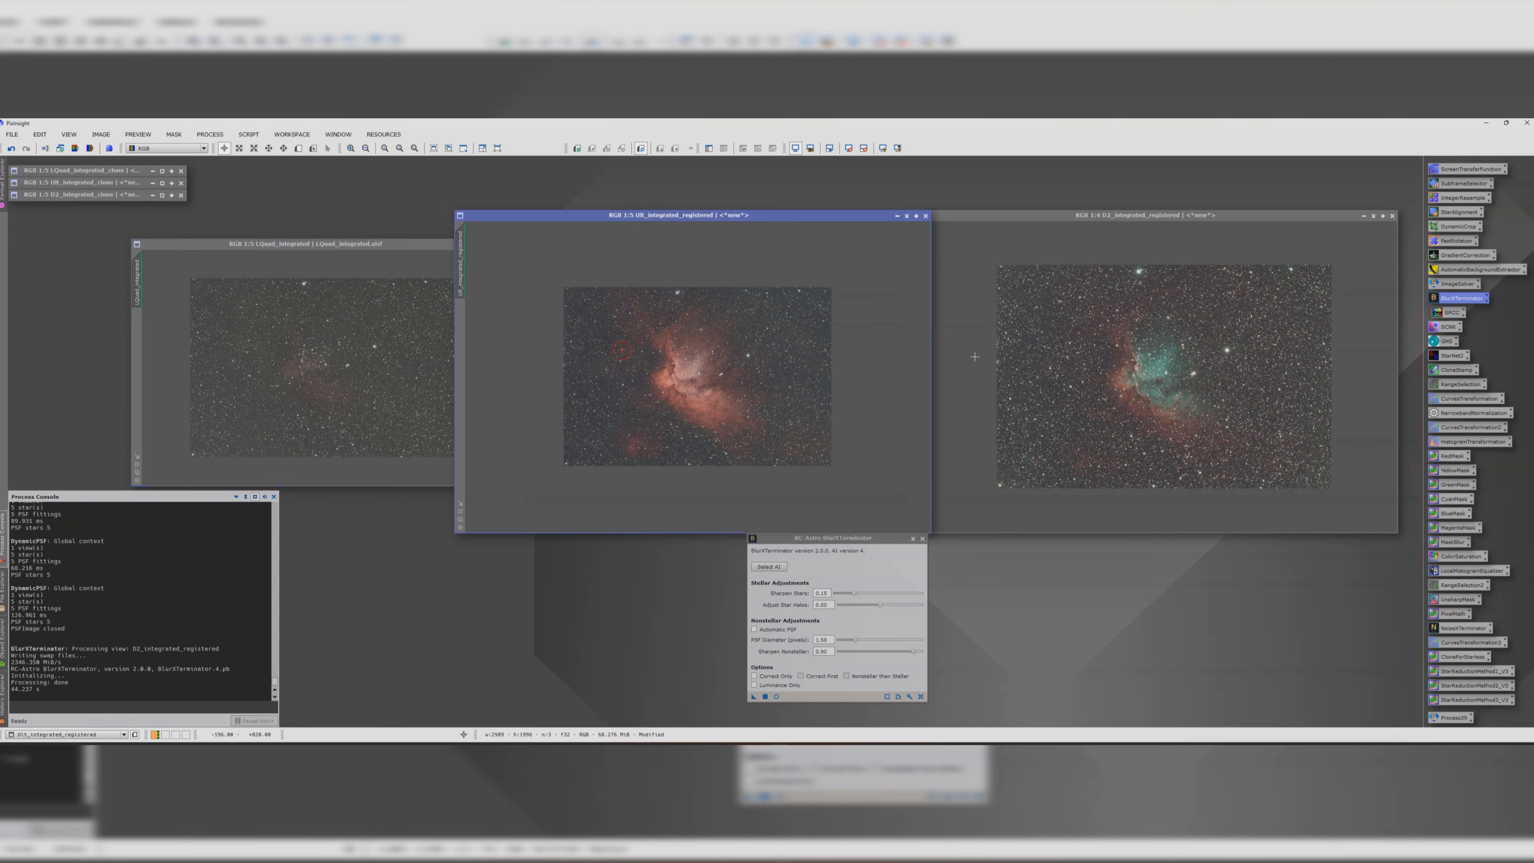
click(1041, 355)
click(377, 328)
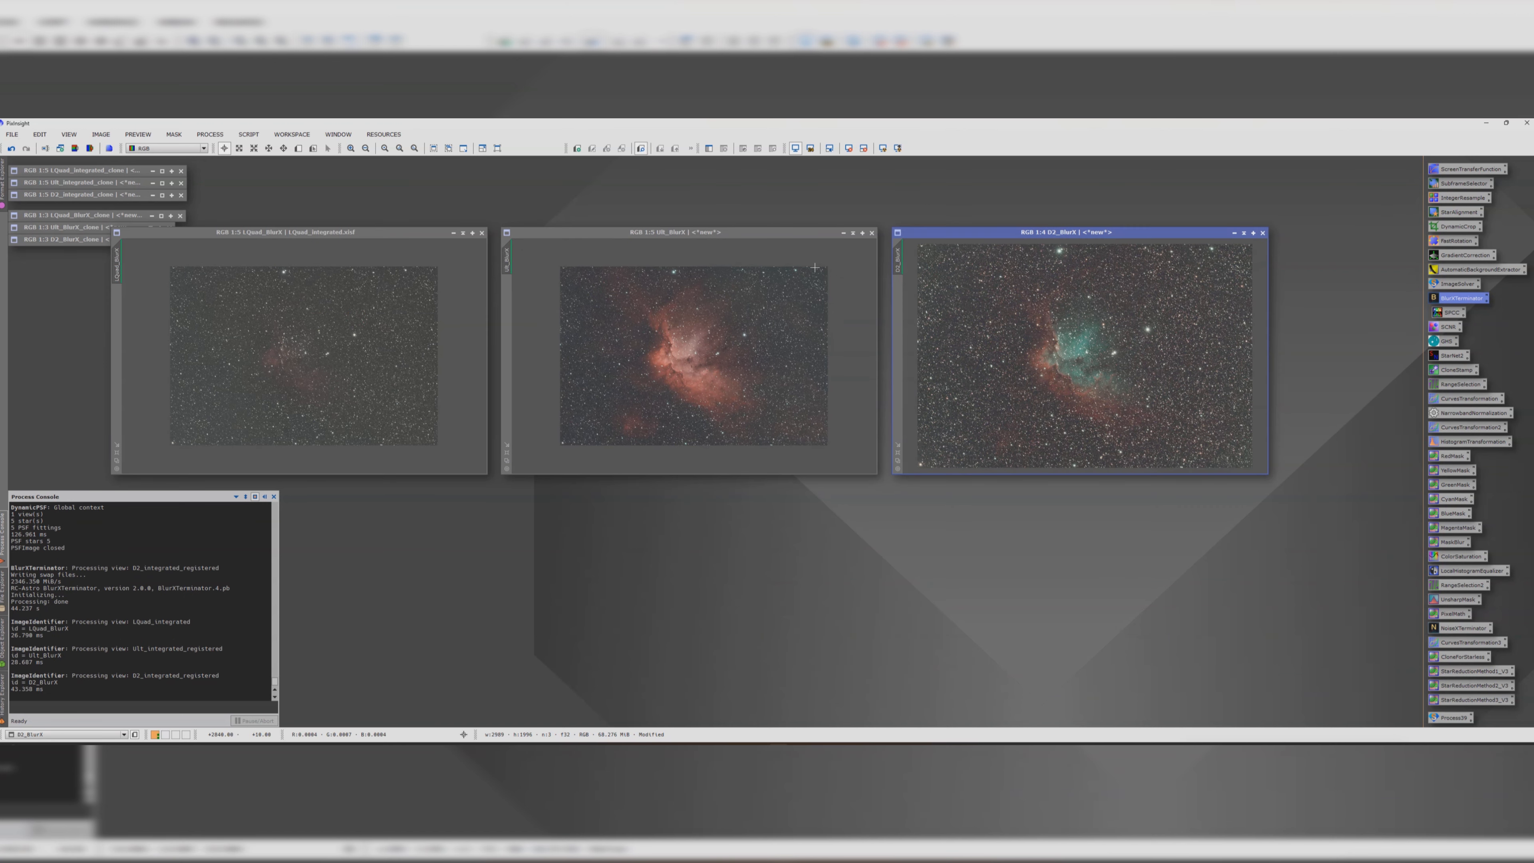
click(692, 232)
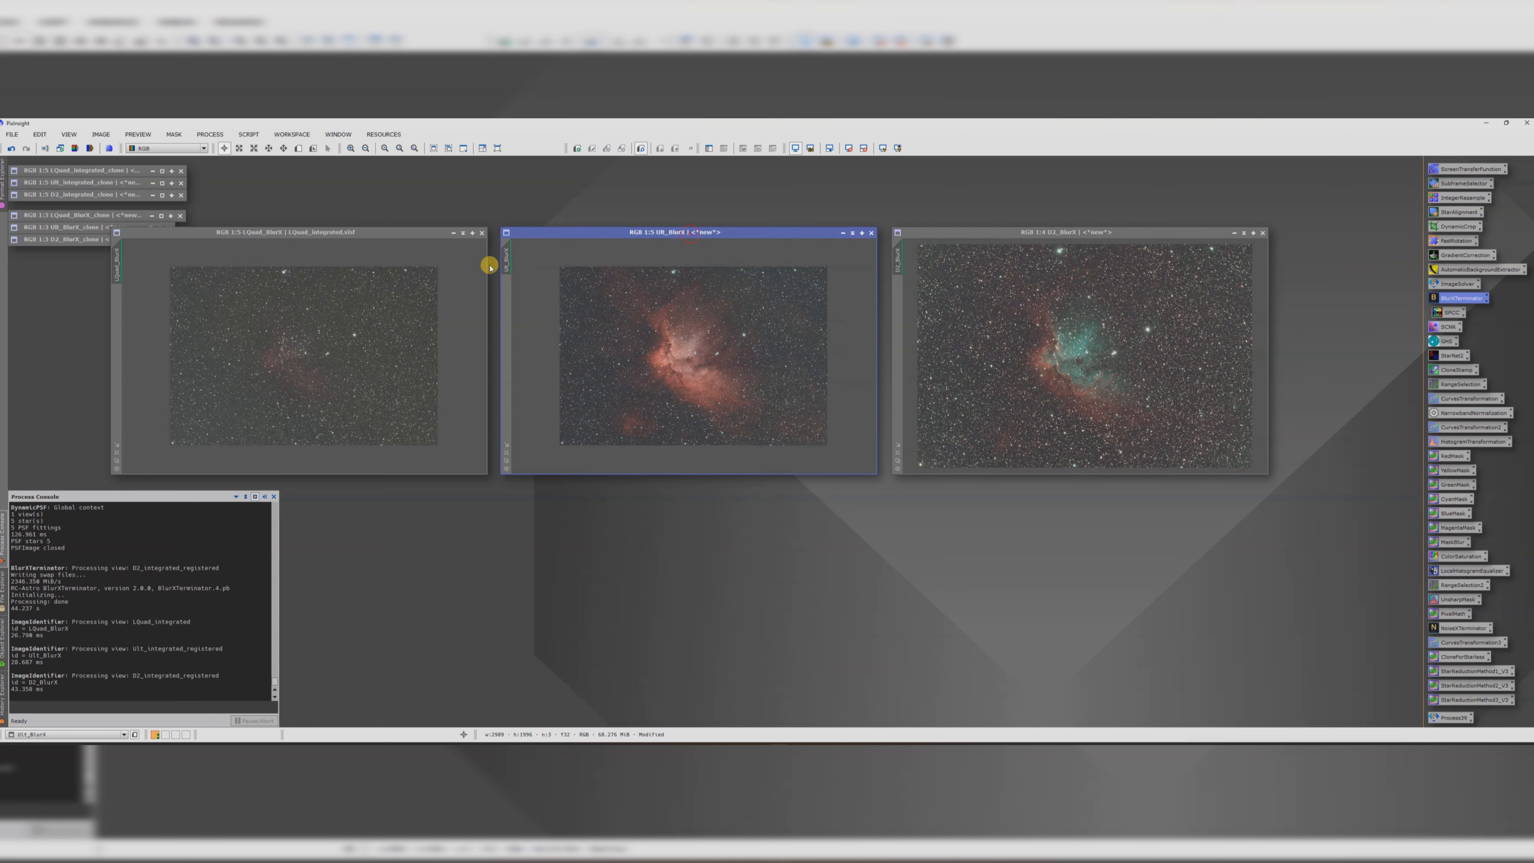
double_click(507, 258)
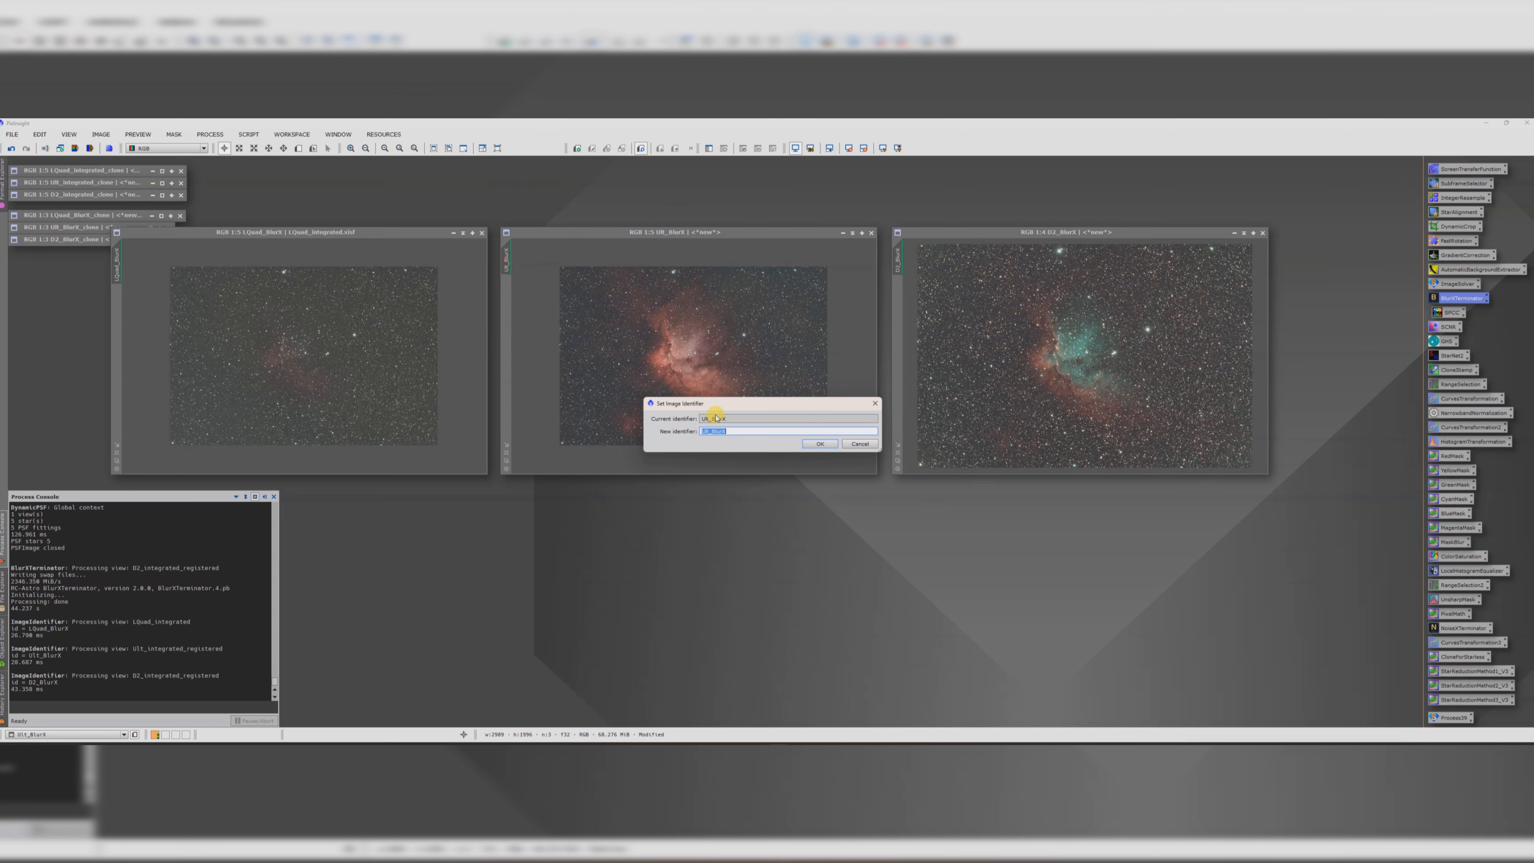
click(810, 442)
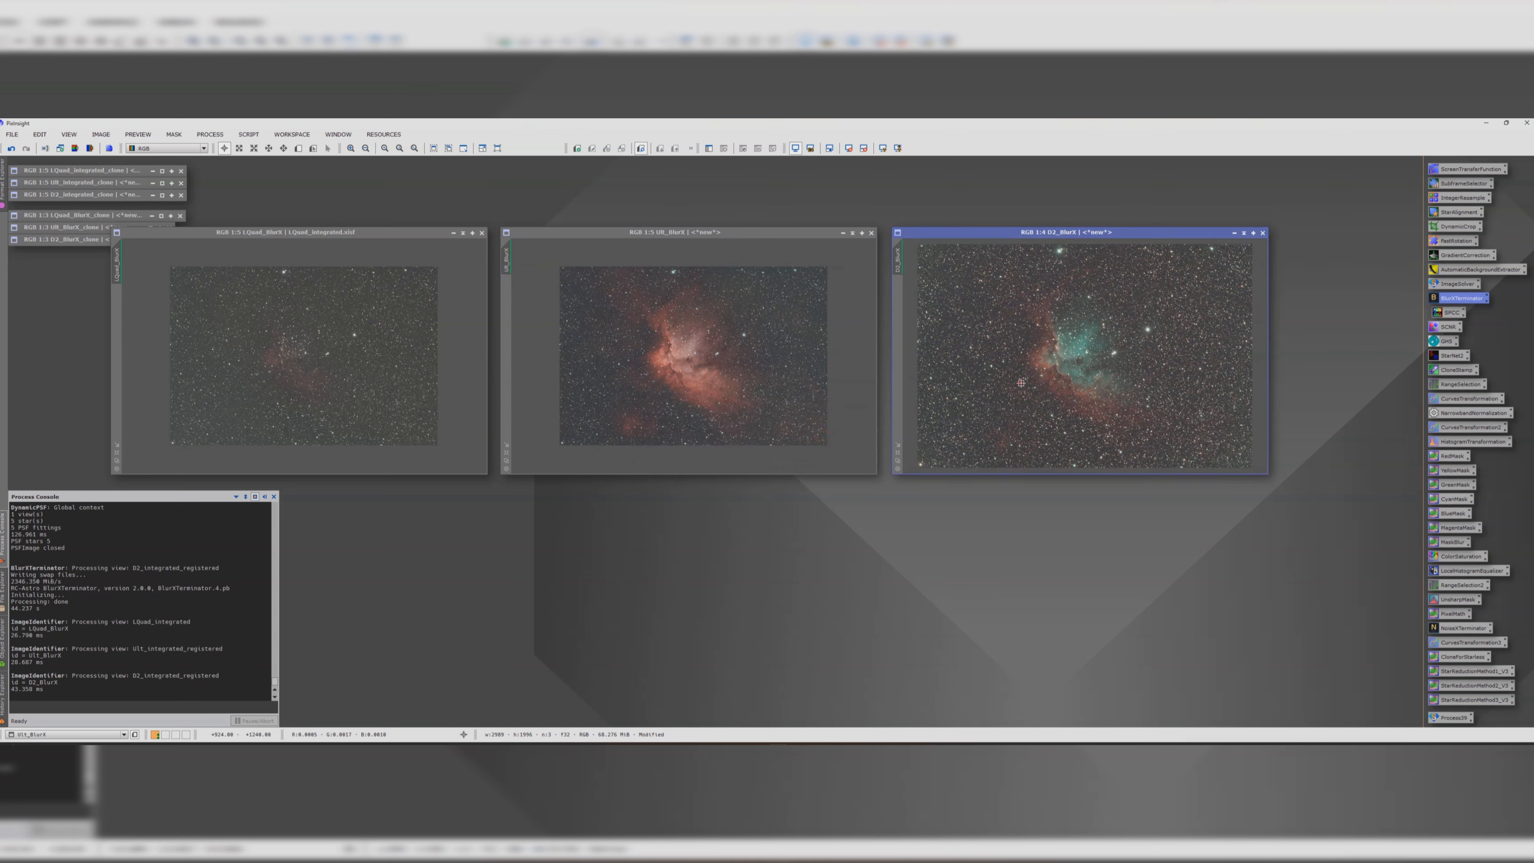
- Open SpectrophotometricColorCalibration and draw a background preview about 35 × 35 pixels on a dark patch of LQuad_BlurX
double_click(1450, 313)
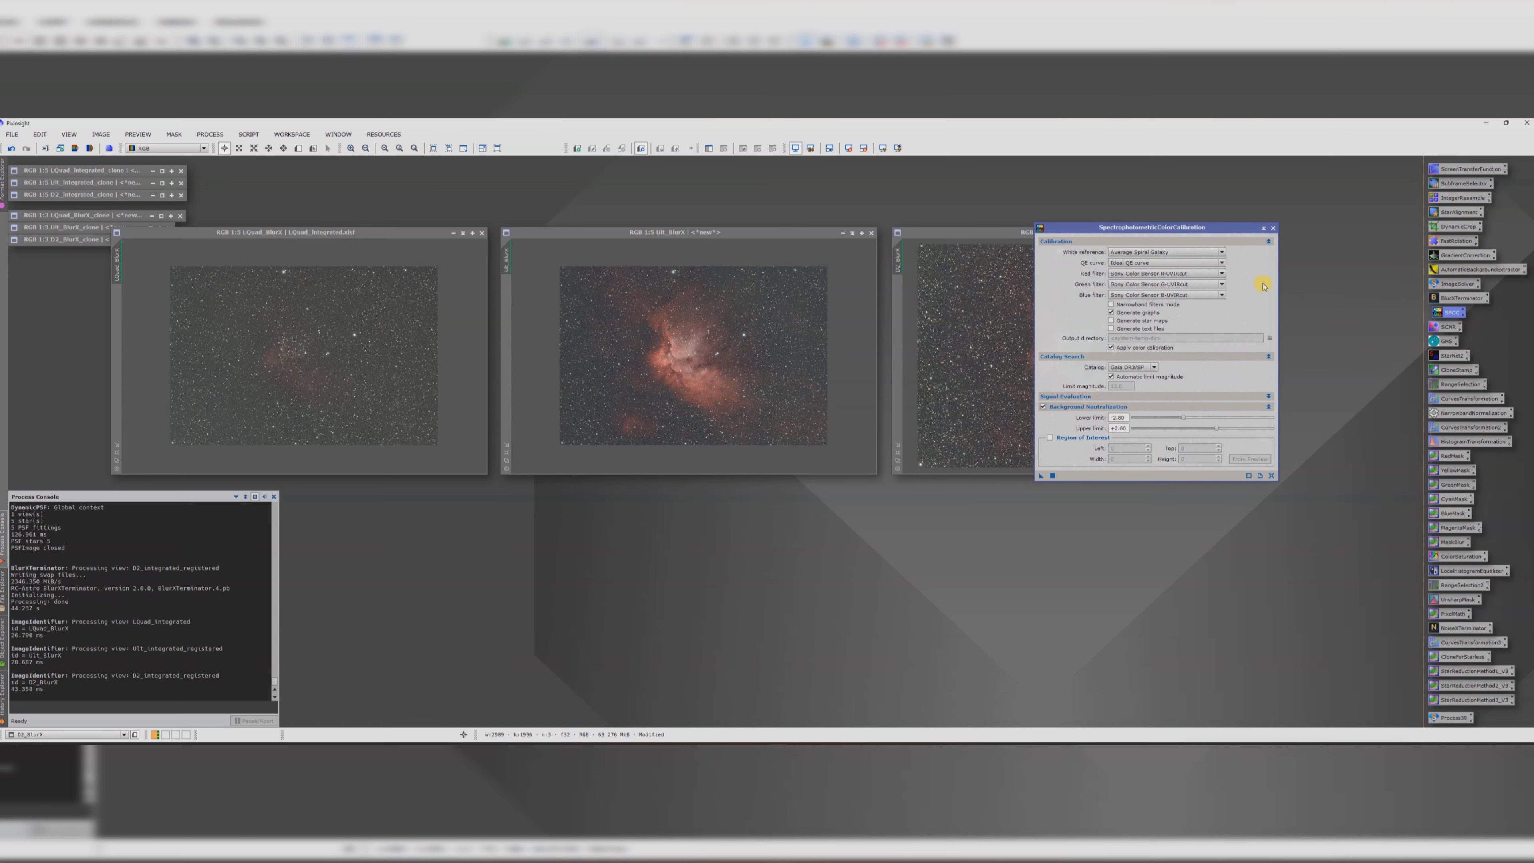
click(417, 233)
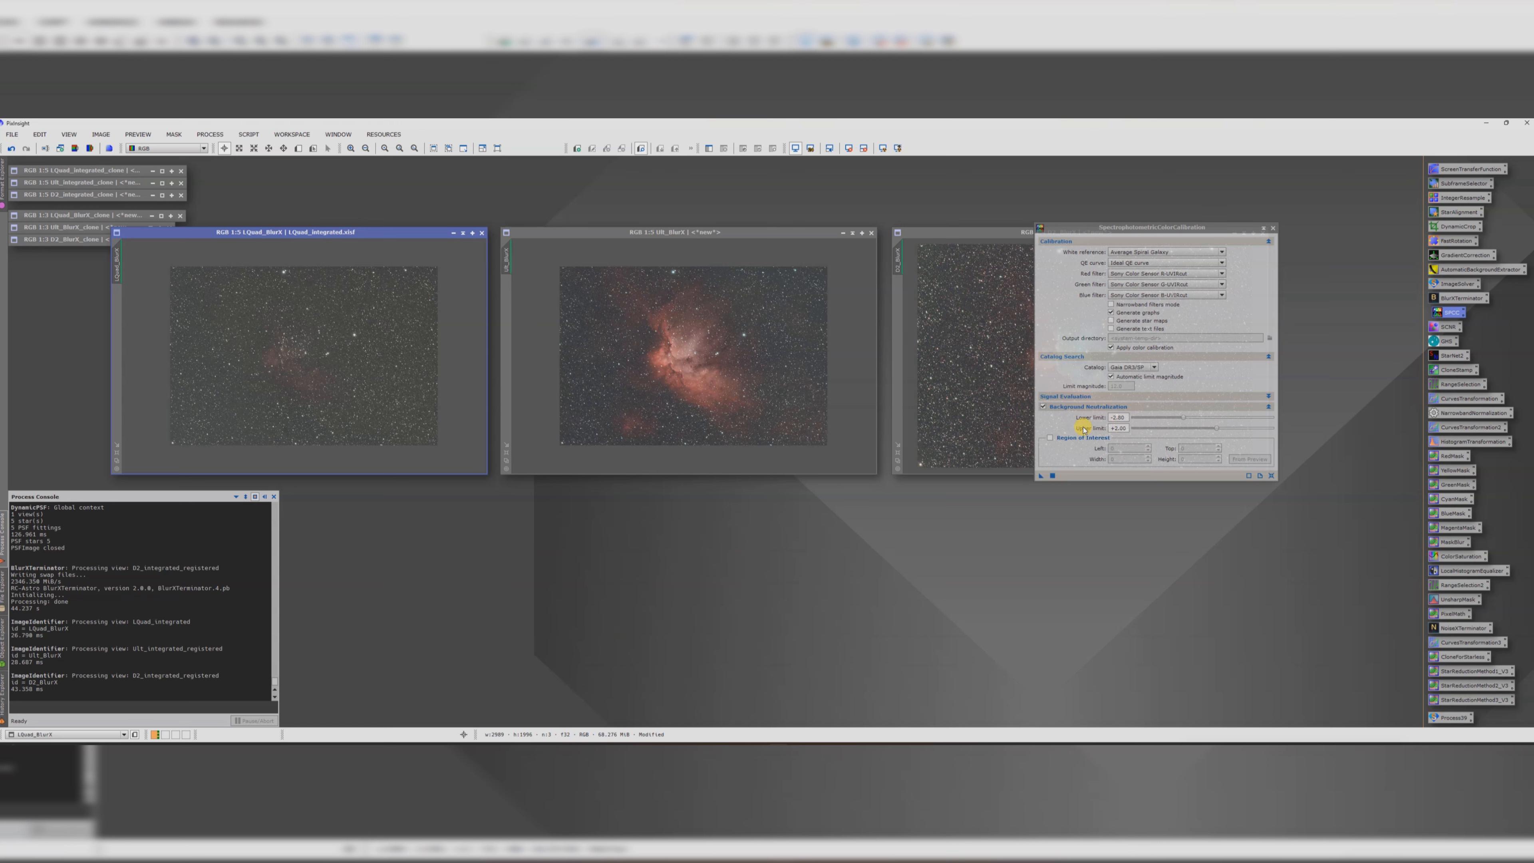
scroll(235, 335, up, 5)
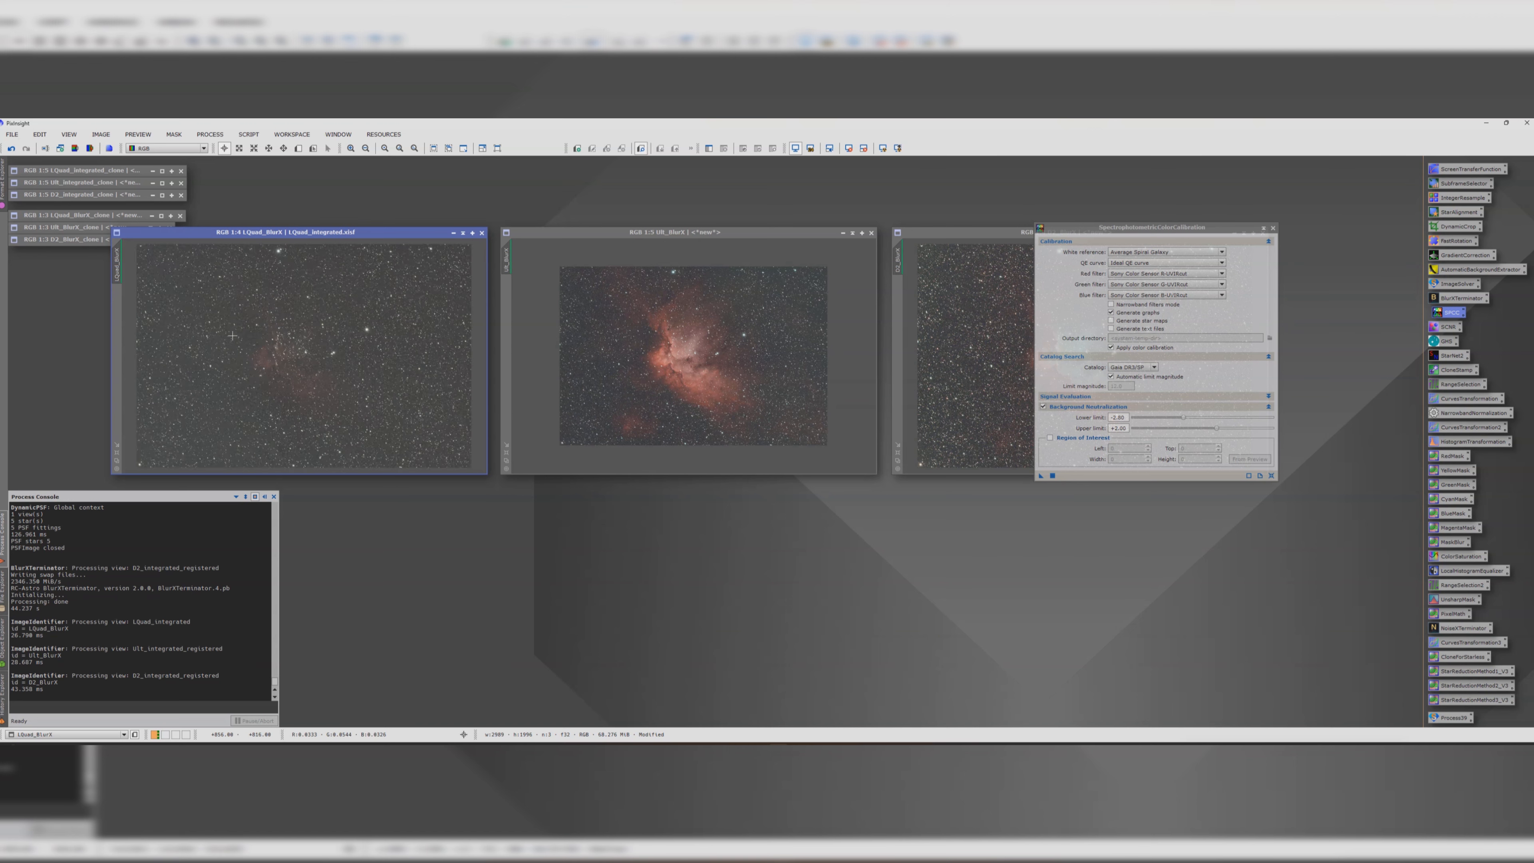
click(298, 148)
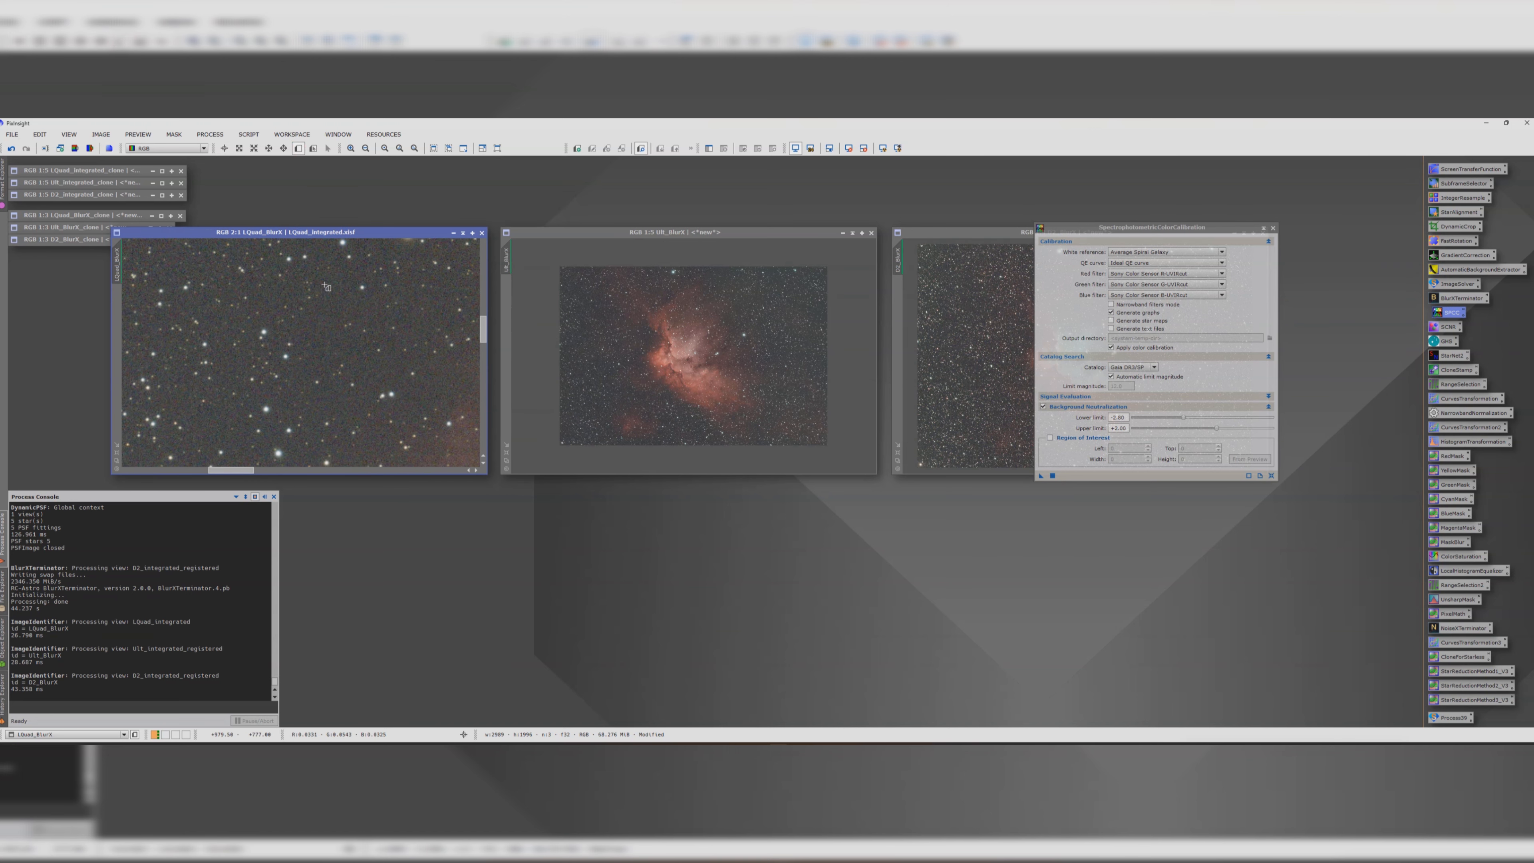
drag(325, 285, 356, 315)
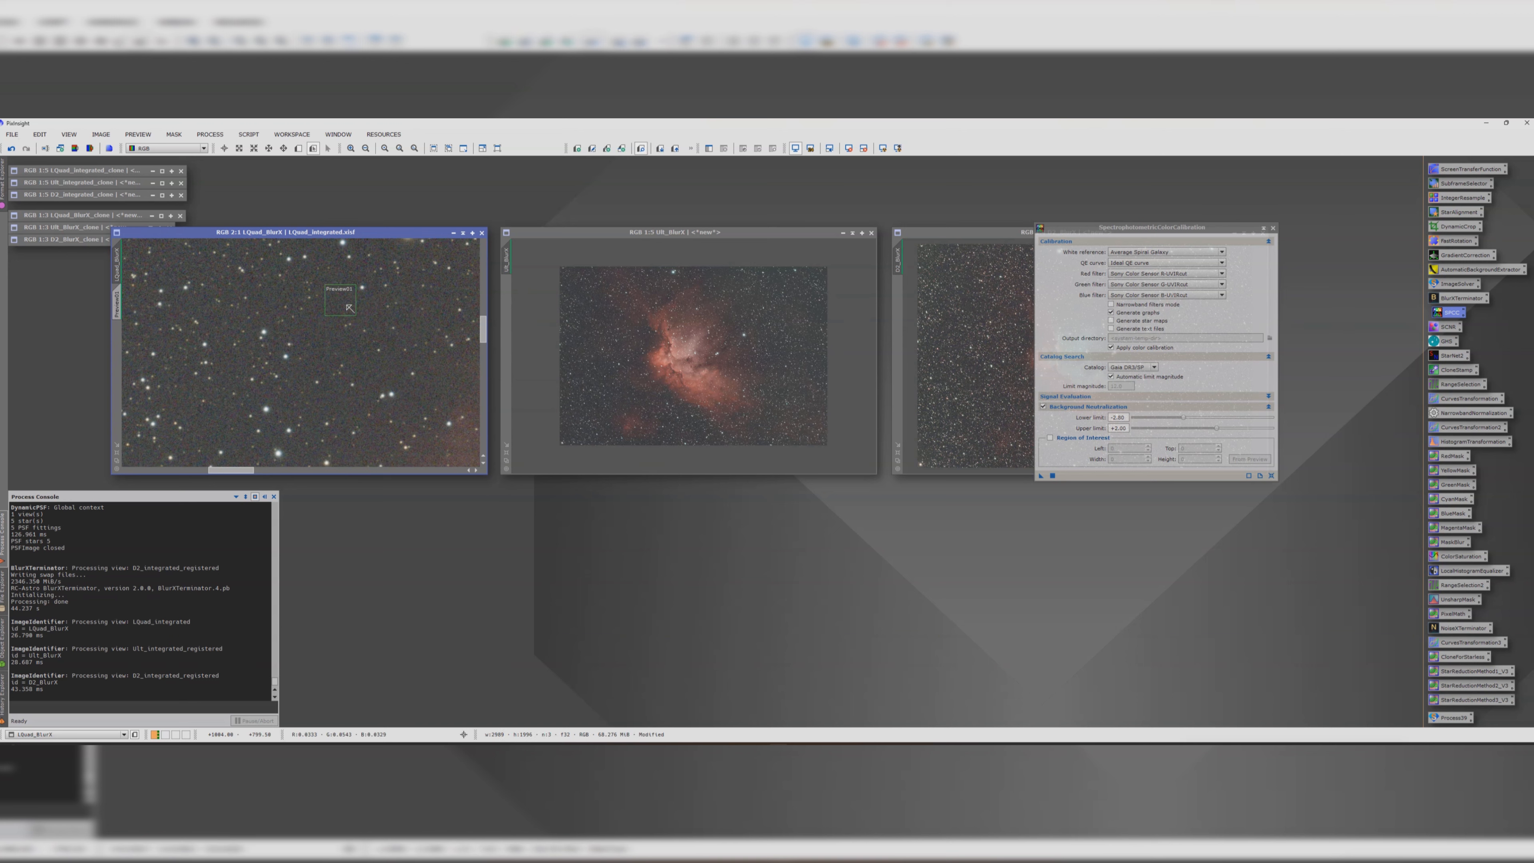
- Use the LQuad_BlurX preview as the background neutralization region of interest, apply the color calibration to LQuad_BlurX and close the graphs
click(1050, 437)
click(1249, 458)
click(753, 424)
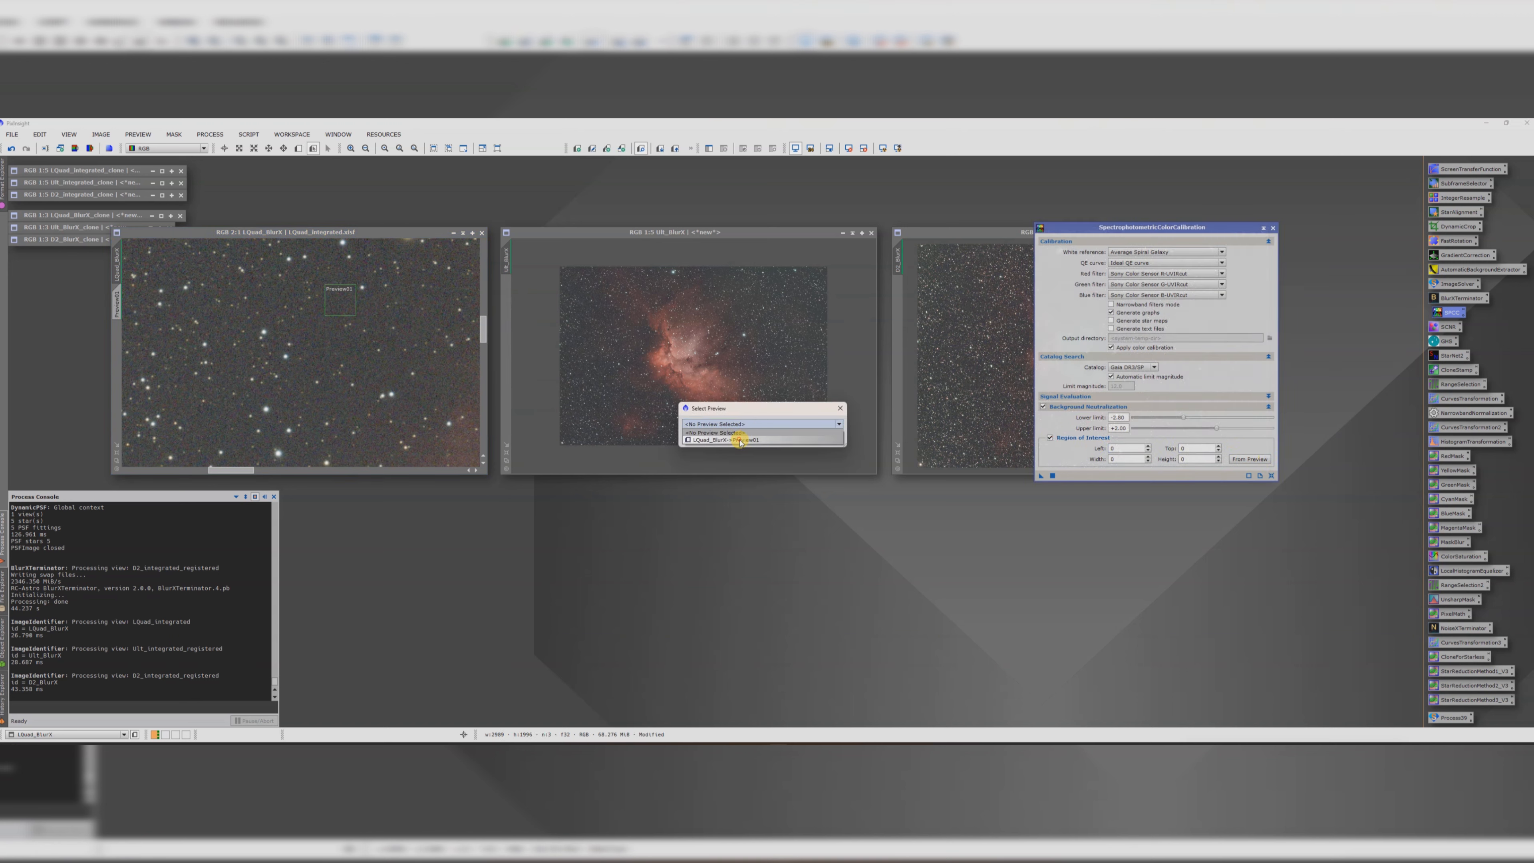
click(740, 440)
click(784, 440)
drag(1040, 475, 326, 366)
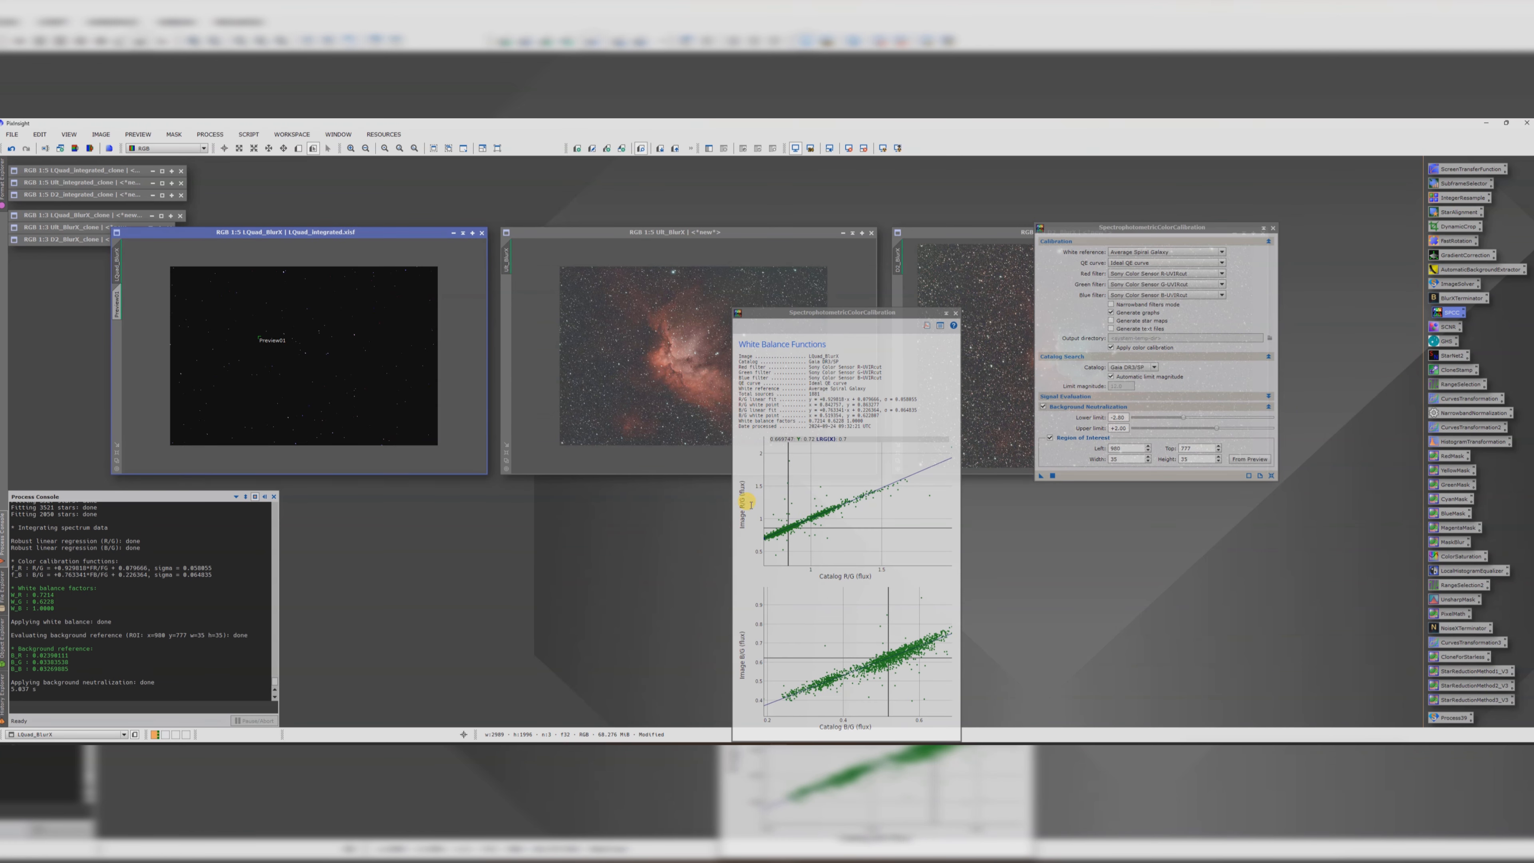
click(956, 313)
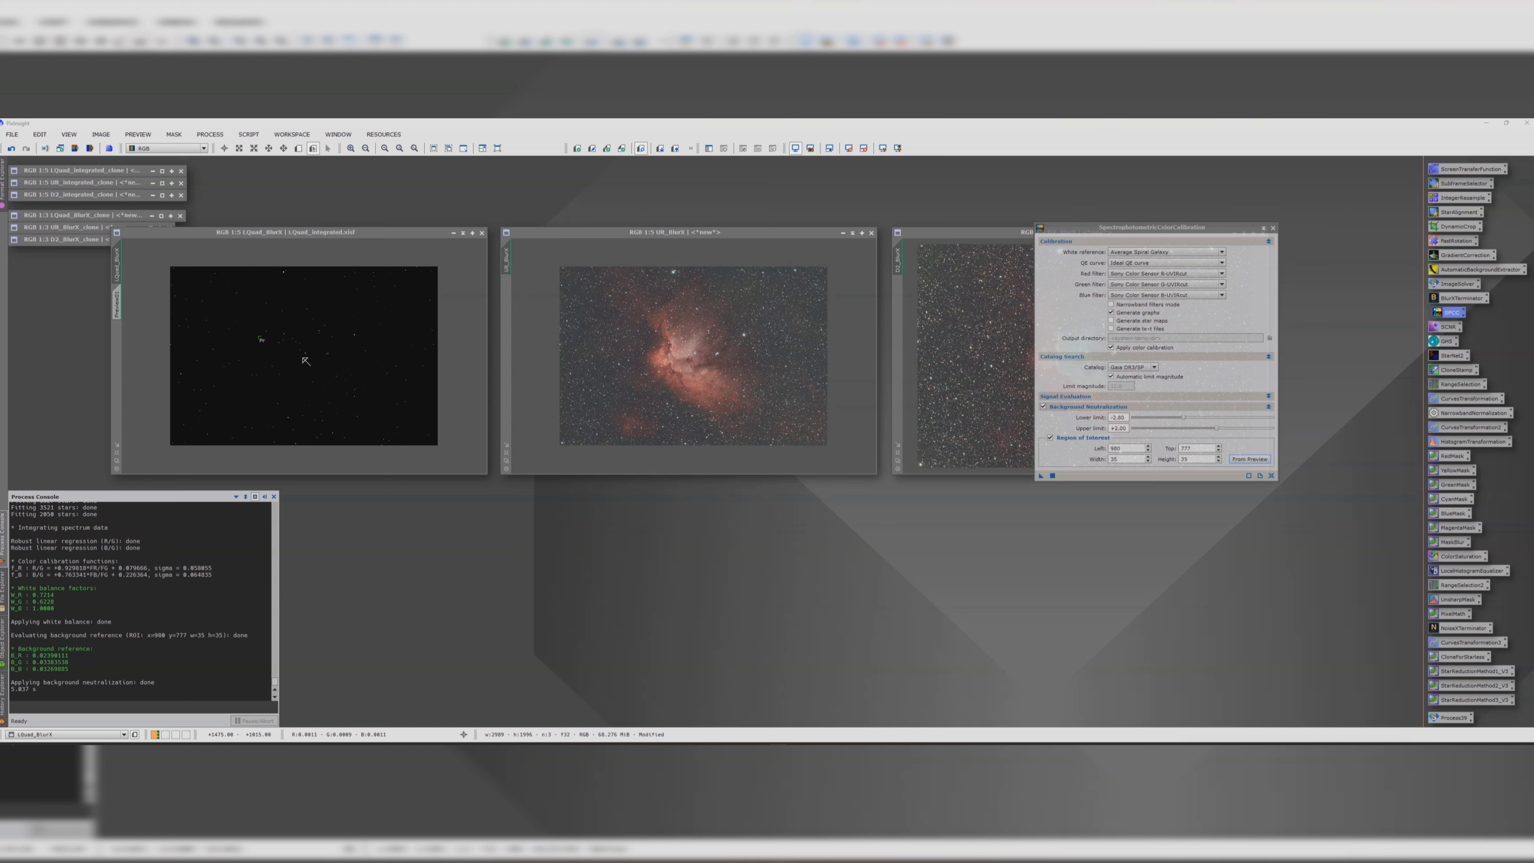
- Auto-stretch the display of LQuad_BlurX with ScreenTransferFunction, delete its background preview and close the stretch tool
double_click(1469, 169)
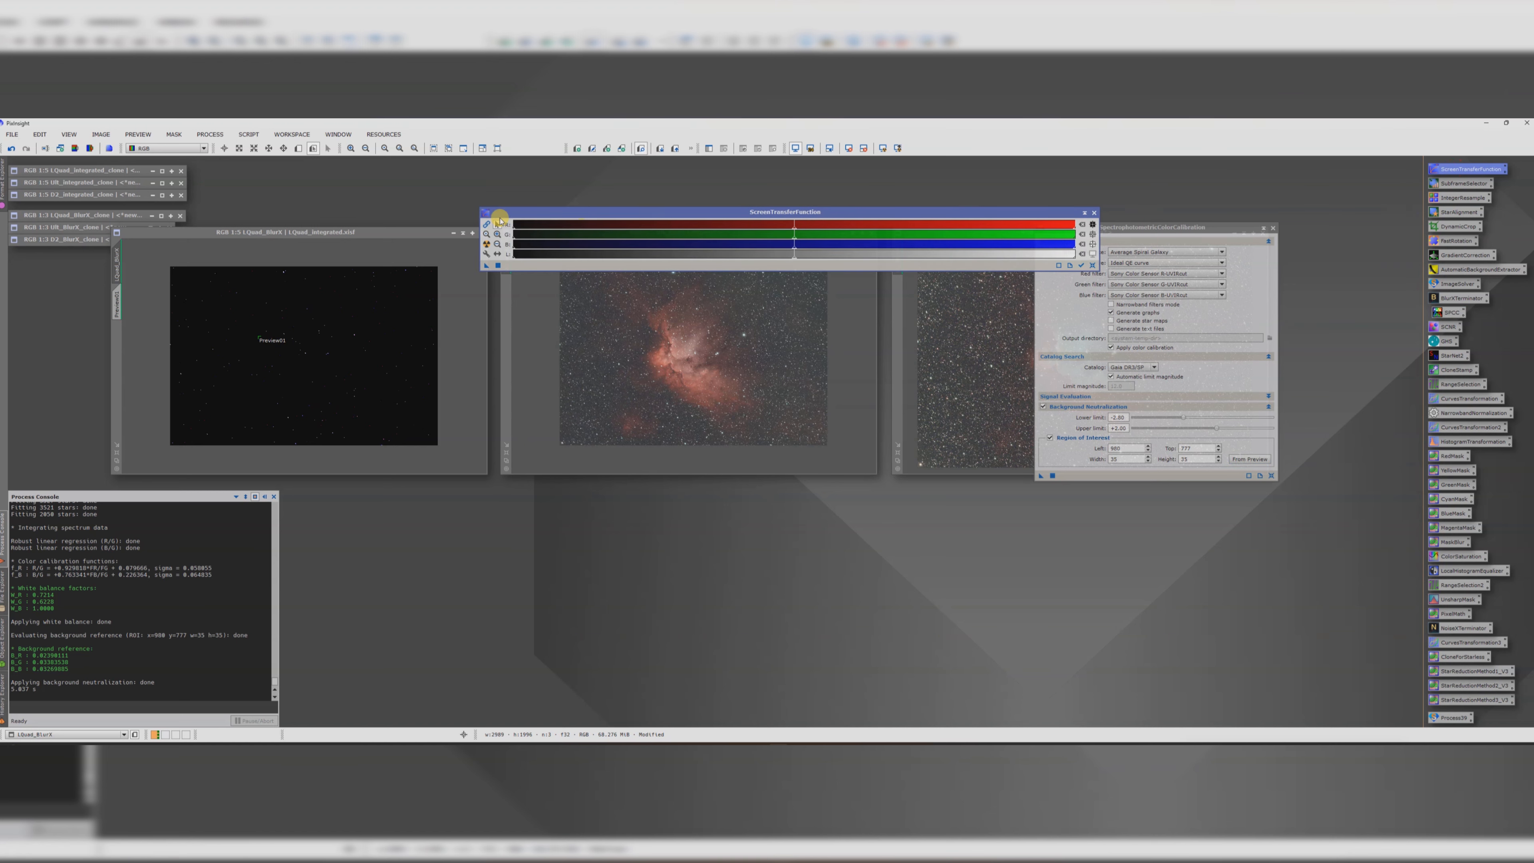
click(488, 245)
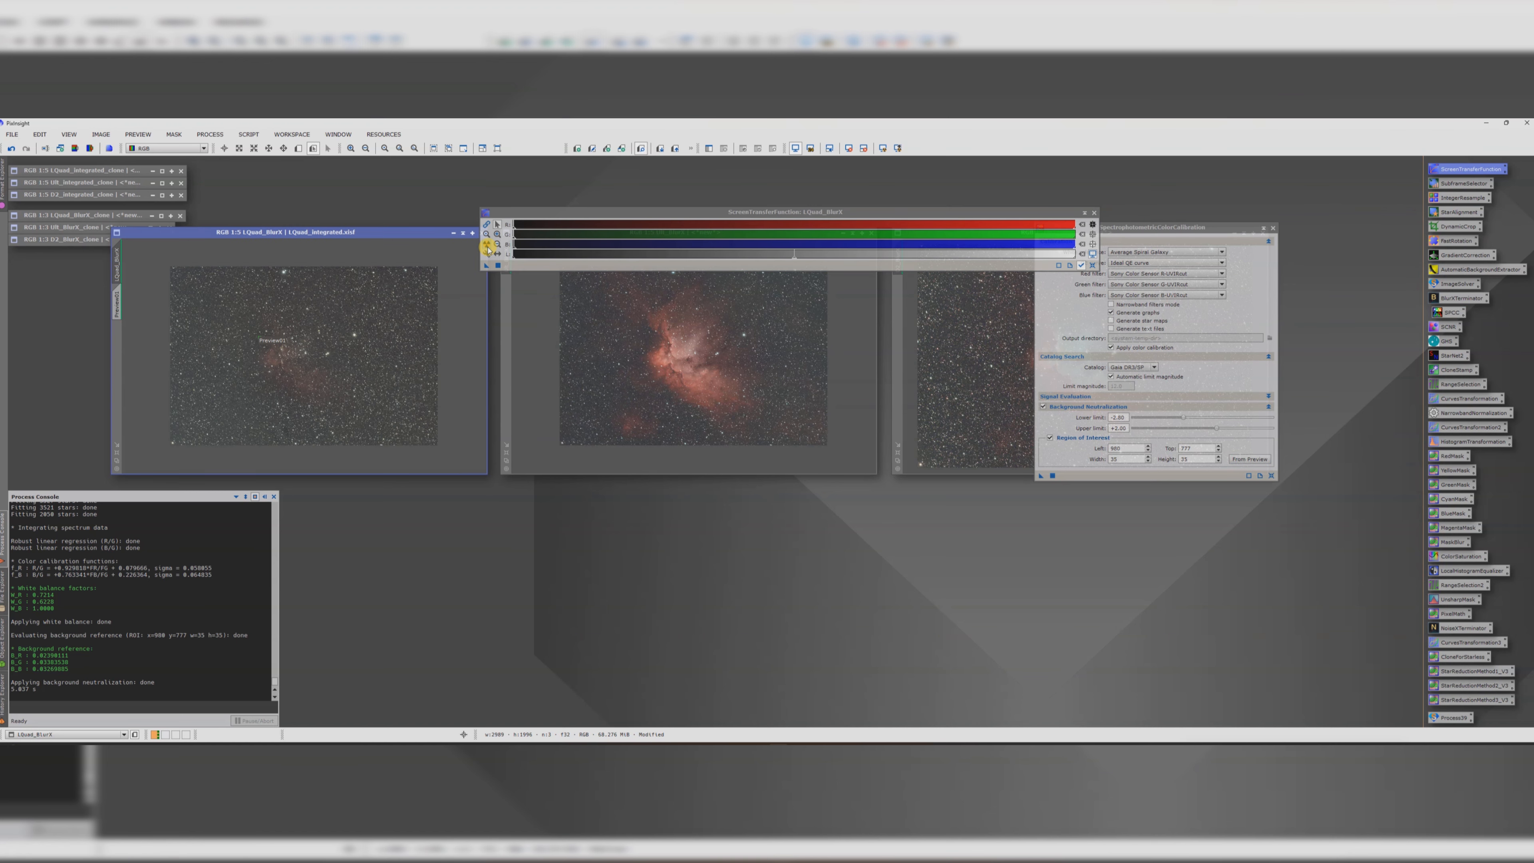
click(120, 300)
right_click(120, 305)
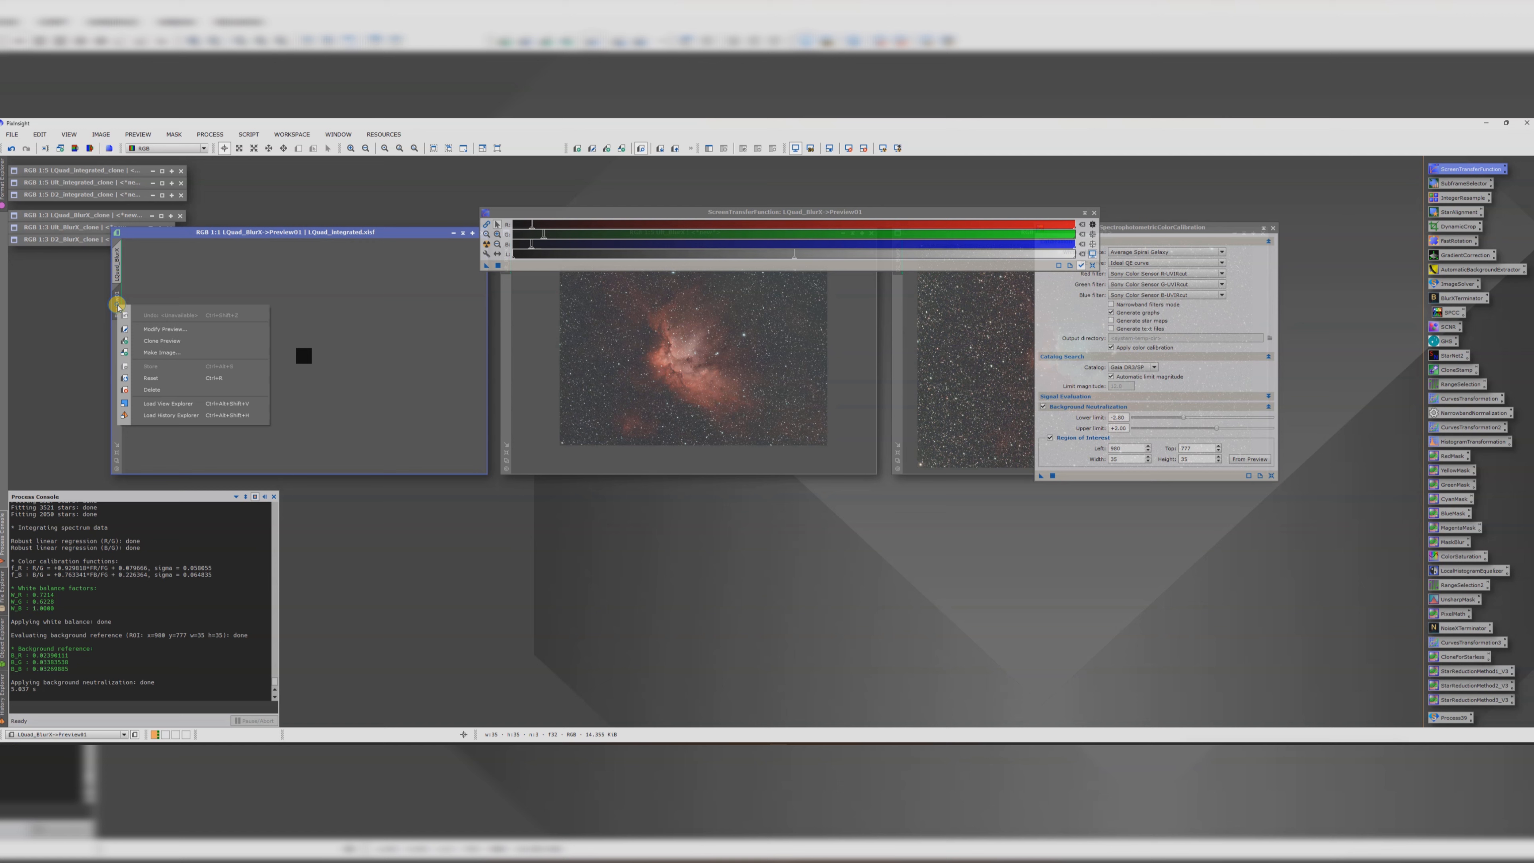
click(161, 389)
click(1093, 212)
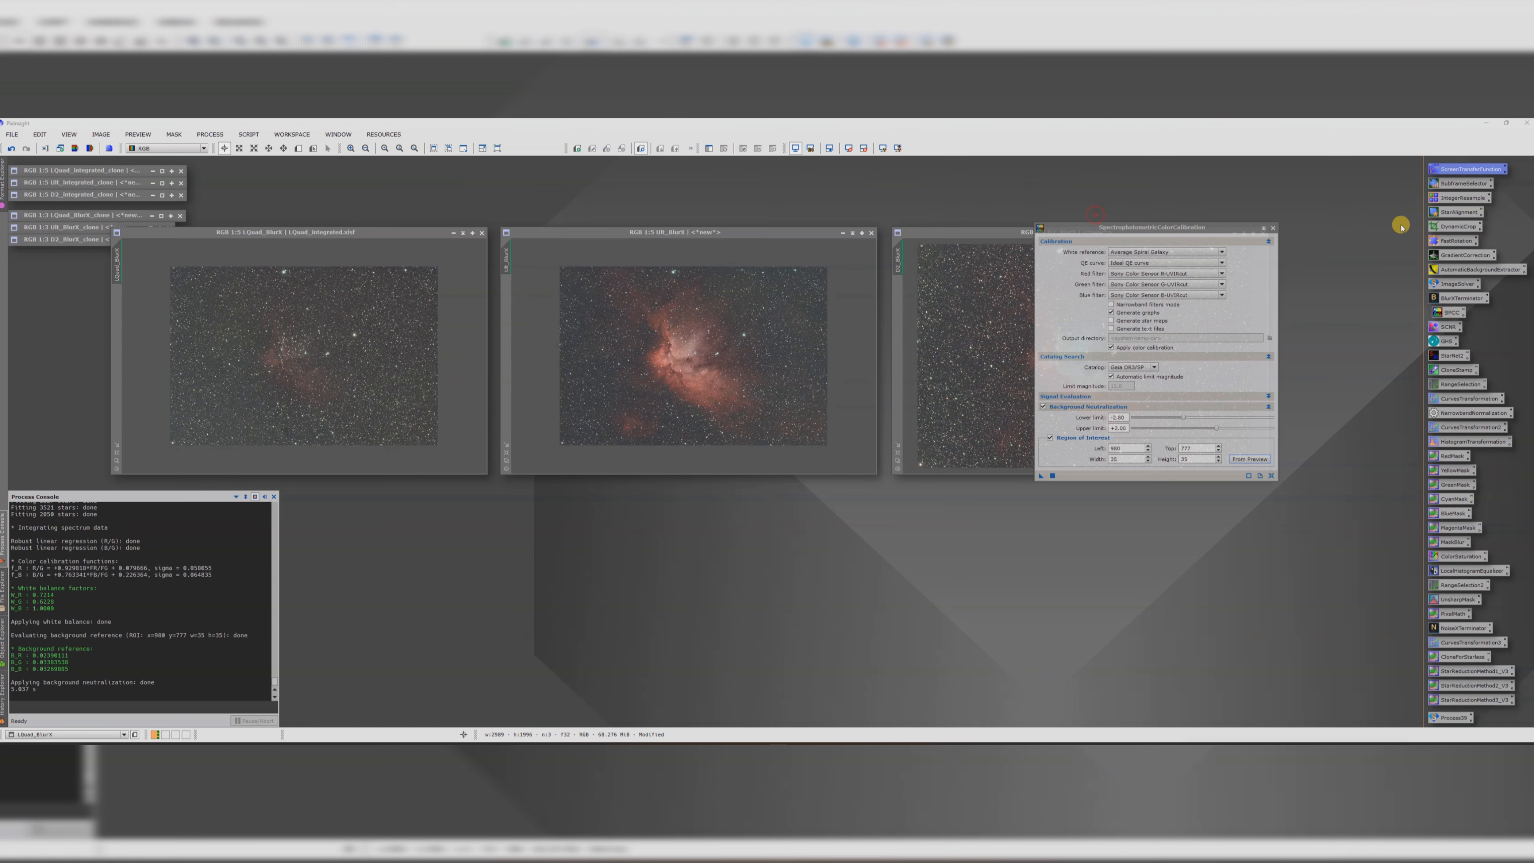
- Remove green from LQuad_BlurX with SCNR using Average Neutral protection, and close the tool
double_click(1448, 327)
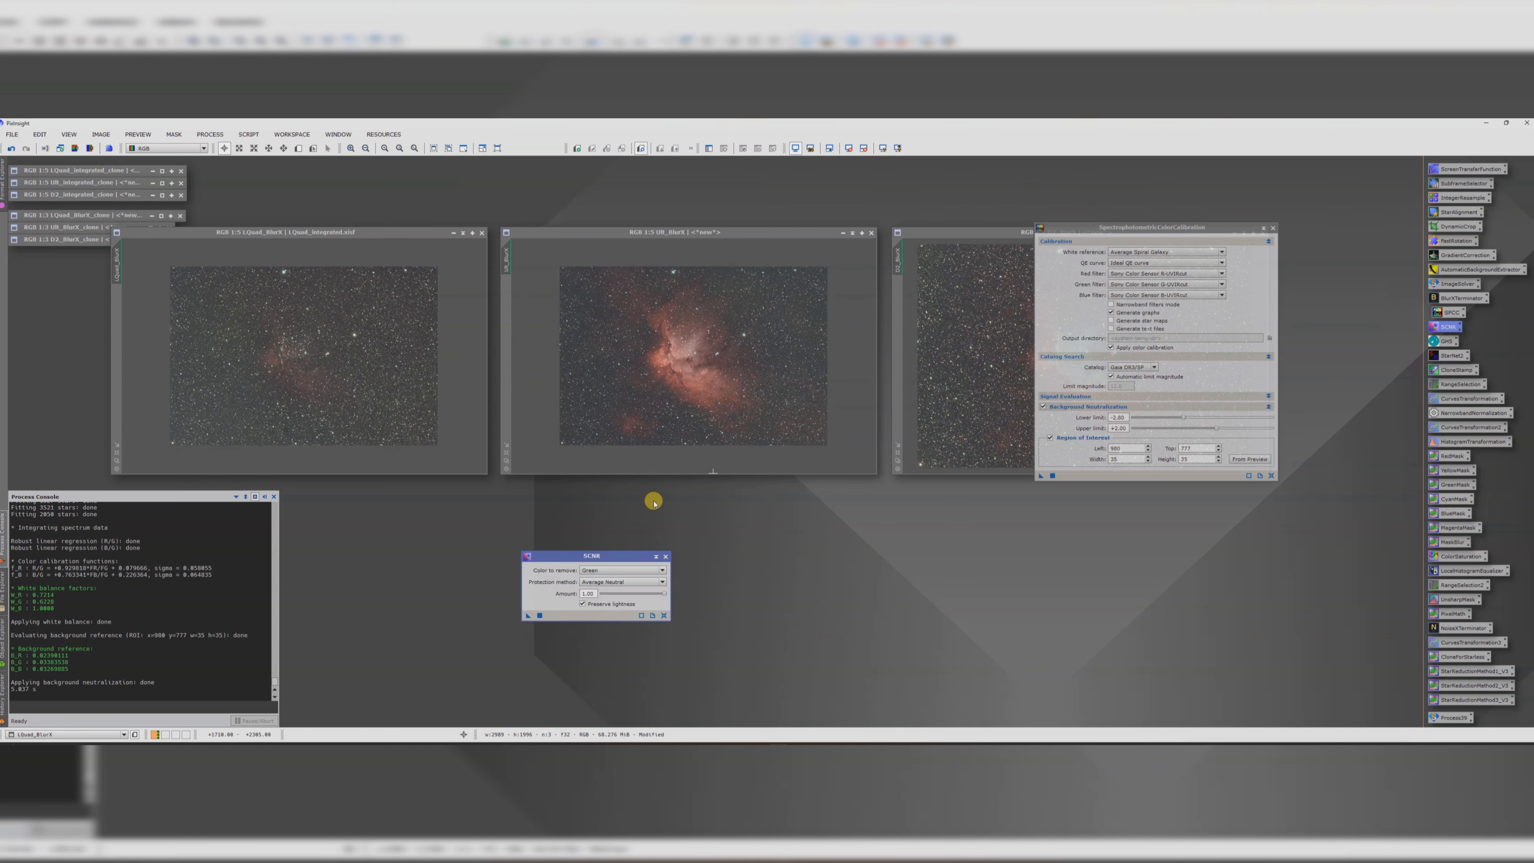
drag(528, 619, 287, 368)
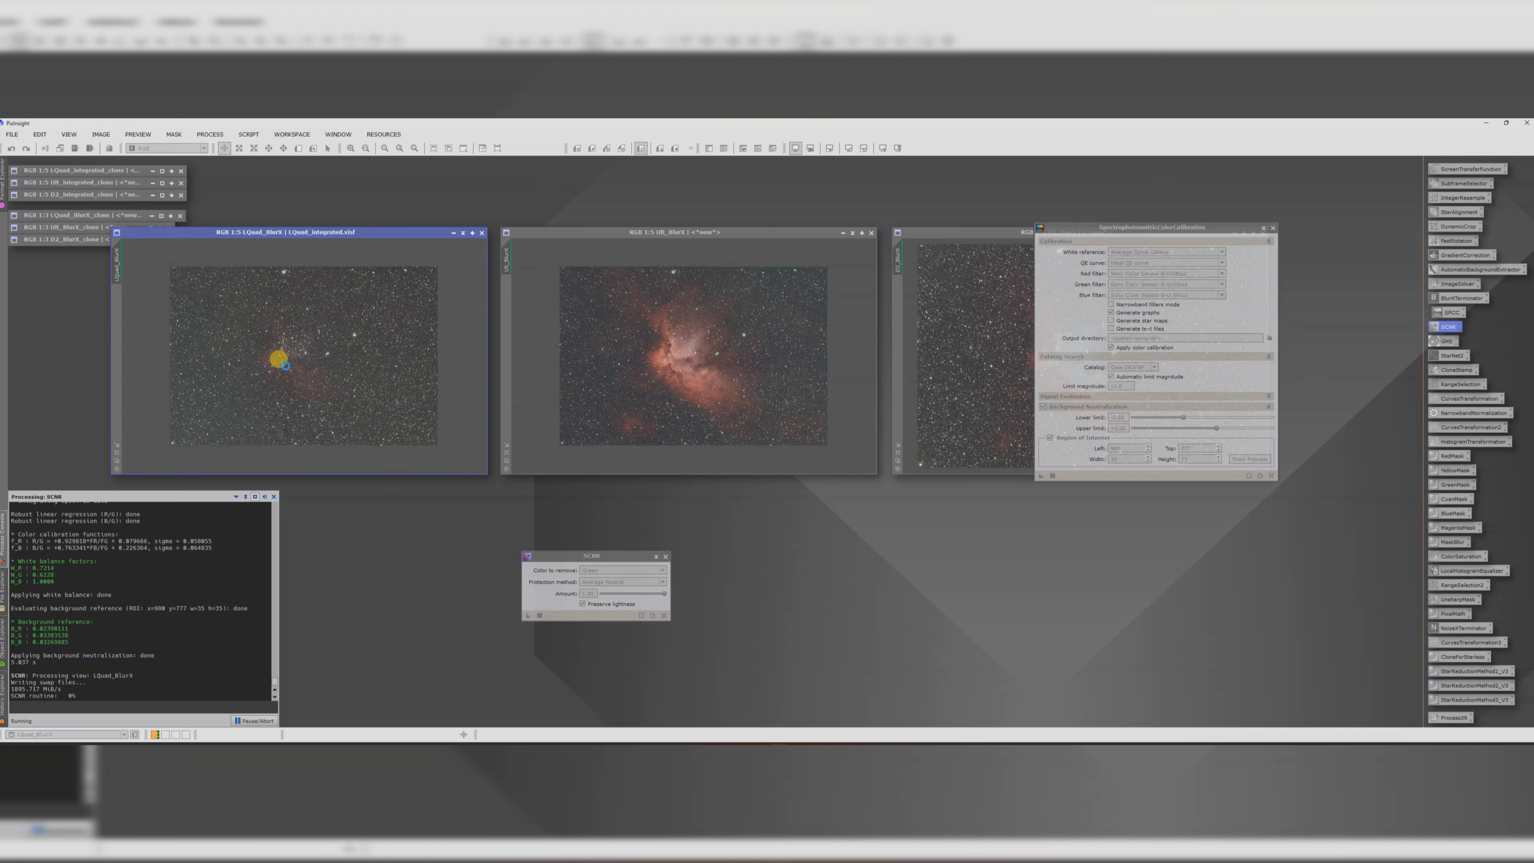
click(666, 556)
- Enable narrowband filters mode for the color calibration and draw a background preview about 27 × 55 pixels on a dark patch of Ult_BlurX
click(601, 234)
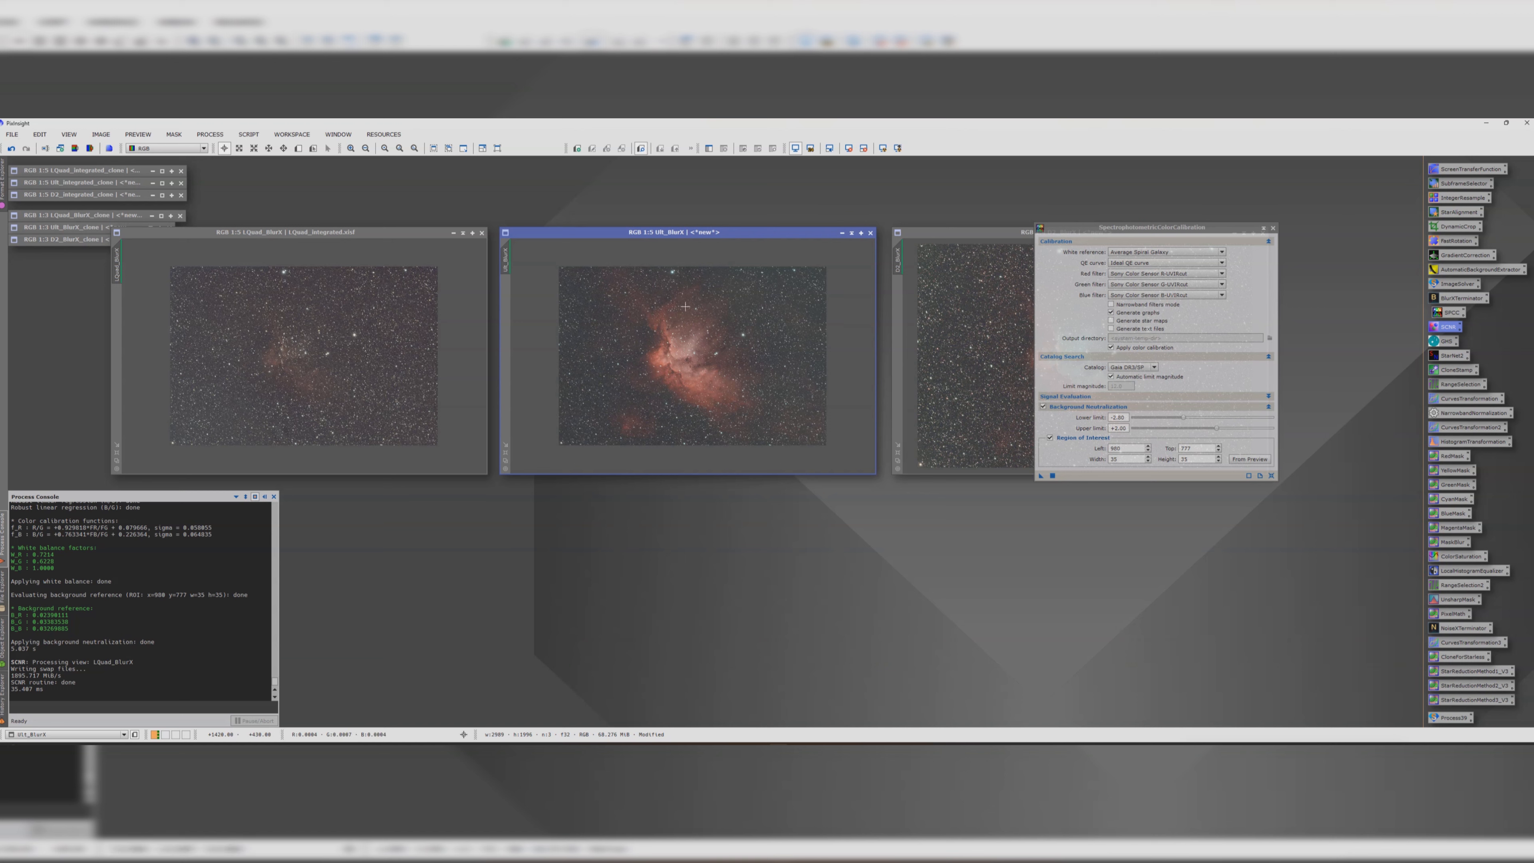
click(1111, 306)
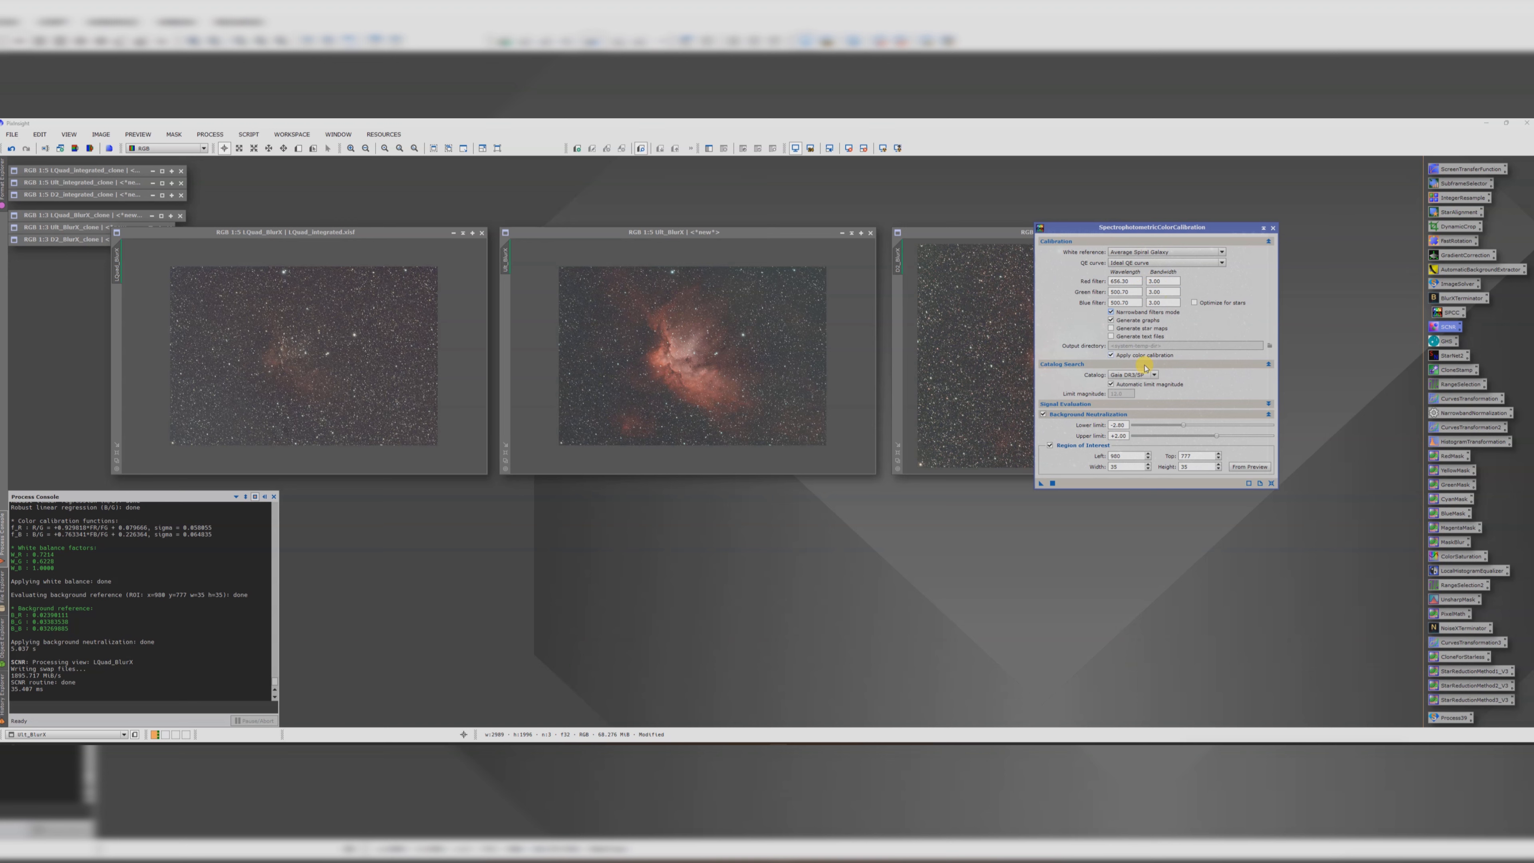
scroll(657, 348, up, 3)
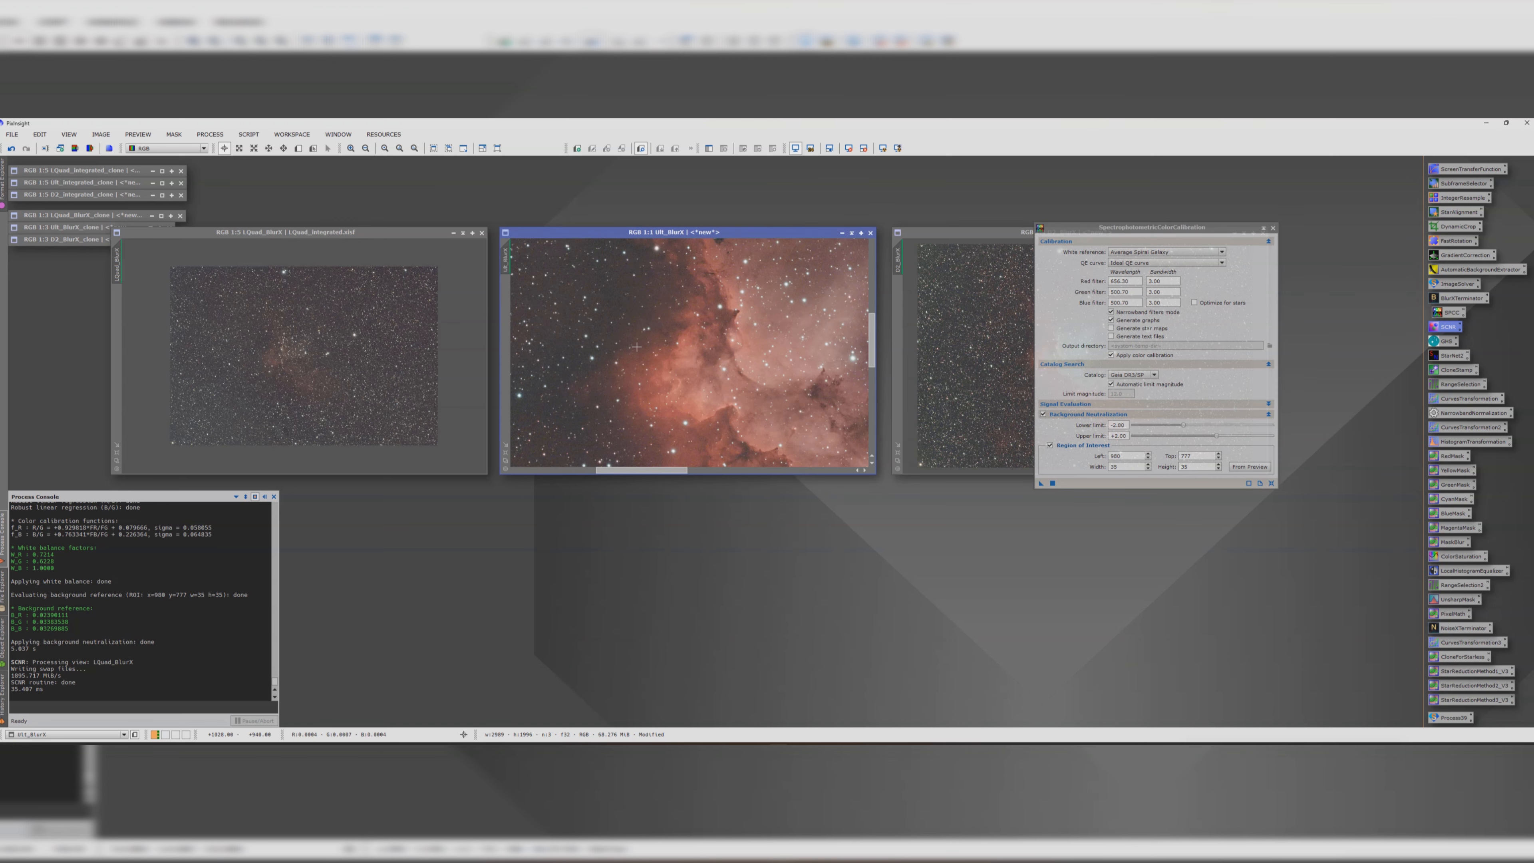
click(657, 469)
drag(656, 469, 611, 469)
scroll(602, 283, up, 2)
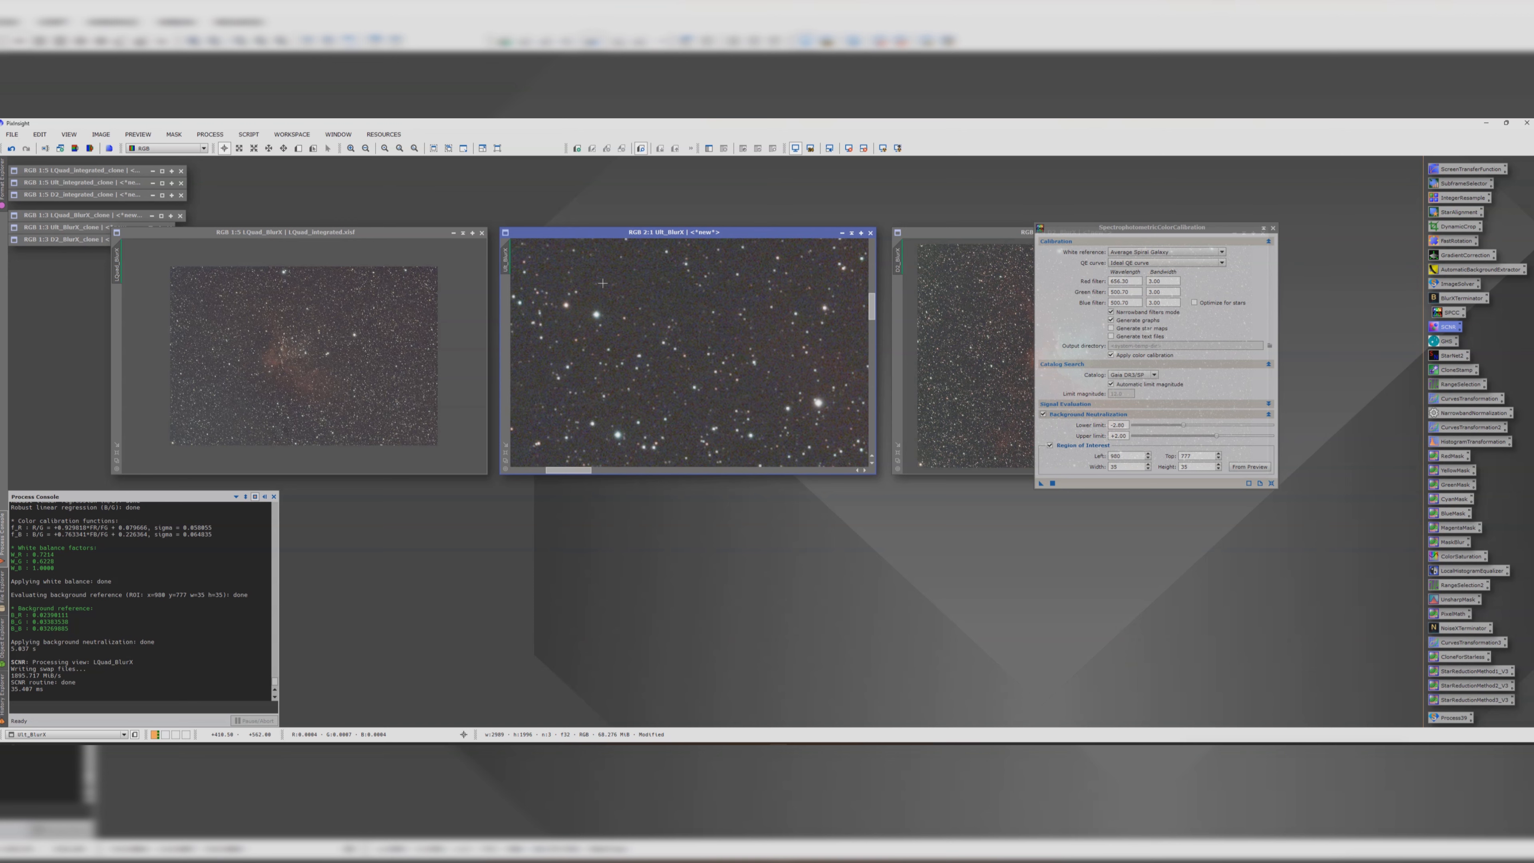
drag(872, 311, 873, 295)
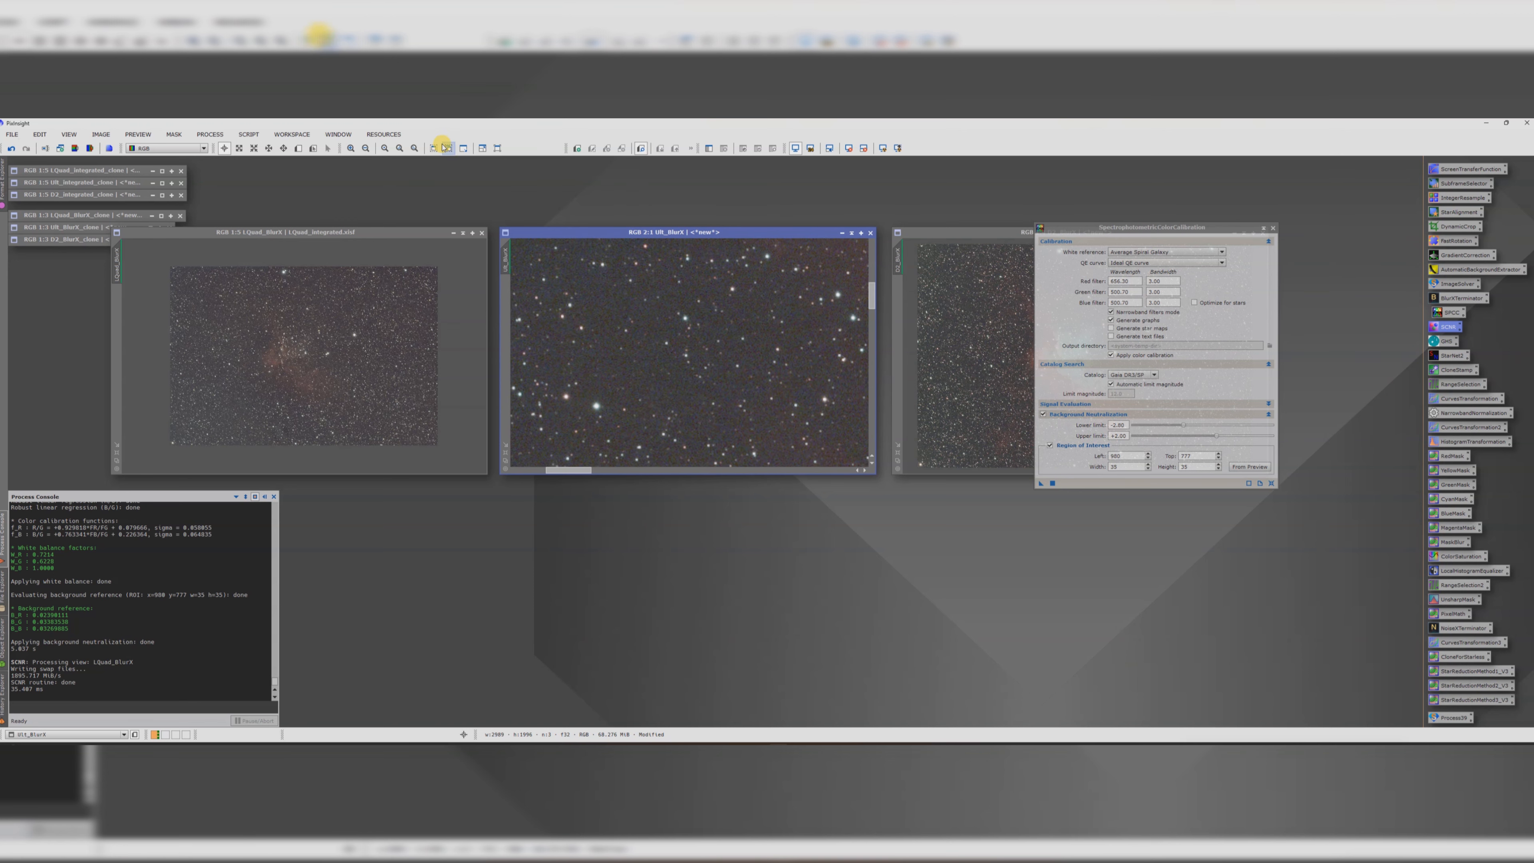
click(299, 150)
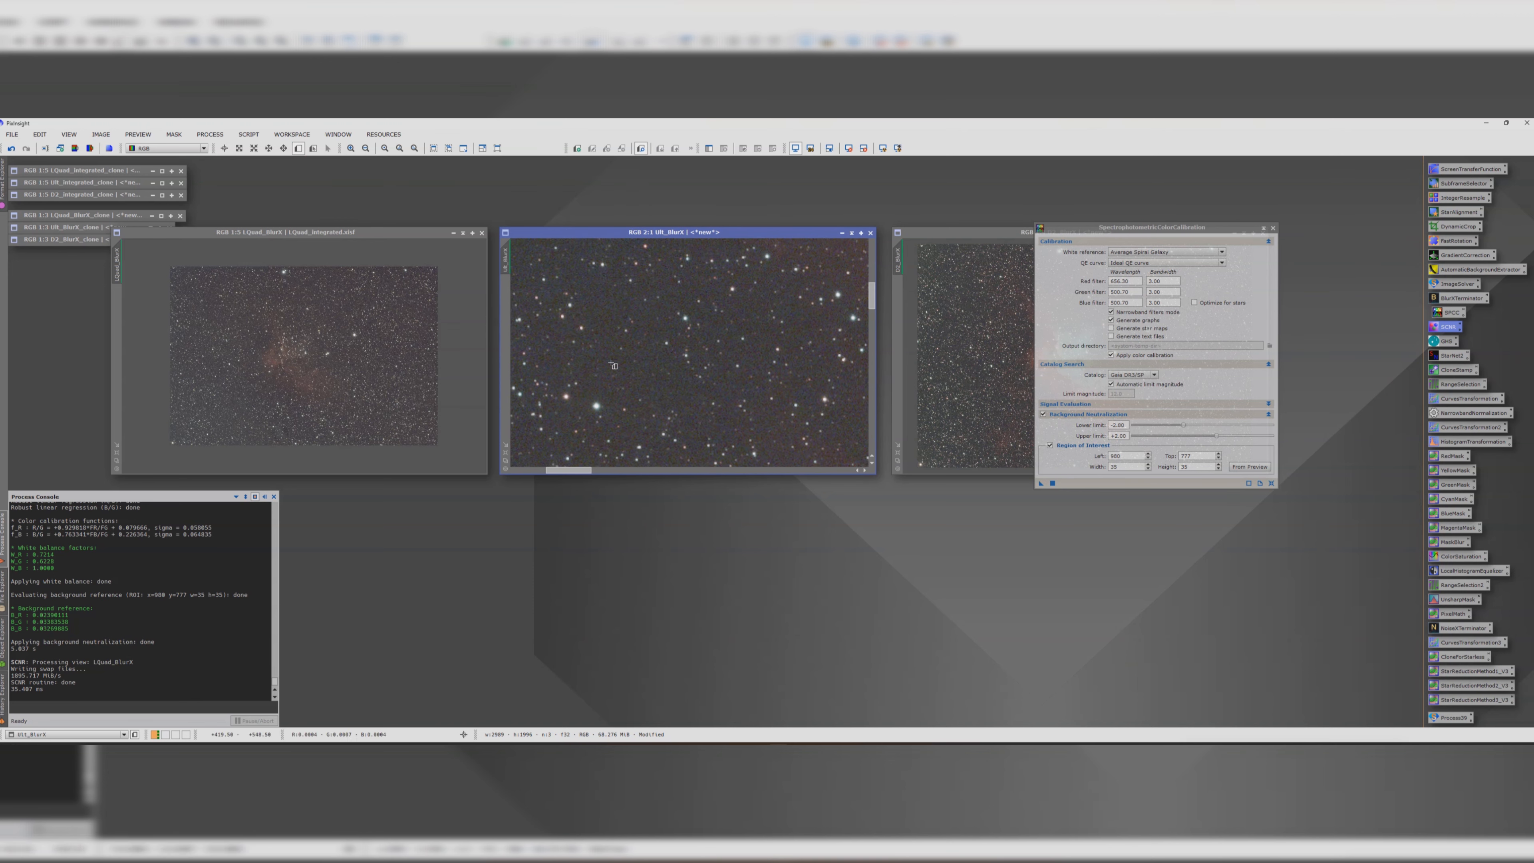
drag(587, 277, 613, 327)
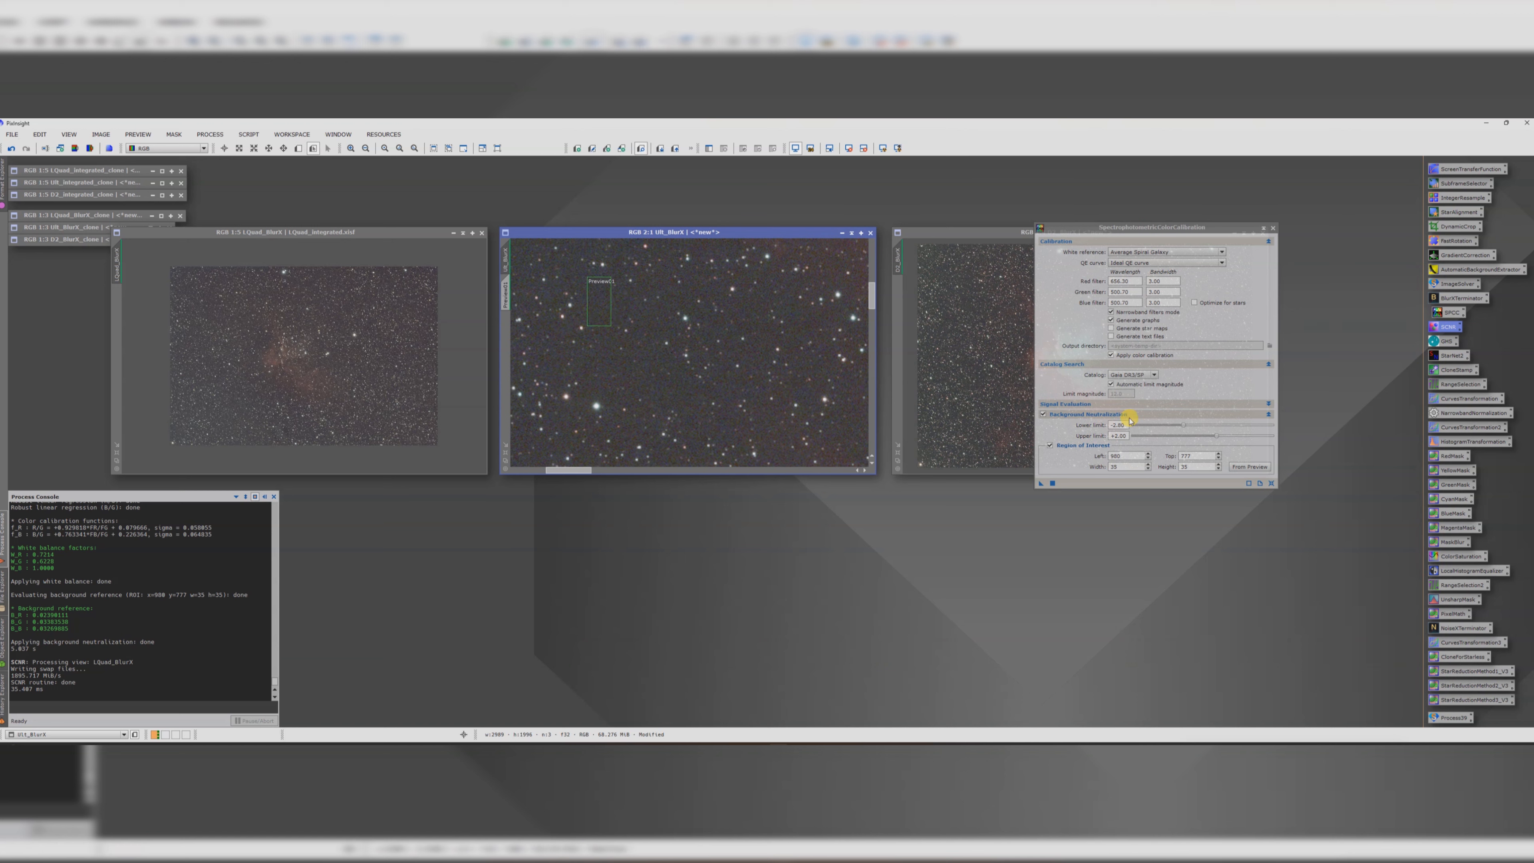
- Take the region of interest from the Ult_BlurX preview, apply the narrowband color calibration to Ult_BlurX and close the graphs
click(1251, 469)
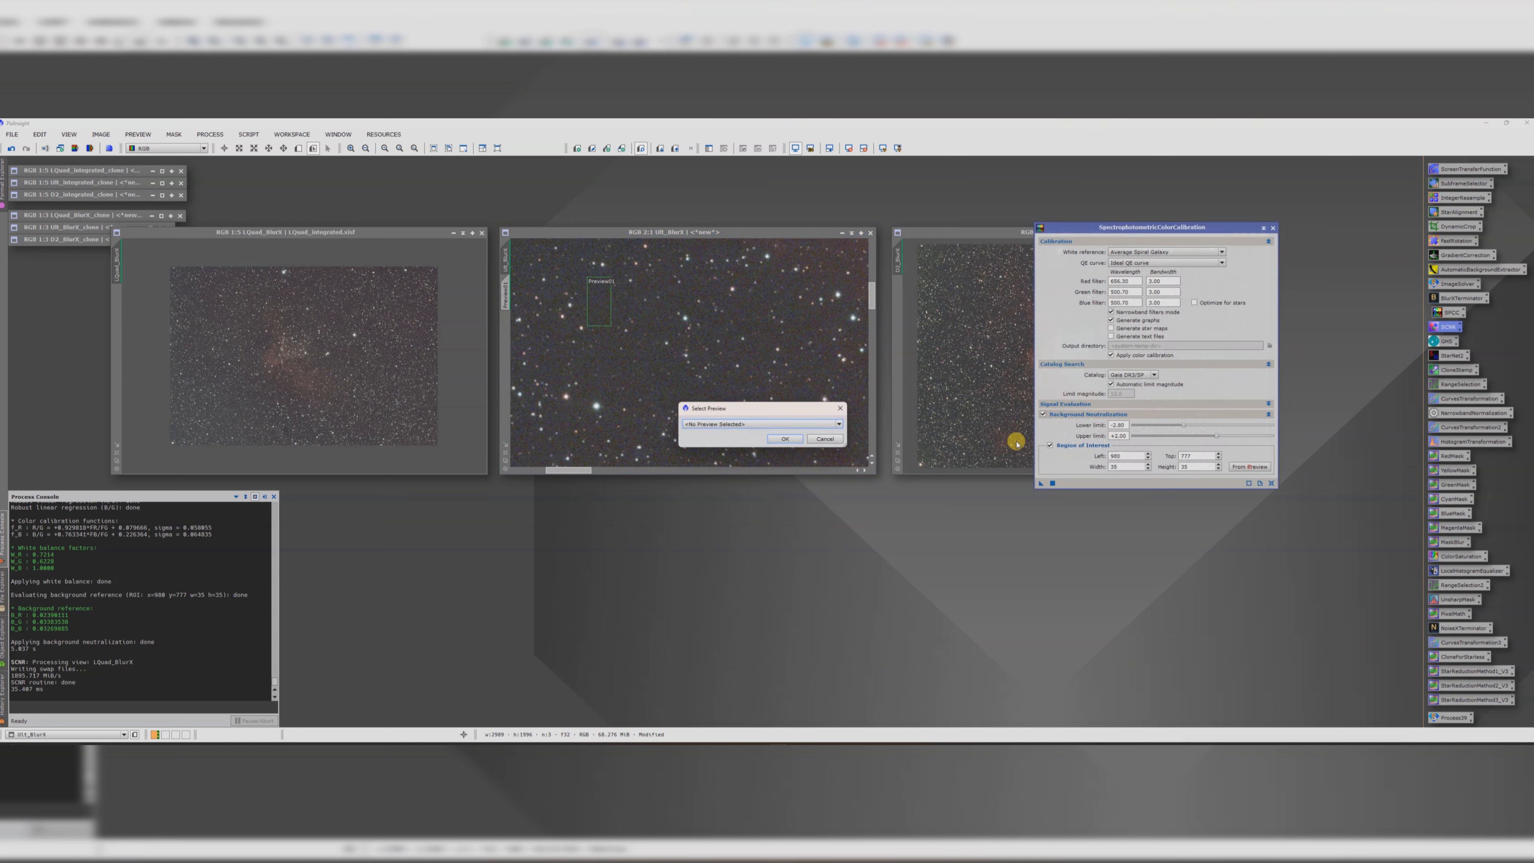
click(770, 425)
click(738, 437)
click(783, 439)
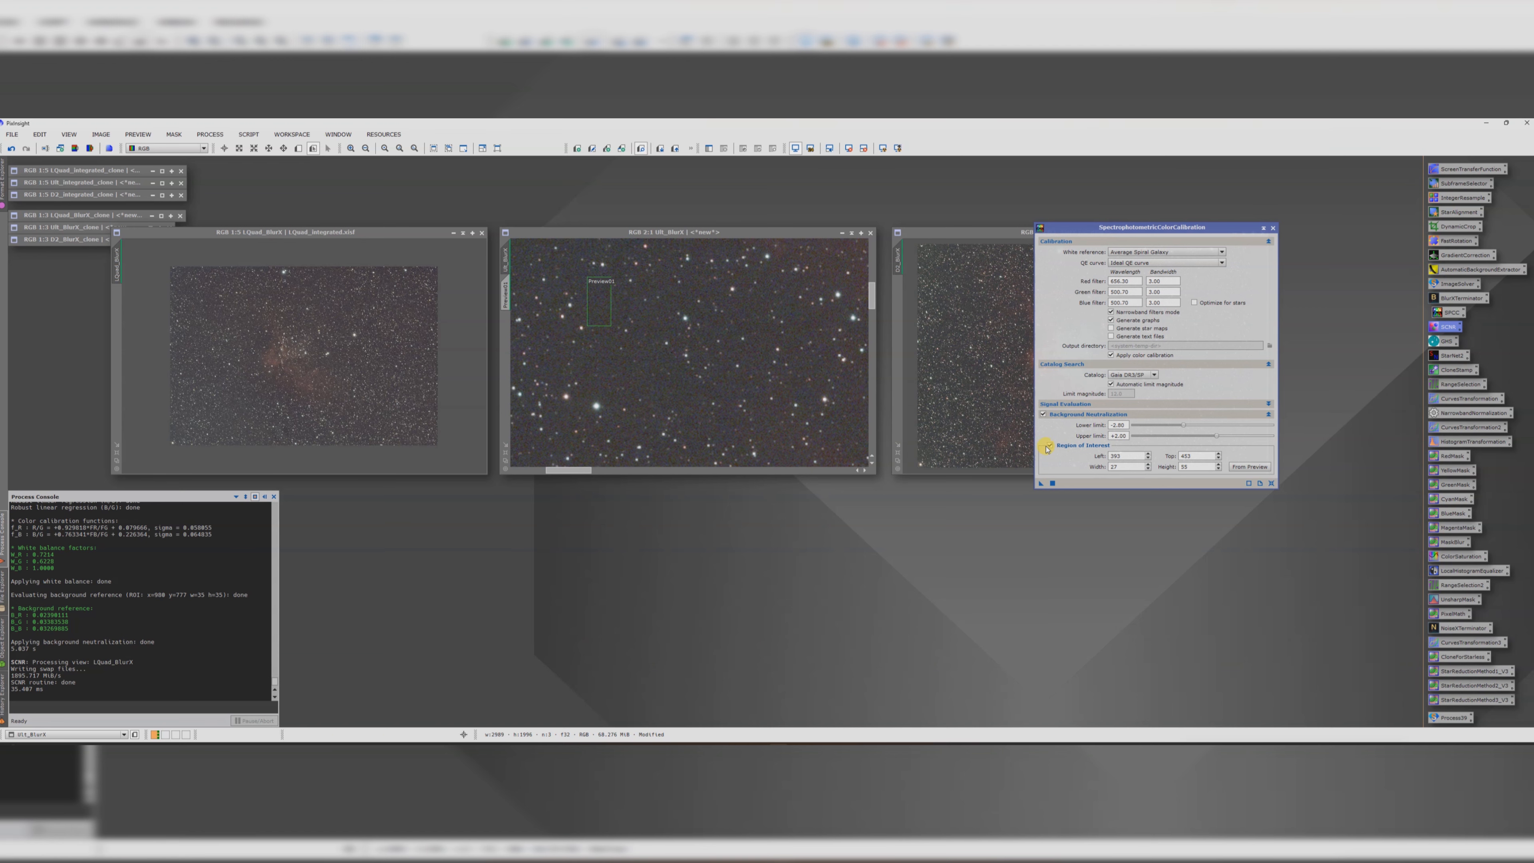
drag(1040, 484, 734, 381)
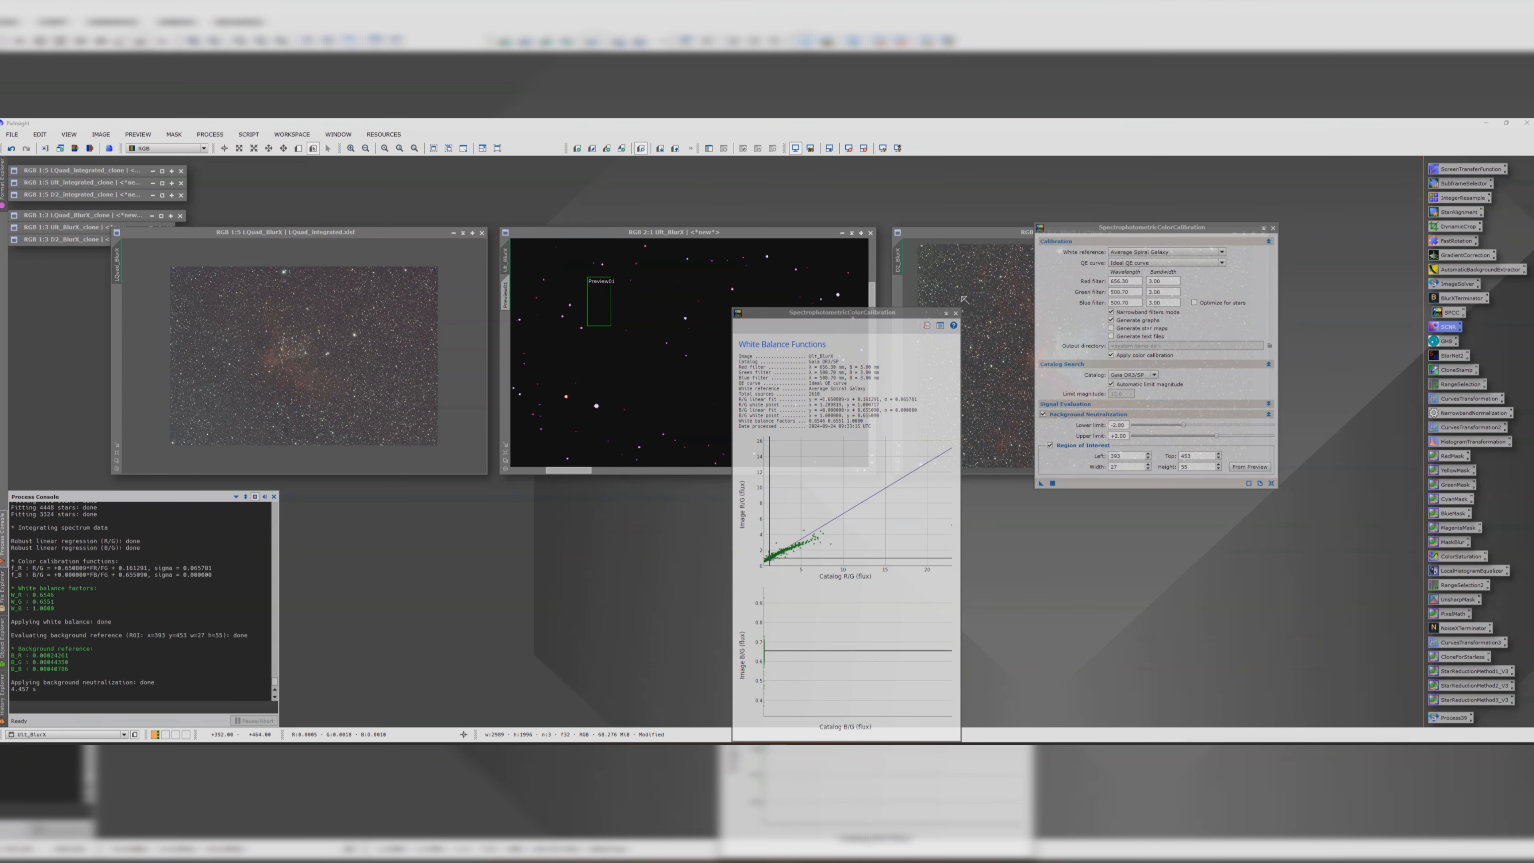
click(949, 319)
- Auto-stretch the display of Ult_BlurX with ScreenTransferFunction and delete its background preview
double_click(1450, 169)
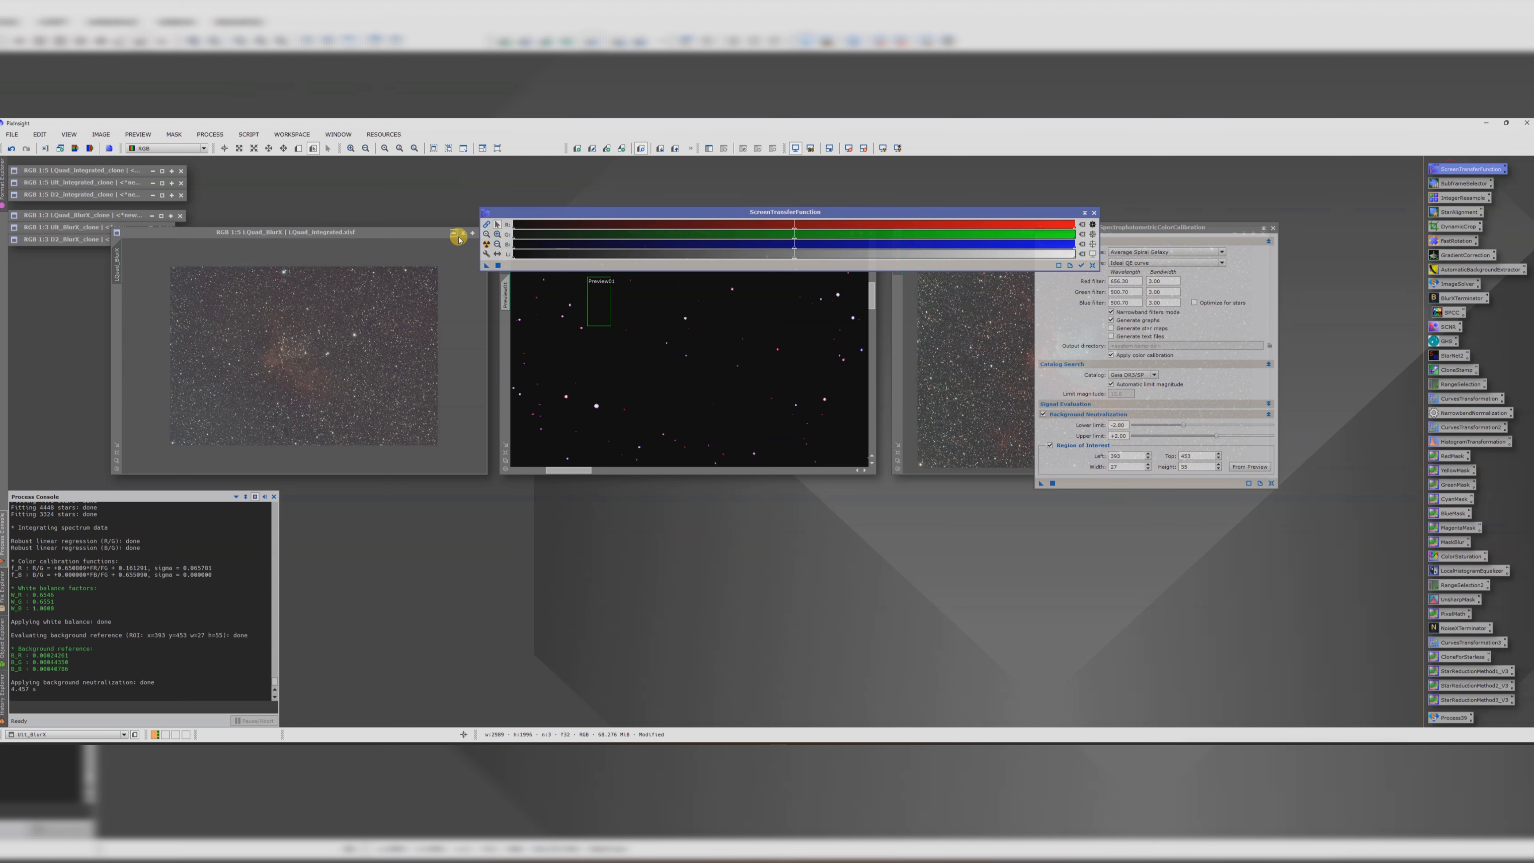
click(486, 244)
scroll(684, 384, down, 3)
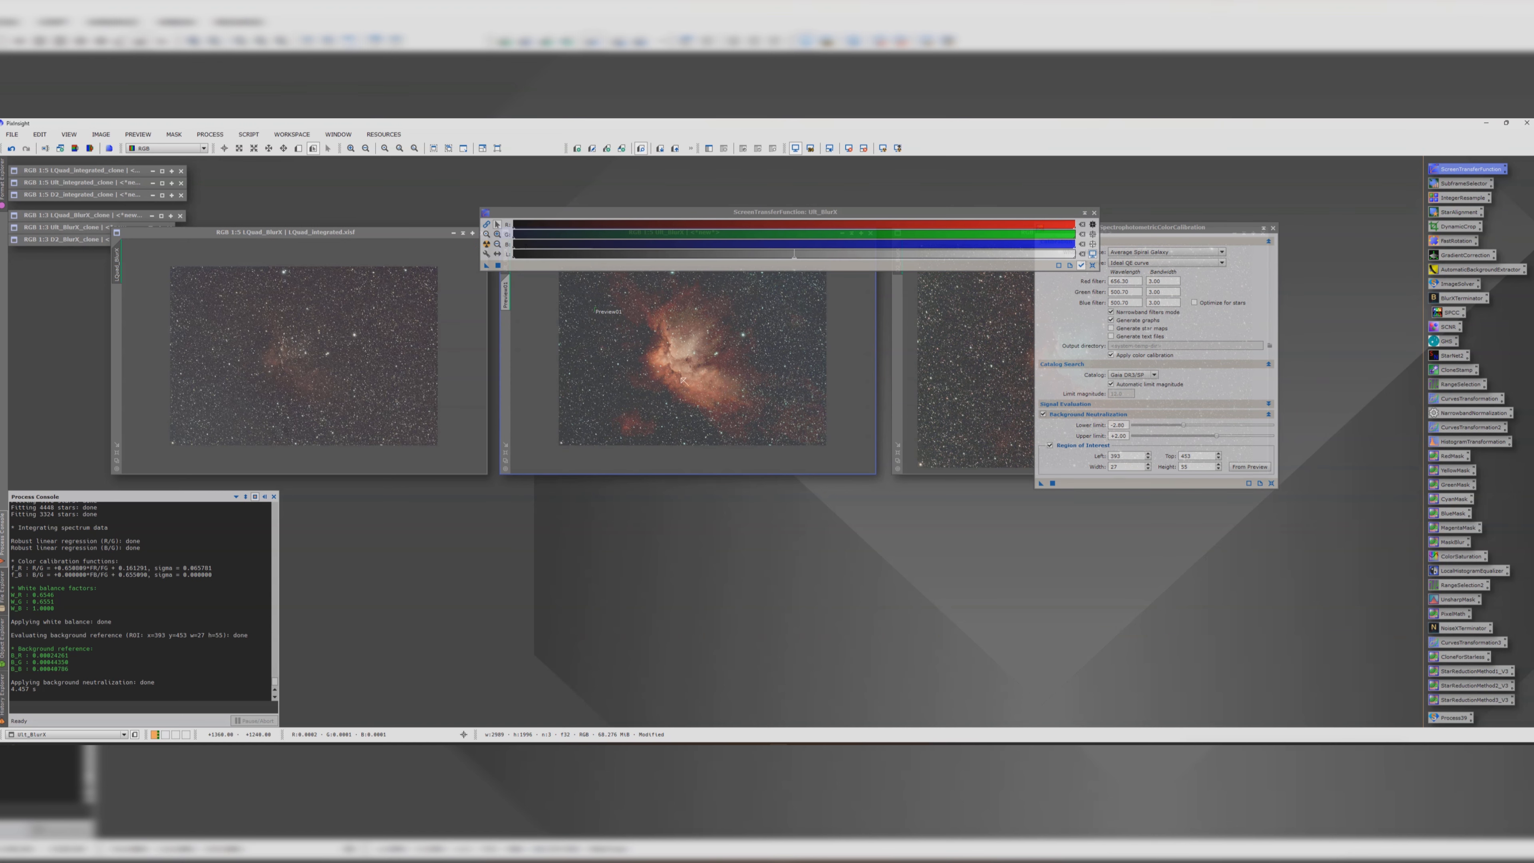
click(506, 296)
right_click(507, 302)
click(538, 385)
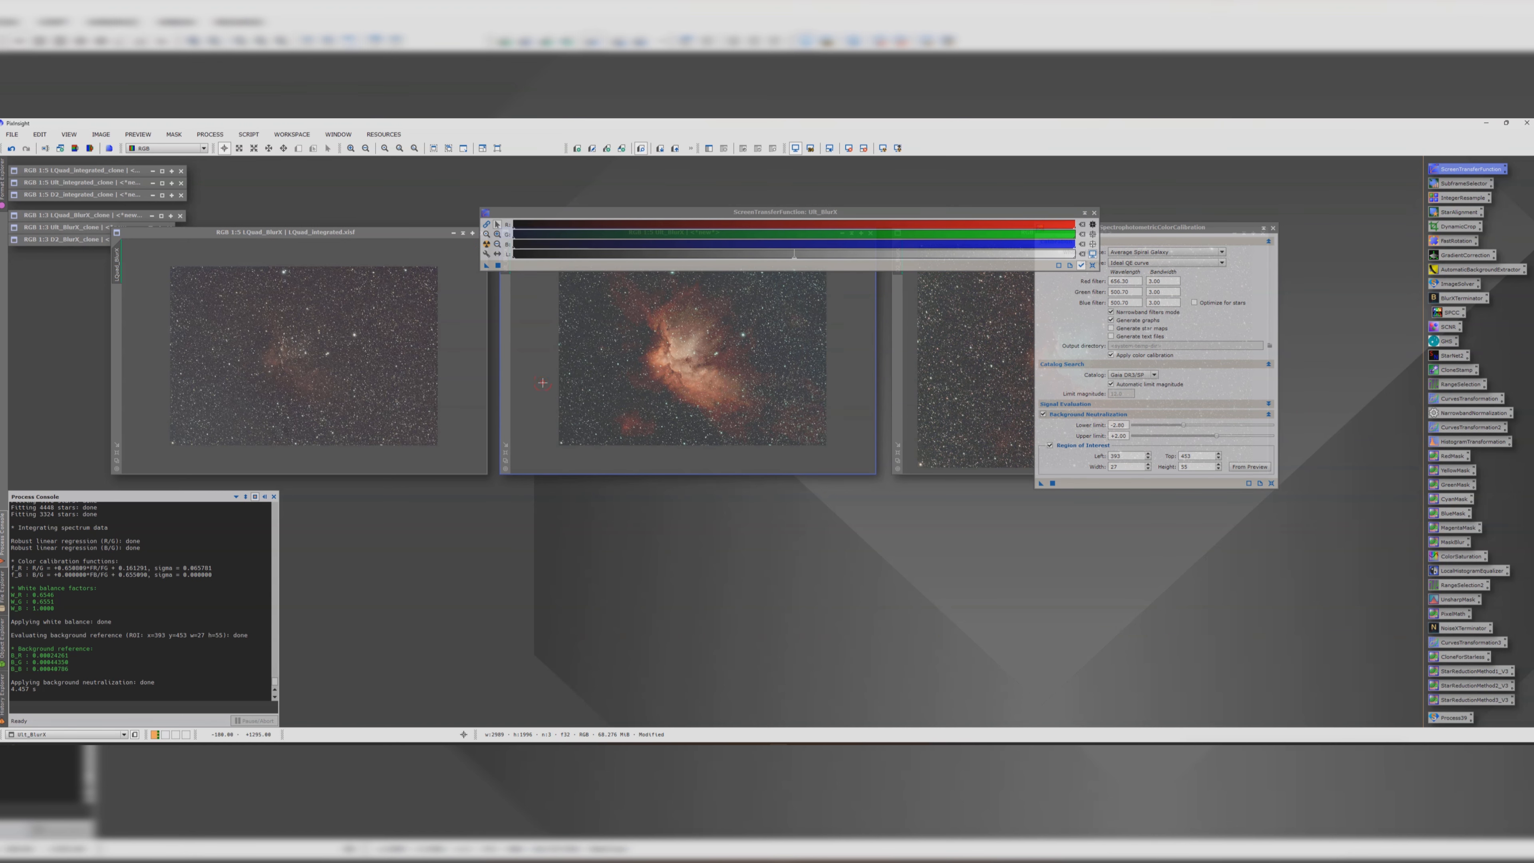
- Clear the tool windows off D2_BlurX and draw a background preview about 23 × 49 pixels on a dark patch of it
drag(1036, 213, 969, 168)
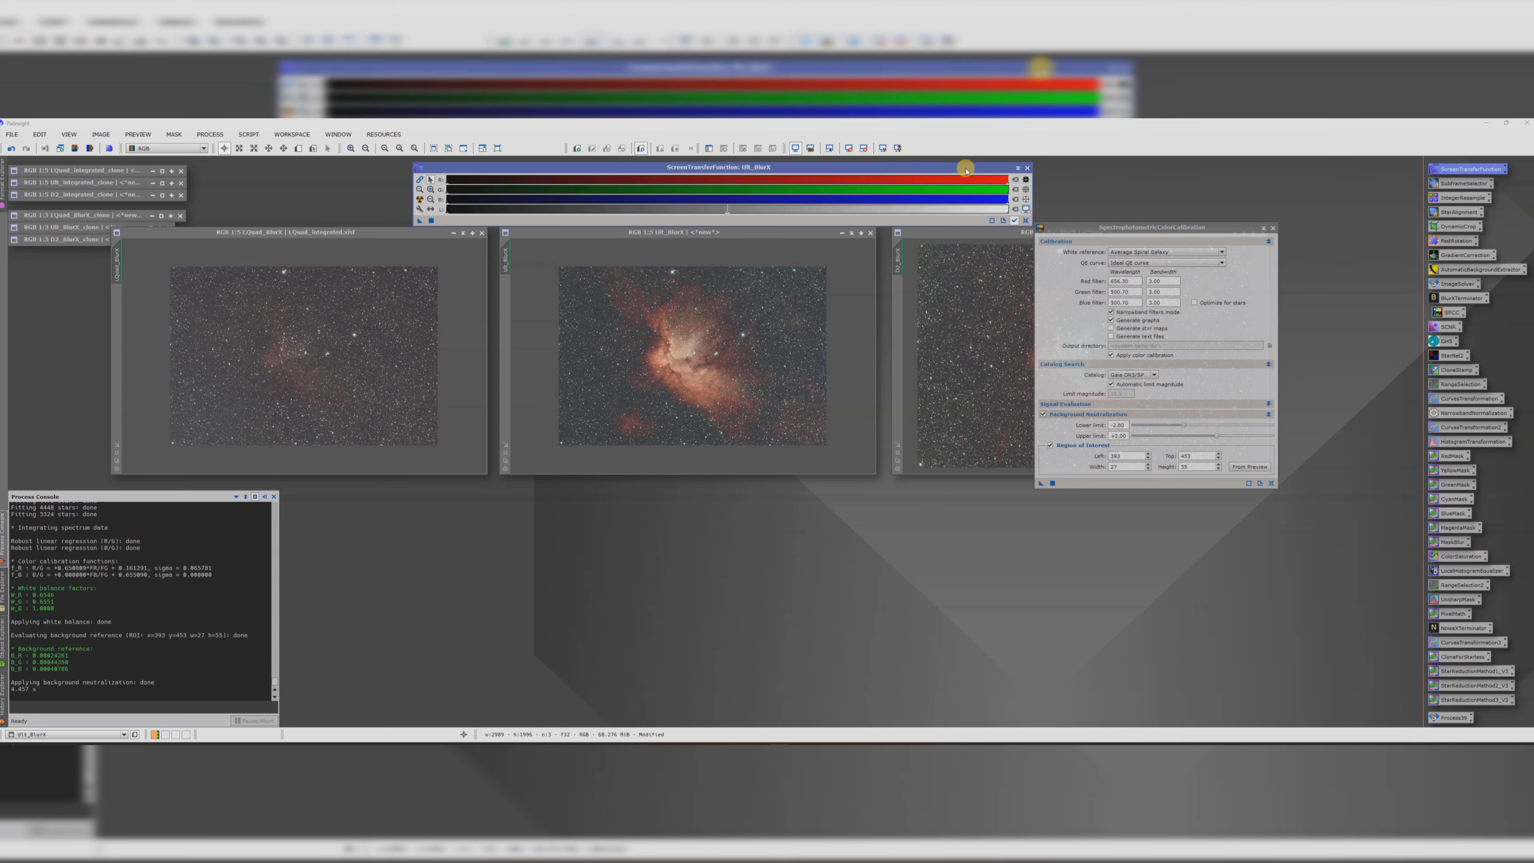
click(972, 235)
drag(1063, 229, 1108, 483)
scroll(969, 293, up, 4)
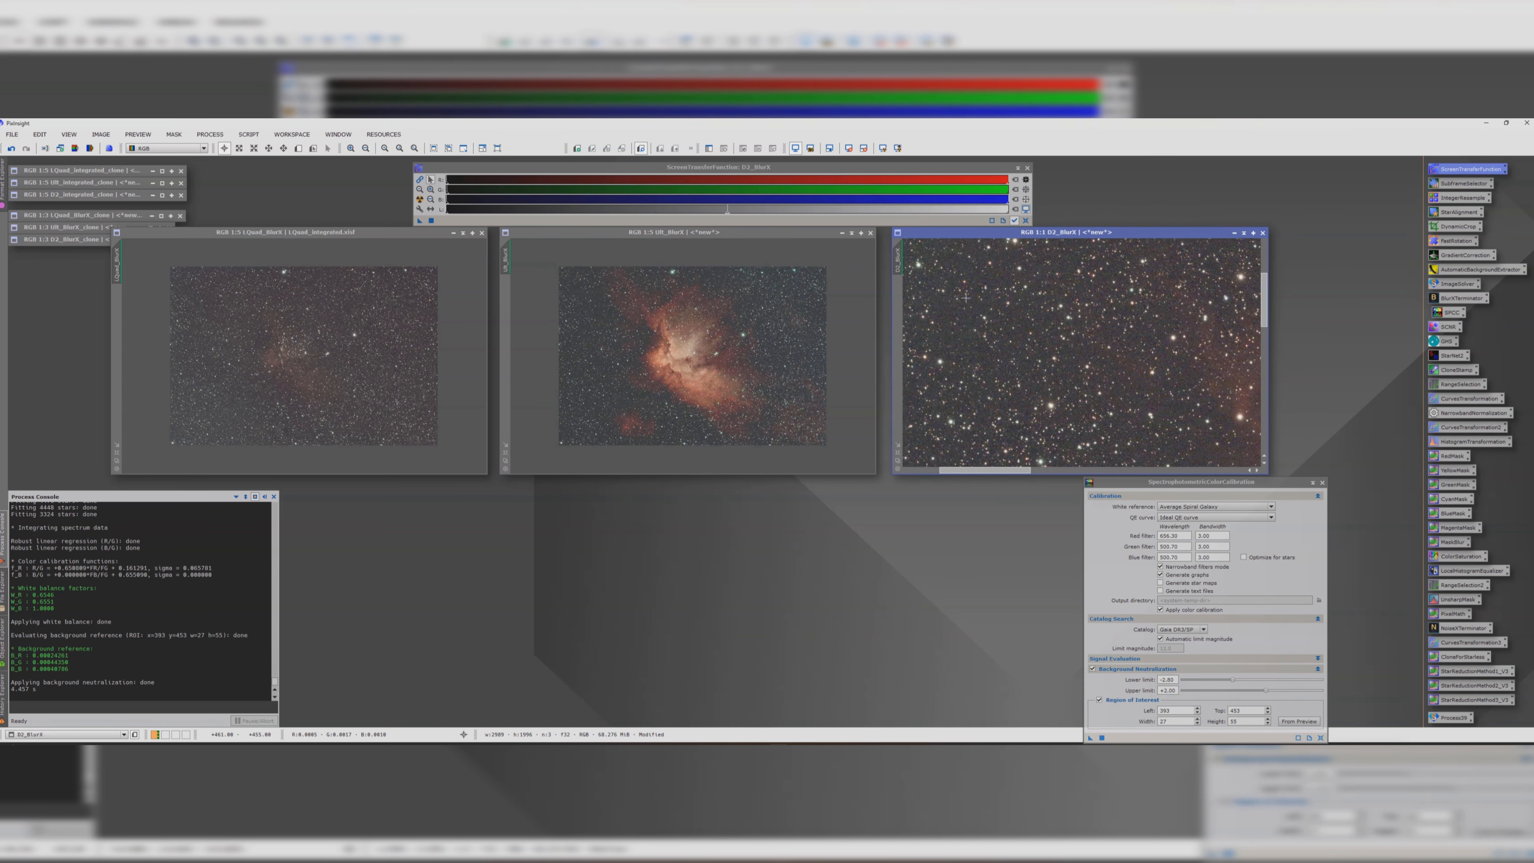
click(300, 148)
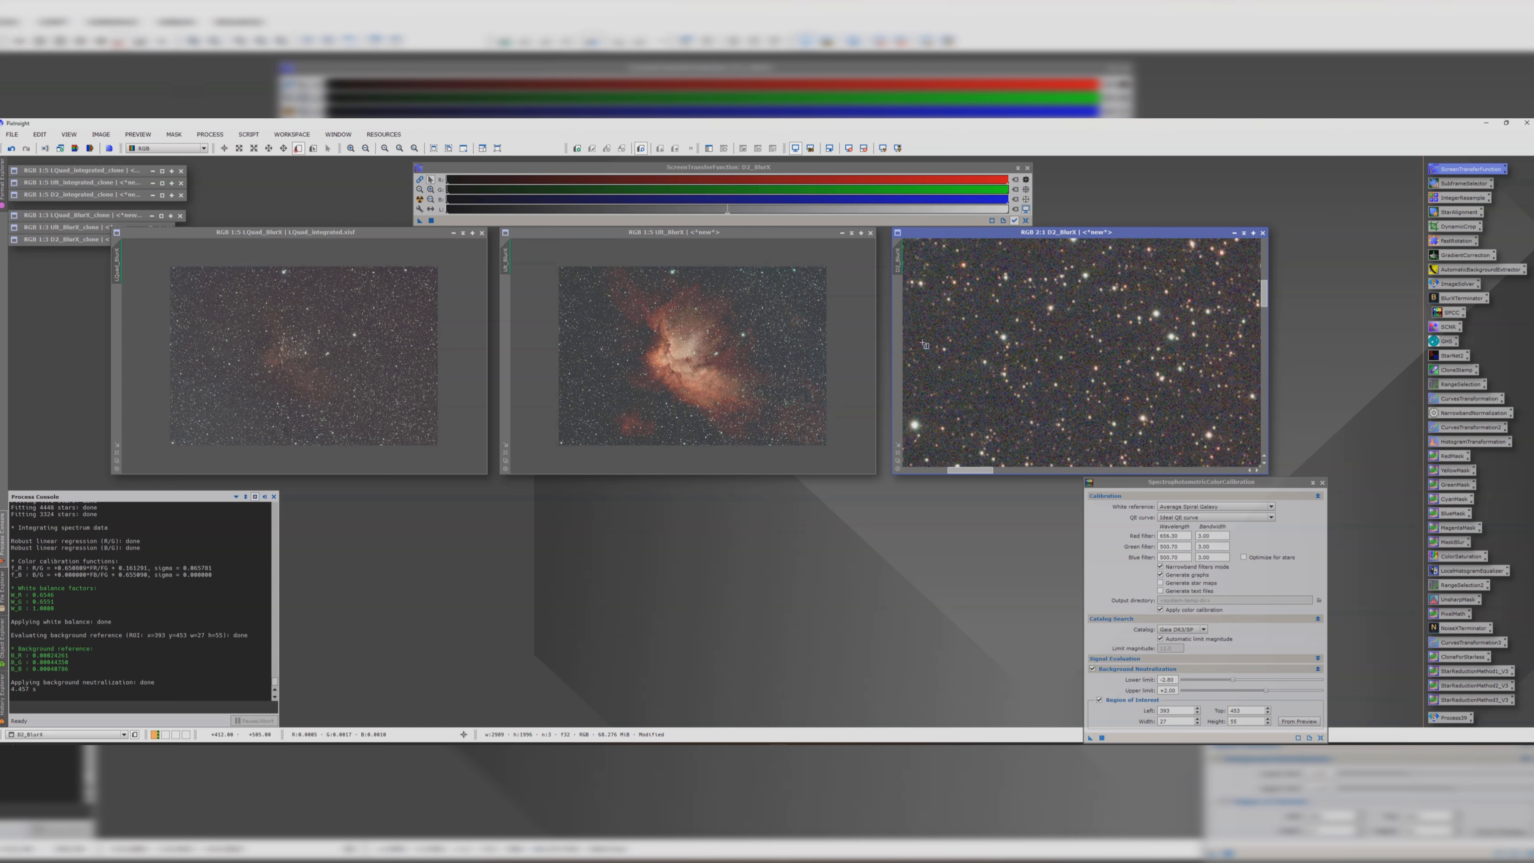
drag(910, 303, 931, 347)
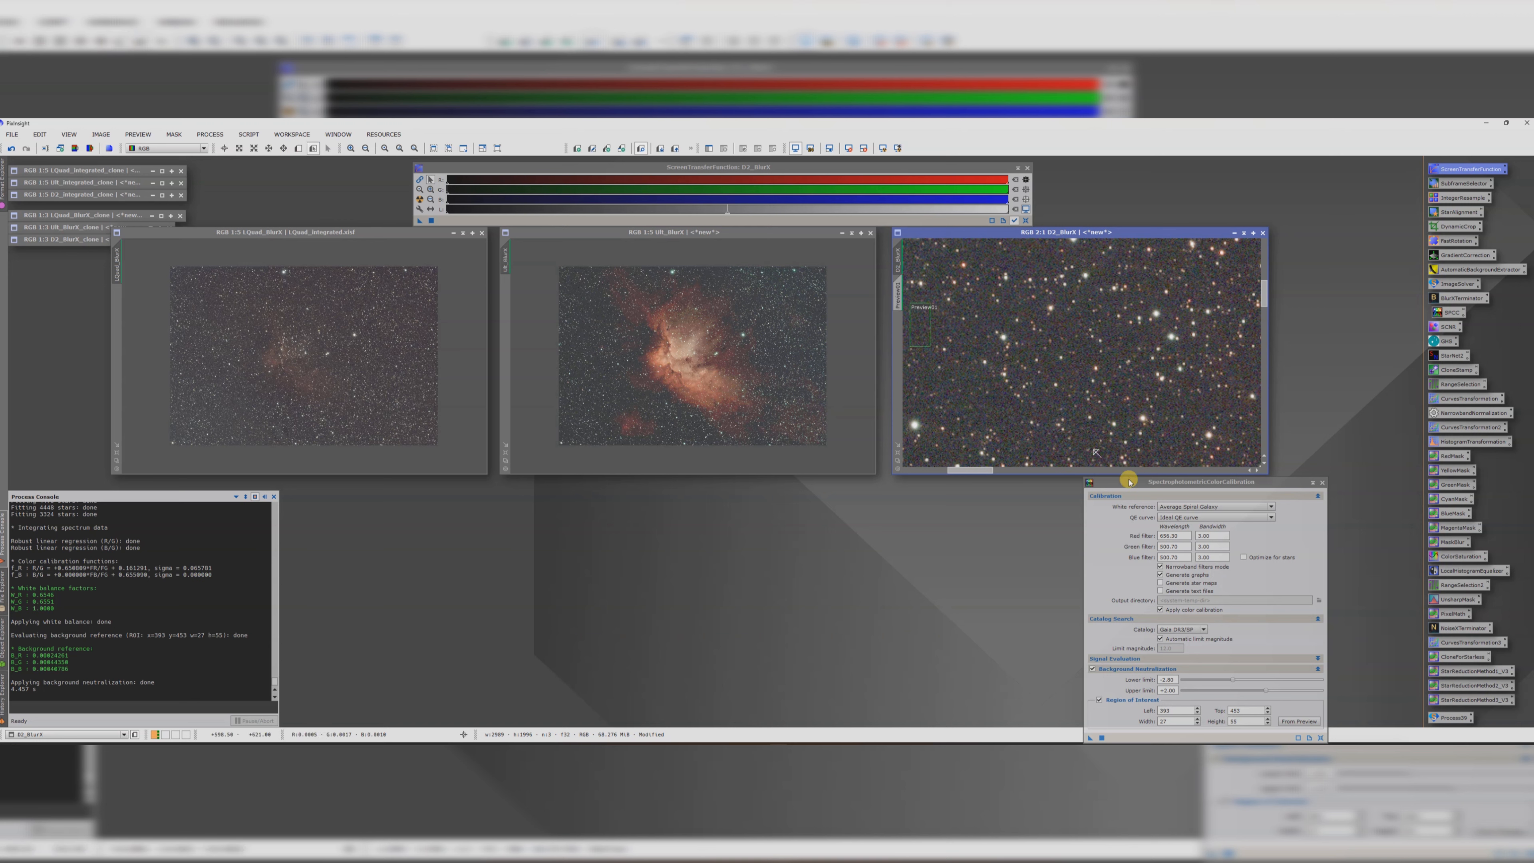
- Take the region of interest from the D2_BlurX preview and apply the narrowband color calibration to D2_BlurX
drag(1169, 483, 1173, 314)
click(1305, 554)
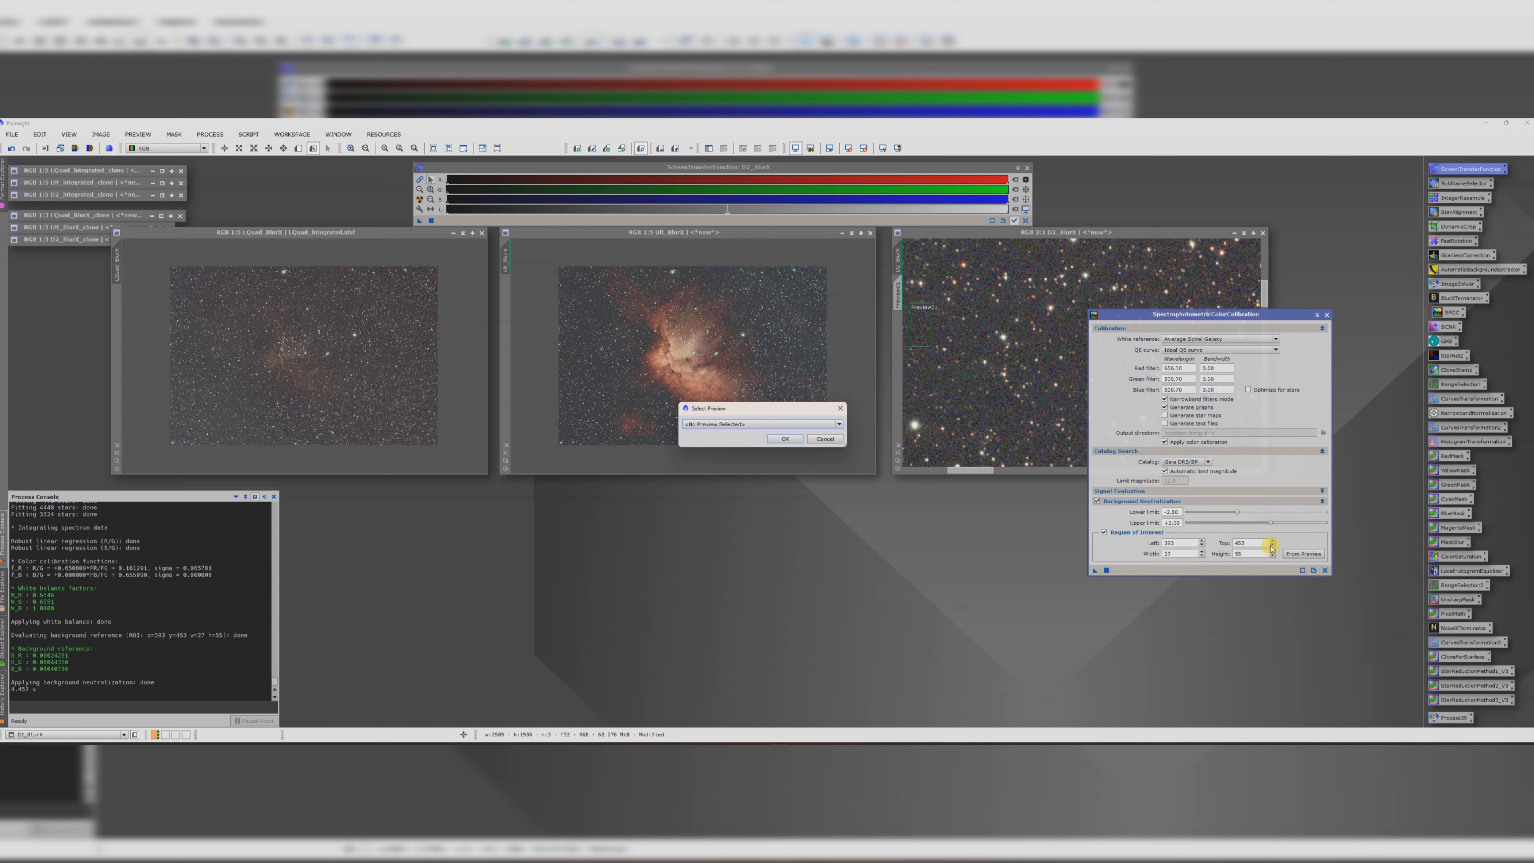
click(779, 425)
click(743, 439)
click(783, 438)
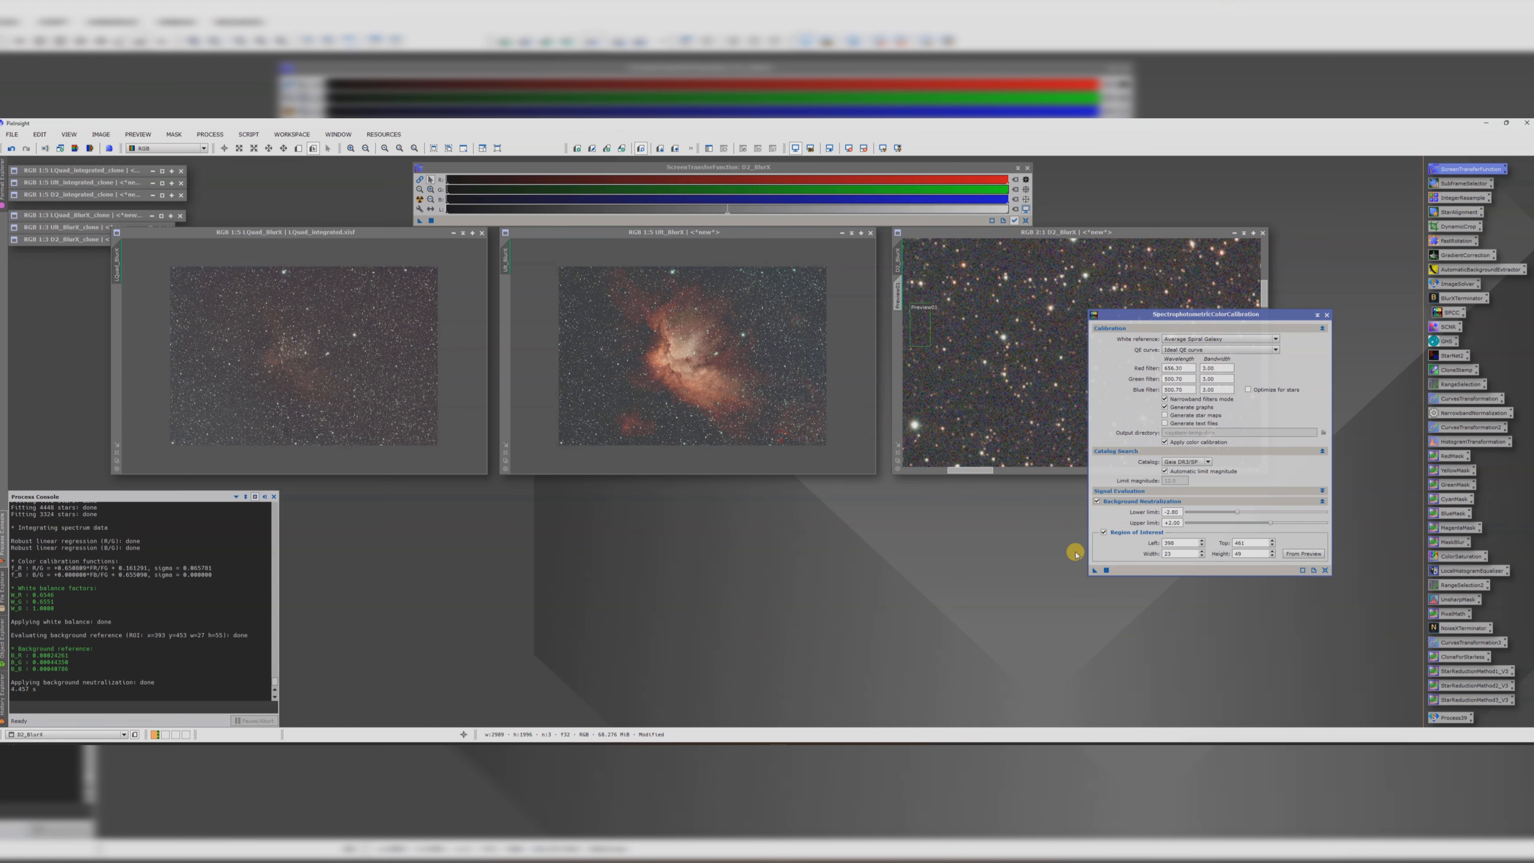
drag(1095, 569, 966, 356)
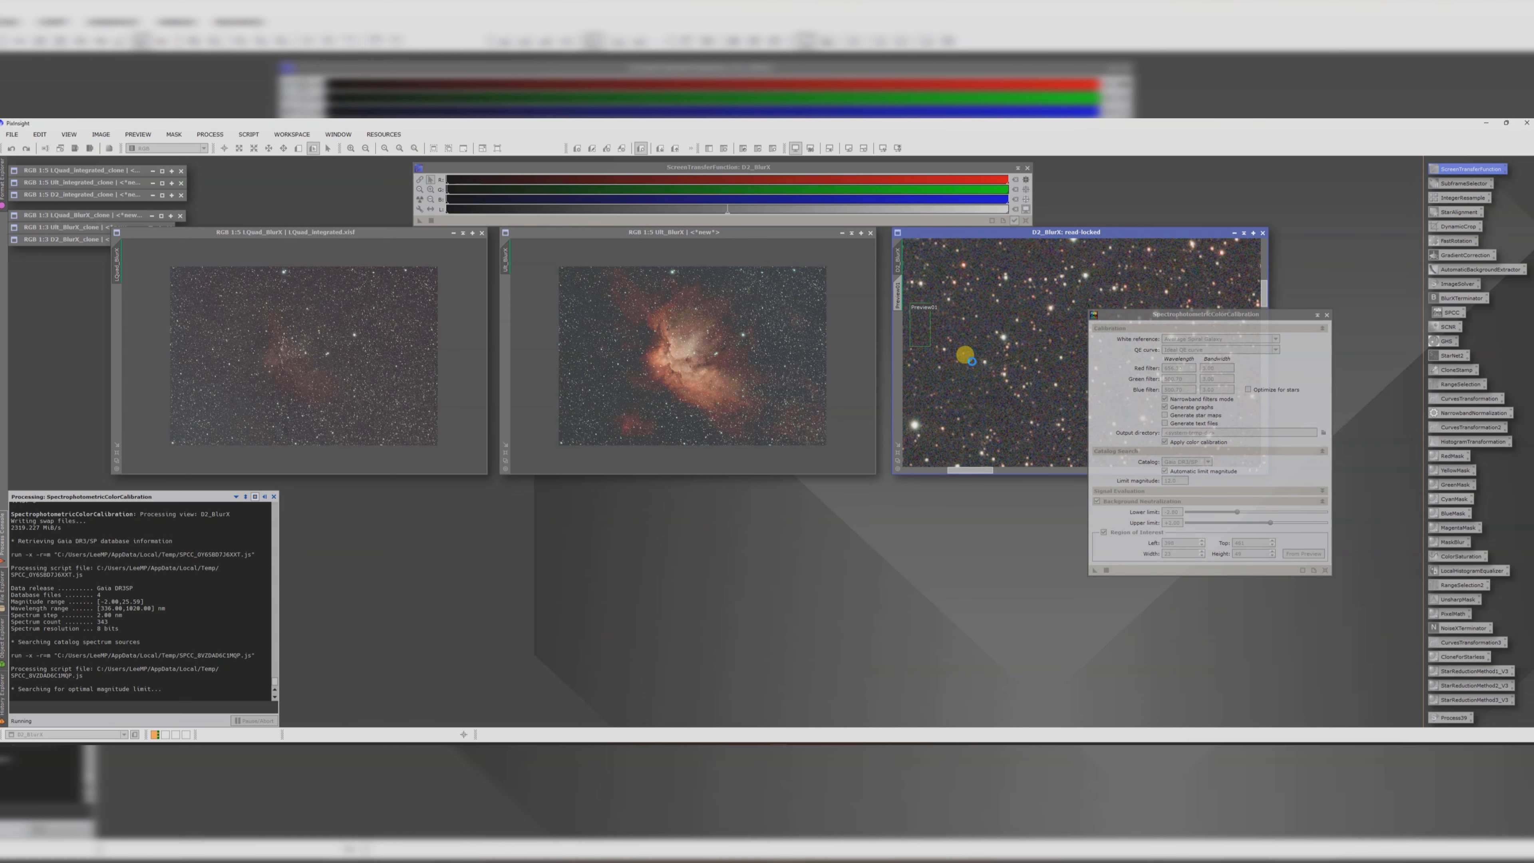
- Auto-stretch the display of D2_BlurX, delete its background preview, and close the color calibration and ScreenTransferFunction tools
click(416, 198)
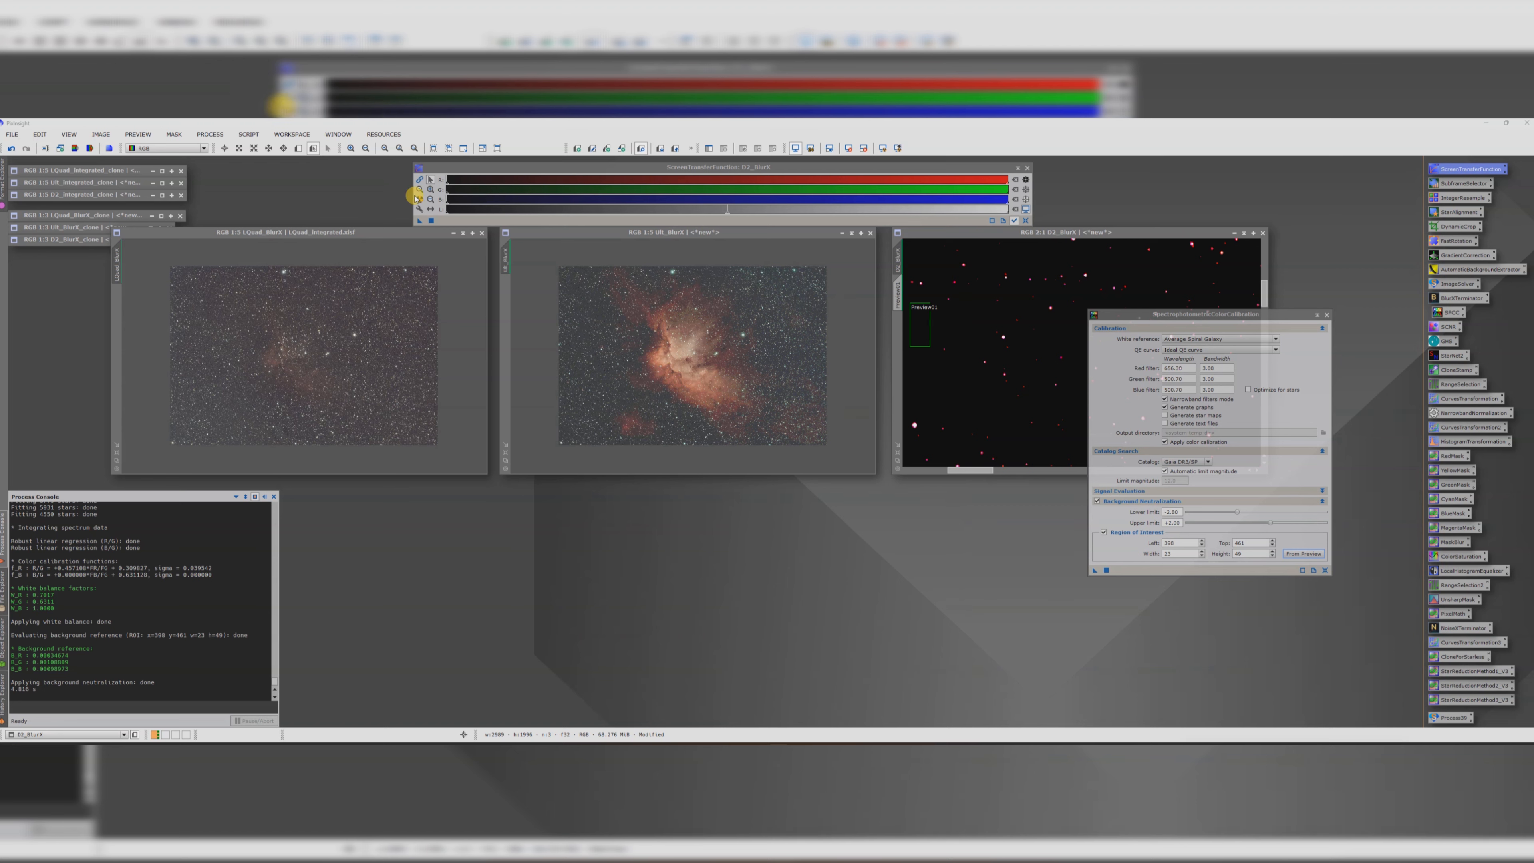
scroll(1015, 345, down, 6)
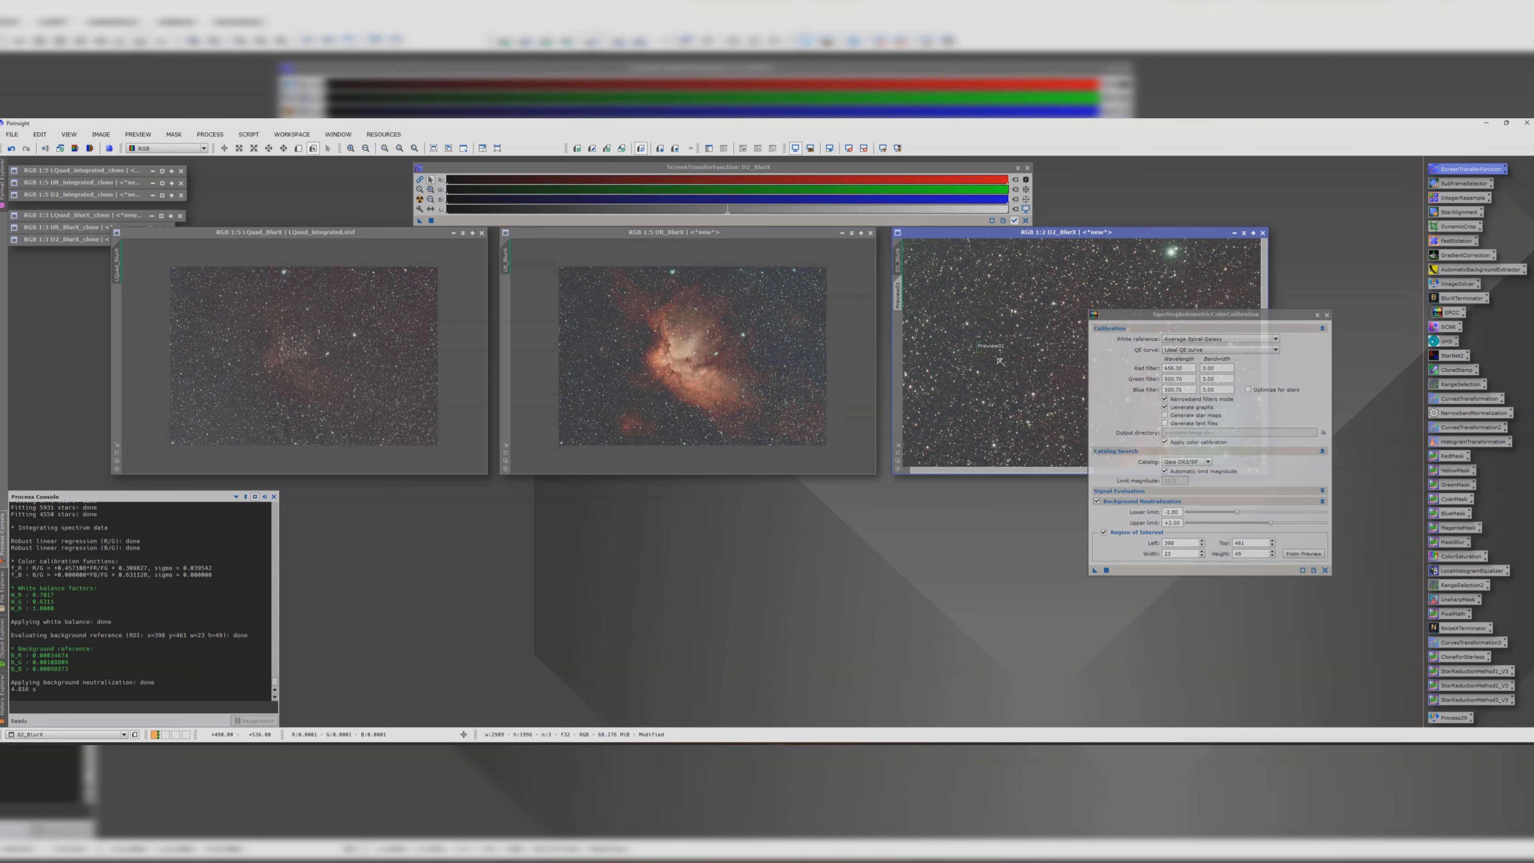
right_click(901, 296)
click(924, 384)
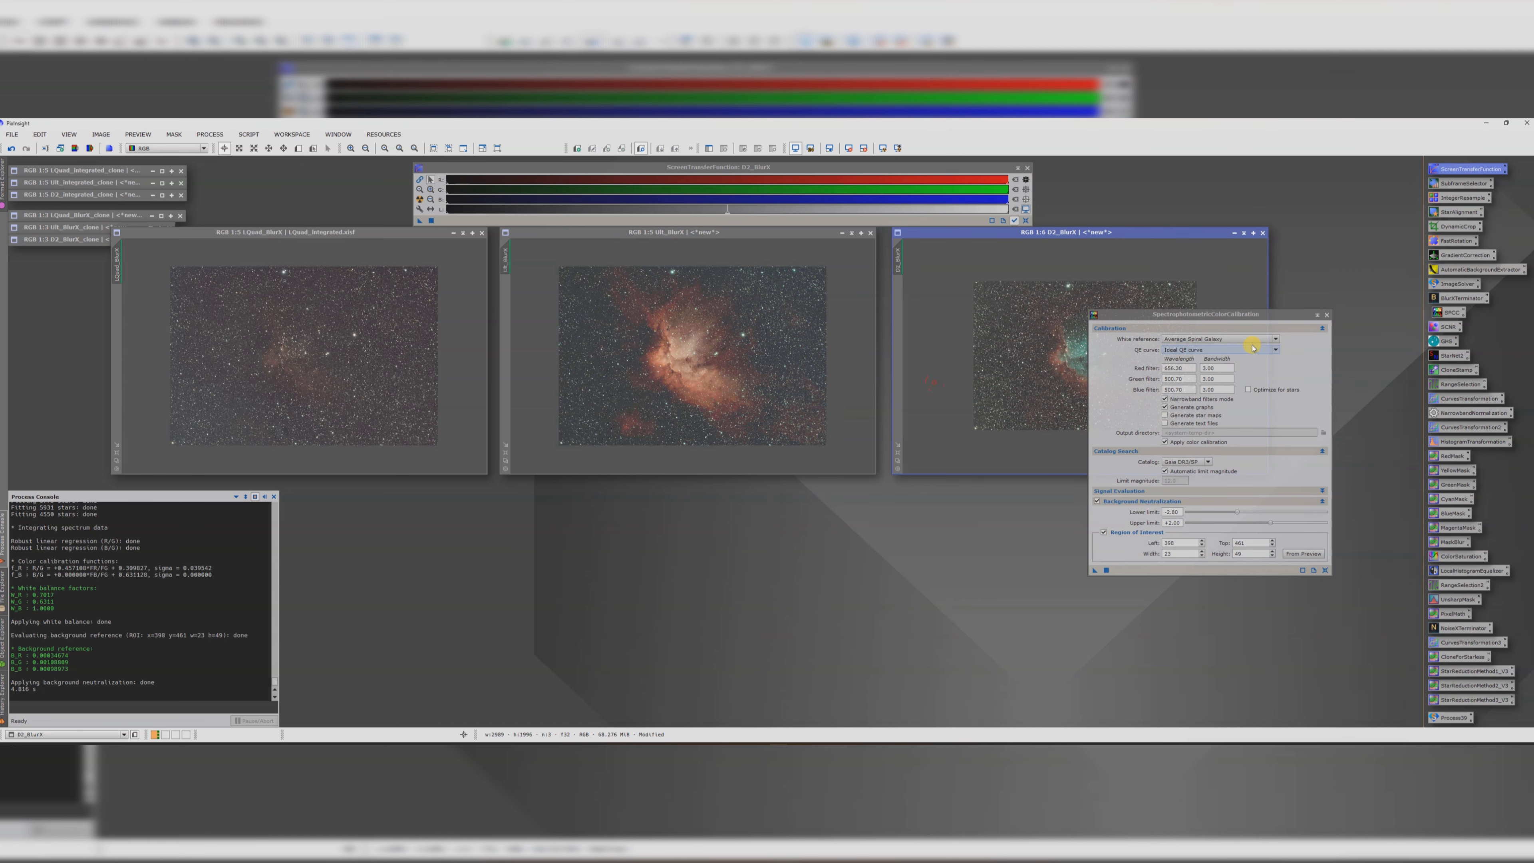
click(1326, 315)
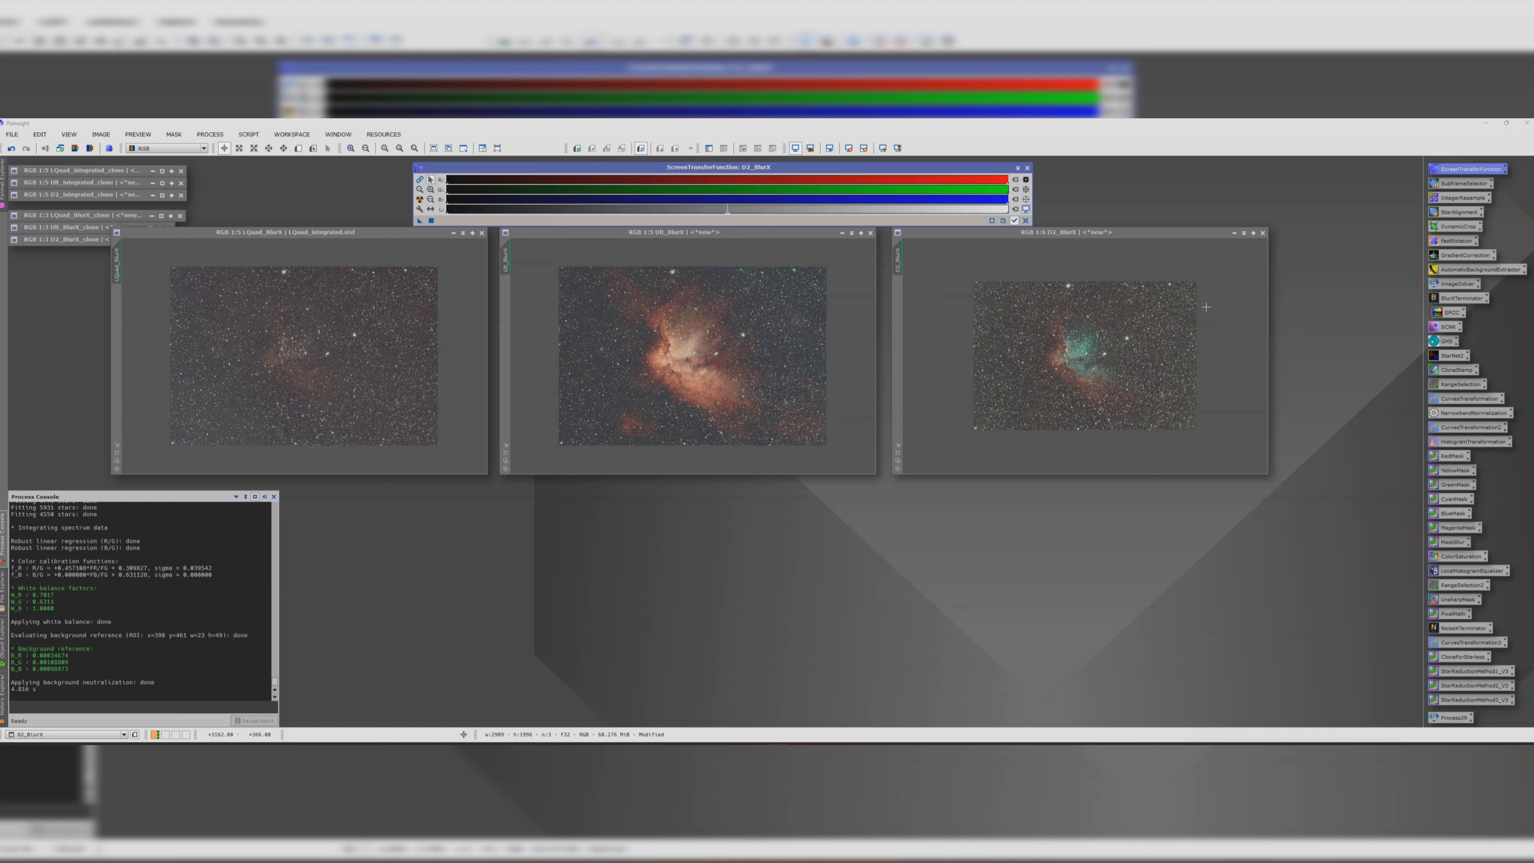
click(1028, 168)
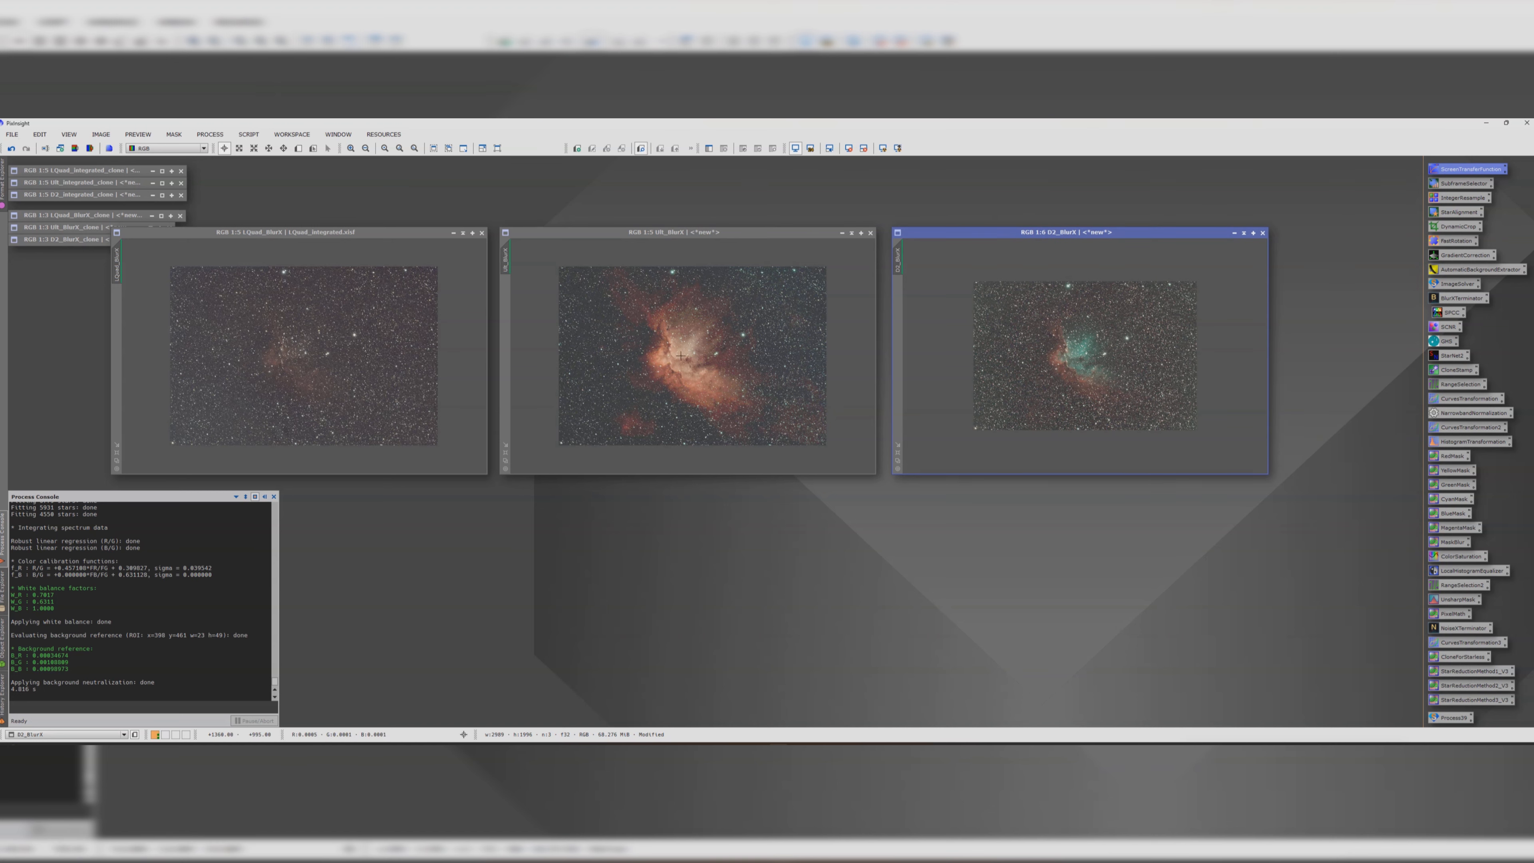
- Rename the three calibrated images LQuad_SPCC, Ult_SPCC and D2_SPCC, and keep a minimized clone of each
click(360, 235)
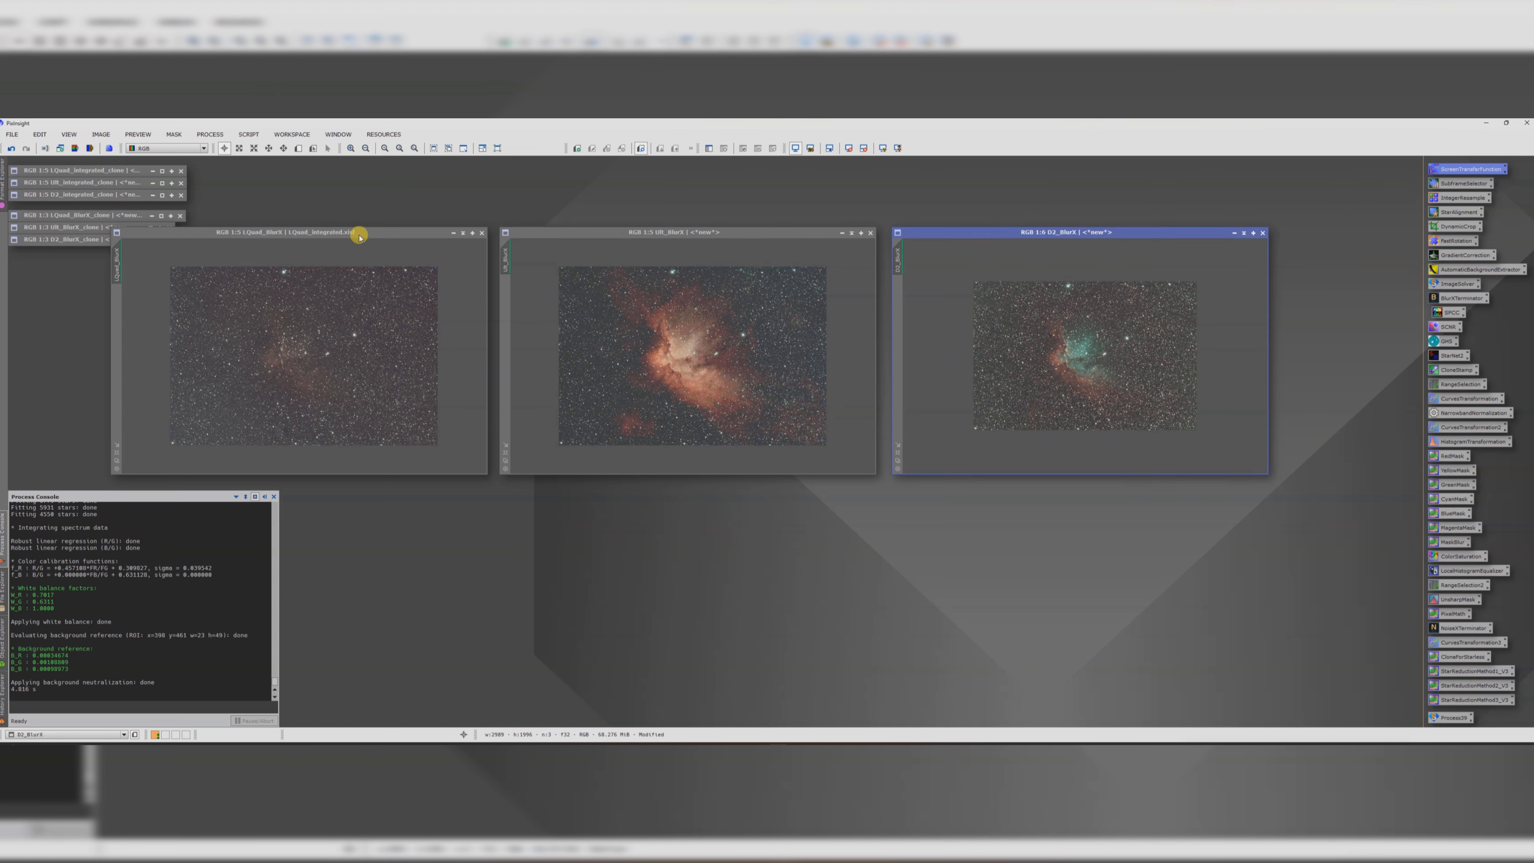
click(571, 234)
click(892, 233)
double_click(117, 268)
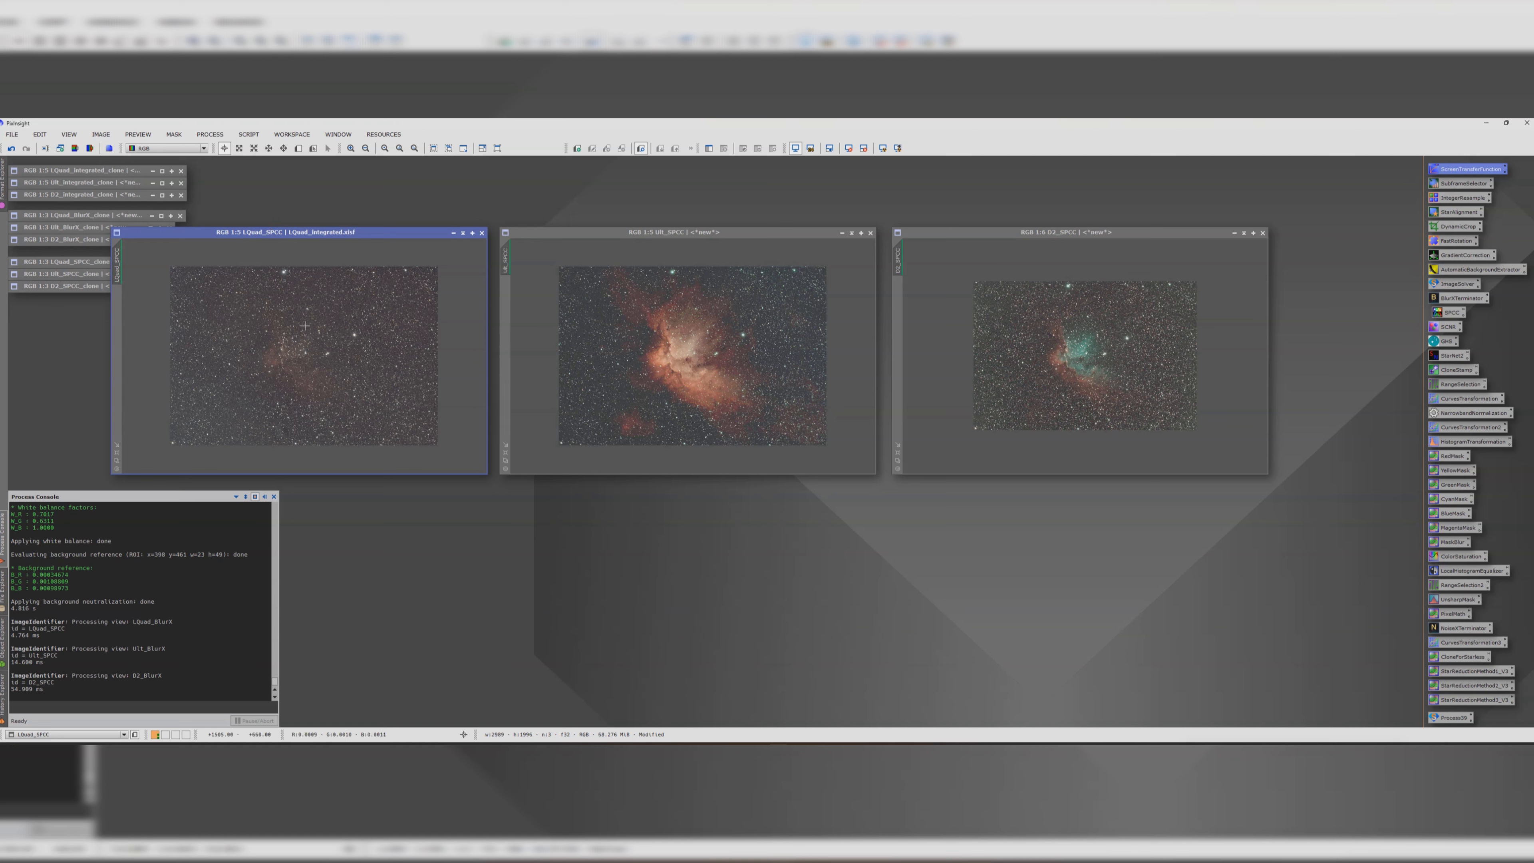
- Stretch LQuad_SPCC with the EZ Soft Stretch script using target median 0.20 and expand low 0.05, and inspect its stars up close
click(248, 134)
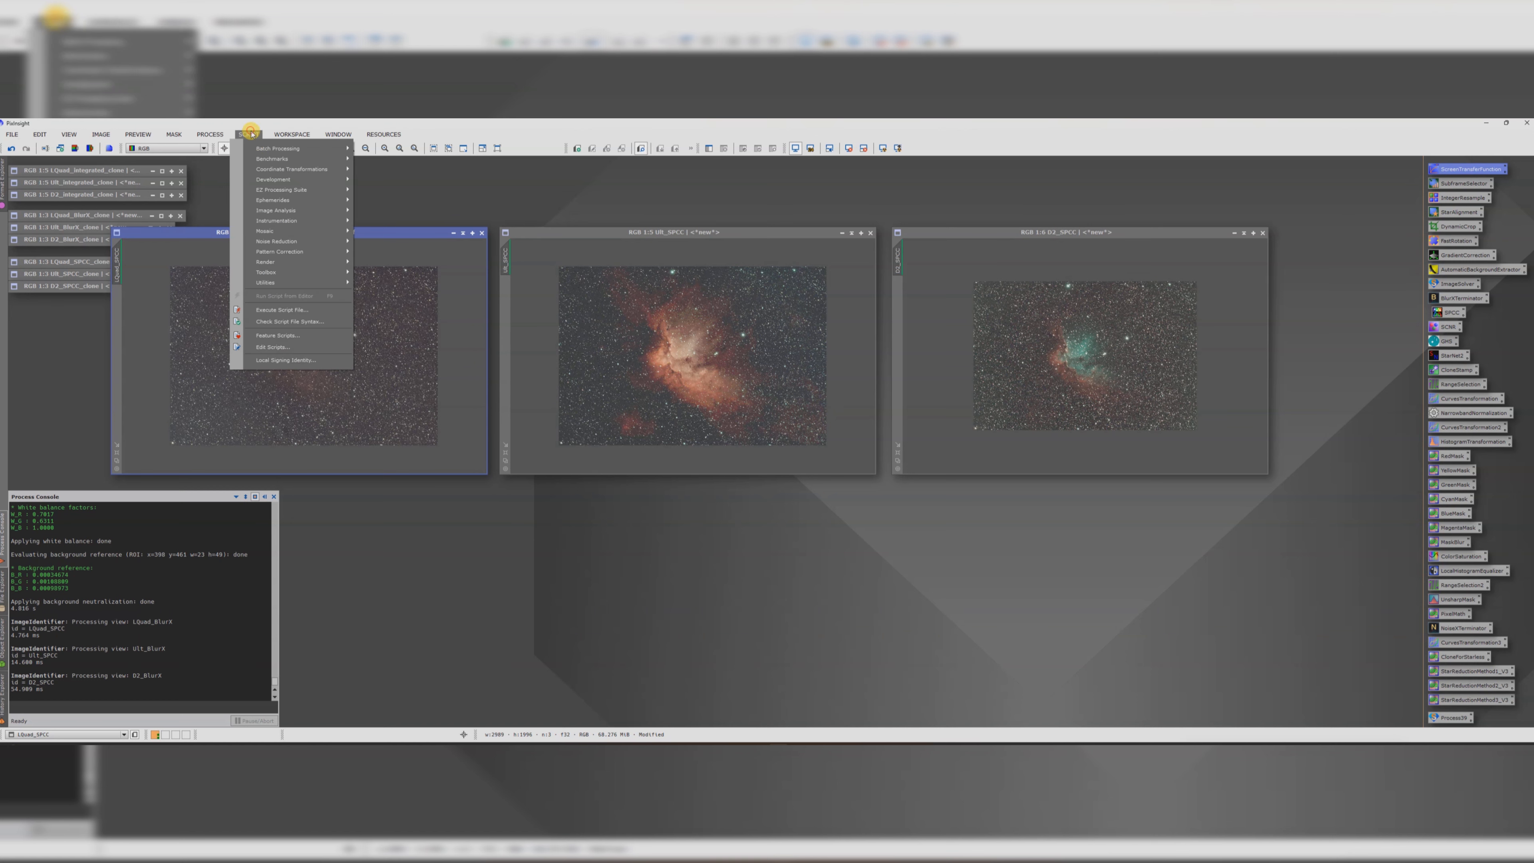
mouse_move(310, 192)
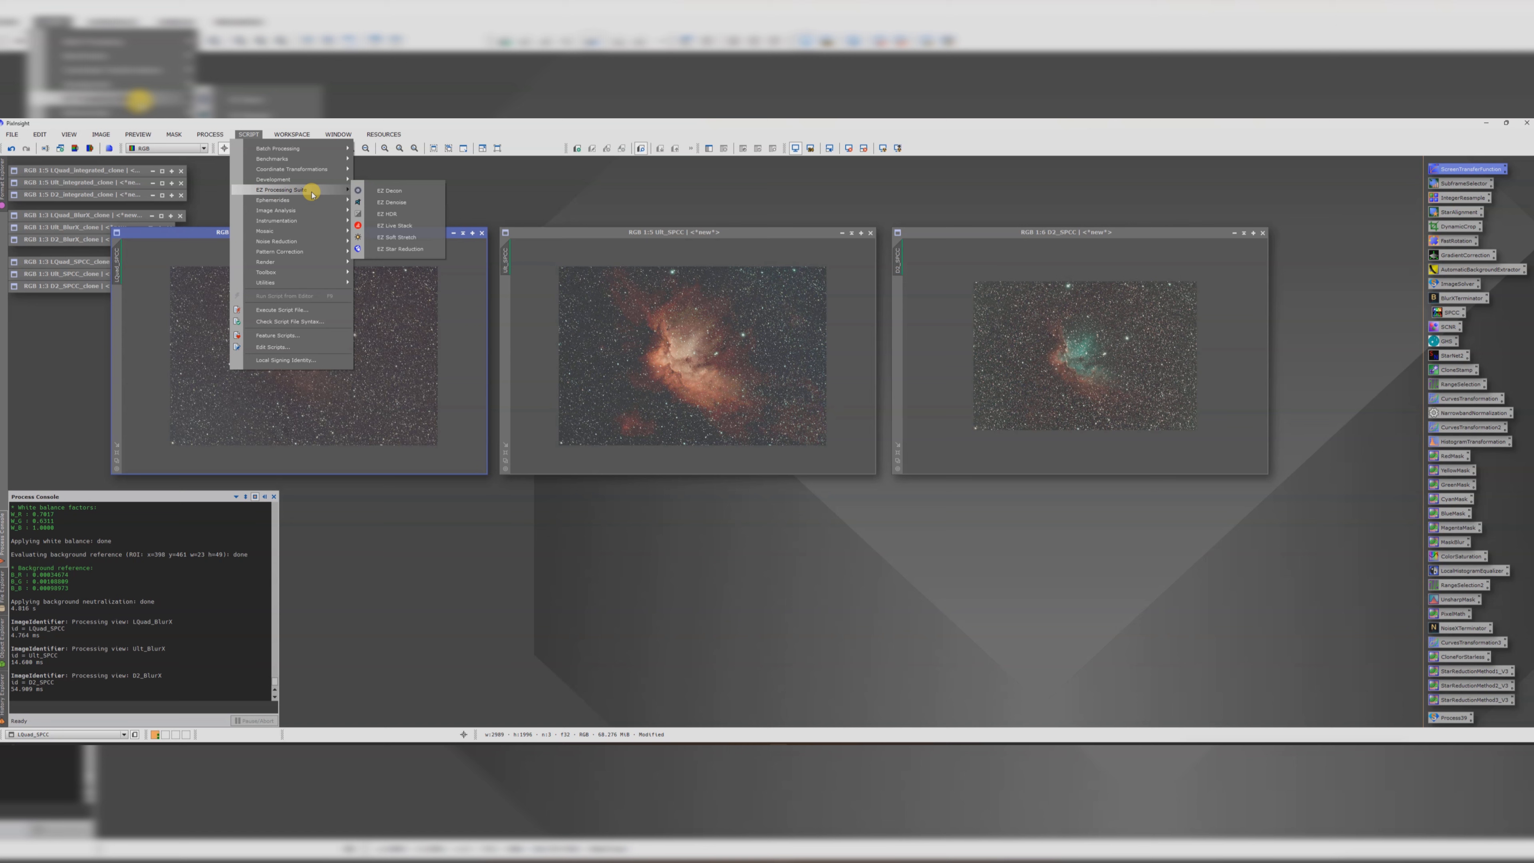
click(410, 237)
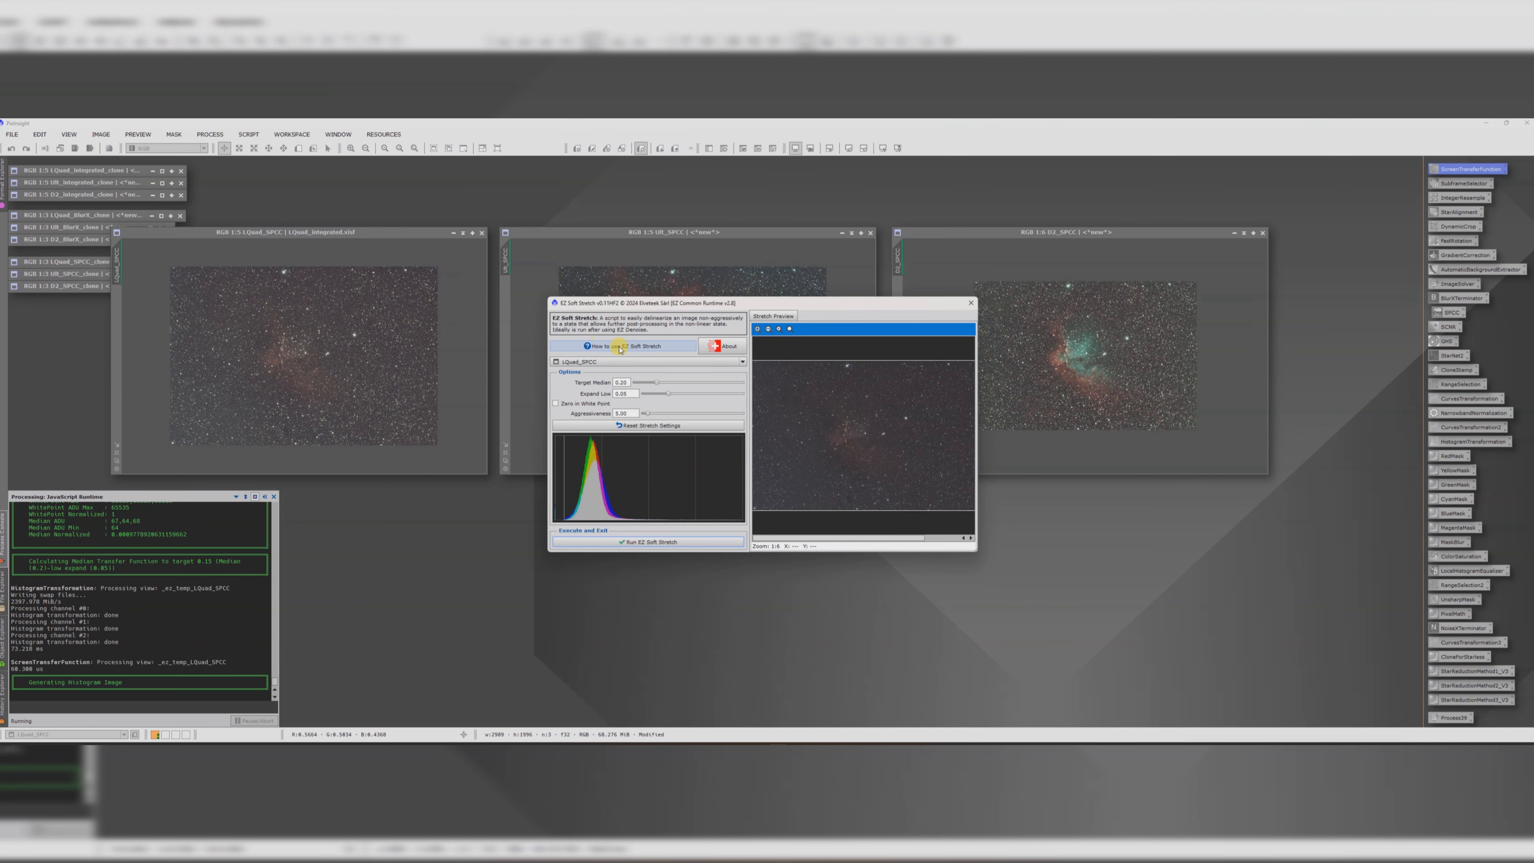
click(657, 542)
click(632, 542)
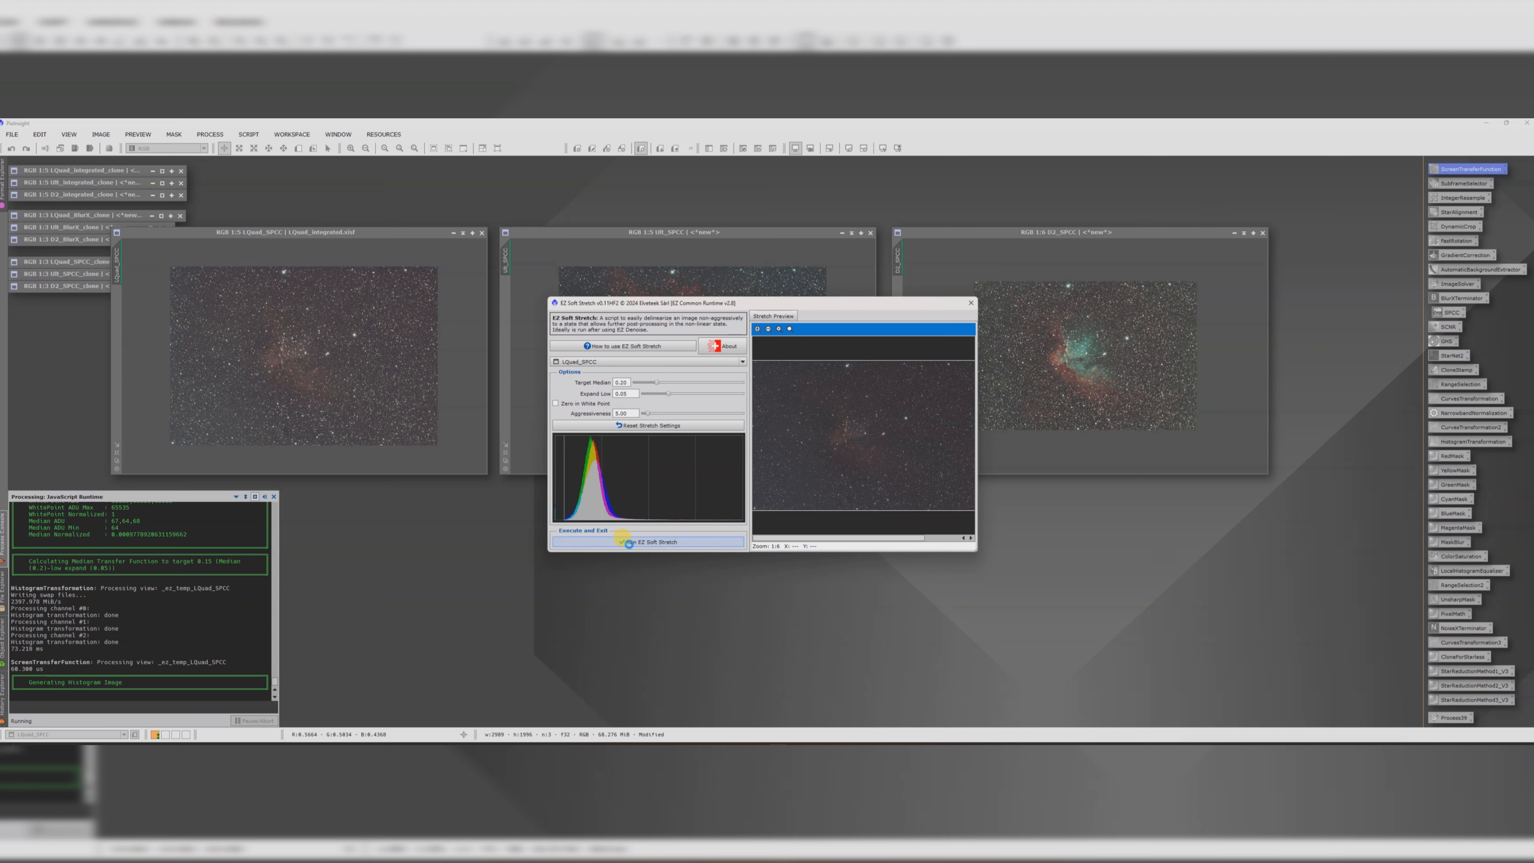
scroll(317, 349, up, 5)
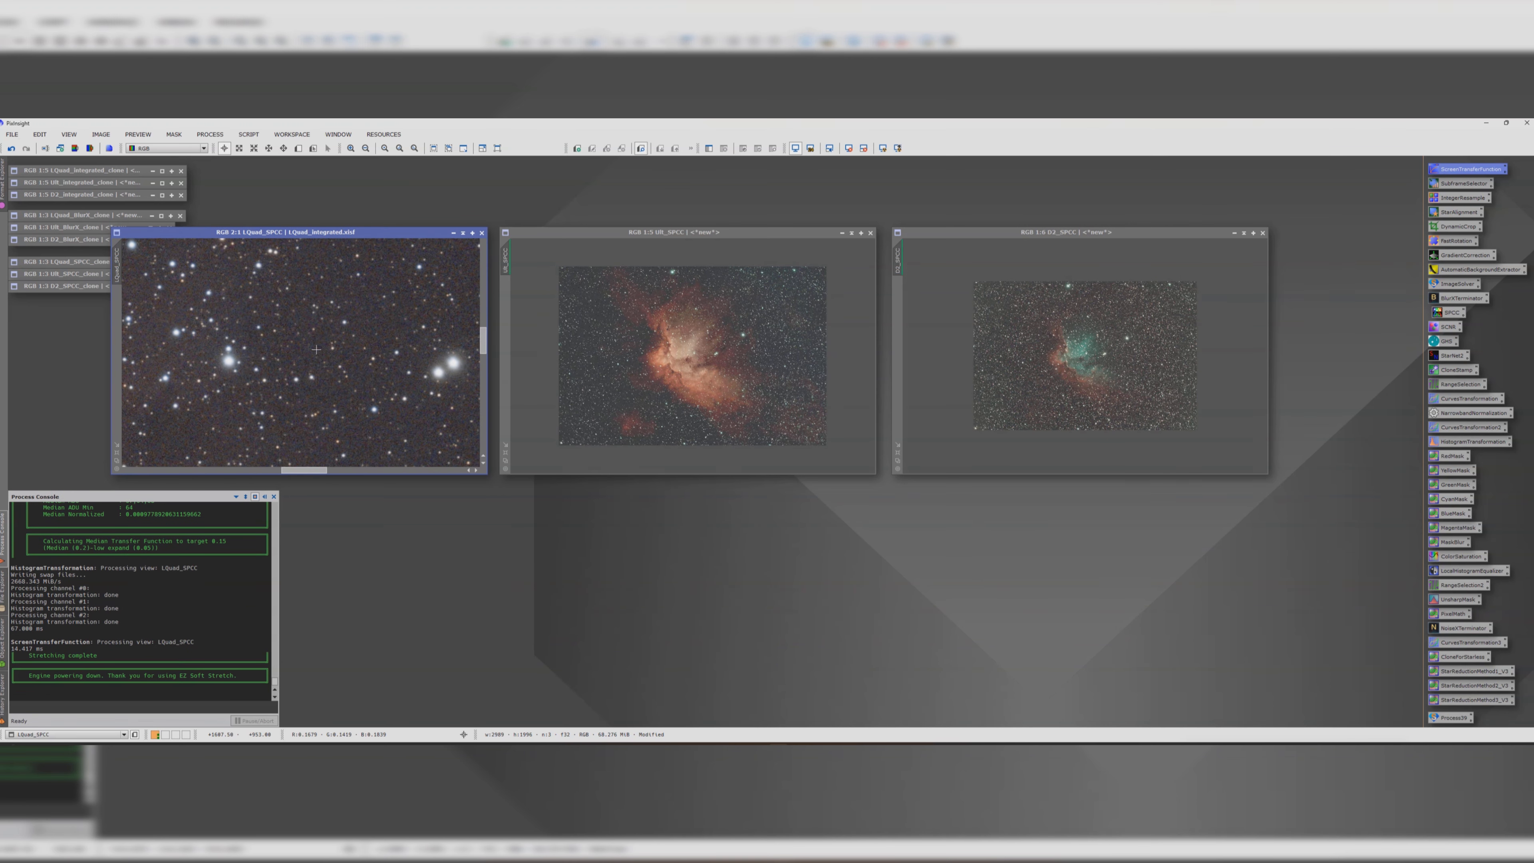
scroll(317, 349, down, 5)
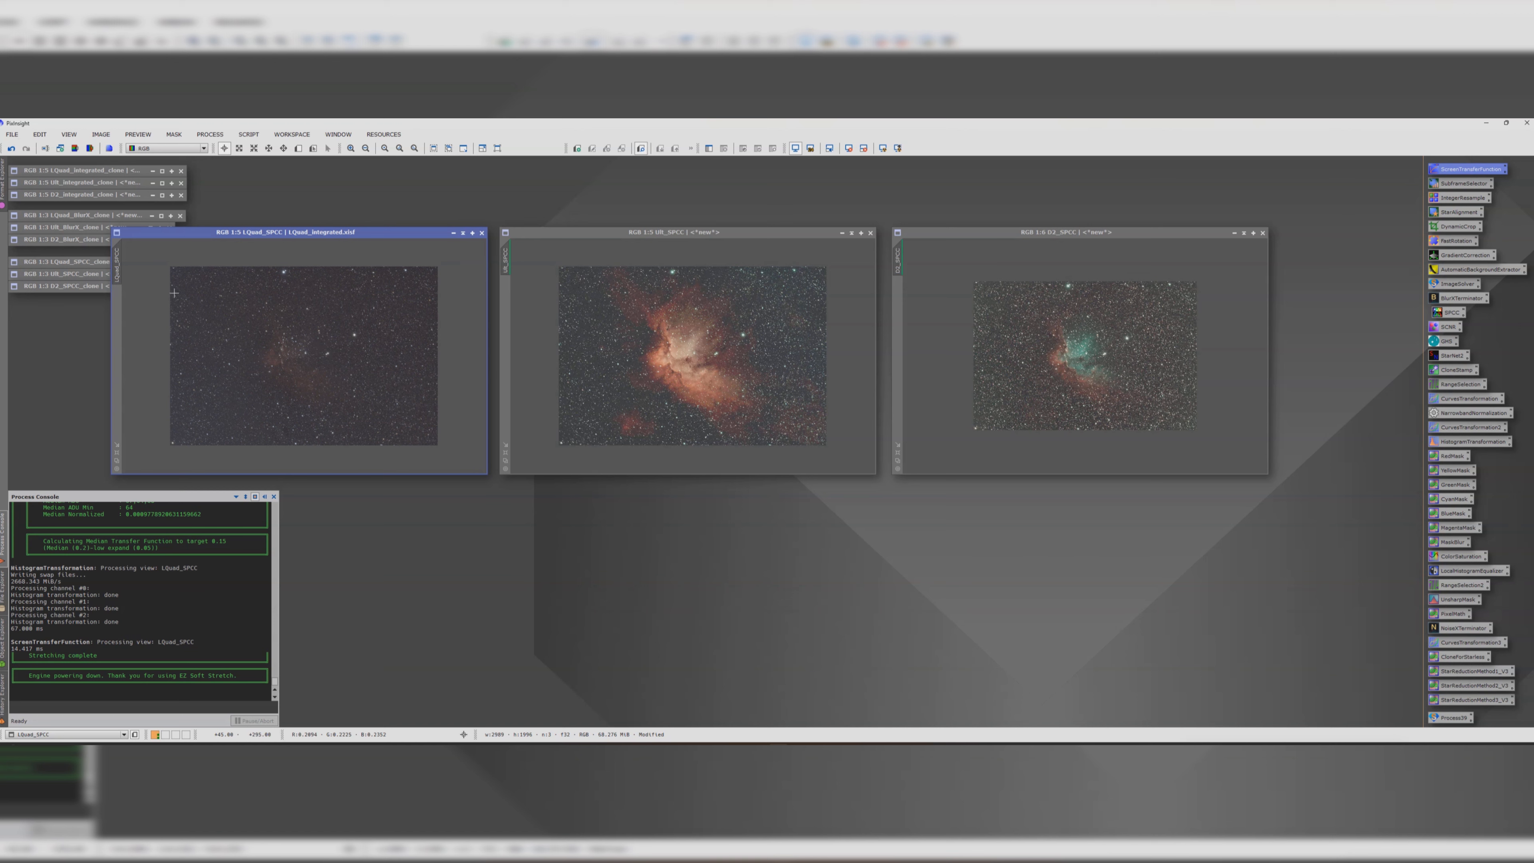
- Rename the stretched LQuad_SPCC image as LQuad_EZ and store it minimized below the clones
double_click(117, 263)
drag(744, 431, 726, 432)
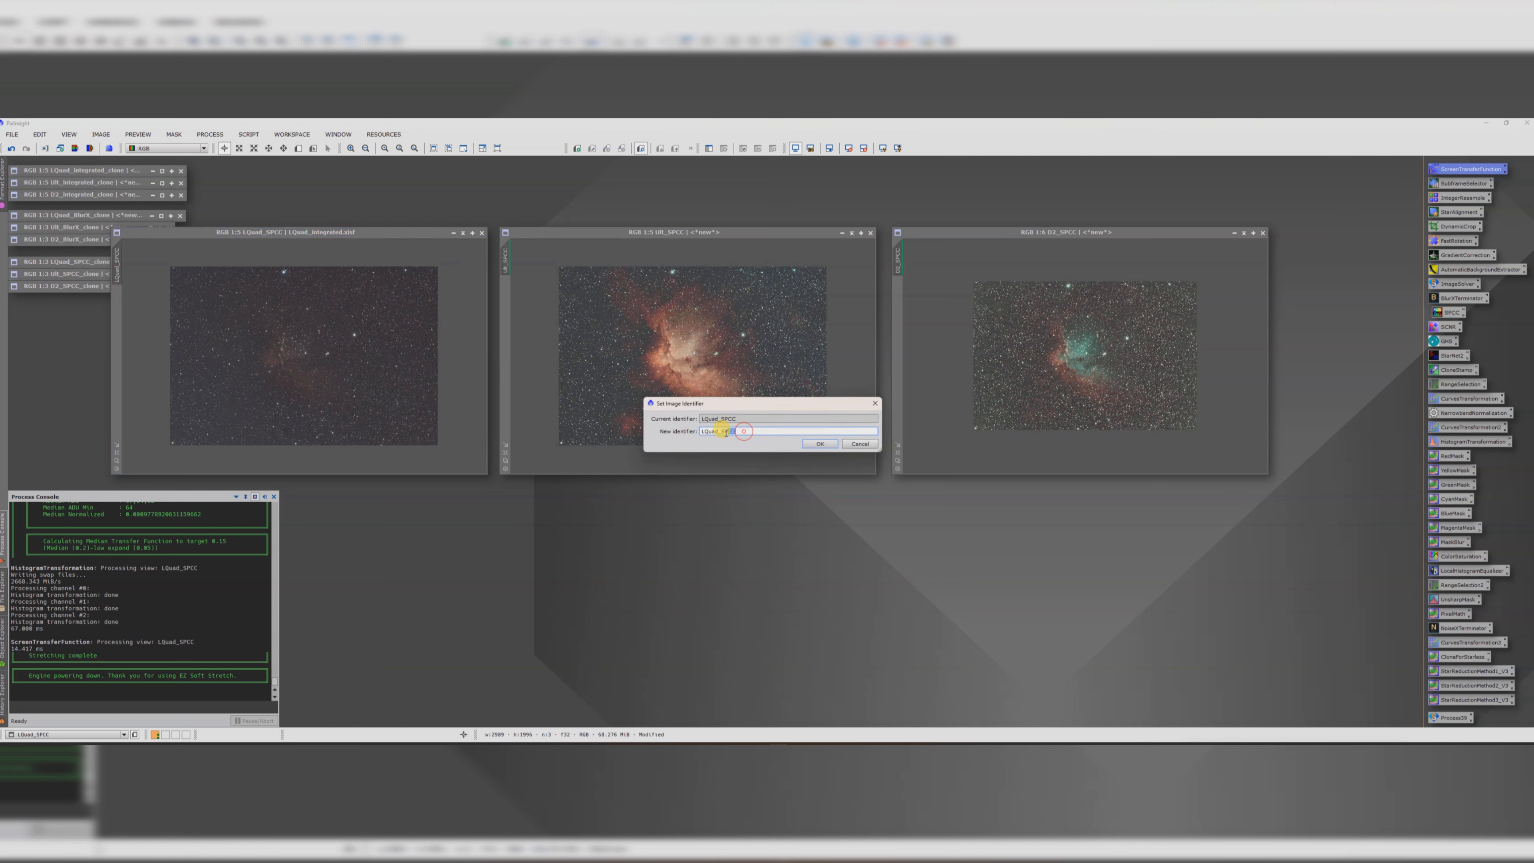
text(EZ)
key(Return)
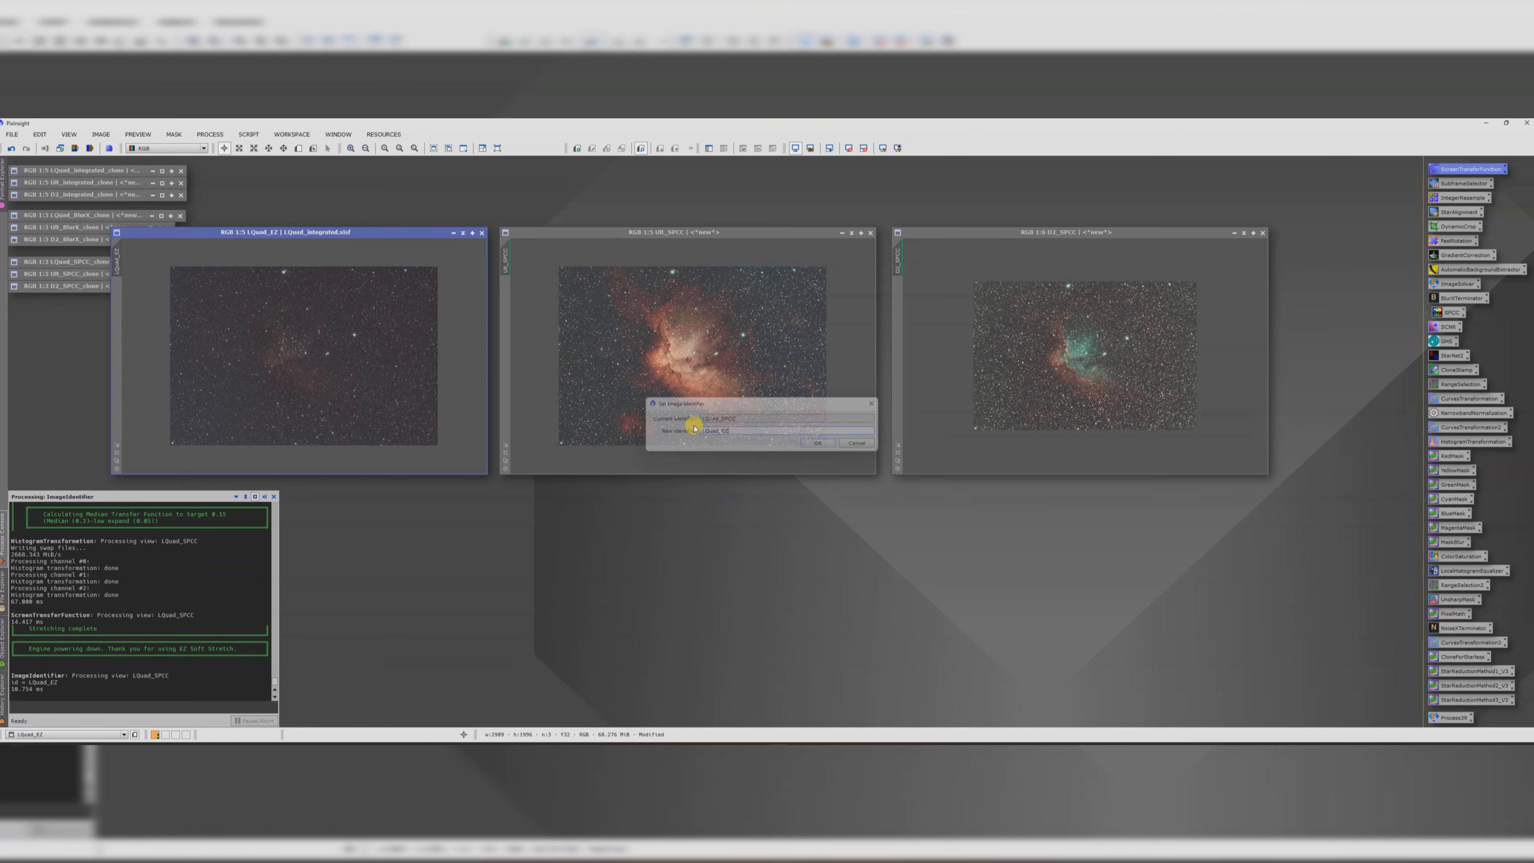
drag(270, 350, 69, 321)
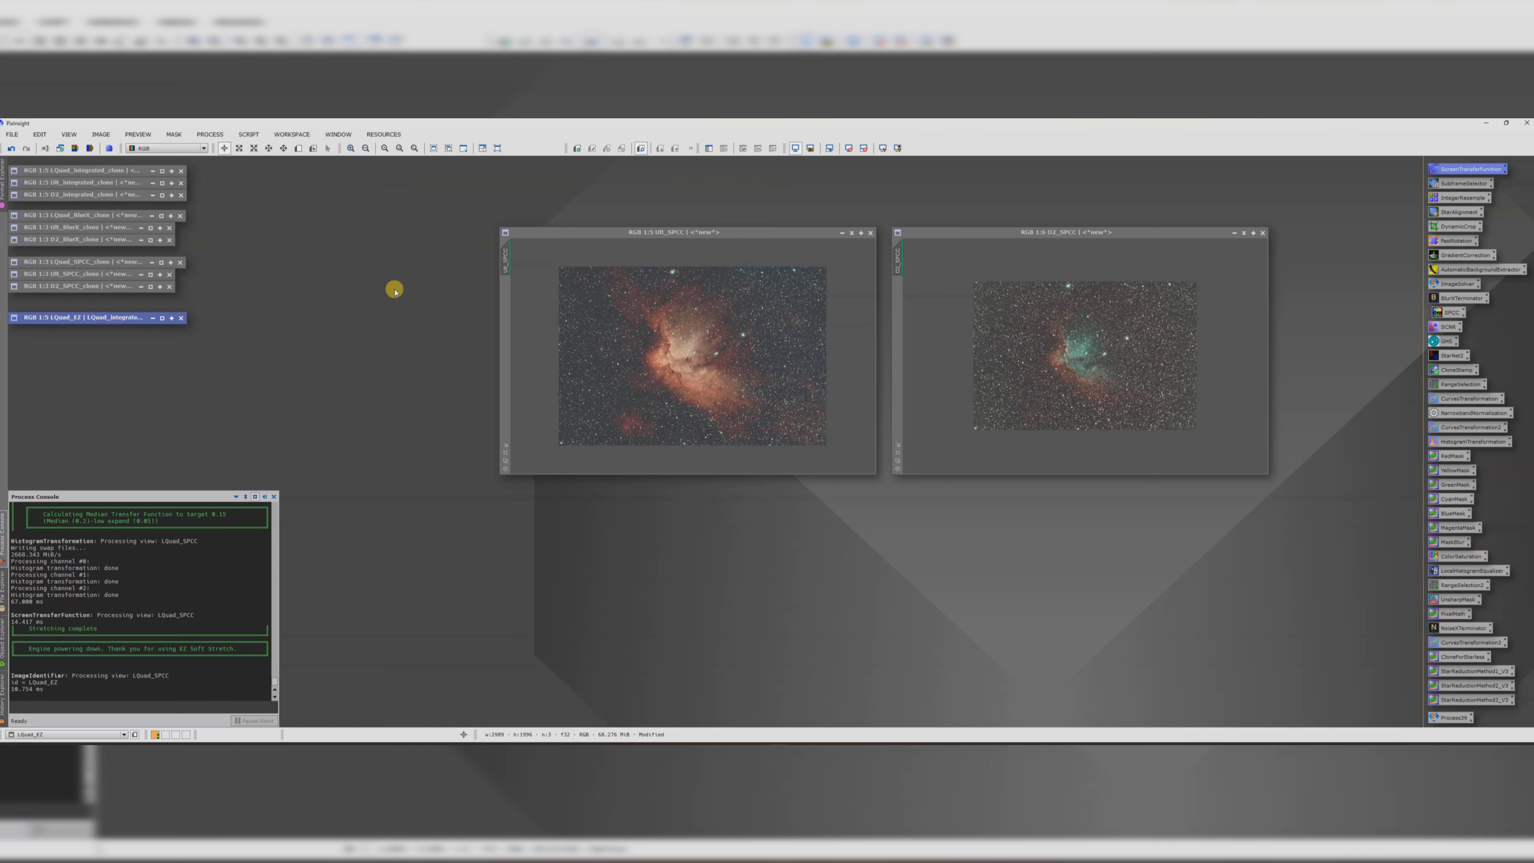
- Rearrange the Ult_SPCC and D2_SPCC windows and enlarge the Ult_SPCC window
drag(585, 233, 528, 262)
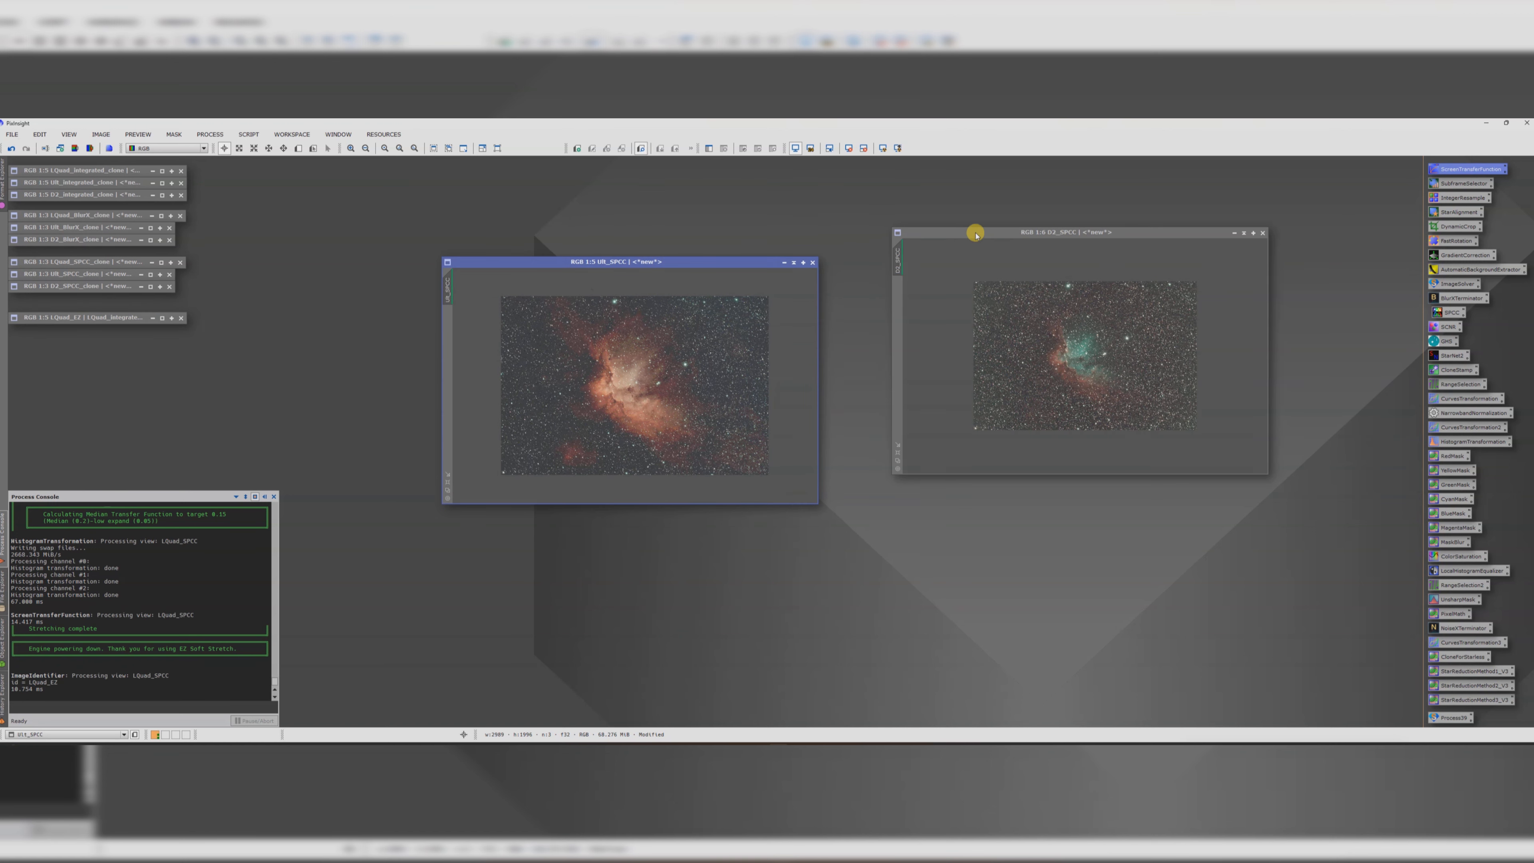
mouse_move(976, 232)
mouse_down()
mouse_move(1001, 264)
mouse_move(968, 262)
mouse_up()
drag(705, 262, 686, 239)
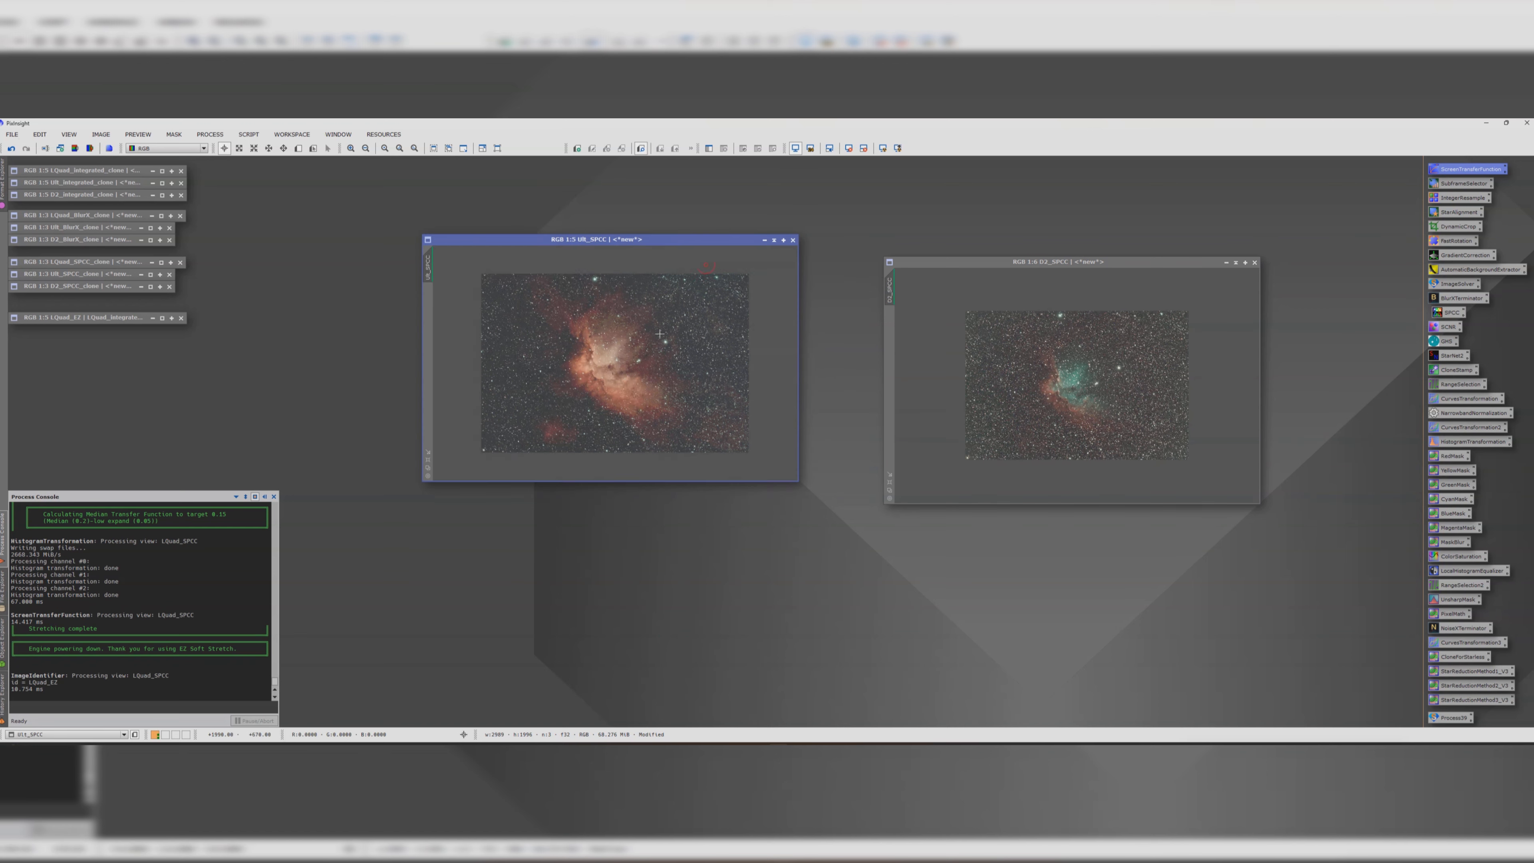
drag(548, 235, 544, 194)
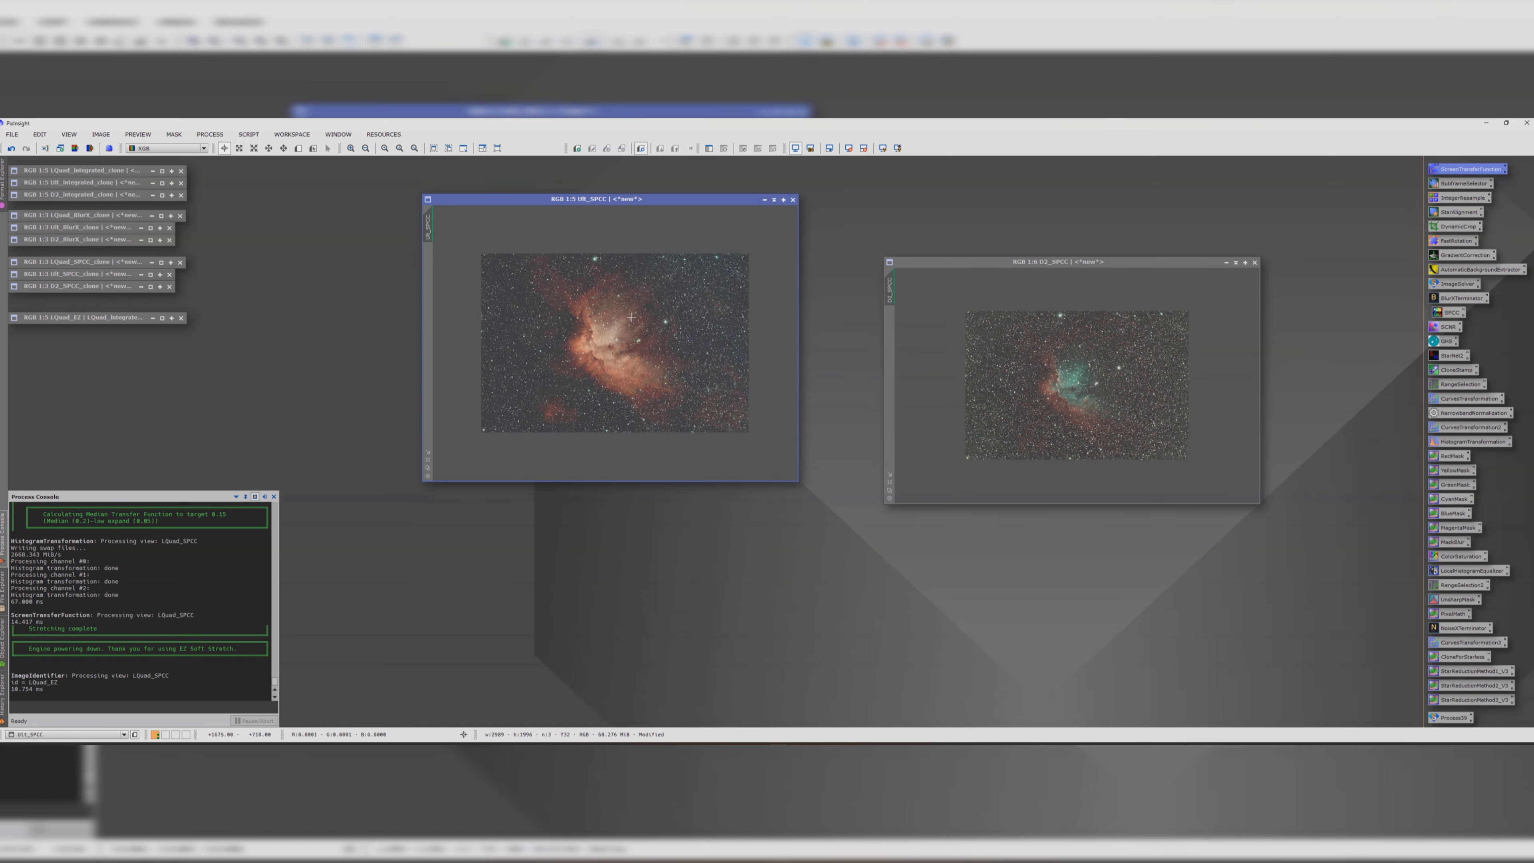
drag(797, 480, 882, 541)
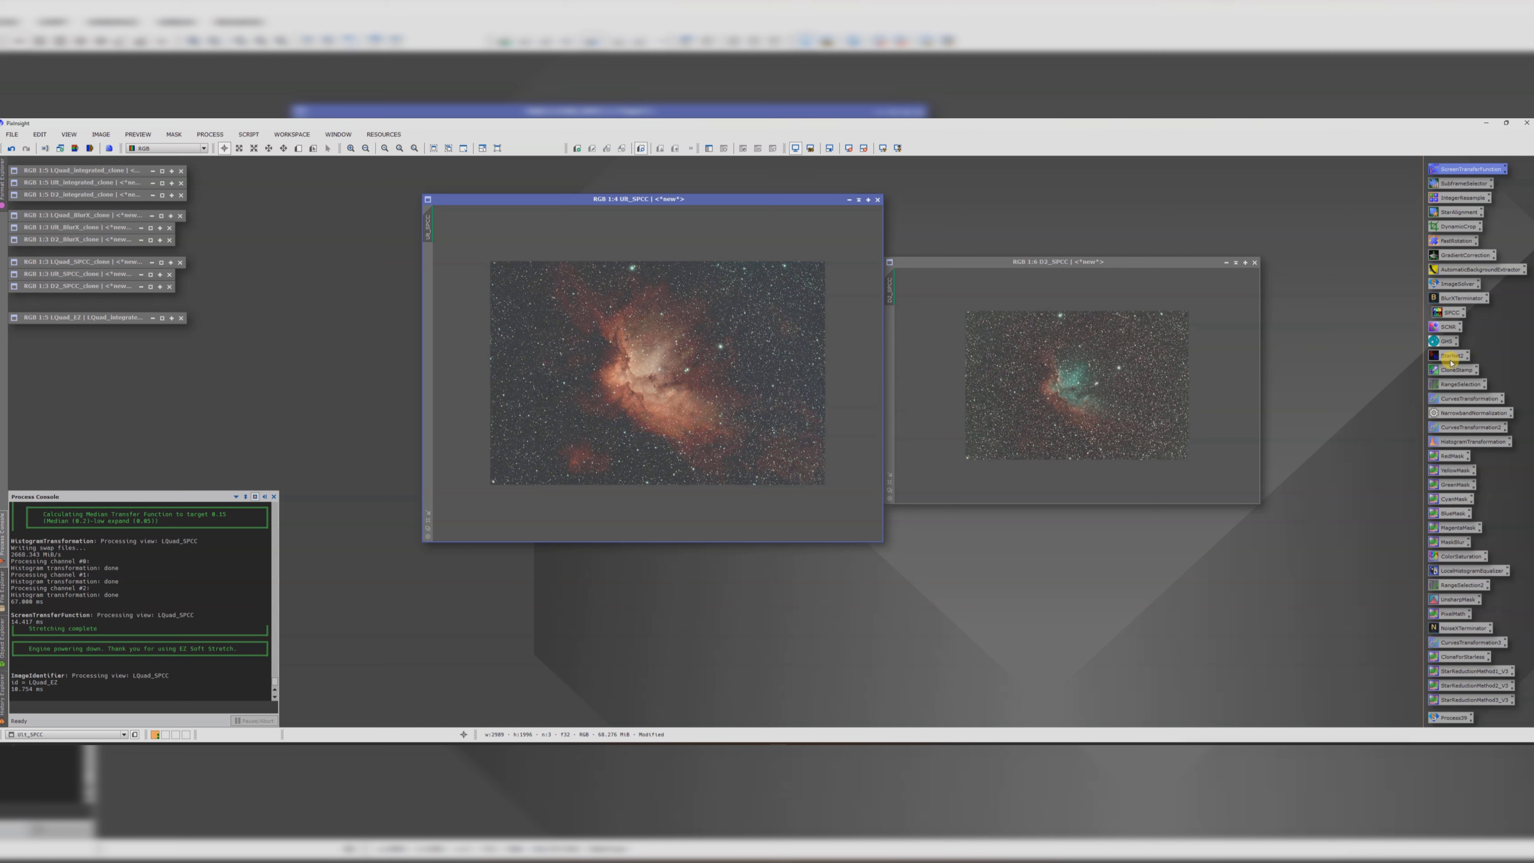
- Open GeneralizedHyperbolicStretch beside Ult_SPCC, remove the image's screen stretch and start the real-time preview
click(1444, 342)
double_click(1445, 342)
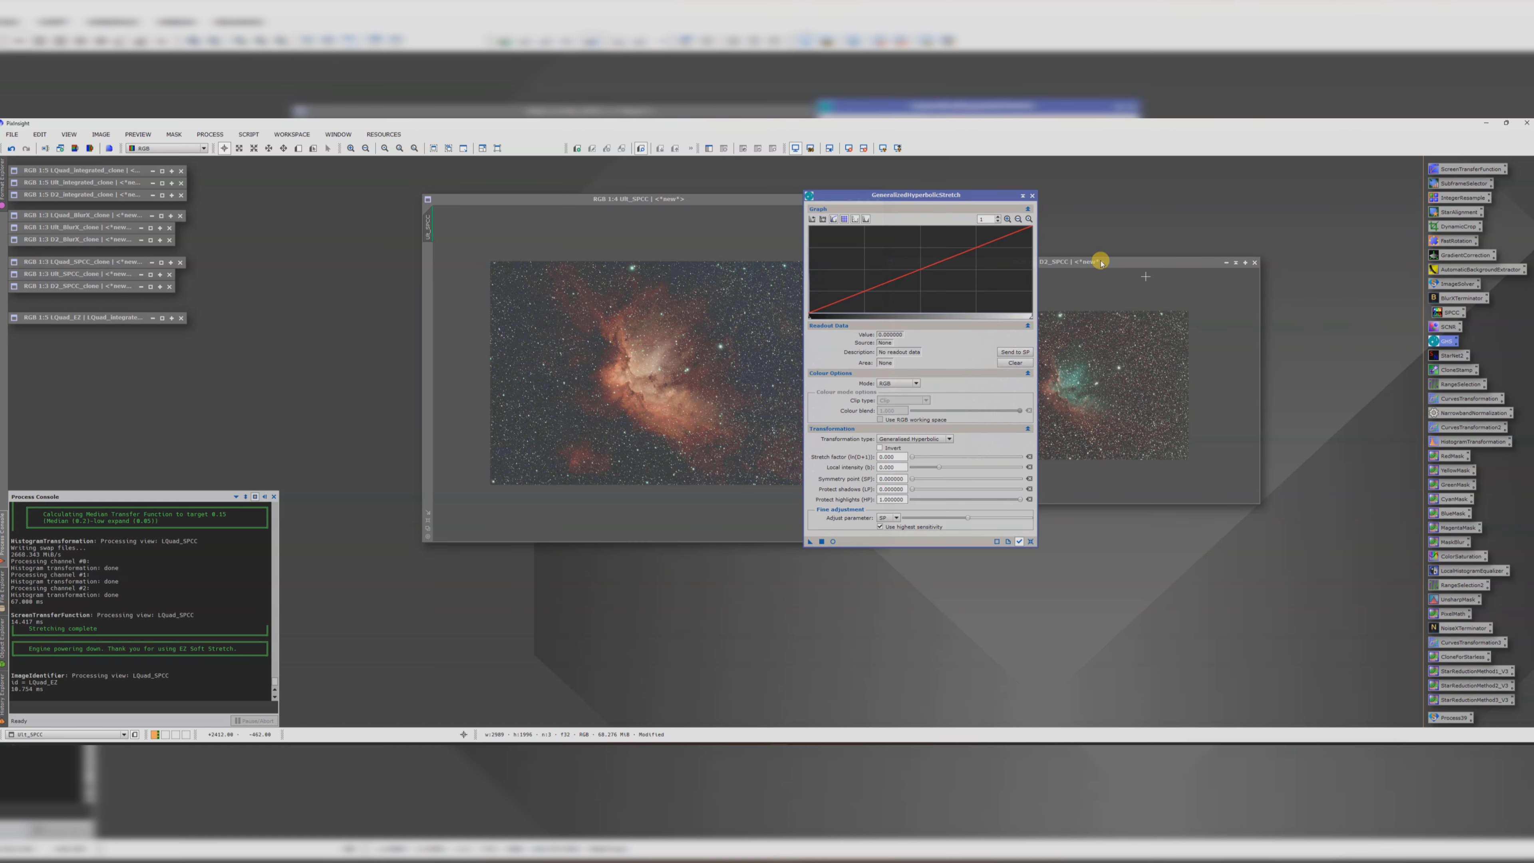
drag(761, 203, 641, 207)
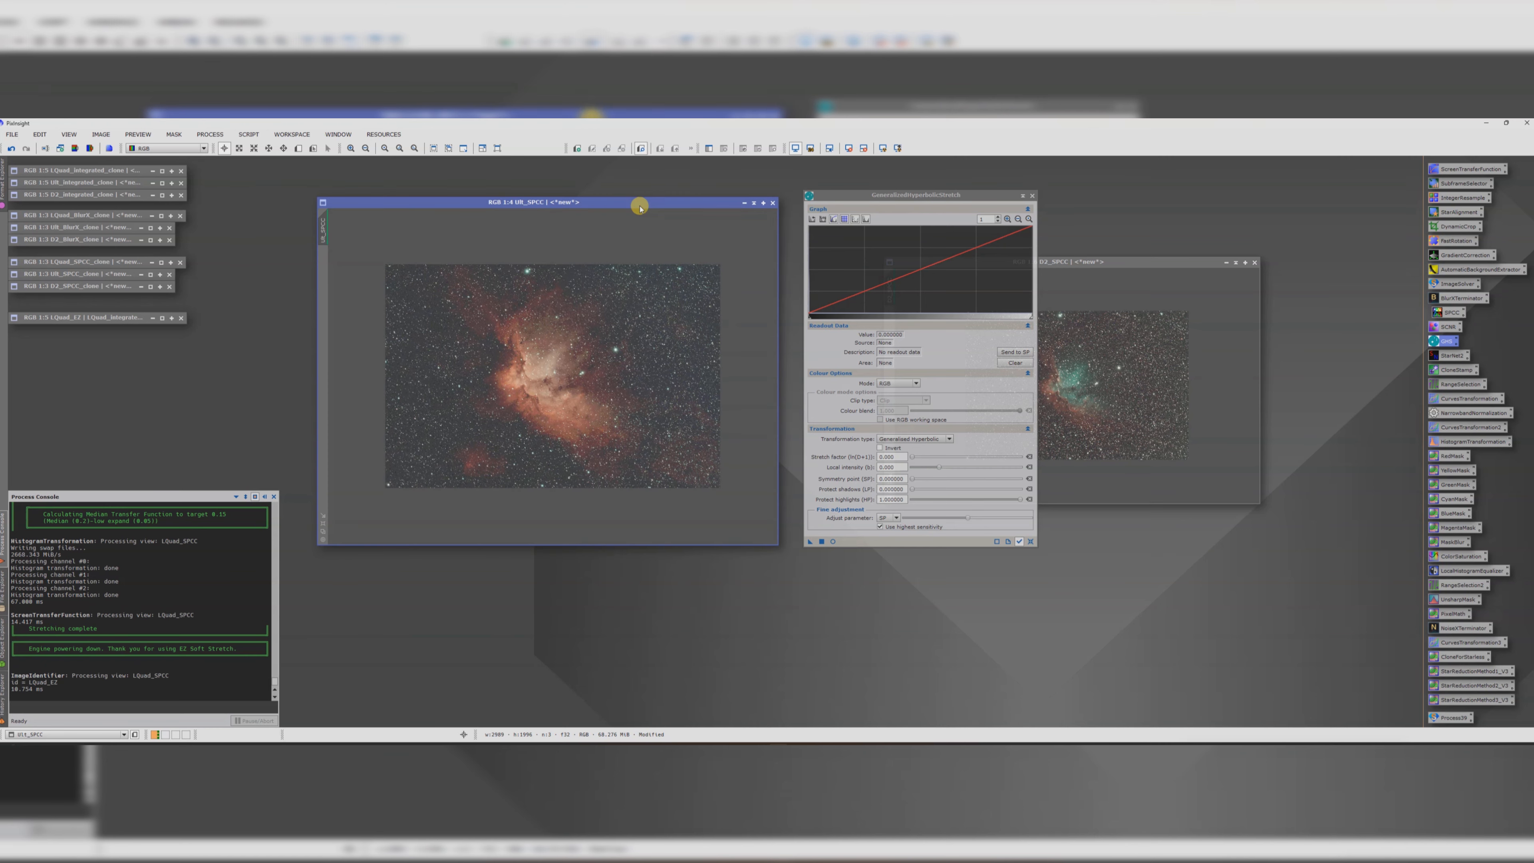
click(849, 149)
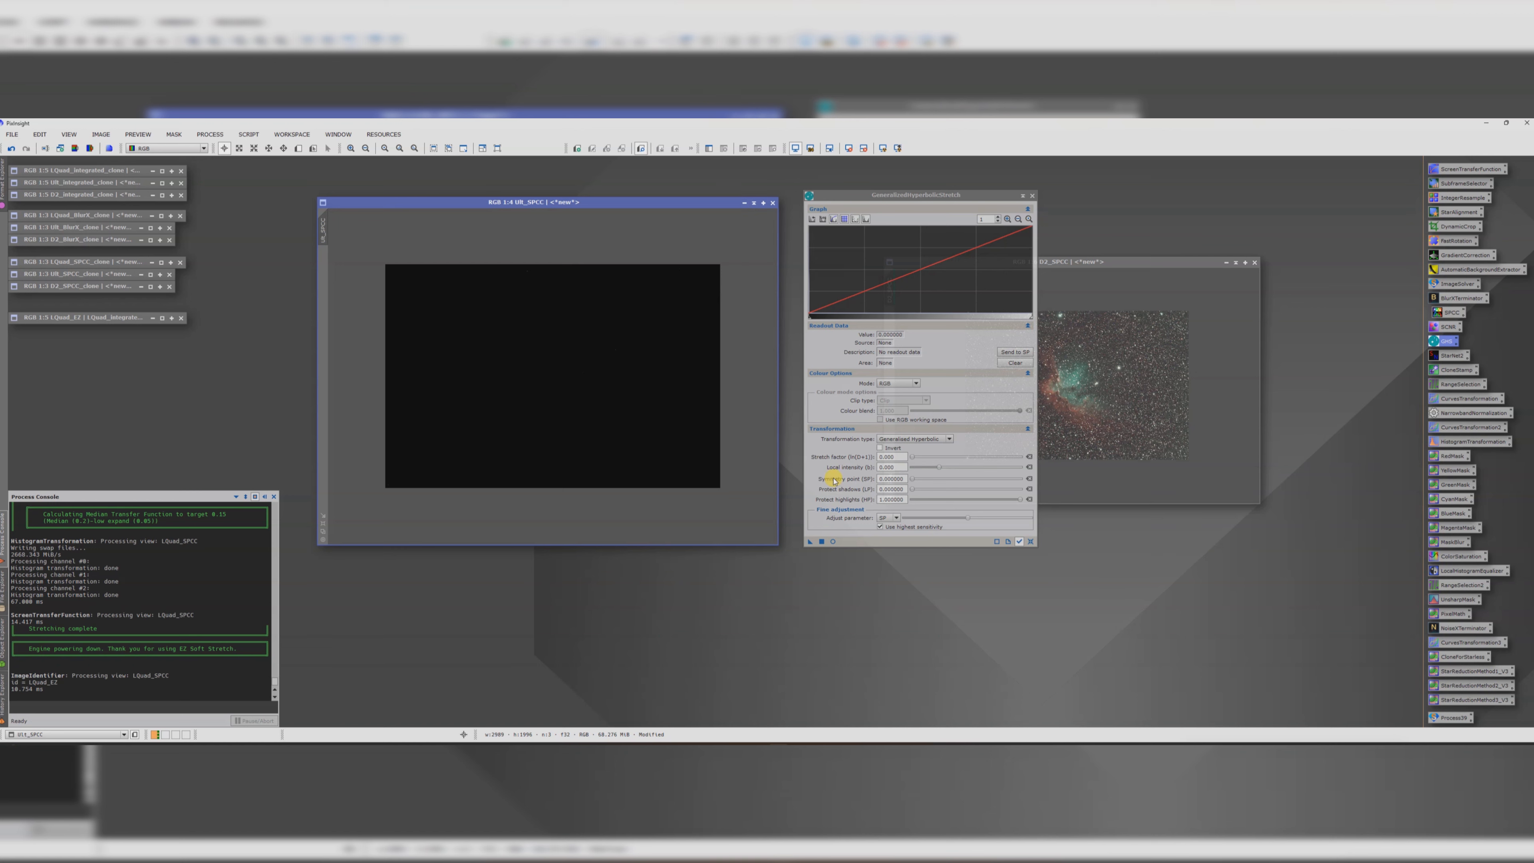
click(833, 542)
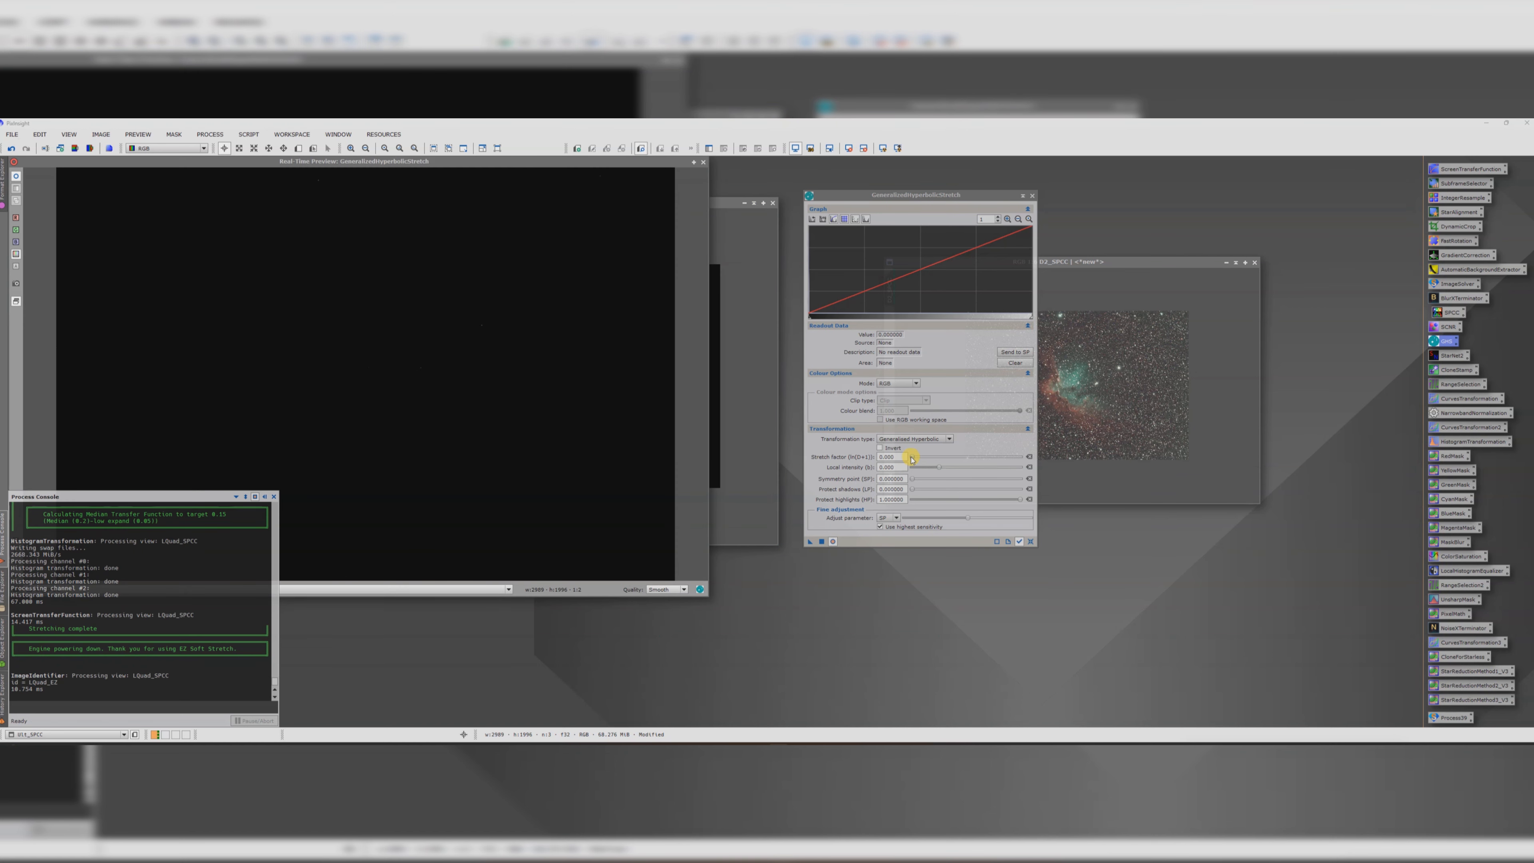
- Apply a generalized hyperbolic stretch to Ult_SPCC with stretch factor about 7.9 and local intensity about 0.65, and reset the parameters
drag(912, 458, 954, 458)
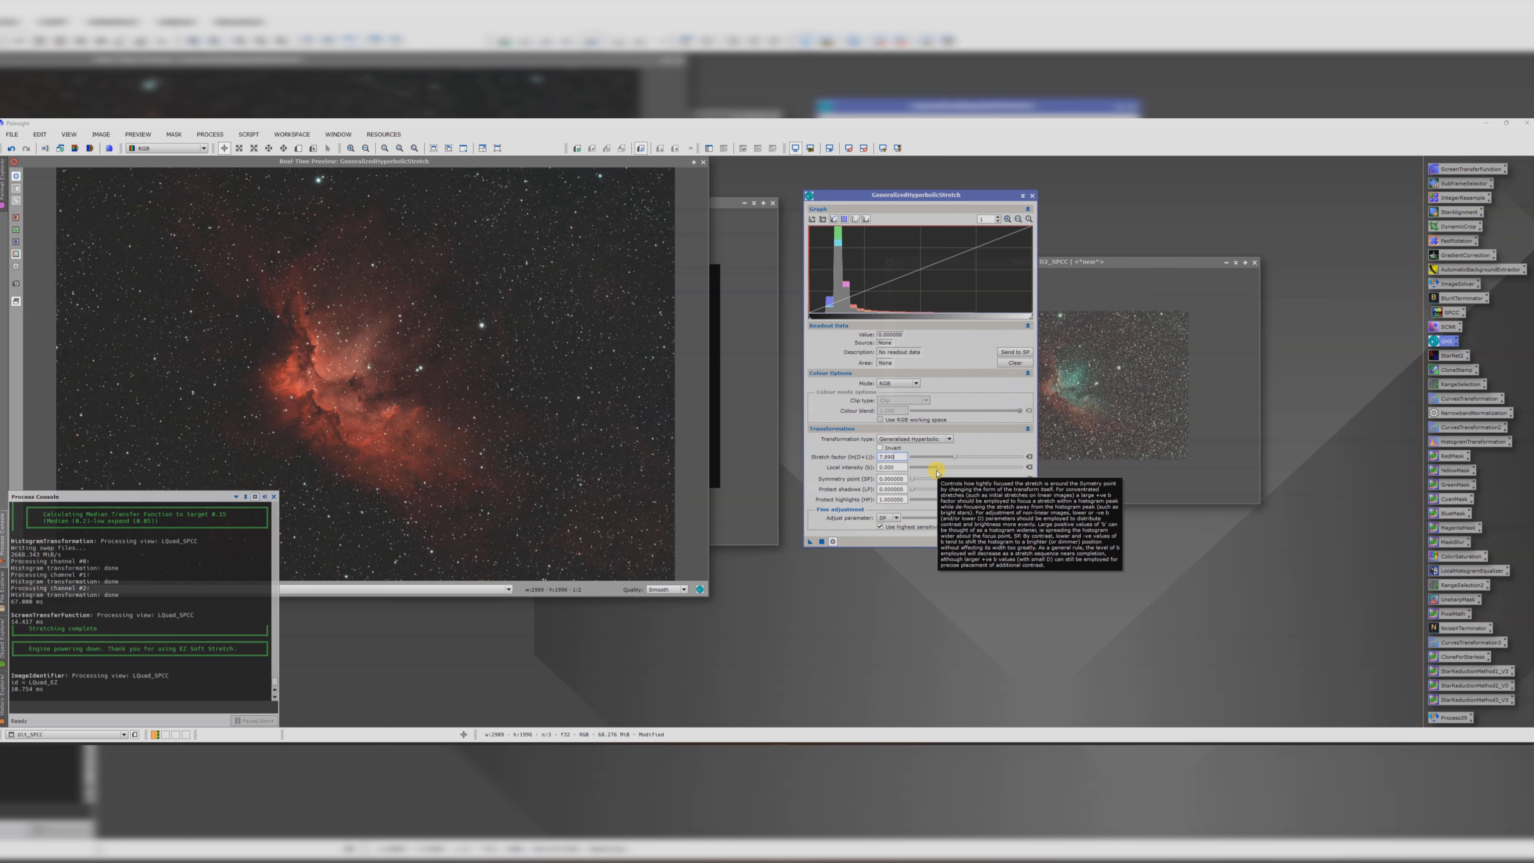
drag(938, 469, 942, 471)
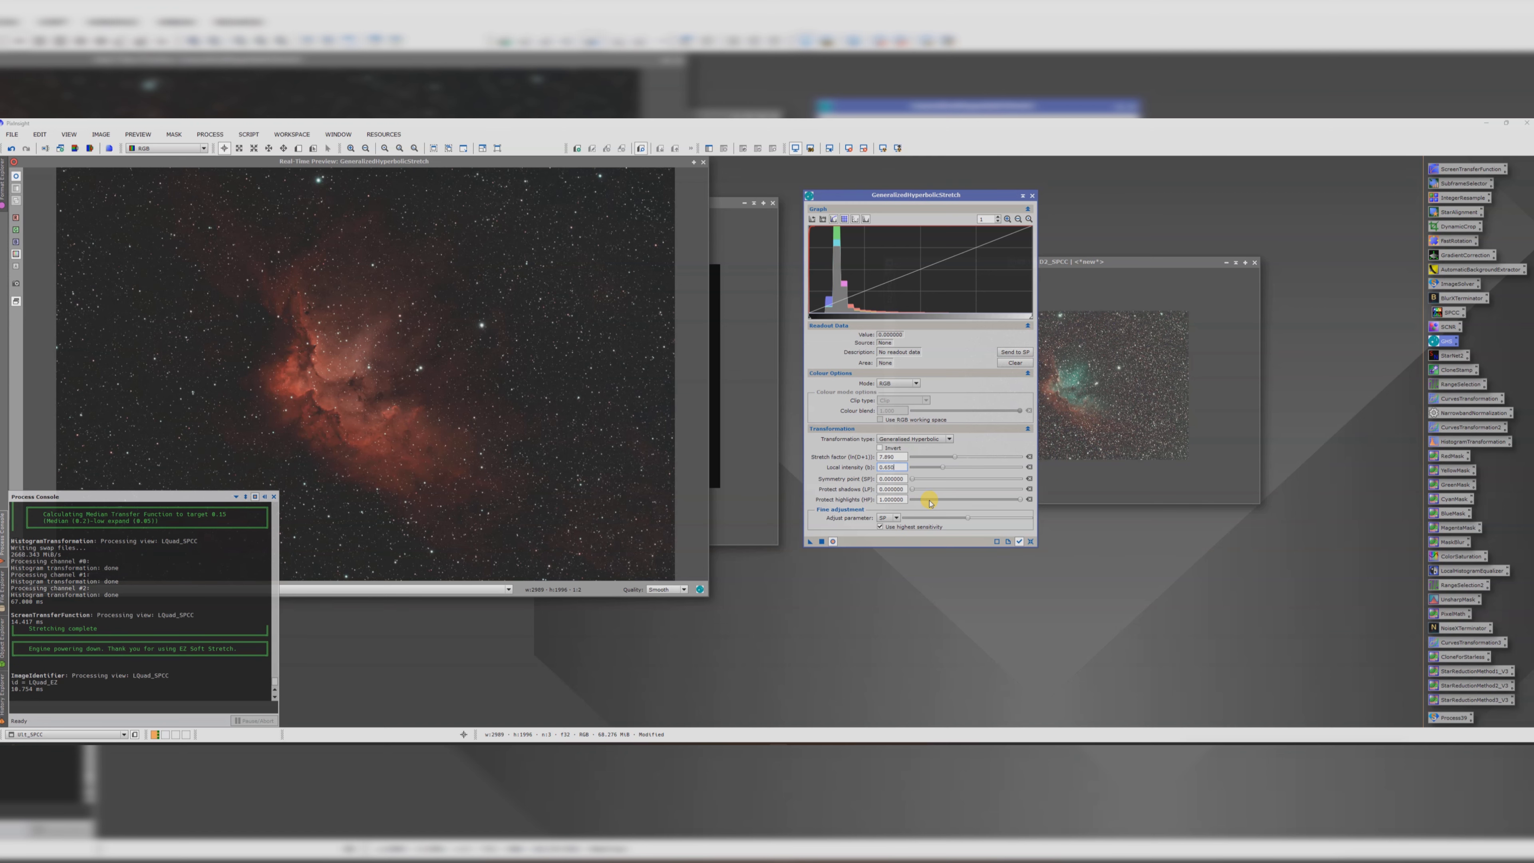
click(823, 542)
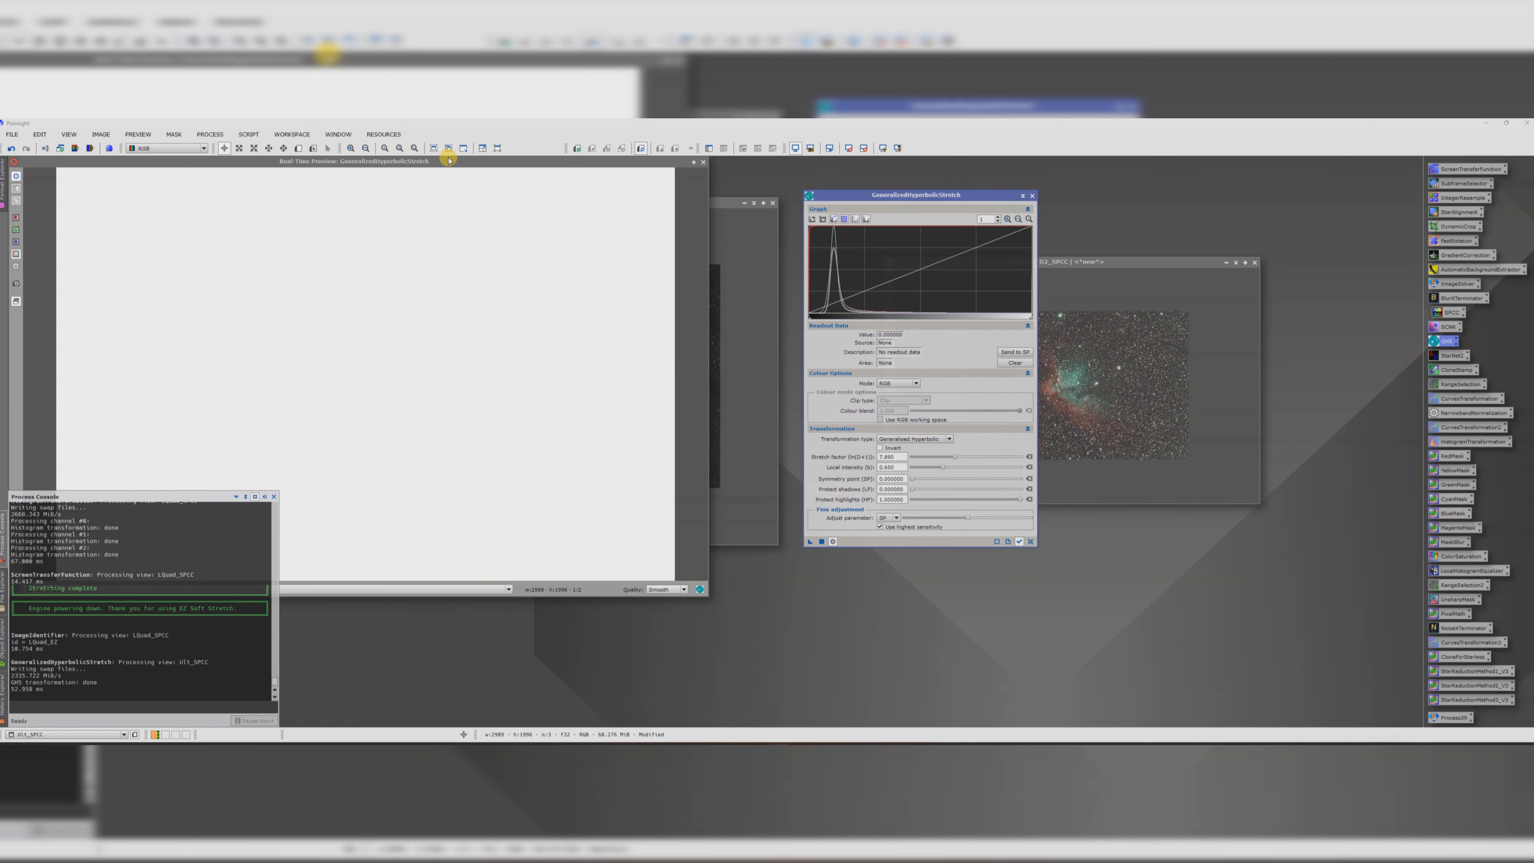
drag(454, 168, 494, 201)
click(1030, 542)
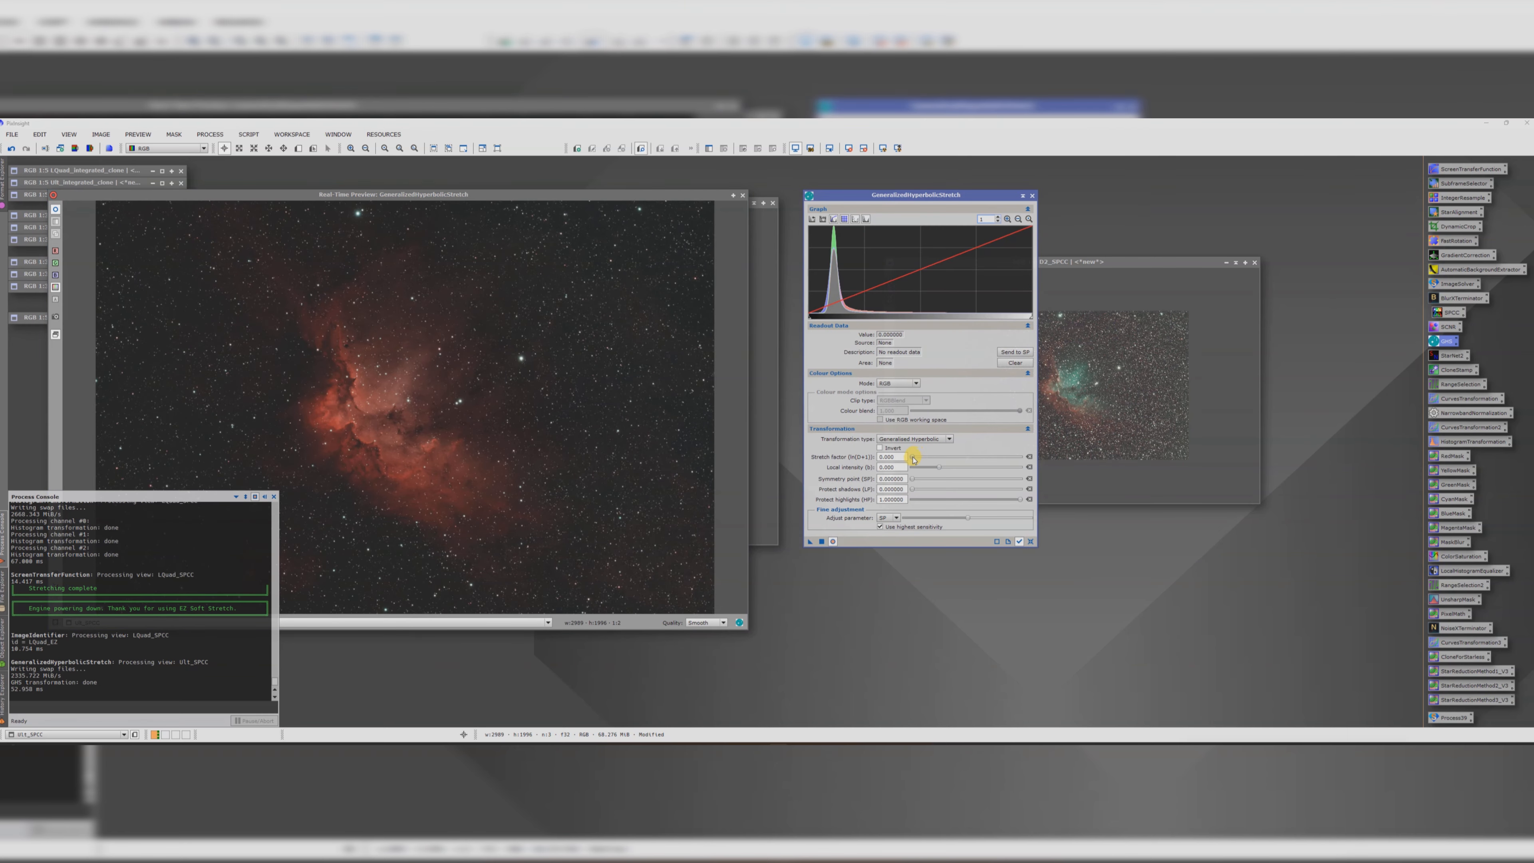
- Apply a second hyperbolic stretch to Ult_SPCC with stretch factor about 1.5 and symmetry point about 0.22, and close the stretch tool and preview
drag(913, 459, 937, 470)
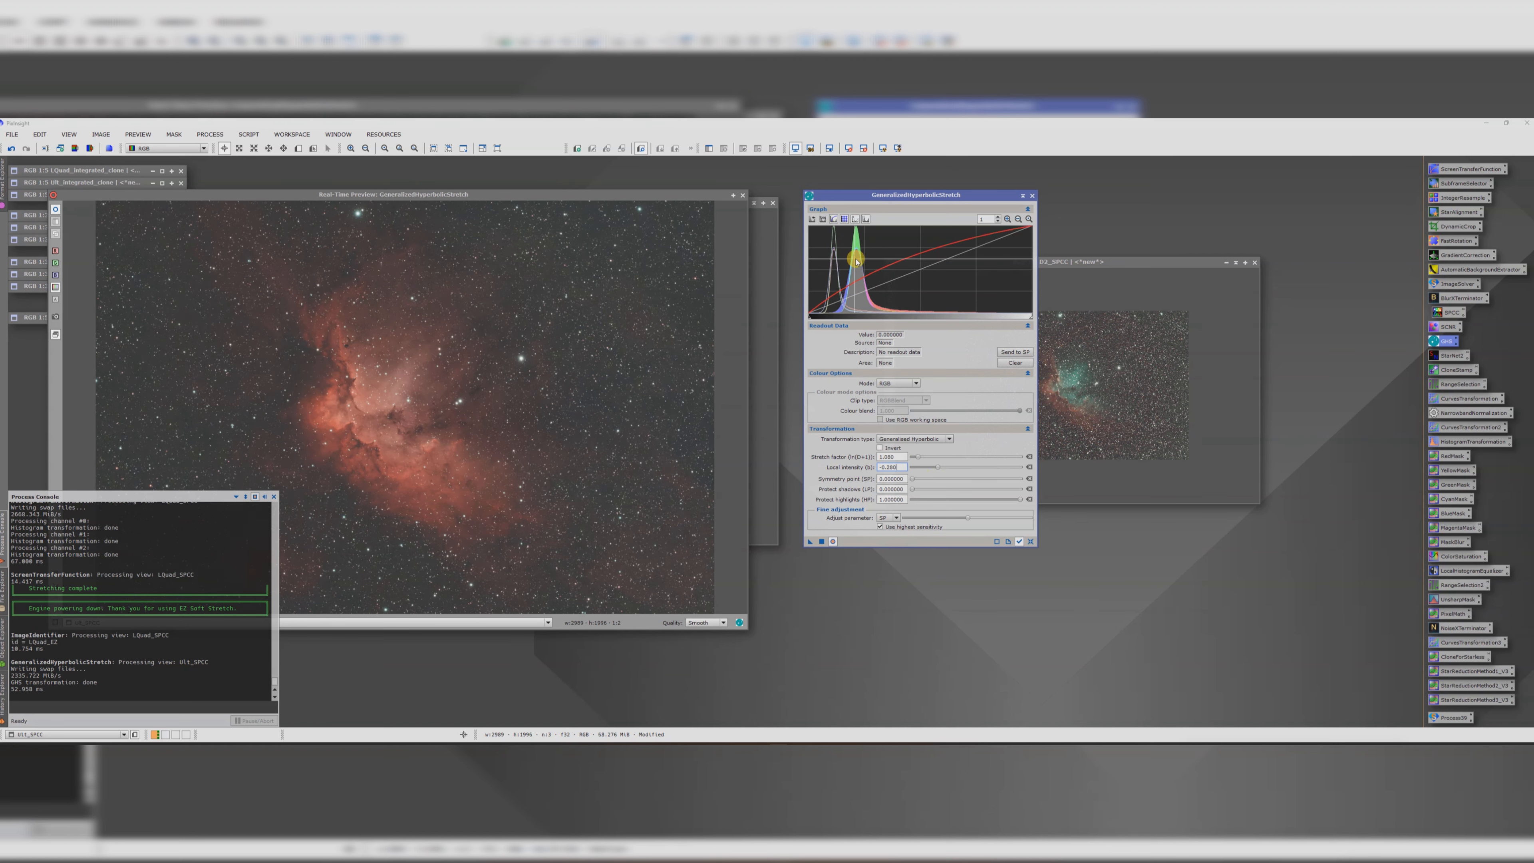
click(857, 257)
click(1015, 352)
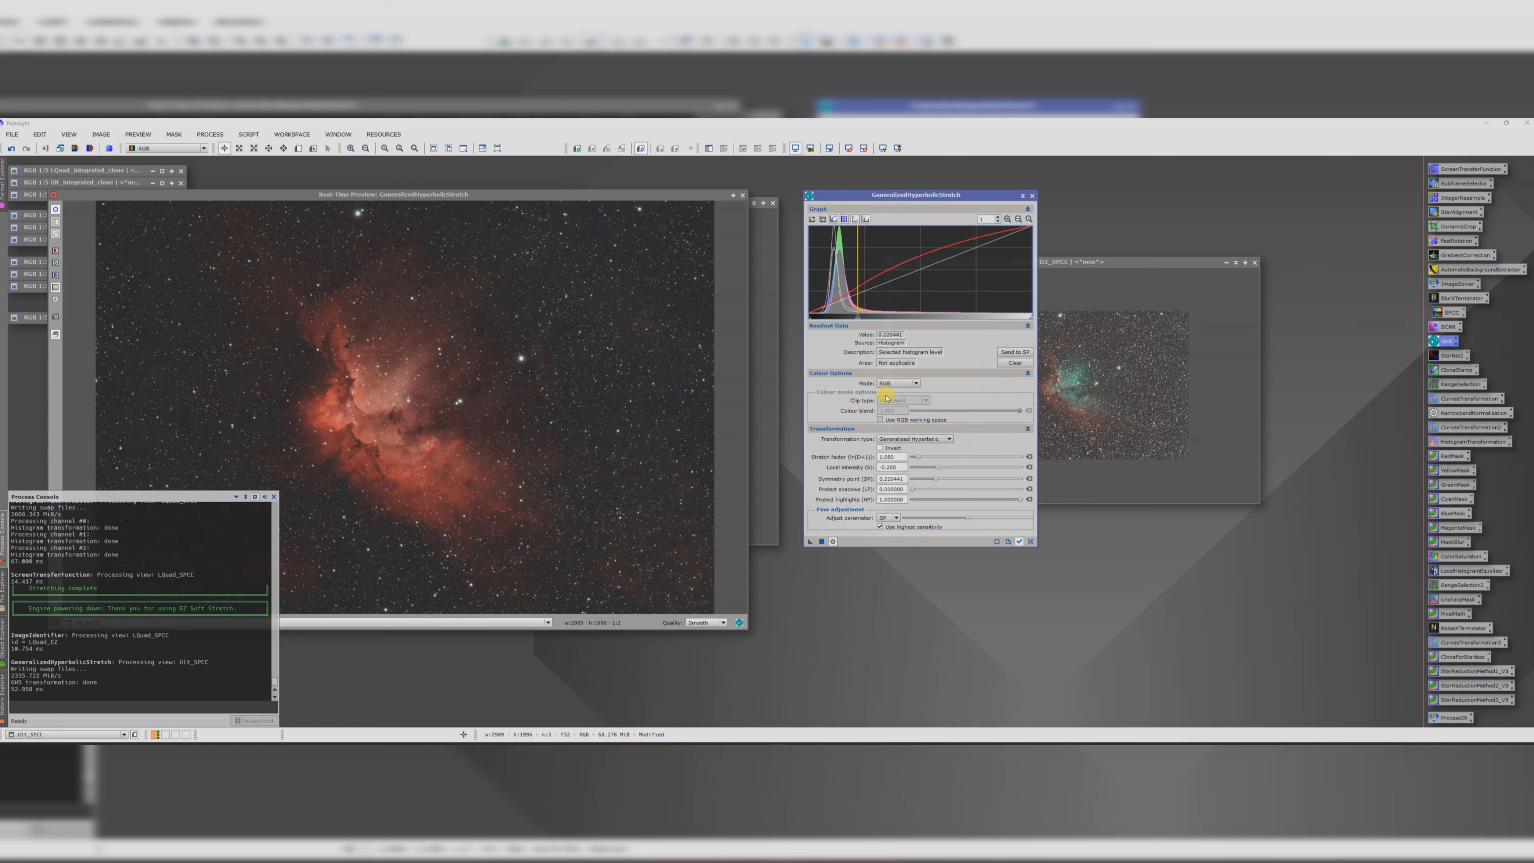
drag(917, 459, 922, 460)
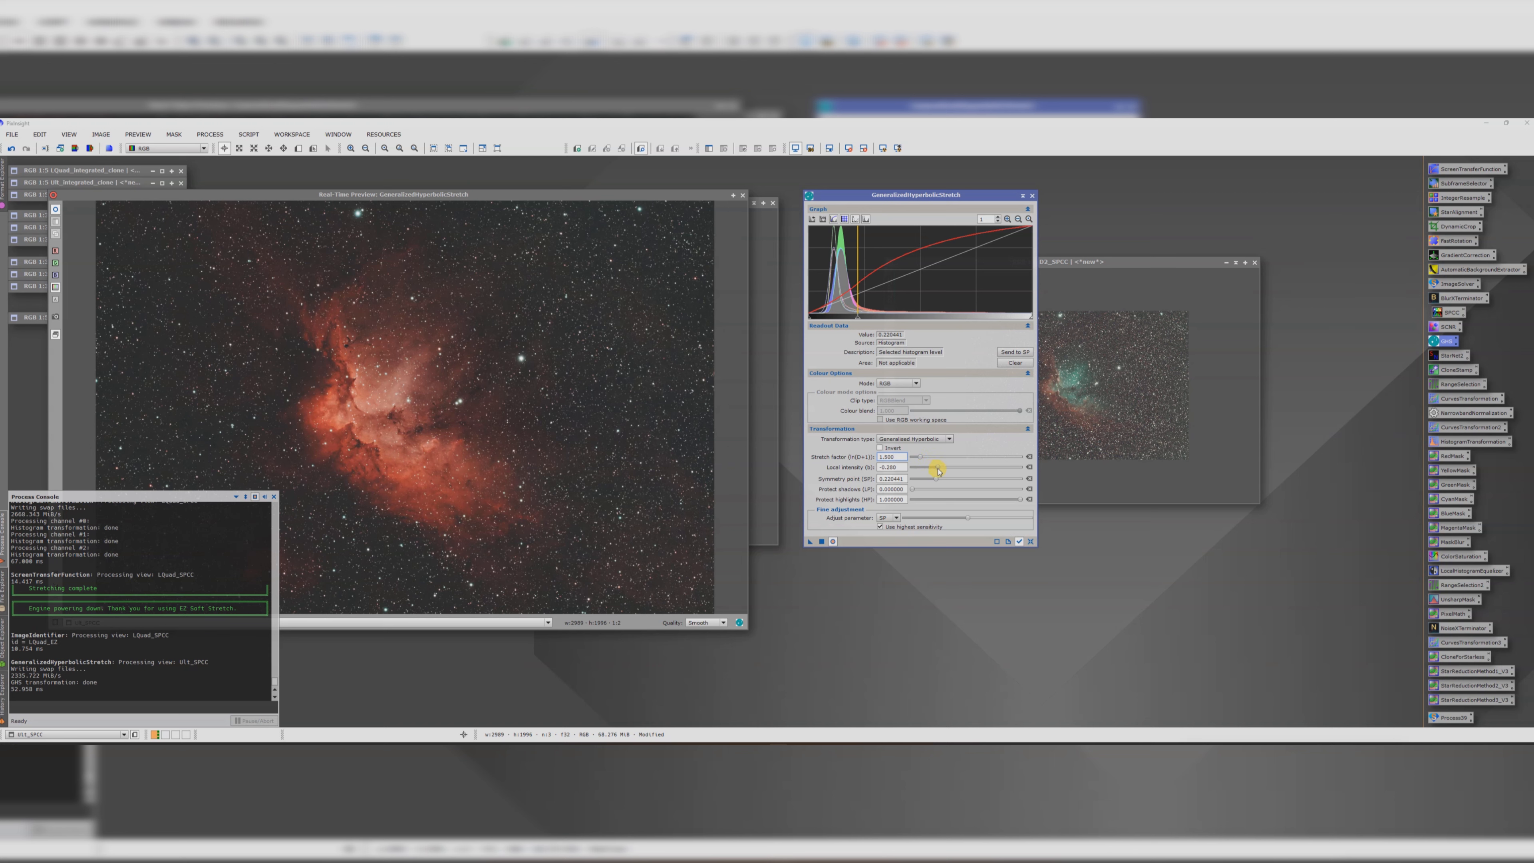
drag(938, 471, 940, 470)
click(55, 211)
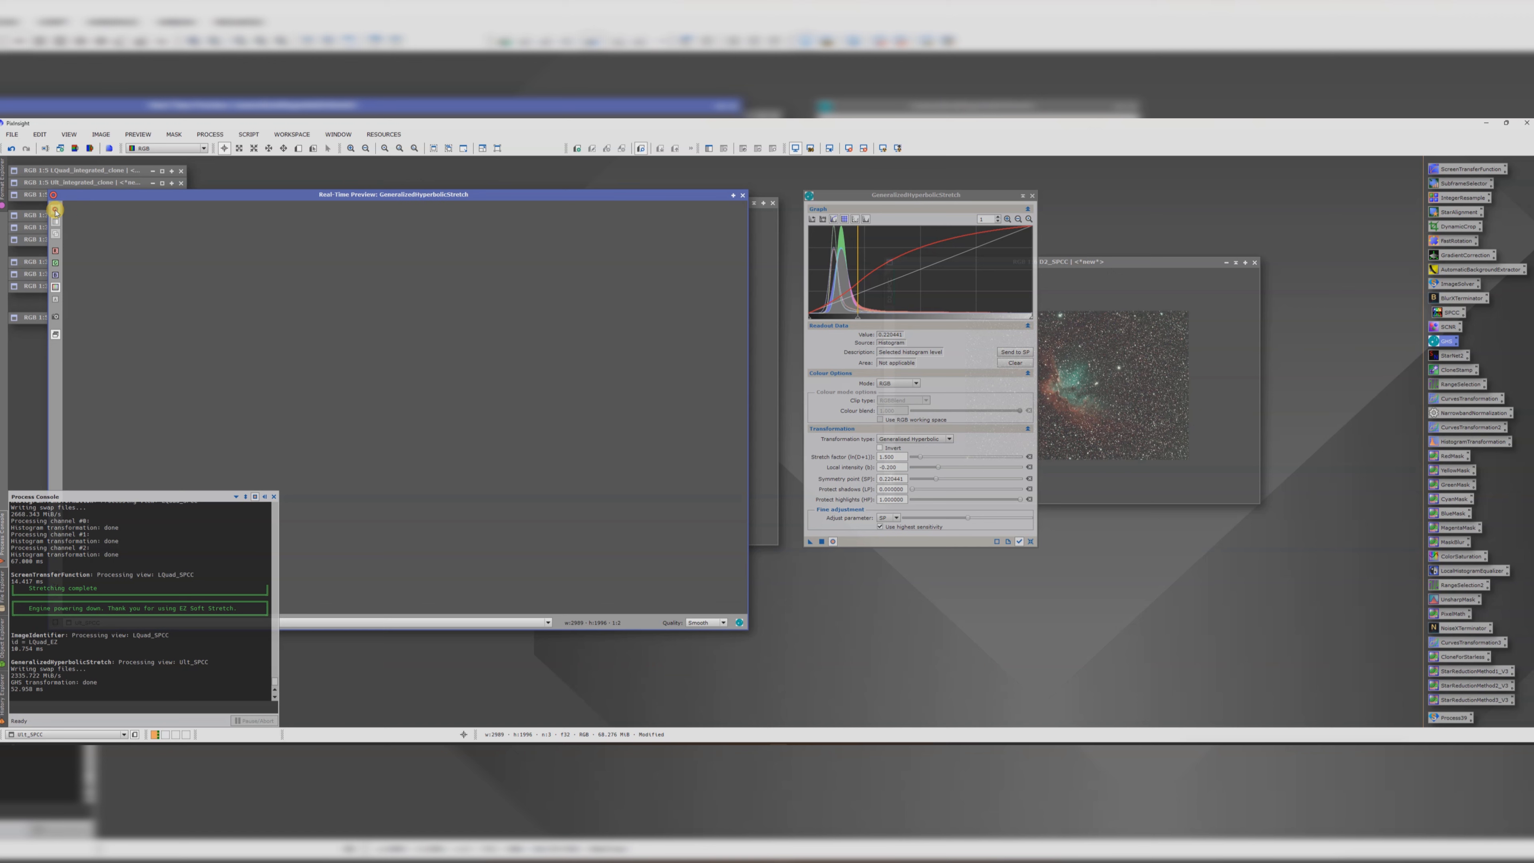
click(821, 541)
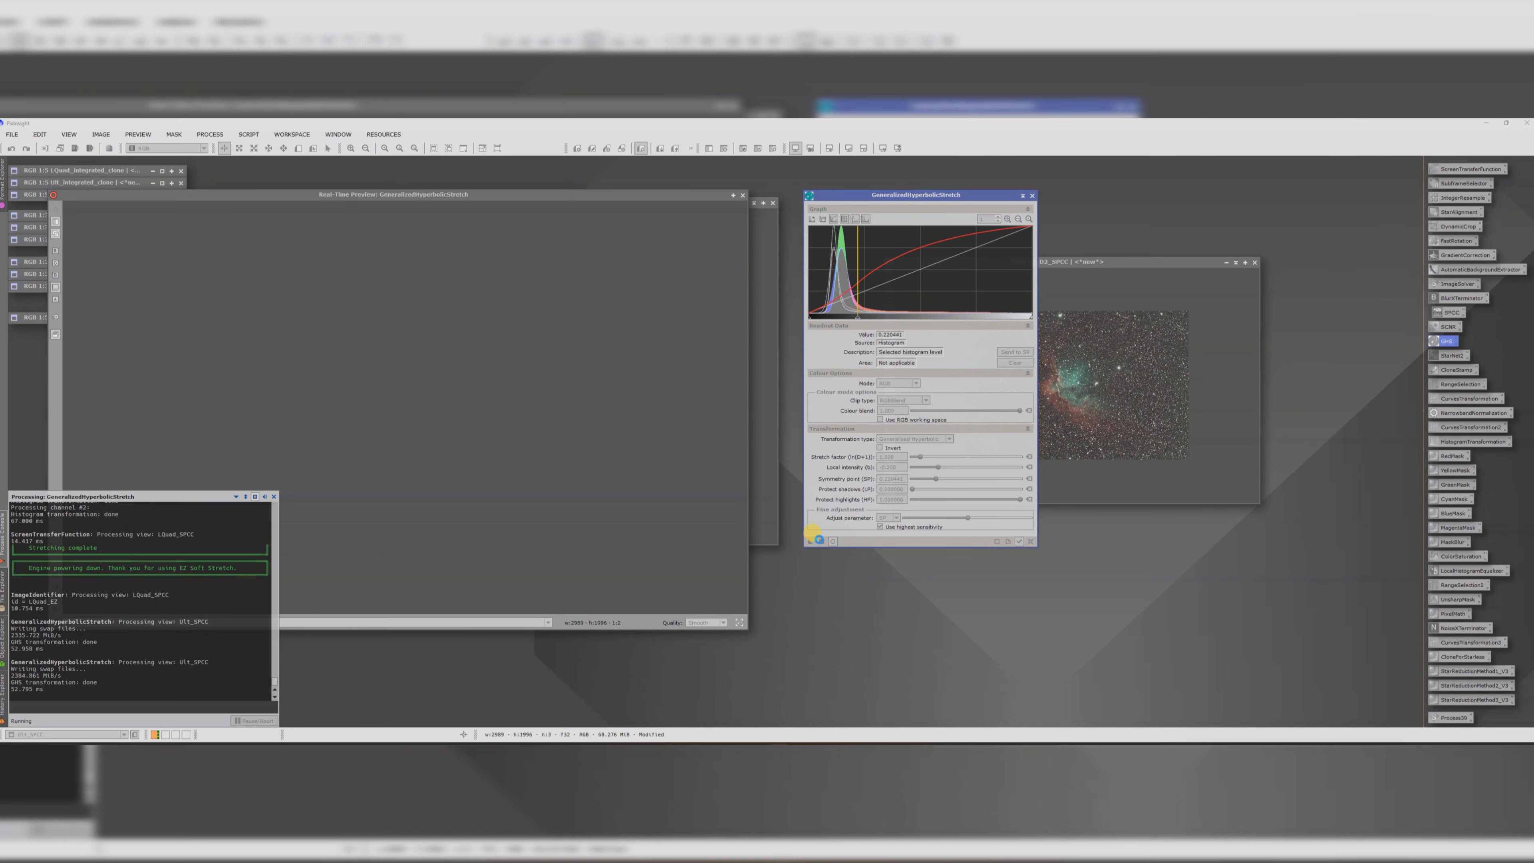
click(1030, 541)
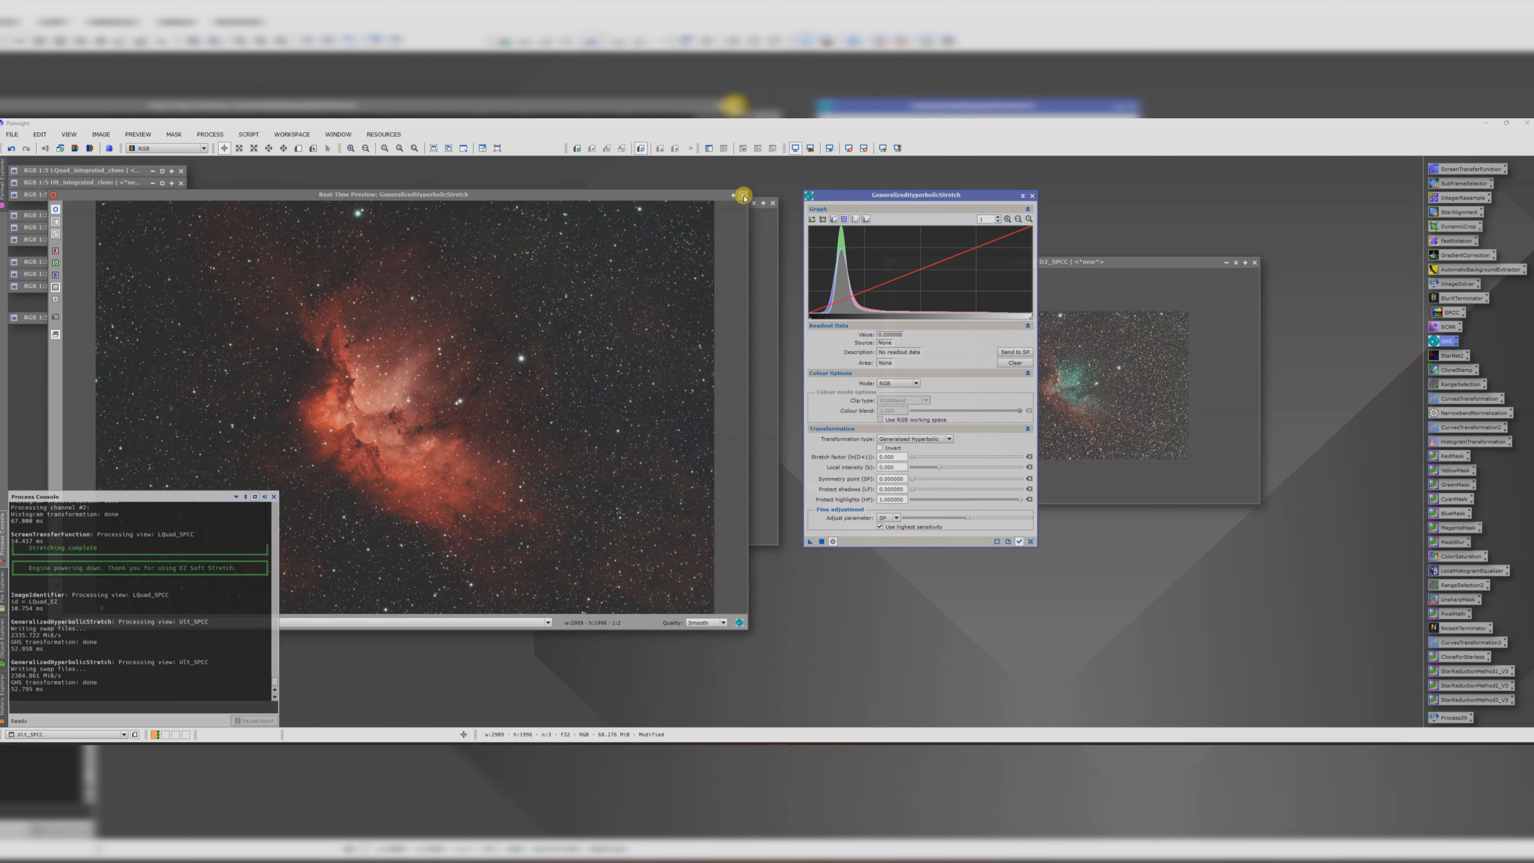
click(744, 196)
click(1032, 195)
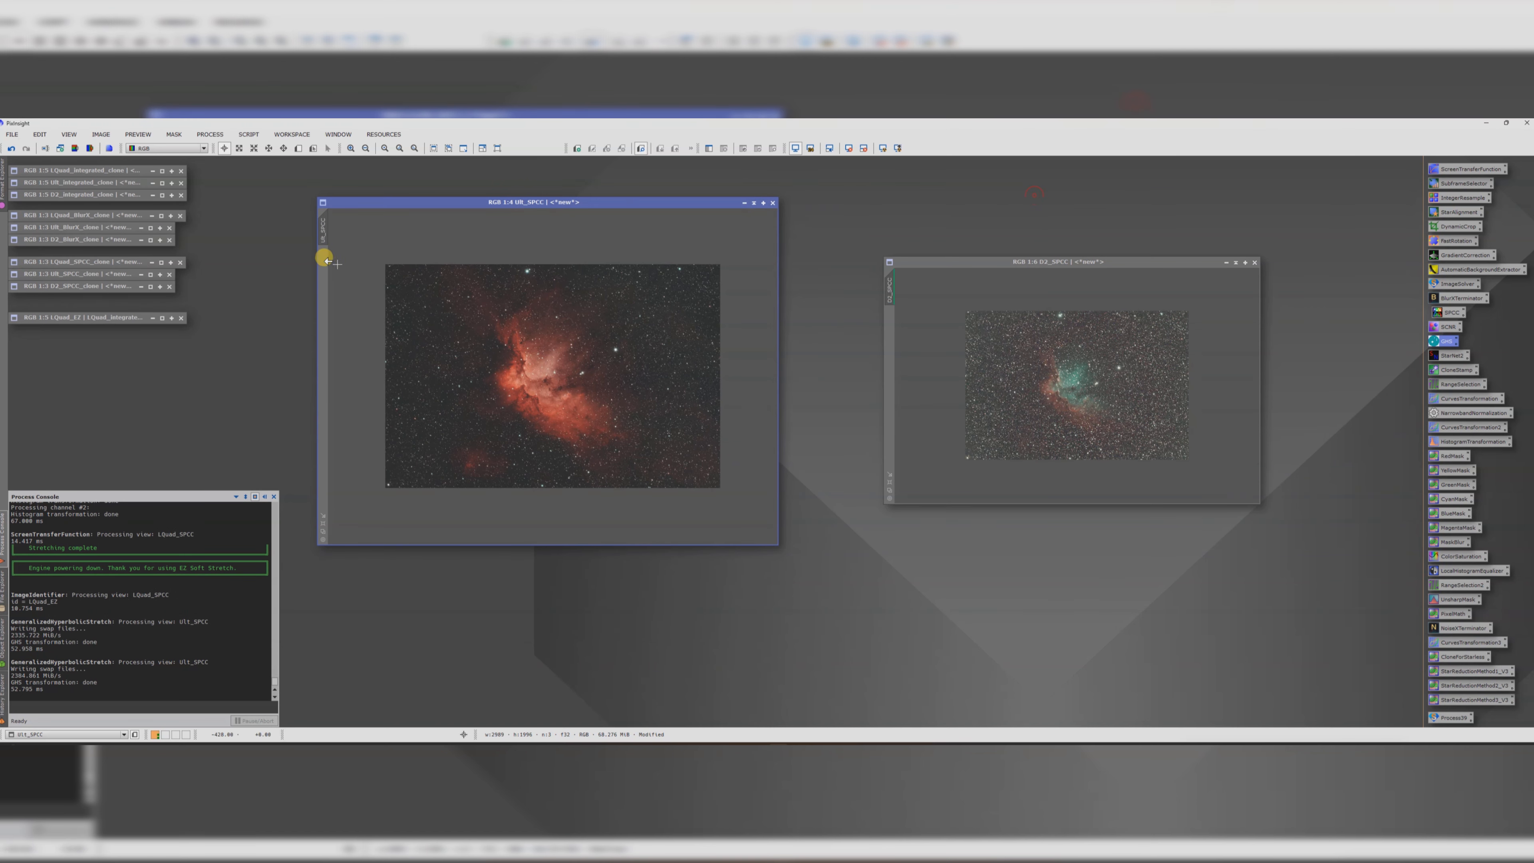
- Rename the stretched Ult_SPCC image as Ult_GHS and store it minimized directly below LQuad_EZ
double_click(322, 232)
drag(728, 431, 713, 430)
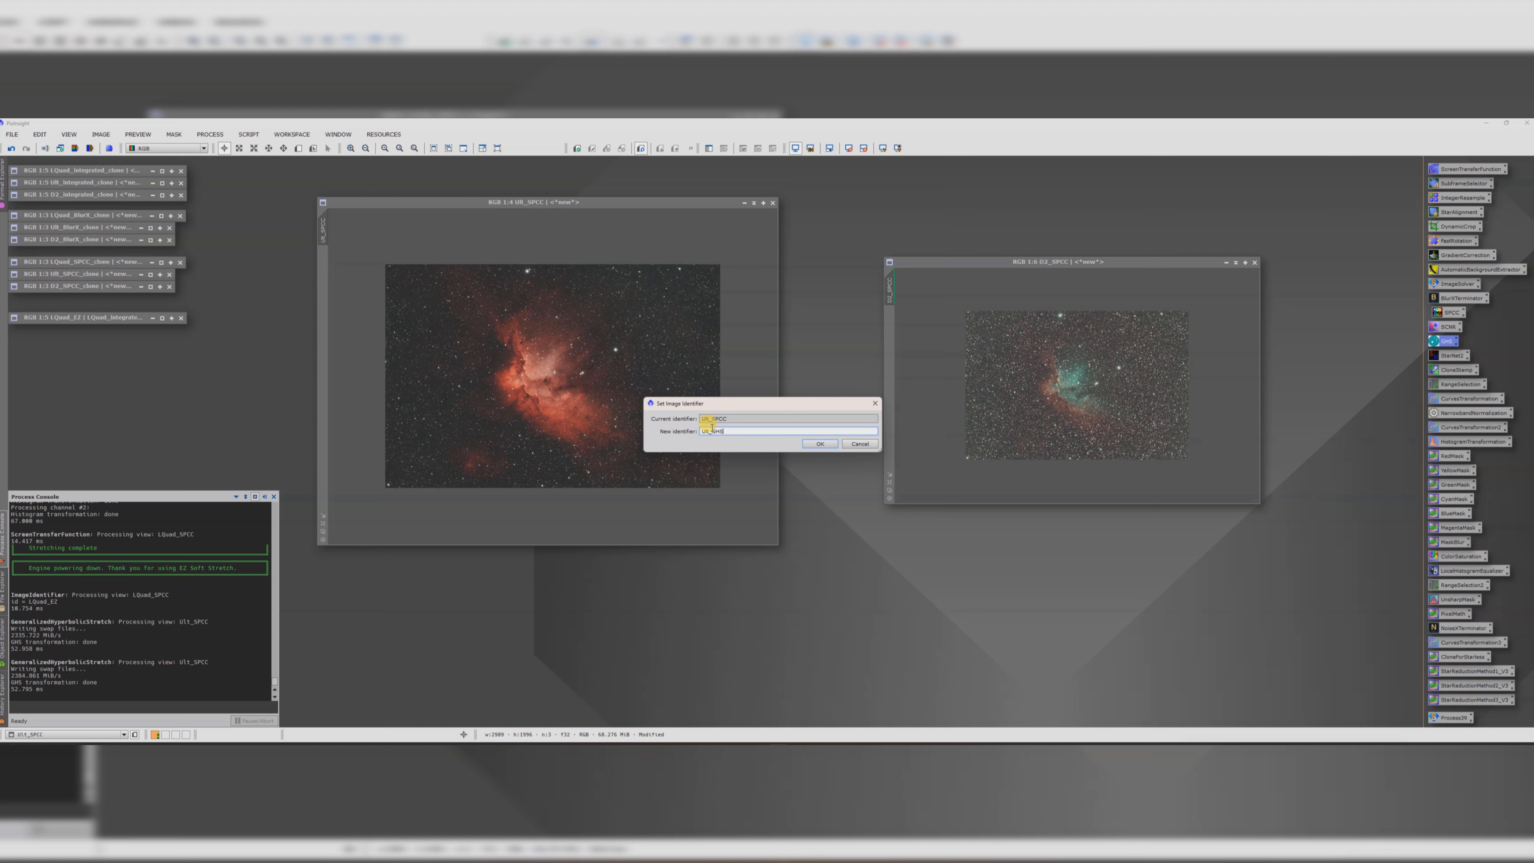
key(Return)
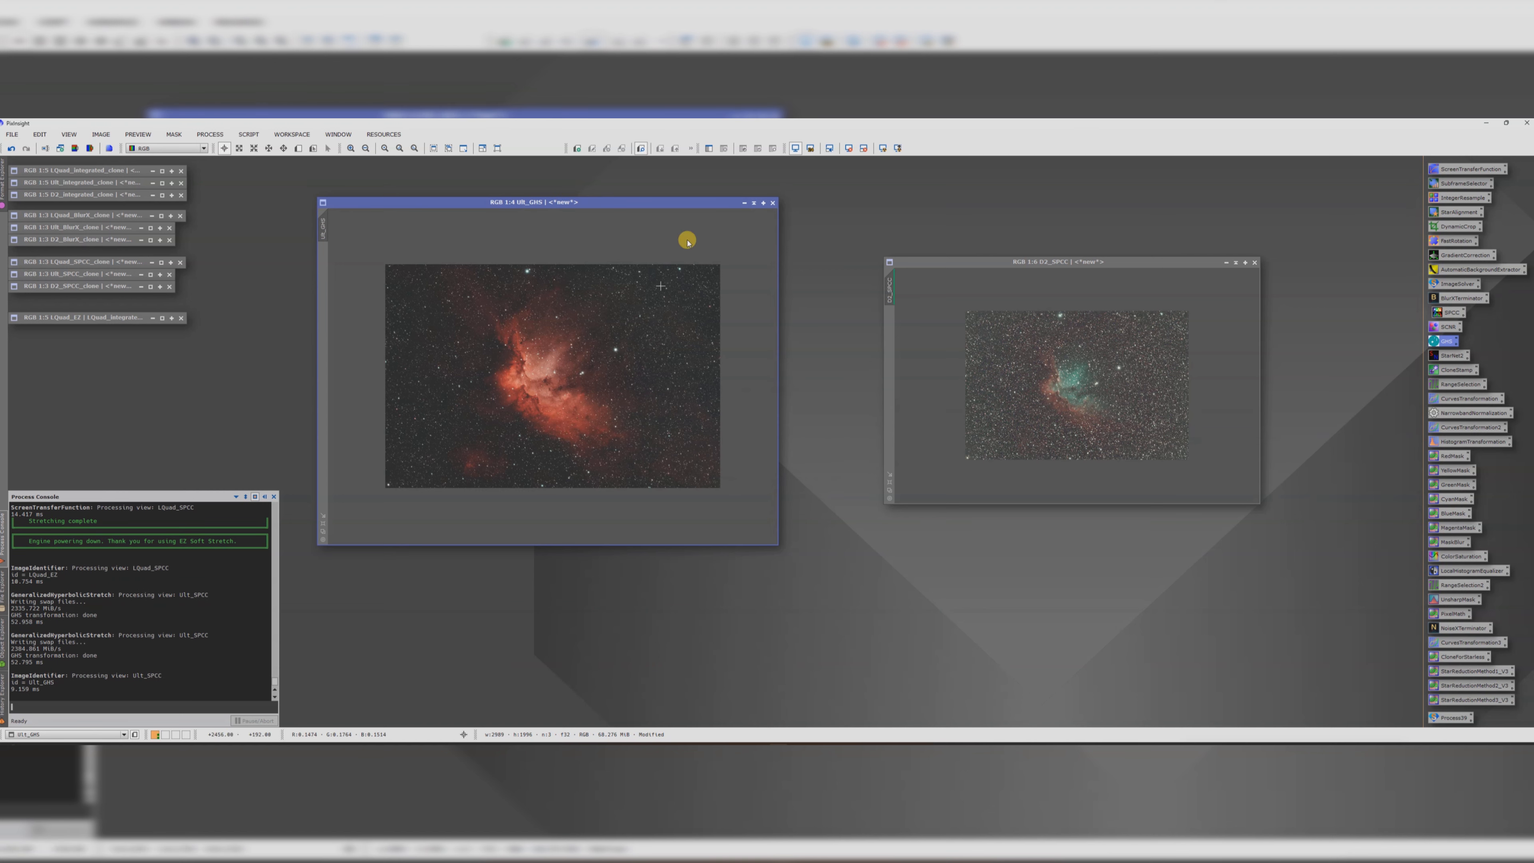
click(744, 202)
drag(553, 366, 103, 329)
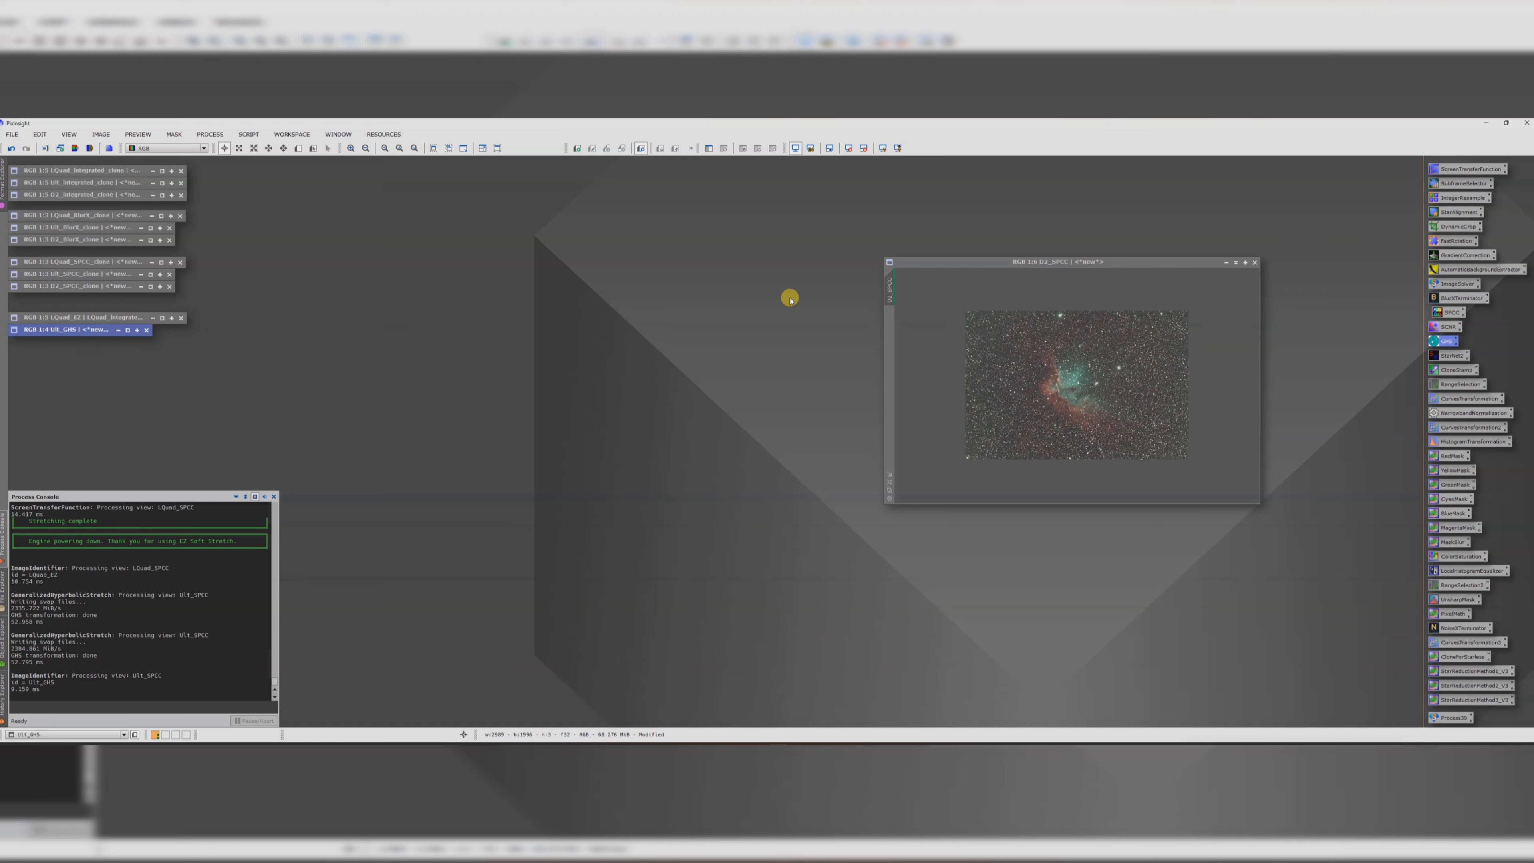
- Move the D2_SPCC window toward the middle of the workspace and enlarge the window and its image
drag(964, 261, 552, 256)
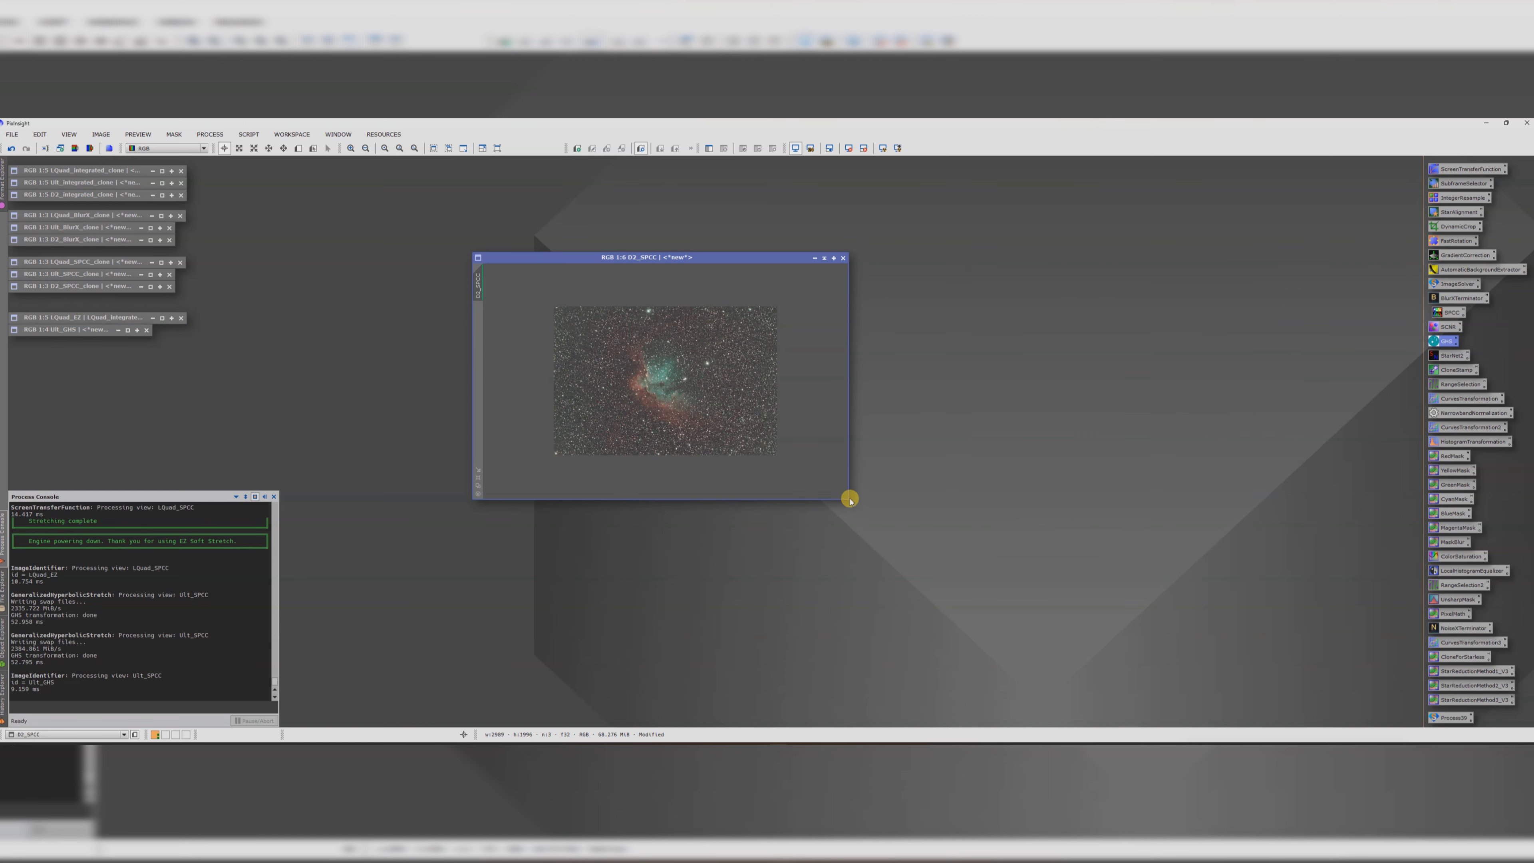
drag(847, 497, 1012, 578)
scroll(904, 517, up, 3)
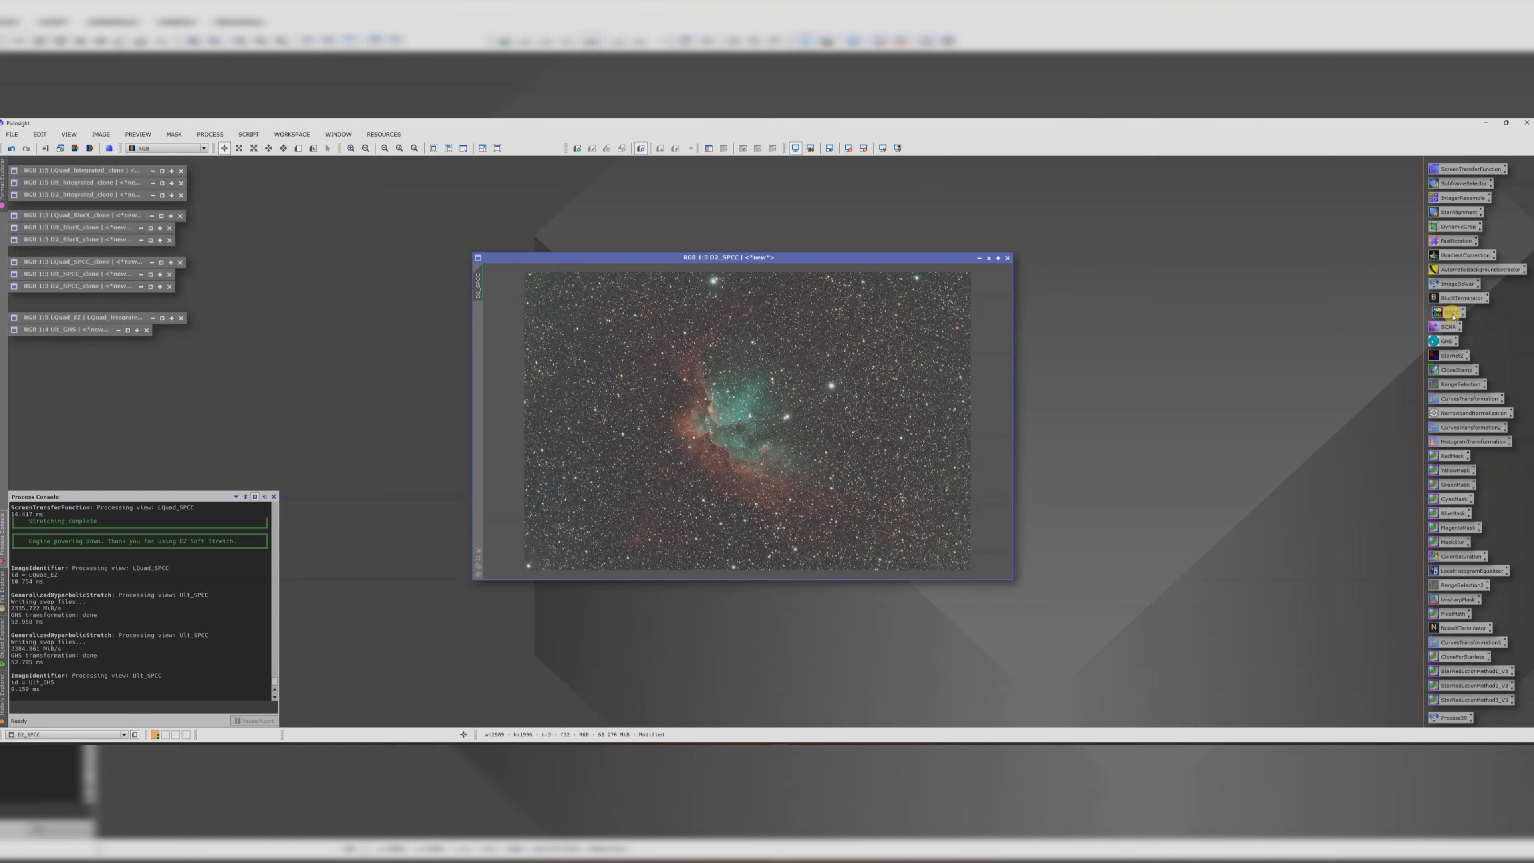
- Open GeneralizedHyperbolicStretch for D2_SPCC, remove the image's screen stretch and start the real-time preview
double_click(1442, 342)
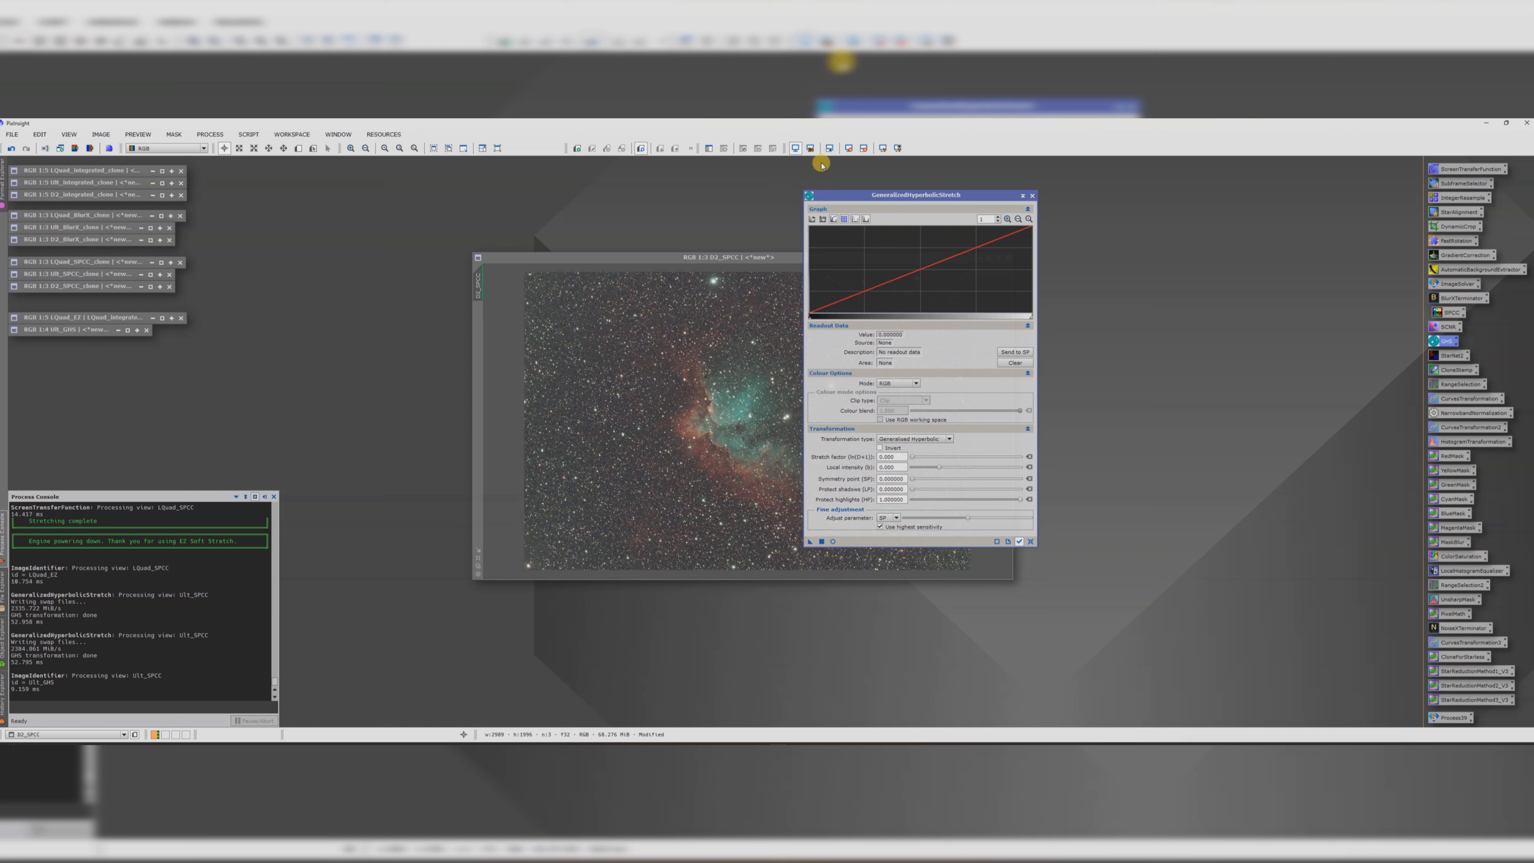
click(847, 149)
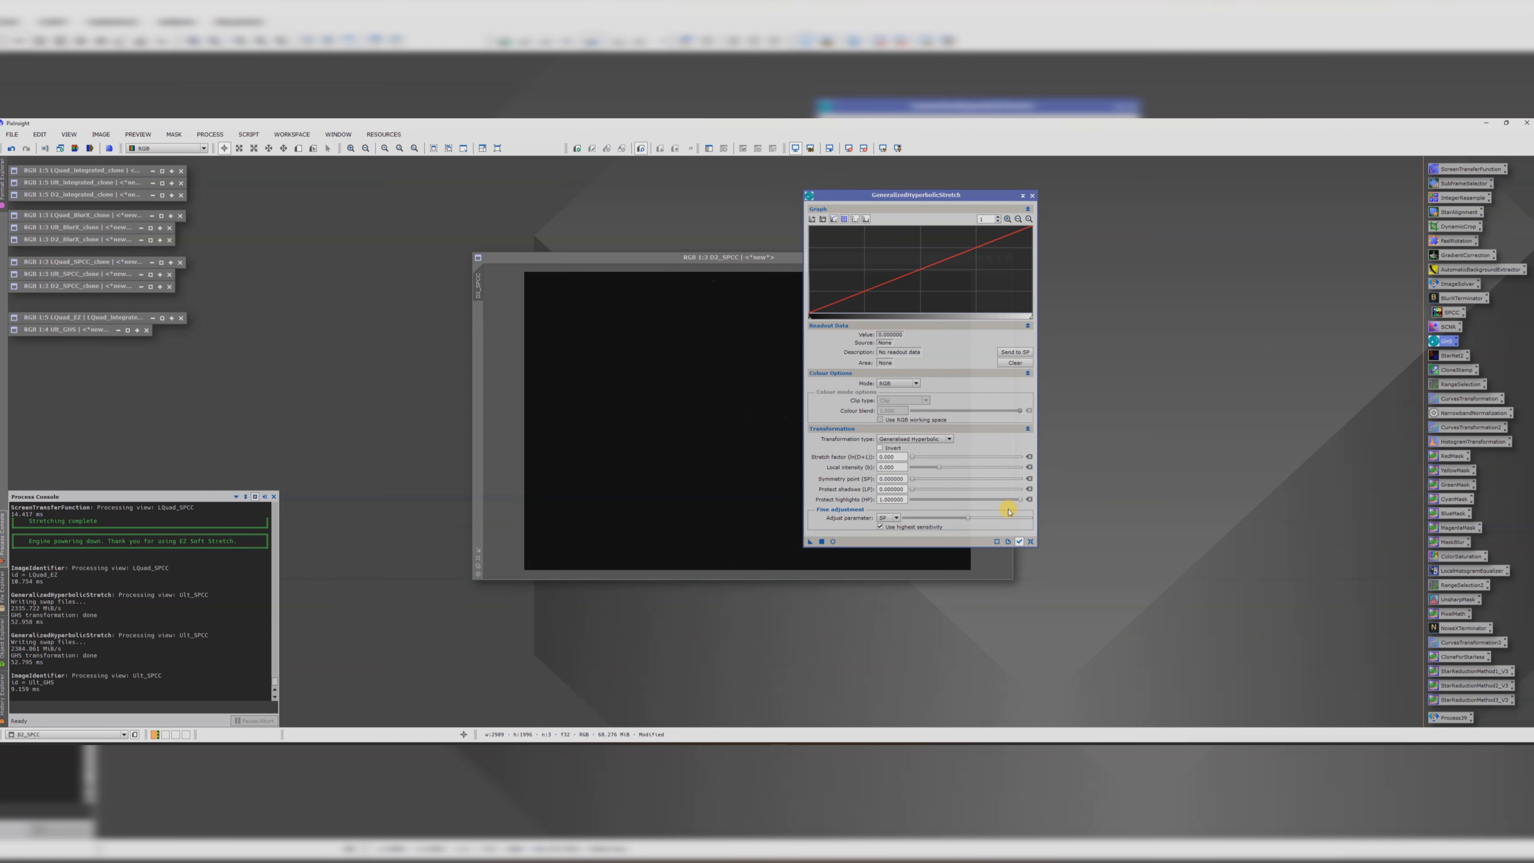
click(880, 527)
click(833, 542)
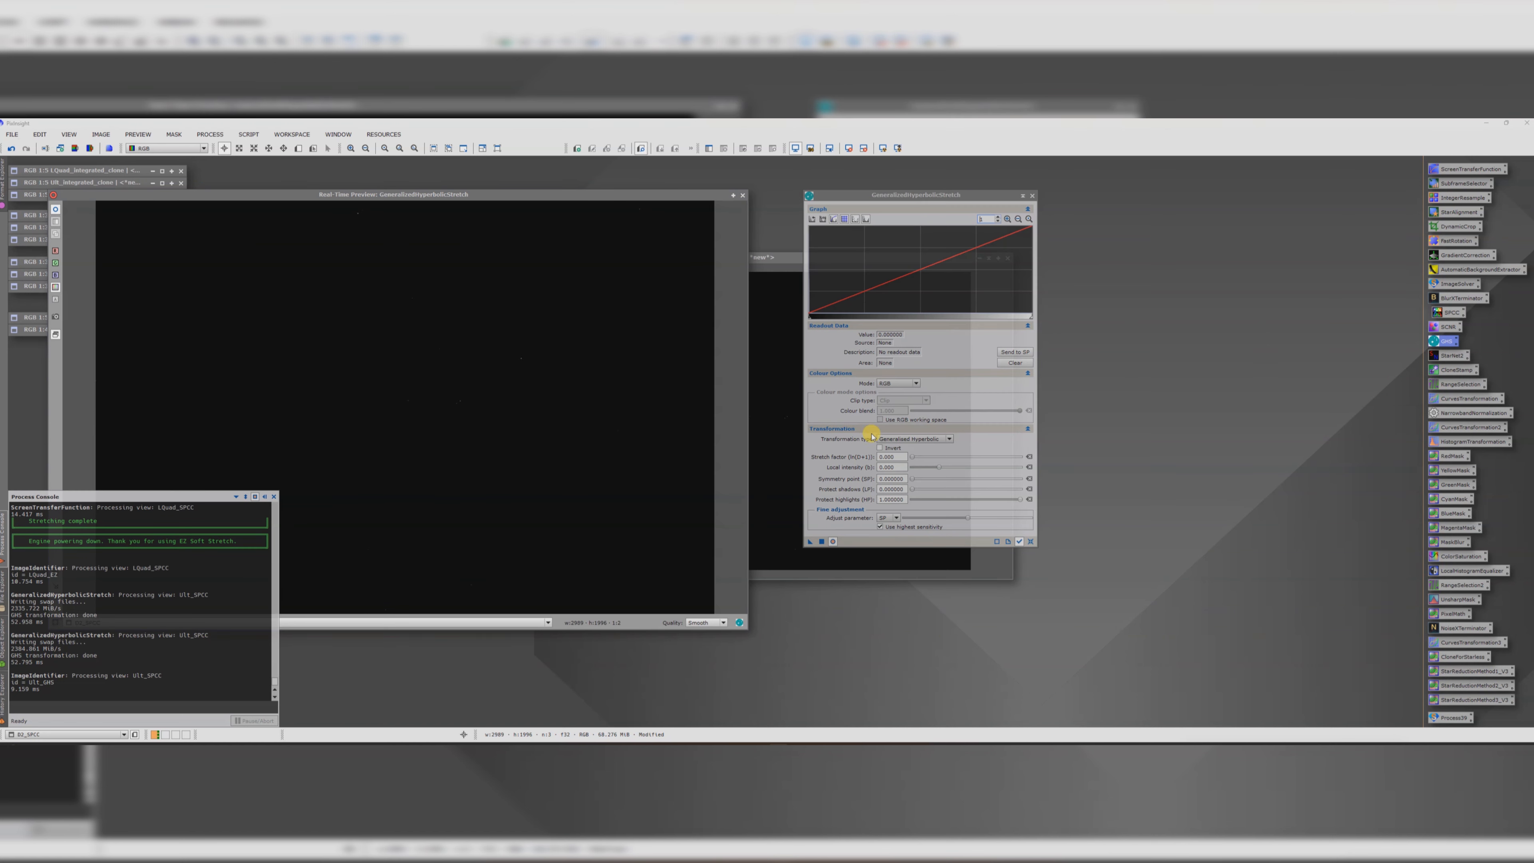
- Apply a generalized hyperbolic stretch to D2_SPCC with stretch factor about 7.6, and reset the parameters
drag(911, 457, 953, 459)
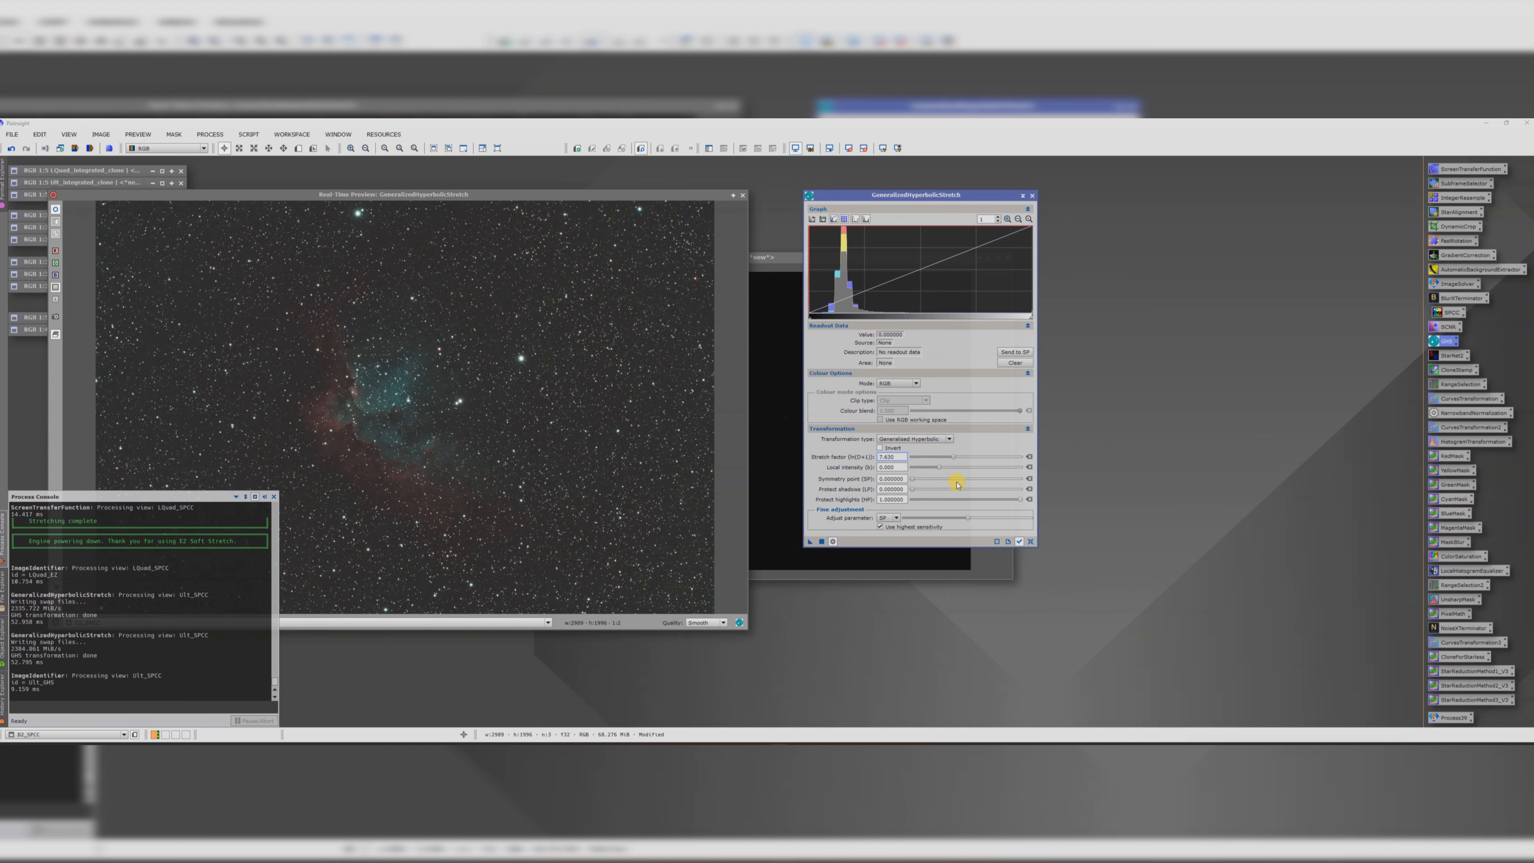
click(822, 541)
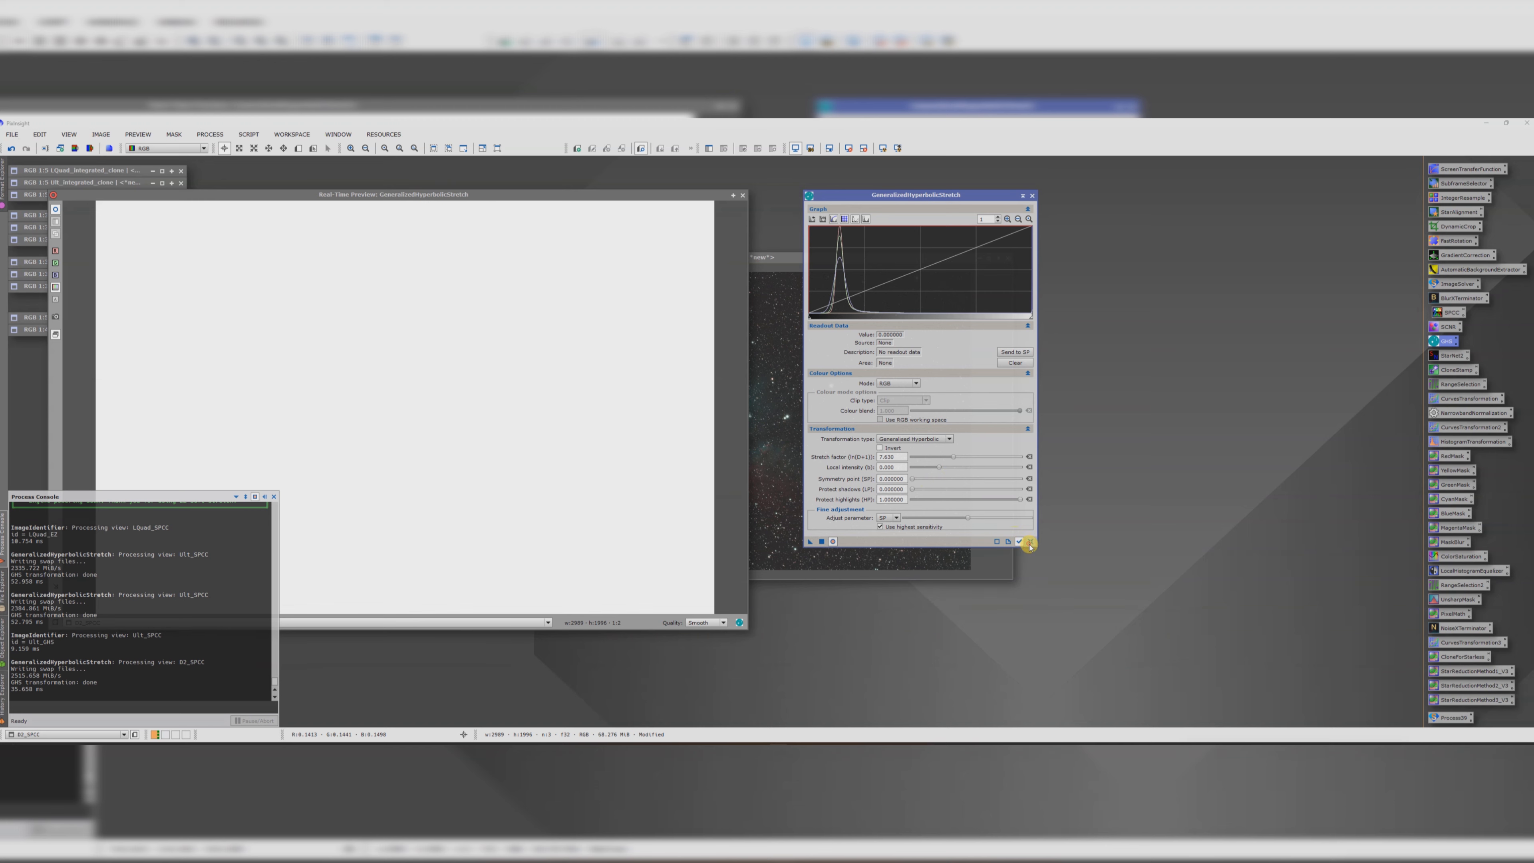
click(1030, 542)
- Apply a second hyperbolic stretch to D2_SPCC with stretch factor about 2.5 and symmetry point about 0.218, and close the stretch tool and preview
mouse_move(913, 458)
mouse_down()
mouse_move(954, 470)
mouse_move(929, 471)
mouse_up()
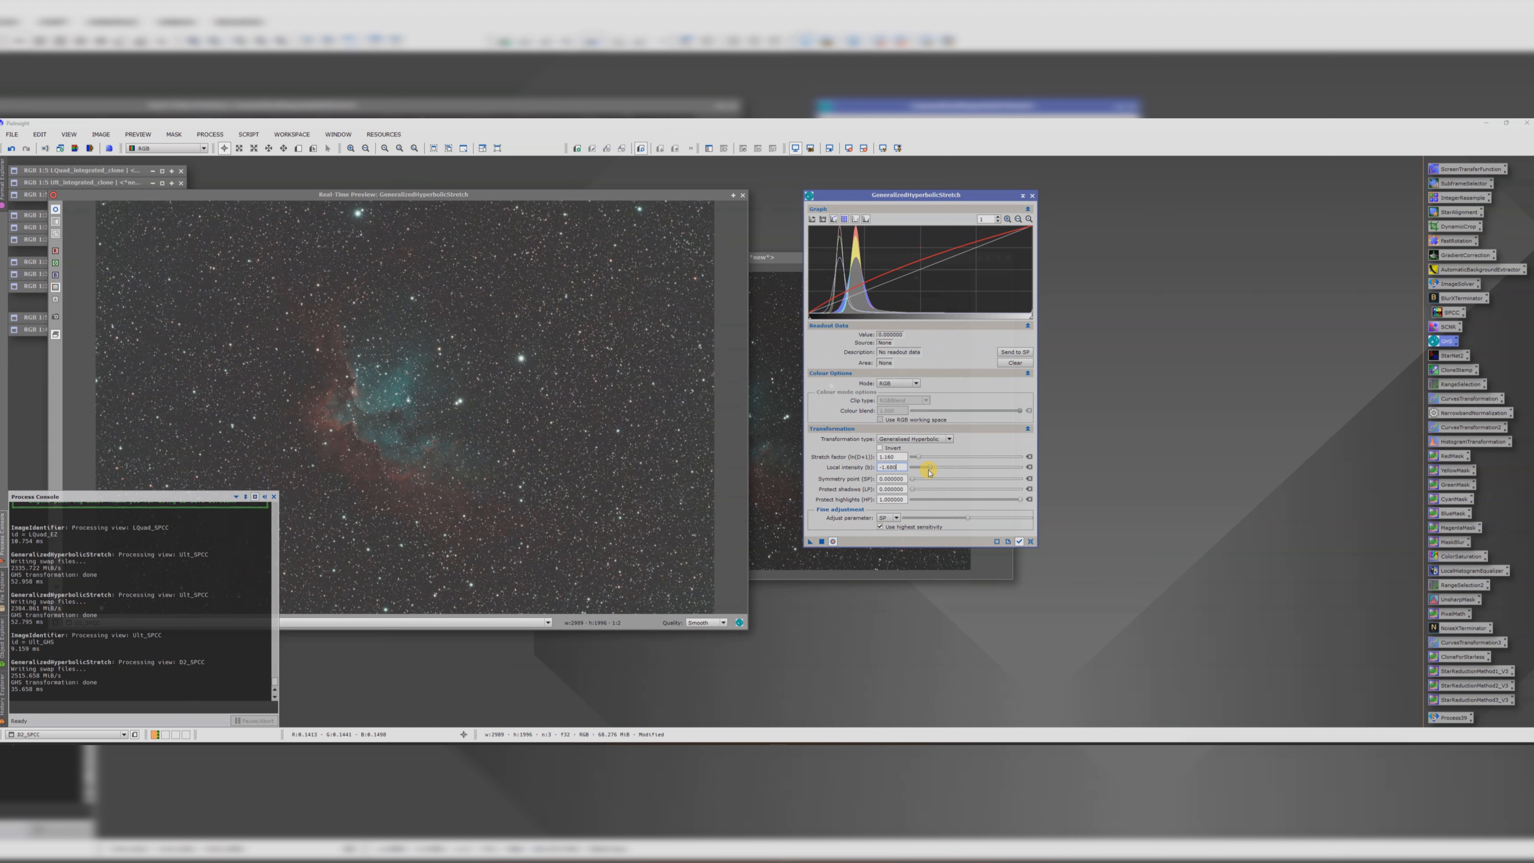
click(858, 269)
click(1015, 352)
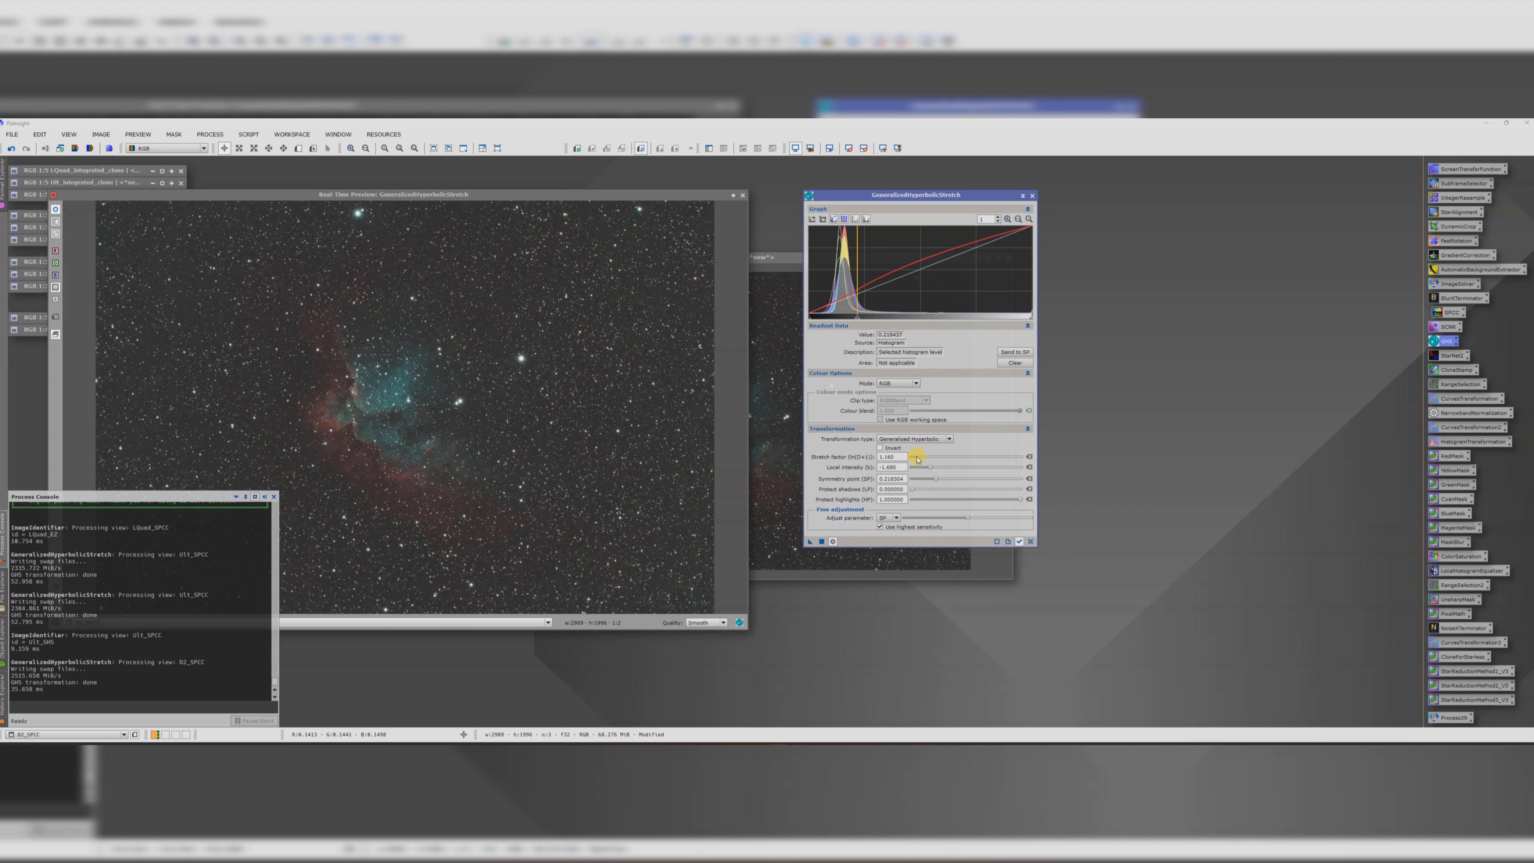
drag(917, 460, 934, 469)
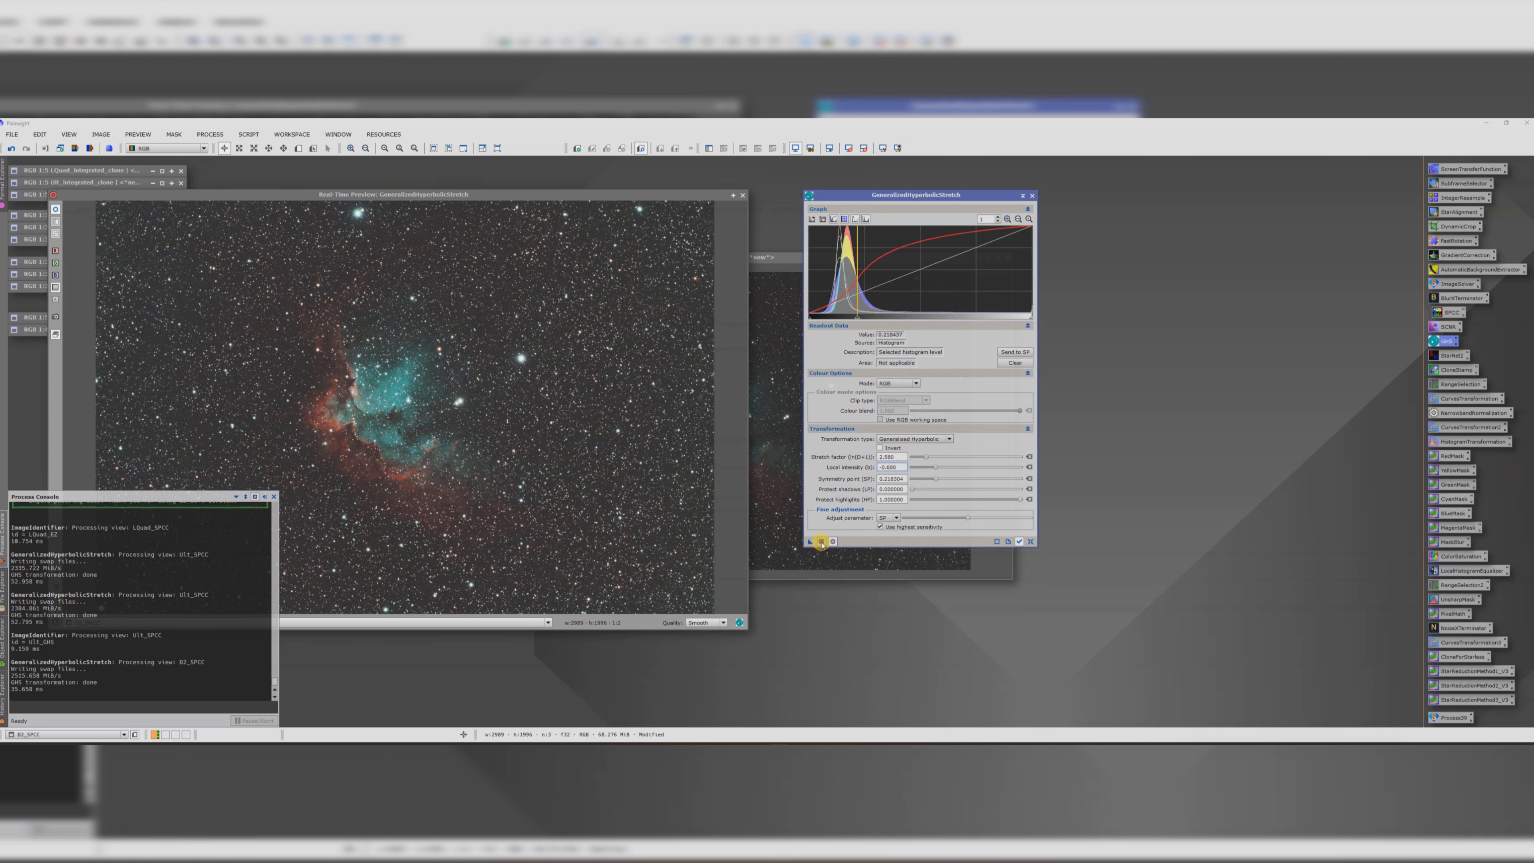
click(820, 540)
click(1033, 196)
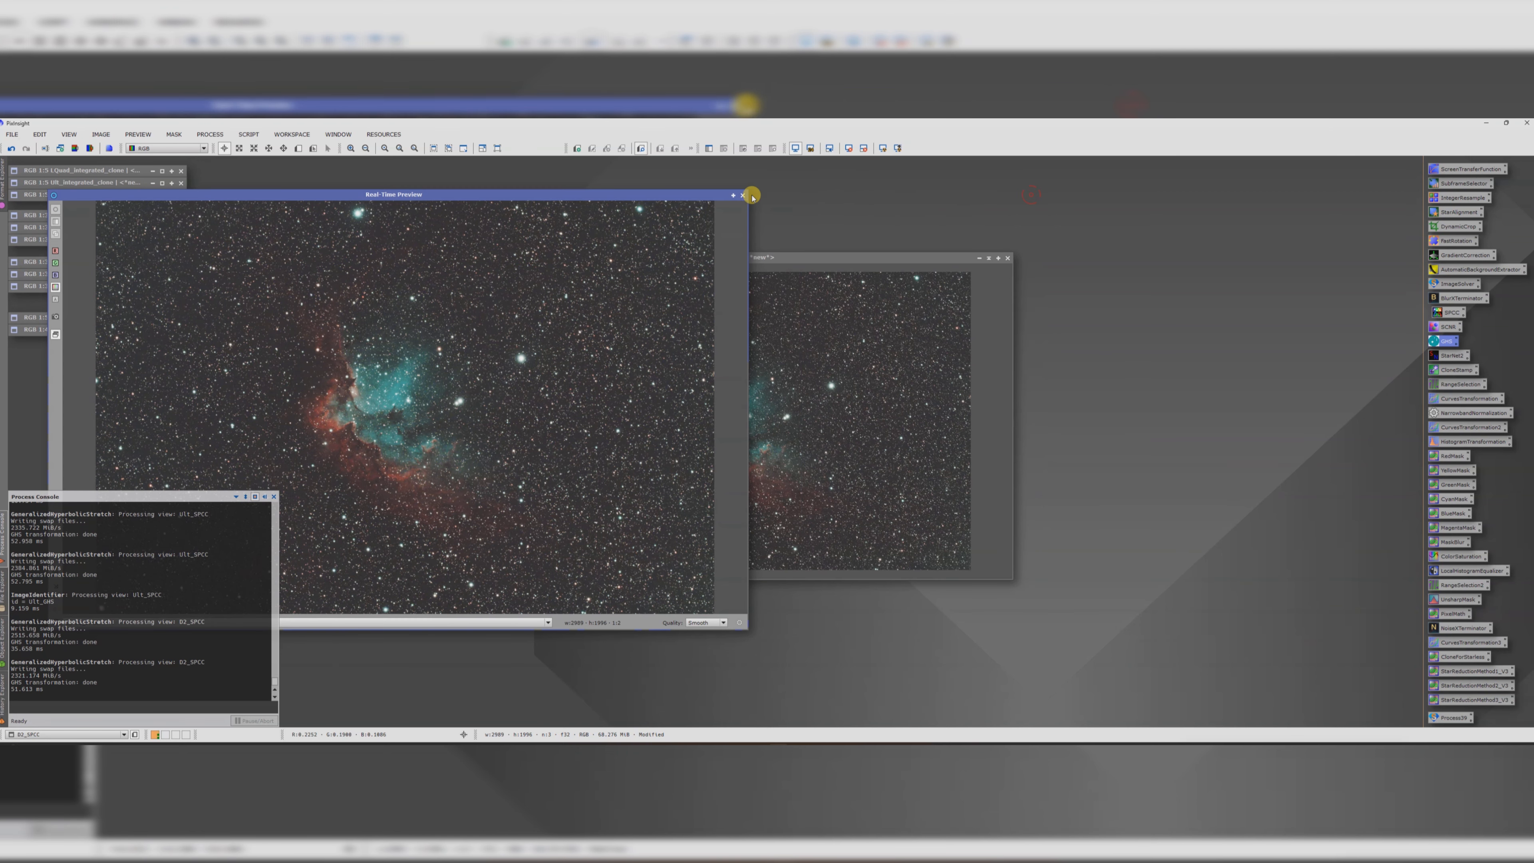
click(742, 195)
- Inspect the stretched D2_SPCC nebula up close and rename the image as D2_GHS
scroll(750, 431, up, 2)
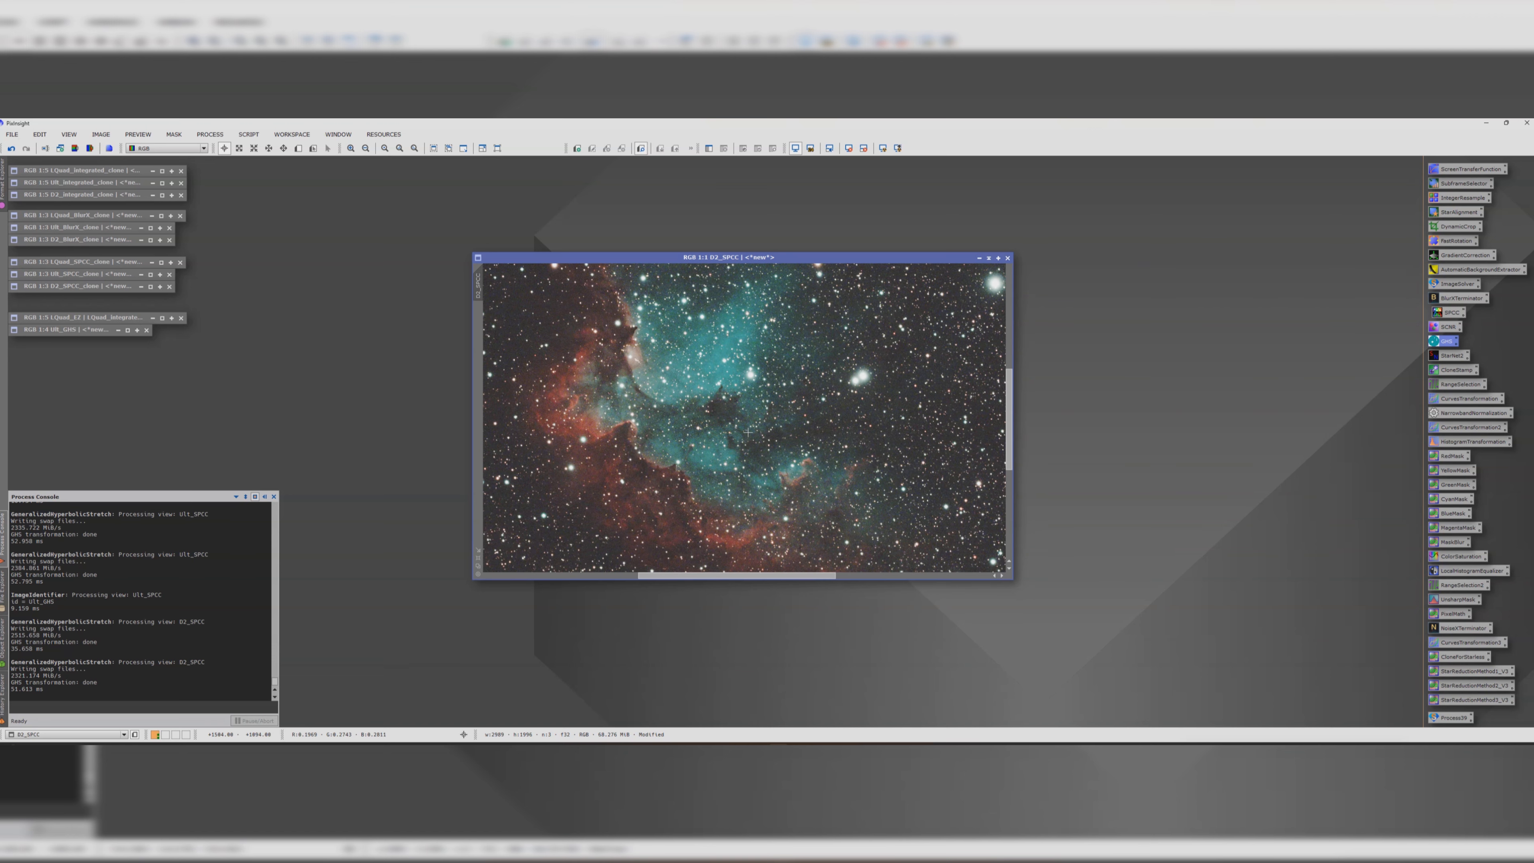
scroll(751, 431, down, 2)
double_click(476, 294)
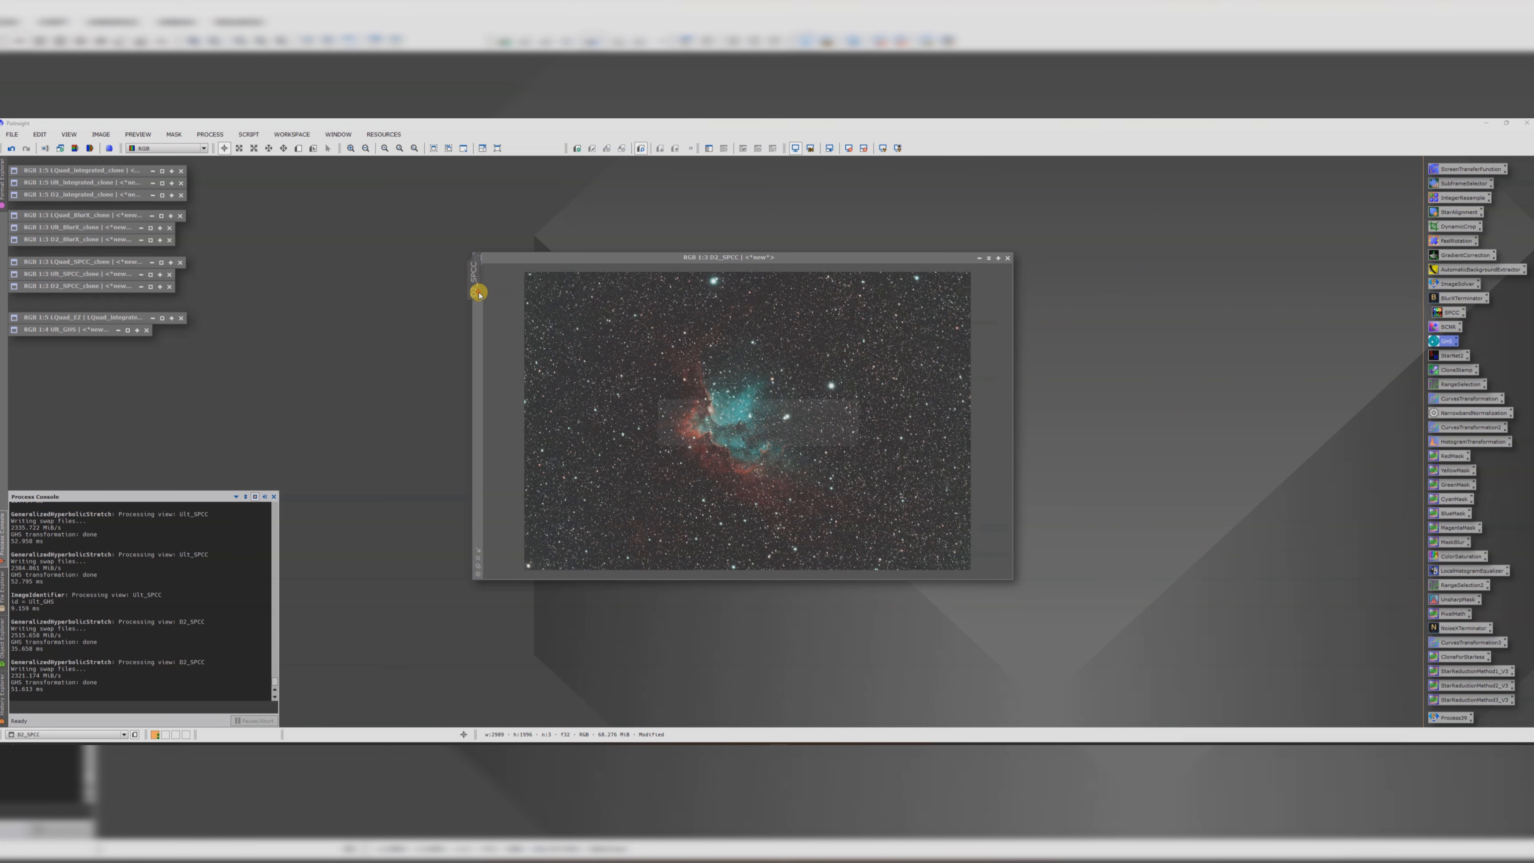
click(720, 430)
drag(720, 432, 713, 432)
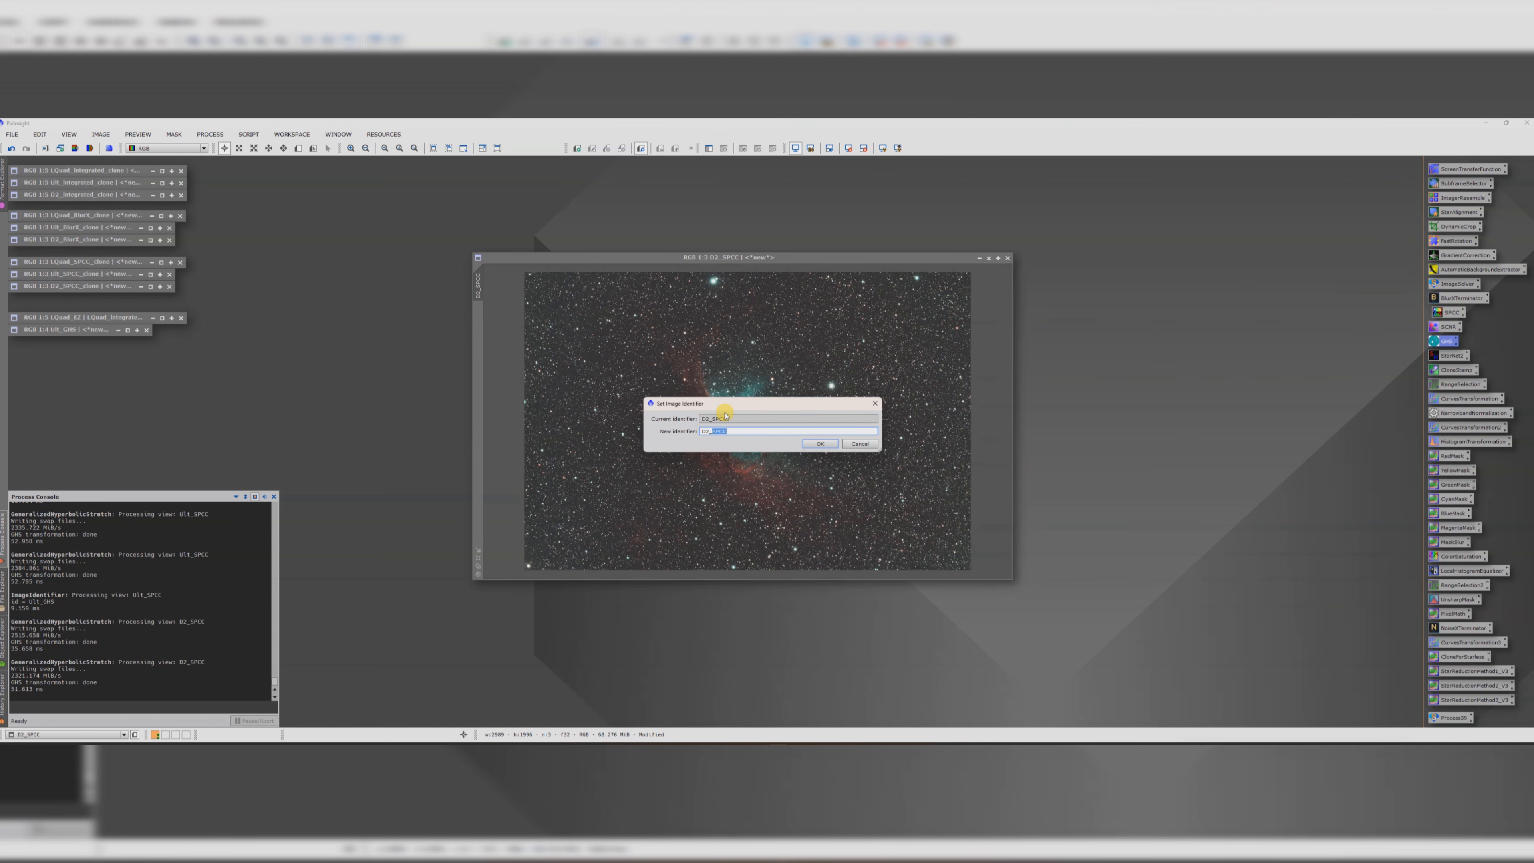
text(GHS)
key(Return)
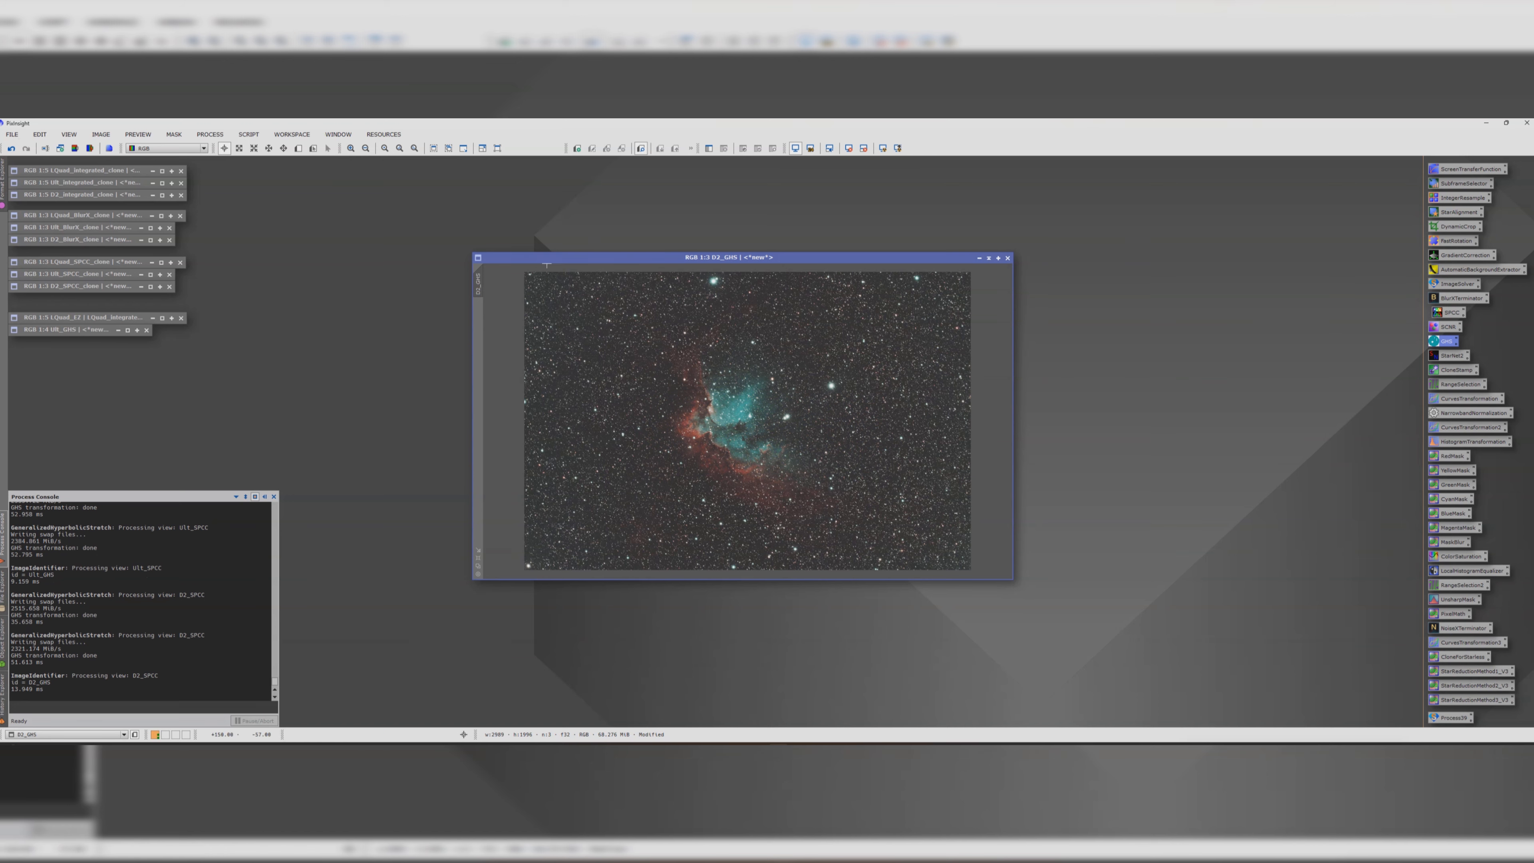
- Arrange the LQuad_EZ, Ult_GHS and D2_GHS windows side by side and make LQuad_EZ the active image
drag(551, 259, 800, 215)
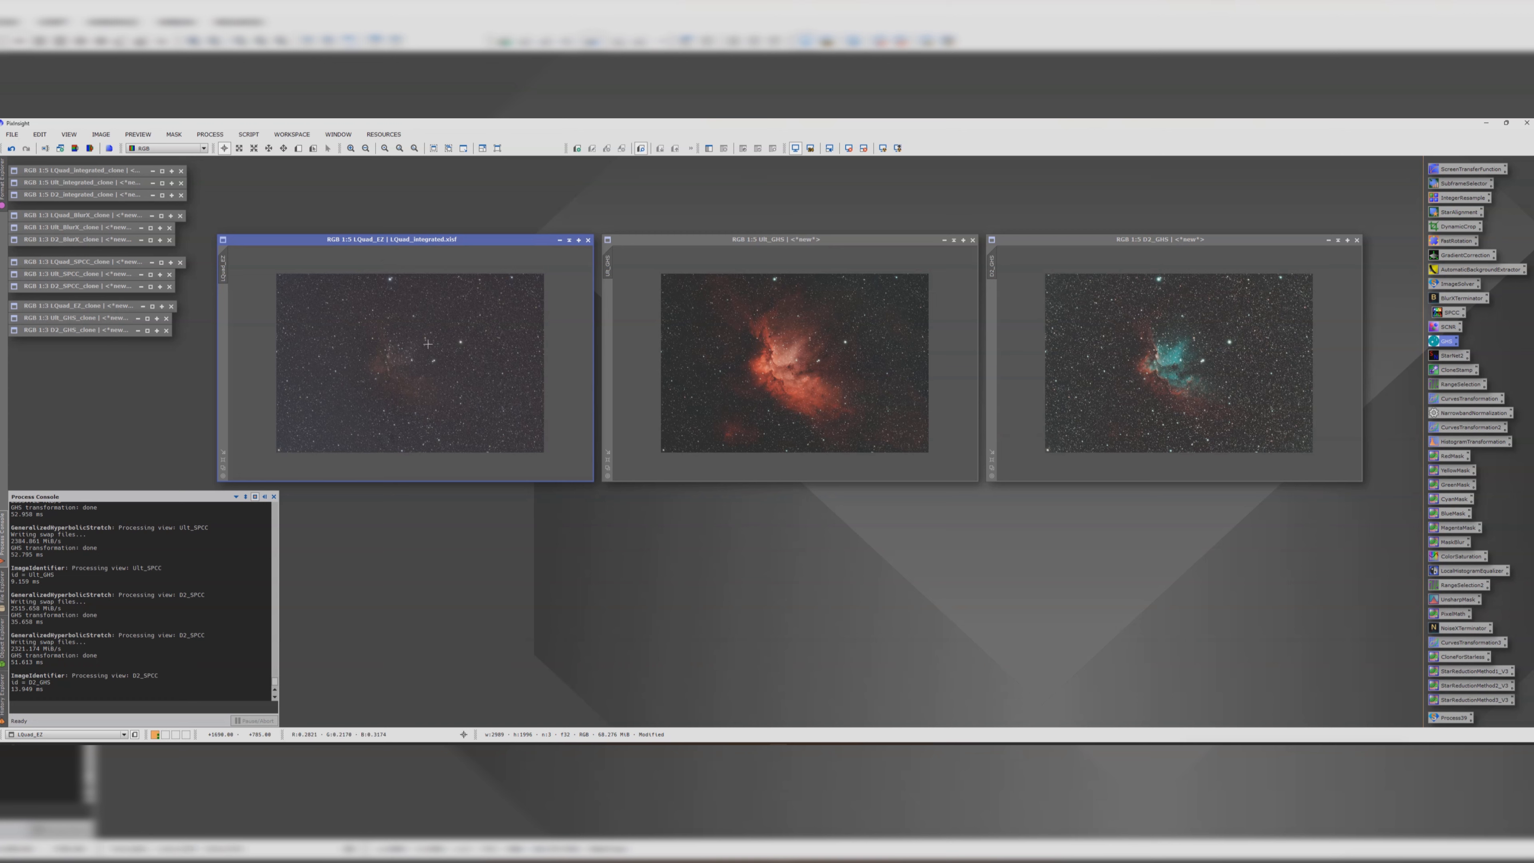
click(844, 361)
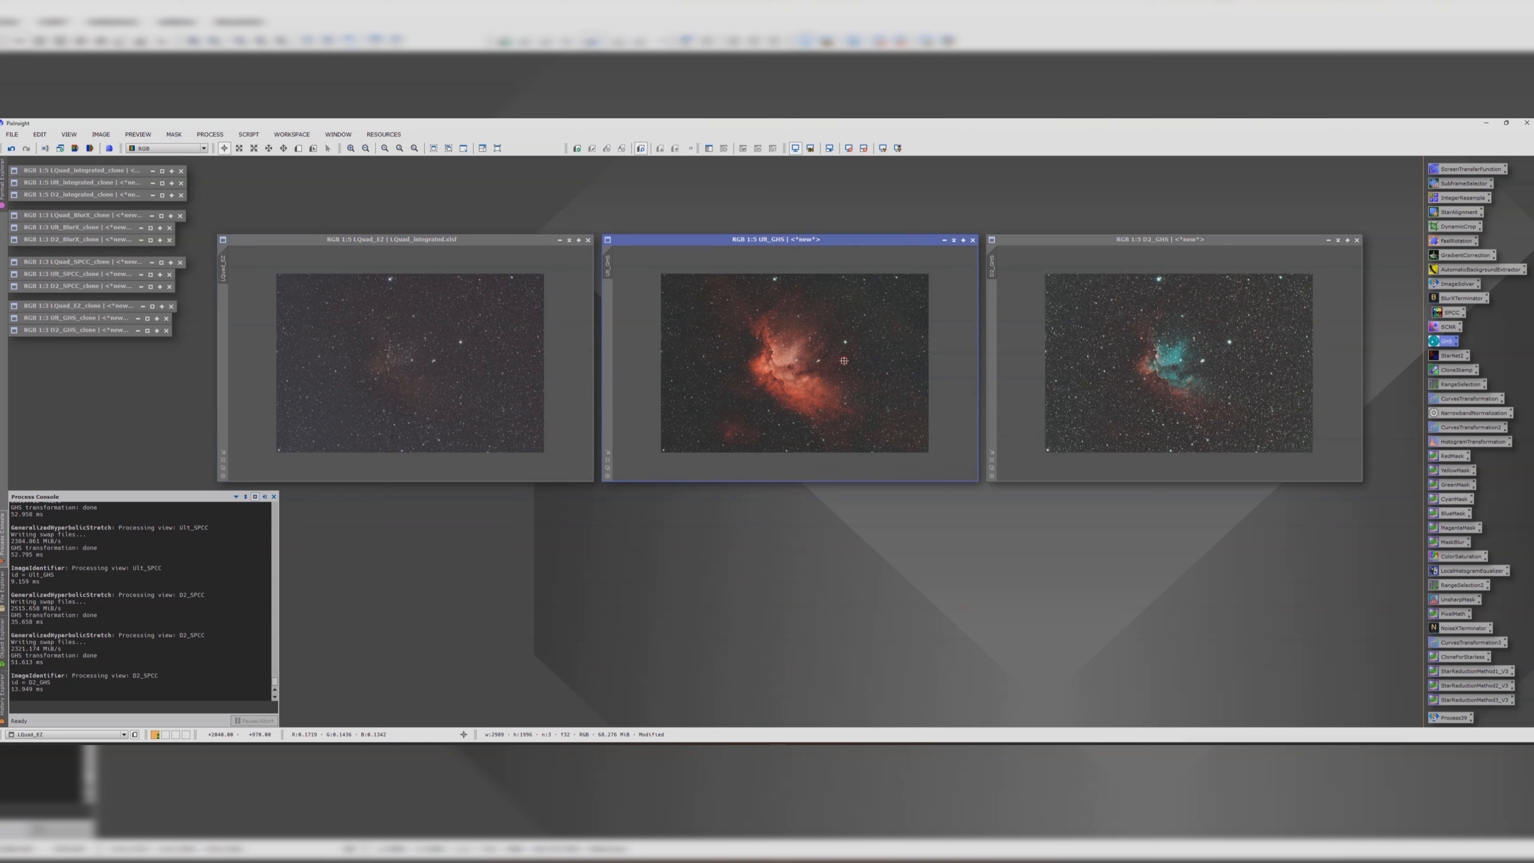
click(849, 362)
click(480, 240)
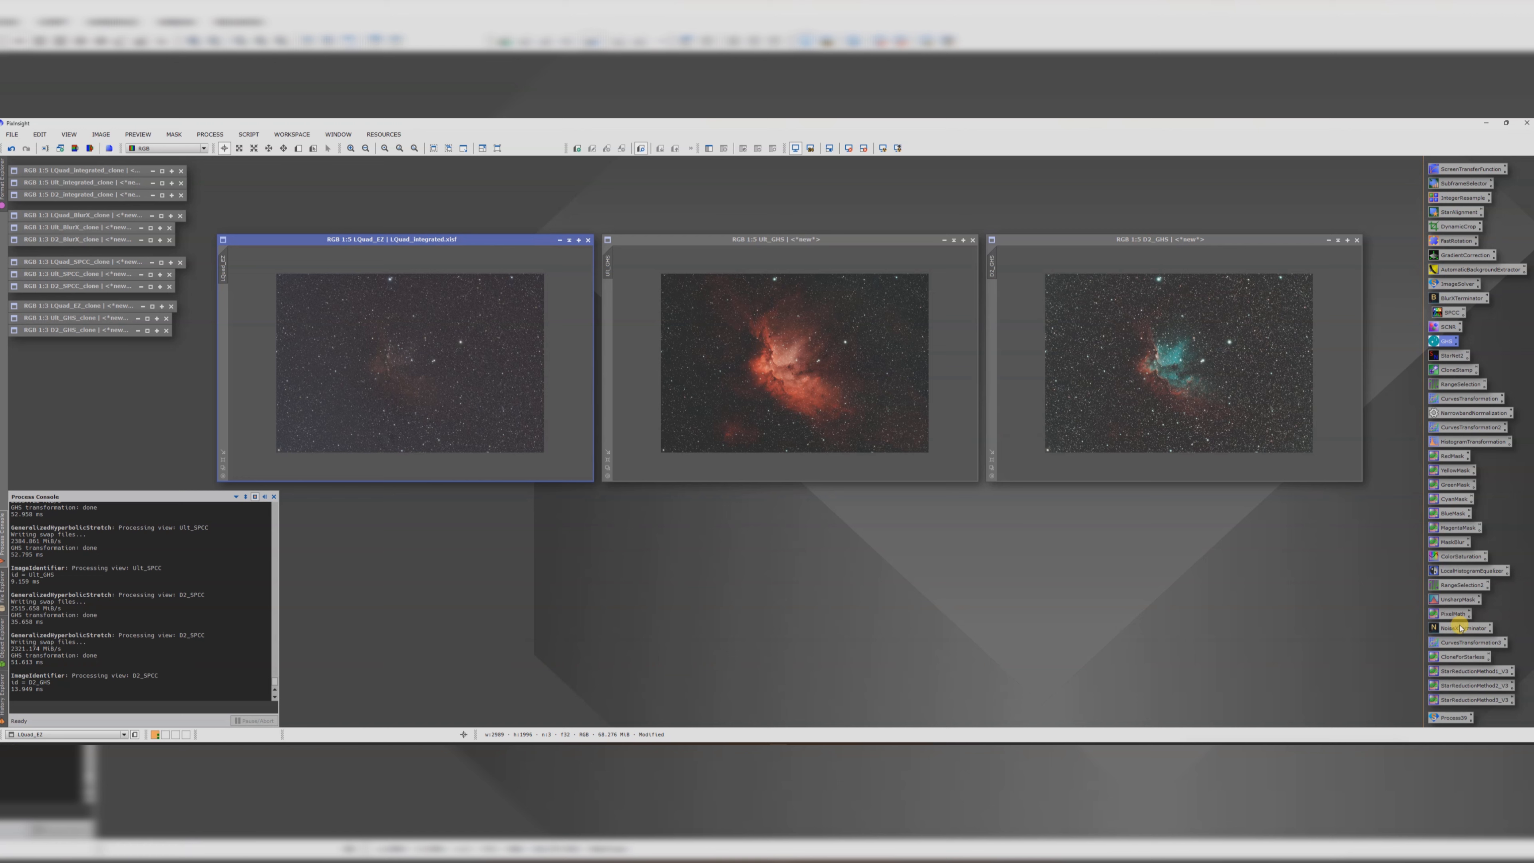
- Duplicate LQuad_EZ and remove the stars from the copy using StarNet2 with the linear data option disabled
double_click(1451, 355)
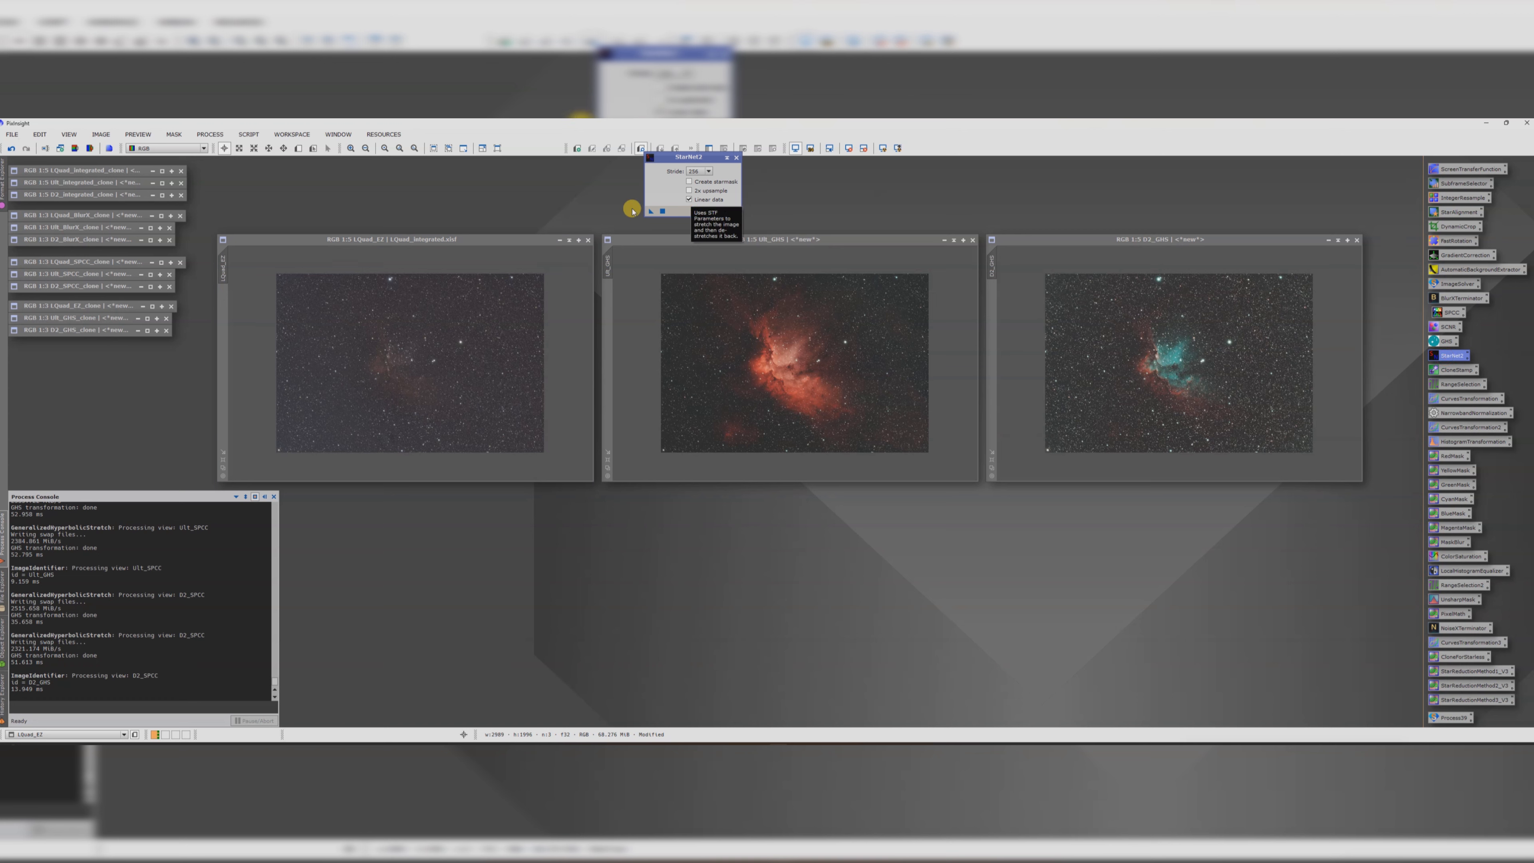
drag(223, 264, 483, 320)
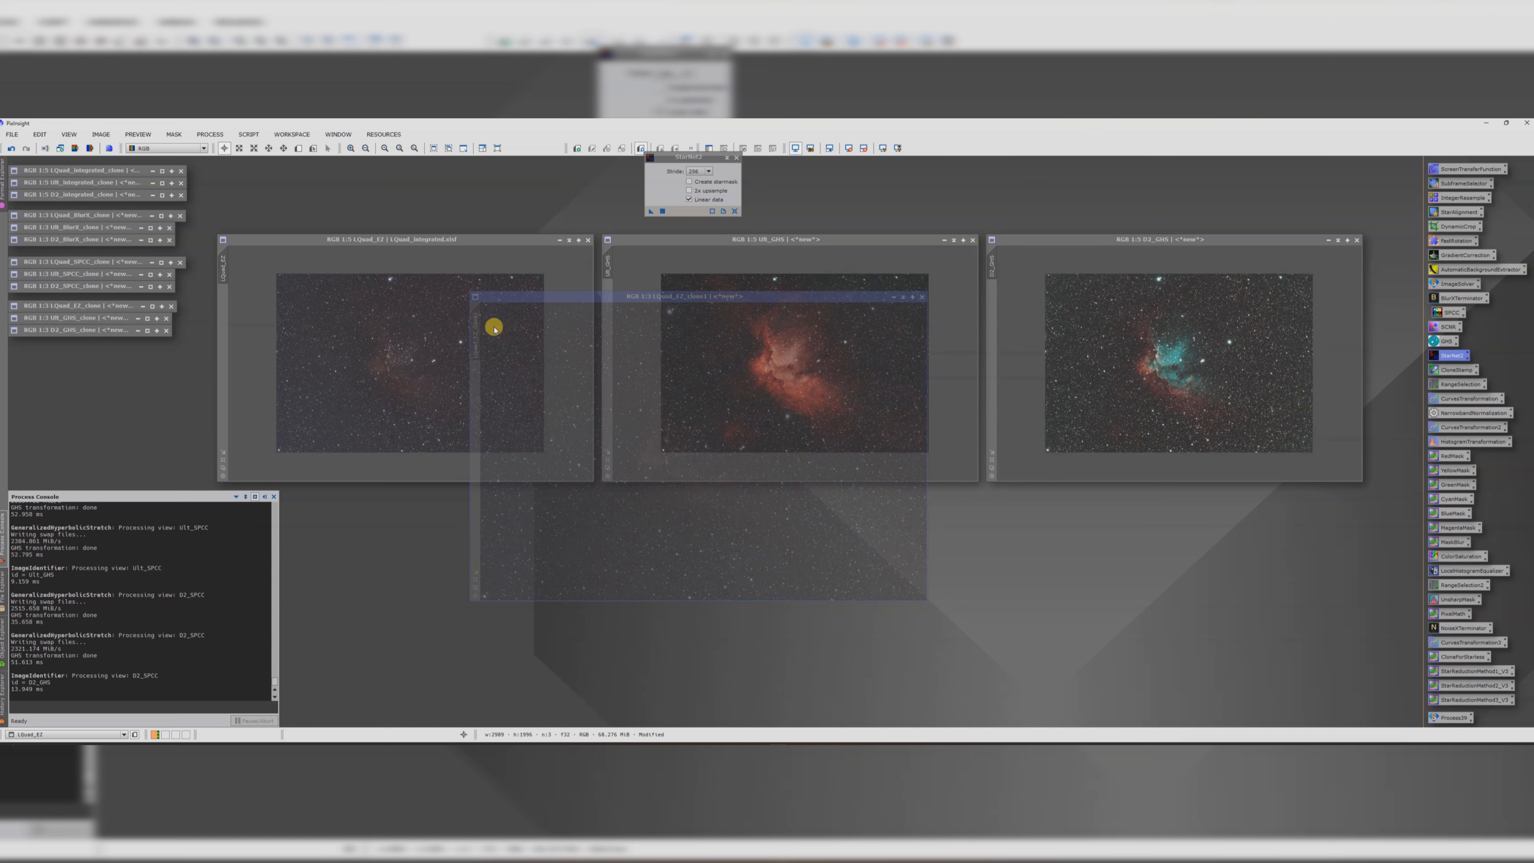
click(690, 200)
drag(643, 321, 653, 439)
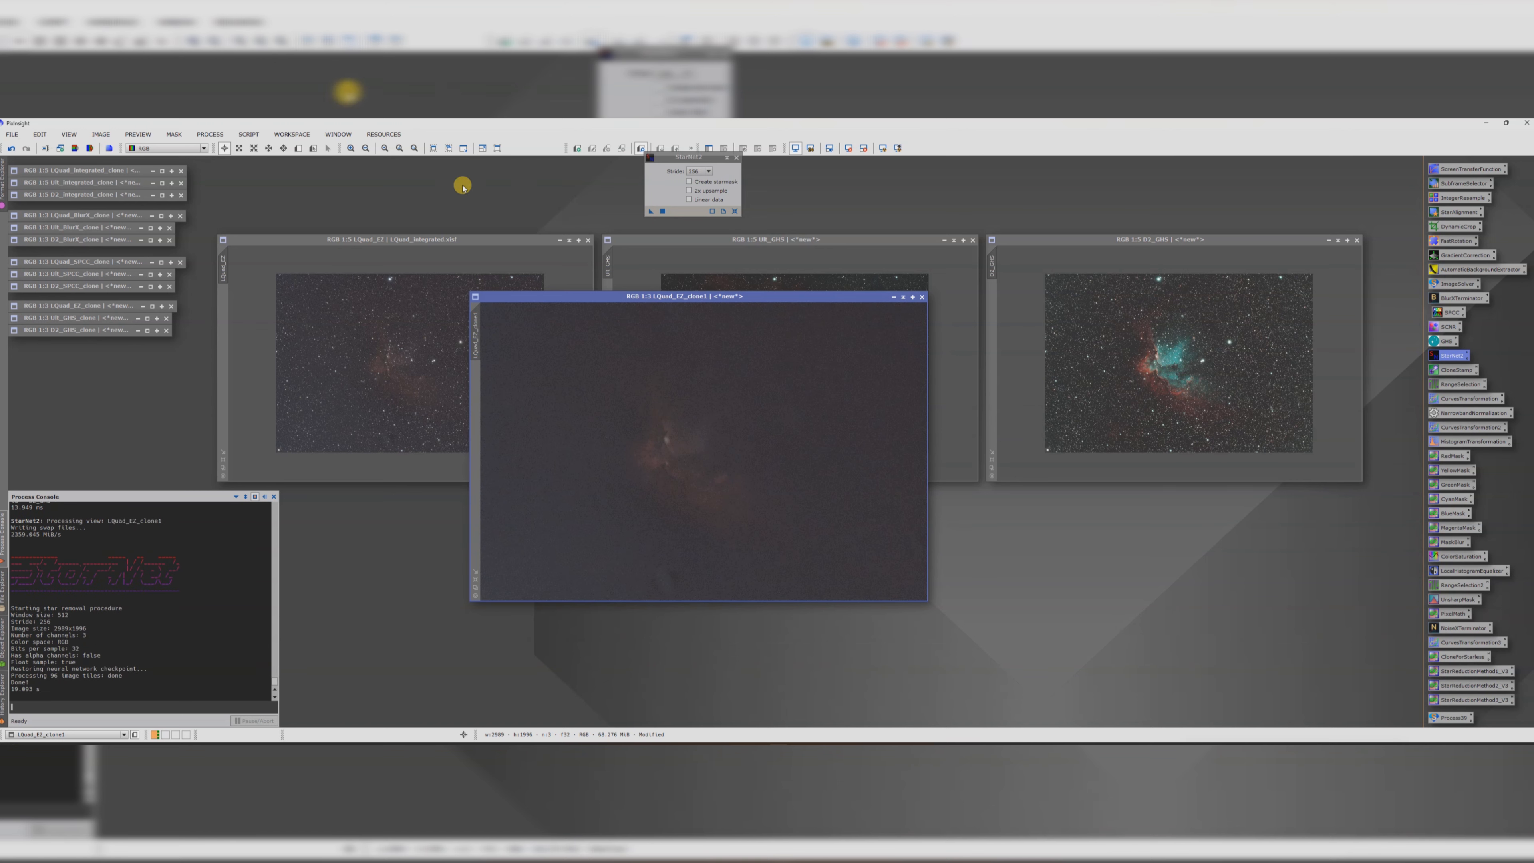
- Open the Screen Stars script and set its mode to Star removal
click(254, 134)
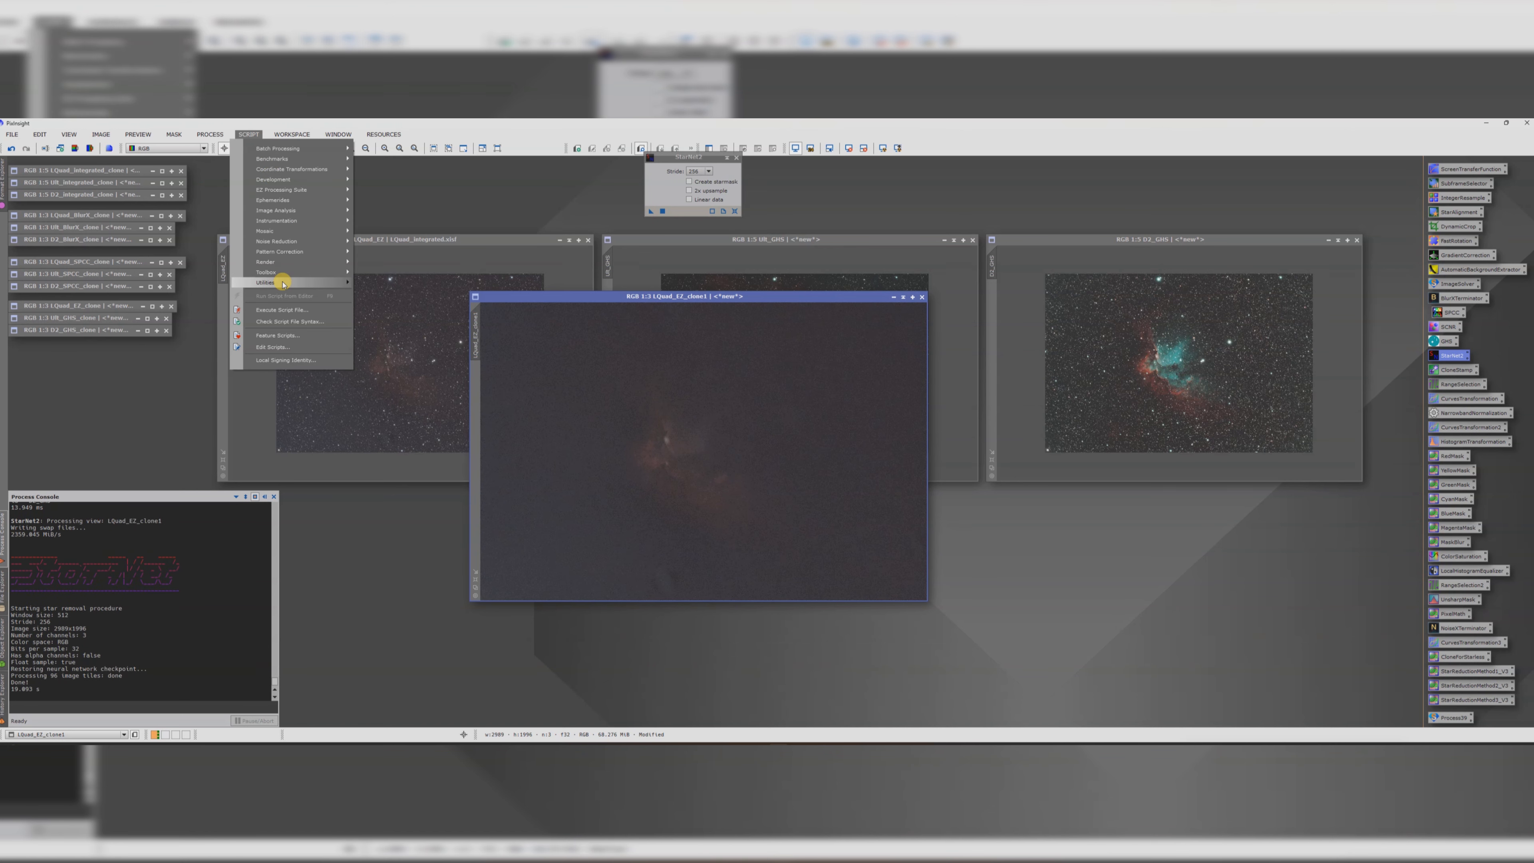
mouse_move(283, 284)
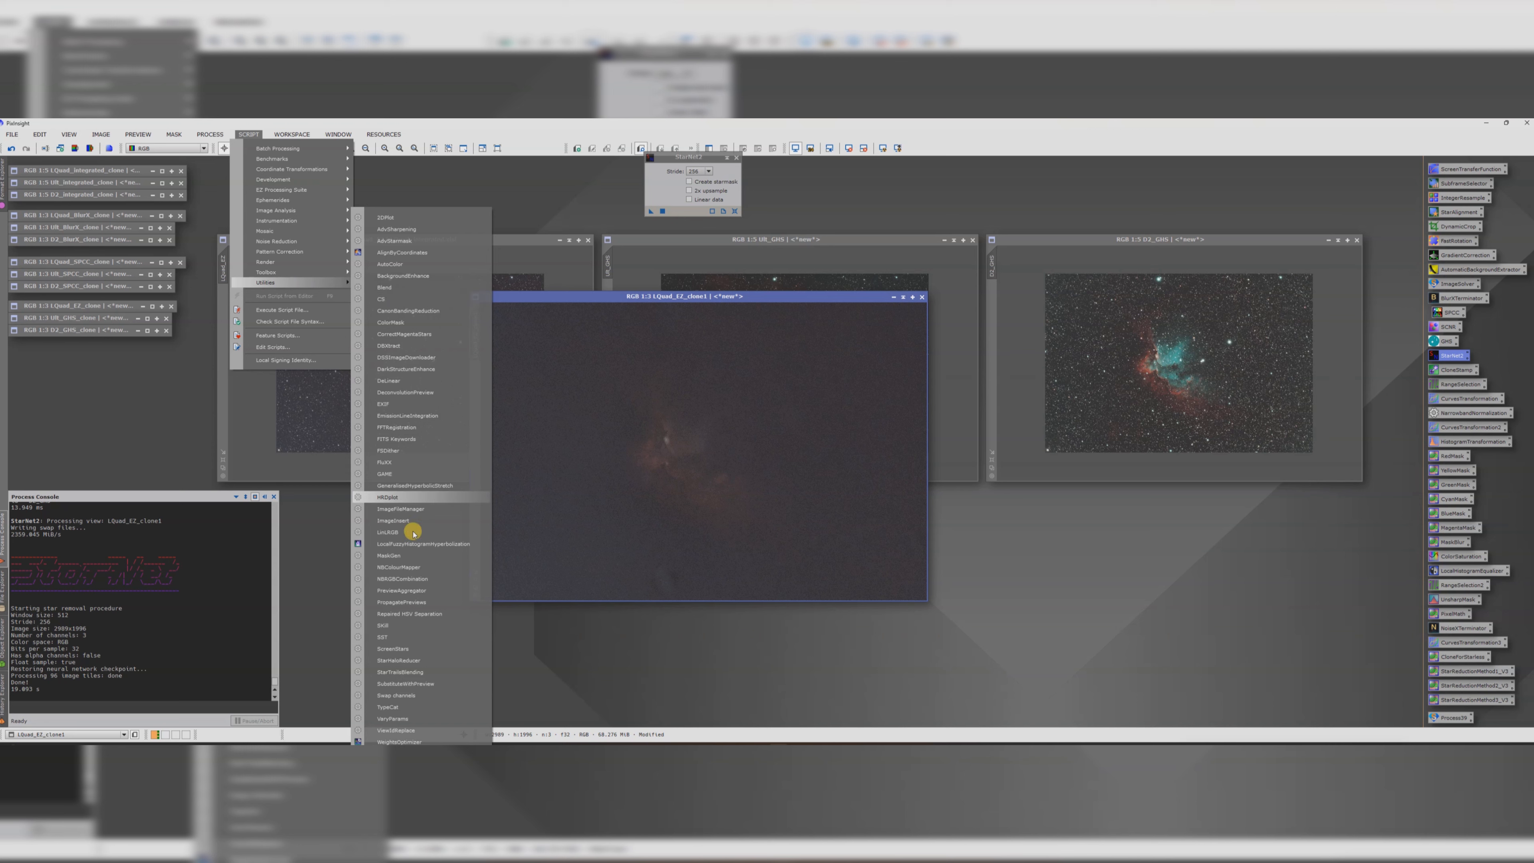
click(401, 646)
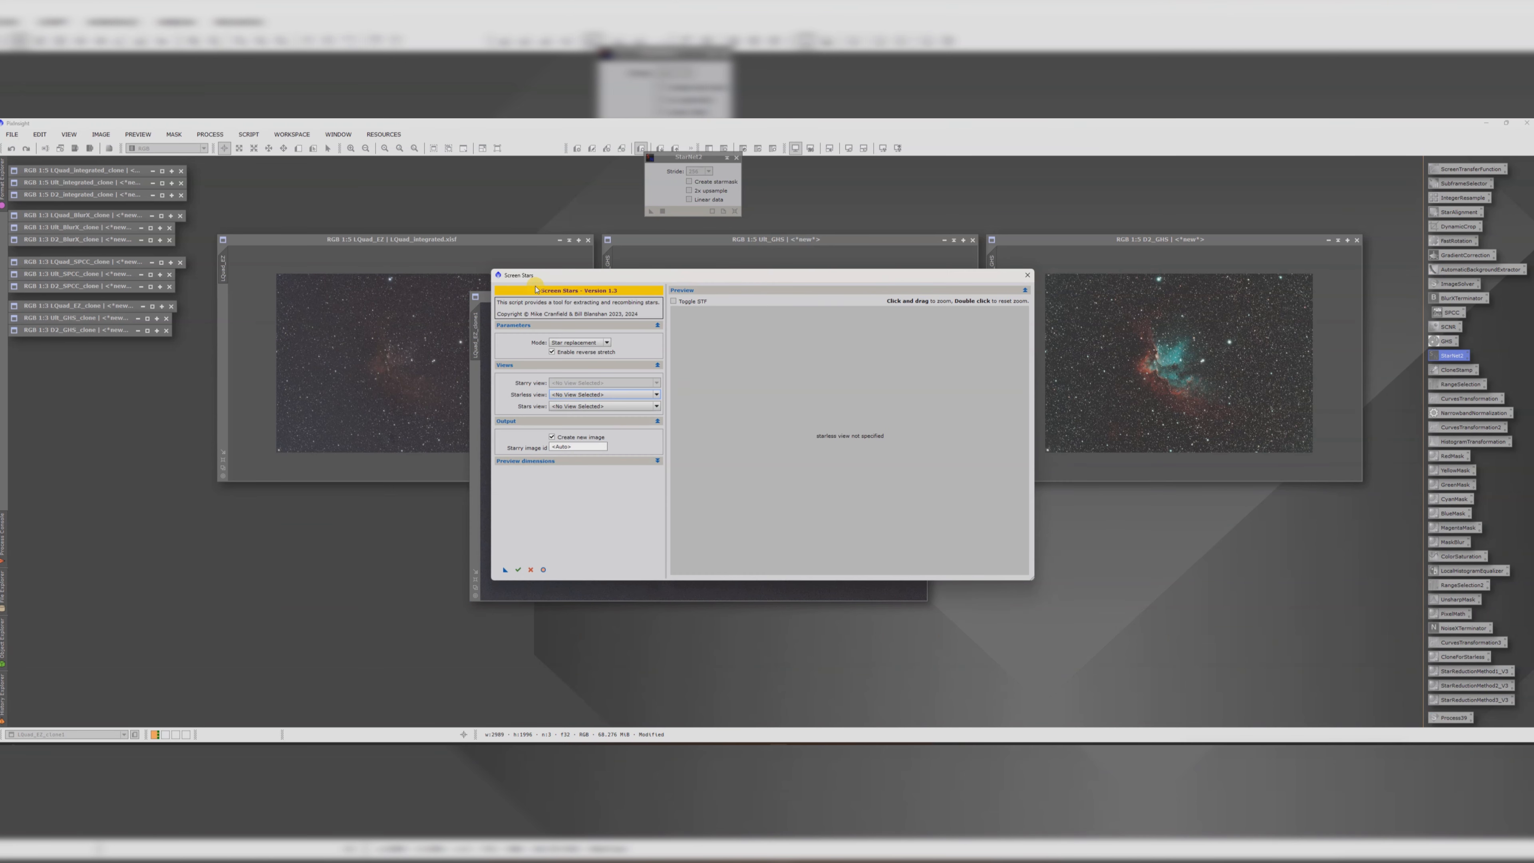
drag(540, 277, 728, 268)
click(746, 336)
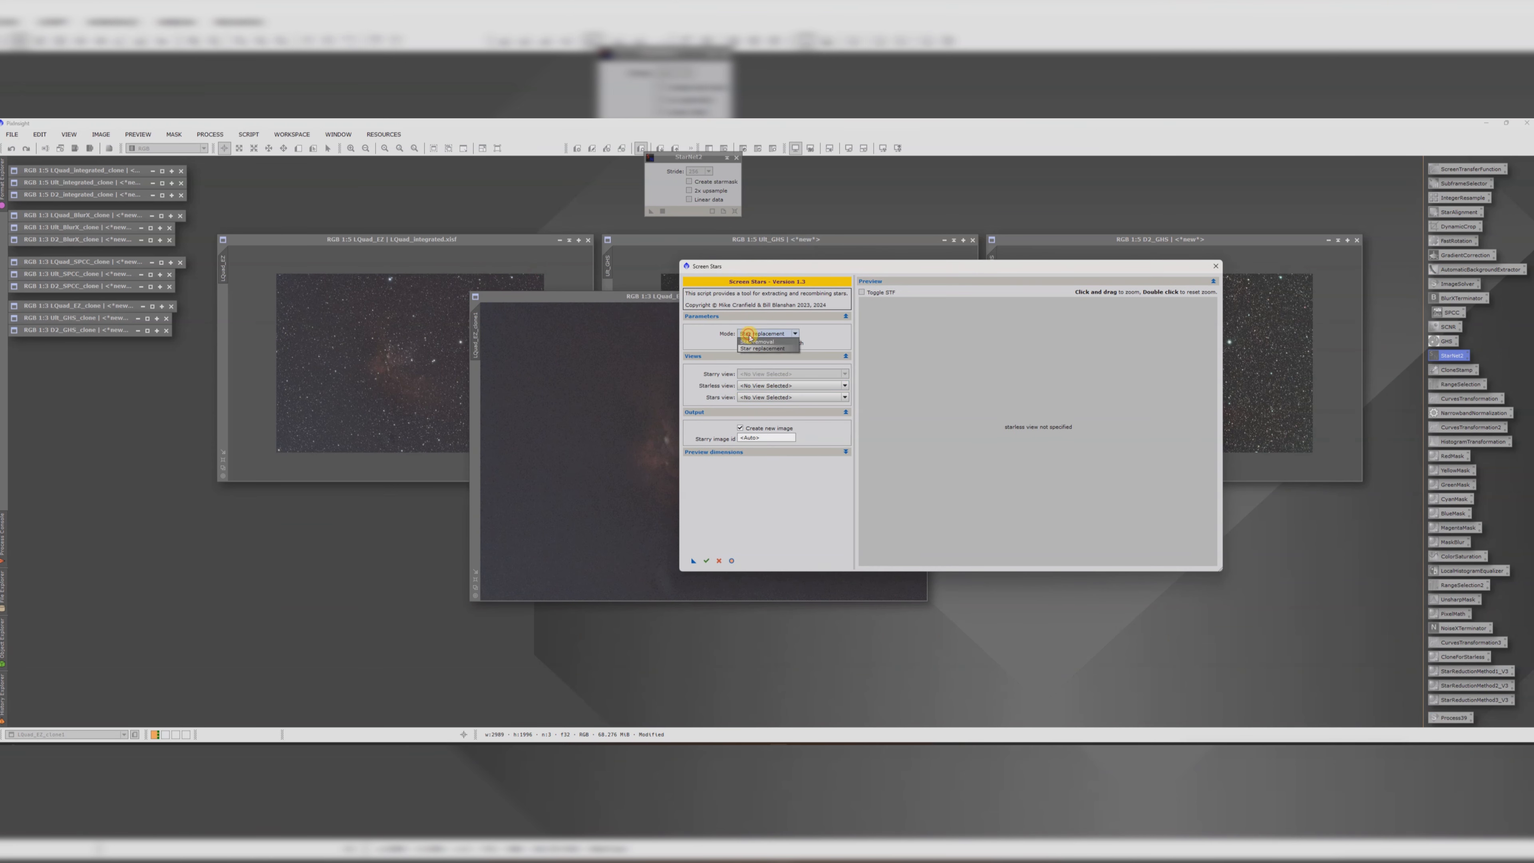
click(757, 345)
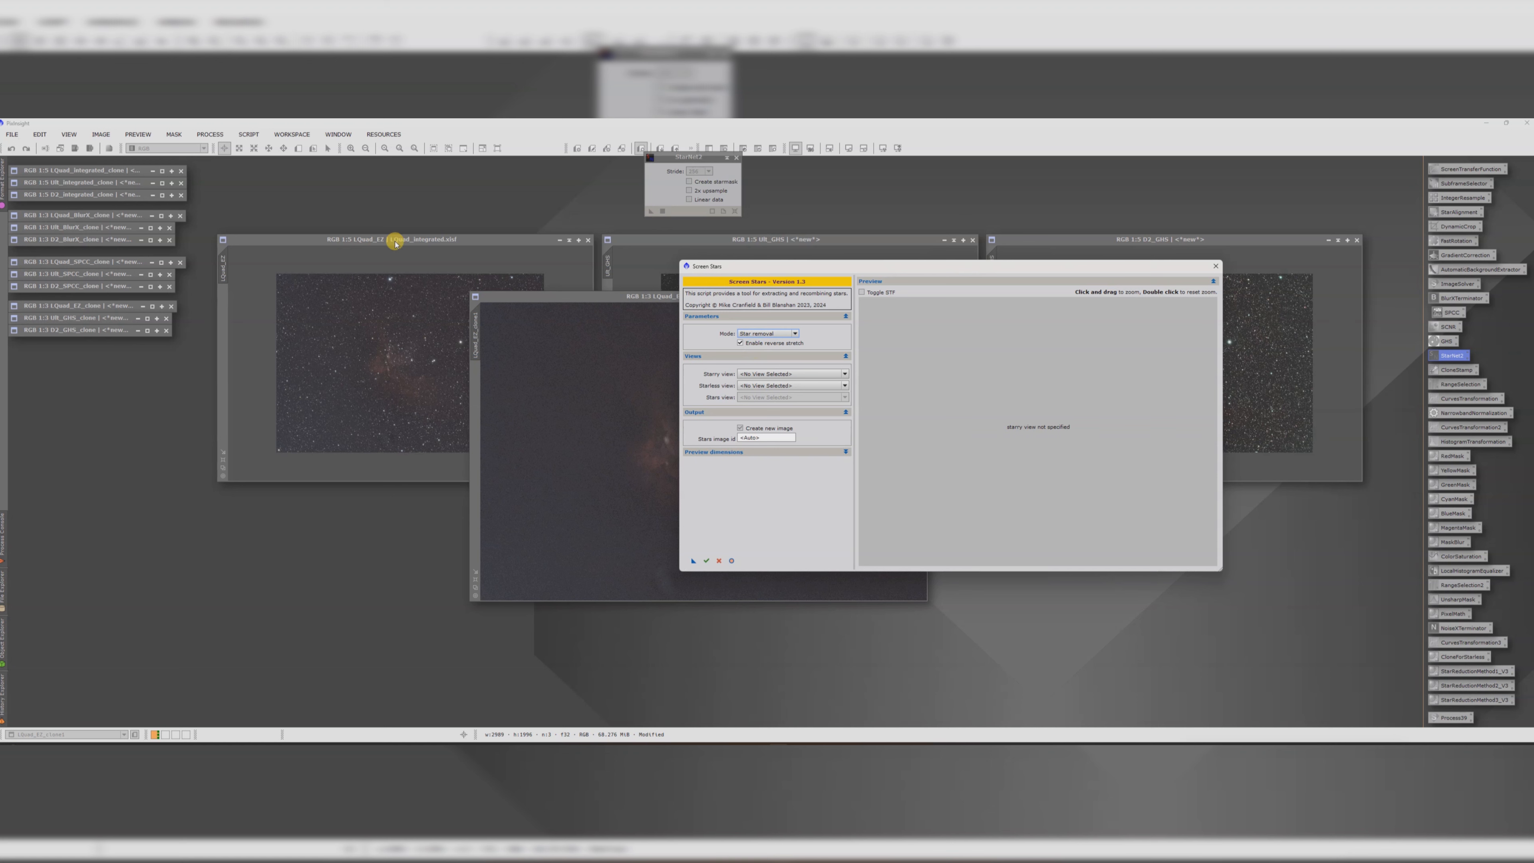
- Set LQuad_EZ as the starry view and LQuad_EZ_clone1 as the starless view, and run the script to generate a stars-only image
click(759, 375)
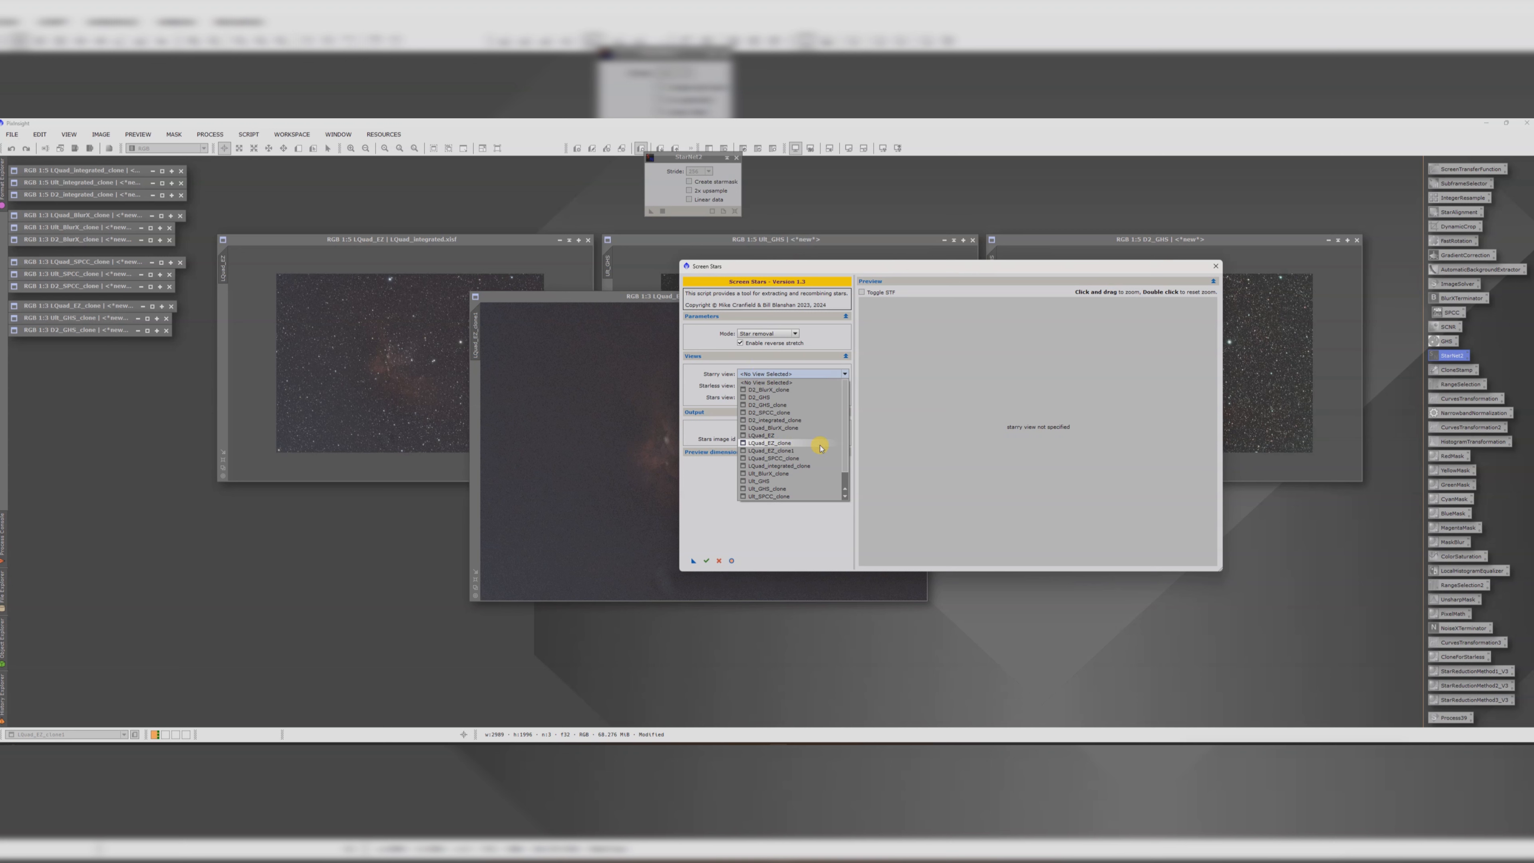
scroll(833, 465, down, 1)
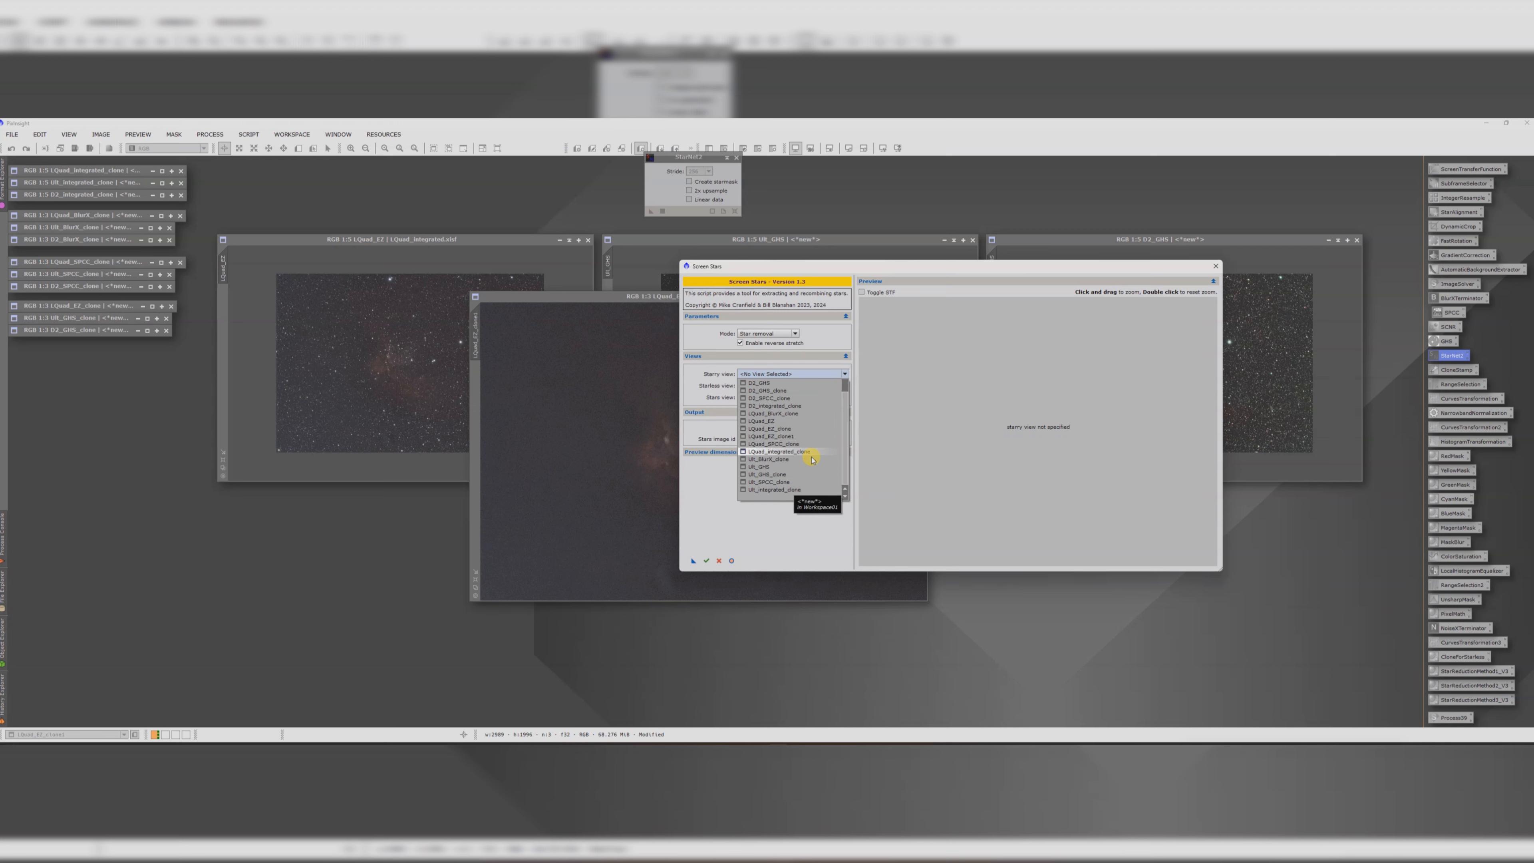
click(762, 421)
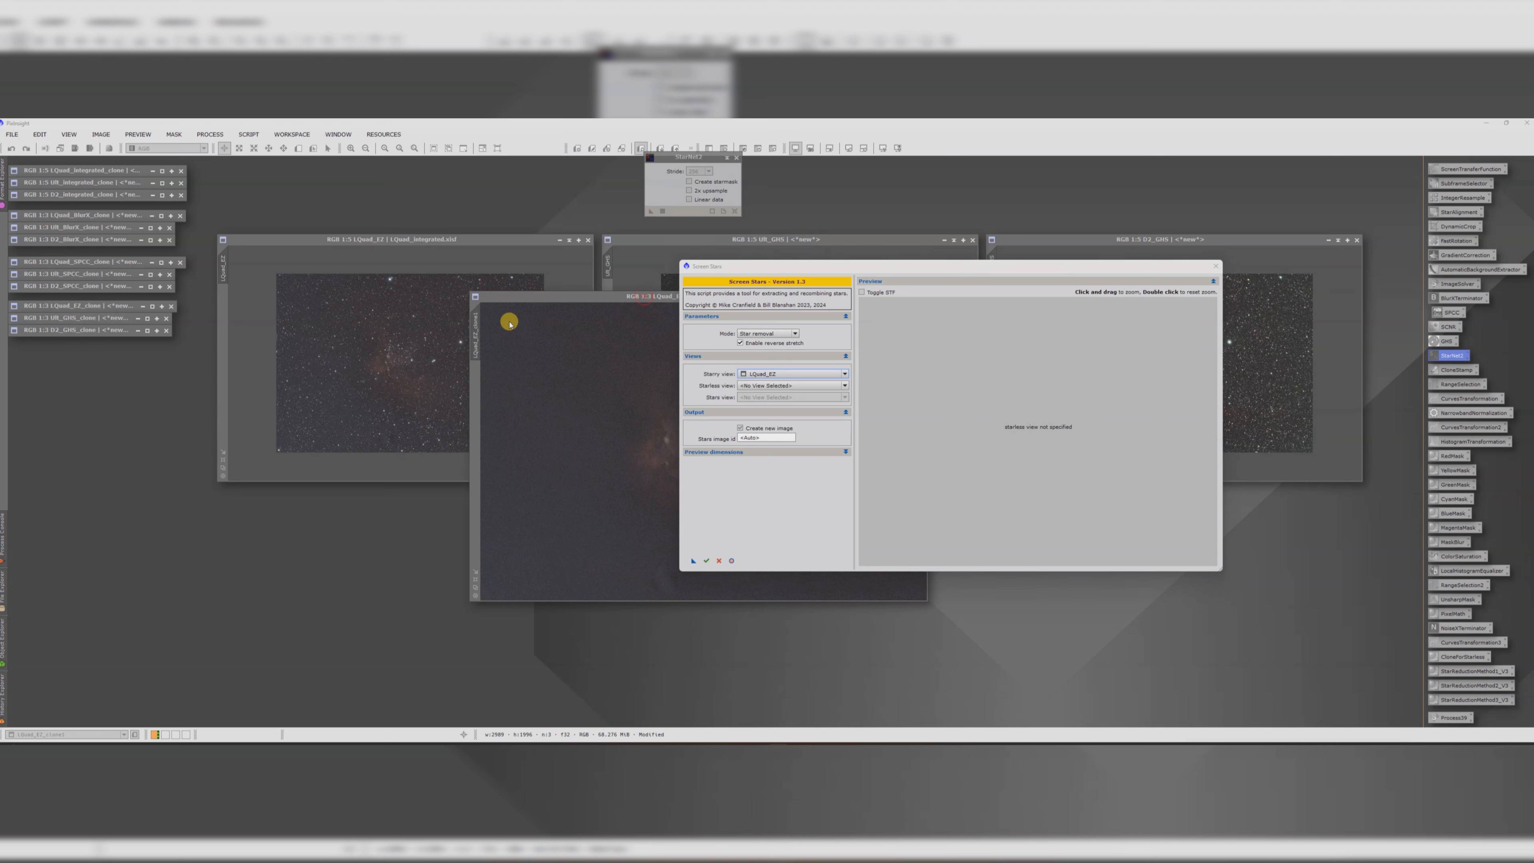
drag(724, 267, 855, 283)
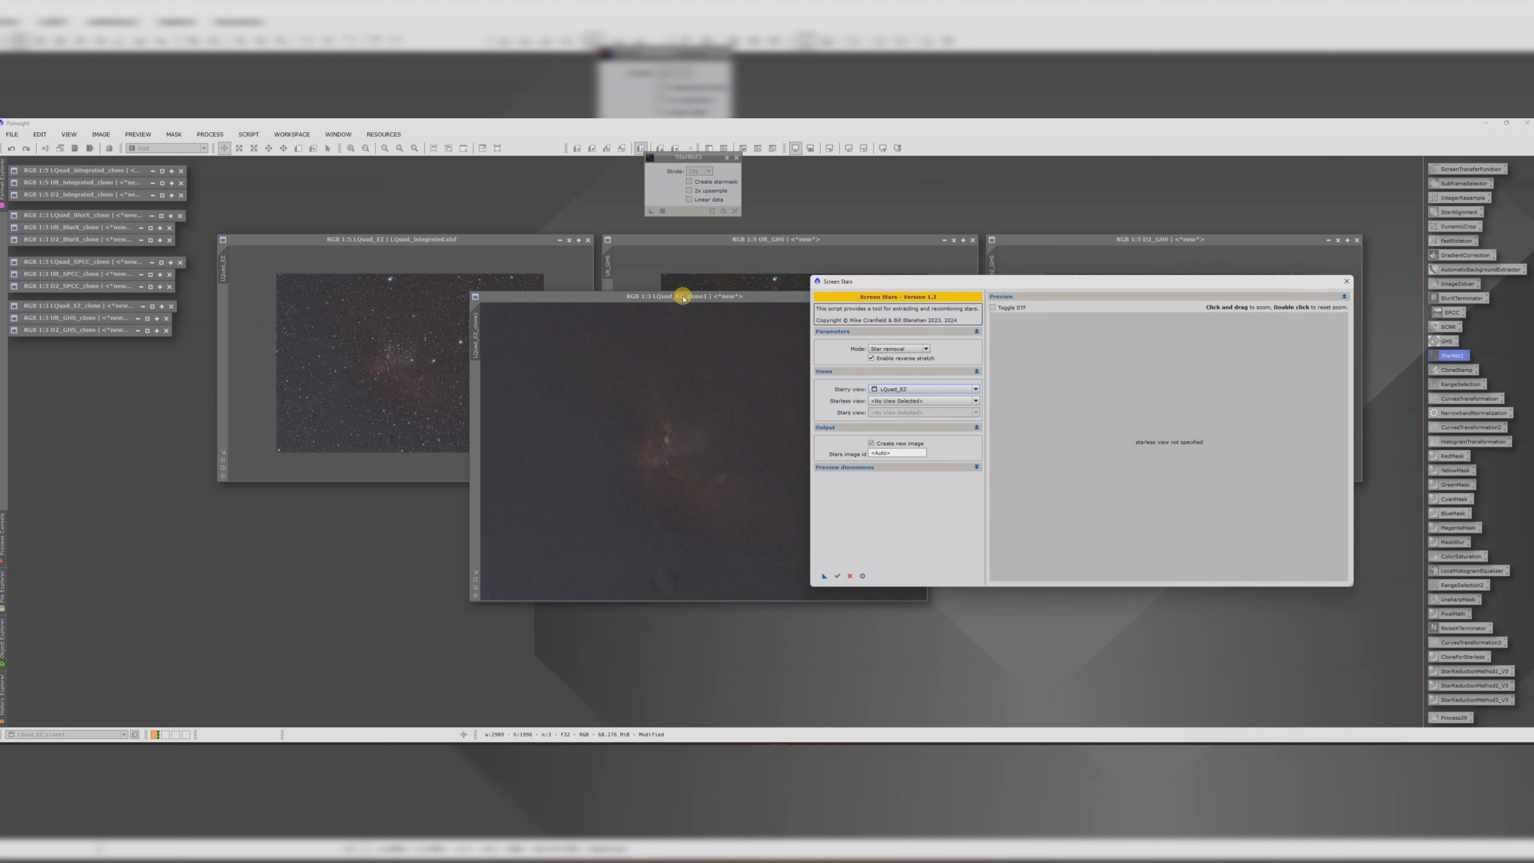
click(894, 401)
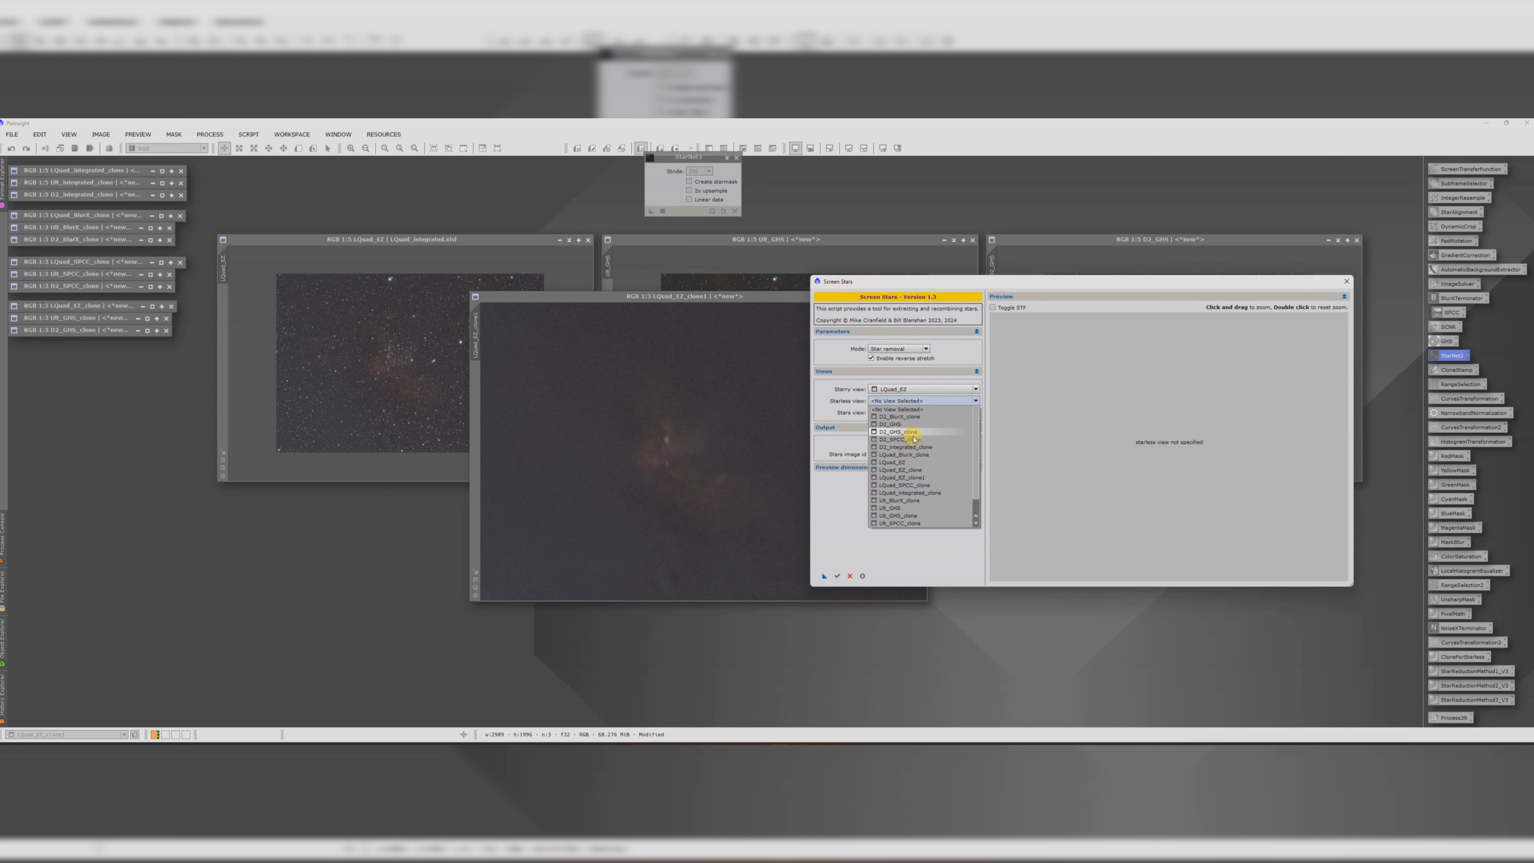
click(916, 477)
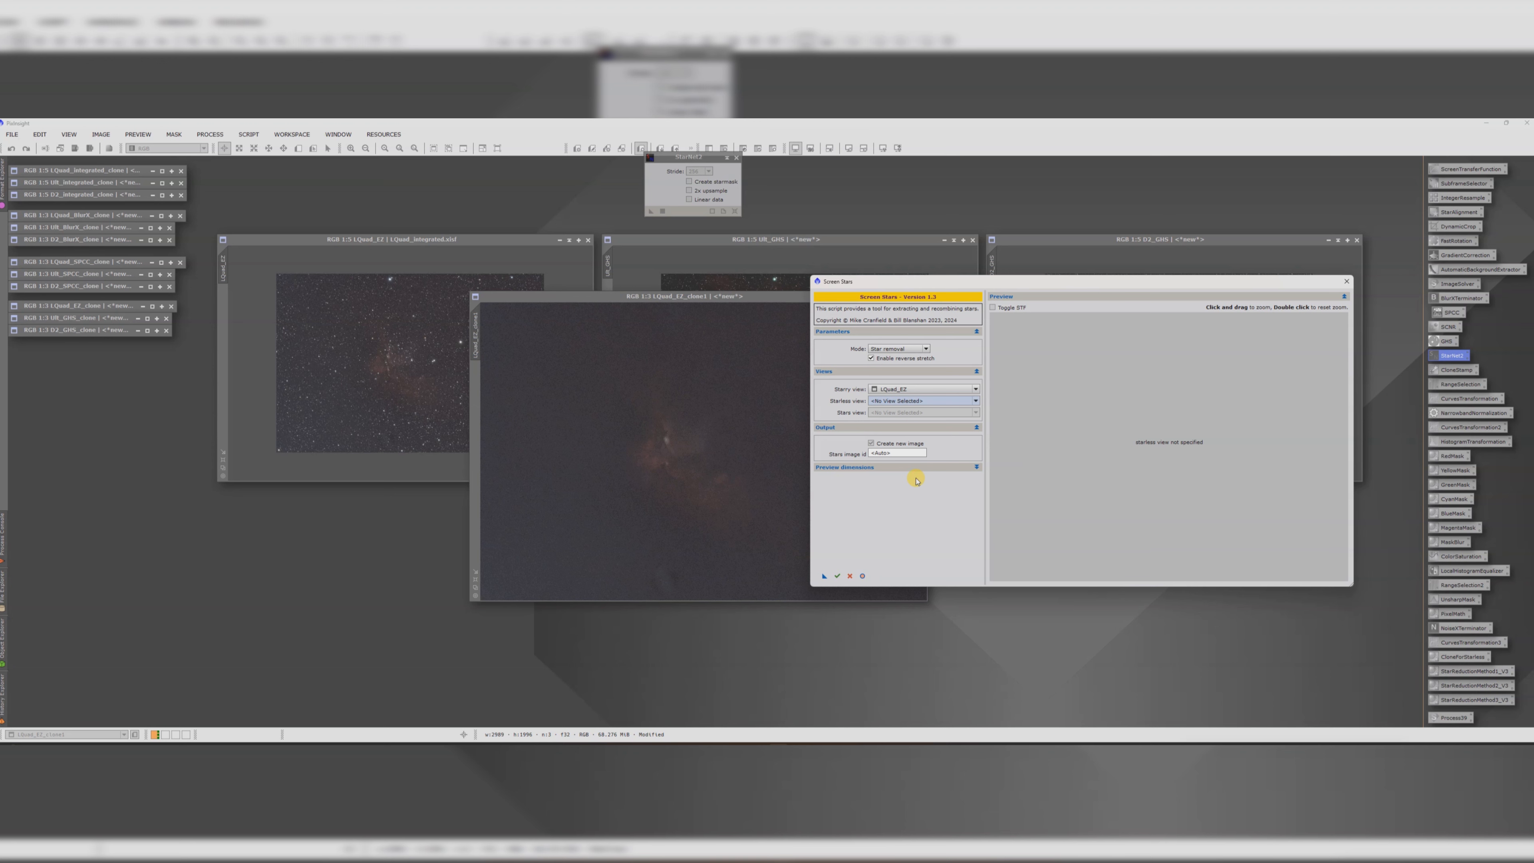
click(838, 577)
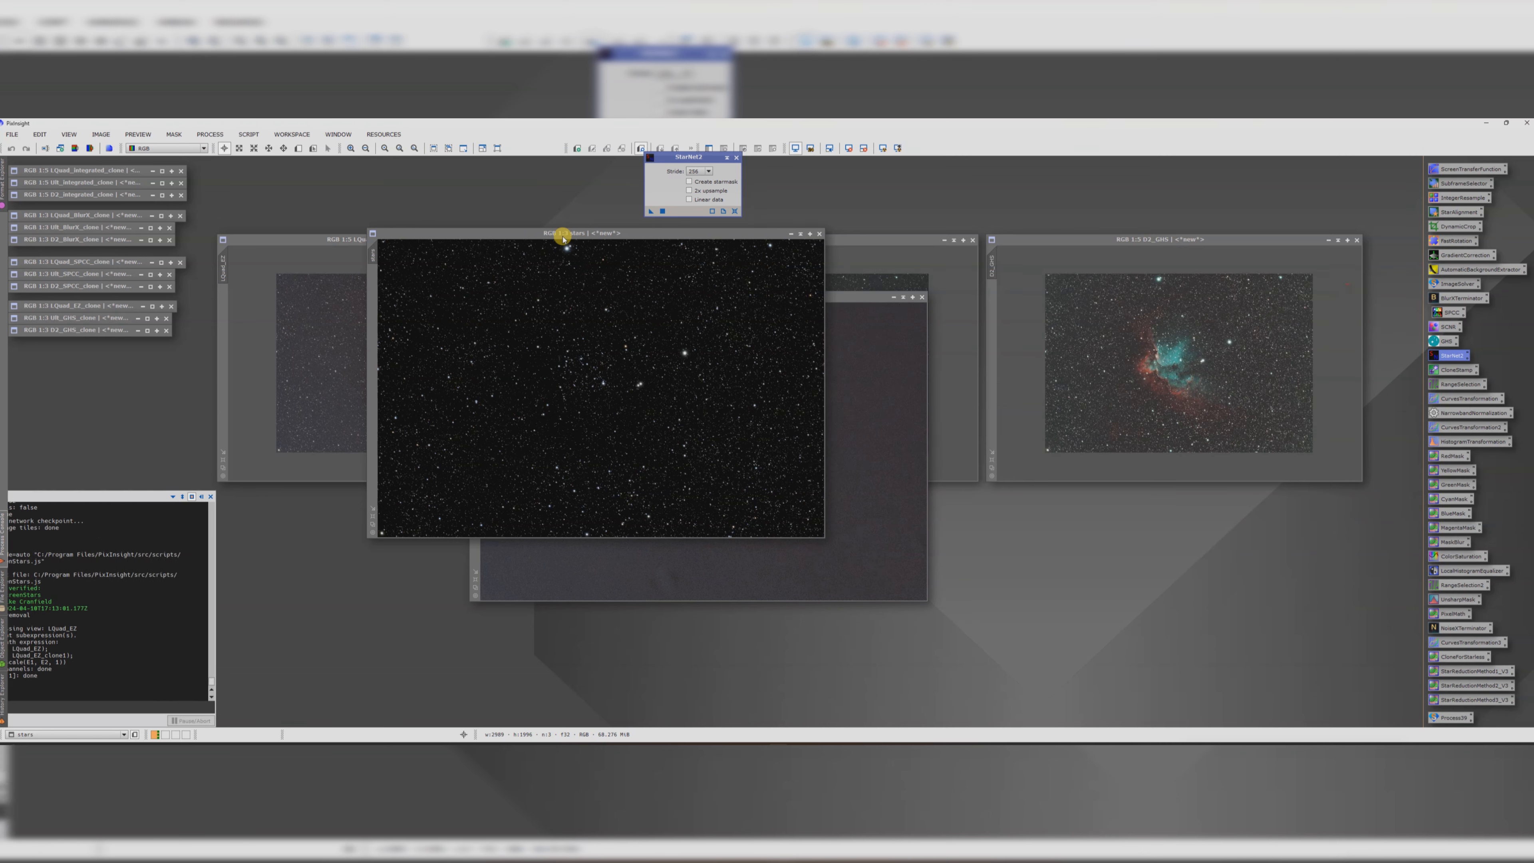
- Close LQuad_EZ_clone1 and LQuad_EZ without saving, and place the stars image beside the Ult_GHS and D2_GHS windows
drag(563, 237, 338, 284)
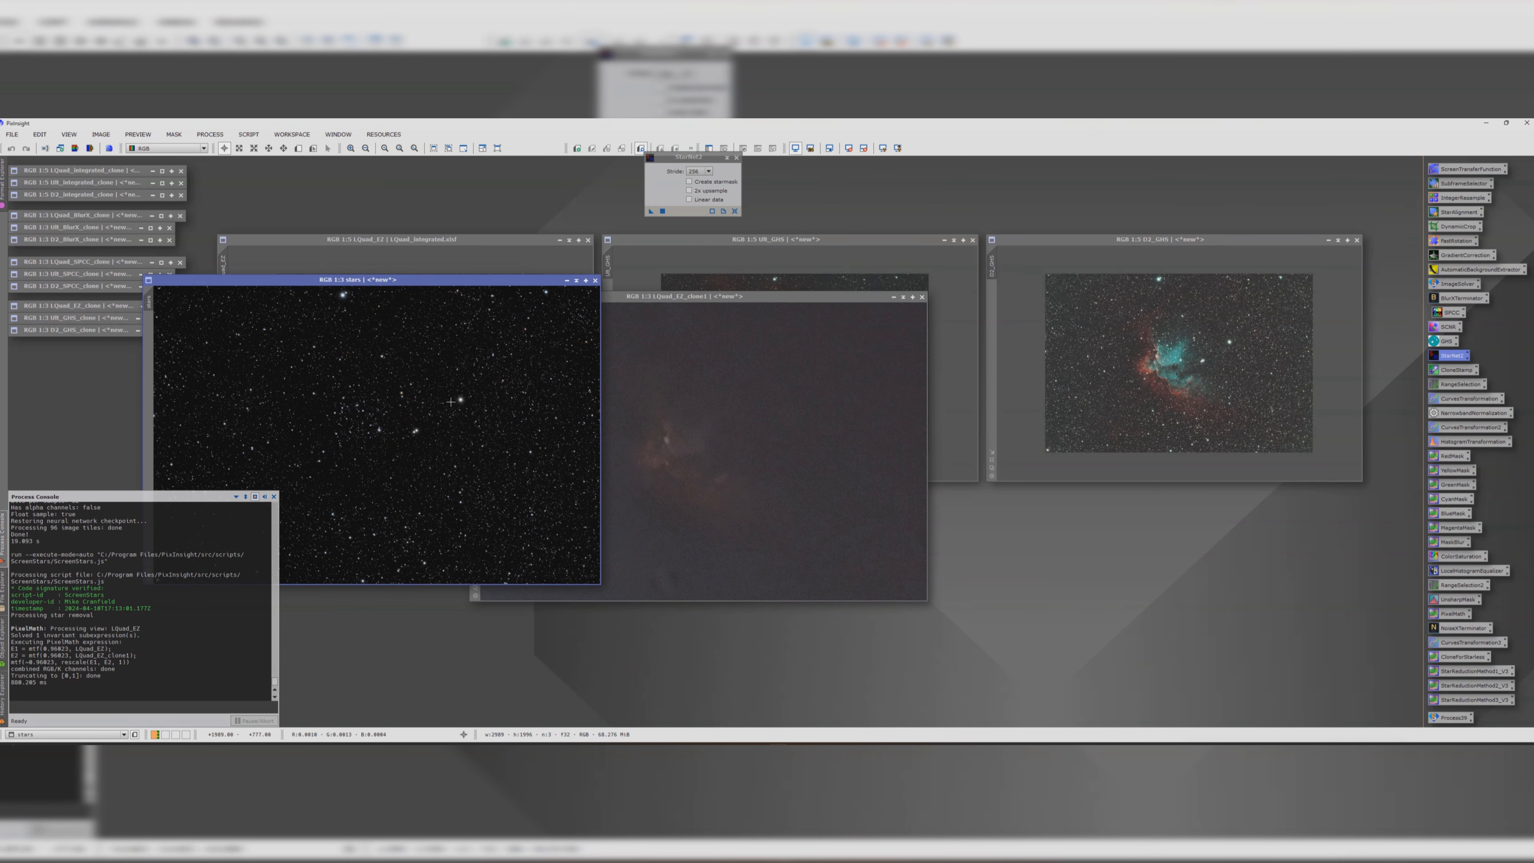
click(863, 296)
click(921, 297)
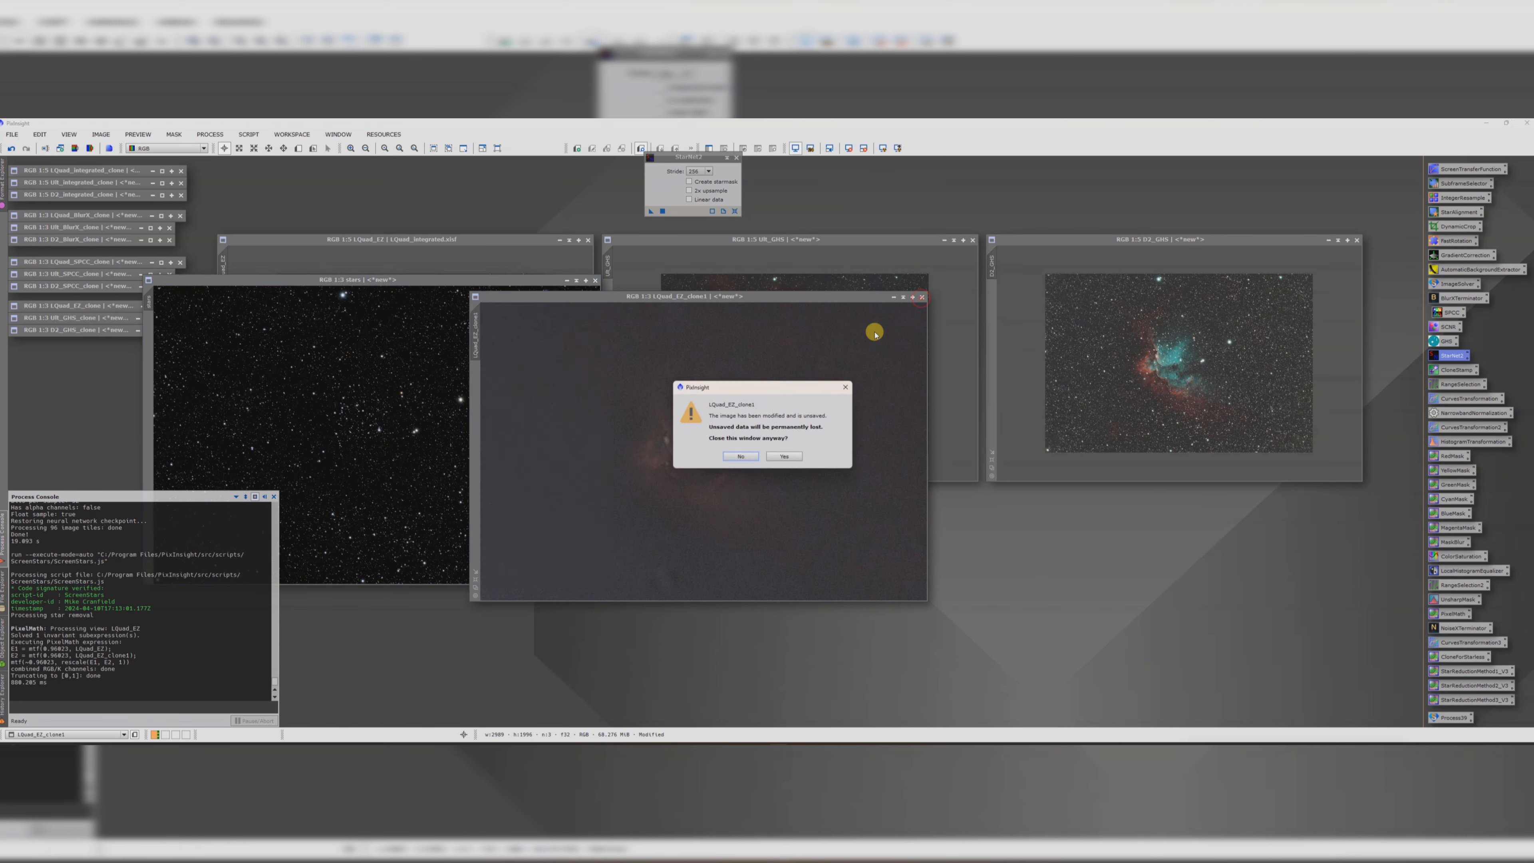
click(781, 460)
click(430, 237)
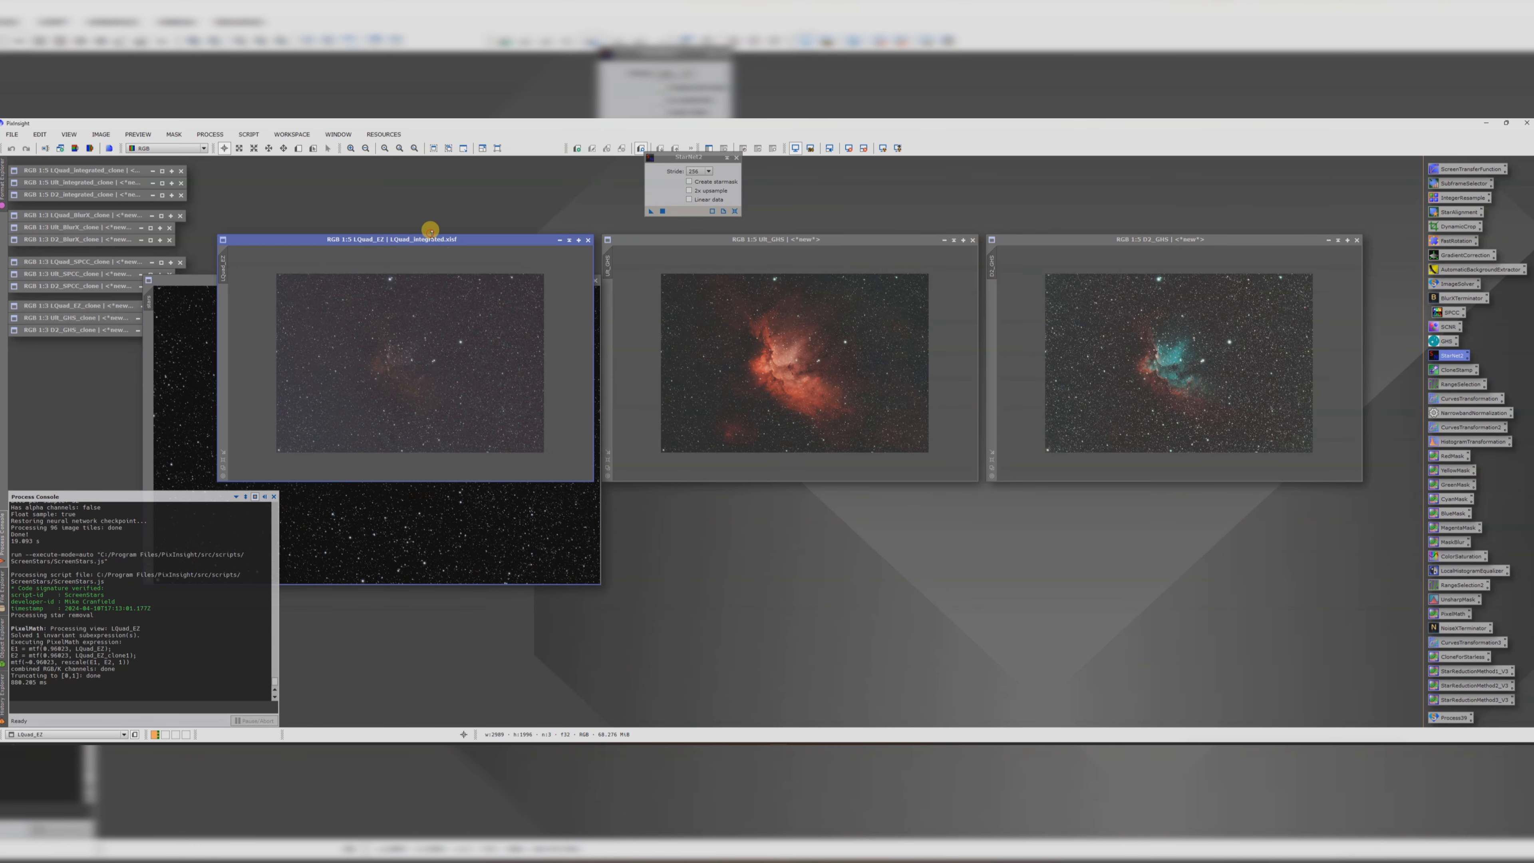
click(588, 242)
click(783, 459)
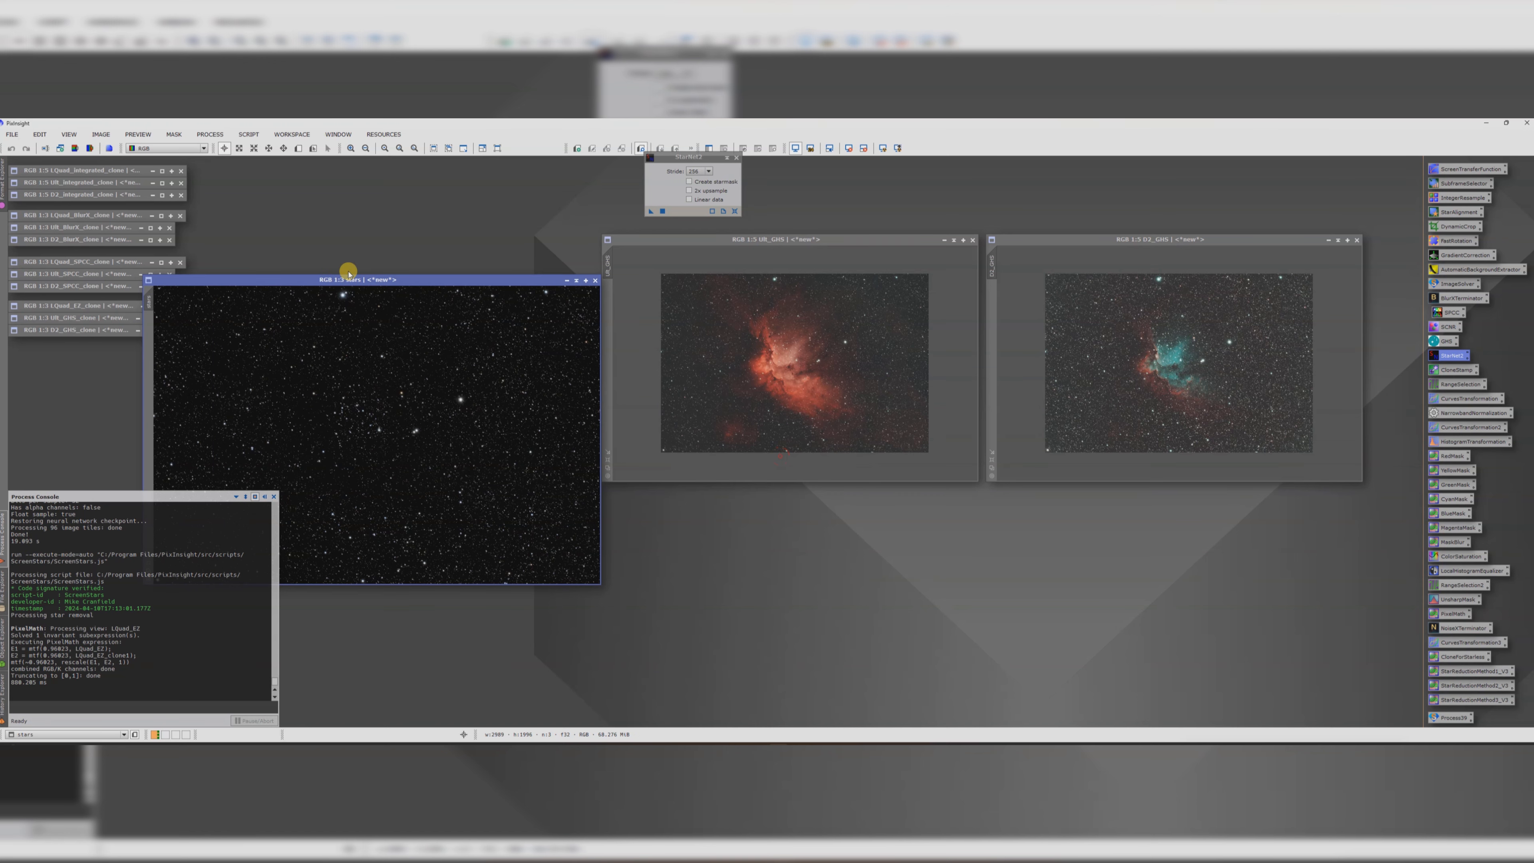
drag(349, 276, 412, 203)
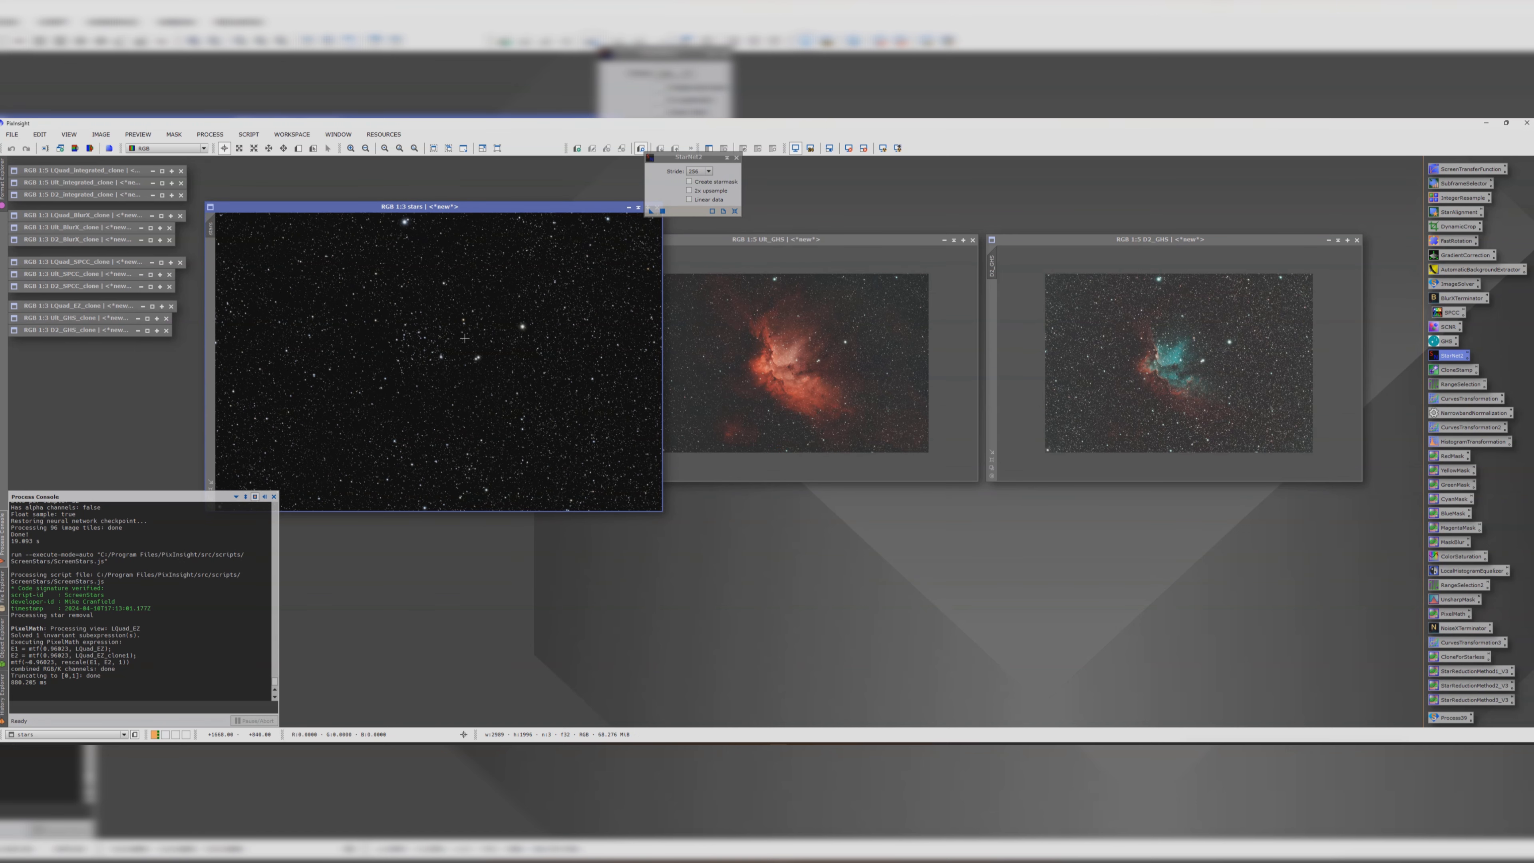
scroll(464, 338, down, 1)
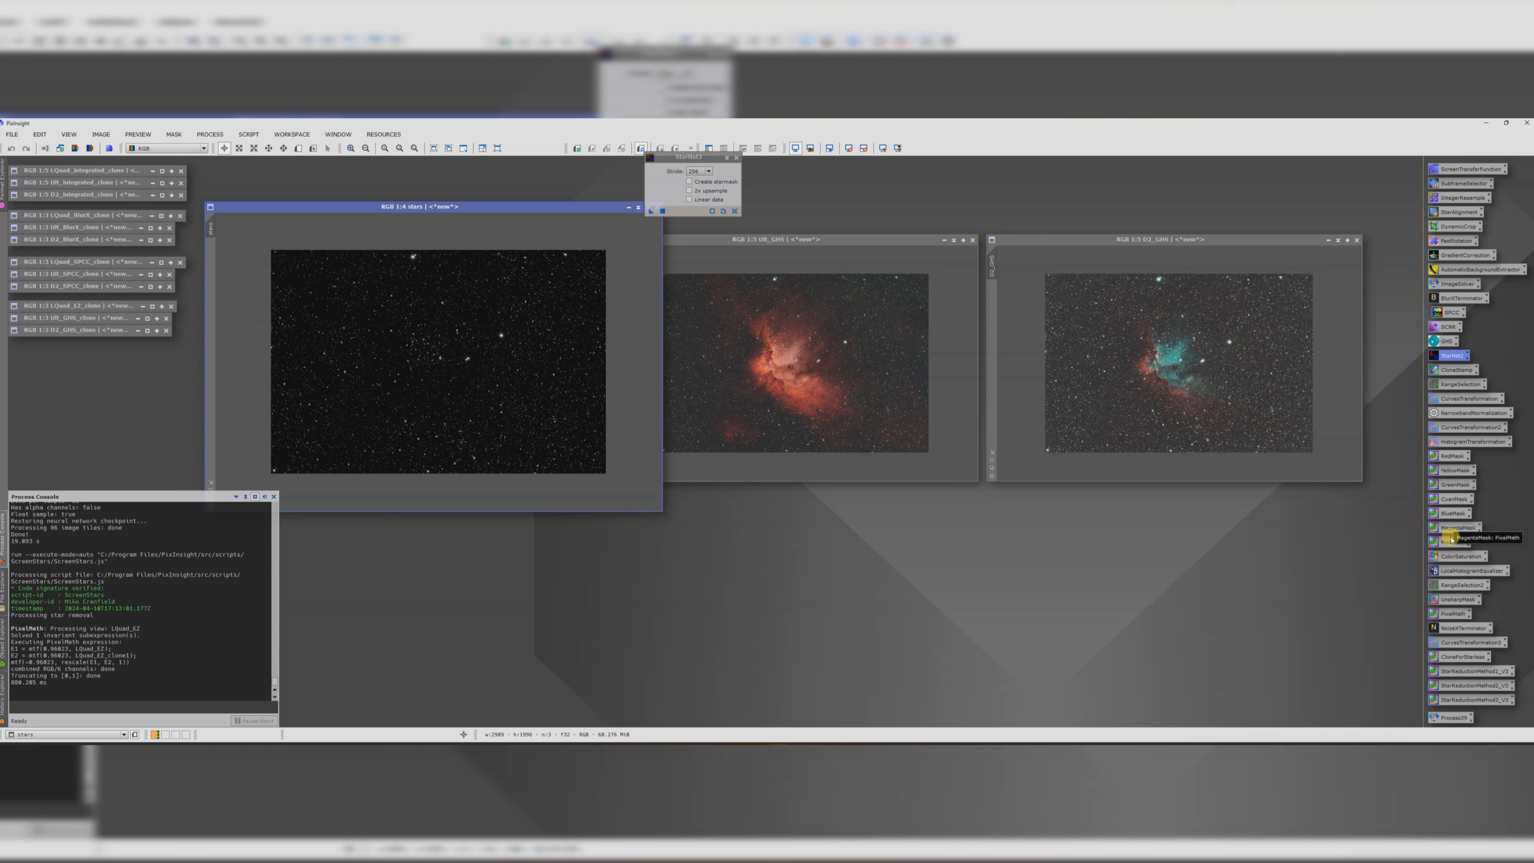
- Apply ColorSaturation to the stars image with saturation raised to about 1.0 across all hues, using the real-time preview
double_click(1459, 557)
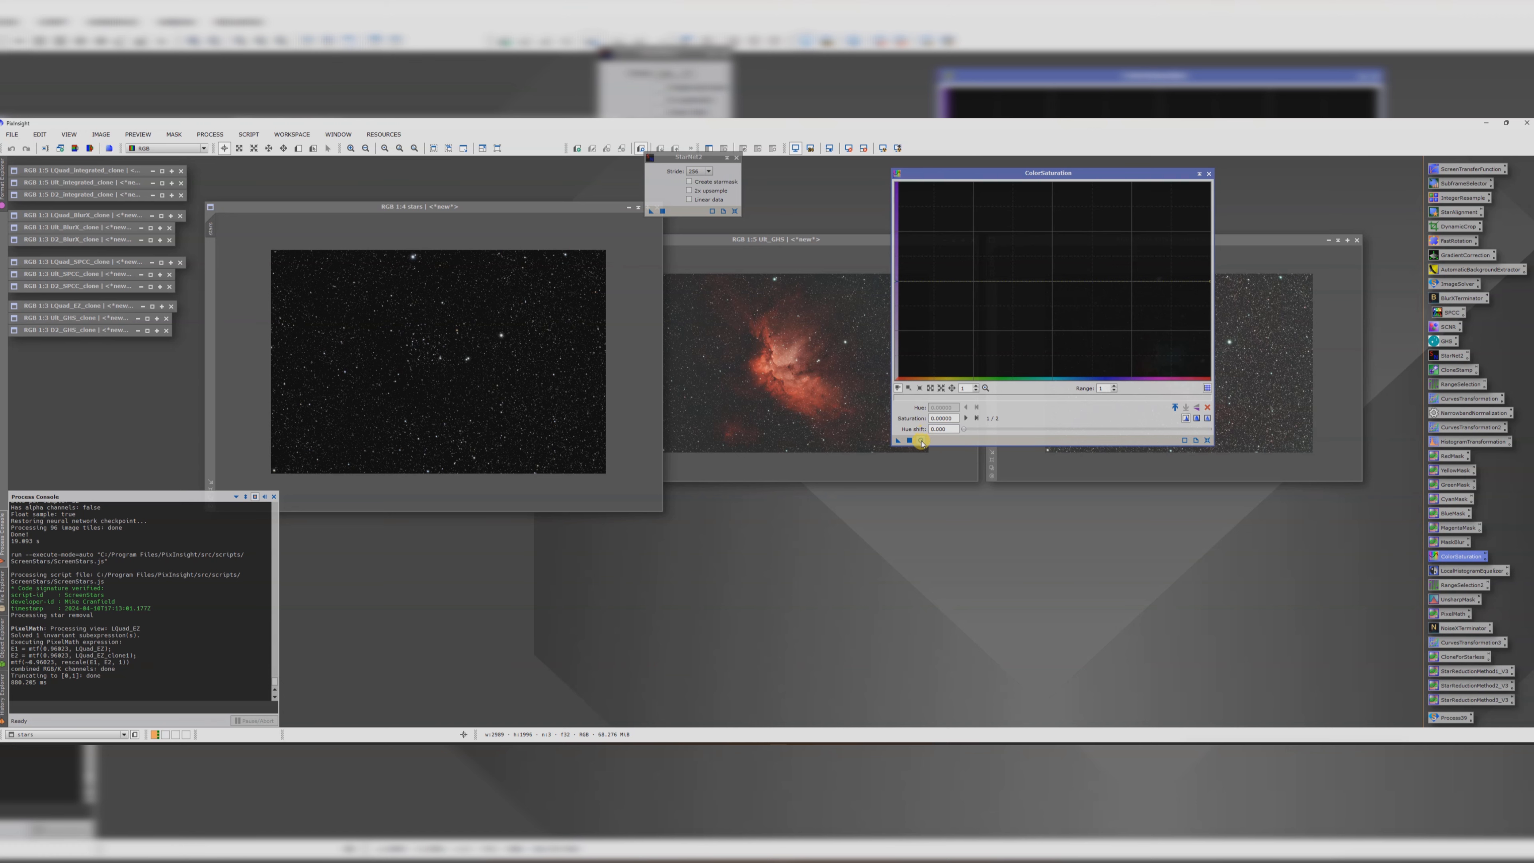
click(1197, 439)
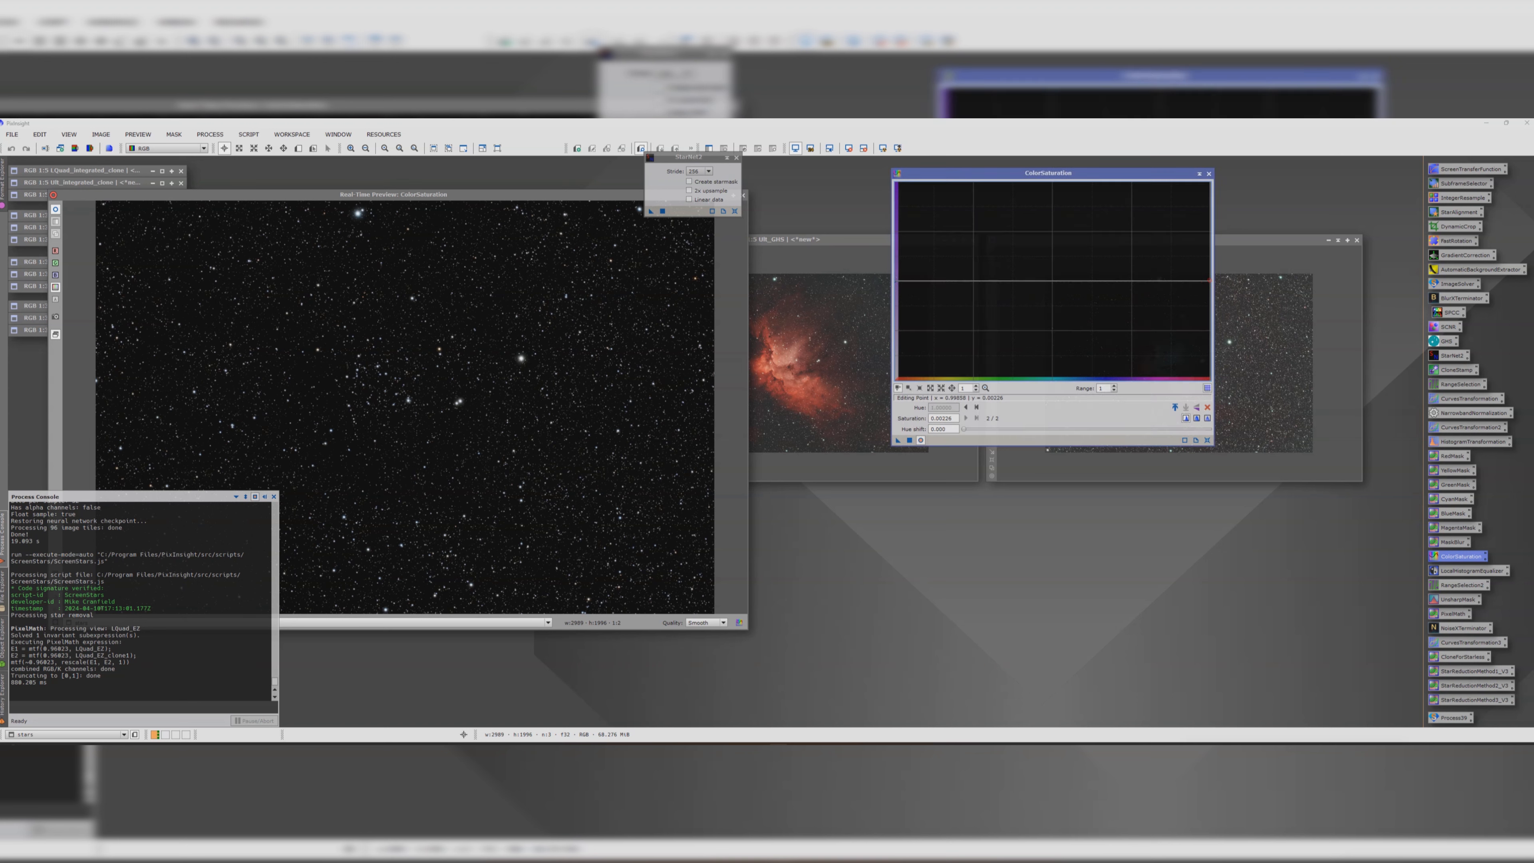
click(1209, 280)
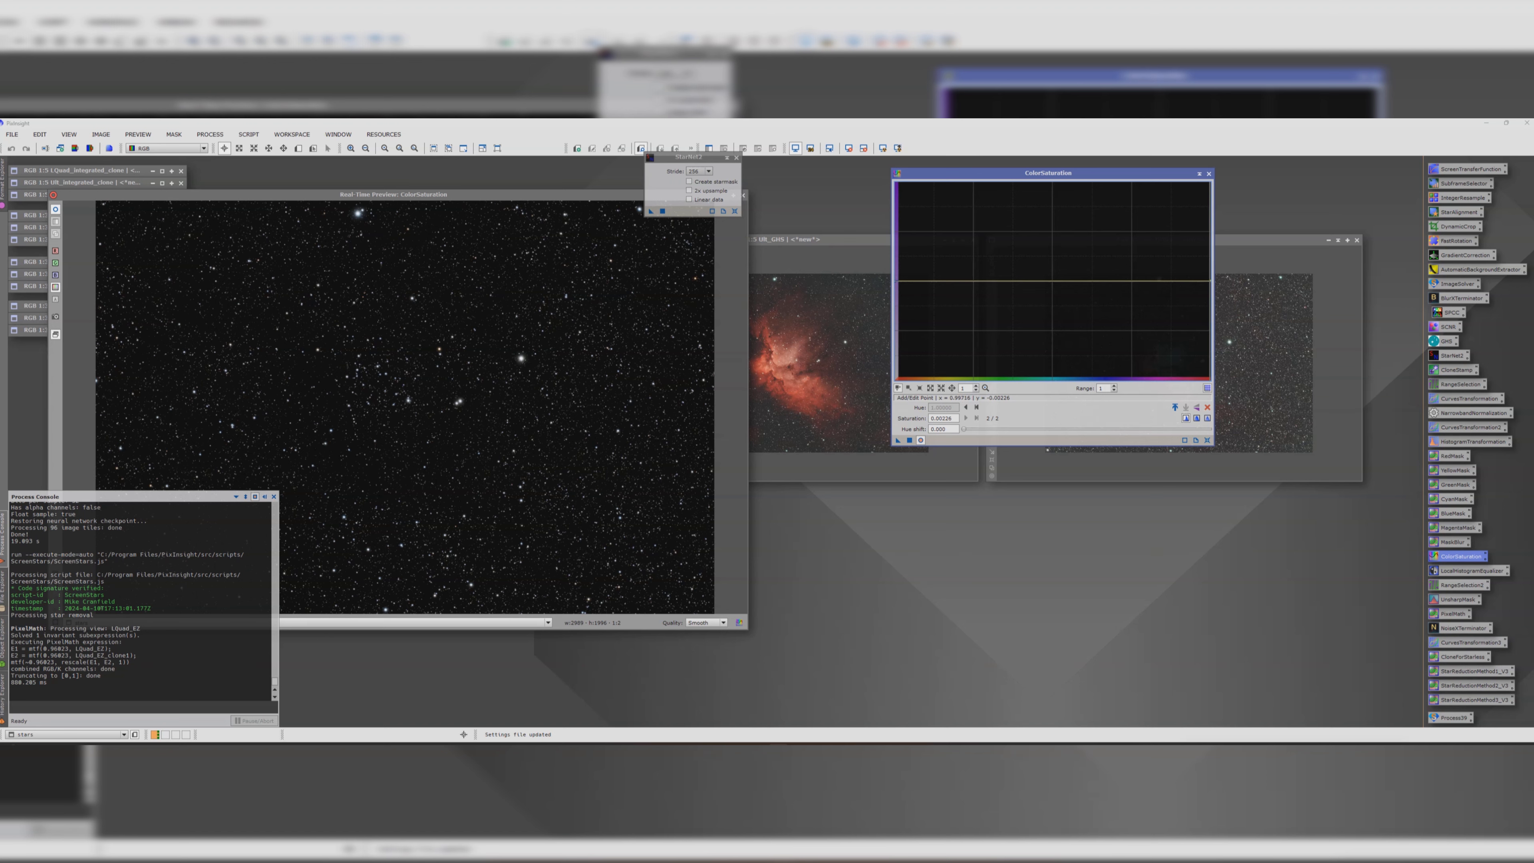
drag(1209, 281, 1208, 183)
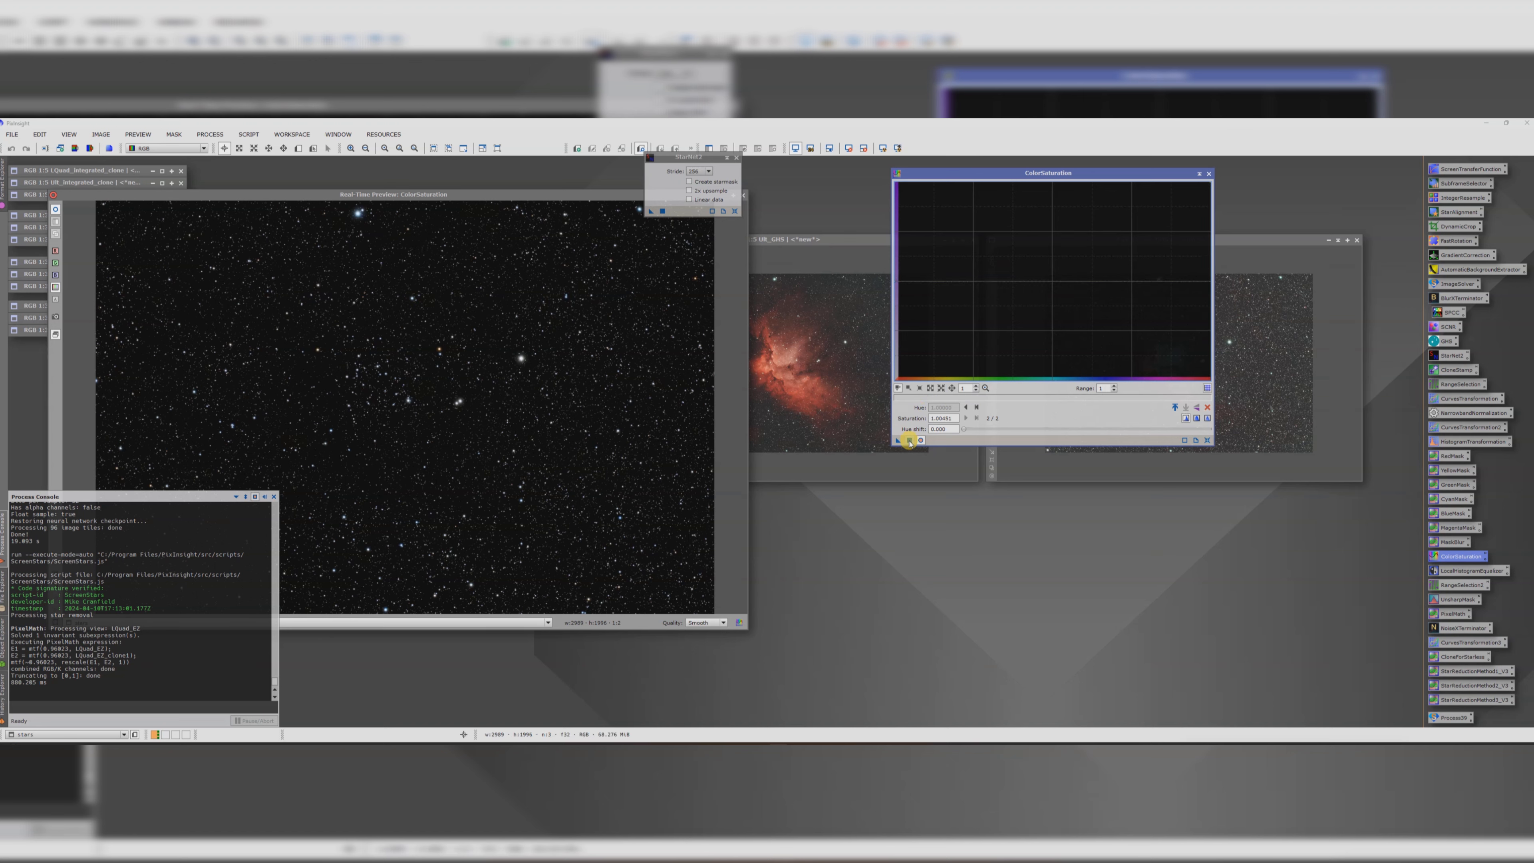
click(910, 441)
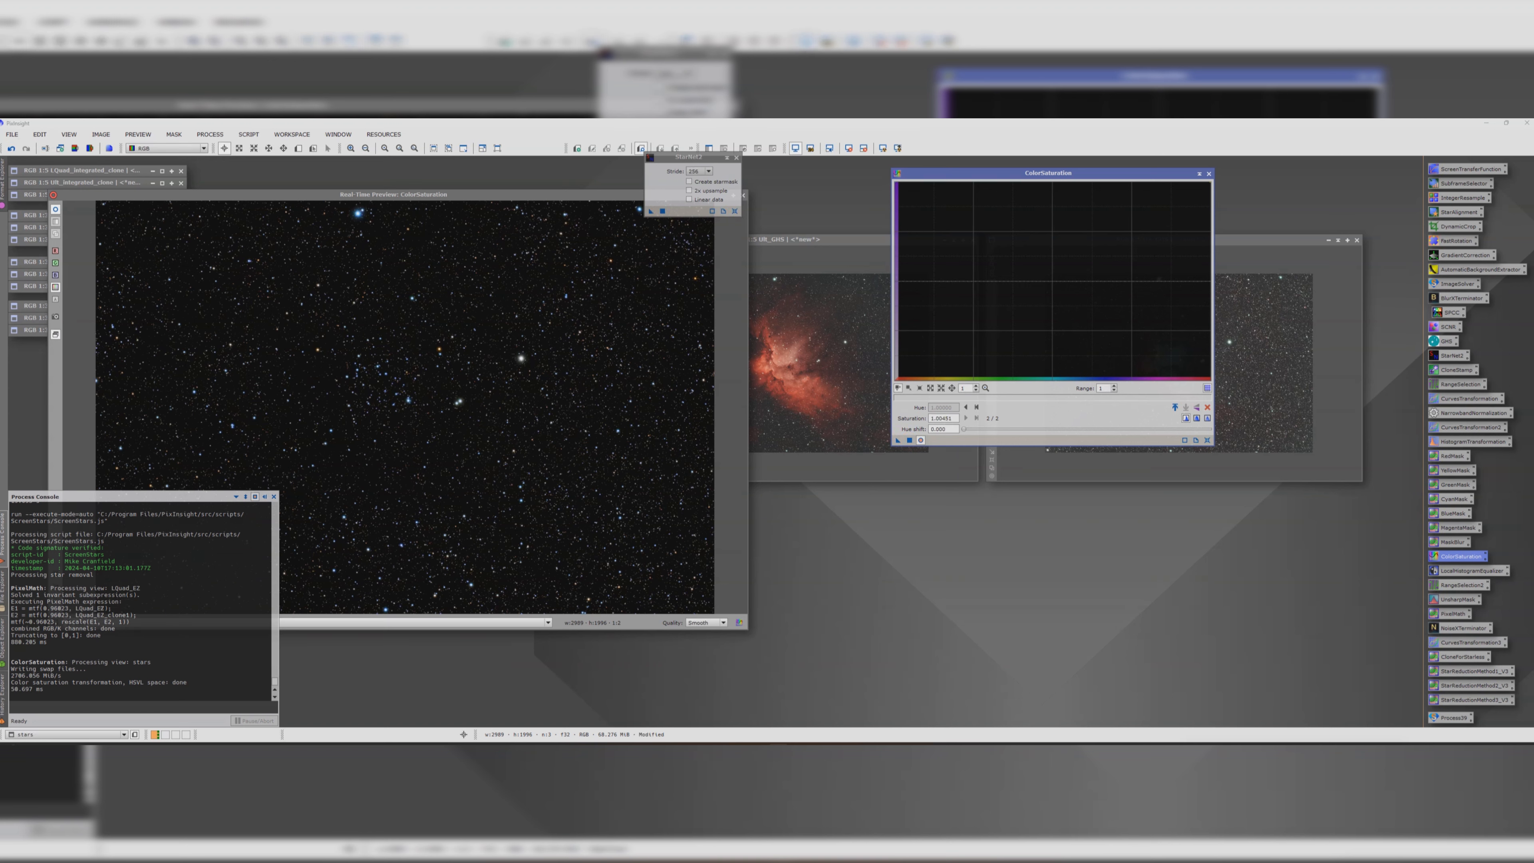
- Apply a second, milder ColorSaturation boost of about 0.3 to the stars image, and close the tool and its preview
drag(1209, 183, 1208, 235)
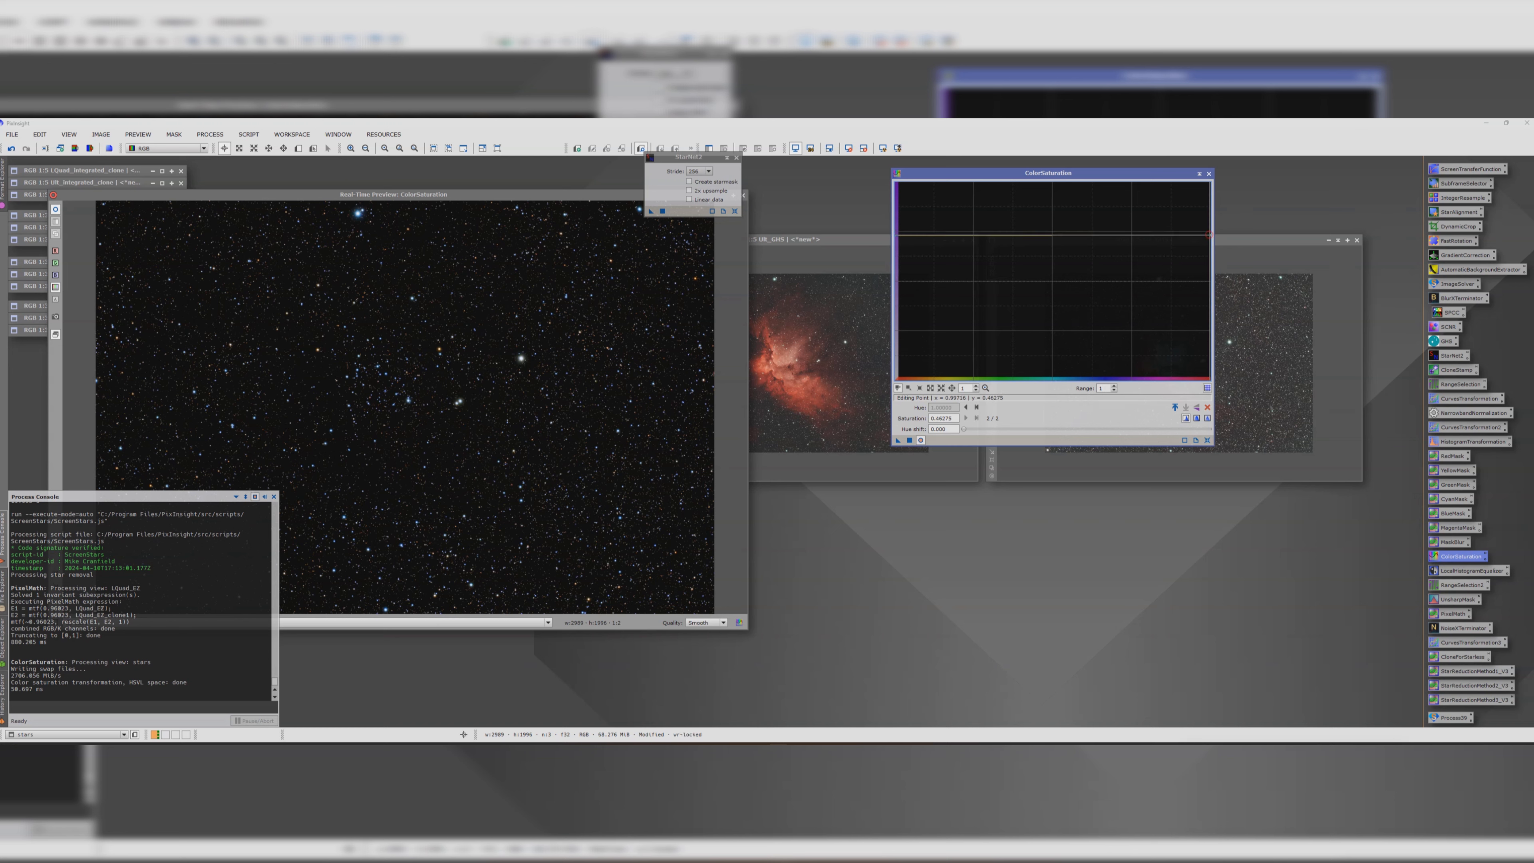
drag(1208, 234, 1208, 249)
click(909, 440)
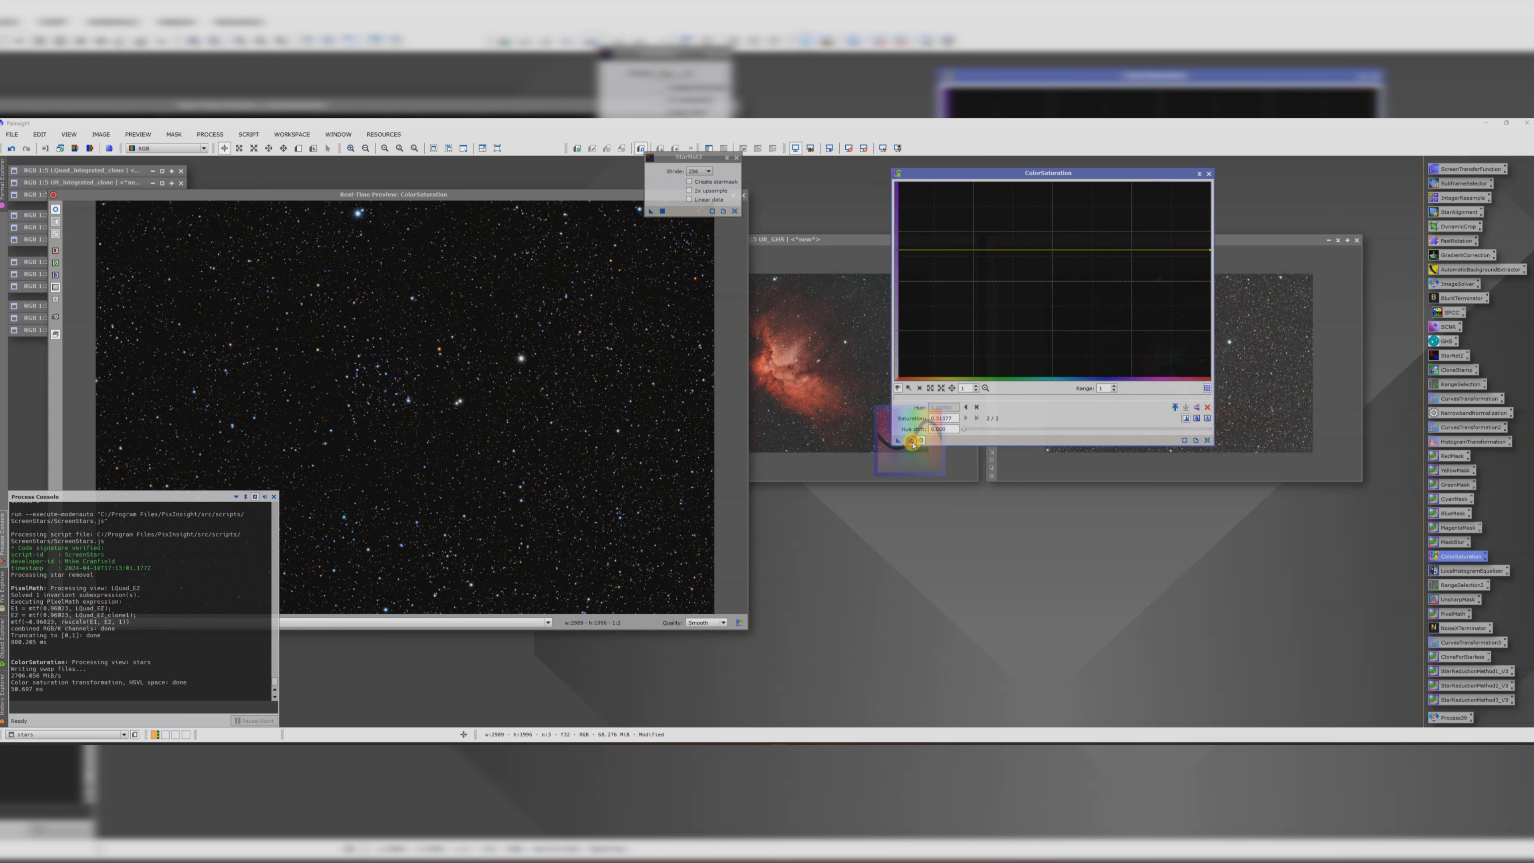
click(1208, 174)
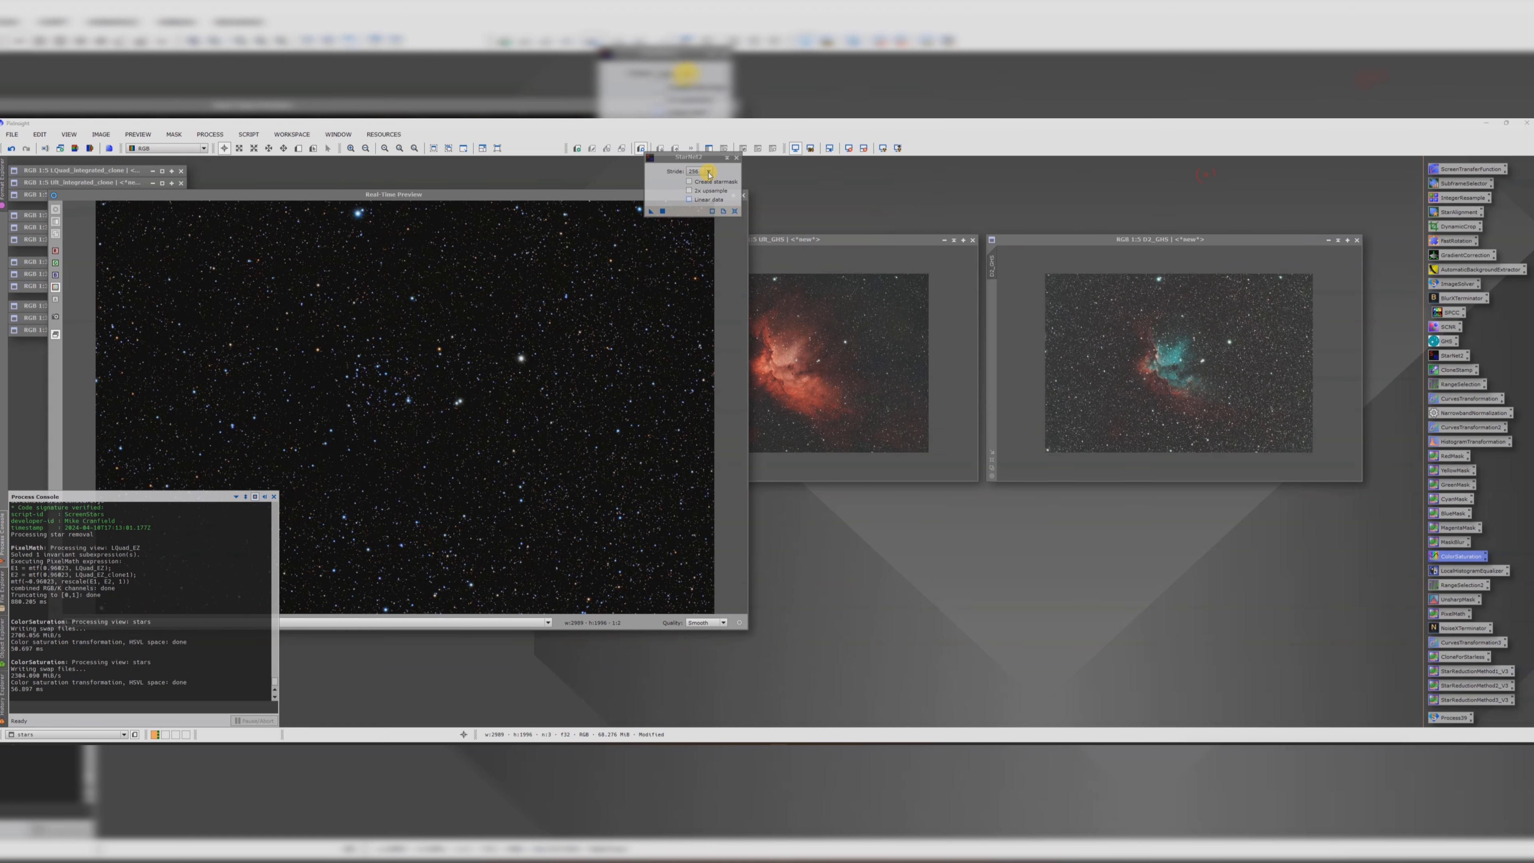
drag(686, 160, 933, 348)
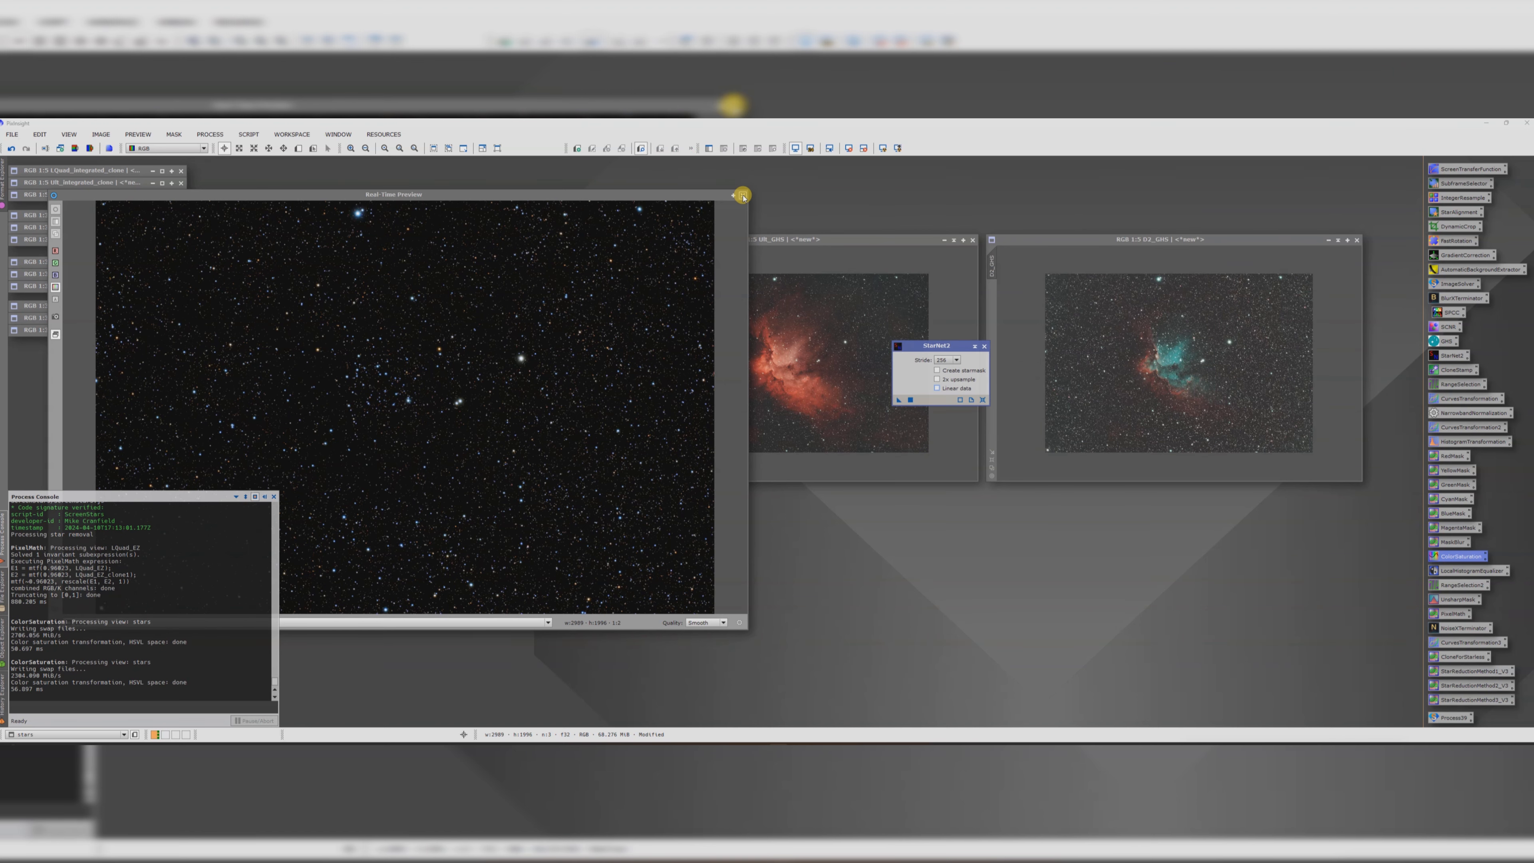
click(742, 194)
- Check the star colors up close, minimize the stars image and park it beside the other minimized images
scroll(457, 338, up, 3)
scroll(457, 338, down, 3)
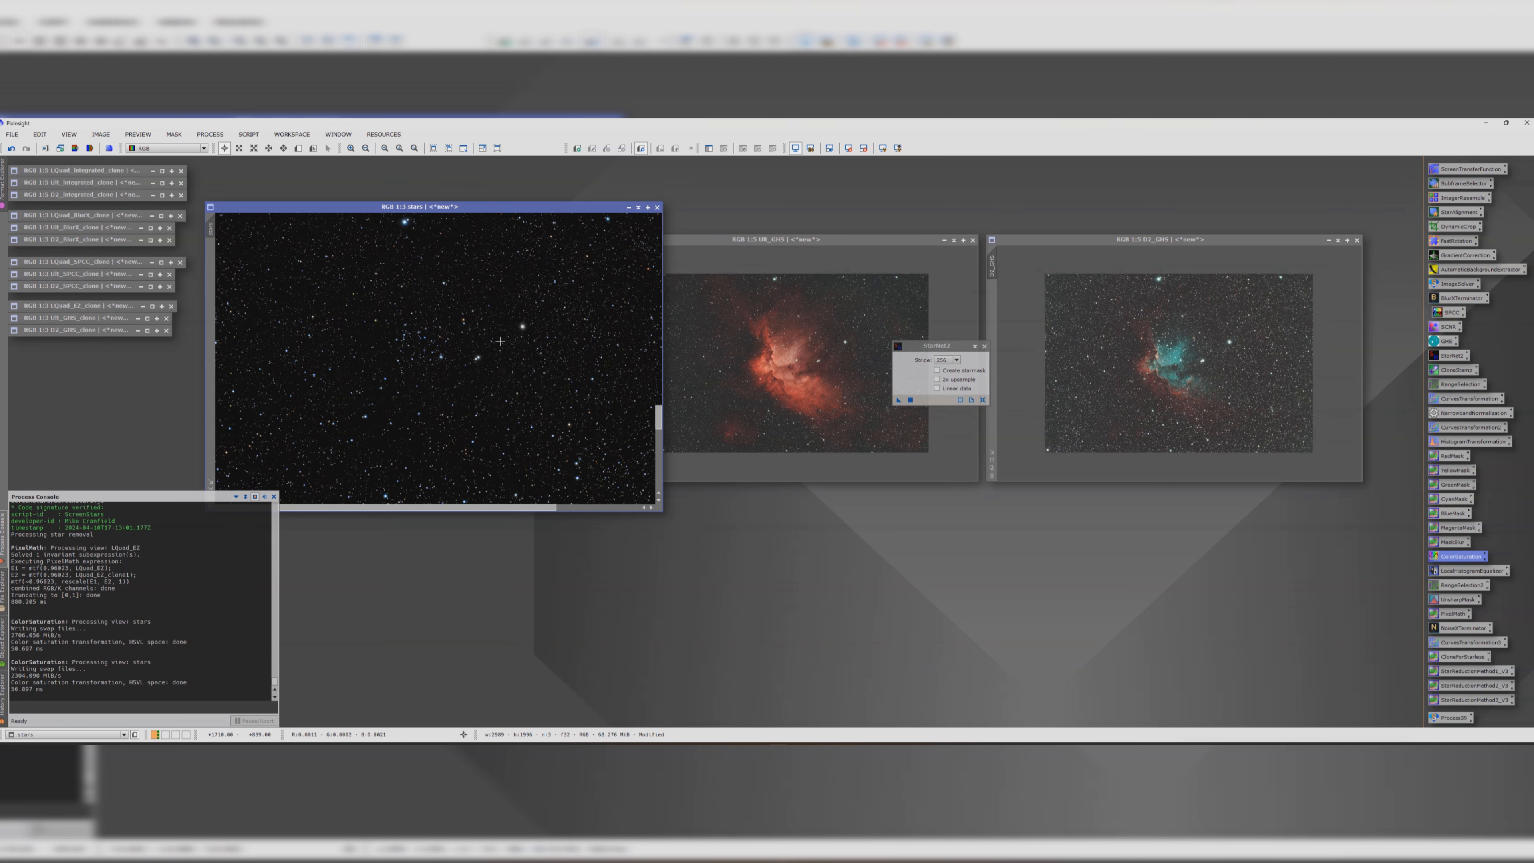
click(630, 207)
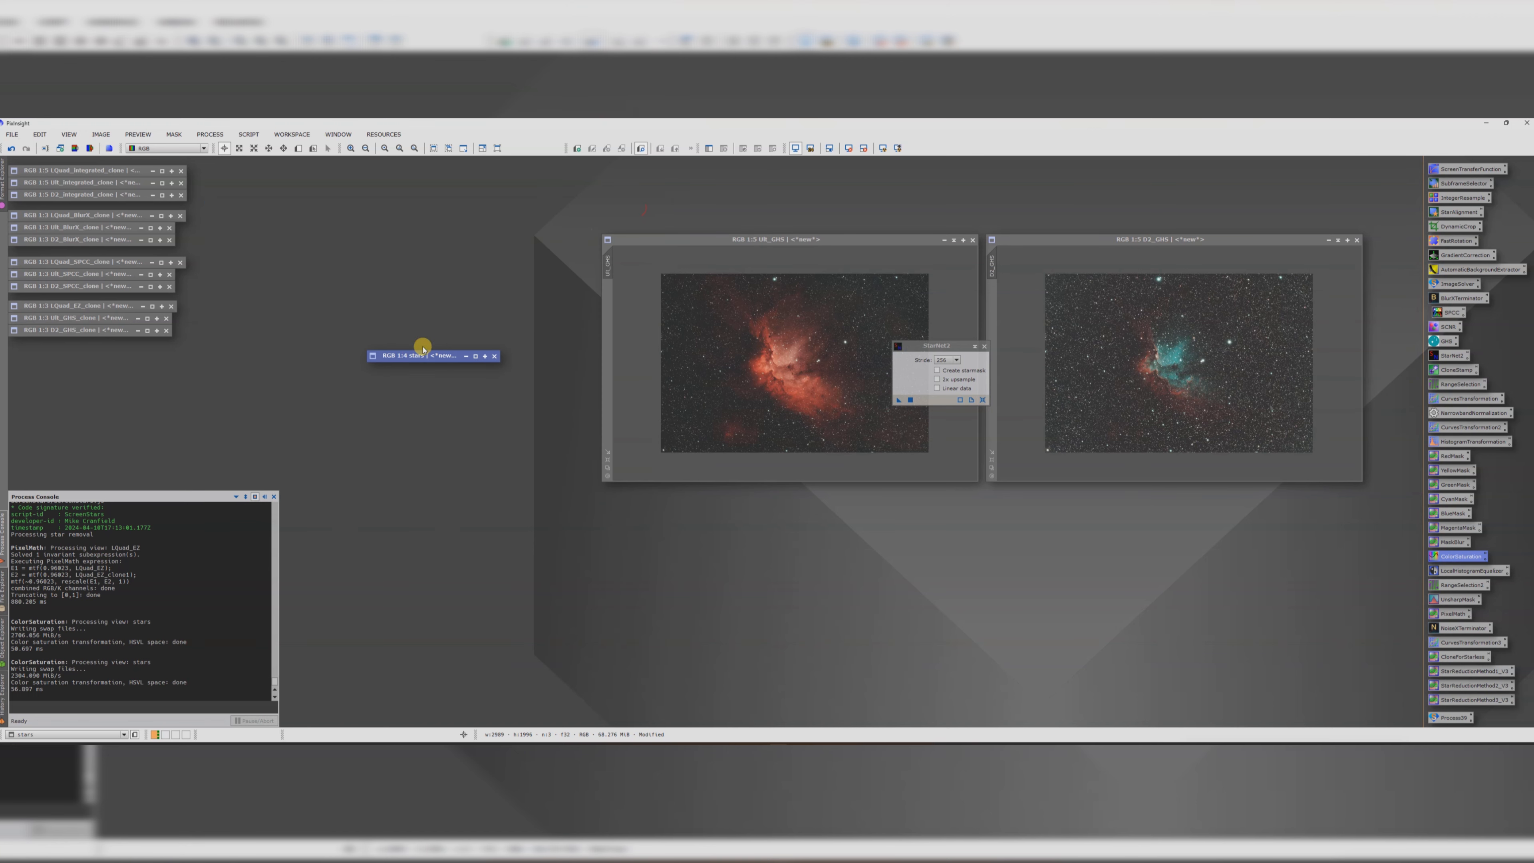
drag(417, 355, 249, 171)
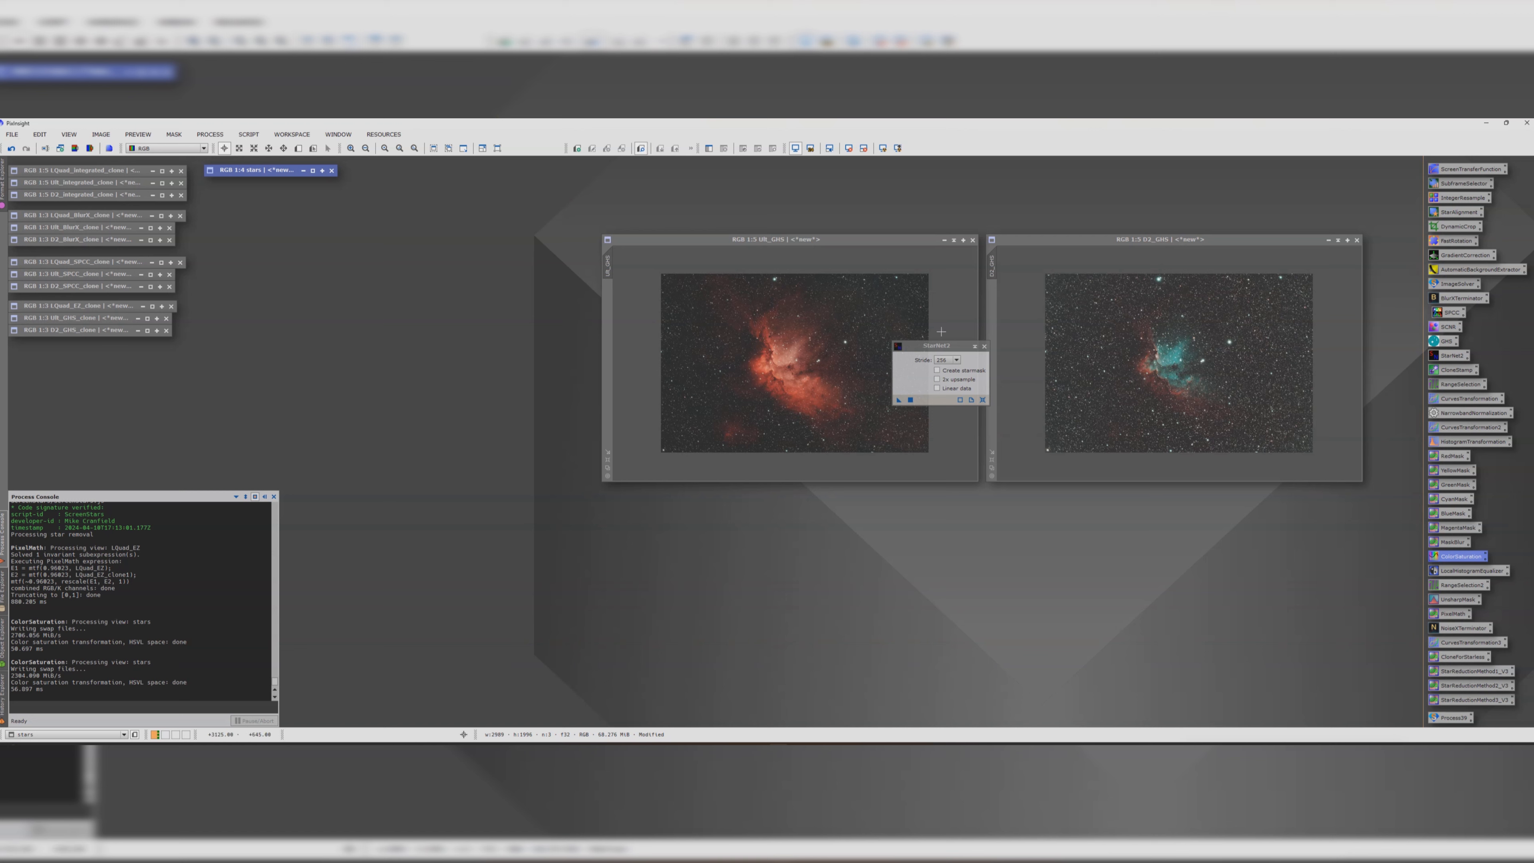
- Remove the stars from Ult_GHS and D2_GHS with StarNet2, and rename Ult_GHS as Ult_starless
drag(946, 350, 588, 533)
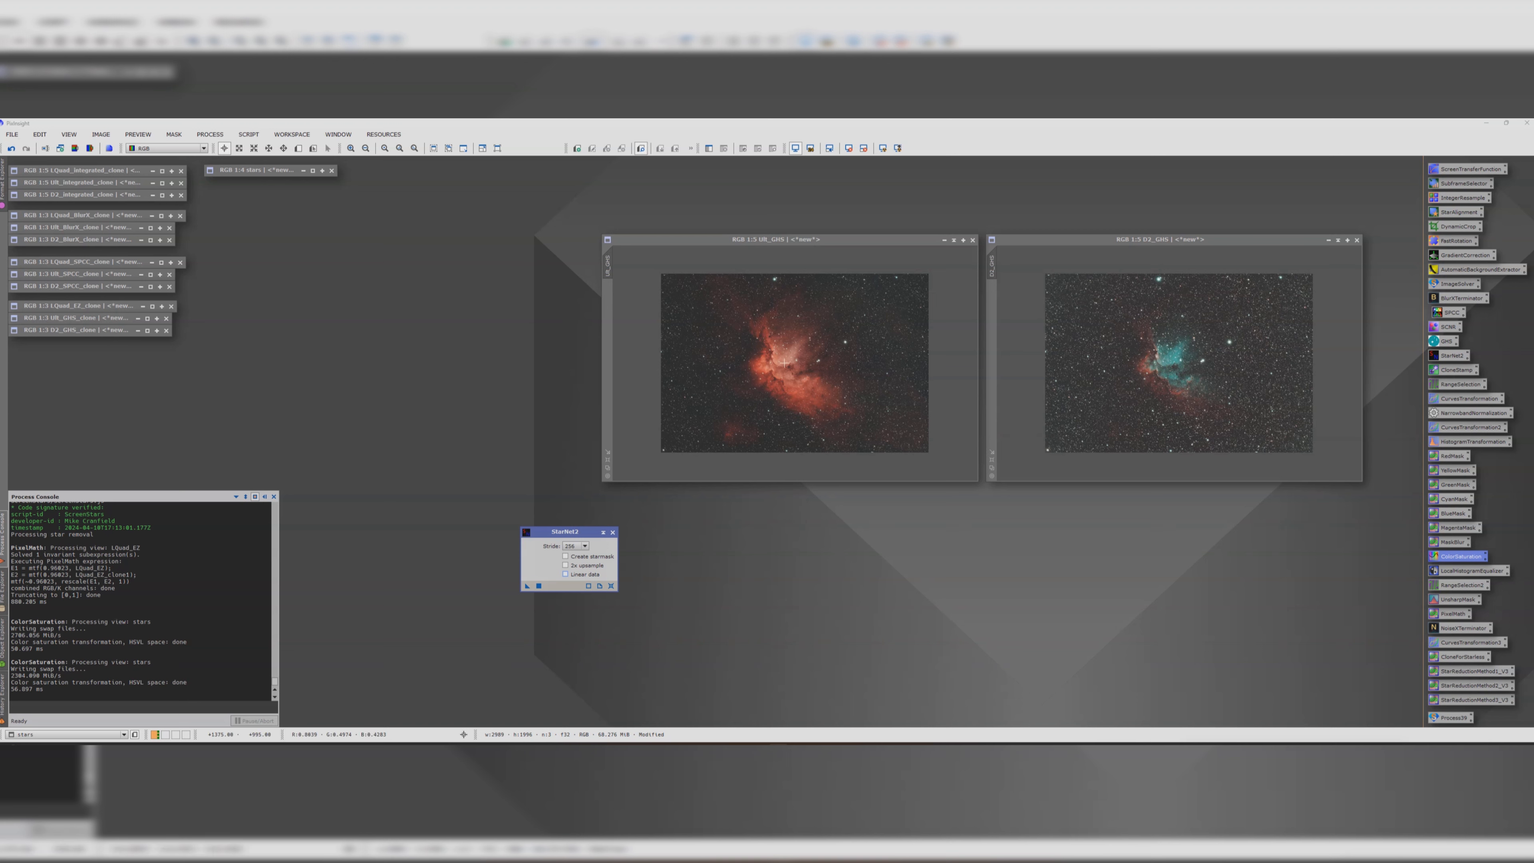
drag(531, 583, 774, 389)
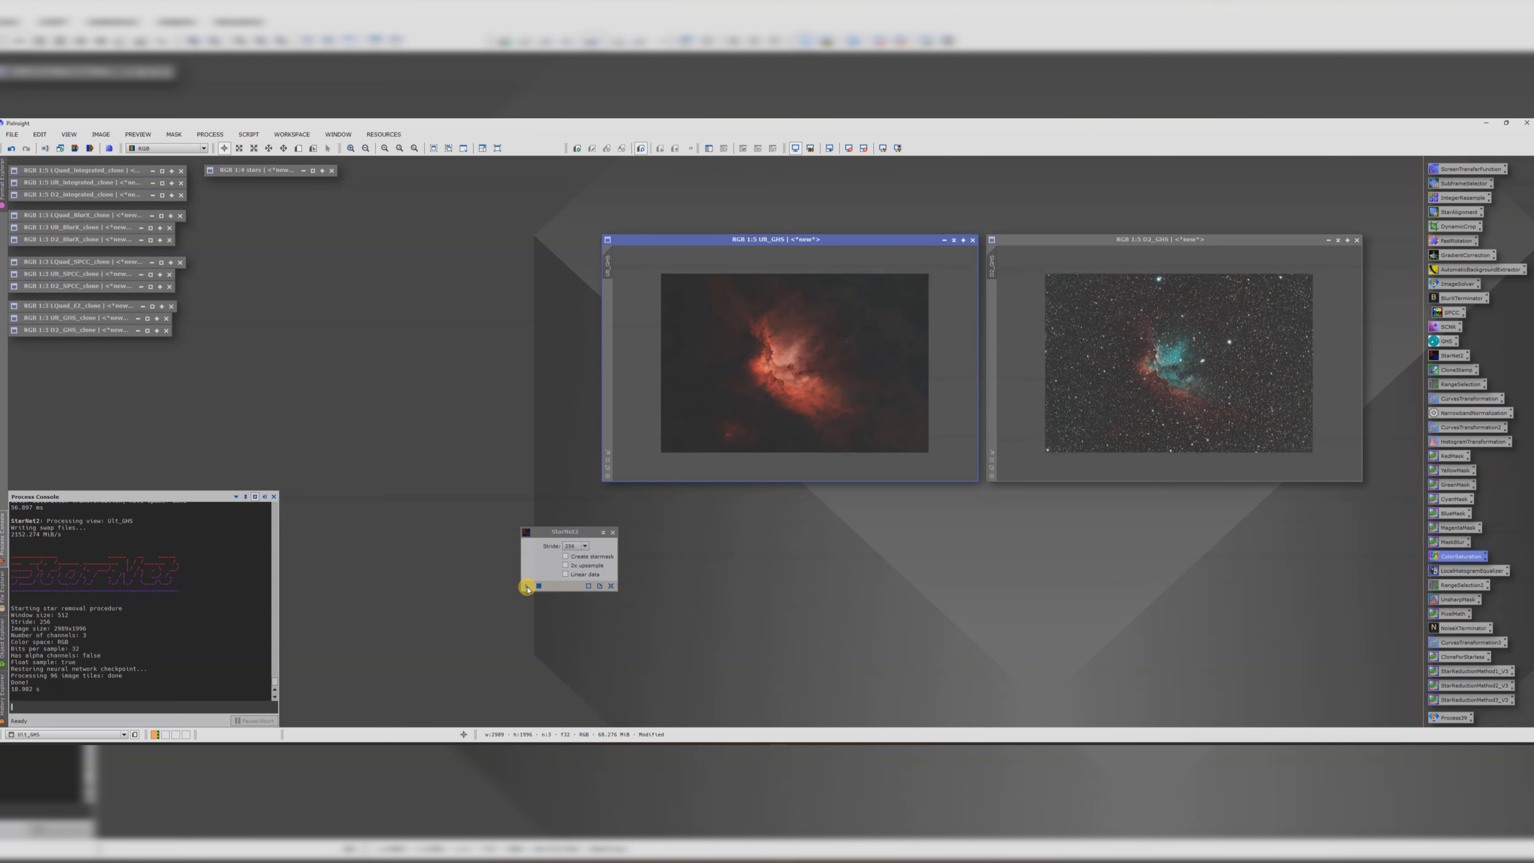
drag(527, 587, 1174, 363)
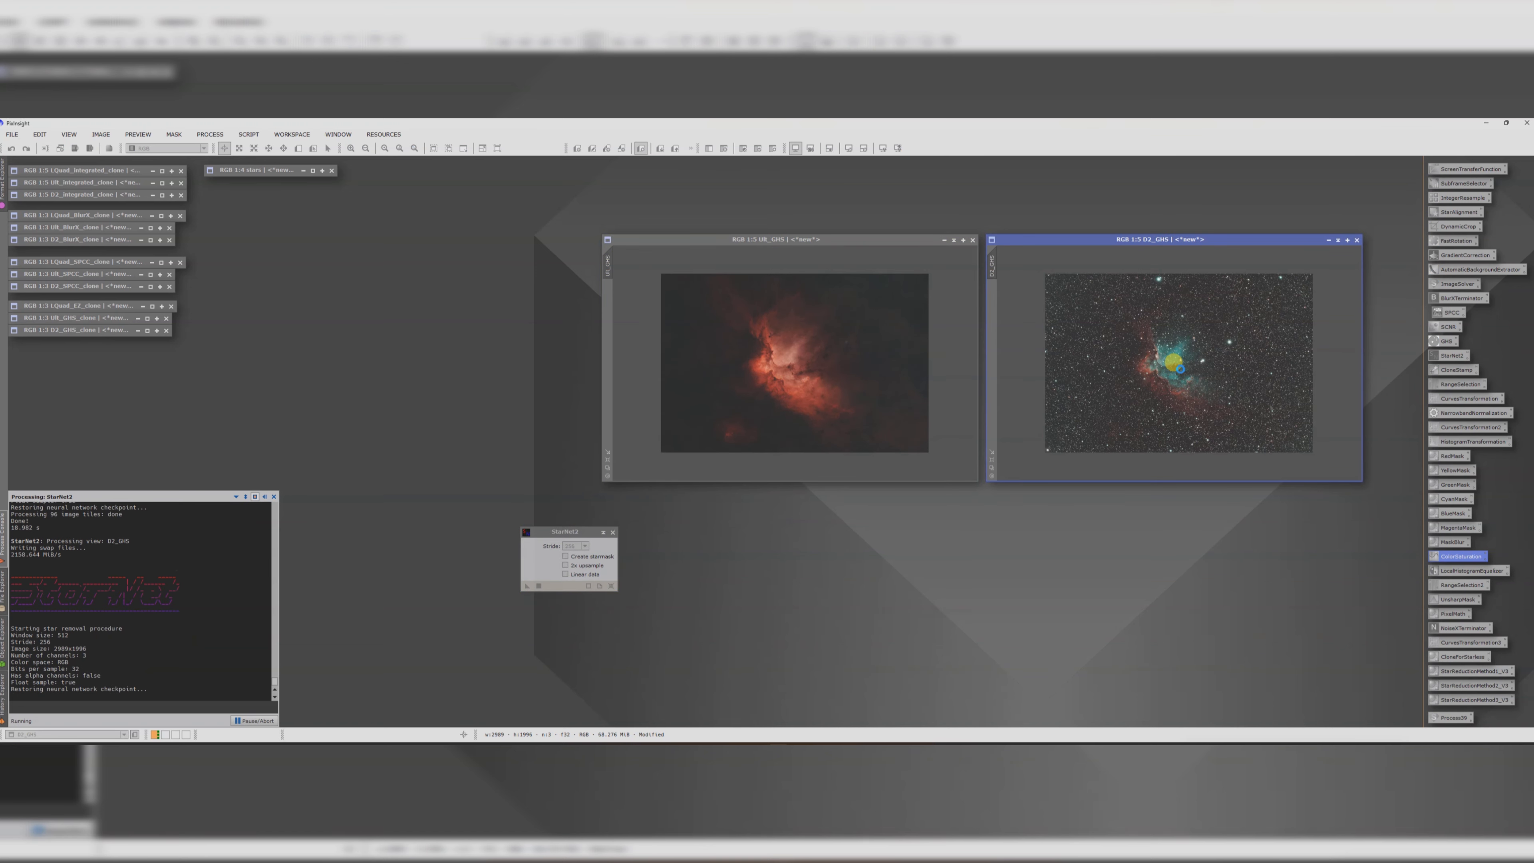
double_click(608, 267)
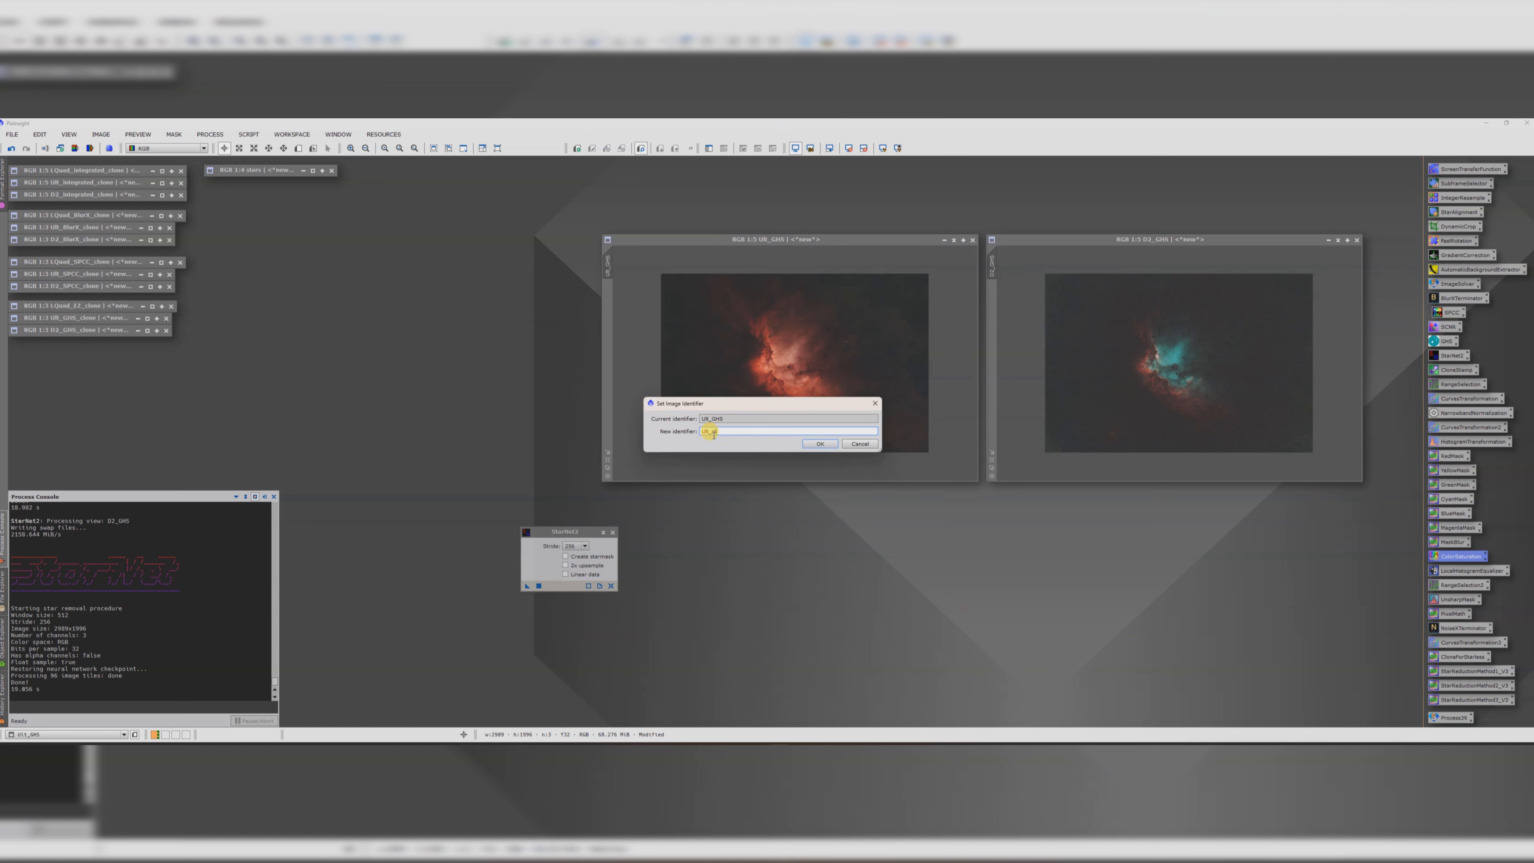
key(Return)
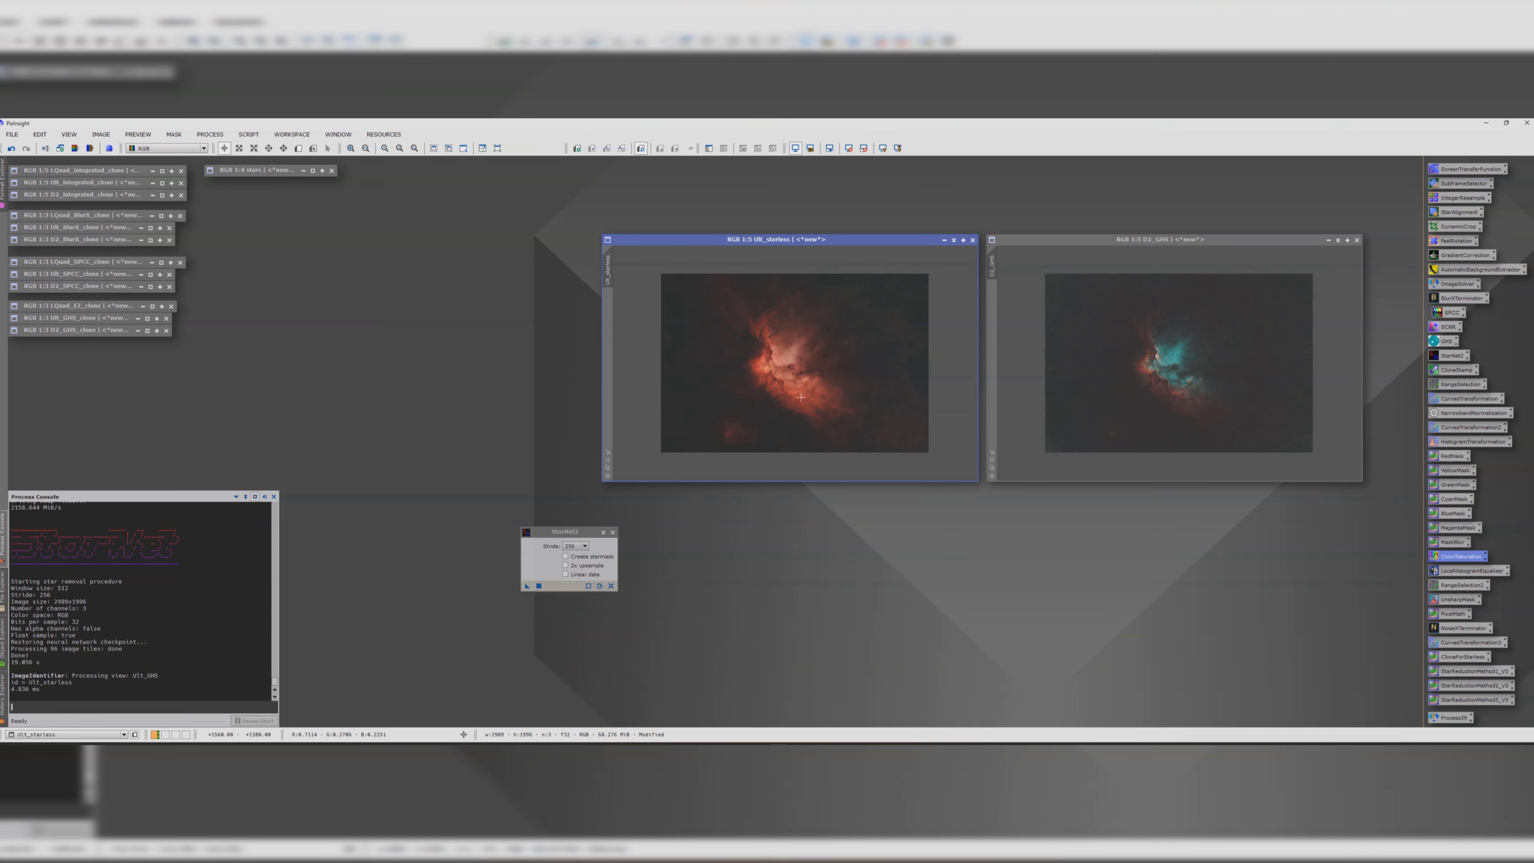
- Duplicate Ult_starless as a backup, minimize the clone and park it beneath the other minimized clones
drag(607, 267, 436, 332)
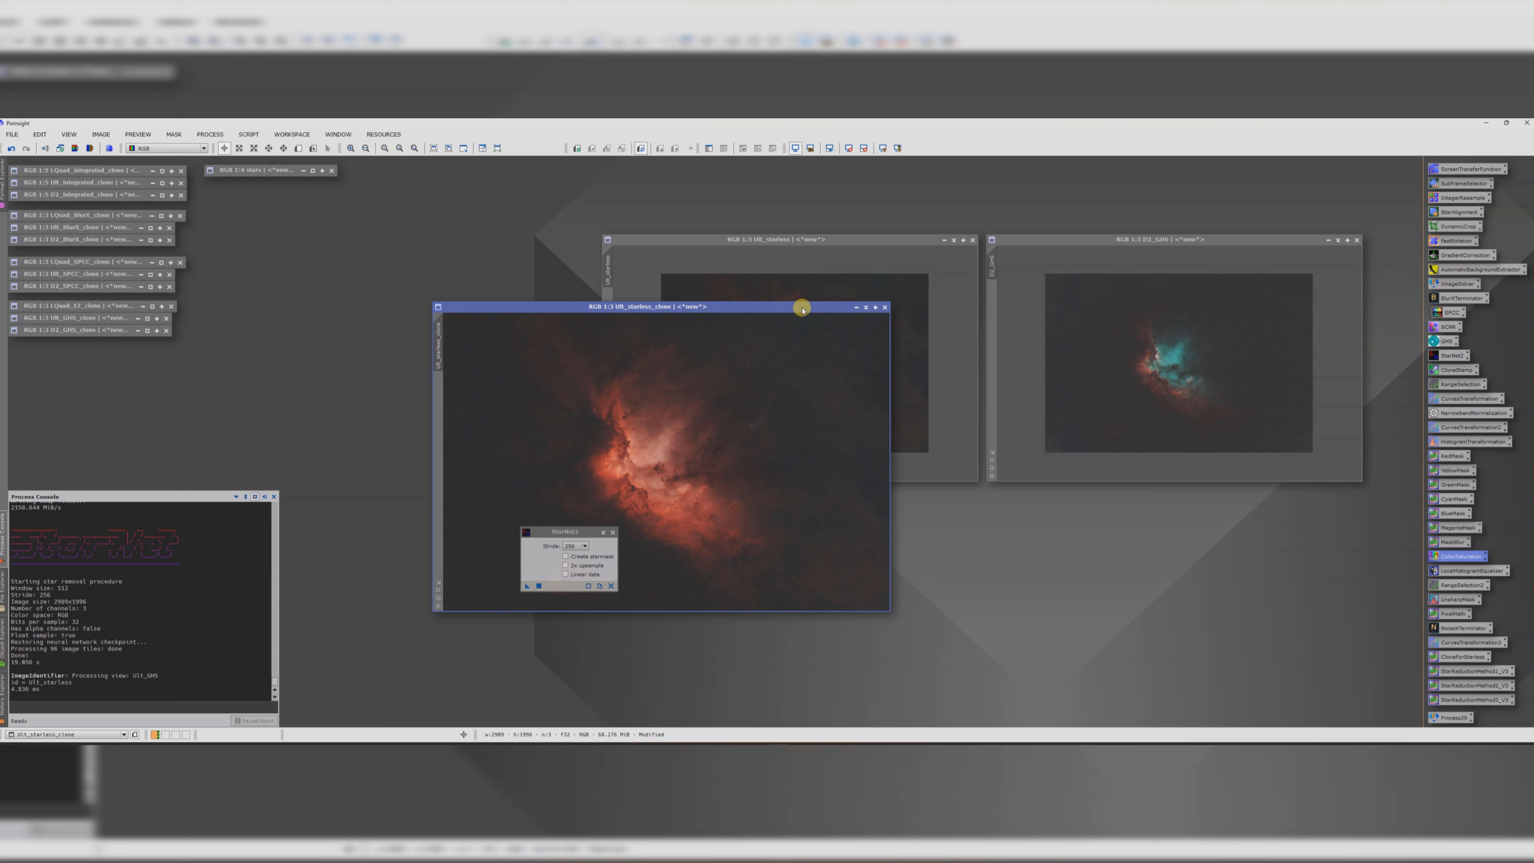
click(856, 307)
mouse_move(634, 454)
mouse_down()
mouse_move(115, 403)
mouse_move(67, 351)
mouse_up()
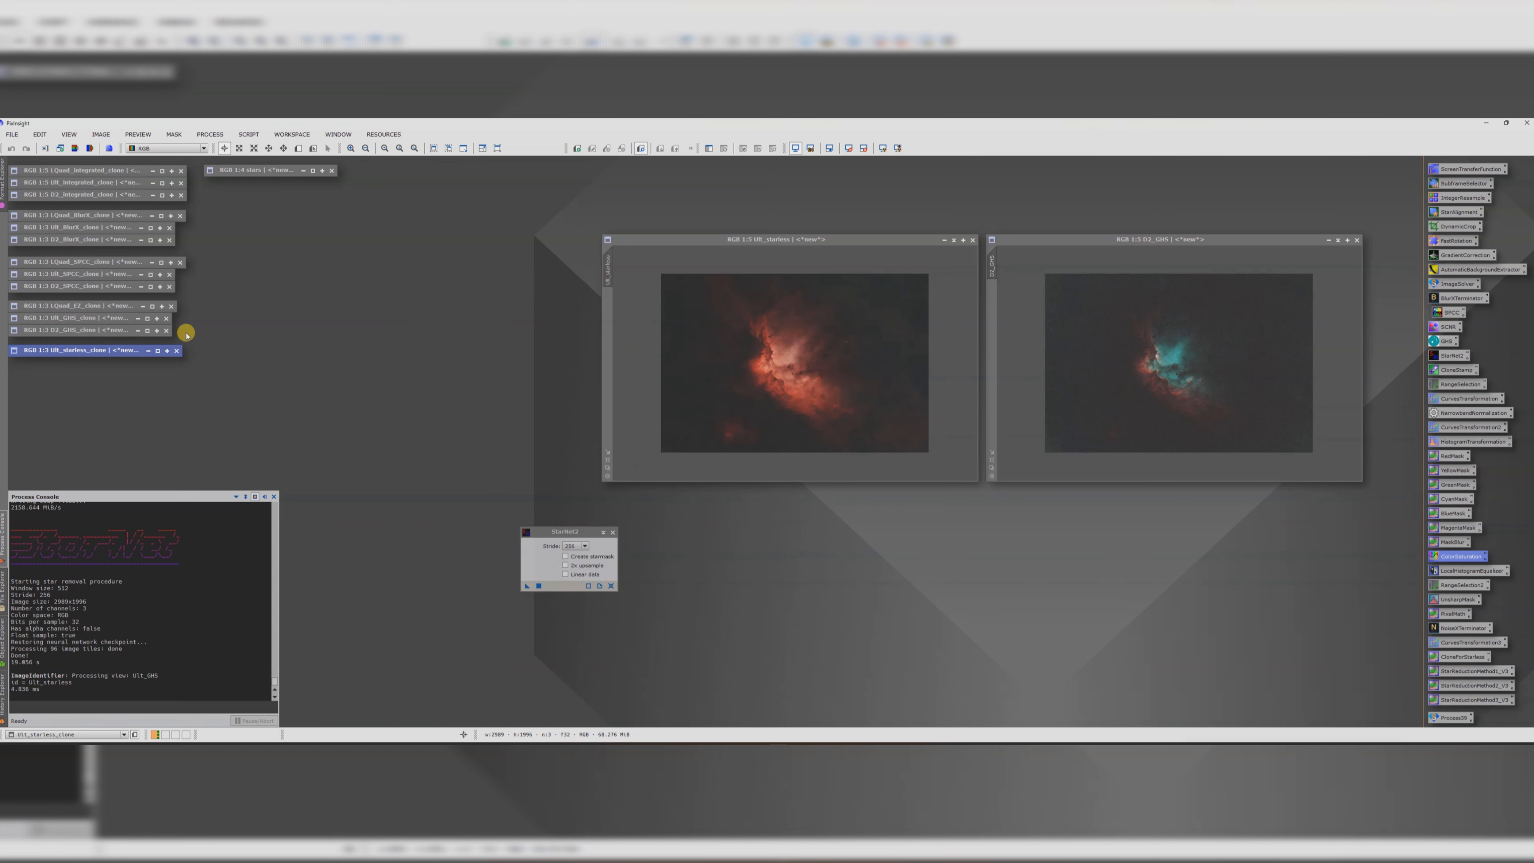
- Rename D2_GHS as D2_starless, duplicate it, and park the minimized clone beneath the Ult_starless clone
click(1013, 240)
double_click(991, 266)
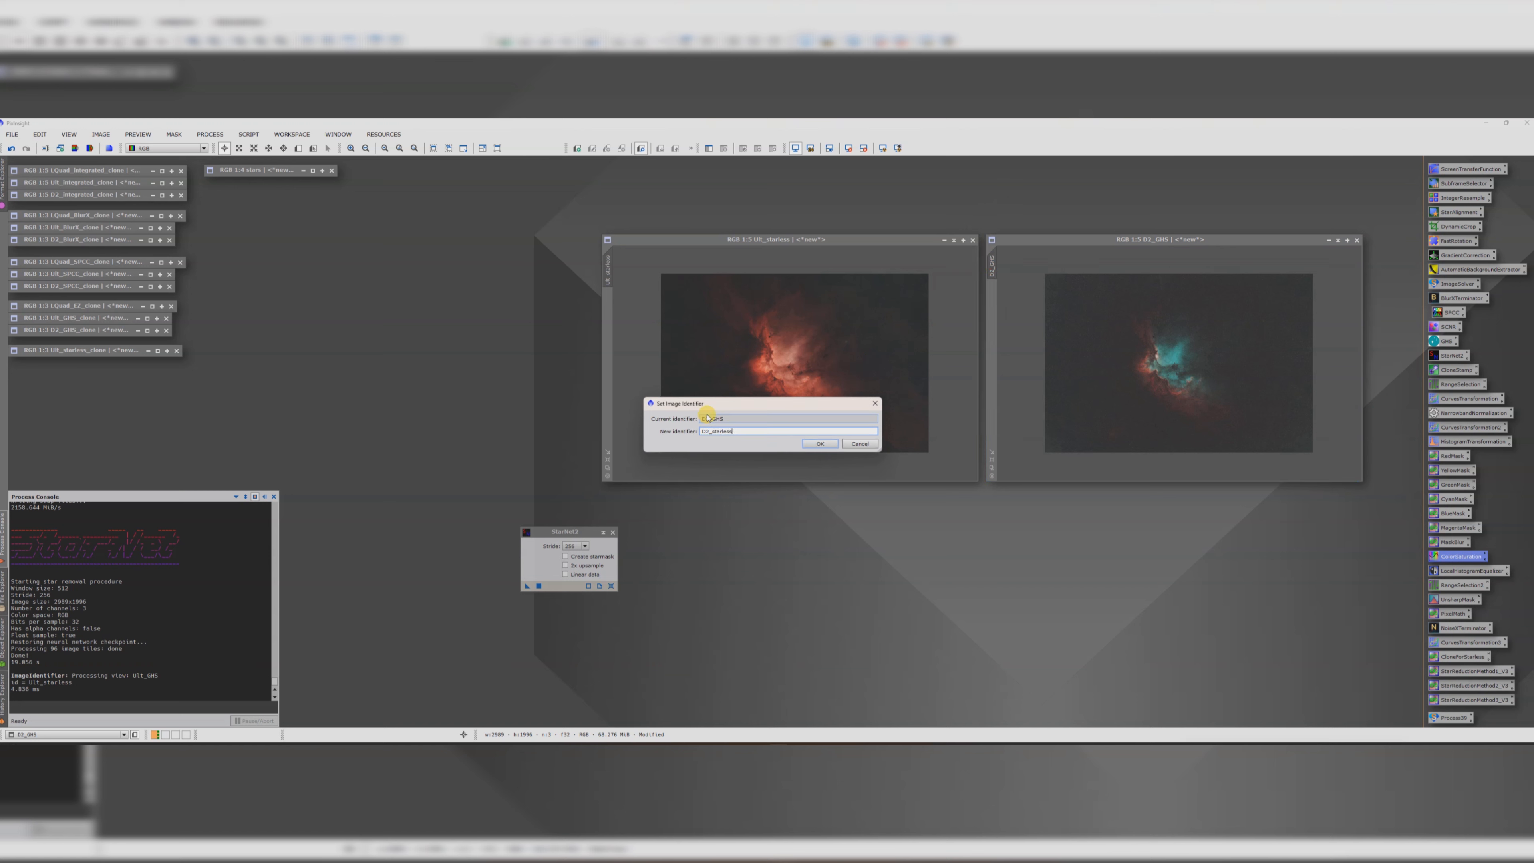
key(Return)
drag(991, 266, 366, 343)
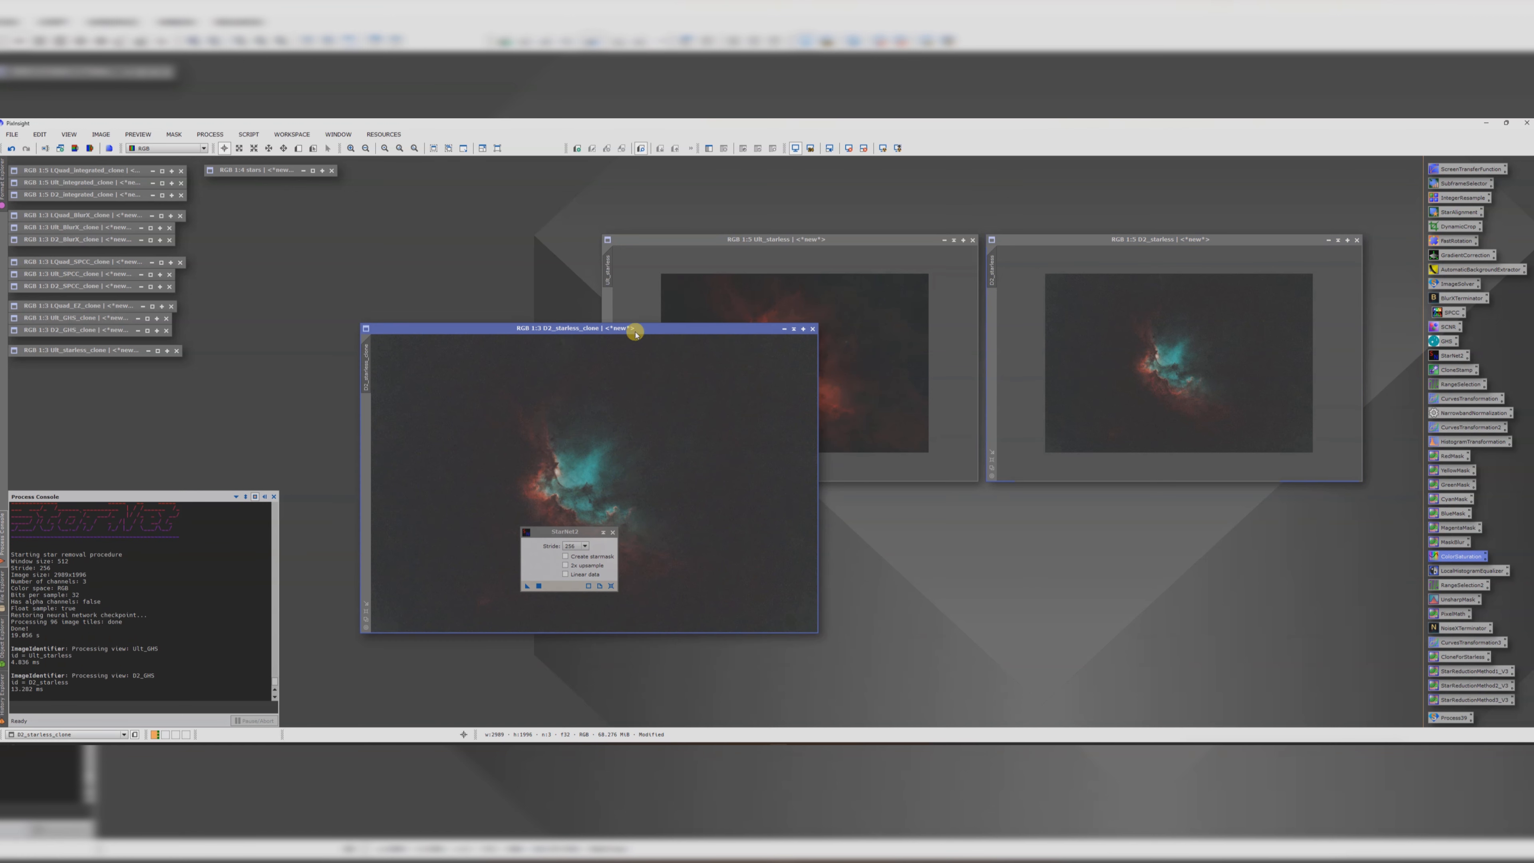
click(784, 328)
drag(565, 476, 74, 367)
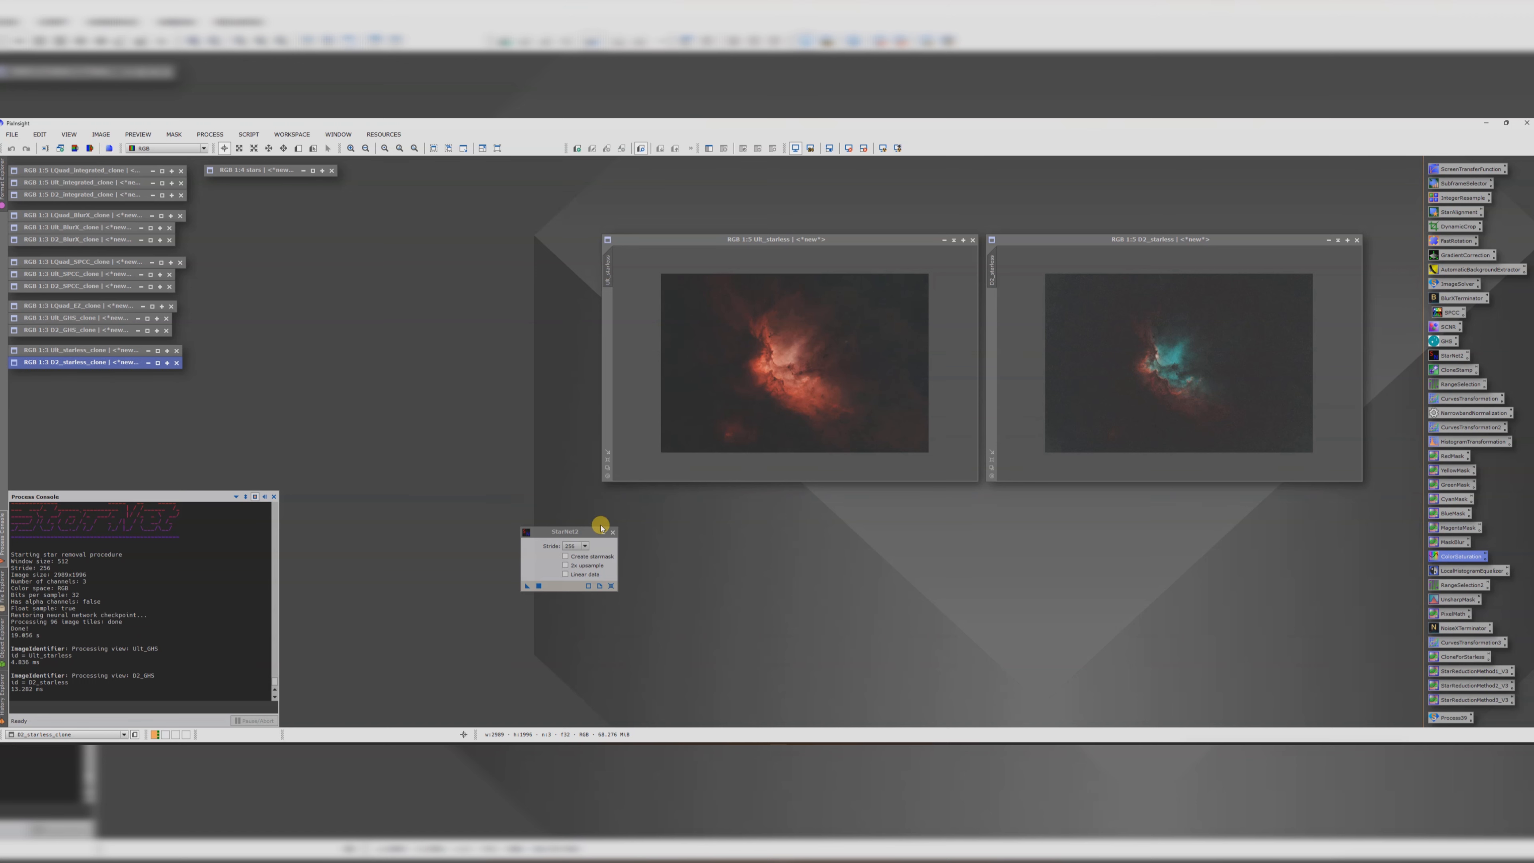
- Close StarNet2 and arrange the Ult_starless and D2_starless images side by side in the middle of the workspace
click(612, 532)
drag(634, 240, 400, 262)
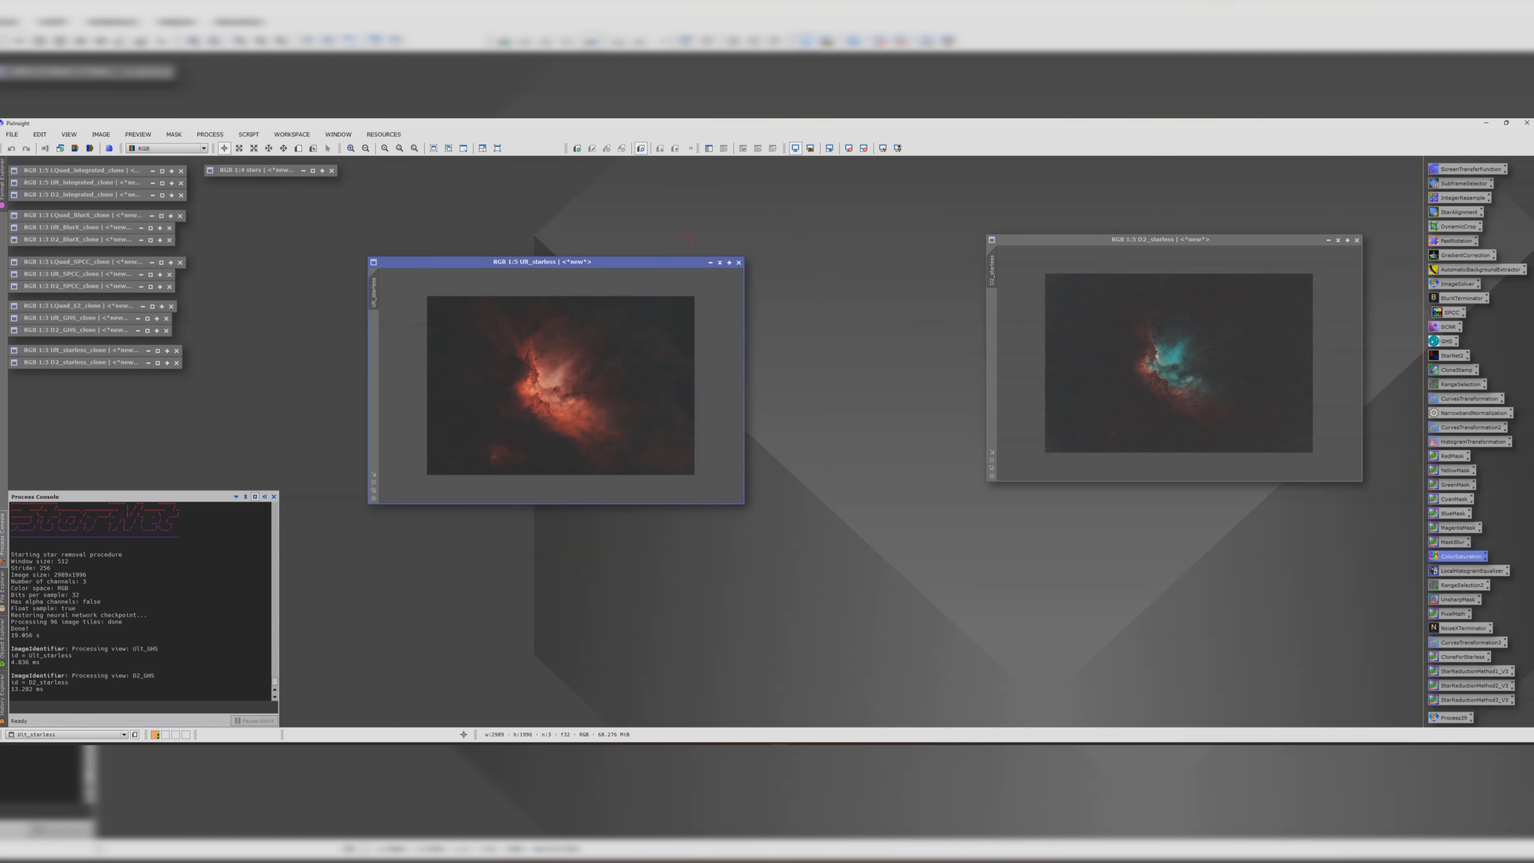
drag(1084, 240, 860, 263)
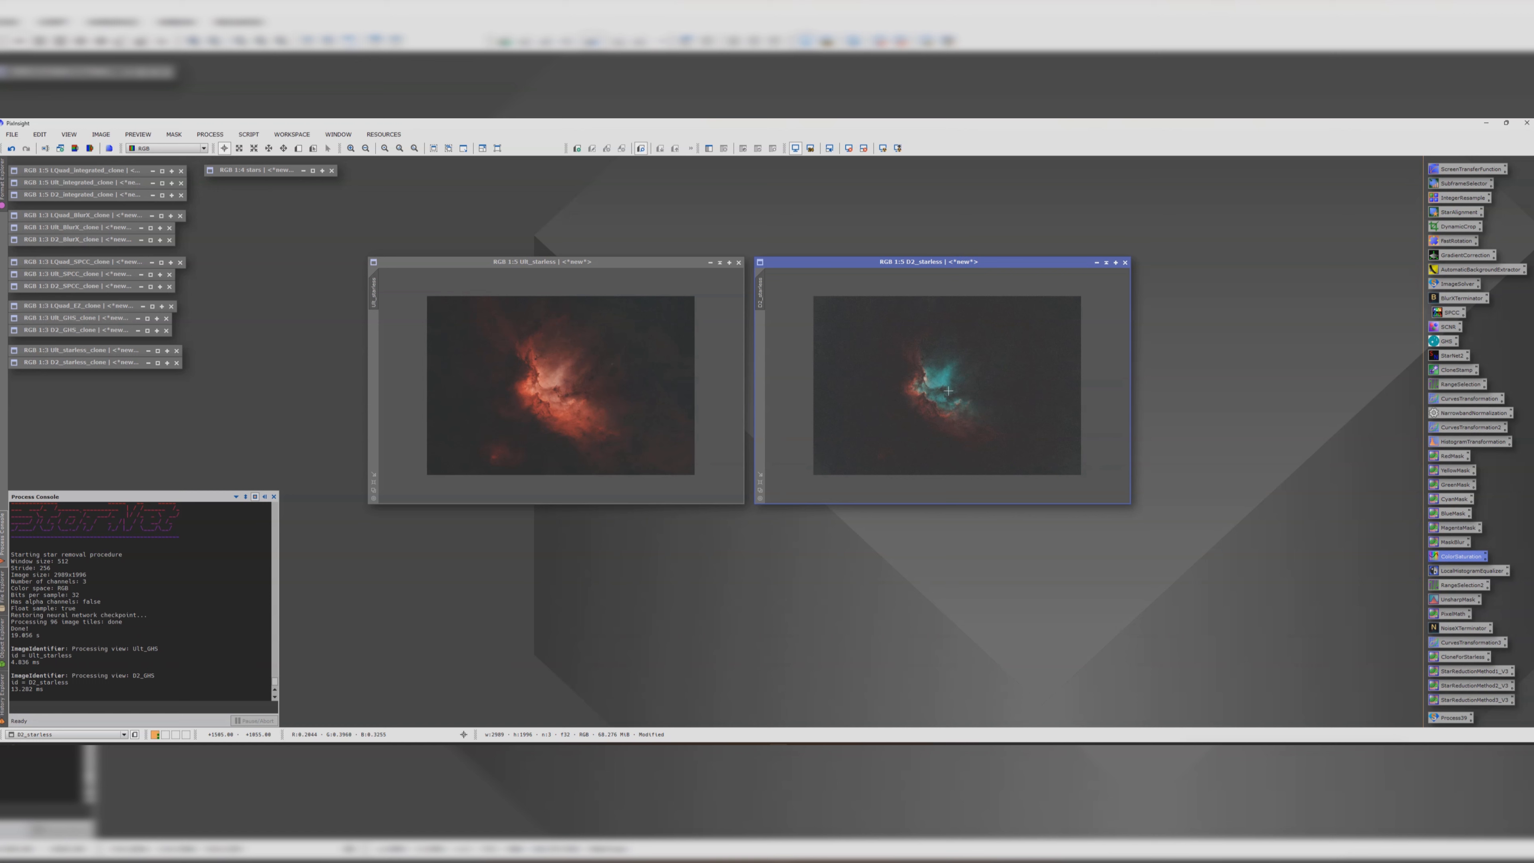
click(616, 261)
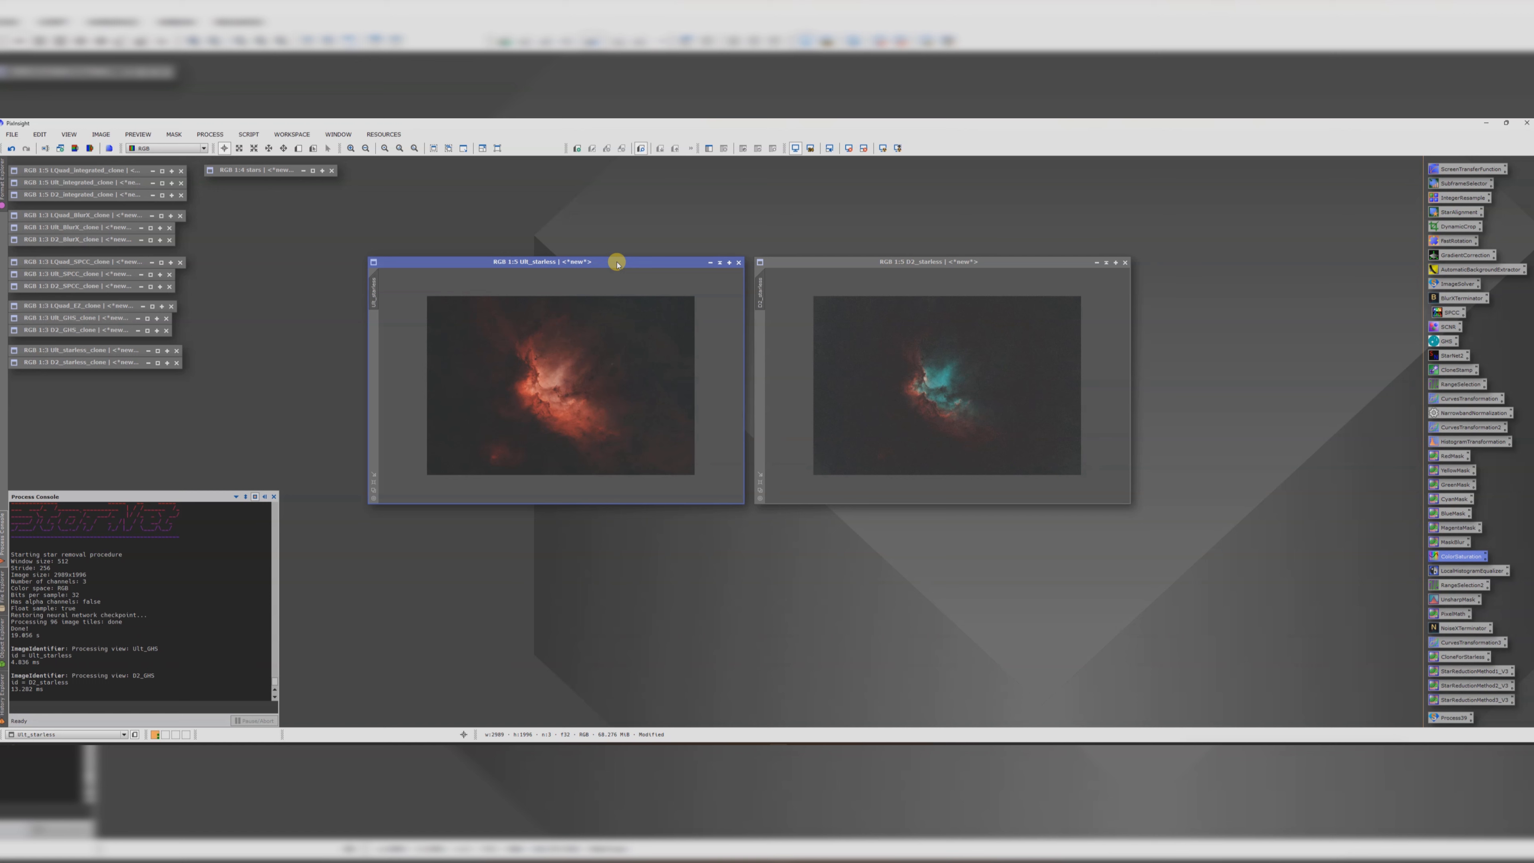
- Open the DBXtract script and assign Ult_starless as its Ha + OIII filter image
click(248, 134)
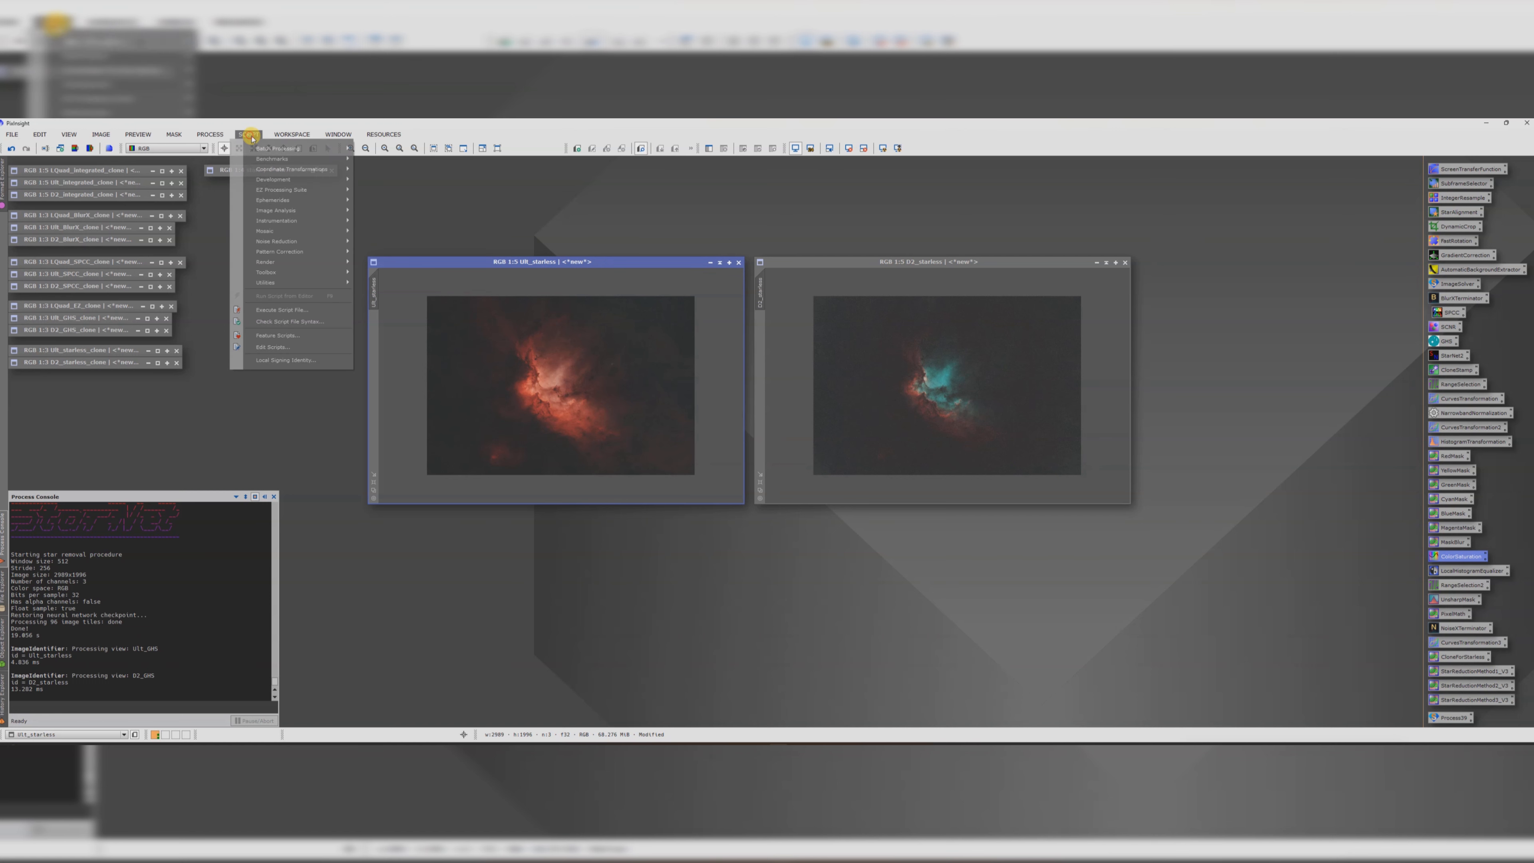
mouse_move(278, 282)
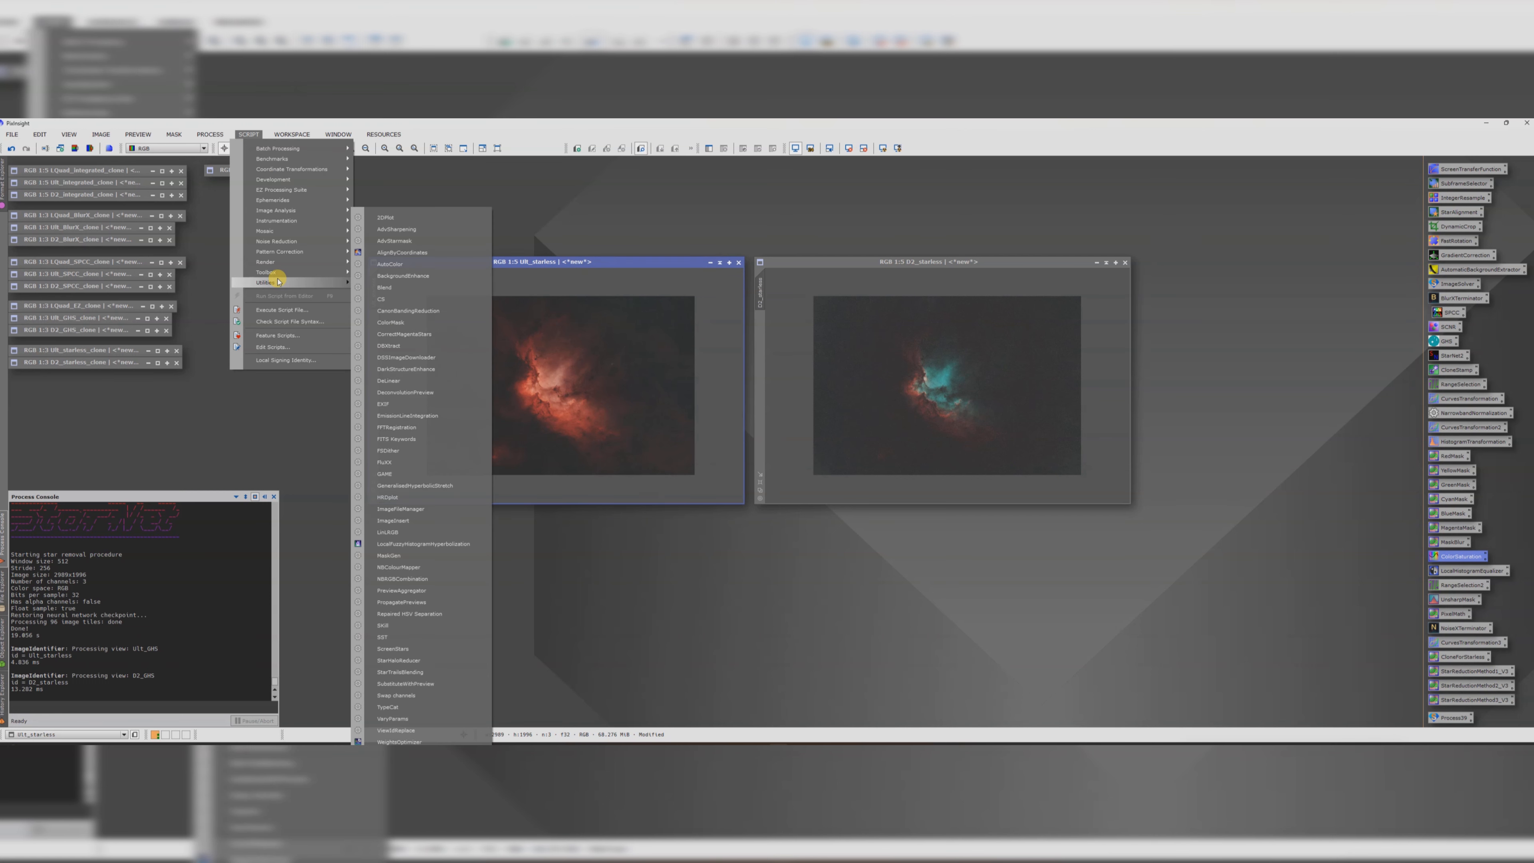
click(389, 345)
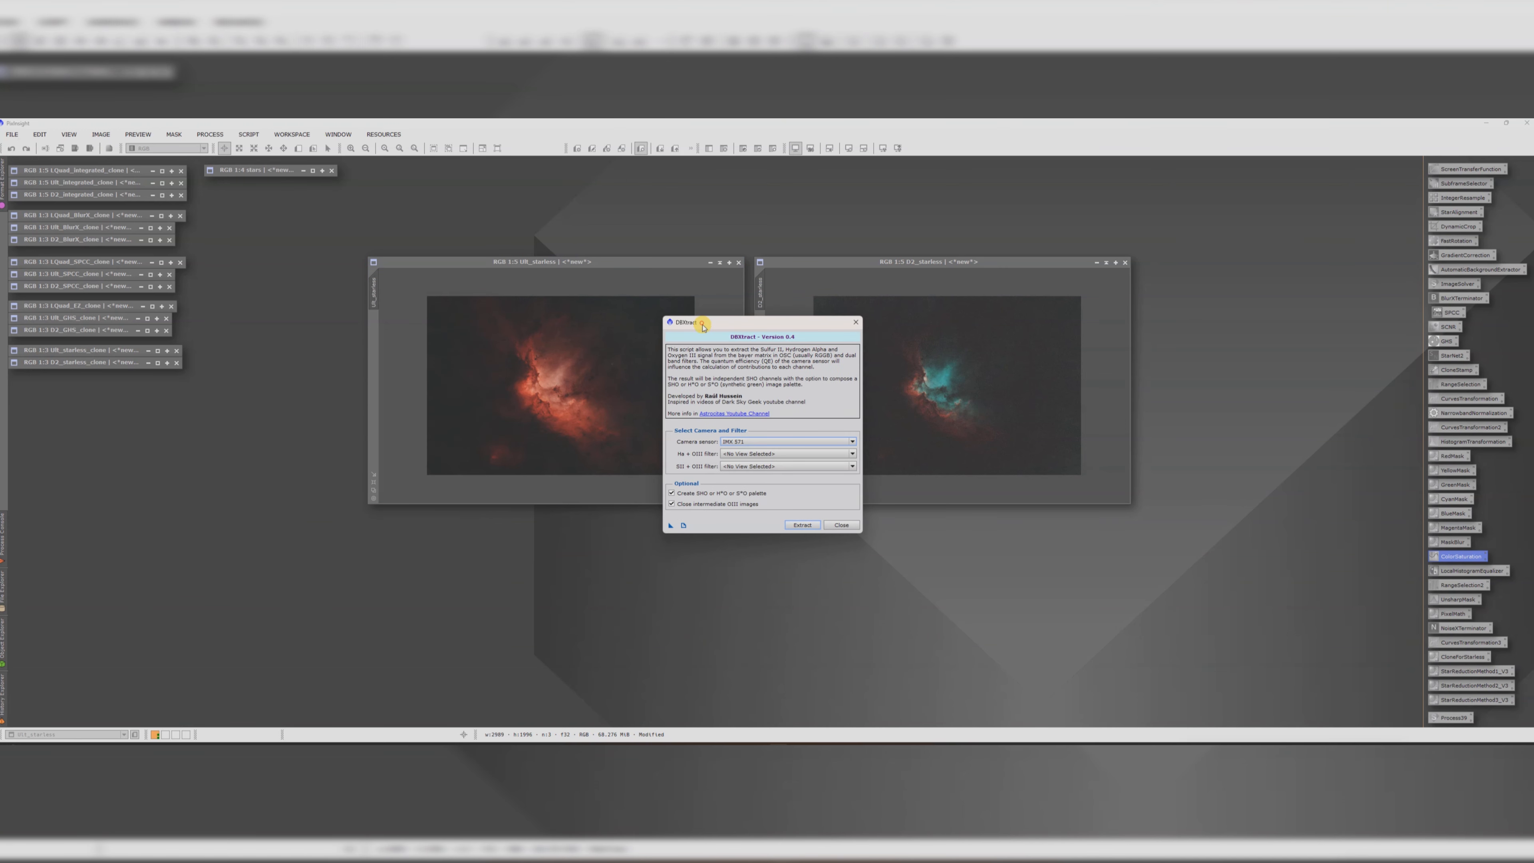
drag(702, 327, 714, 400)
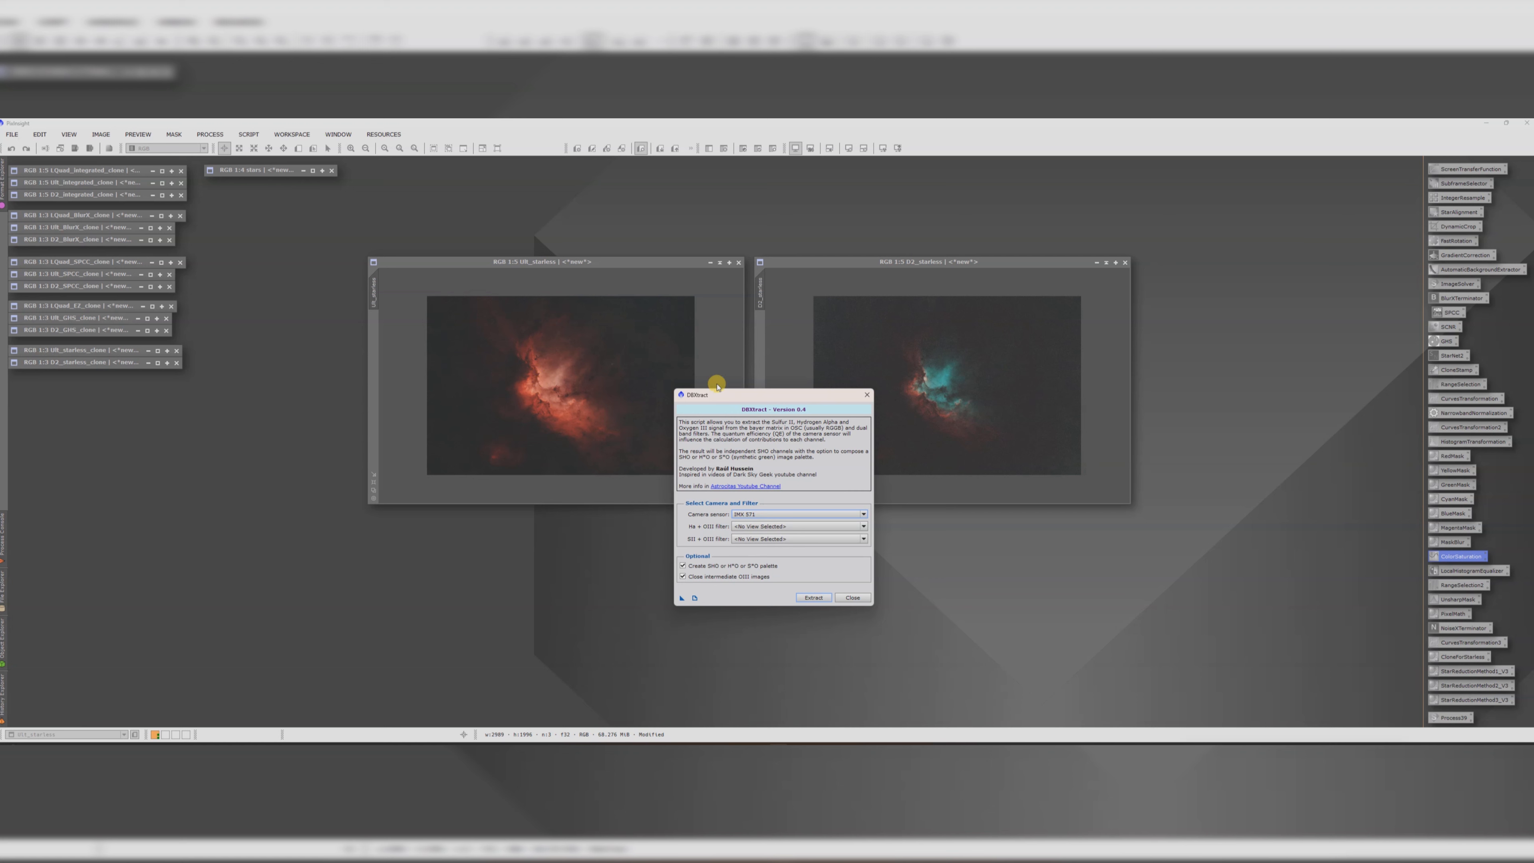
click(749, 526)
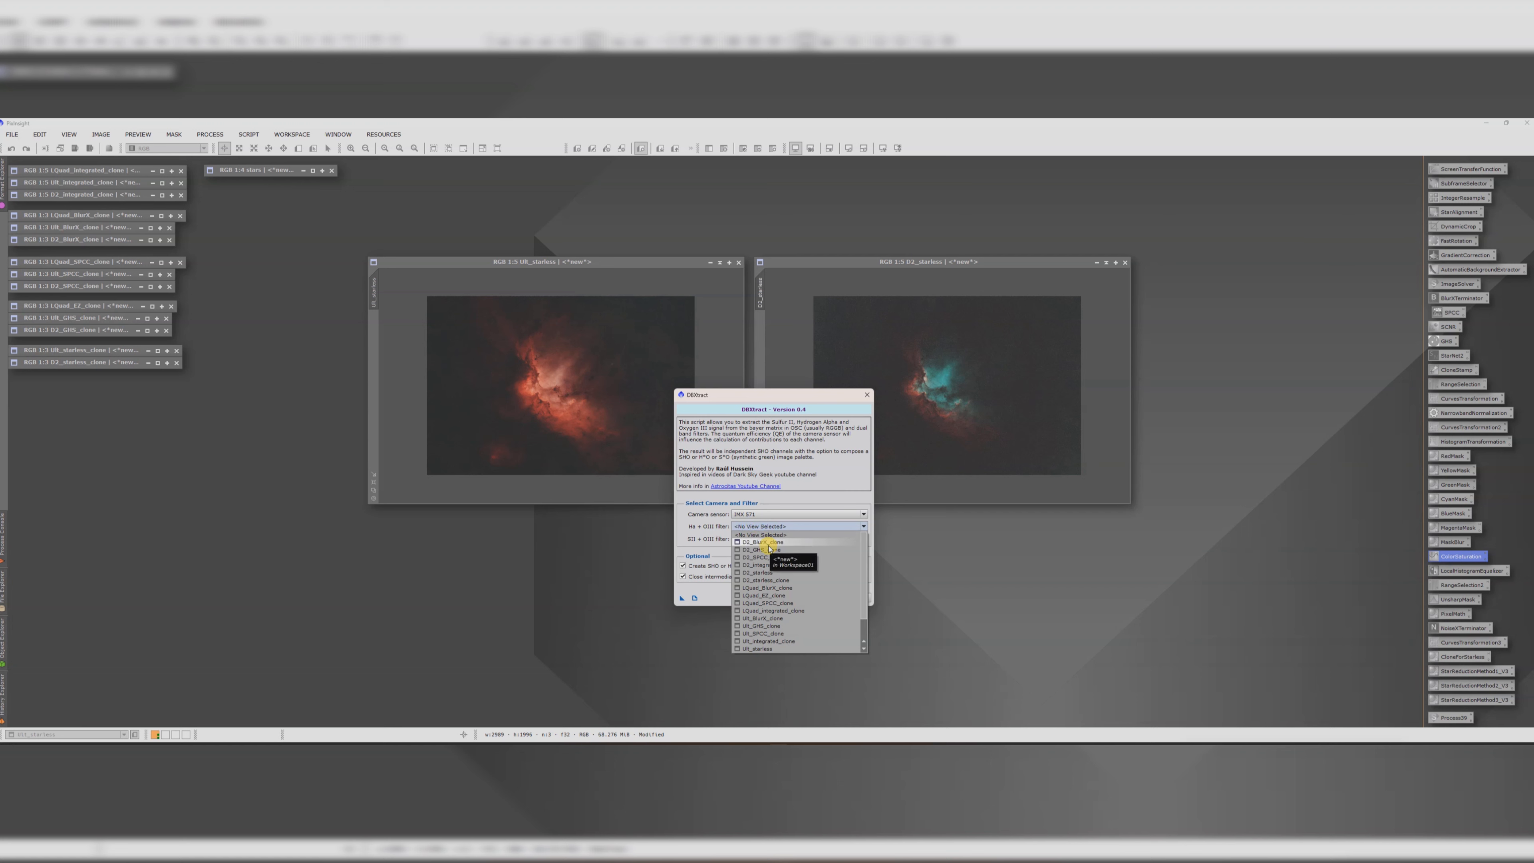
click(716, 529)
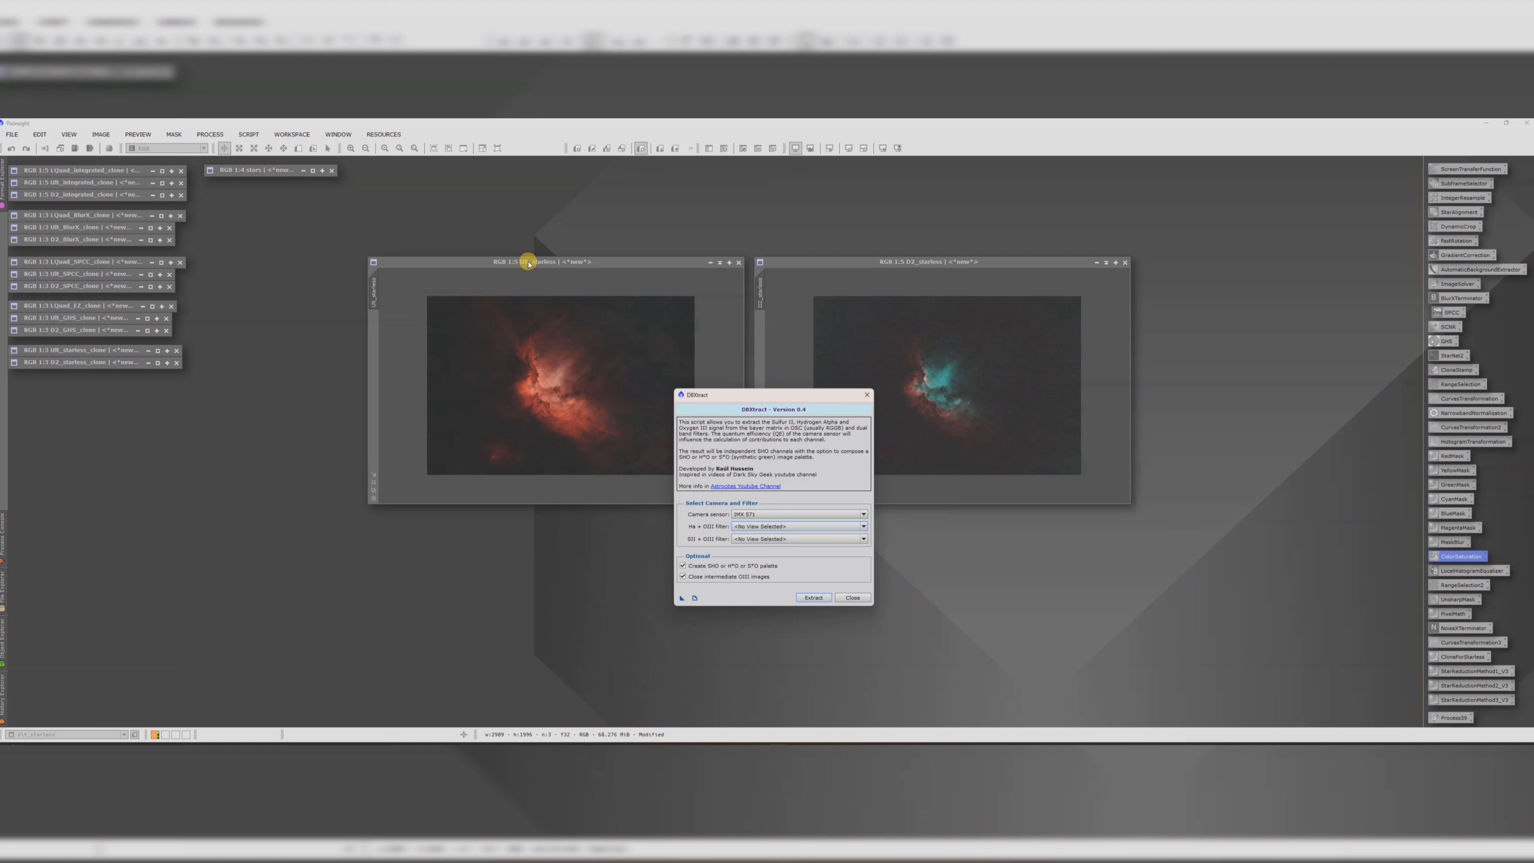
click(797, 526)
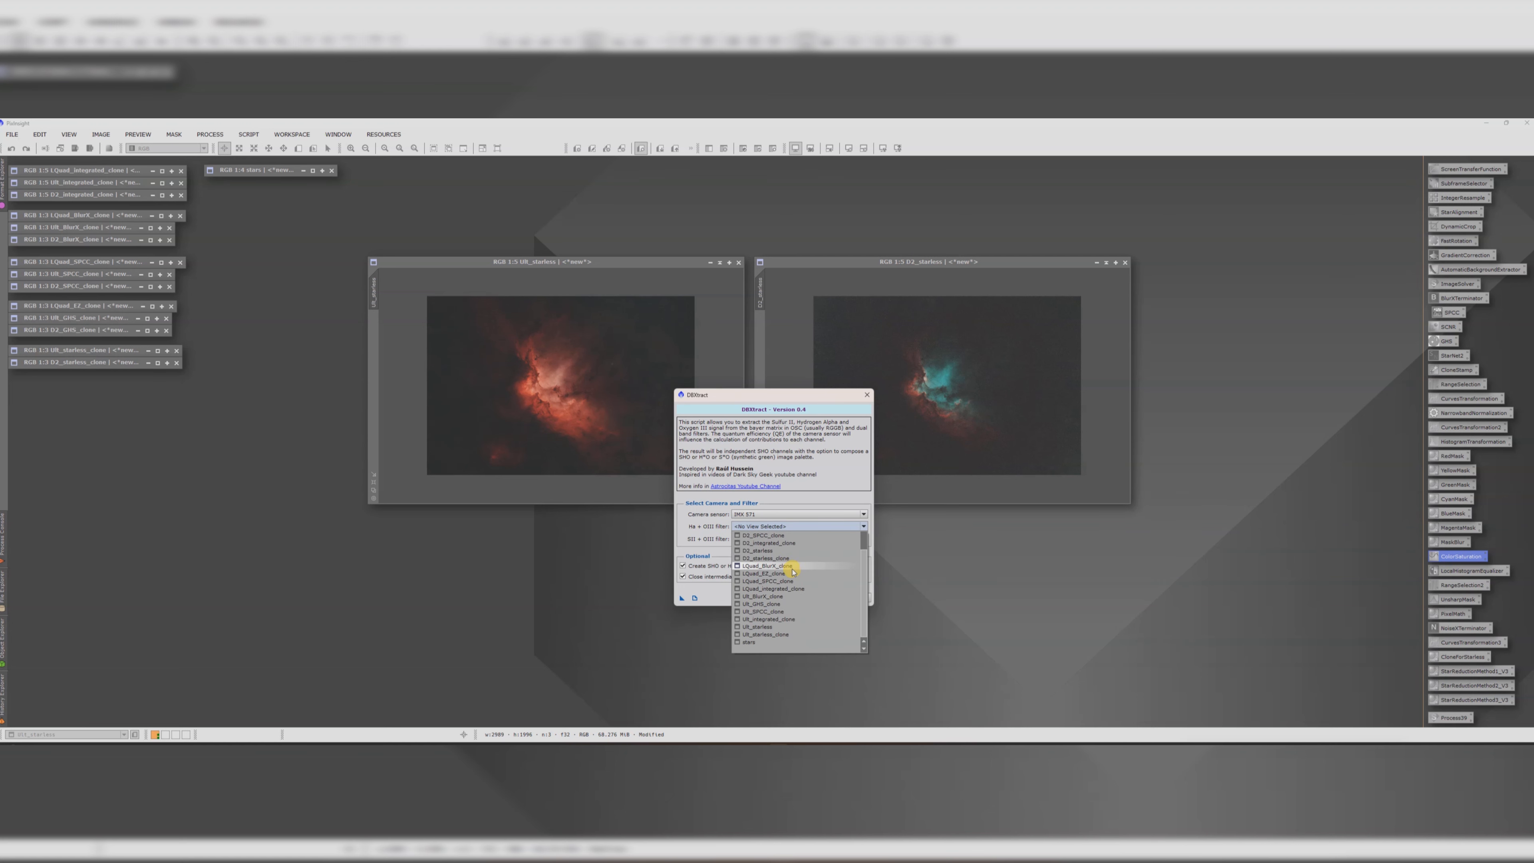
click(778, 627)
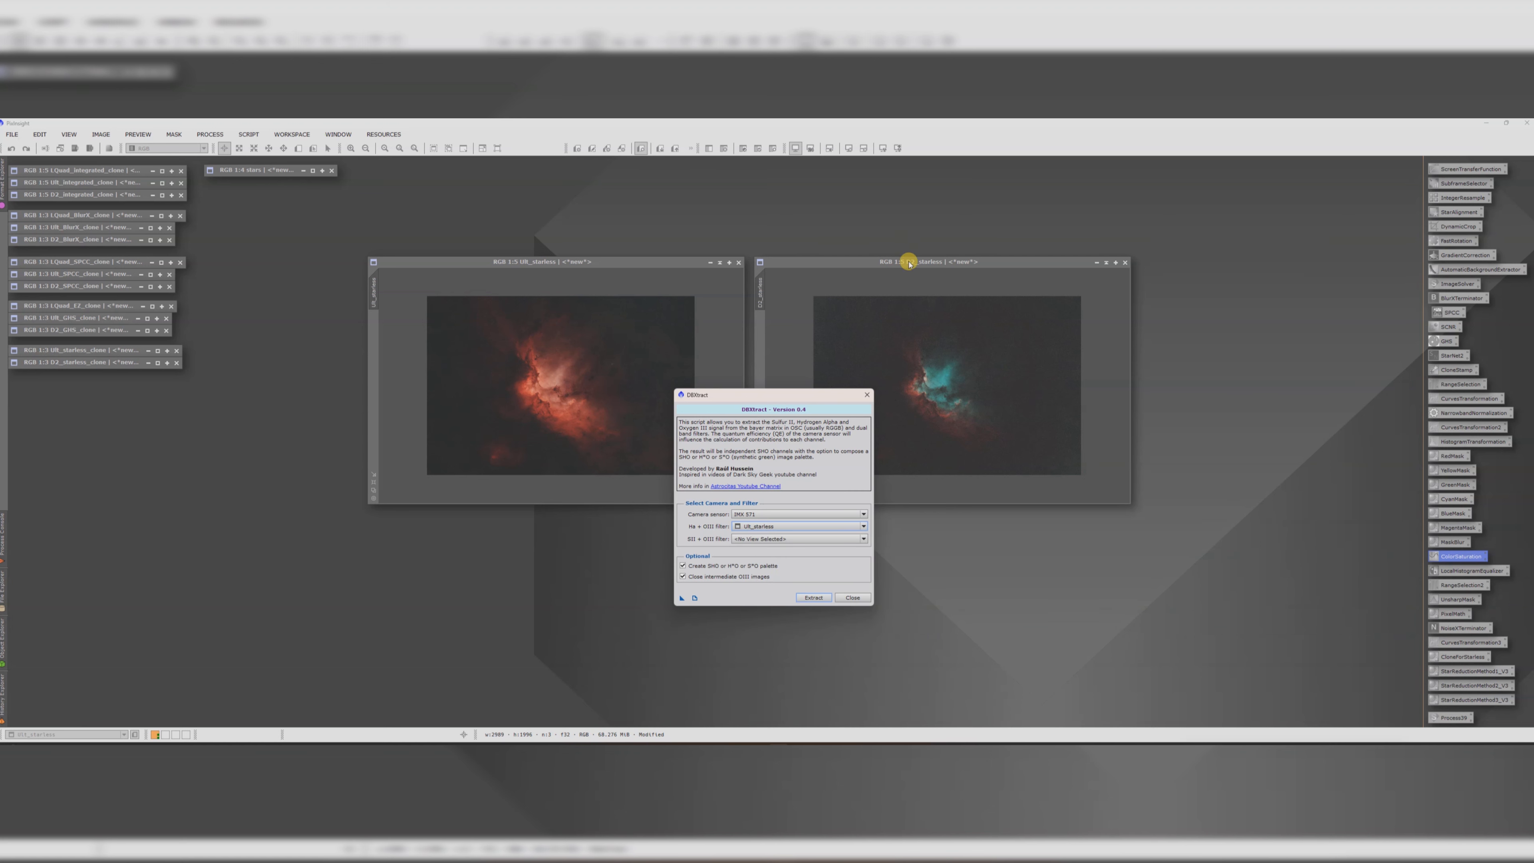
- Assign D2_starless as the SII + OIII filter image, extract the channels with the SHO palette, and close DBXtract
click(752, 538)
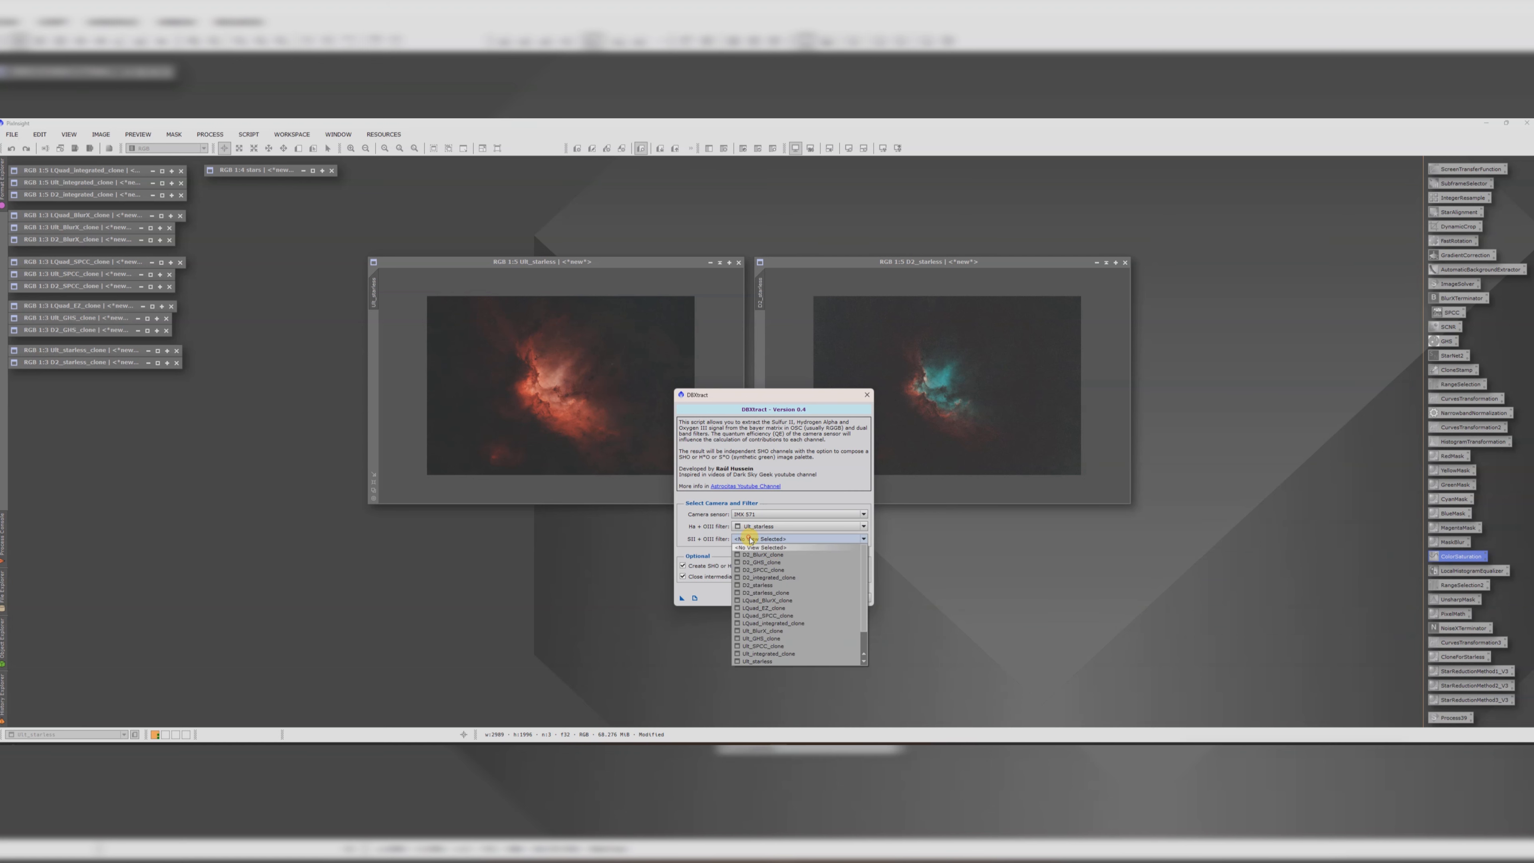
click(773, 586)
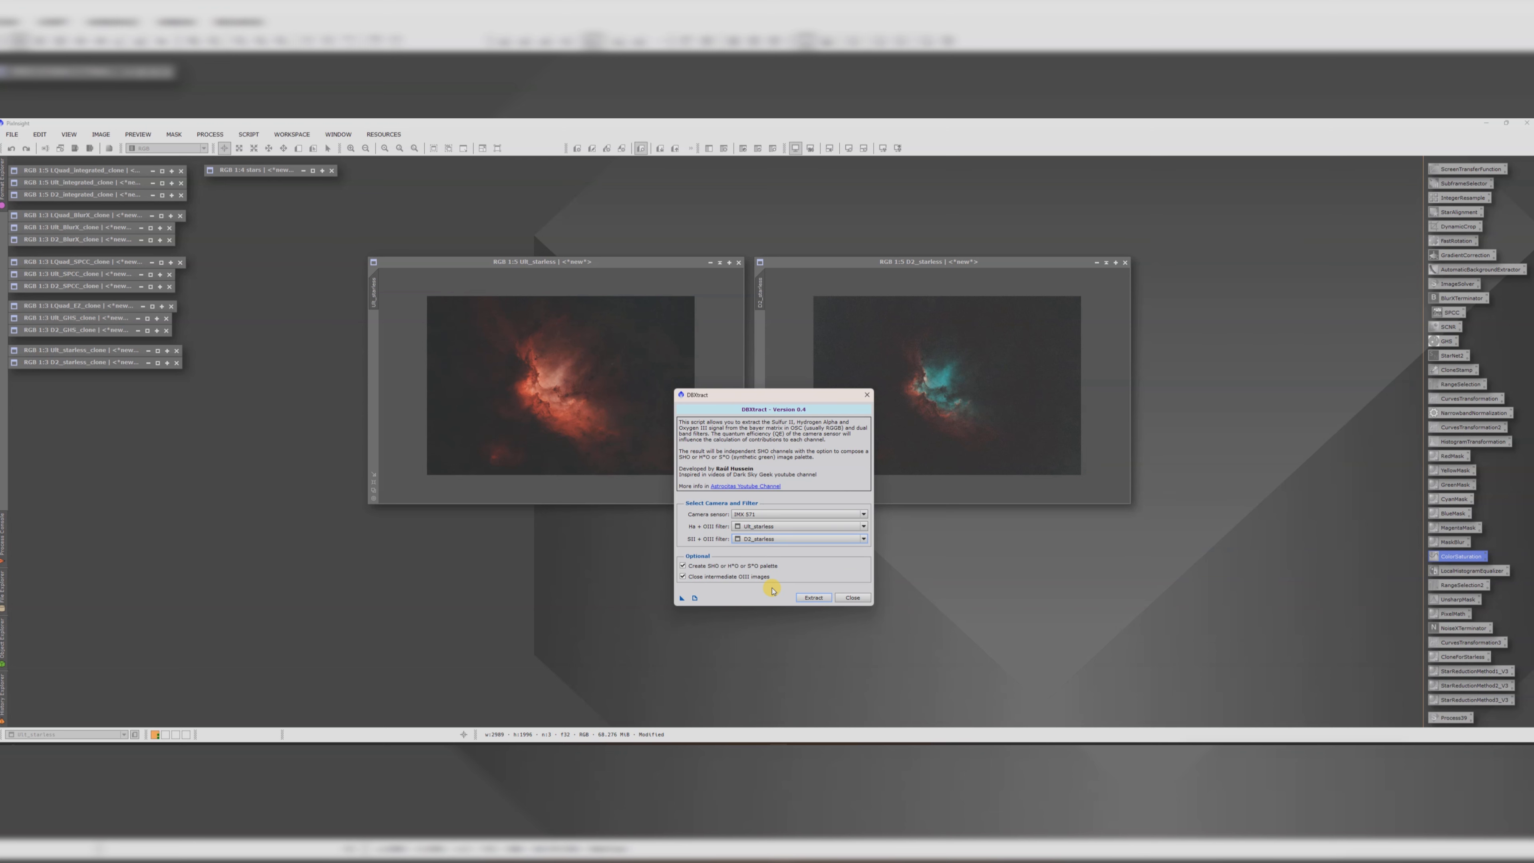
click(813, 596)
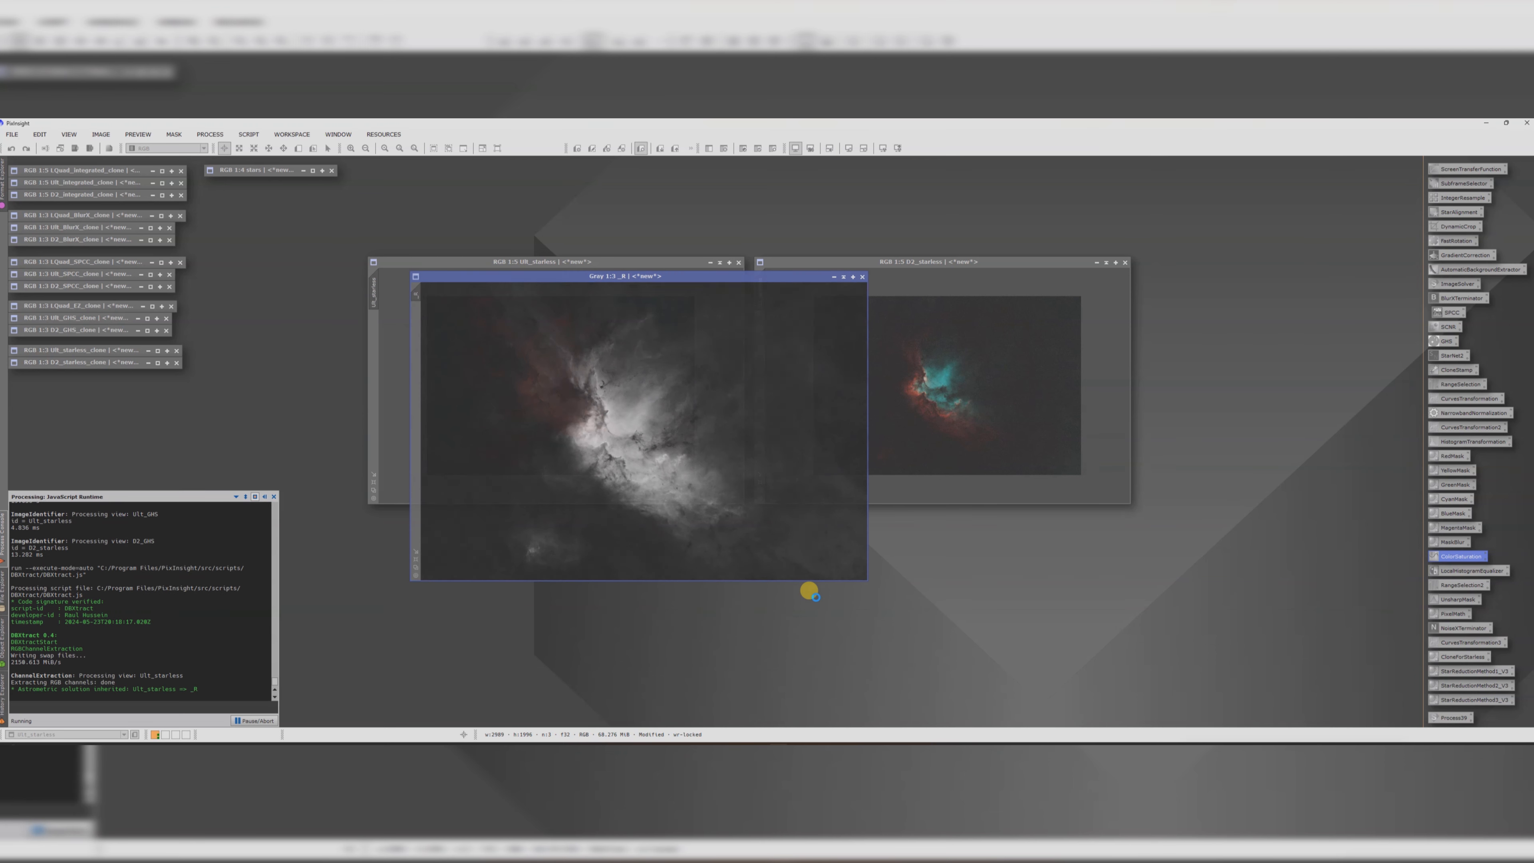
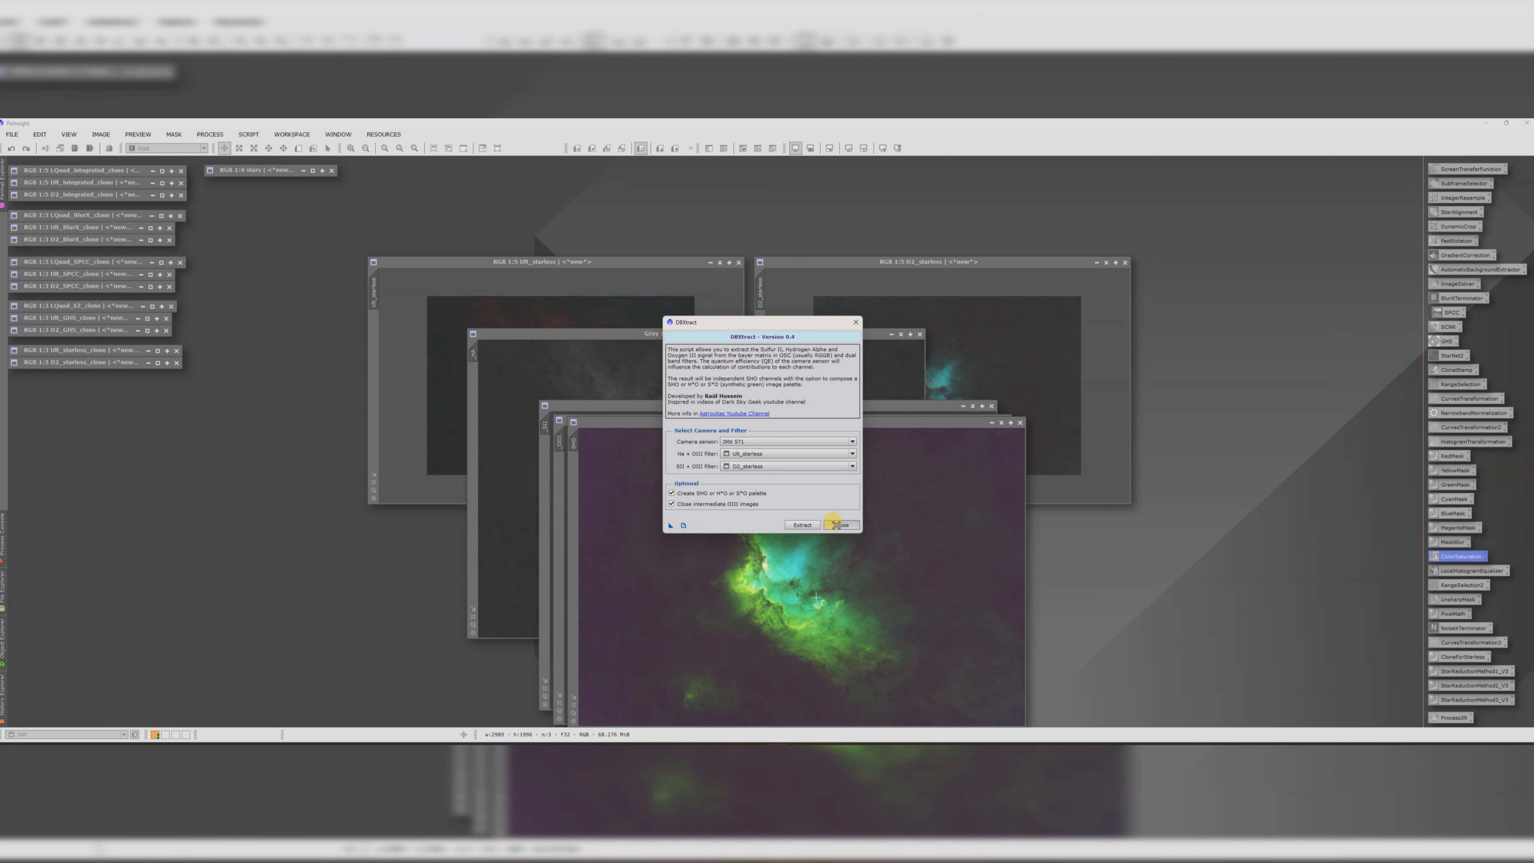
click(837, 525)
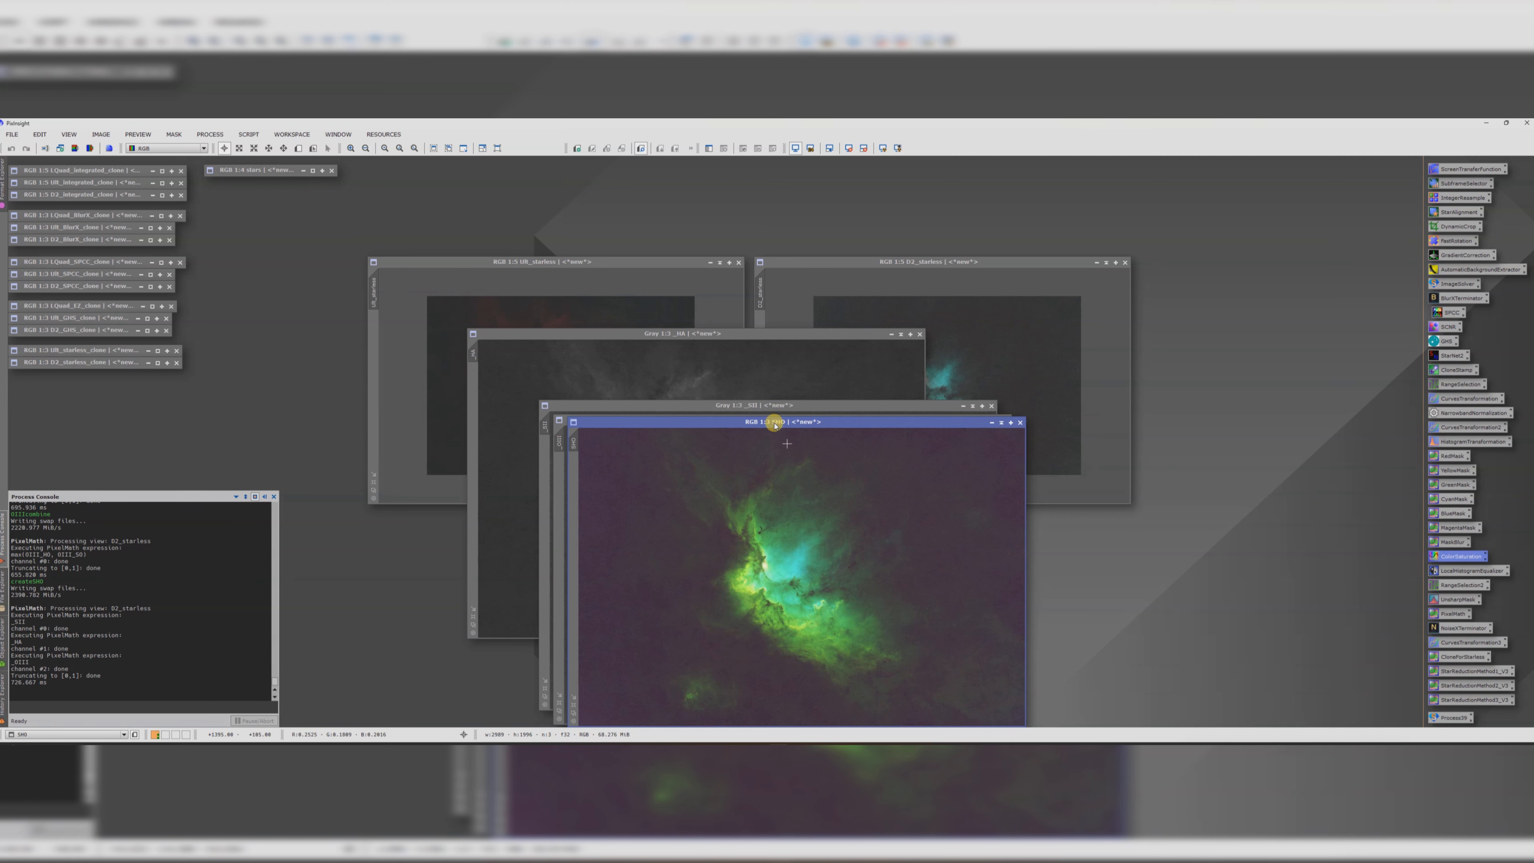
- Inspect the combined SHO image and move its window clear of the grayscale channel images
drag(774, 421, 668, 261)
scroll(679, 466, up, 3)
scroll(694, 430, down, 3)
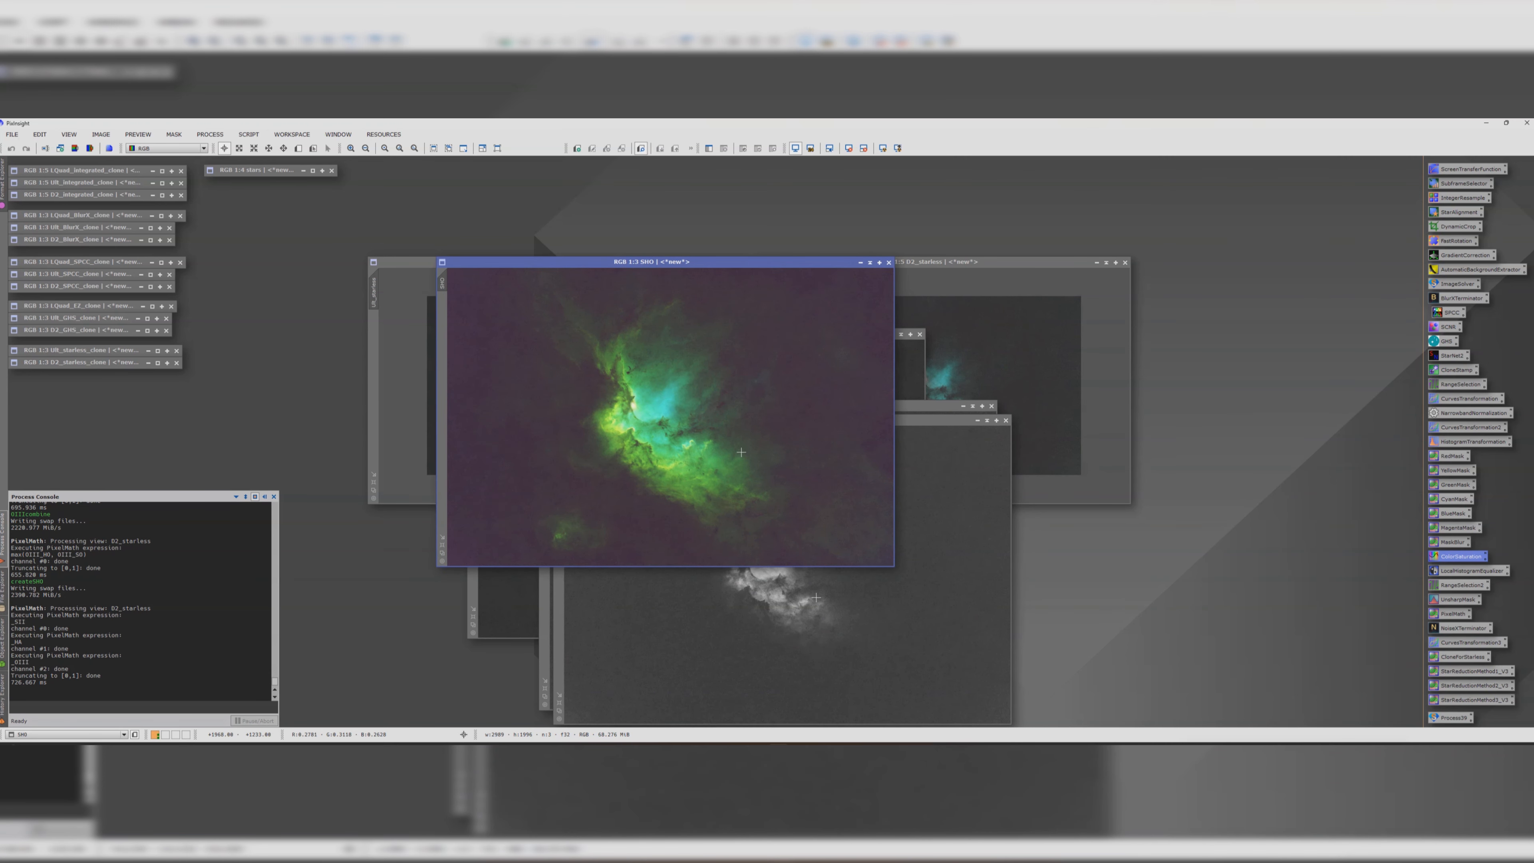
drag(619, 262, 791, 280)
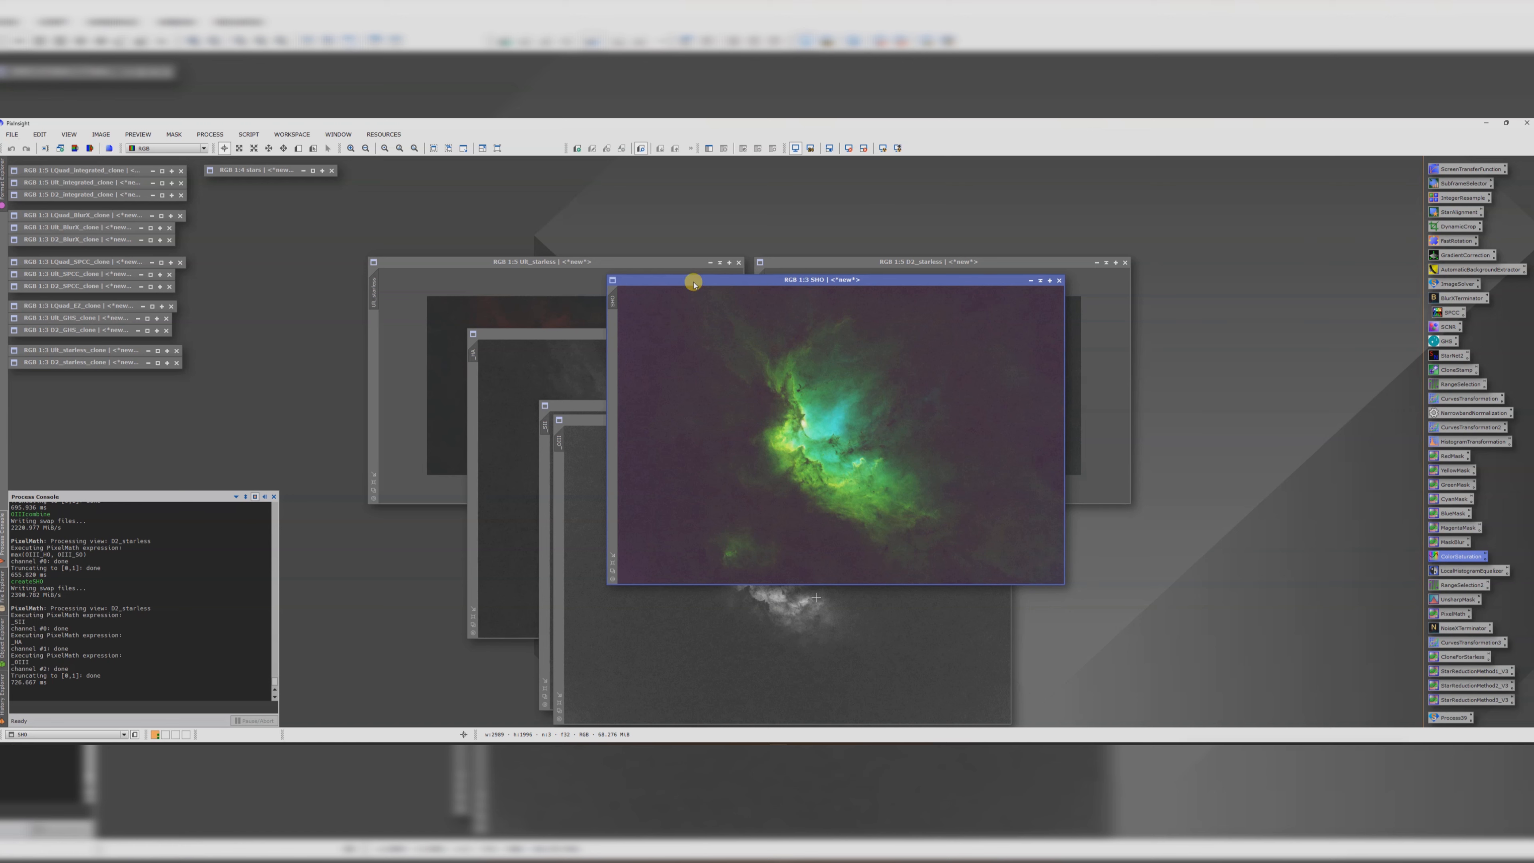
drag(691, 279, 617, 231)
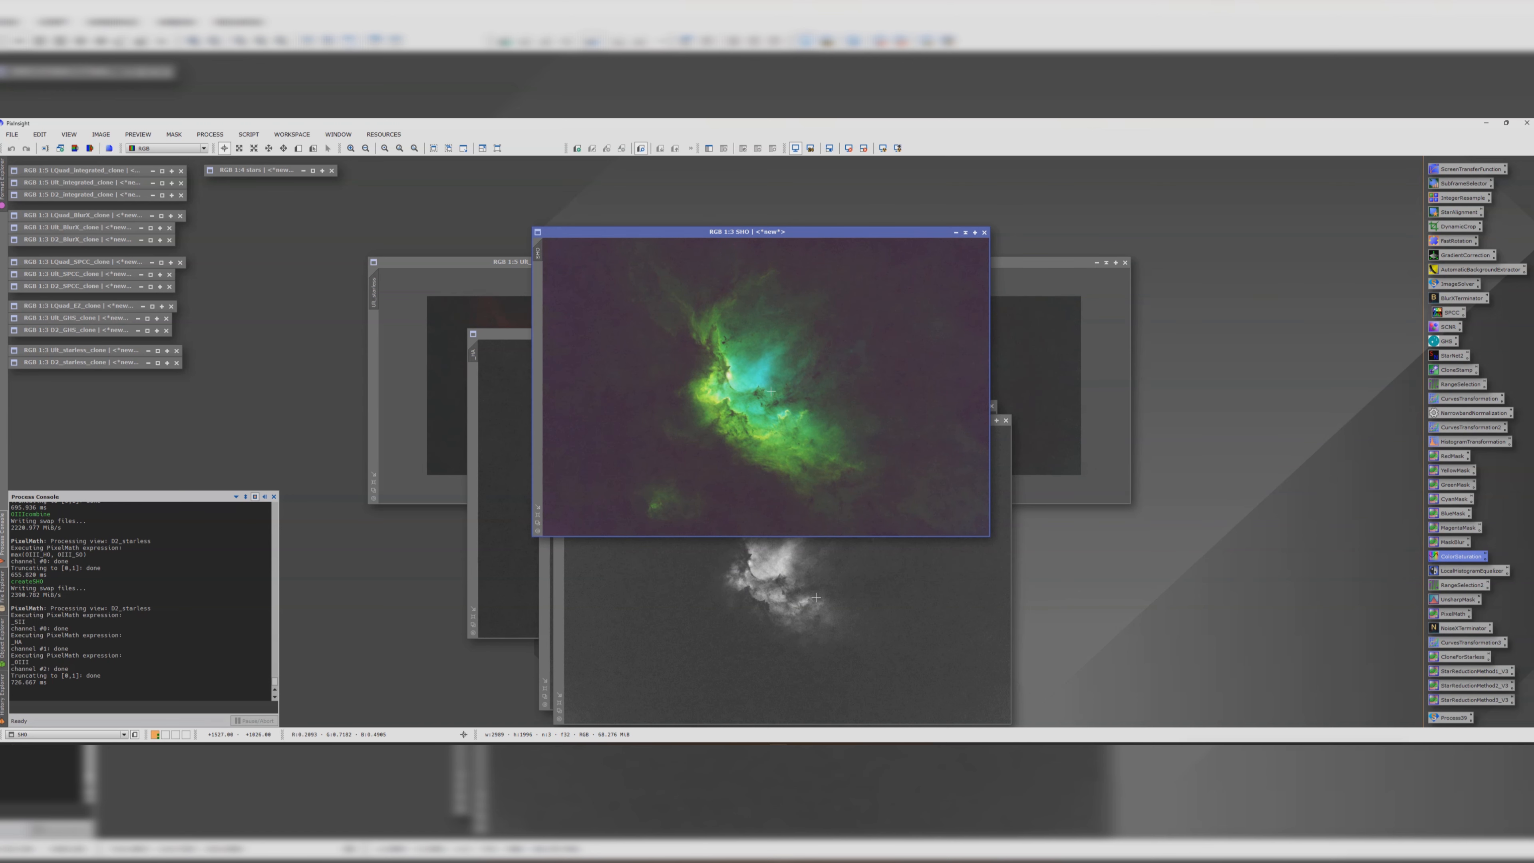
scroll(773, 393, down, 1)
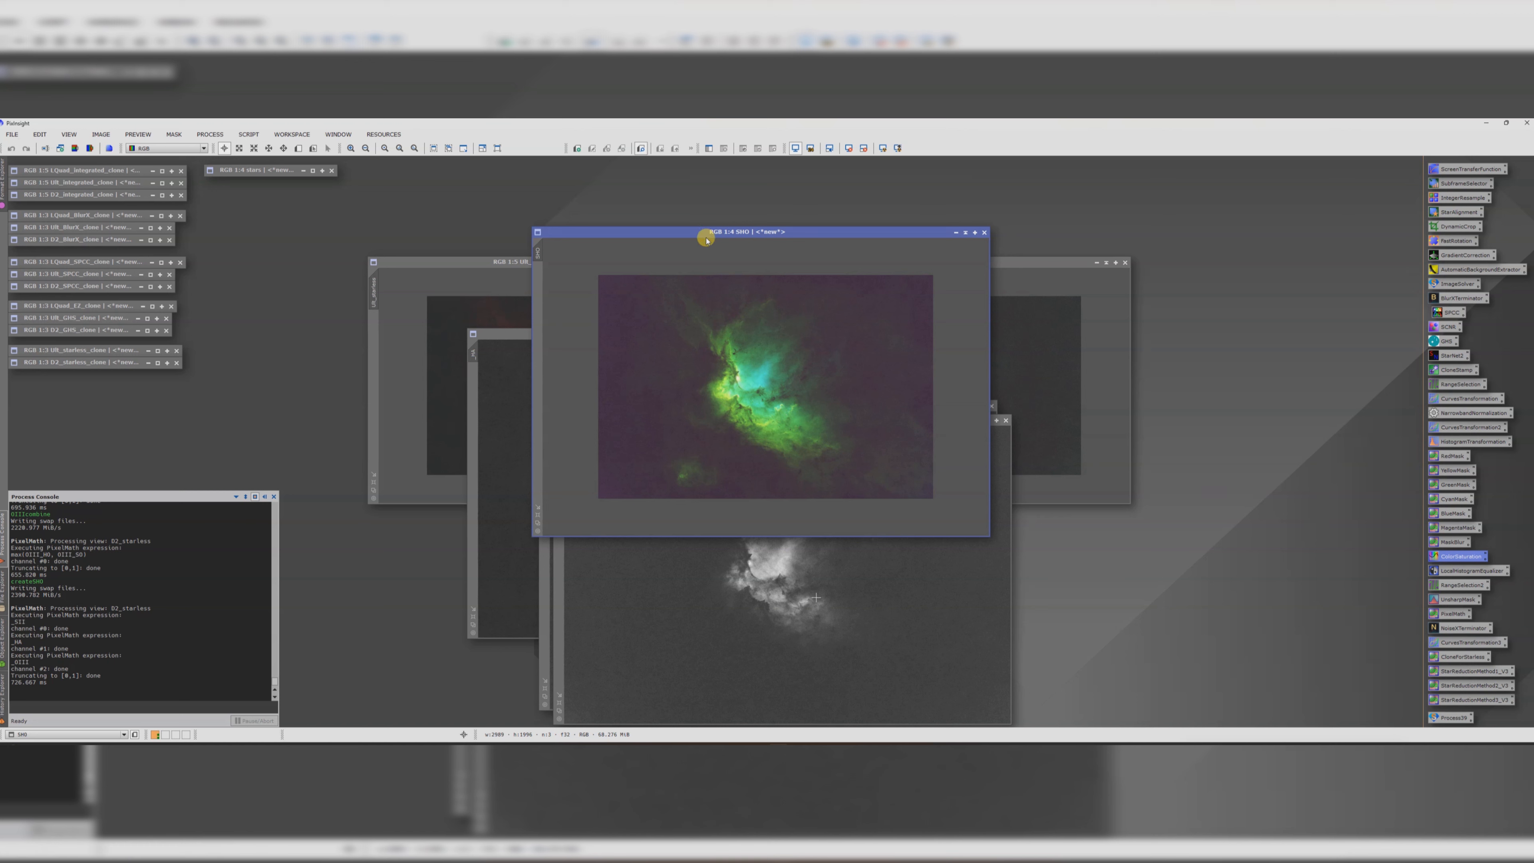
drag(705, 239, 937, 294)
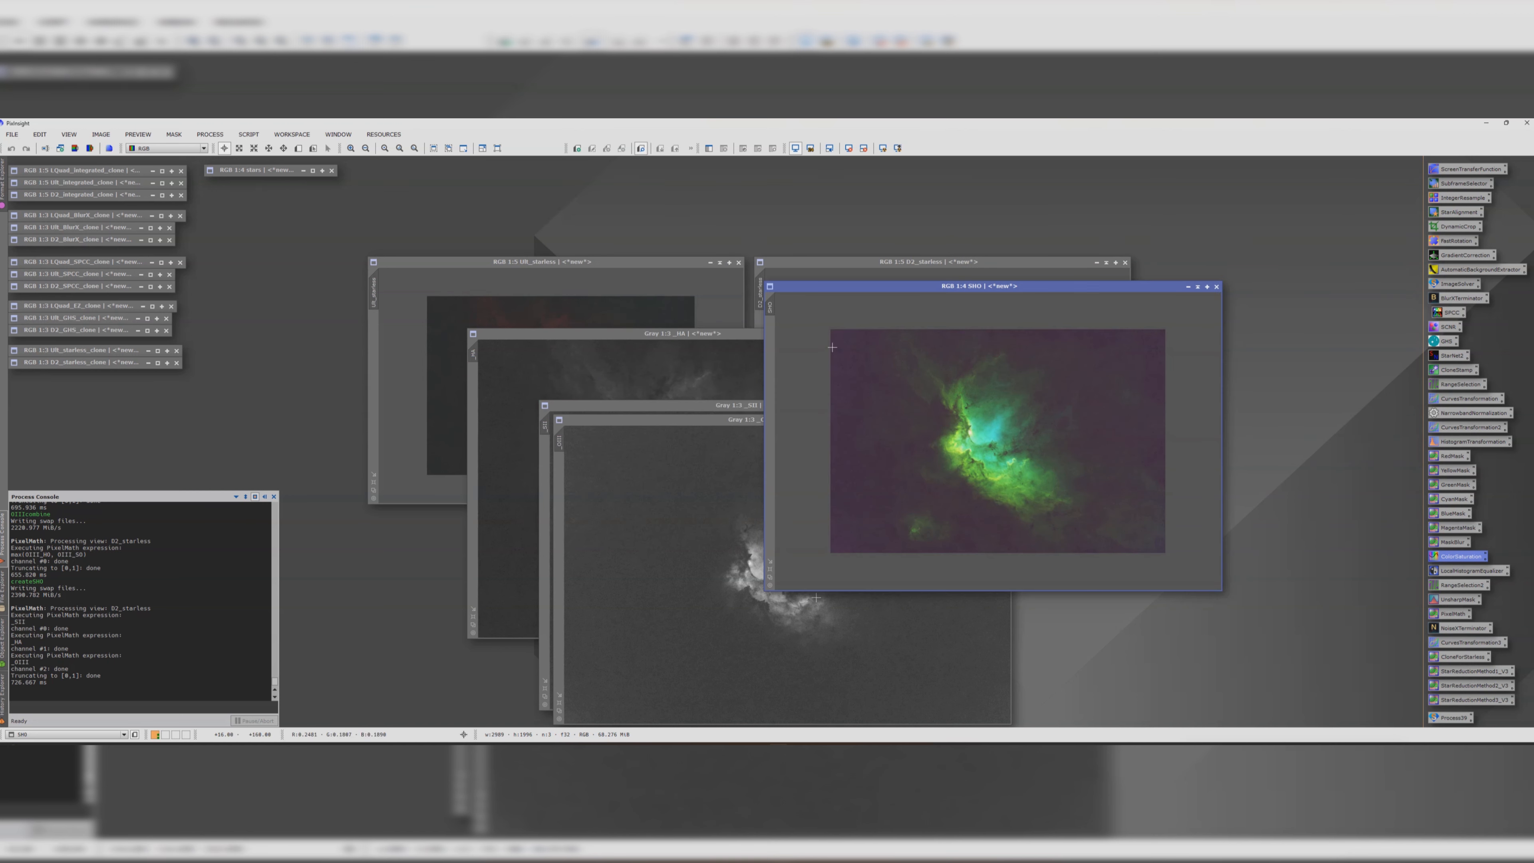
- Close the extracted grayscale OIII, SII and HA channel images
click(731, 420)
click(1004, 419)
click(742, 405)
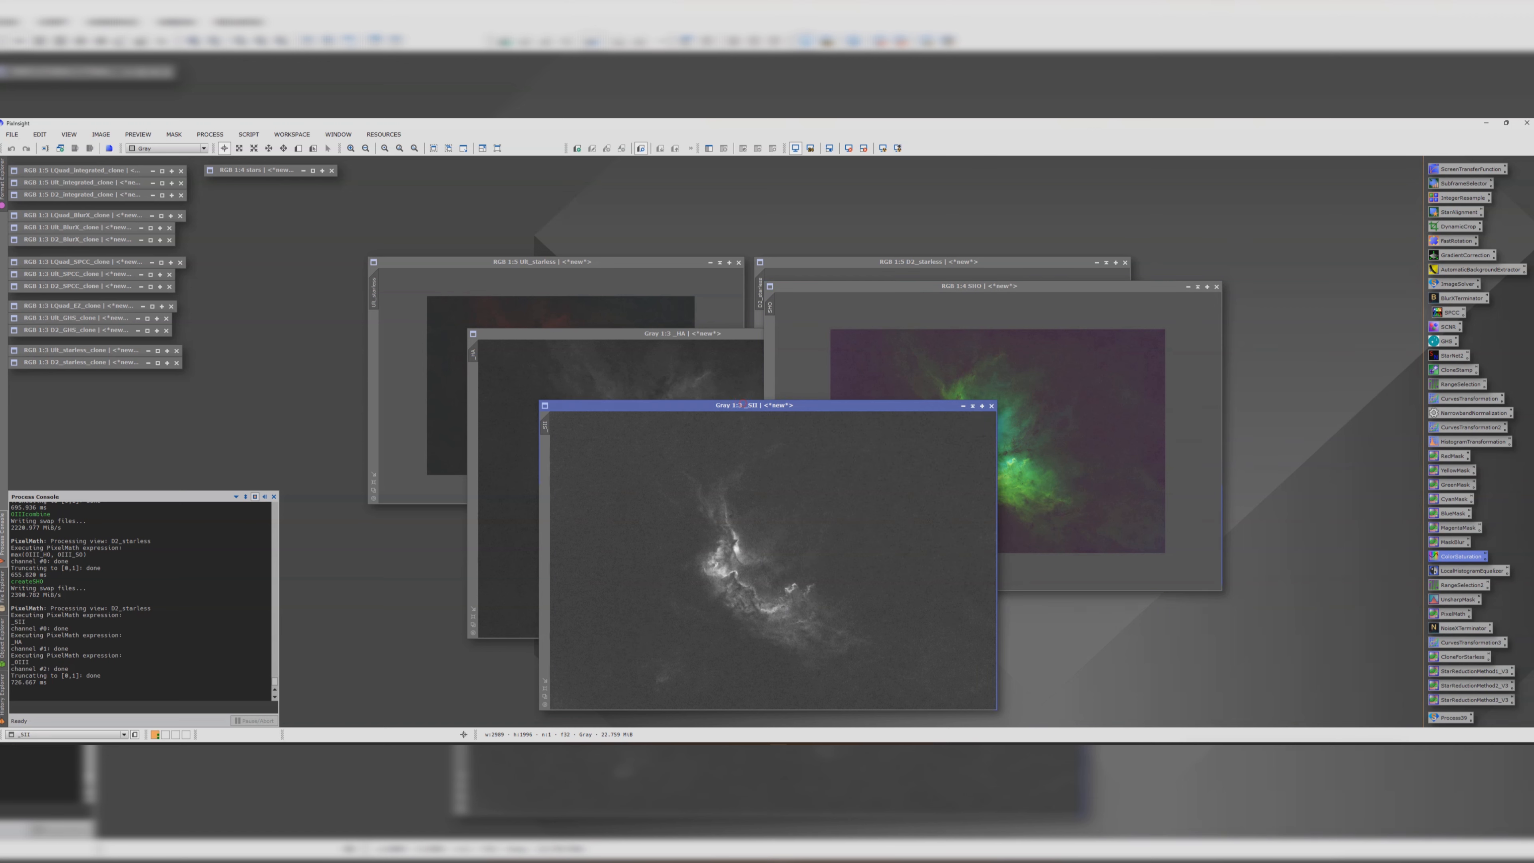
click(991, 405)
click(743, 333)
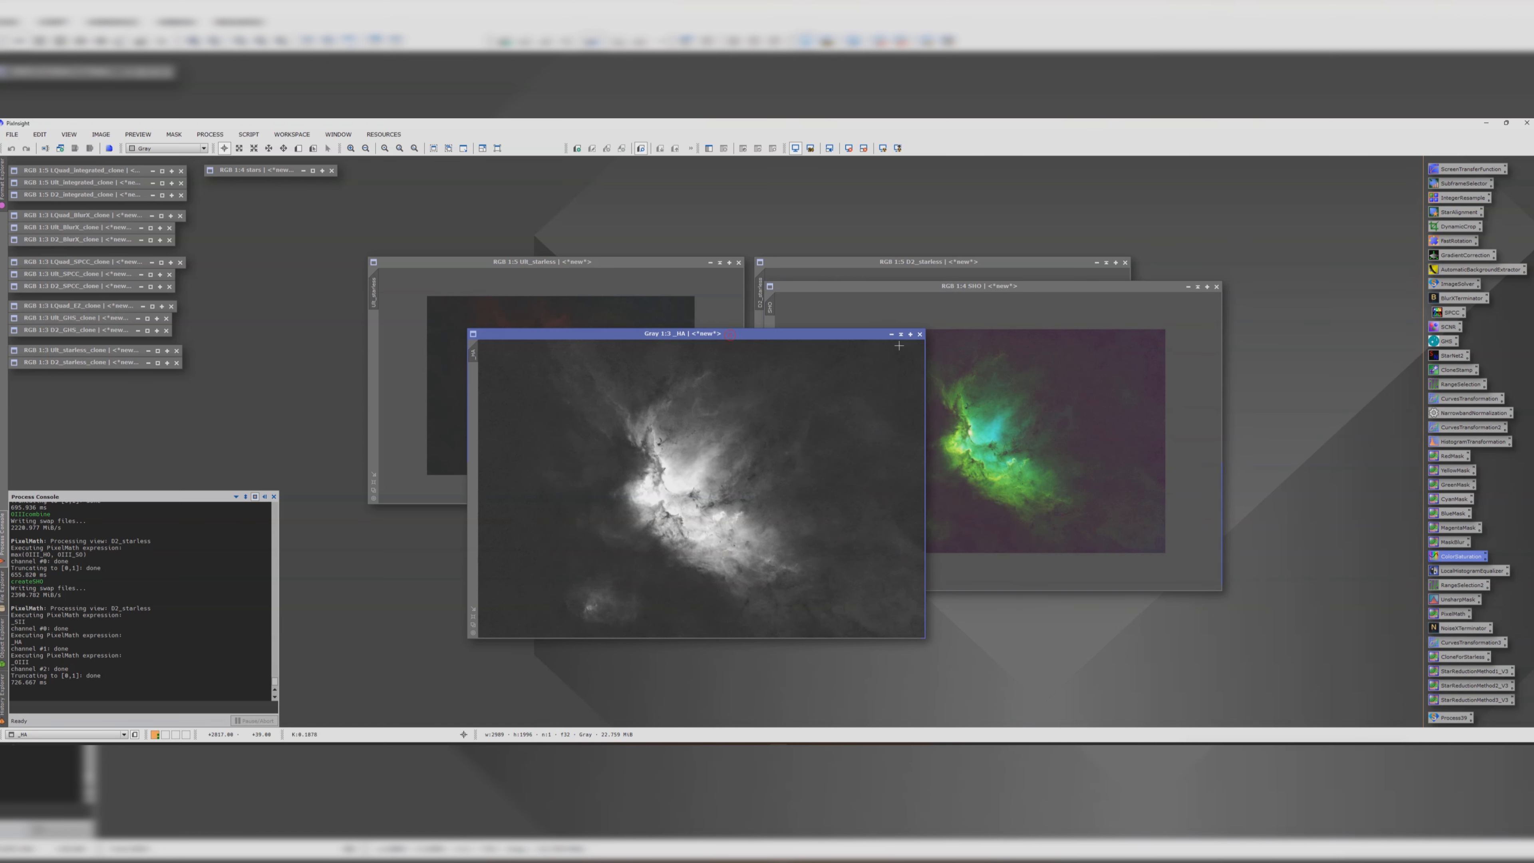
click(919, 337)
- Minimize Ult_starless and D2_starless and park them together beneath the starless clones
click(719, 262)
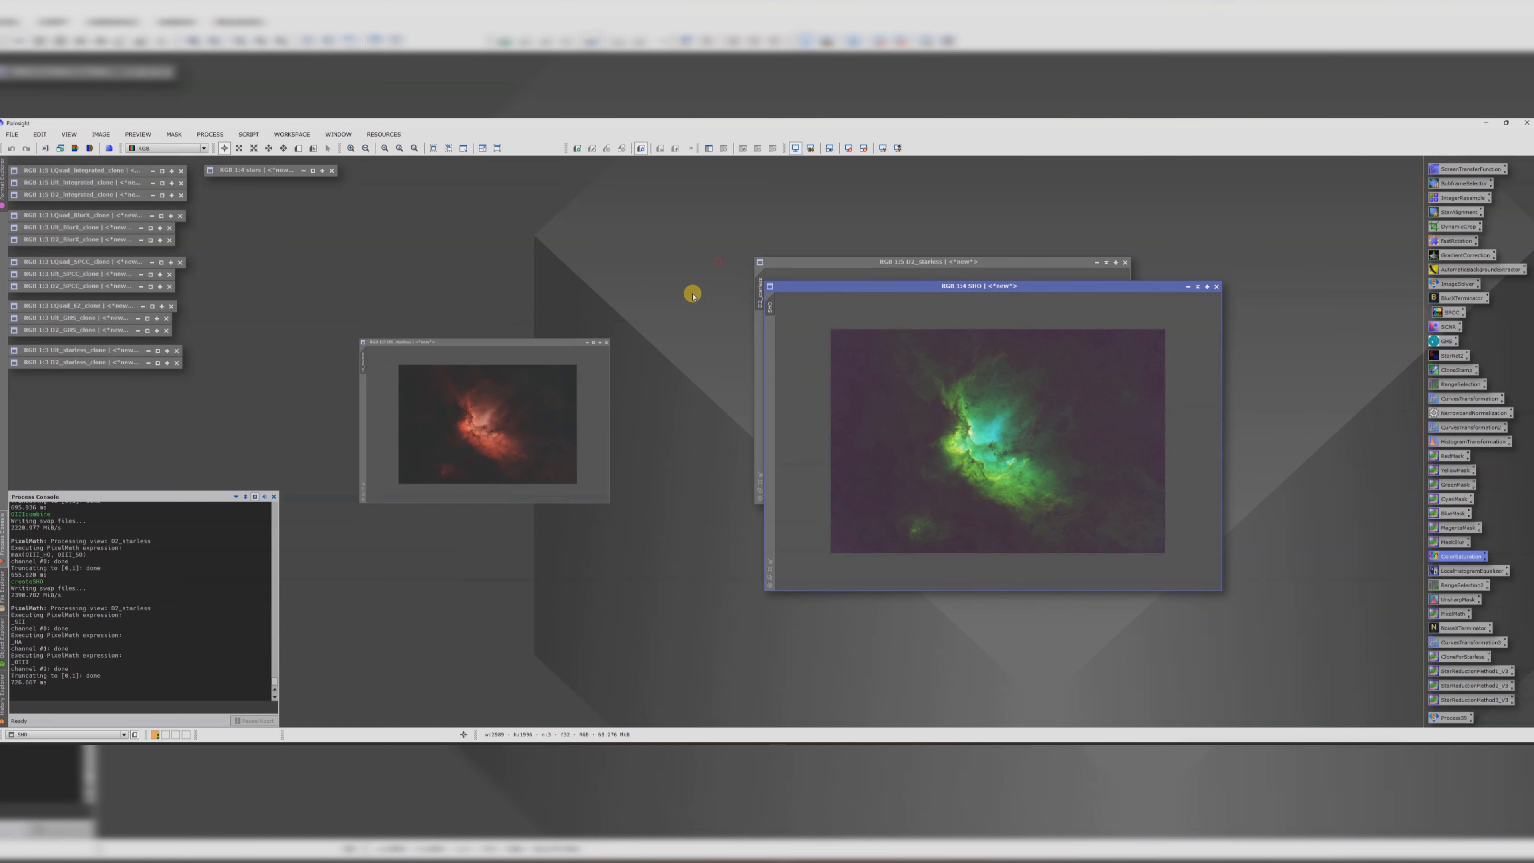
drag(430, 507, 94, 384)
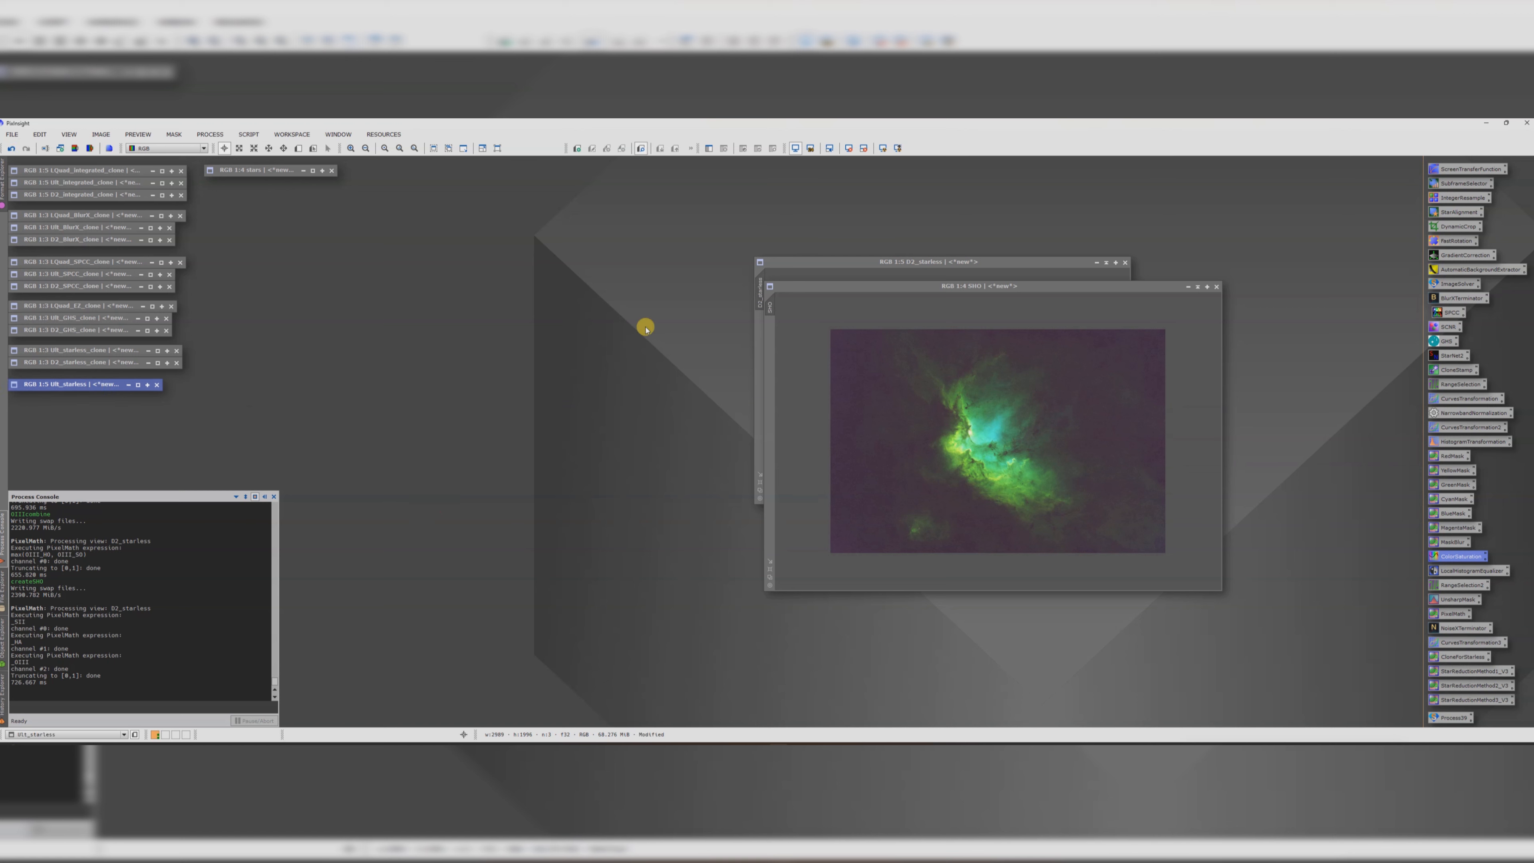
drag(816, 262, 353, 324)
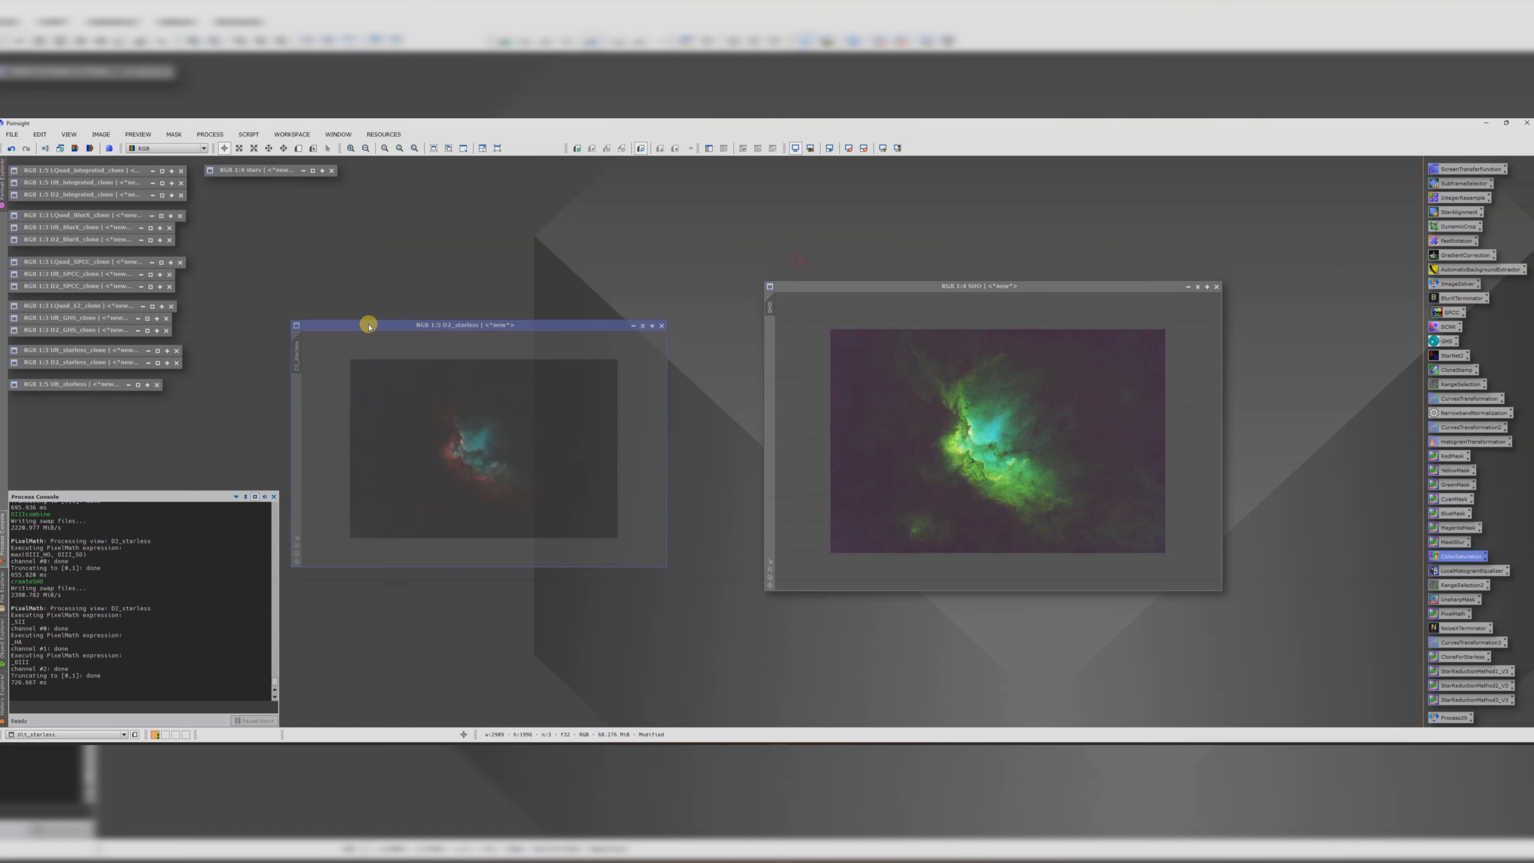
click(643, 326)
drag(445, 449, 57, 397)
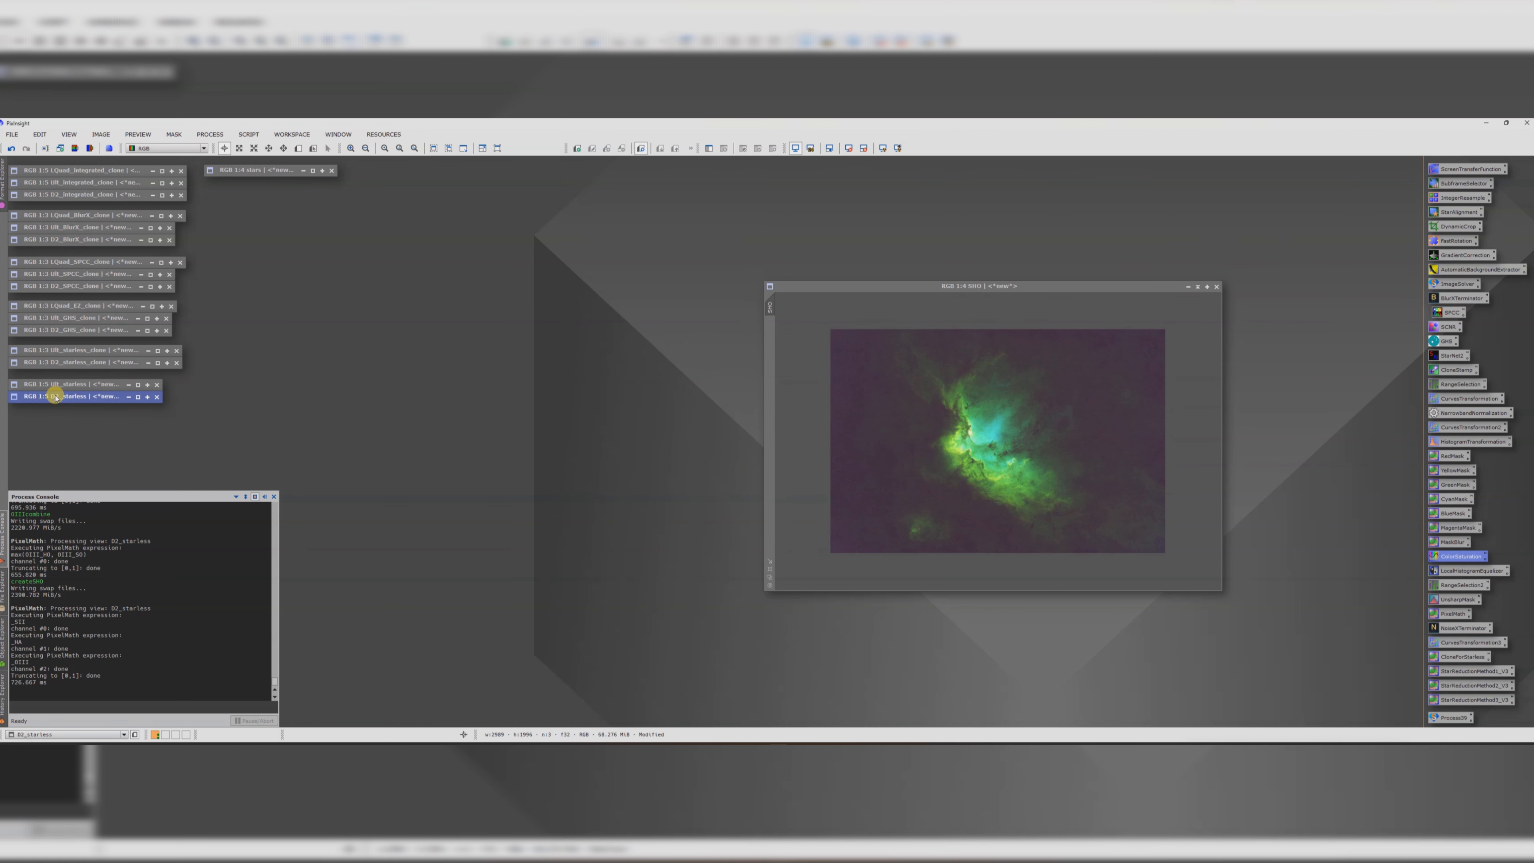
- Duplicate the SHO image, park the minimized clone beneath the others, and move the SHO original to the workspace center
drag(768, 302, 480, 356)
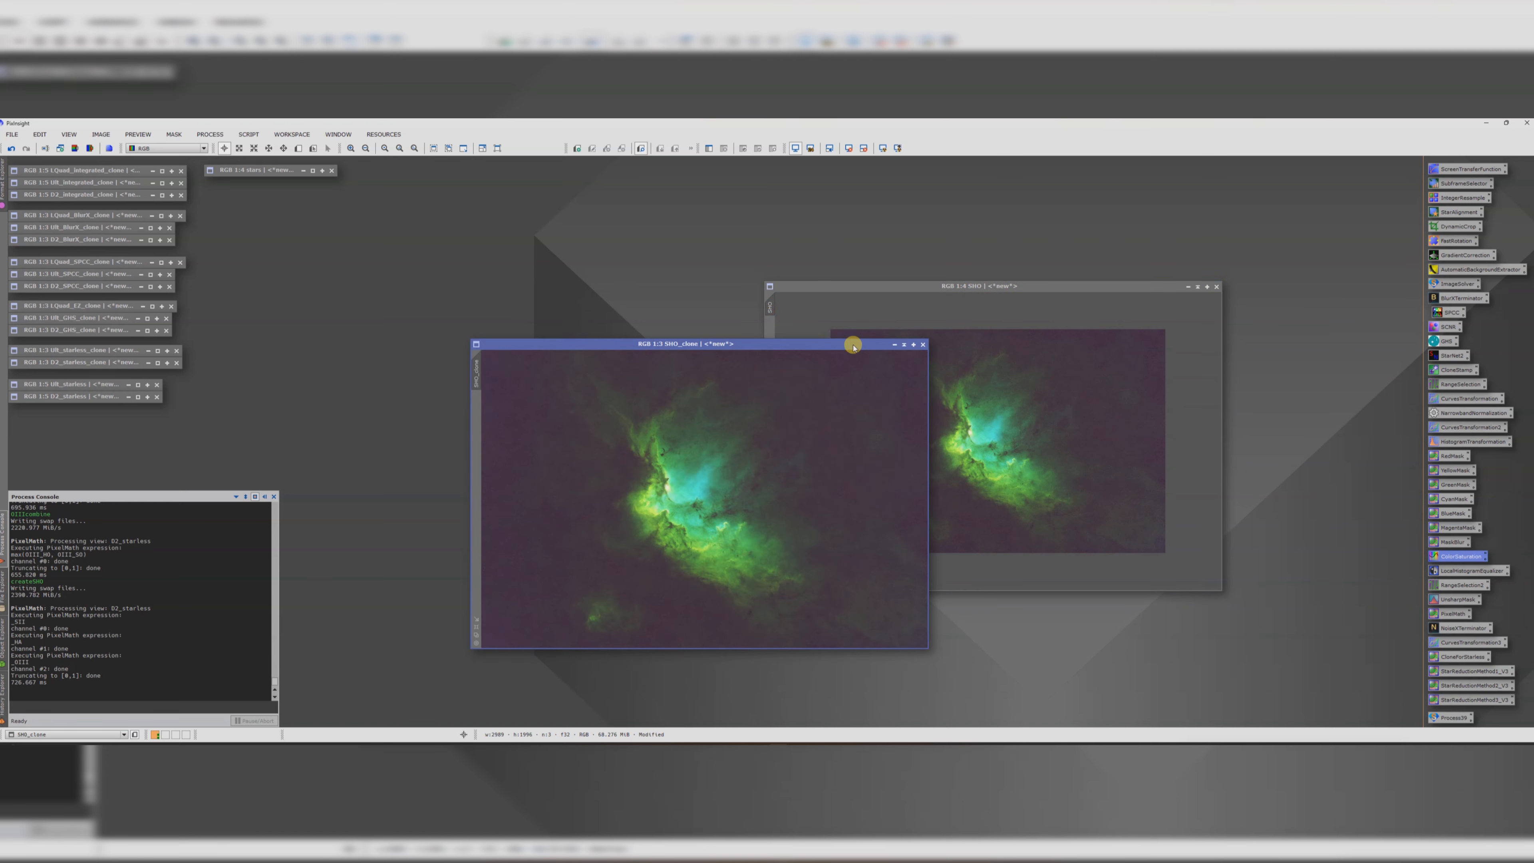
click(904, 344)
drag(633, 497, 39, 421)
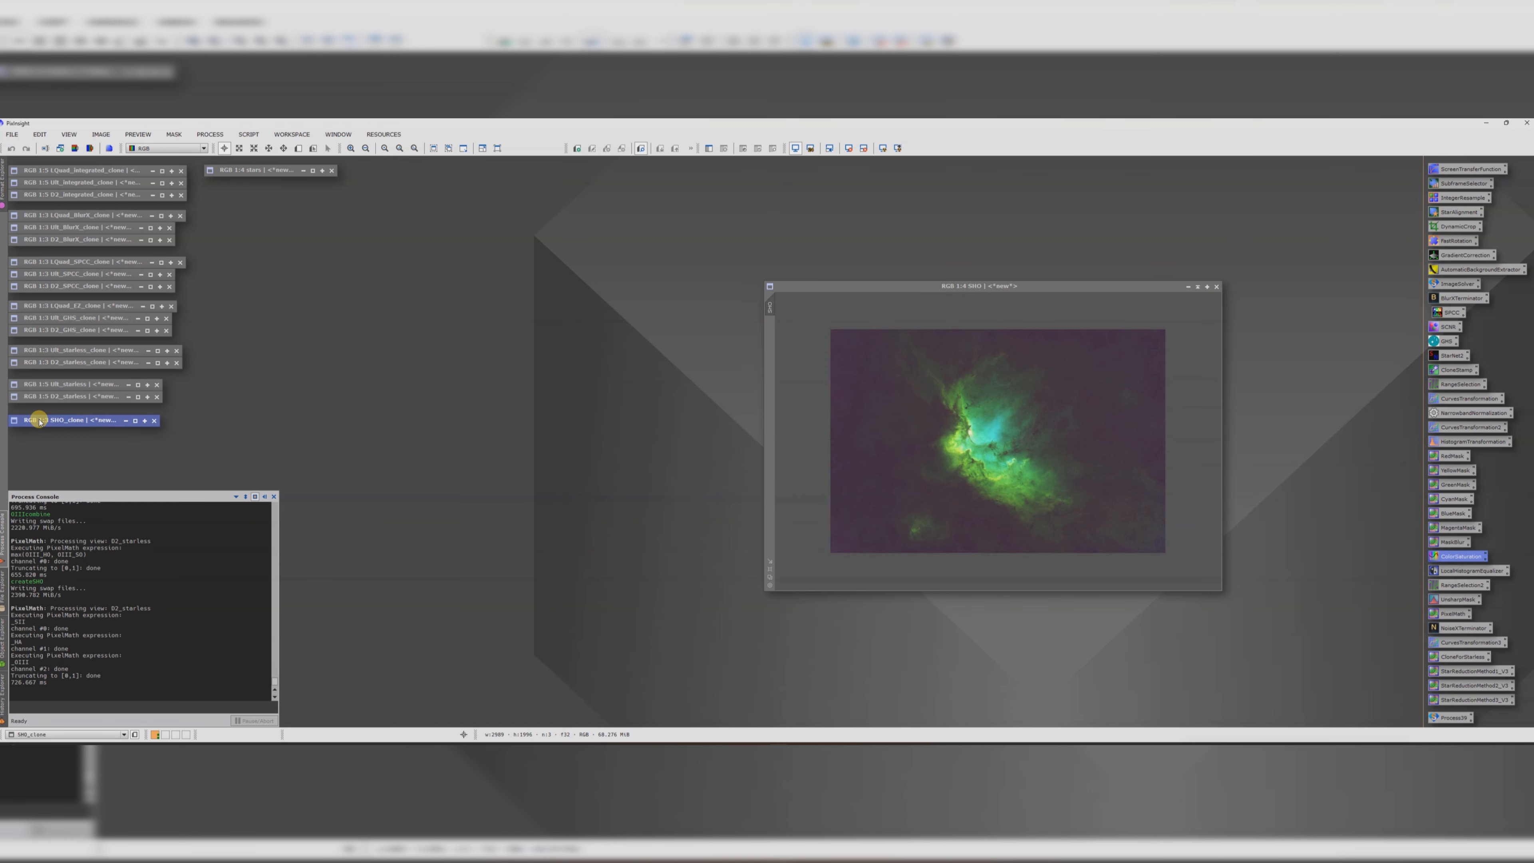
drag(833, 286, 478, 280)
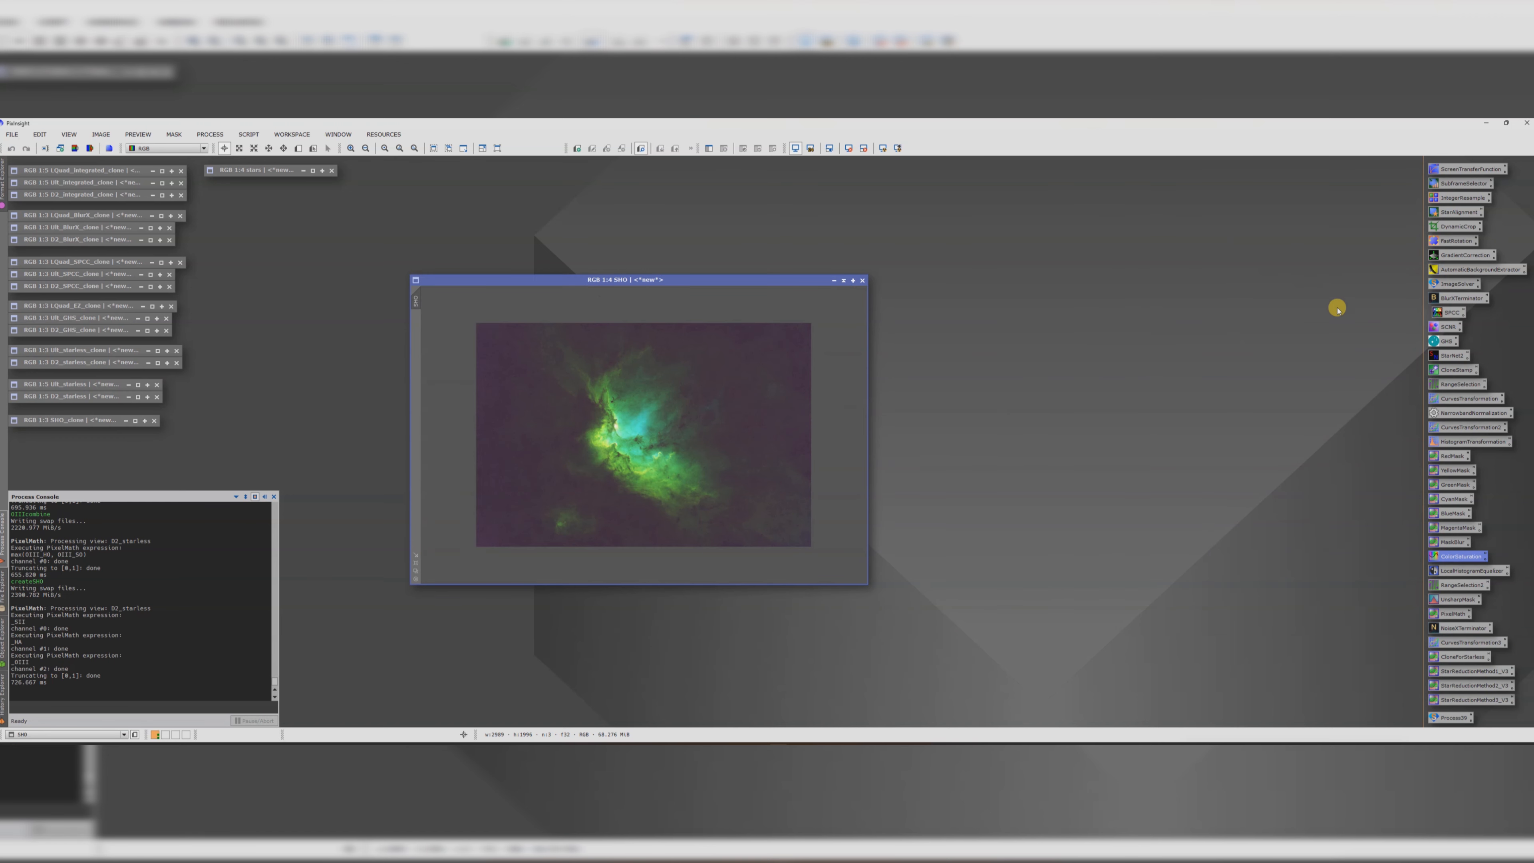
double_click(1463, 415)
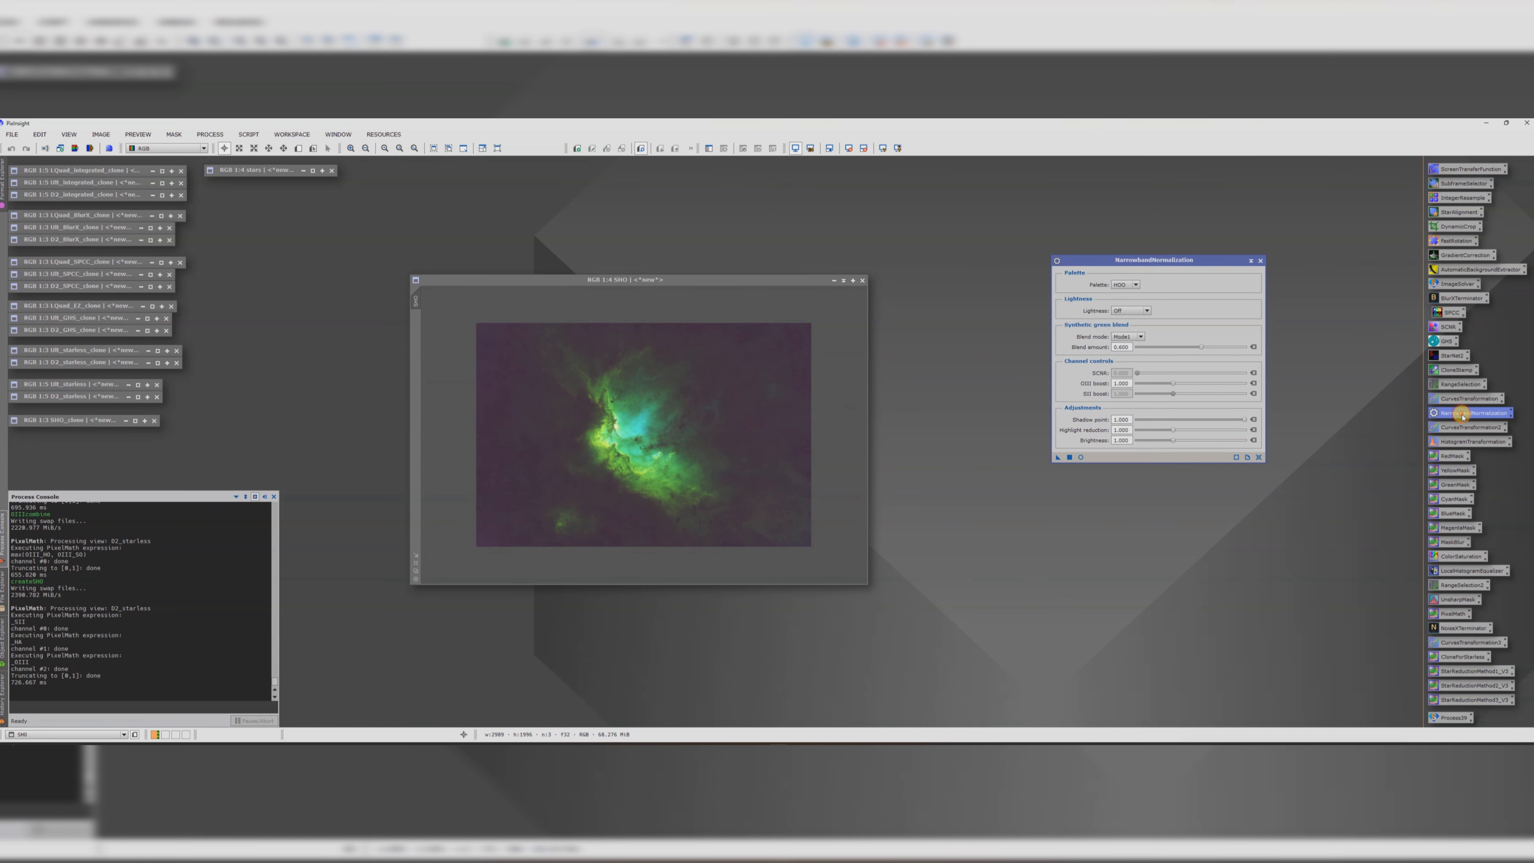
click(1250, 262)
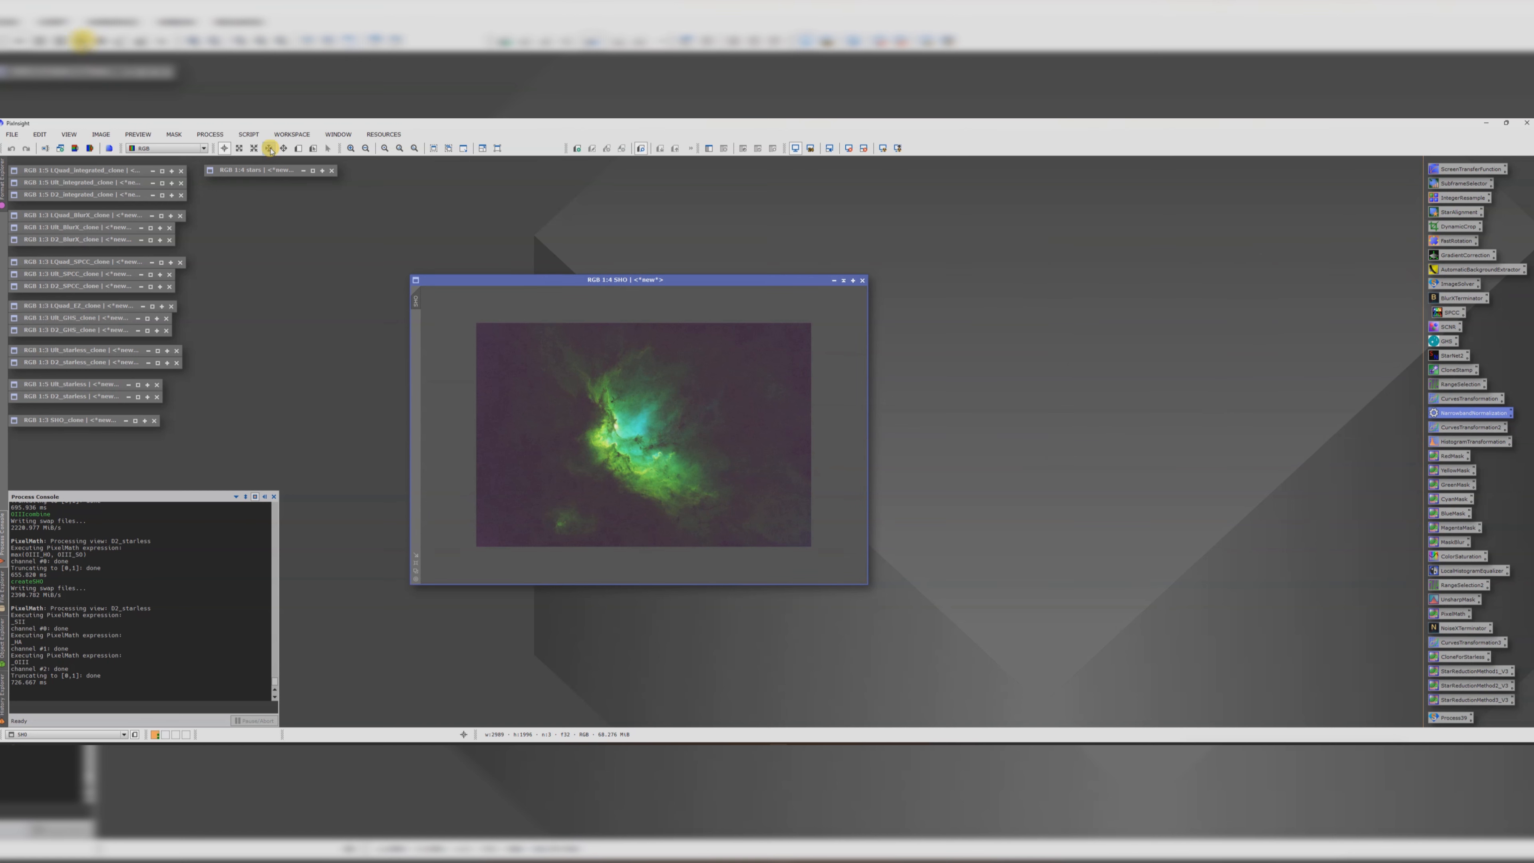
click(249, 135)
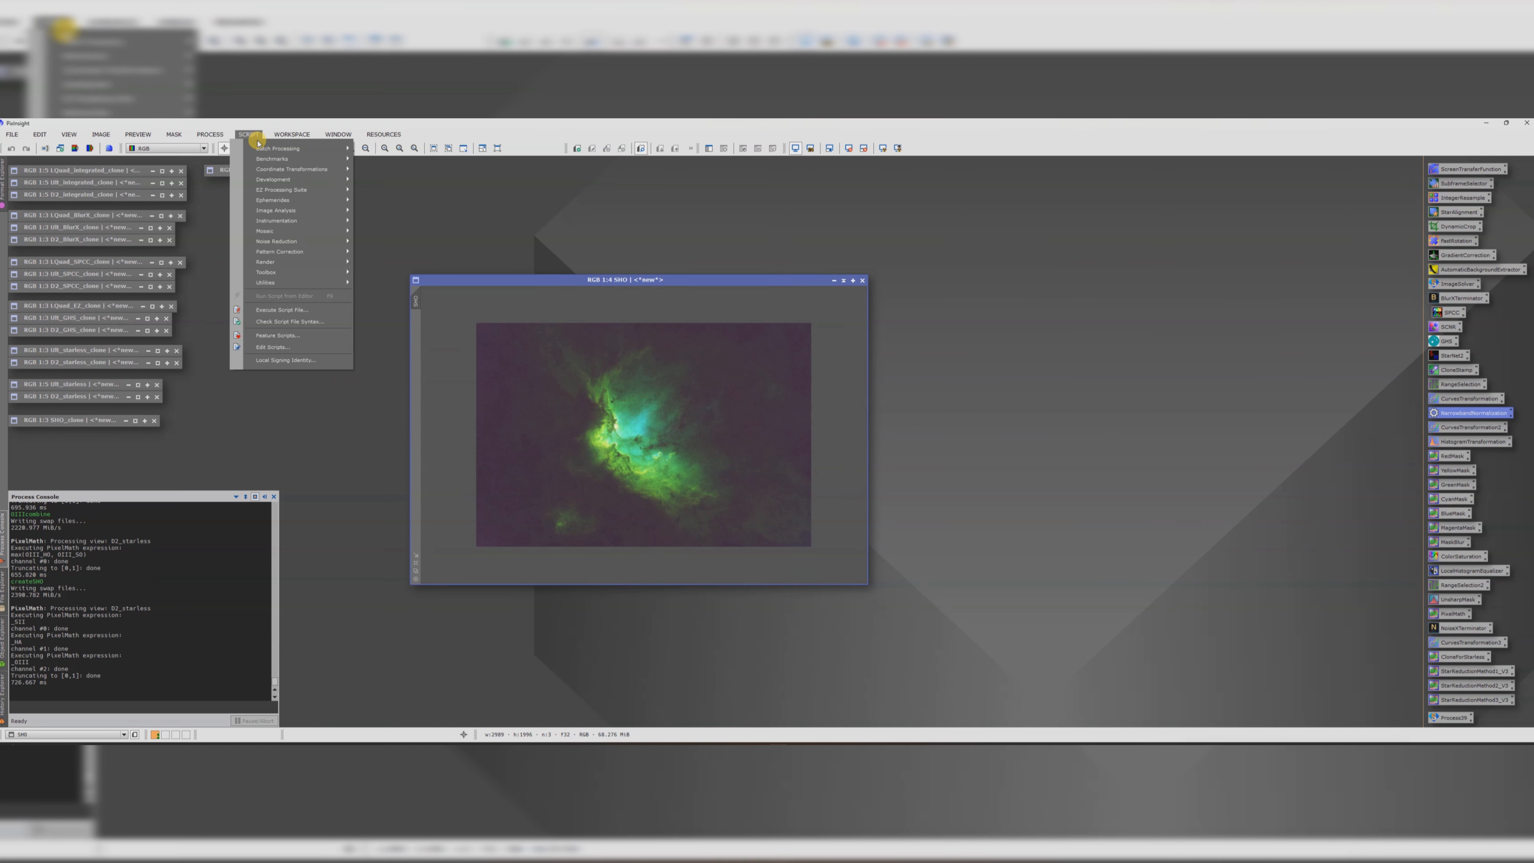
mouse_move(296, 277)
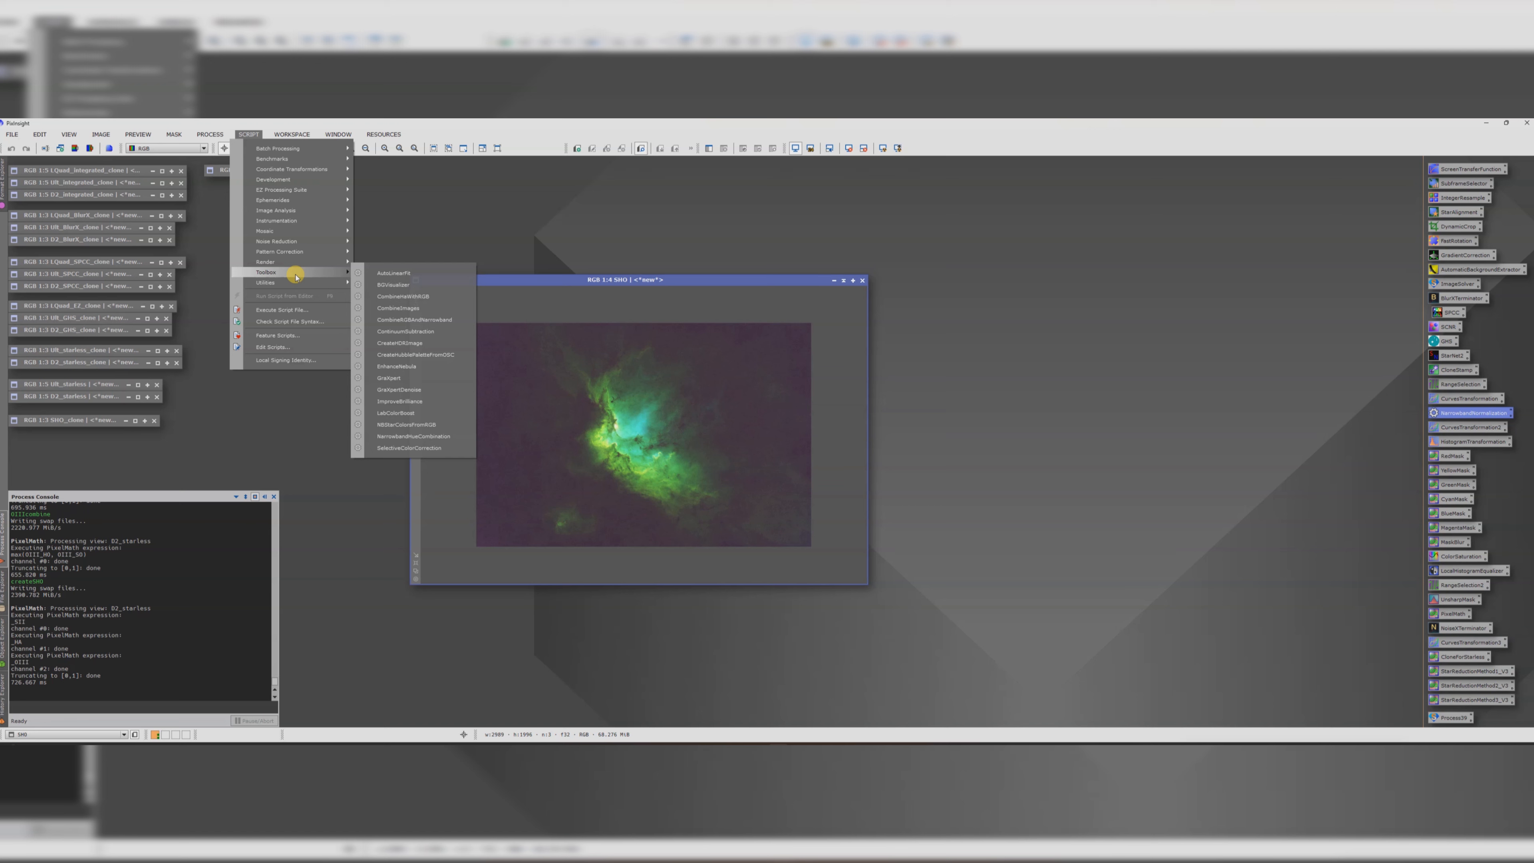
click(411, 449)
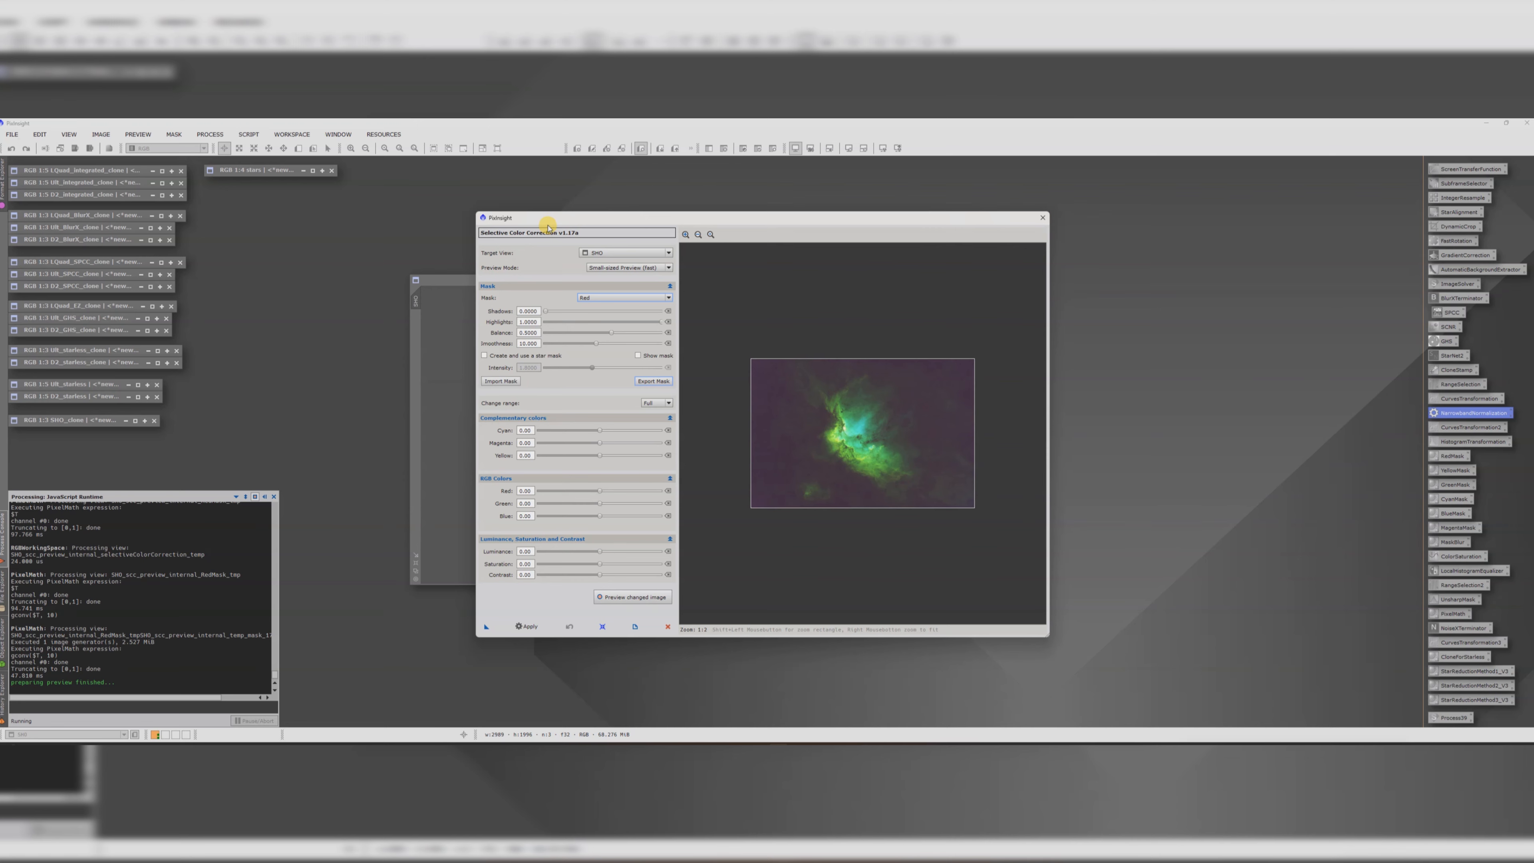
drag(547, 226, 720, 254)
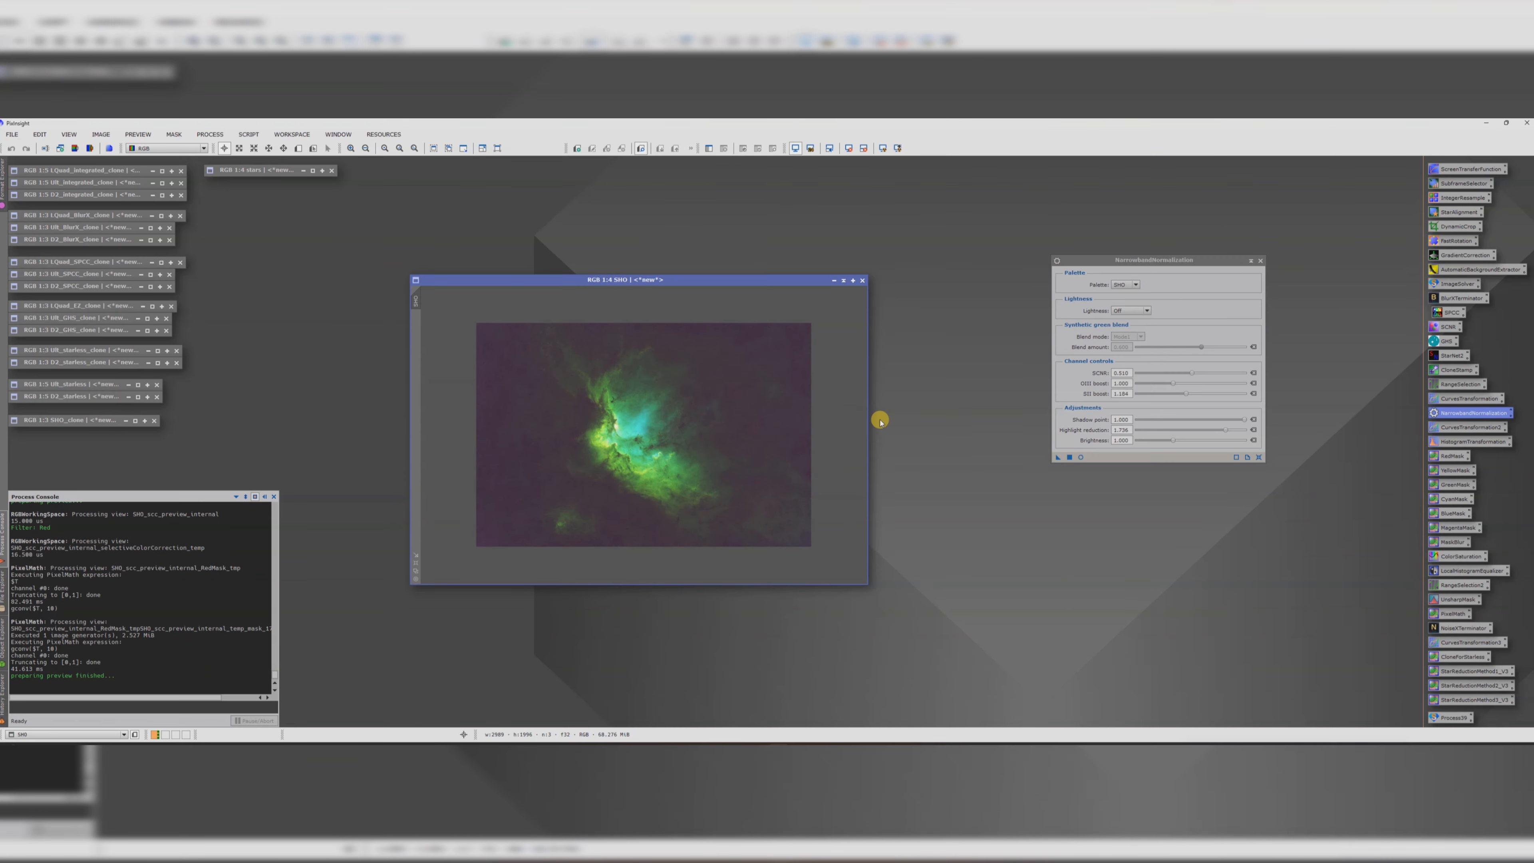
- Preview NarrowbandNormalization with the SHO palette, raise SCNR slightly, apply it to the SHO image and close the process
click(1118, 259)
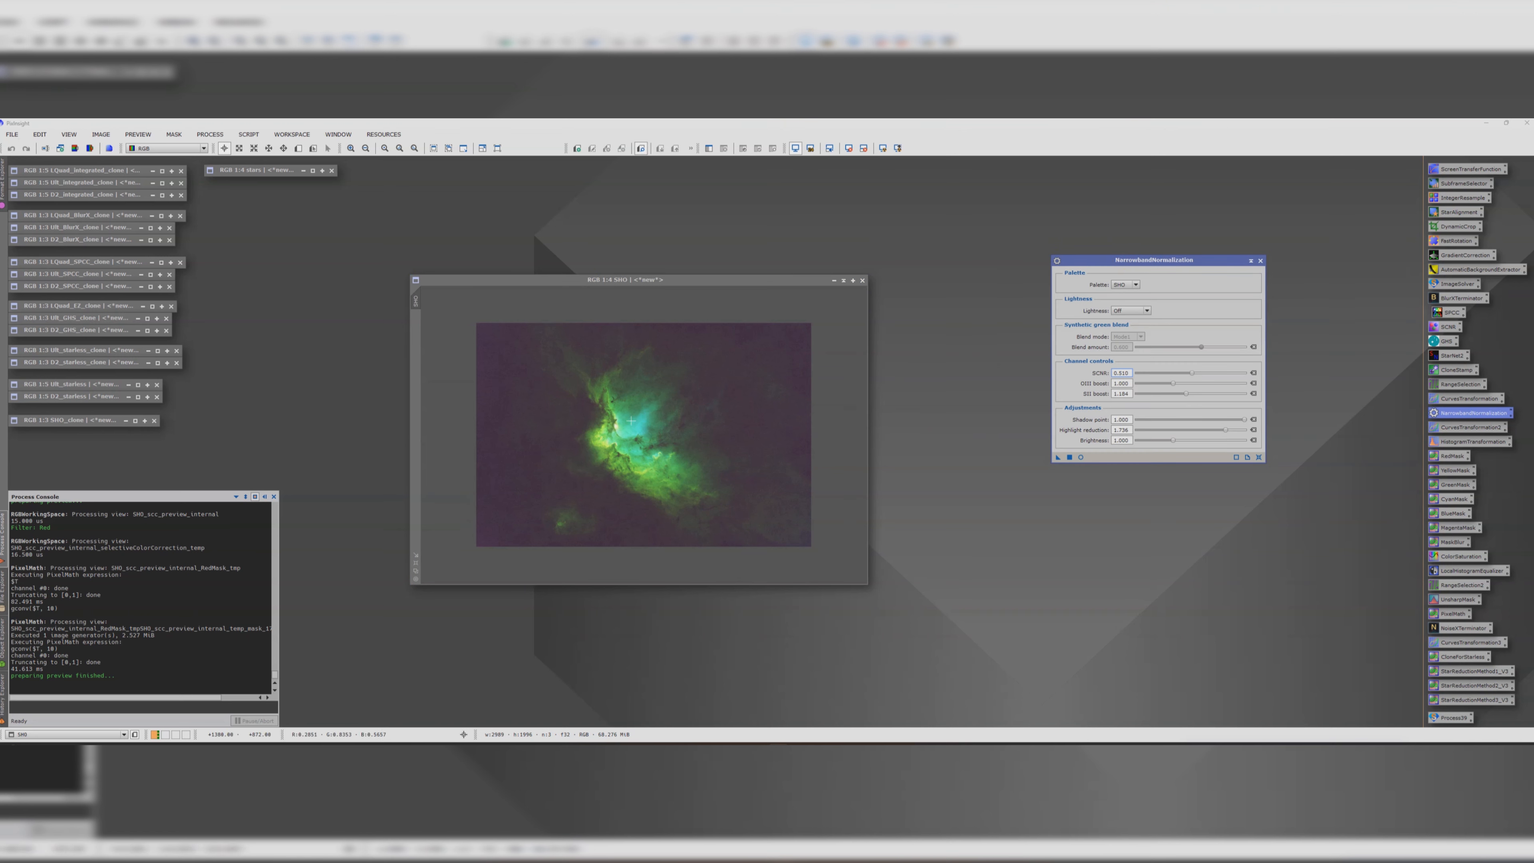
click(1081, 457)
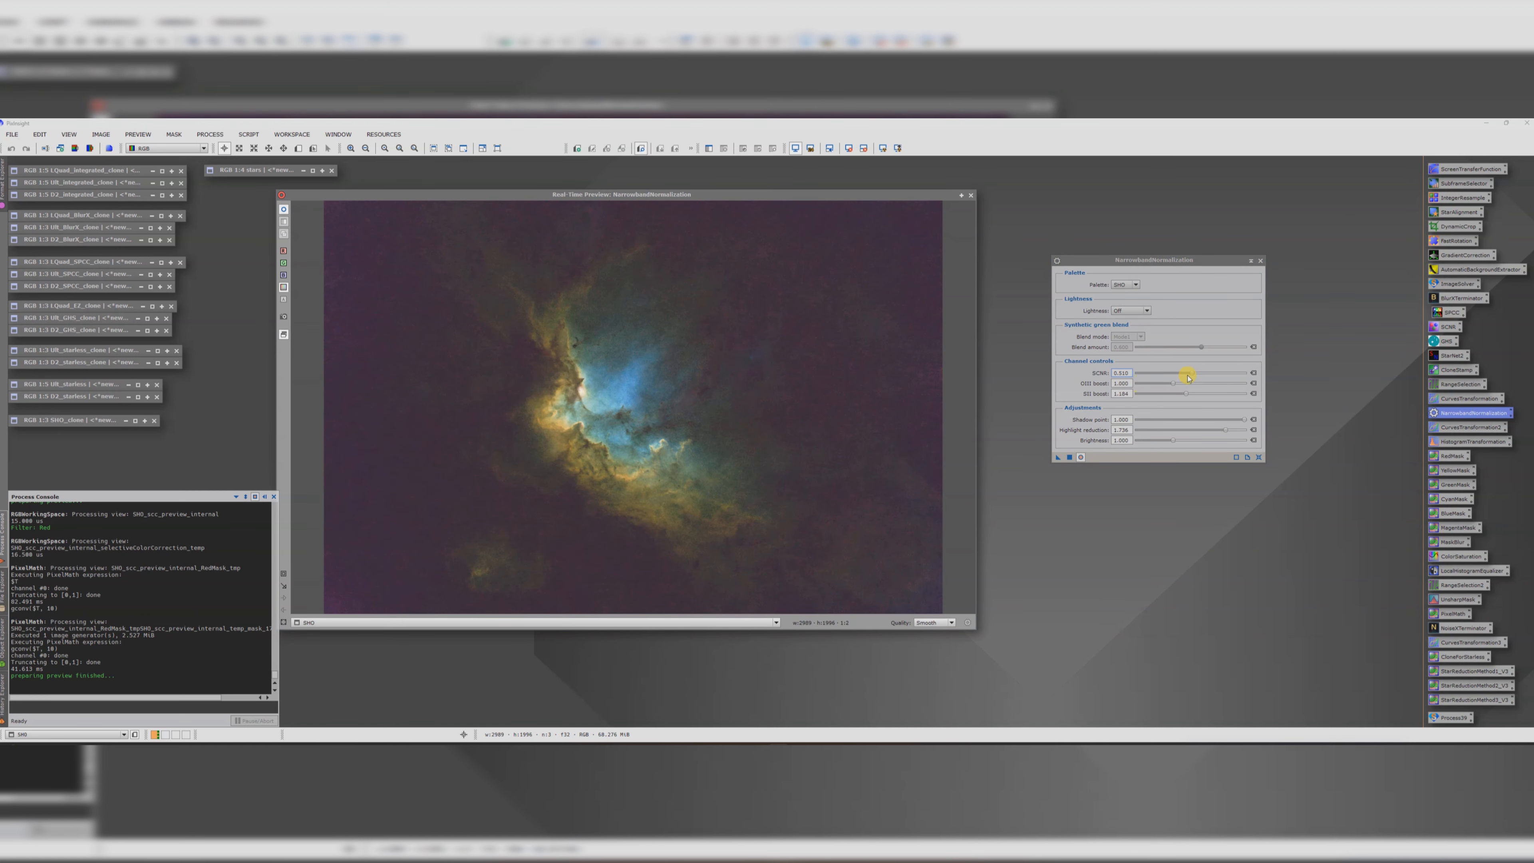
drag(1192, 375, 1194, 379)
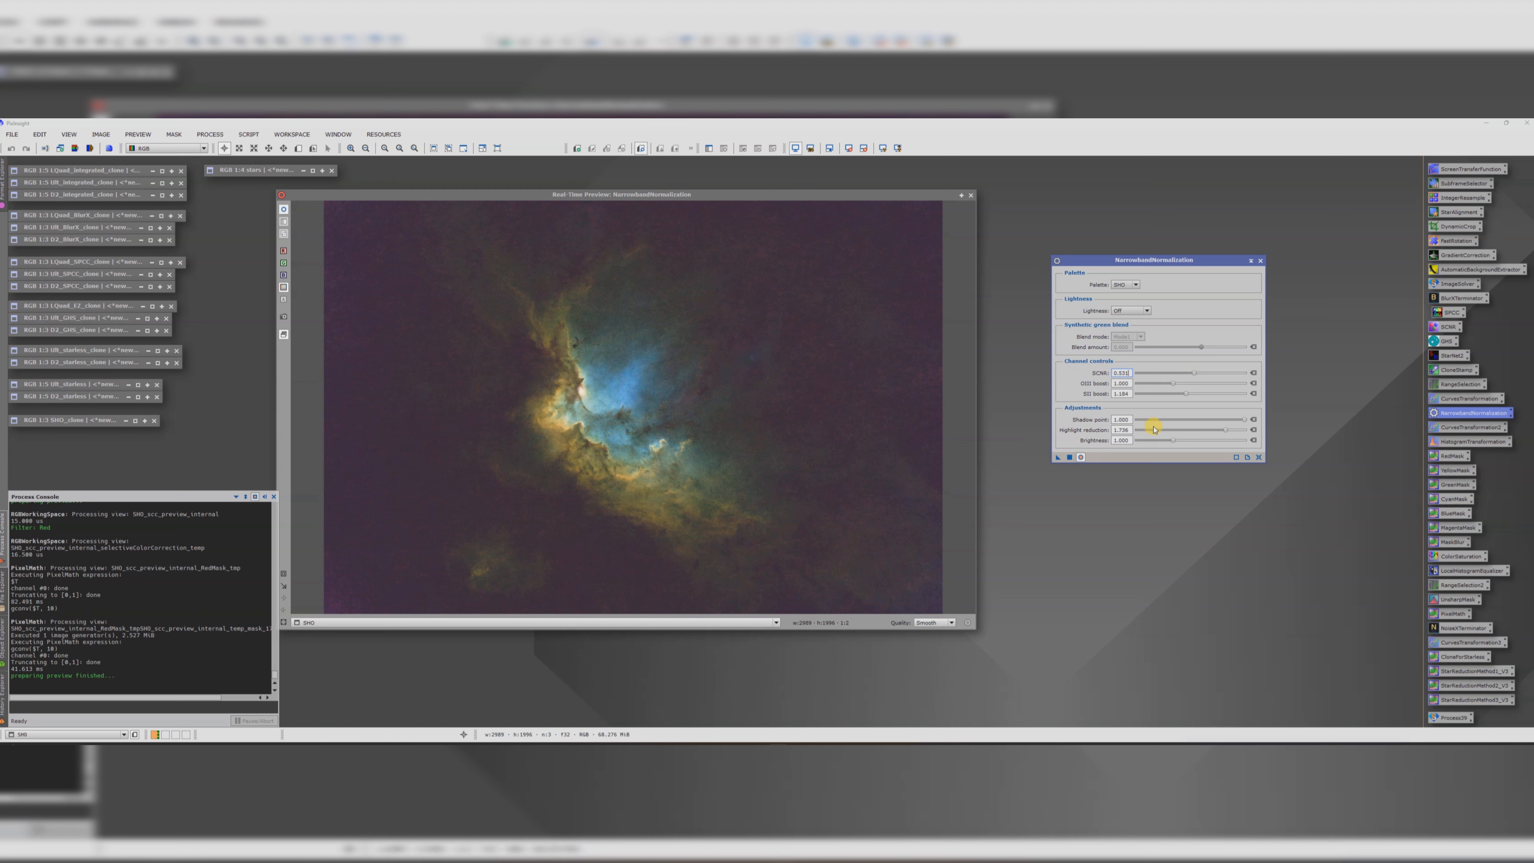
click(1069, 457)
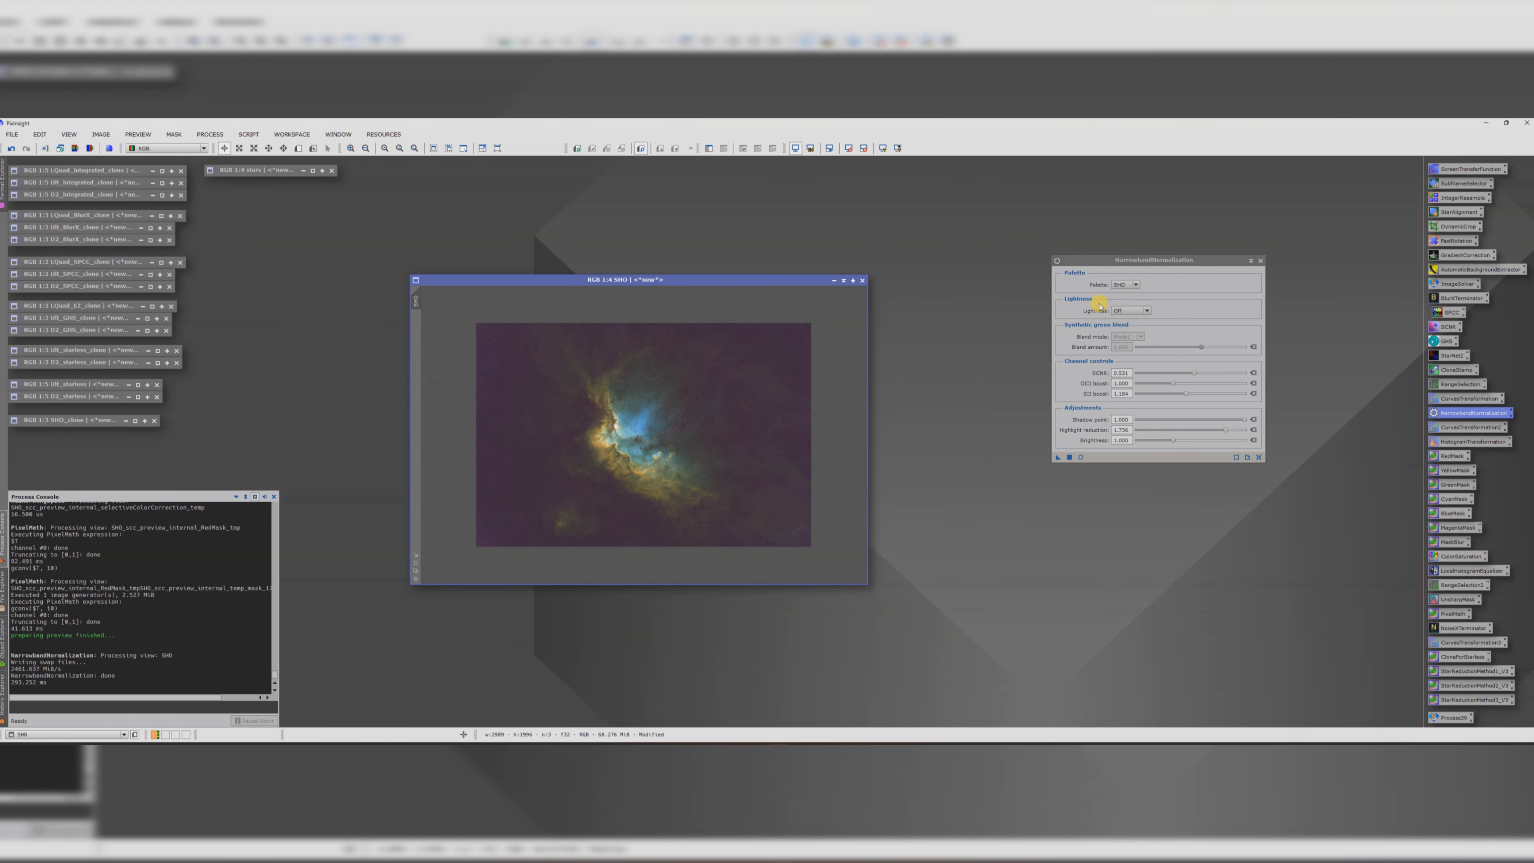
click(1260, 260)
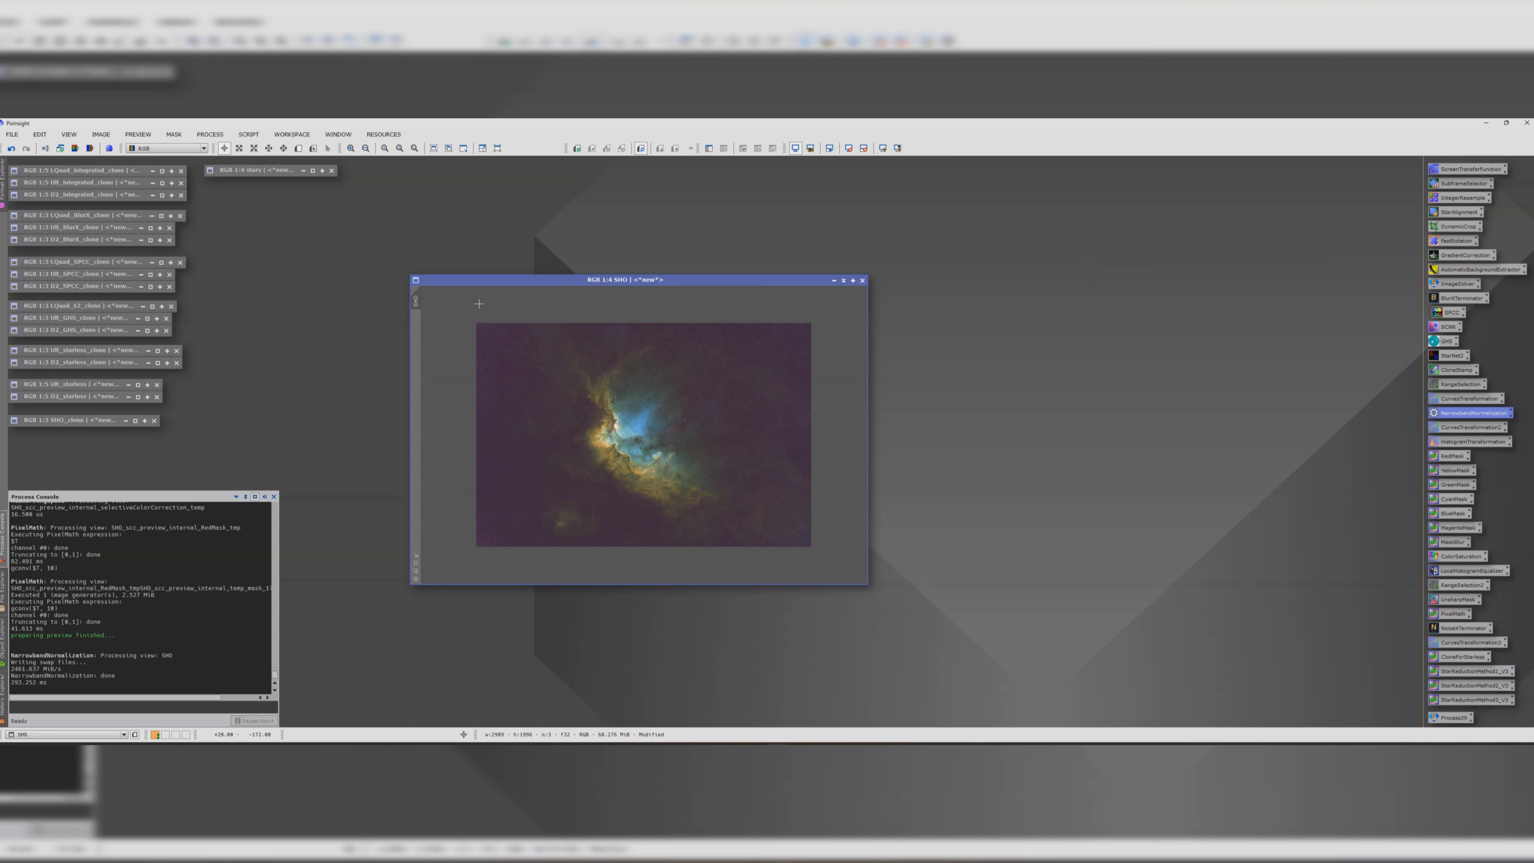
- Duplicate the normalized SHO image, park the minimized clone beneath the first SHO clone, and move the original toward the workspace center
drag(415, 301, 618, 312)
click(1008, 310)
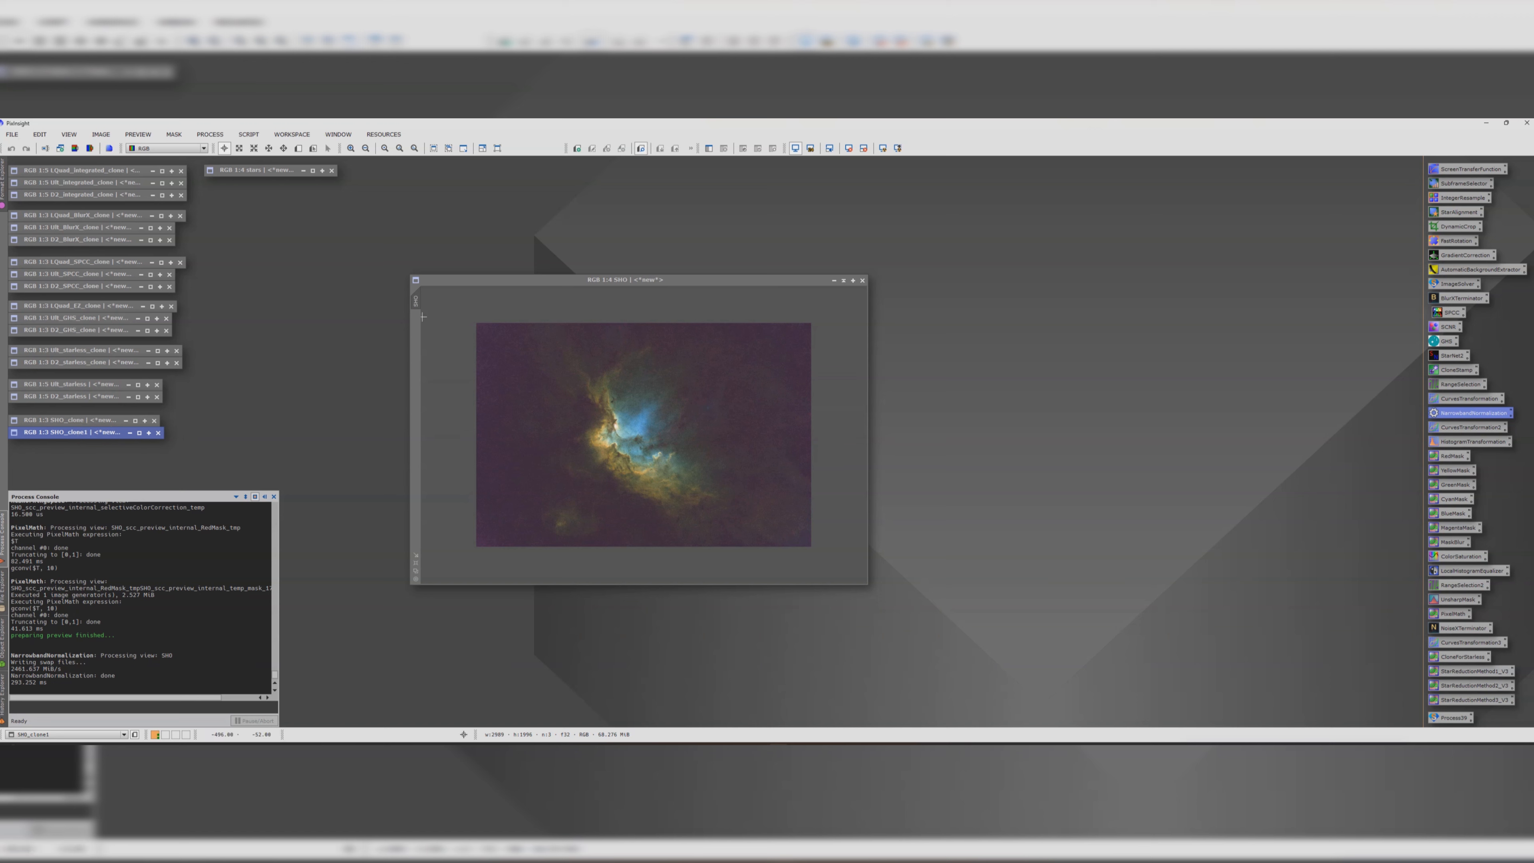
drag(495, 279, 597, 261)
- Open the SelectiveColorCorrection script on the SHO image and position its window in the workspace
click(249, 134)
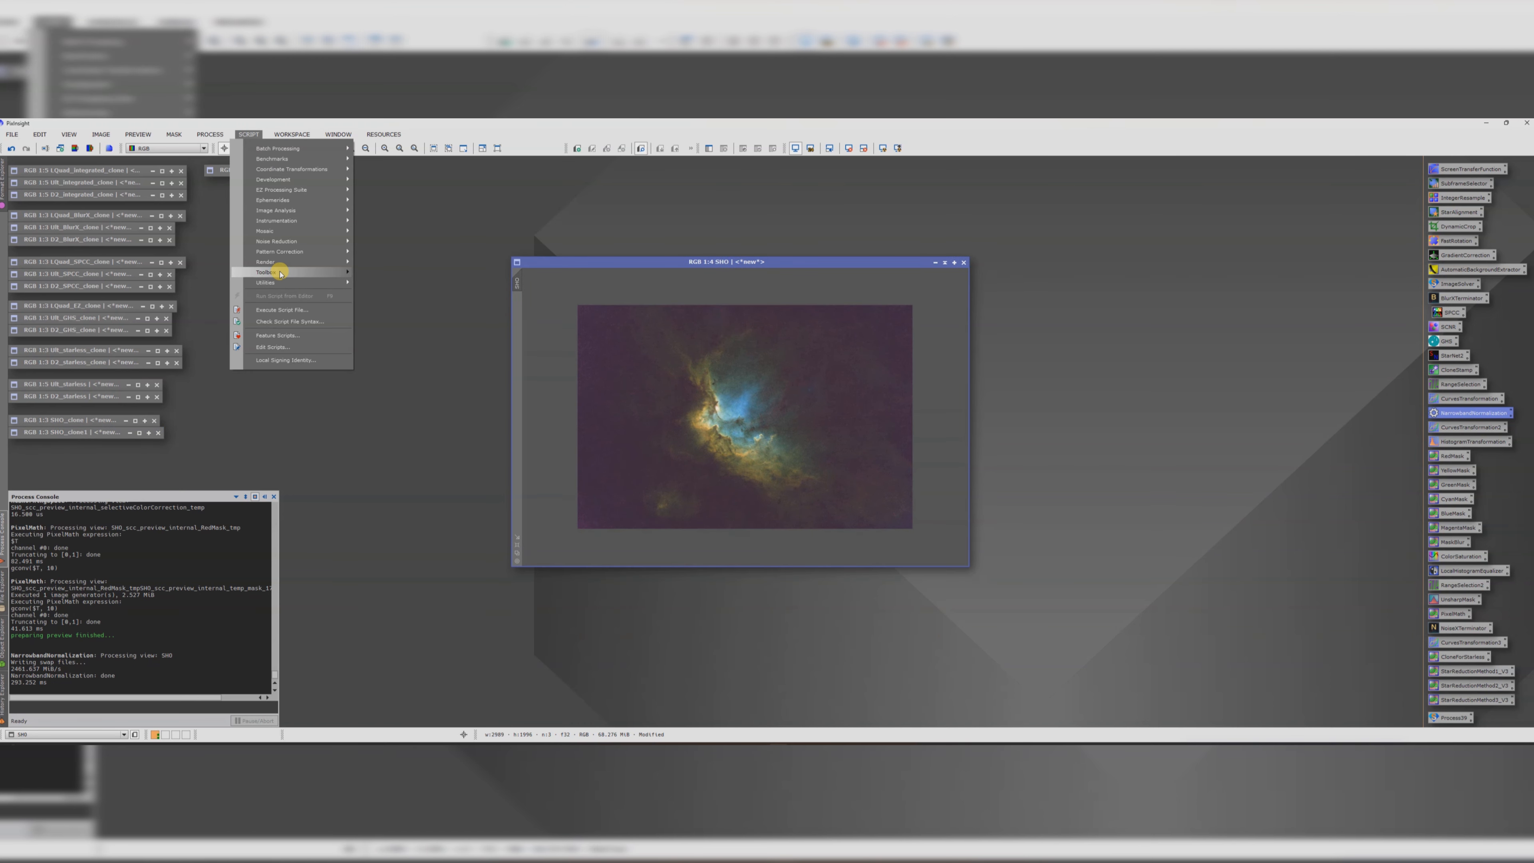
mouse_move(280, 274)
click(404, 448)
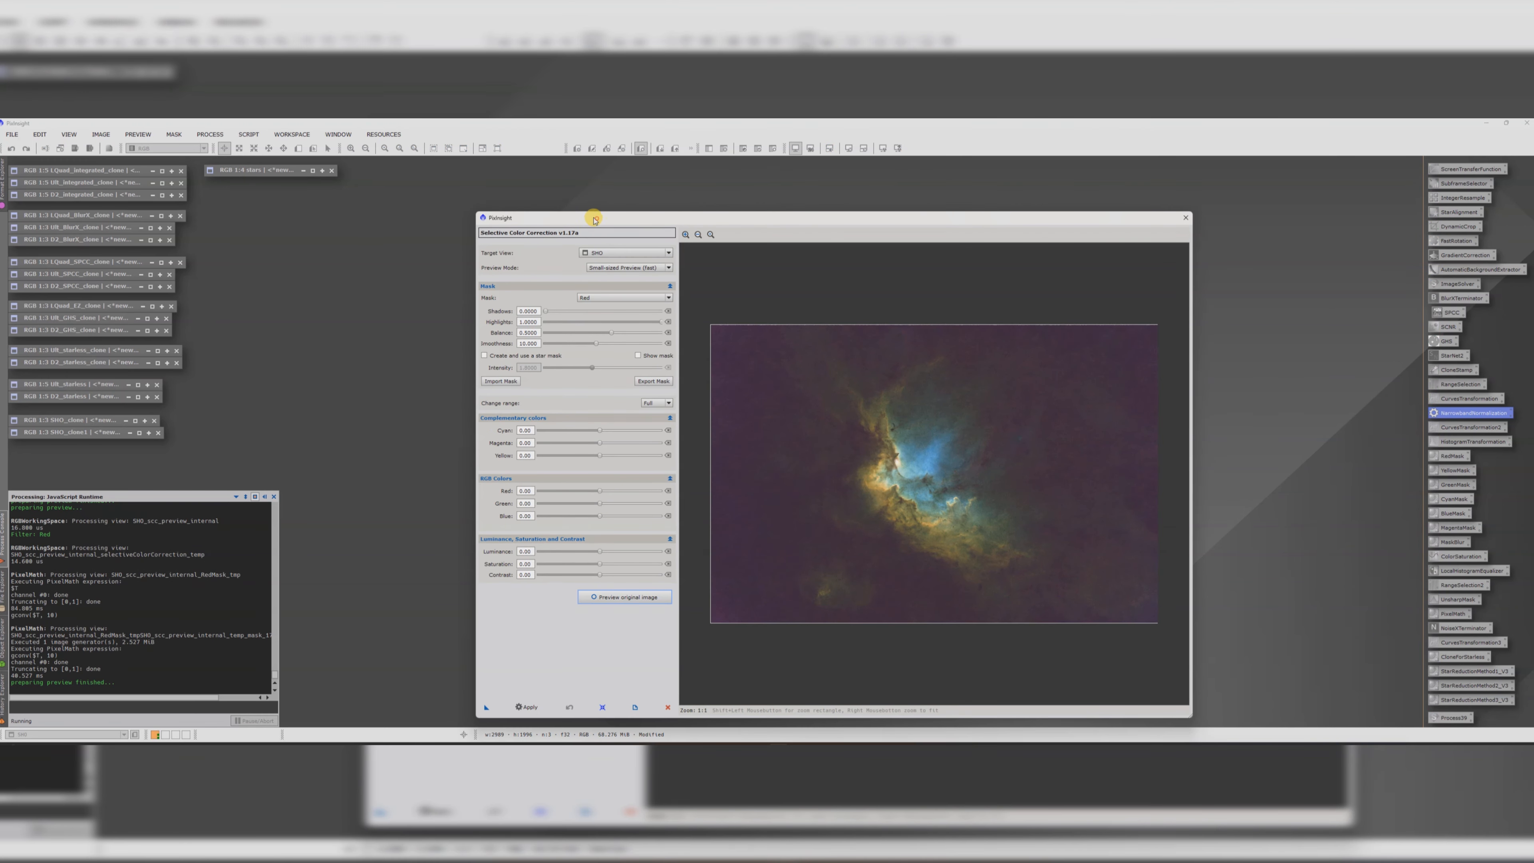
drag(594, 217, 561, 186)
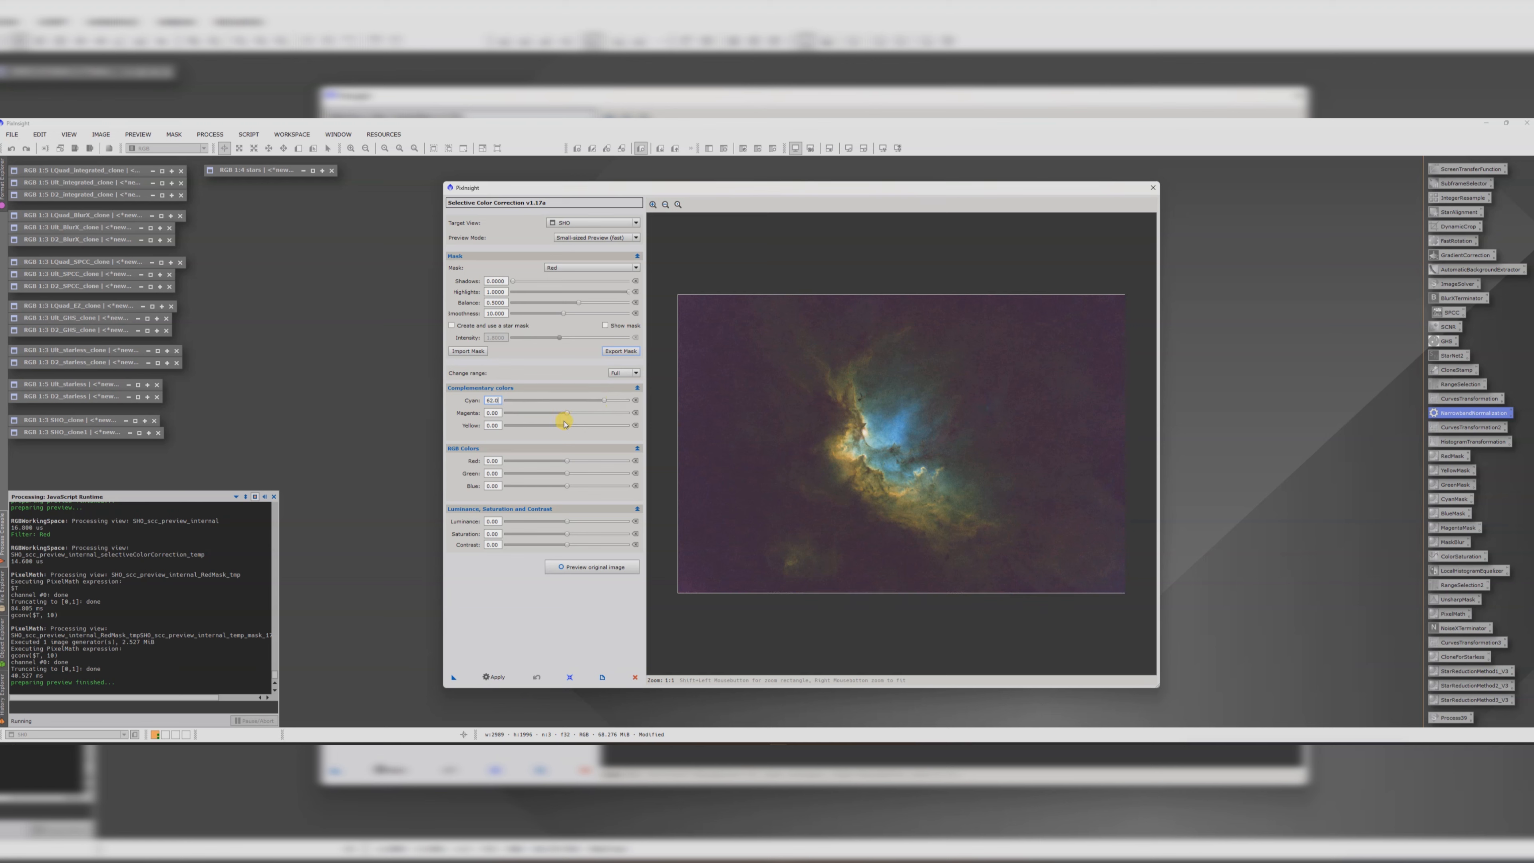
- Try cyan, magenta and yellow shifts with the Red mask, compare them with the original preview, and reset all three values
drag(566, 413, 579, 427)
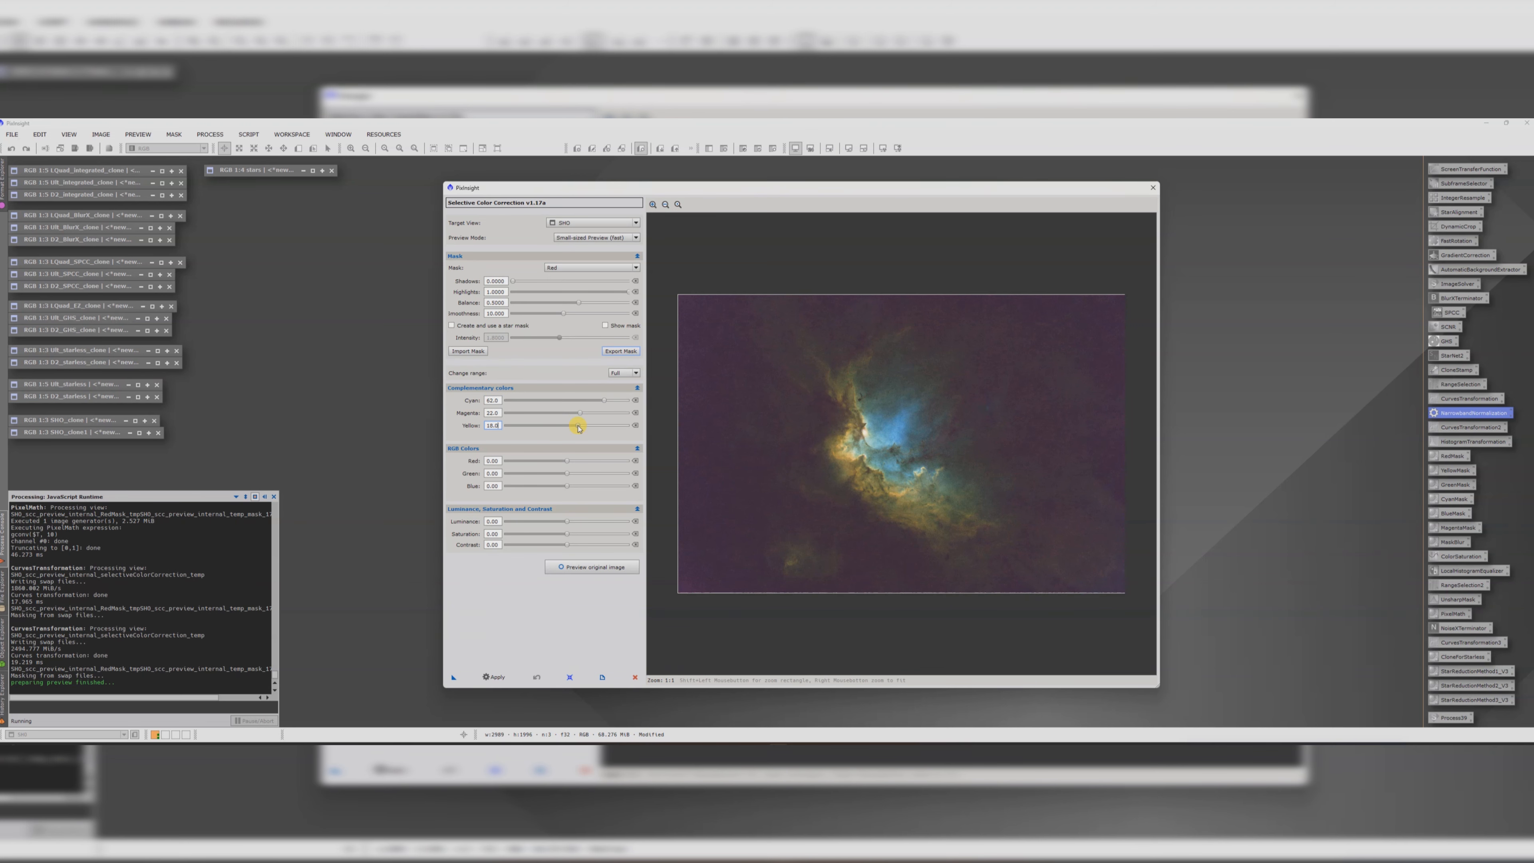
click(593, 568)
click(594, 568)
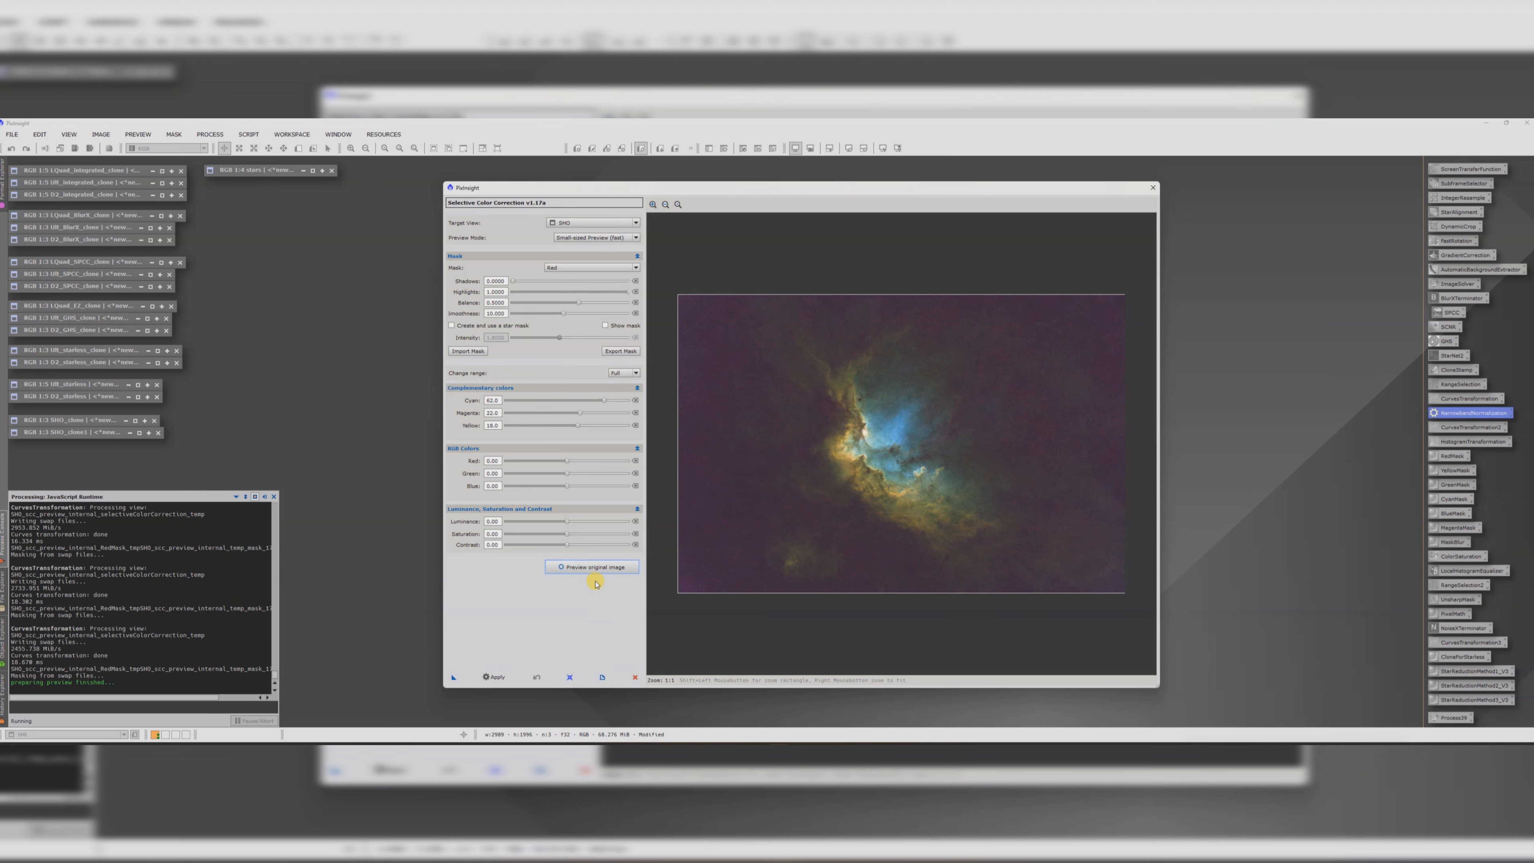
drag(602, 398, 546, 403)
click(601, 572)
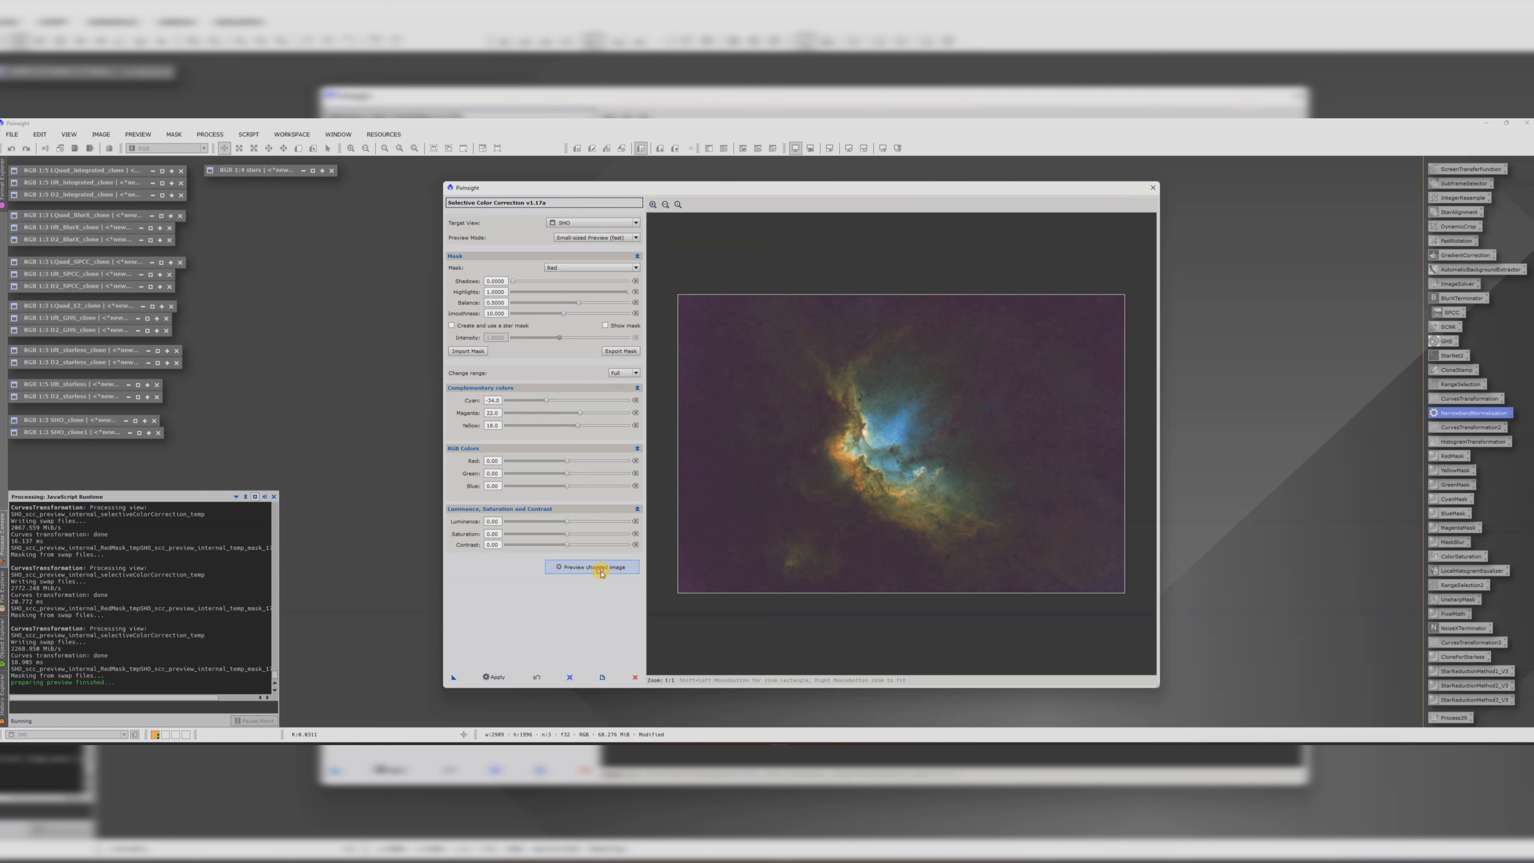
click(601, 572)
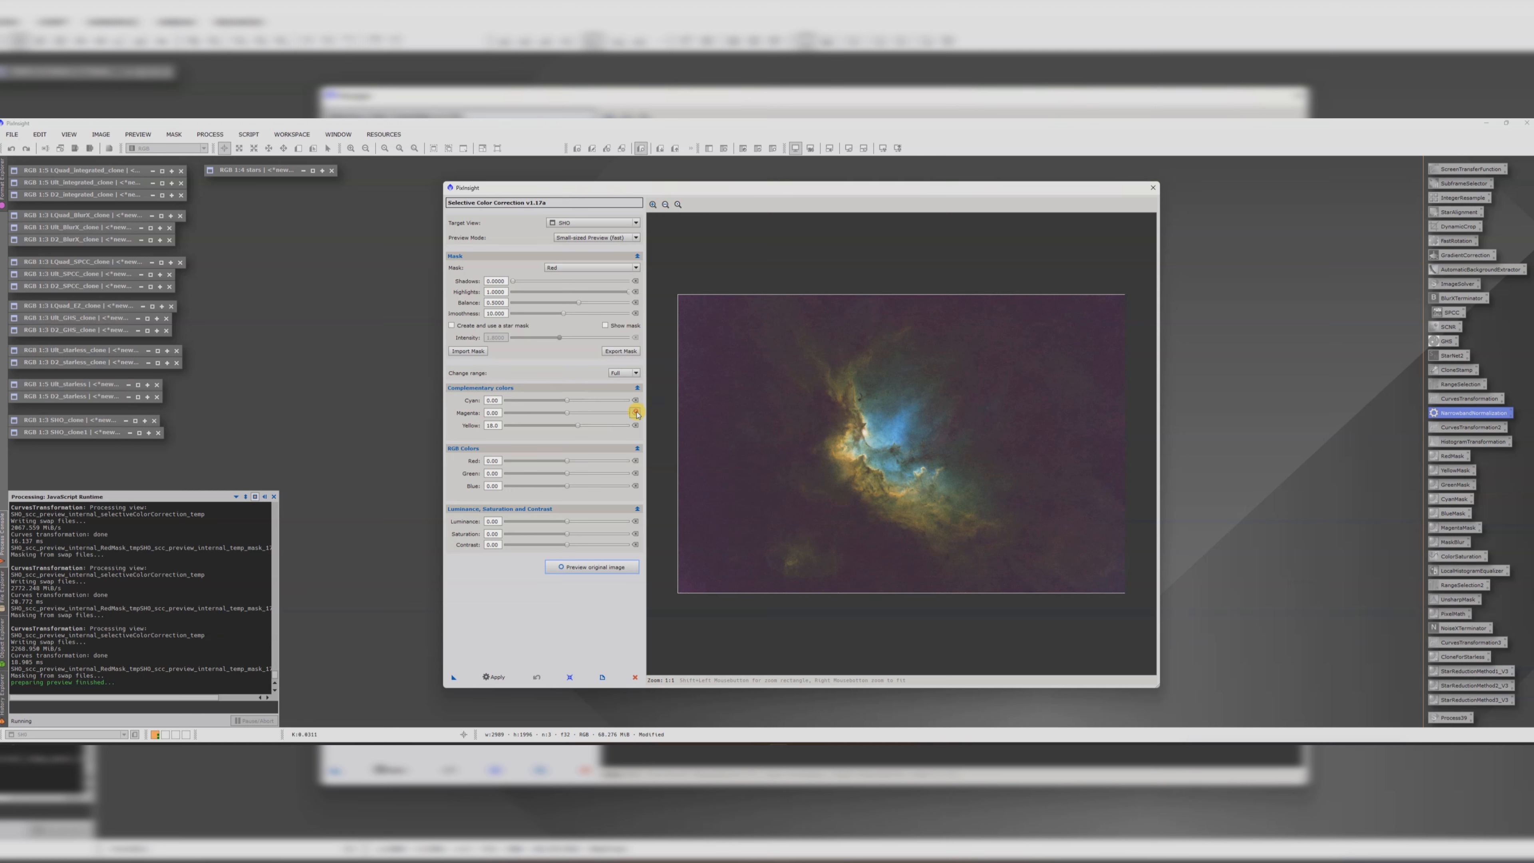
click(635, 427)
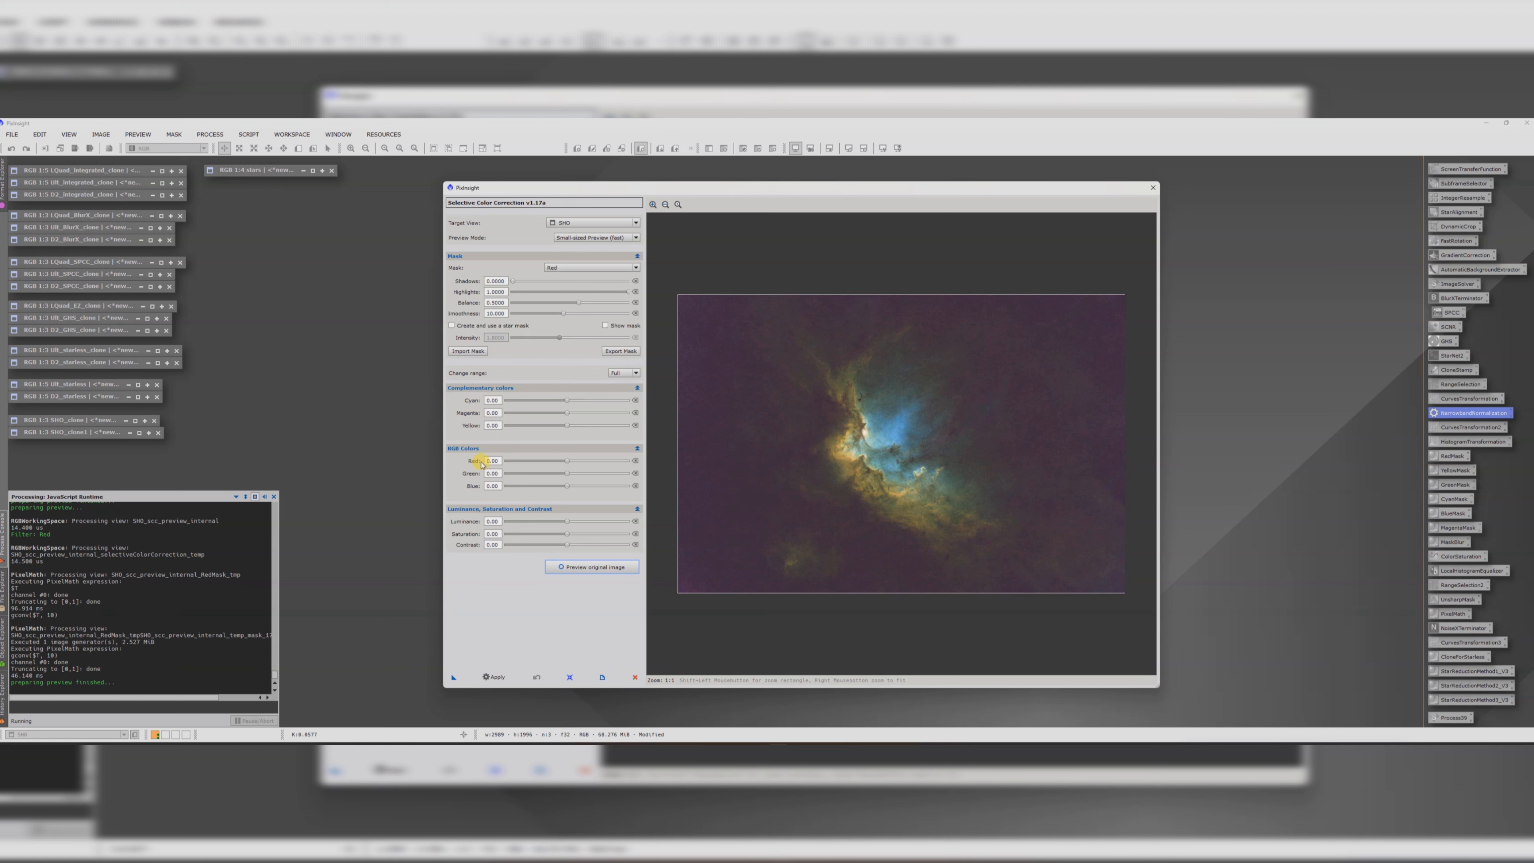
- Try shifting yellow tones toward orange through cyan, red and green with the Yellow mask, and switch to the Shadows mask
click(556, 267)
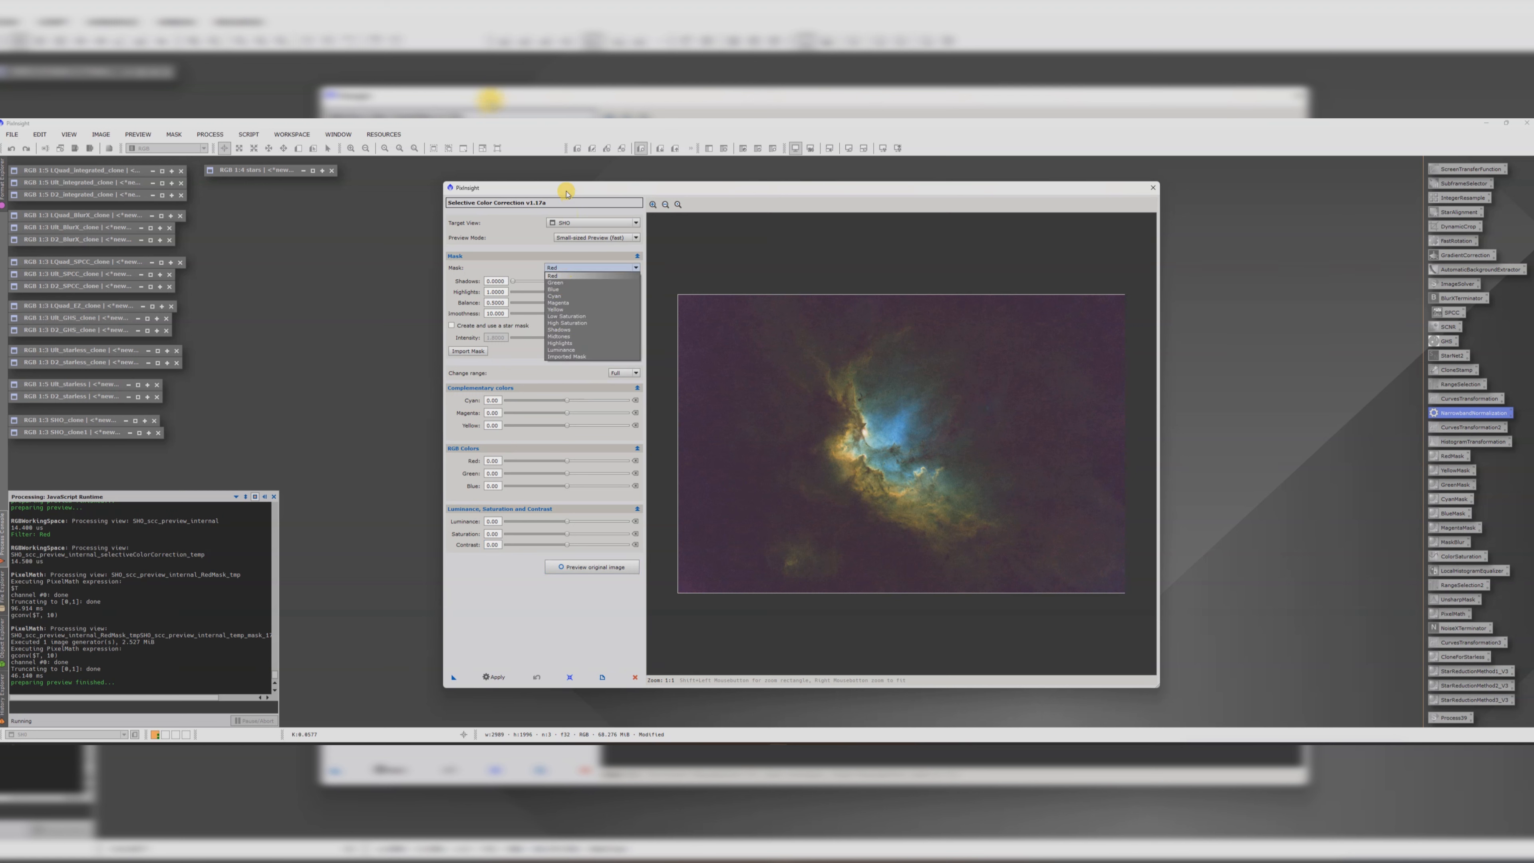
click(566, 268)
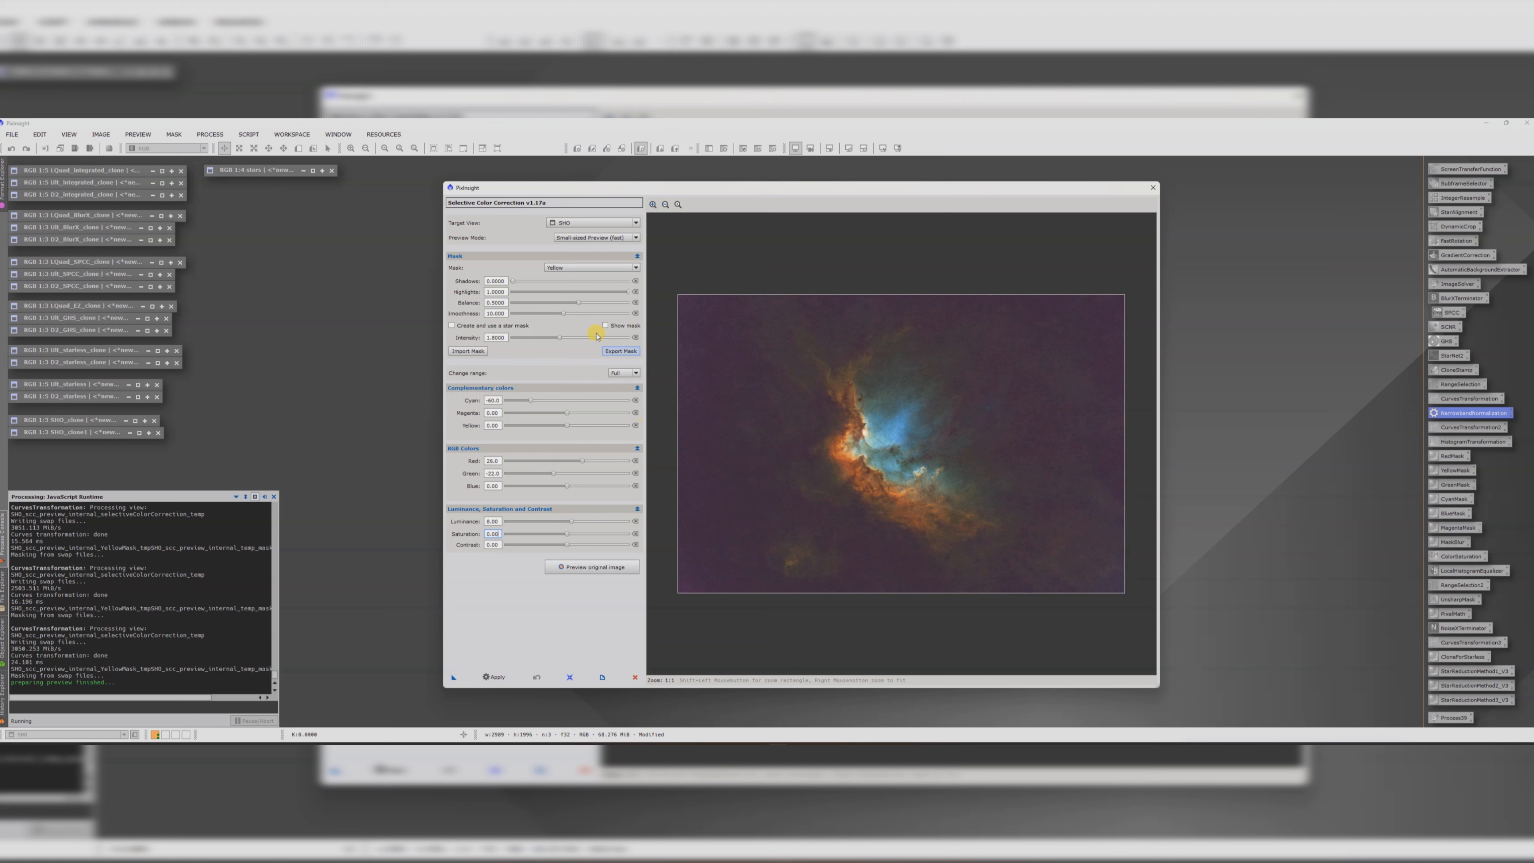
click(559, 267)
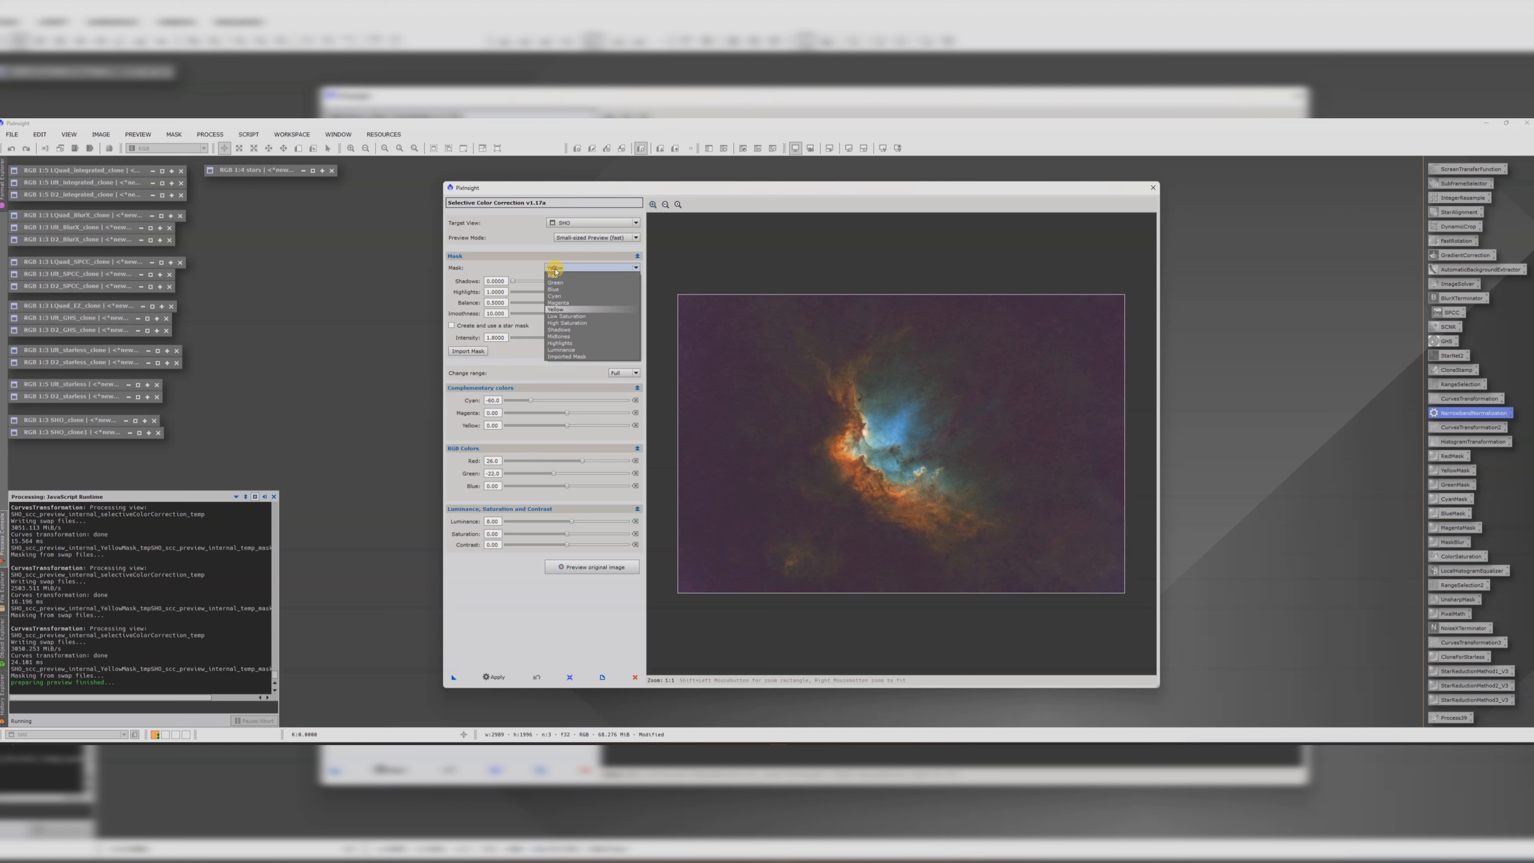
click(569, 330)
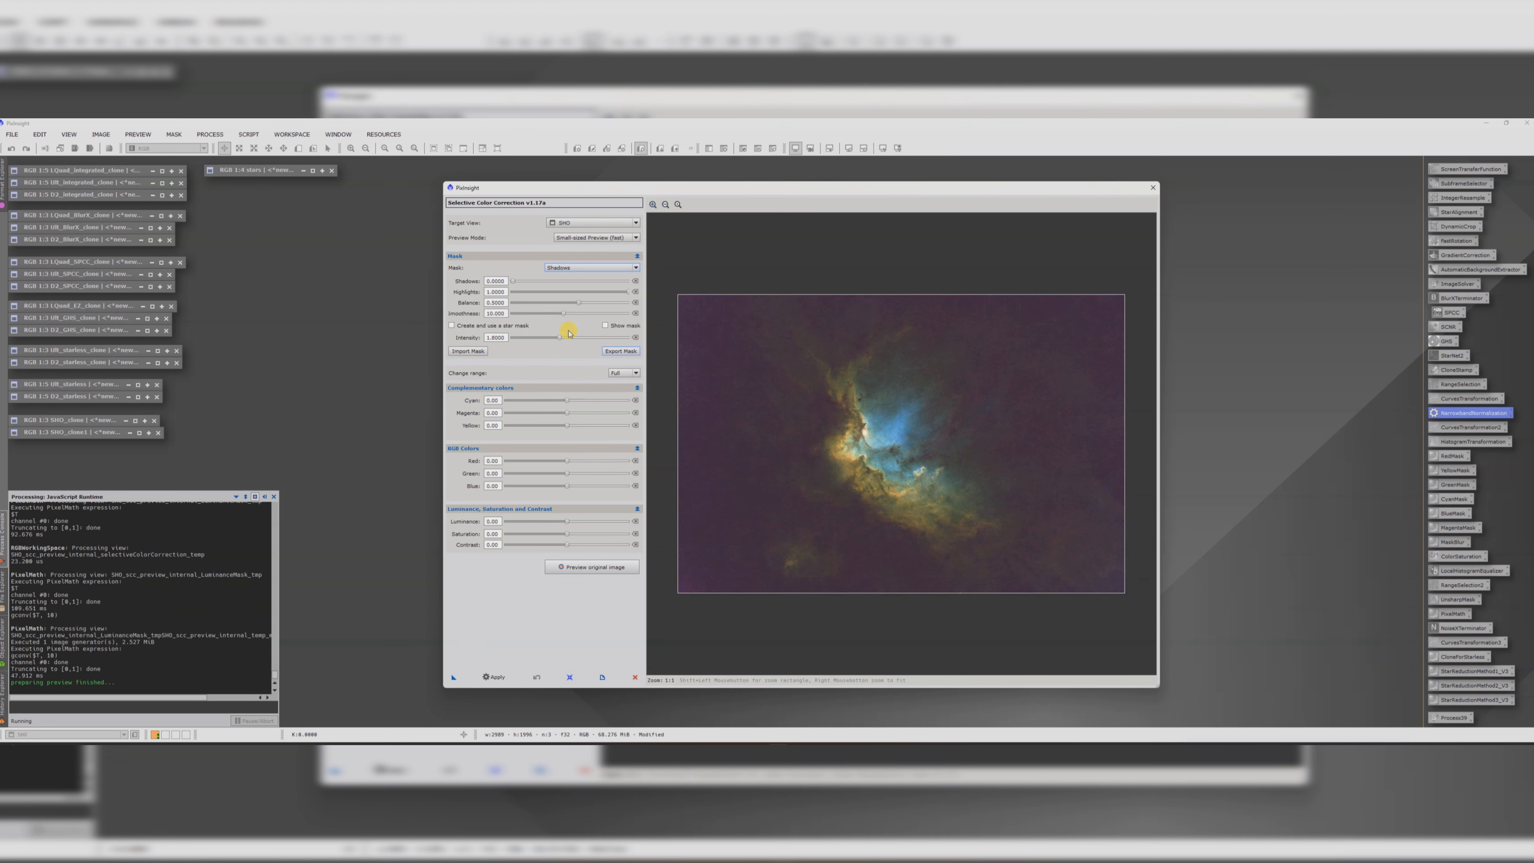
- Apply a Yellow mask correction with cyan -32, yellow -24, red 54 and saturation 28, and move the dialog to check the SHO image
click(561, 267)
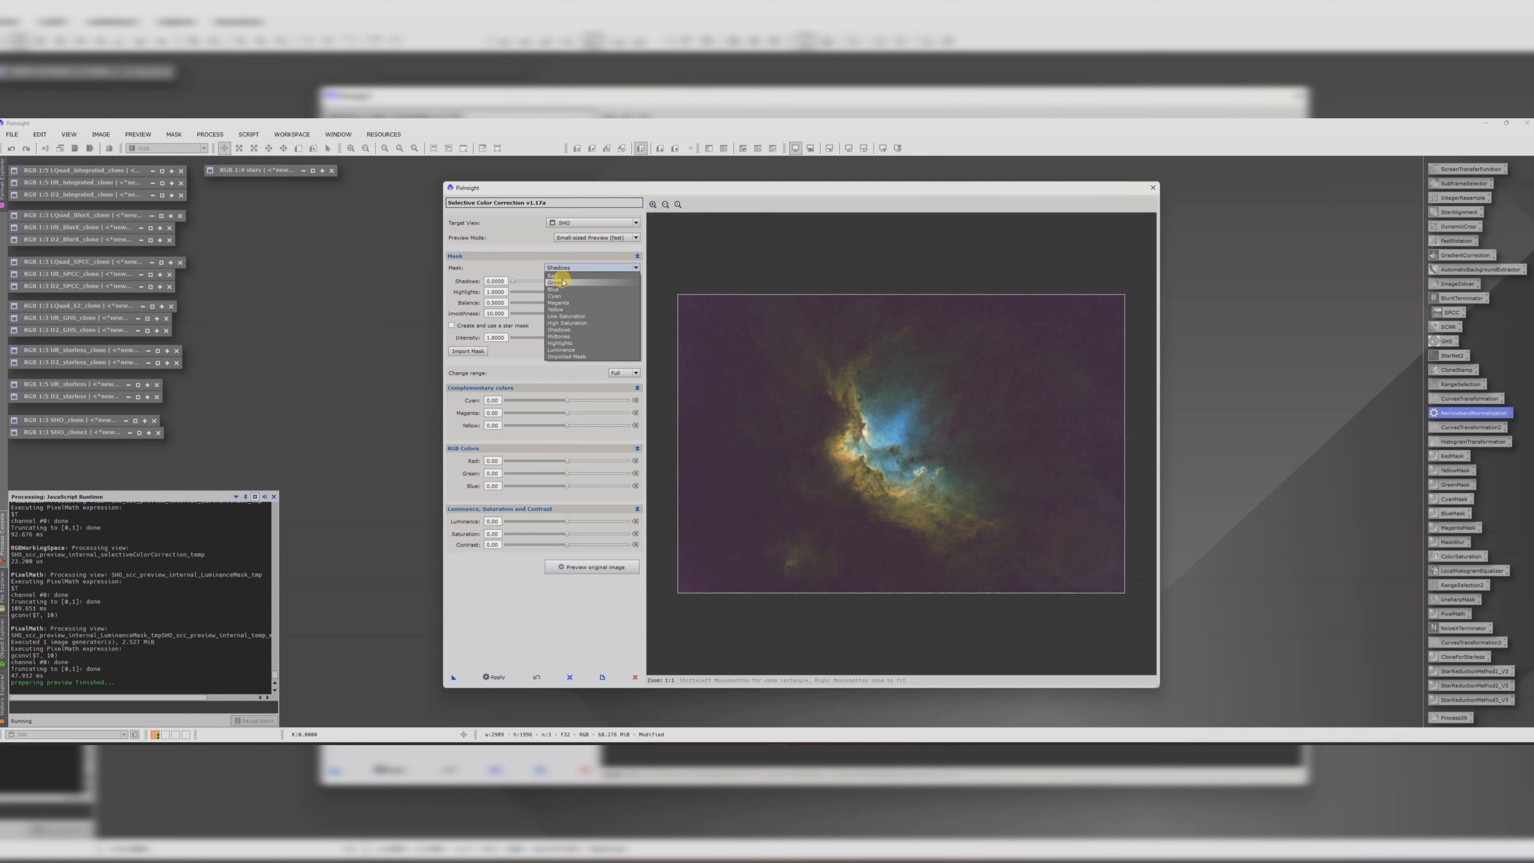
click(559, 309)
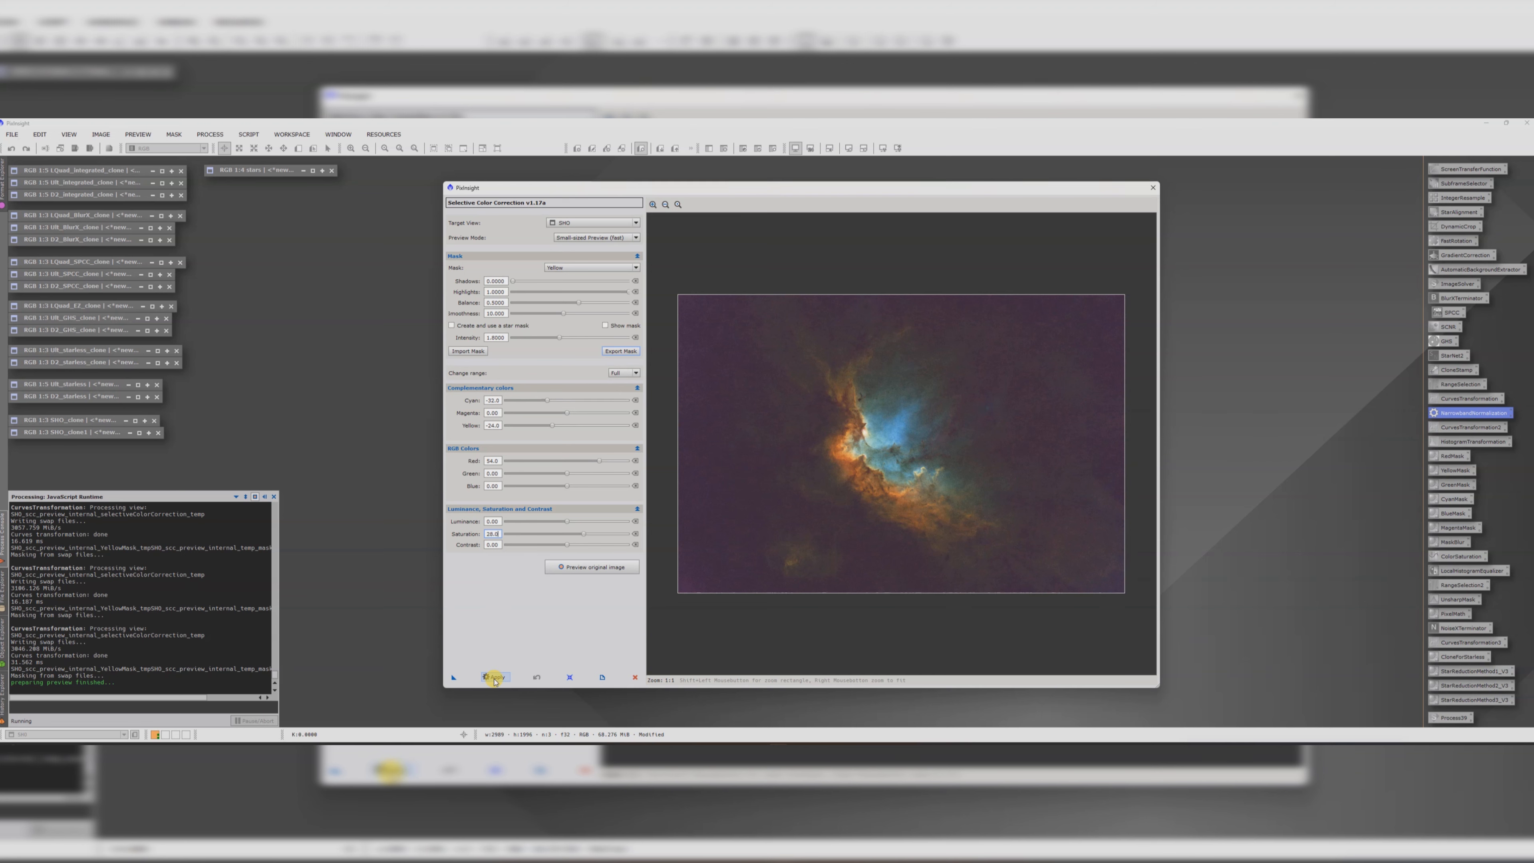
click(496, 678)
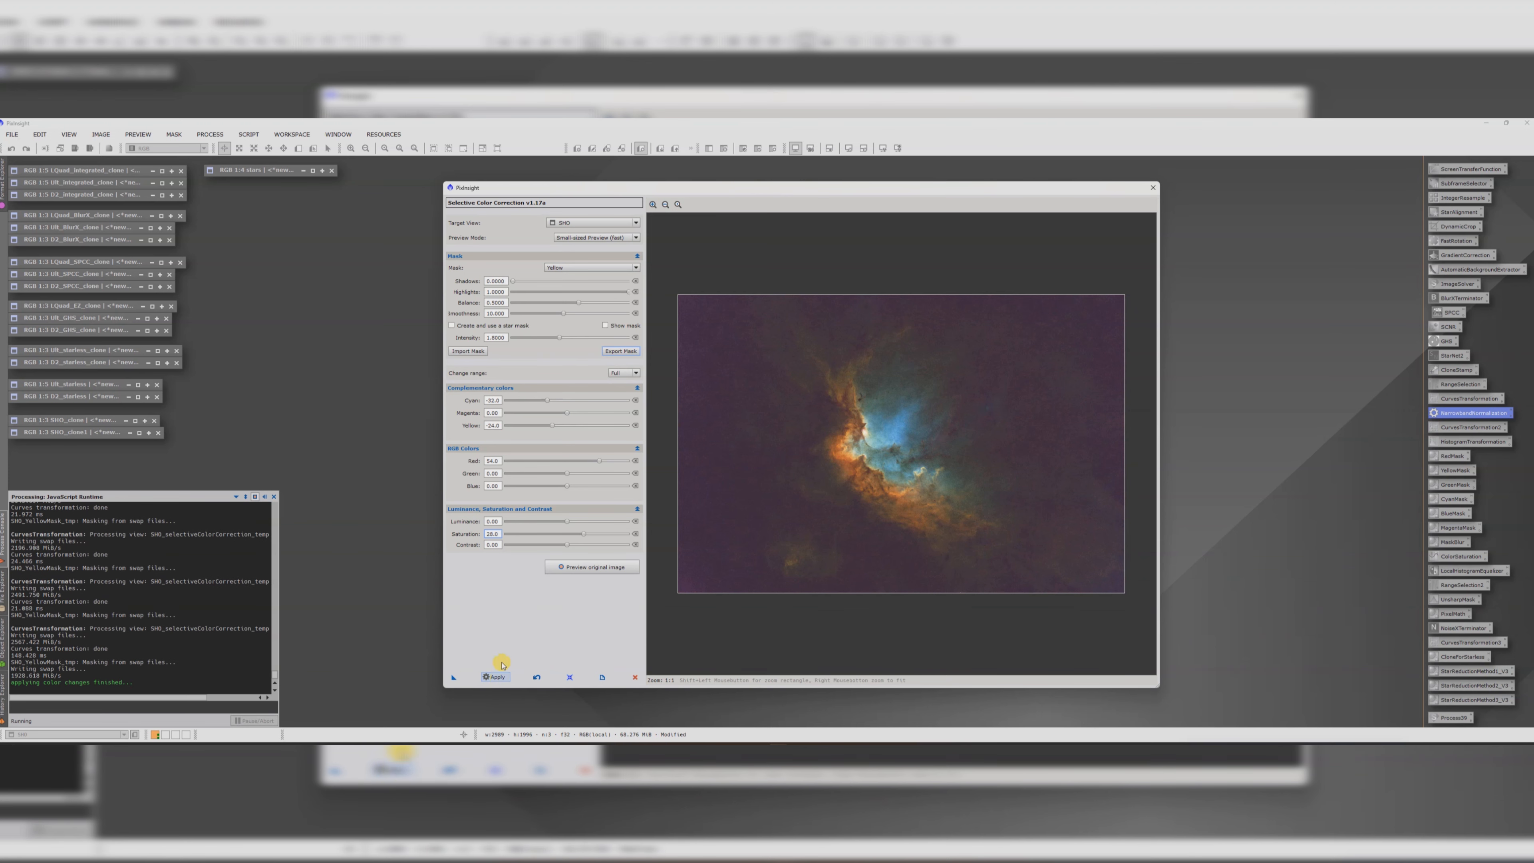
drag(579, 184, 938, 490)
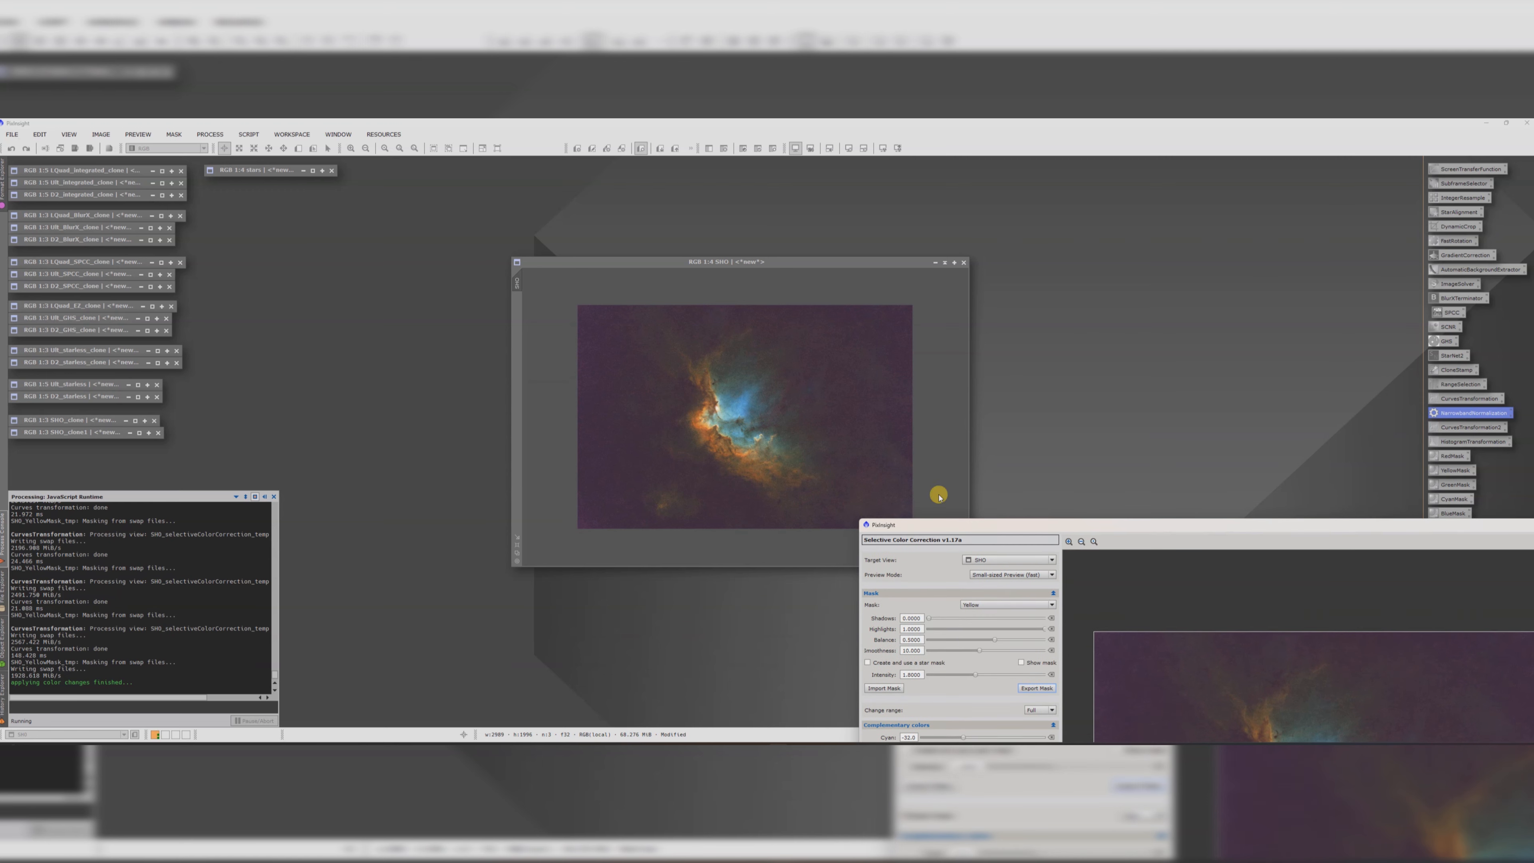
drag(1085, 526, 627, 215)
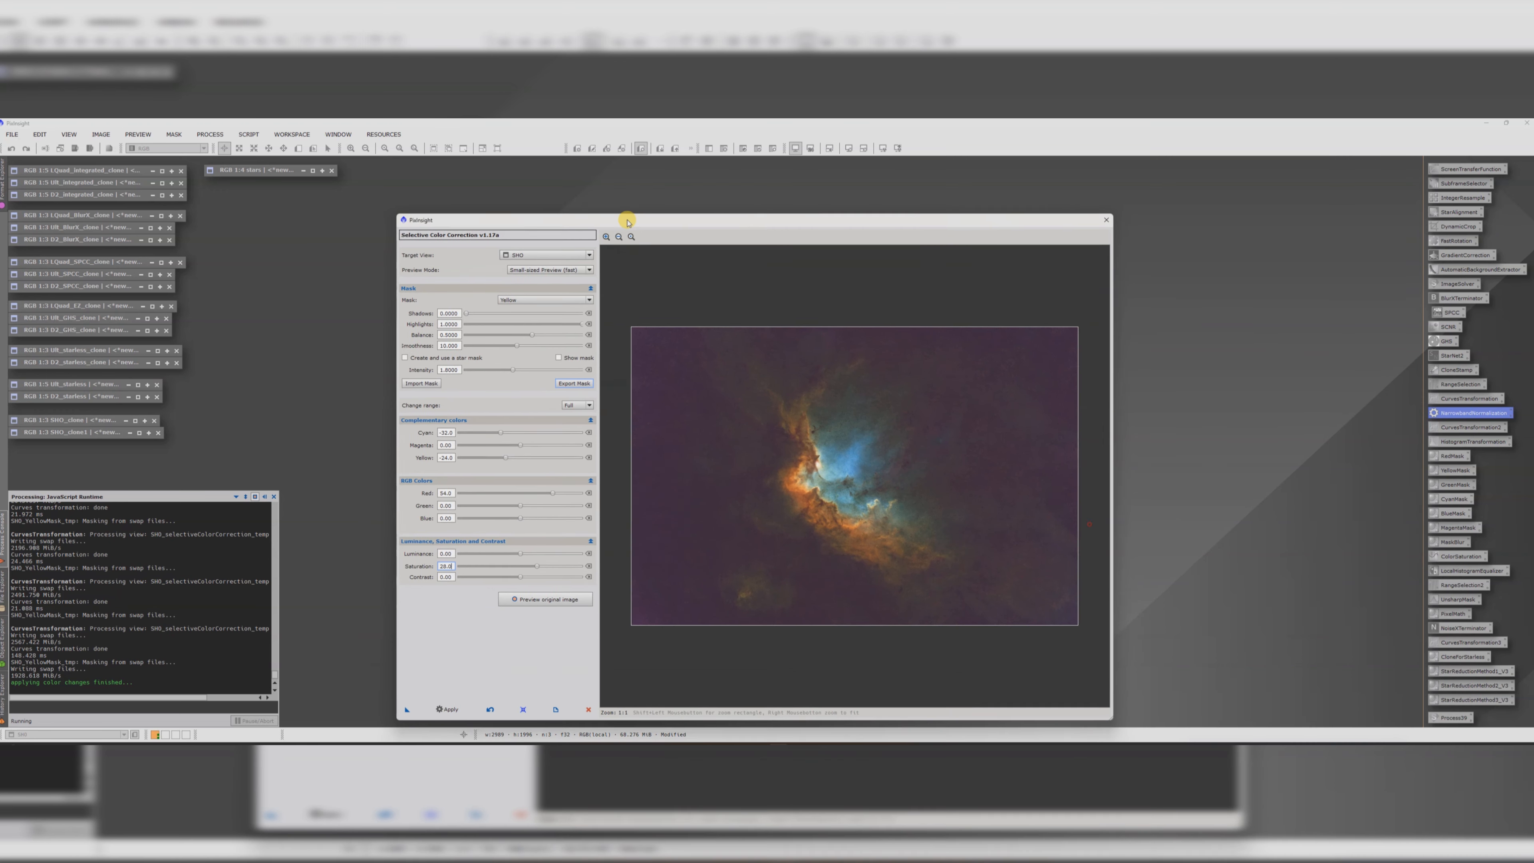
- Apply a slight luminance increase and contrast reduction with the Shadows mask, and move the correction dialog lower over the SHO image
click(534, 295)
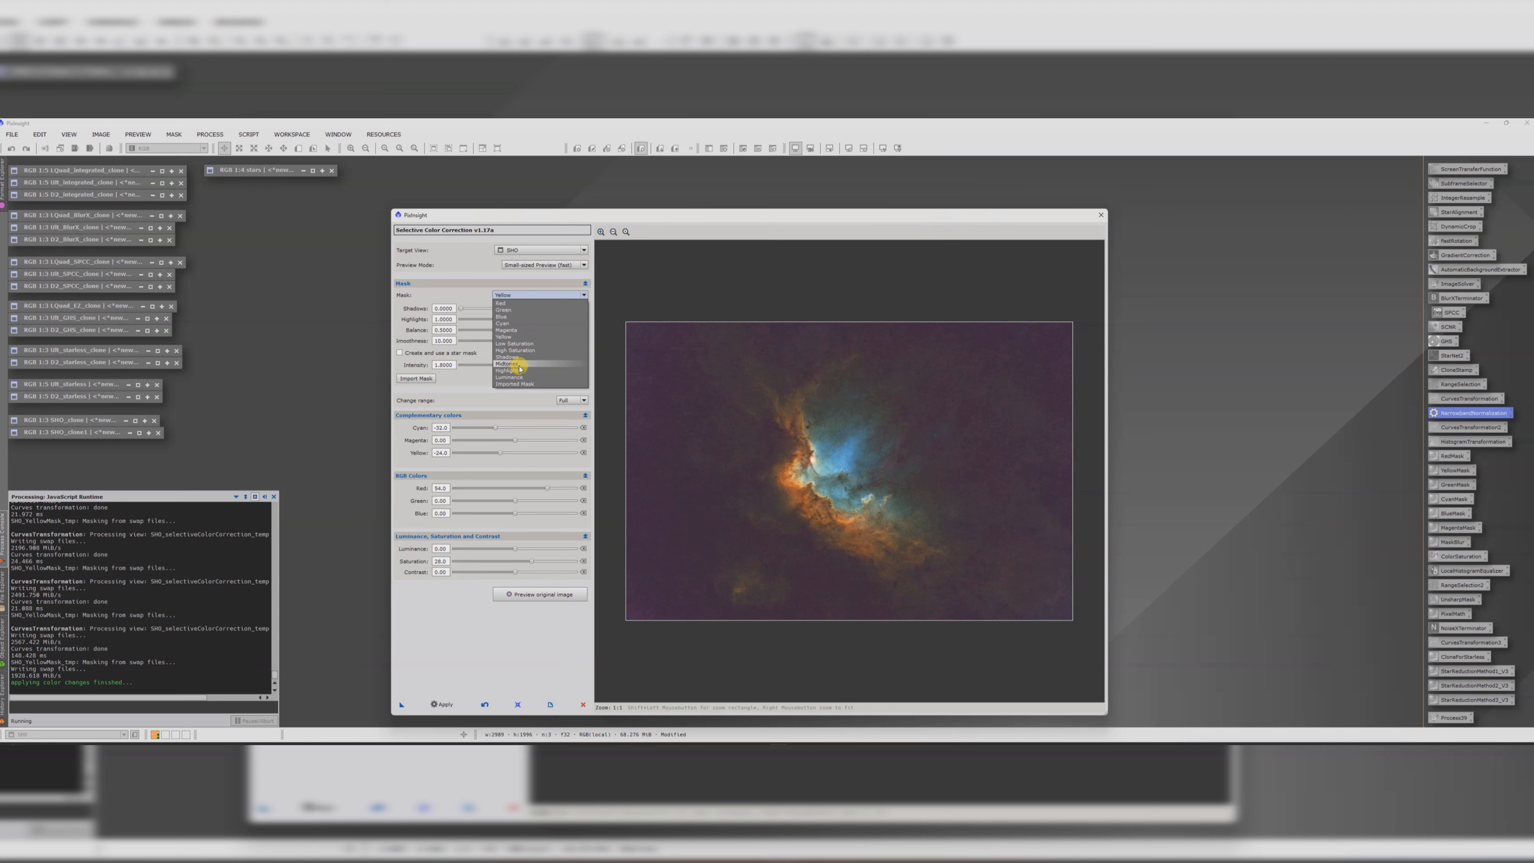
click(507, 357)
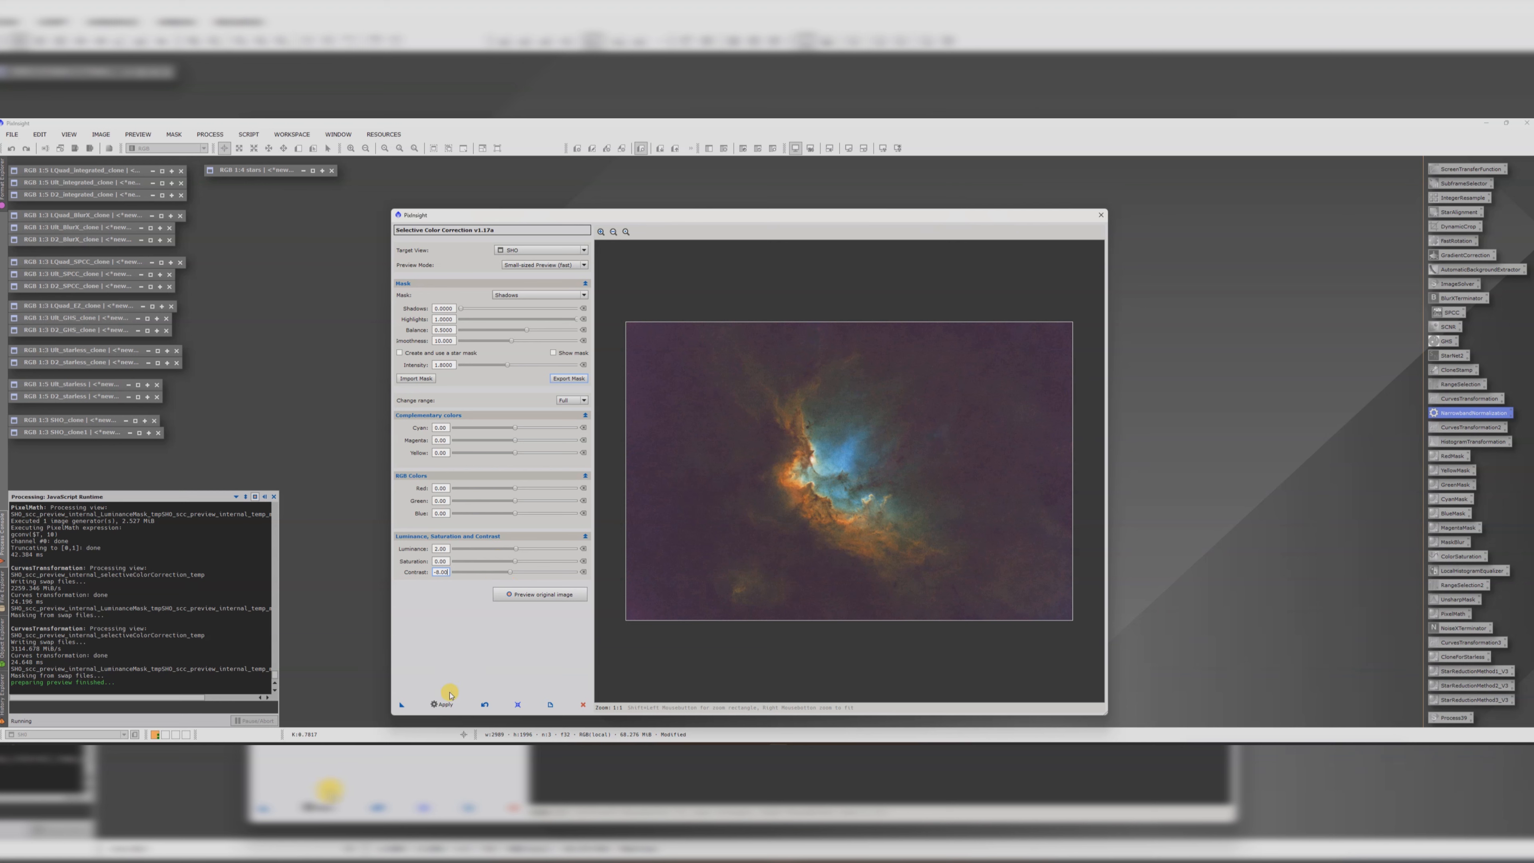
click(445, 703)
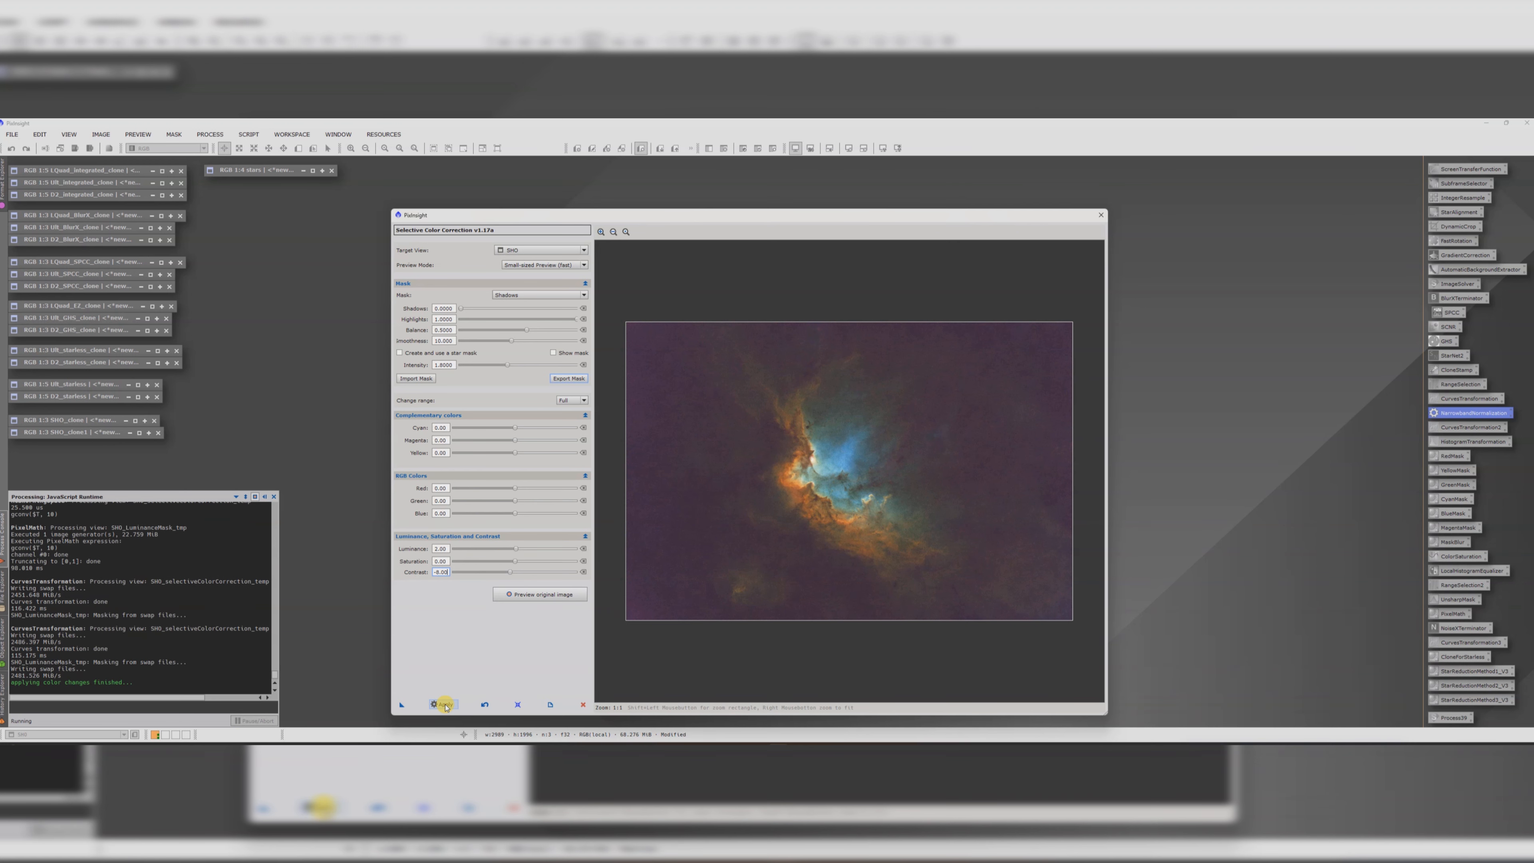
click(501, 295)
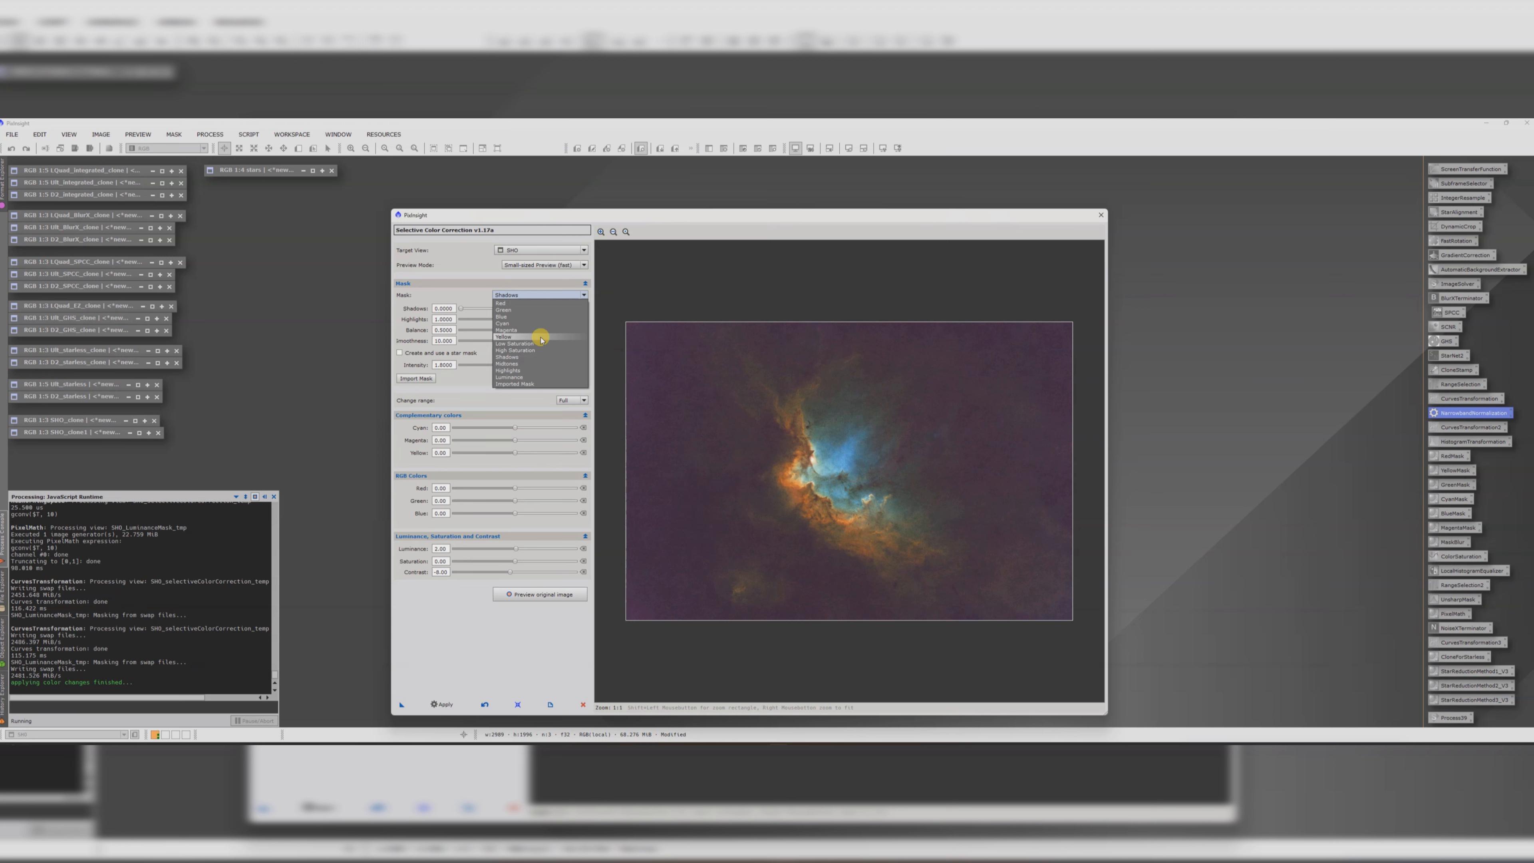
click(484, 201)
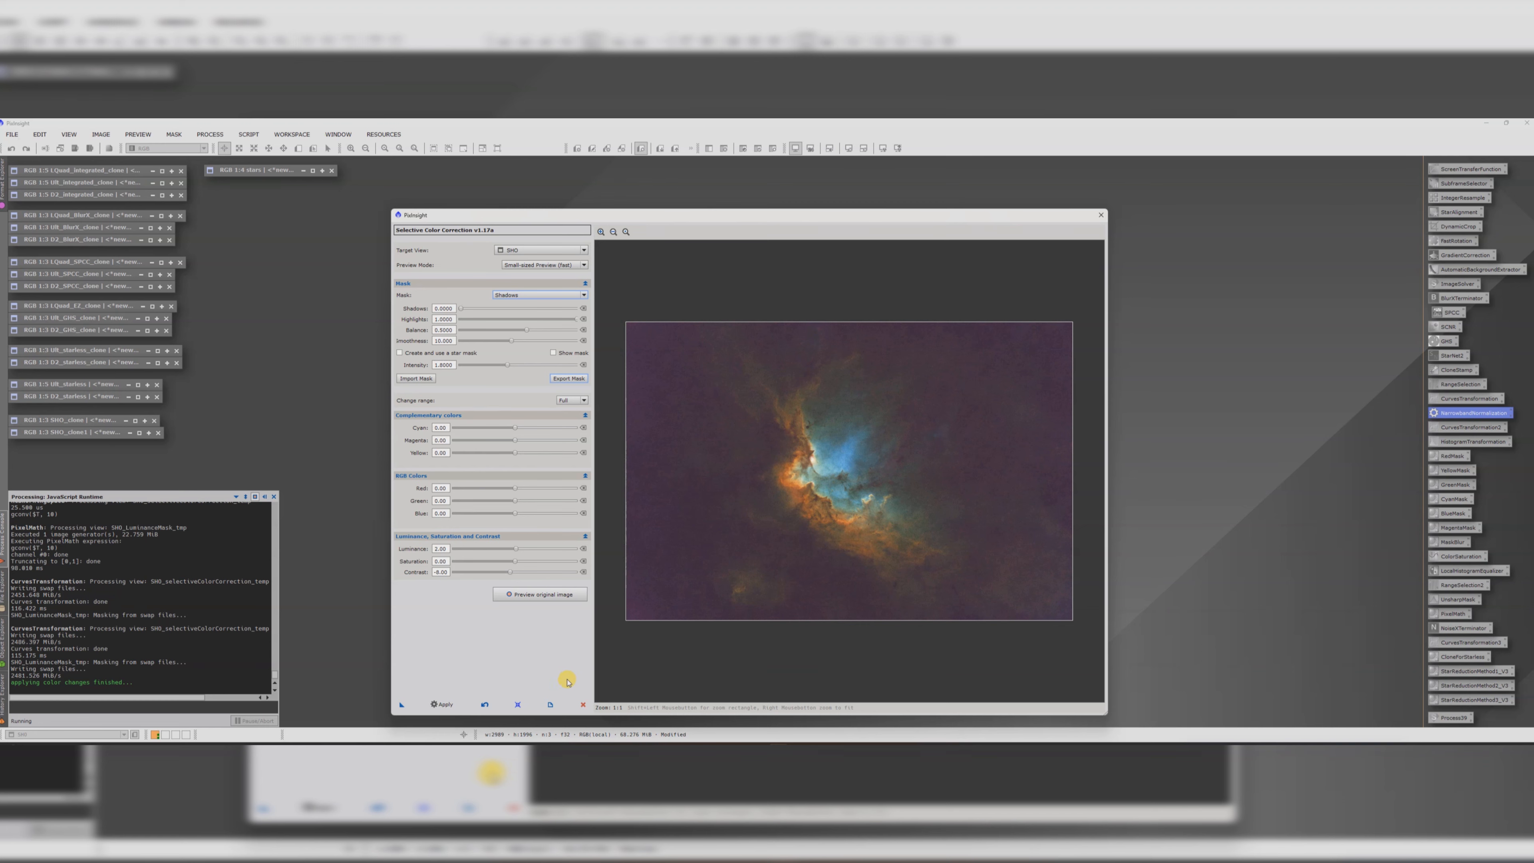
drag(545, 215, 559, 275)
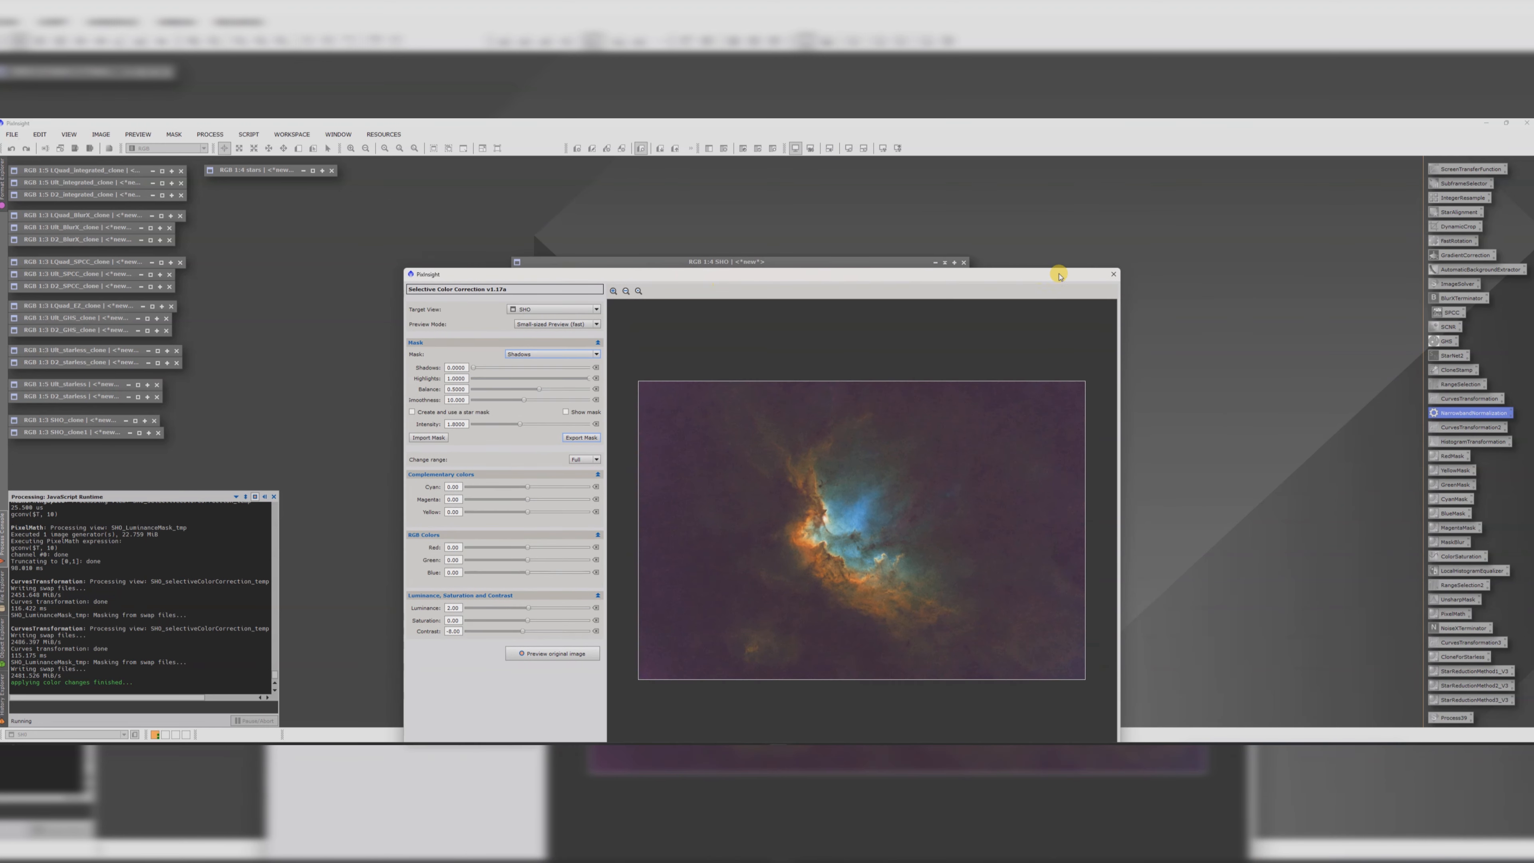
- Close the selective color correction dialog, then enlarge and reposition the SHO image window for a closer view
click(1113, 276)
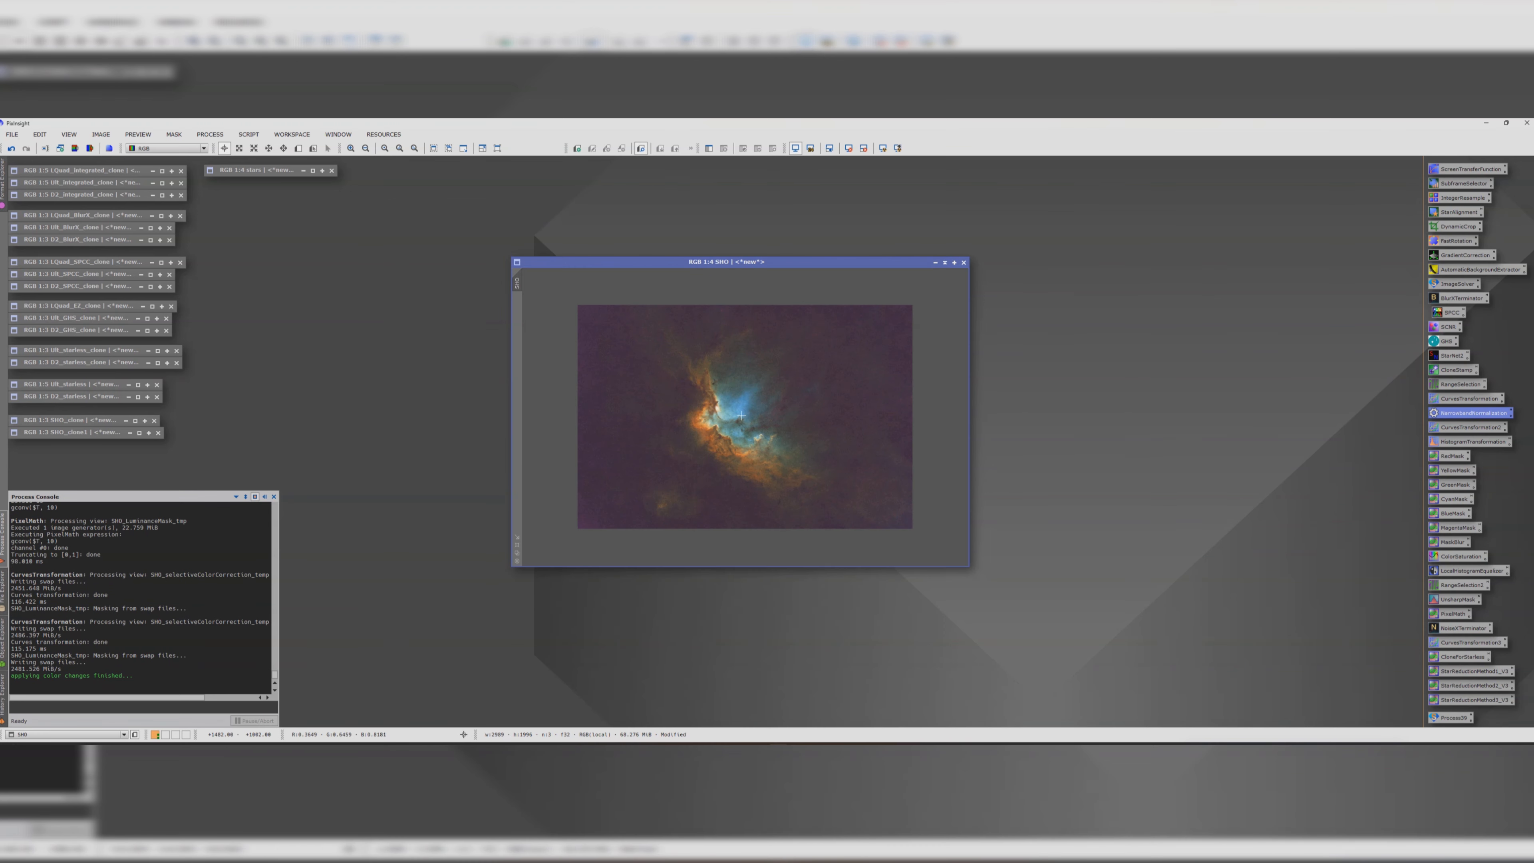
drag(961, 556, 1178, 667)
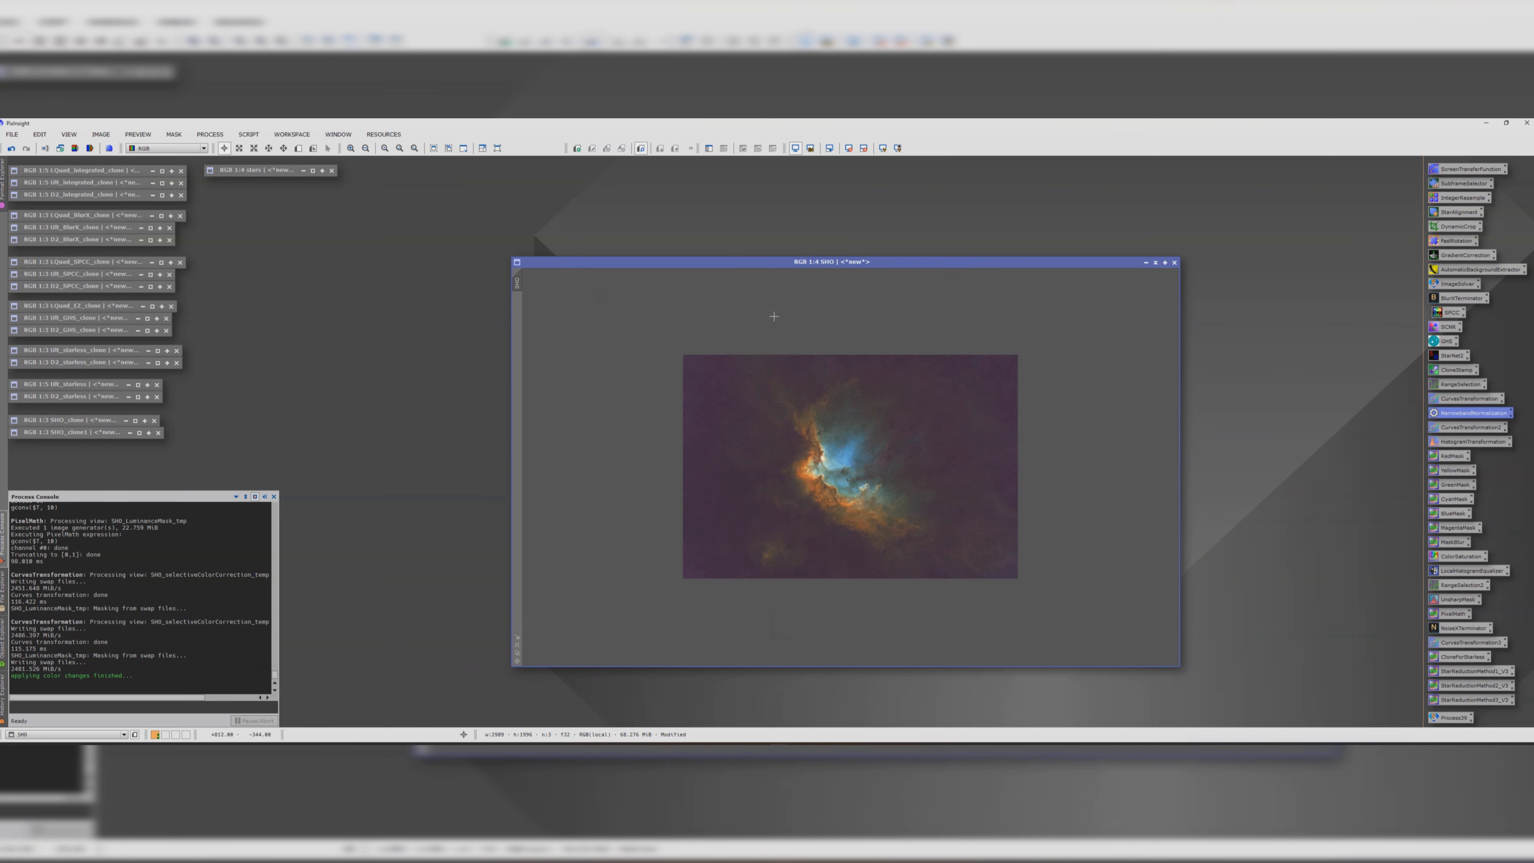
drag(721, 258, 593, 166)
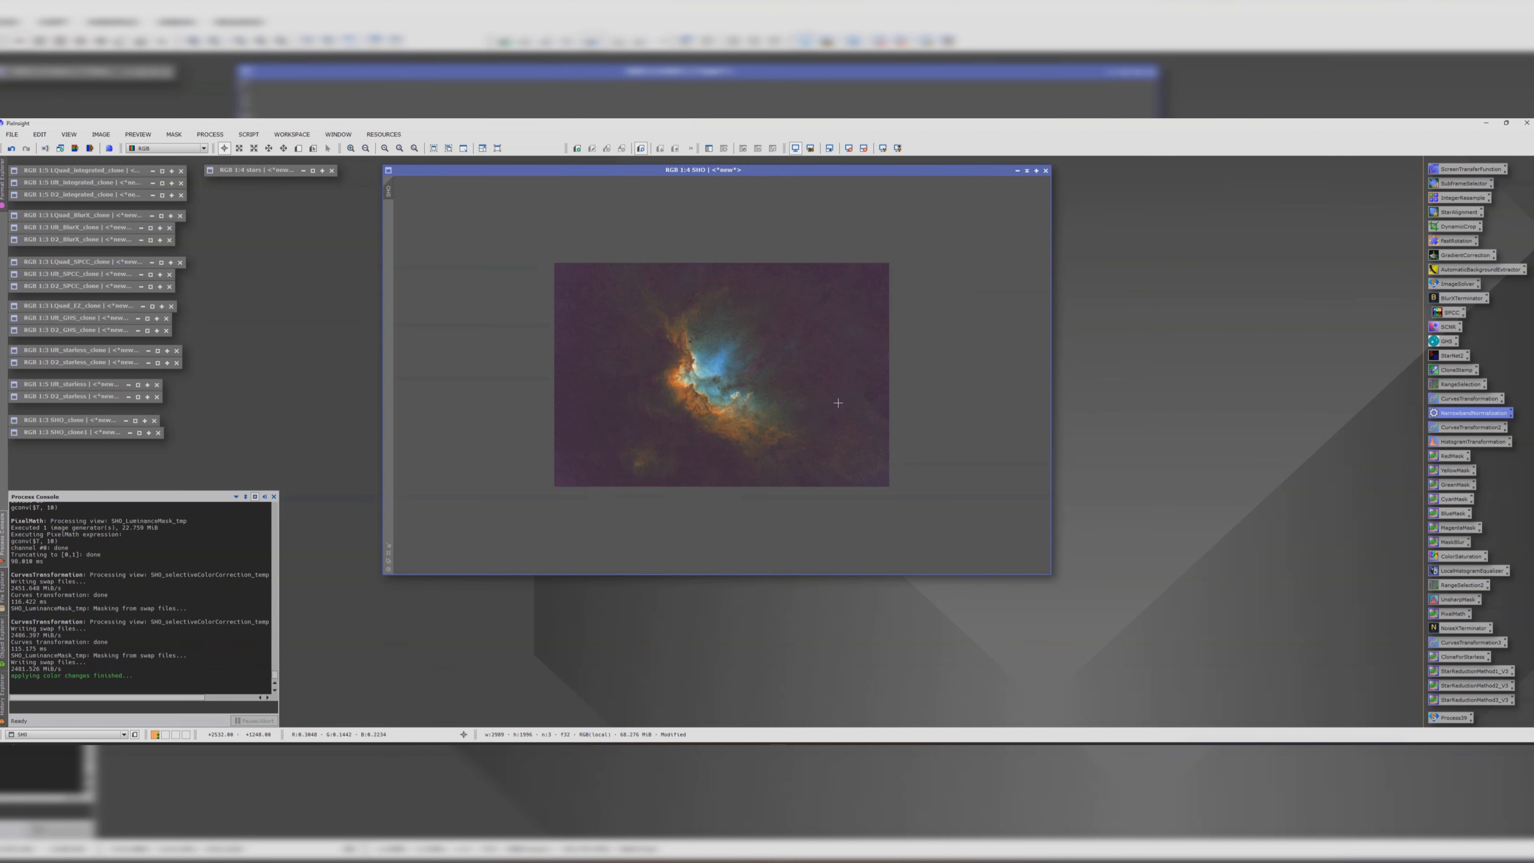
scroll(829, 402, up, 1)
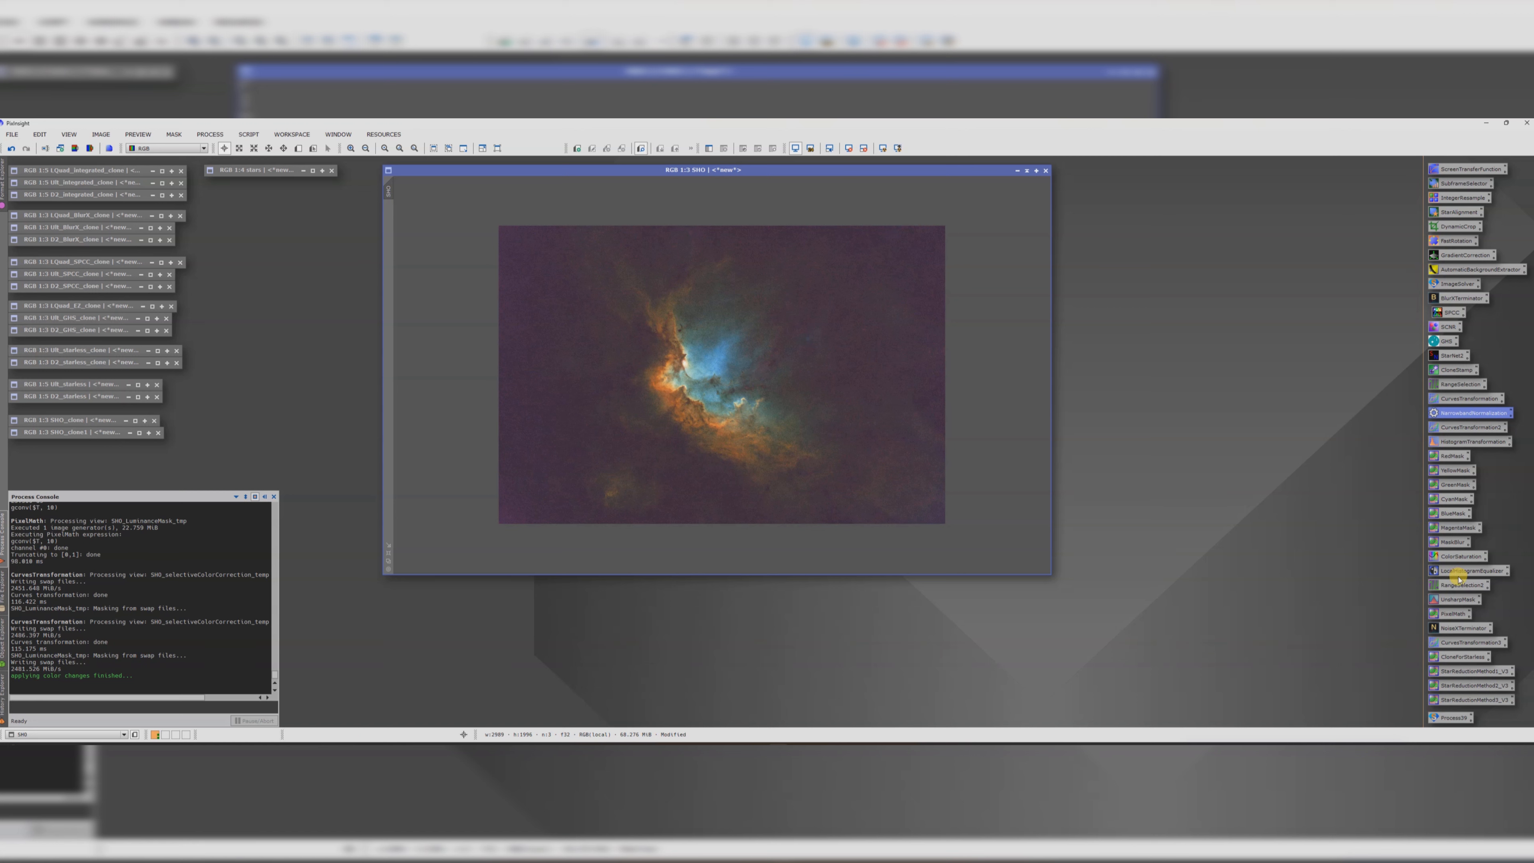
- Reduce noise in the SHO image with NoiseXTerminator at denoise 0.60 and detail 0.15, and check the nebula detail up close
double_click(1452, 630)
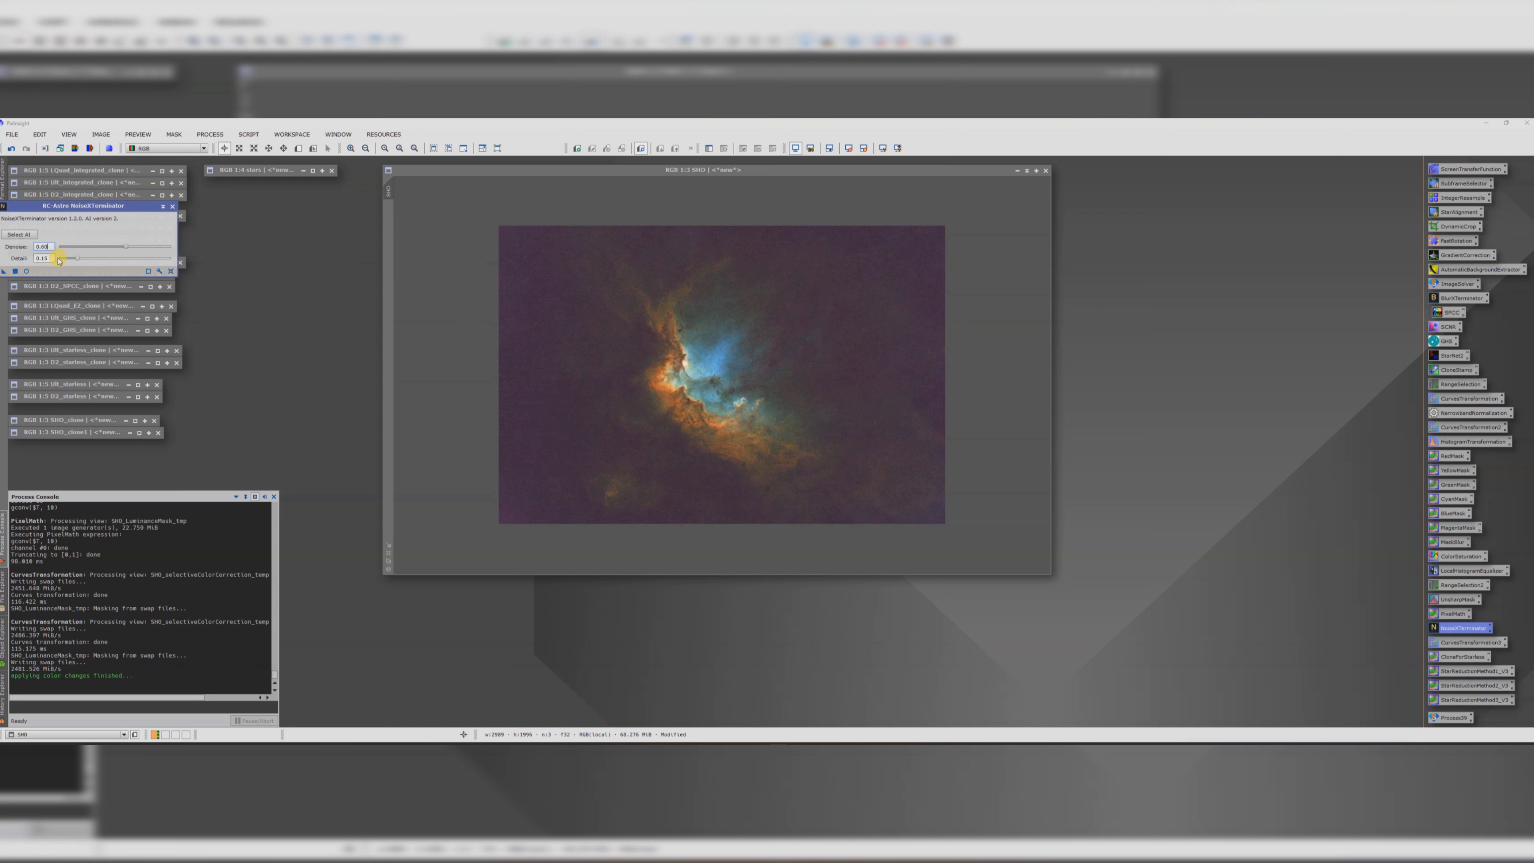
drag(2, 275, 721, 385)
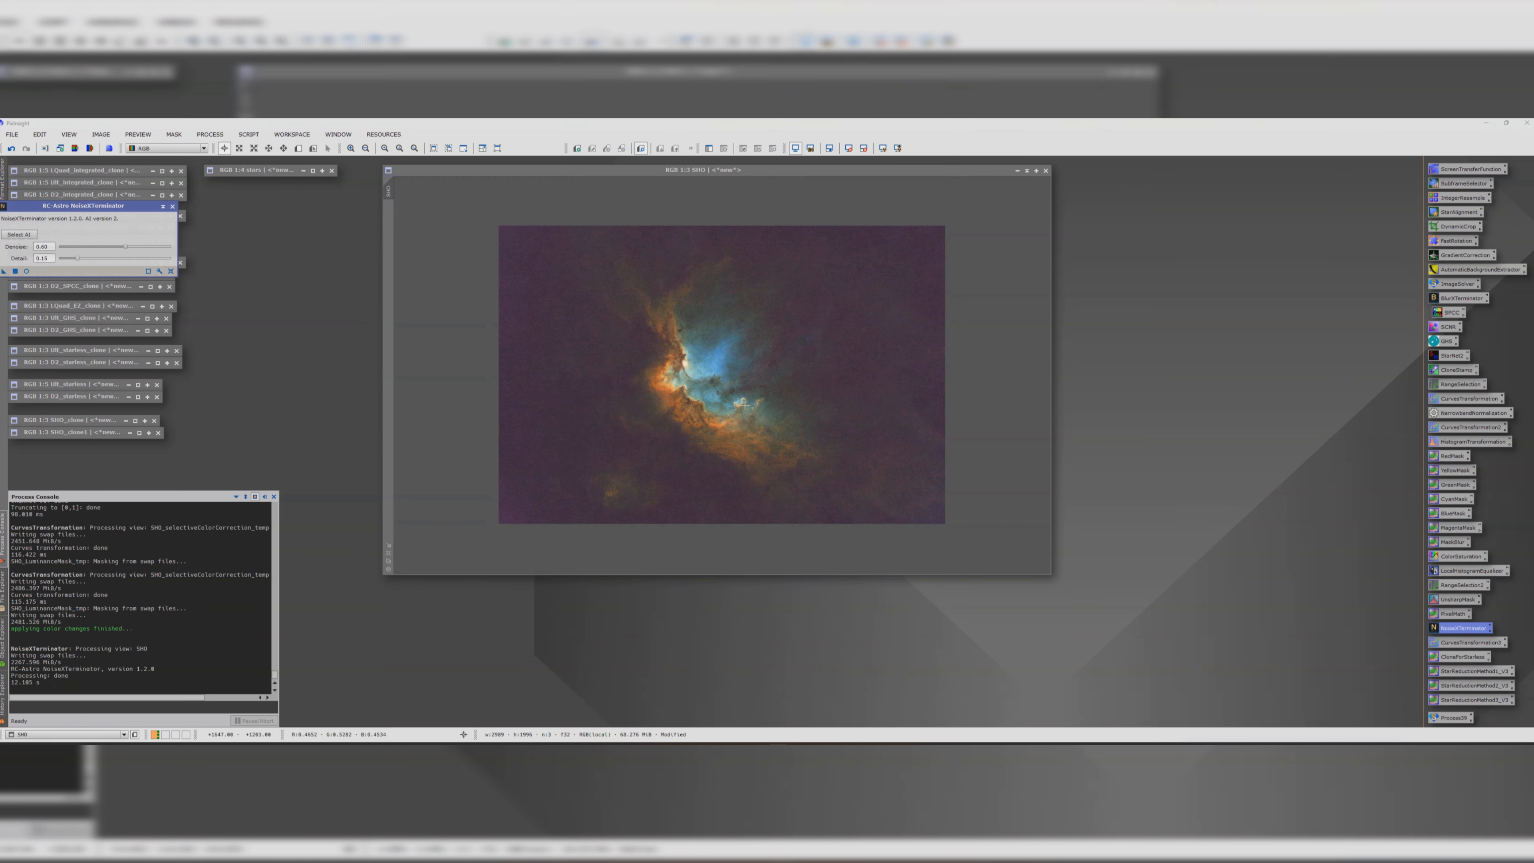
scroll(741, 400, up, 3)
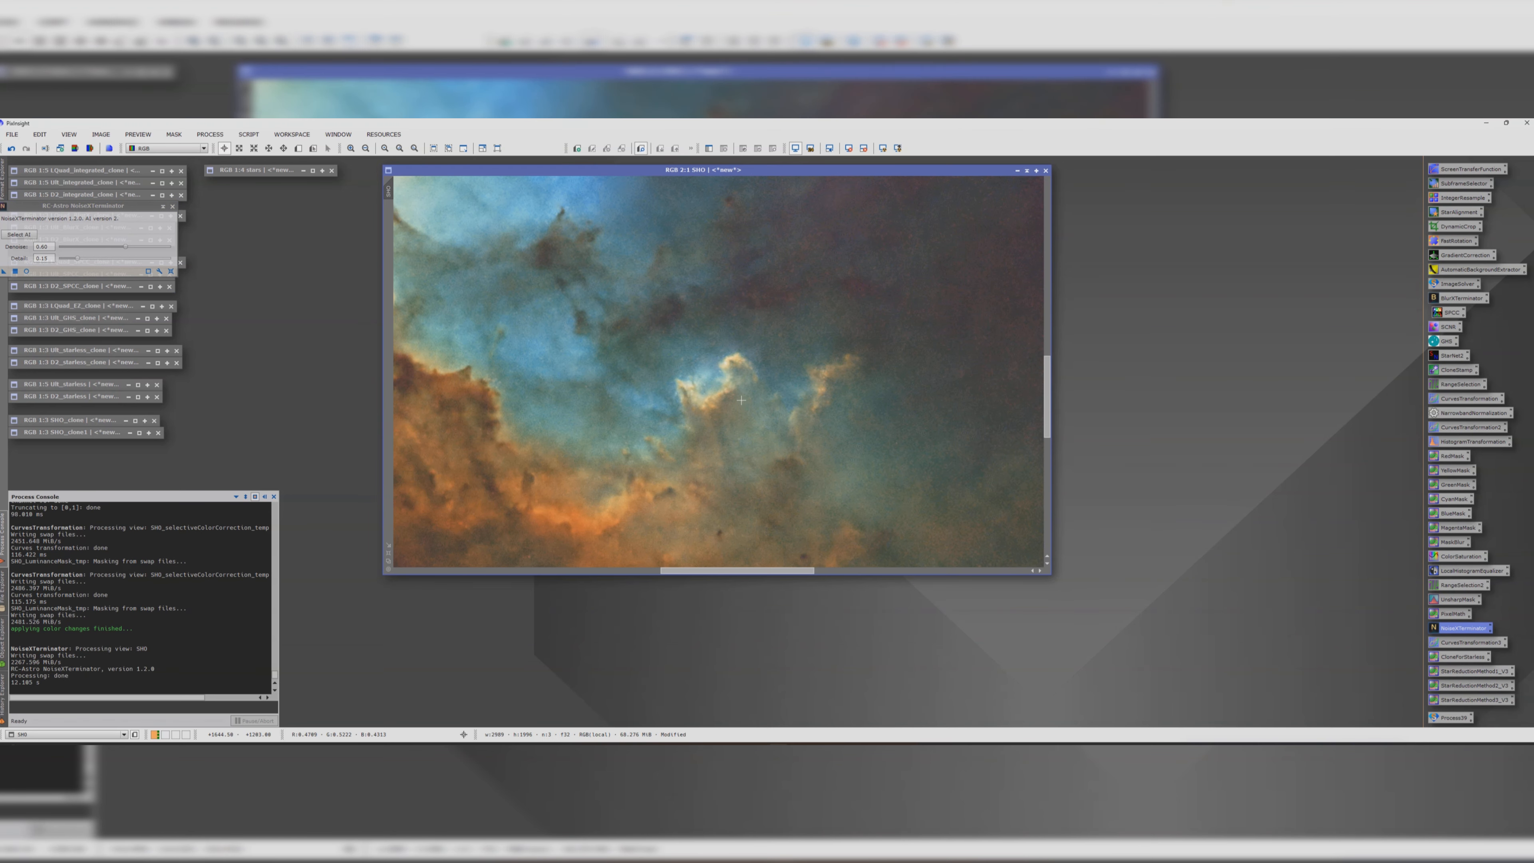
scroll(741, 399, down, 2)
click(172, 206)
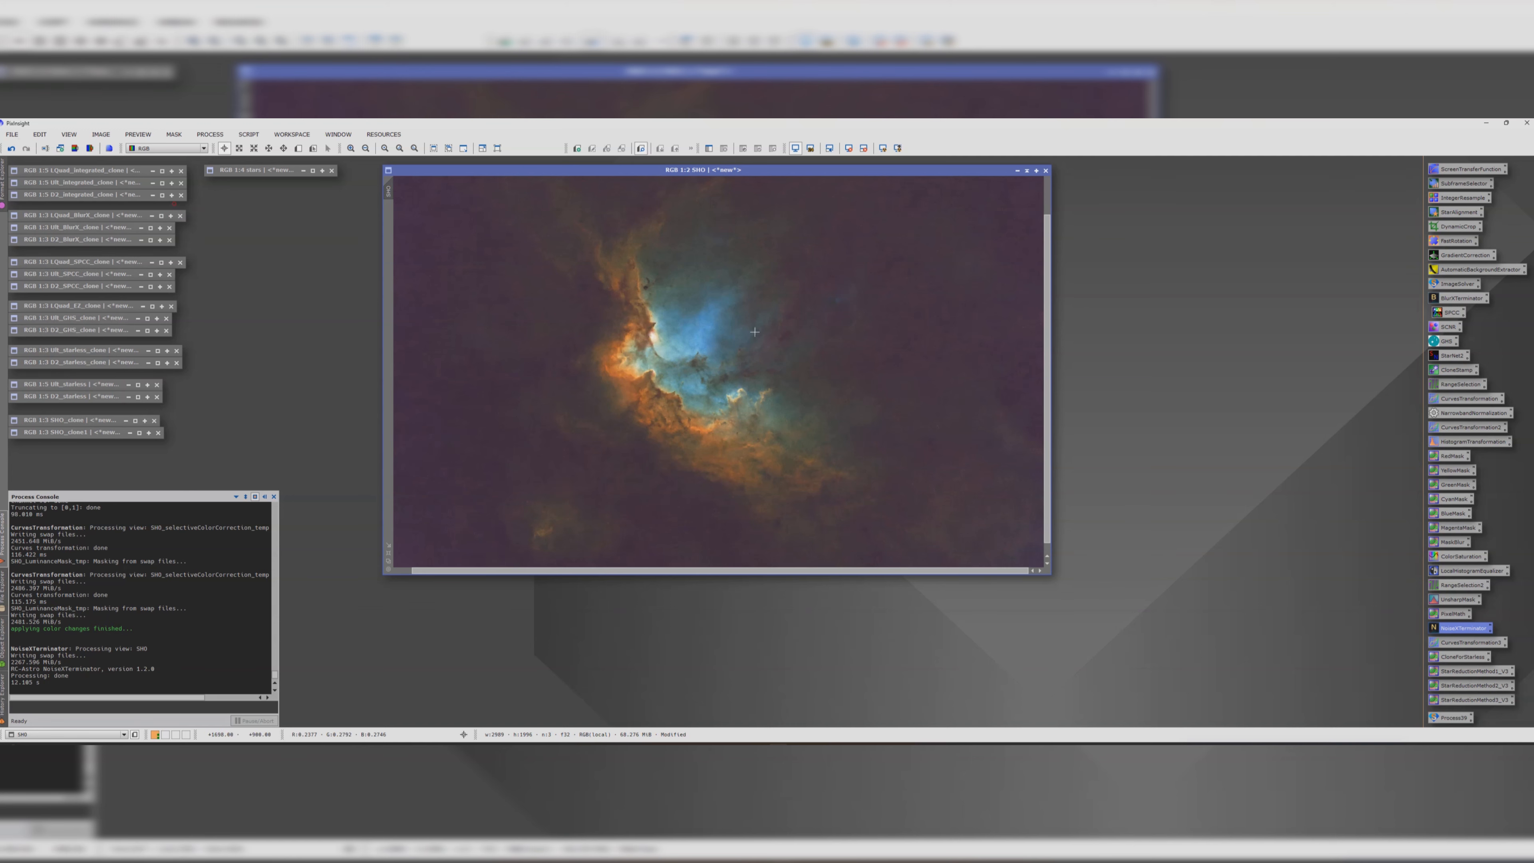
scroll(754, 331, down, 1)
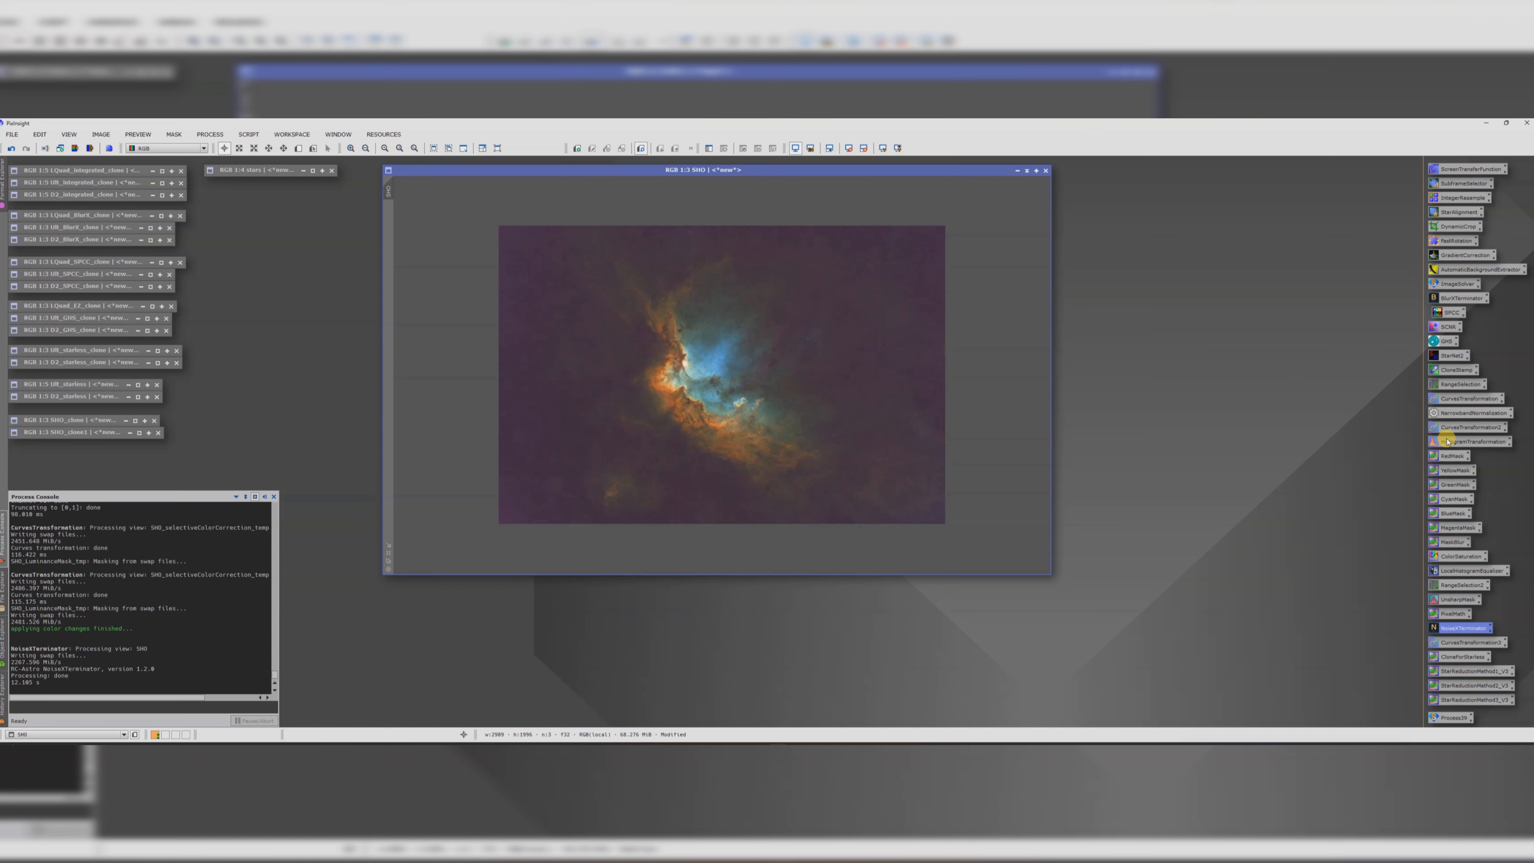
- Create a RangeSelection mask of the bright nebula in the SHO image with lower limit 0.26 and smoothness 30, using the real-time preview
double_click(1447, 588)
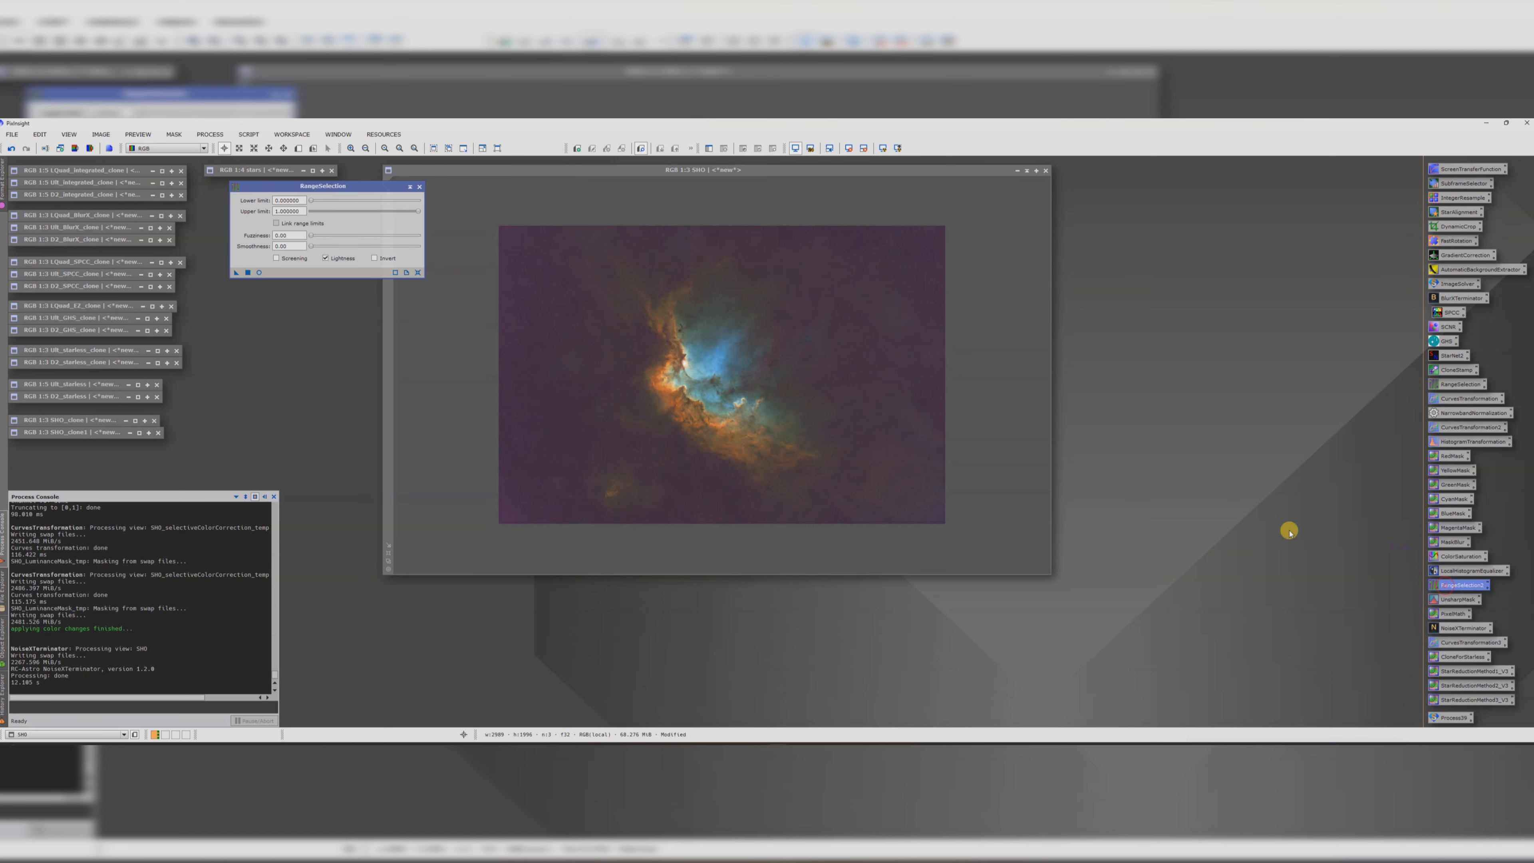
click(259, 272)
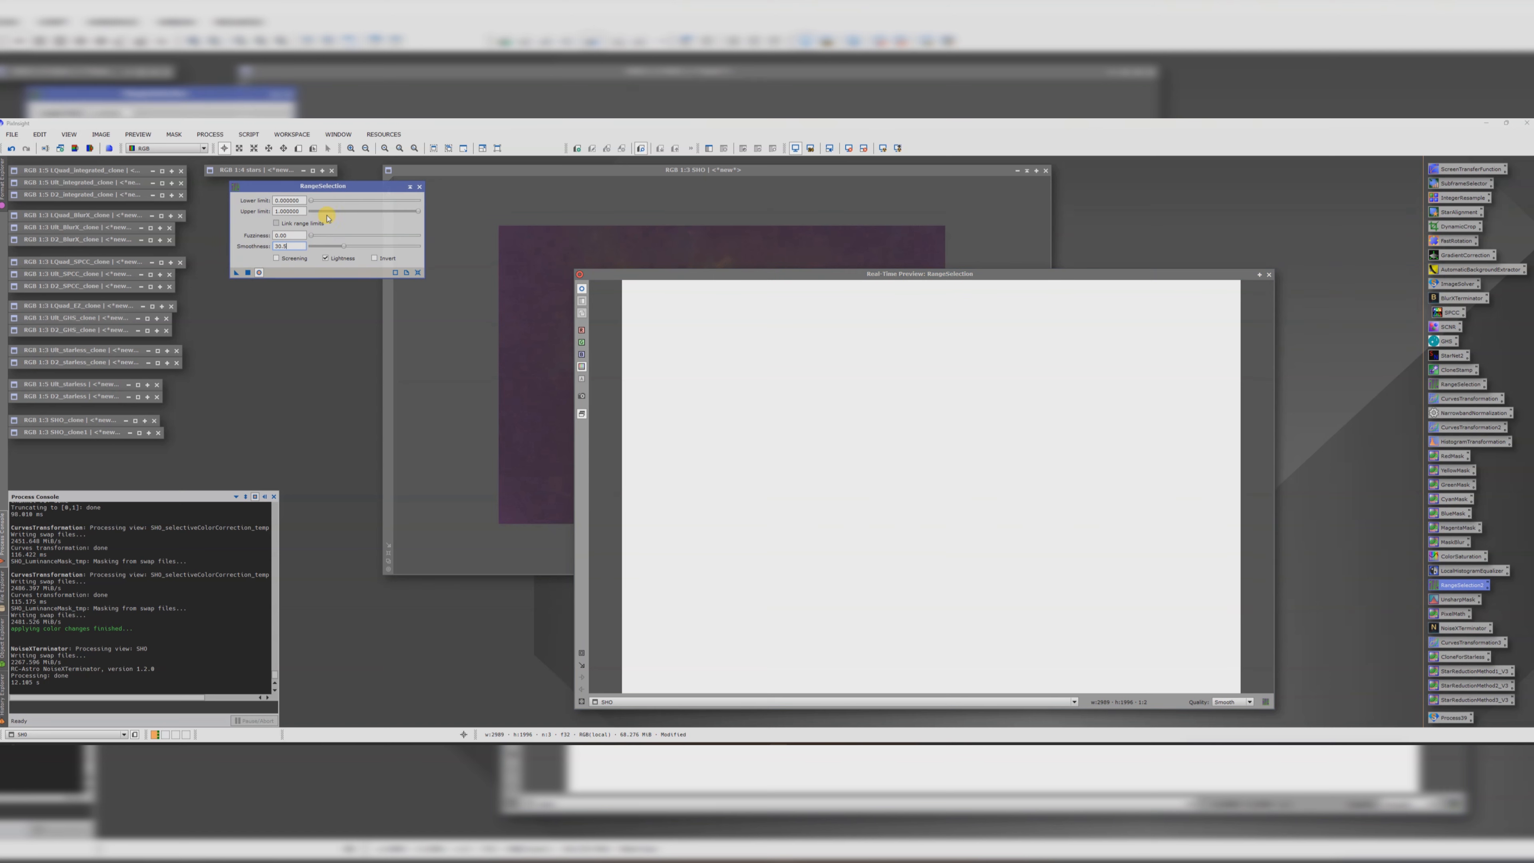
drag(311, 200, 341, 212)
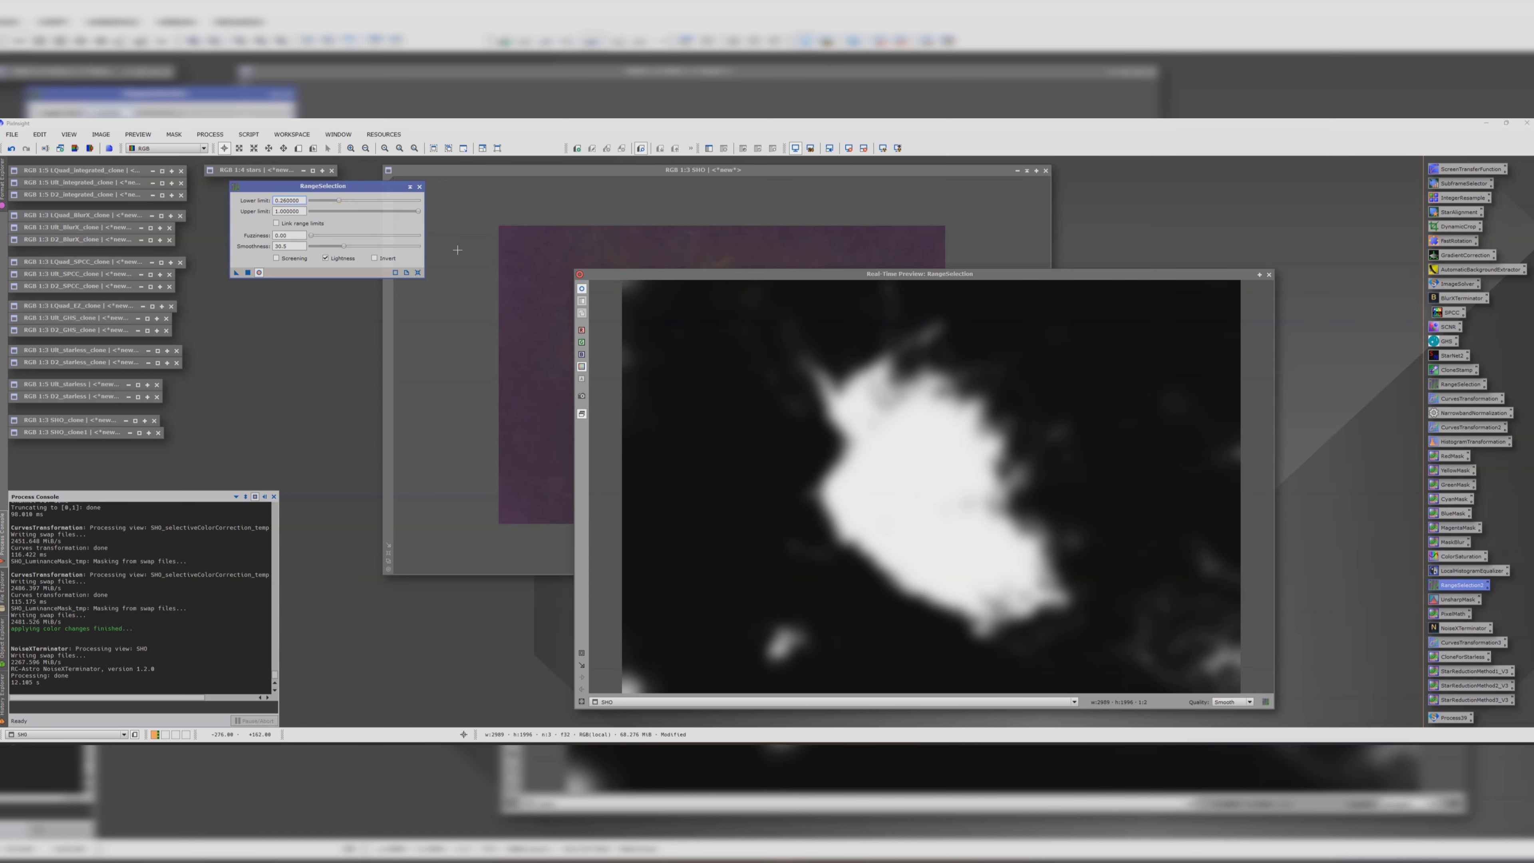
click(249, 273)
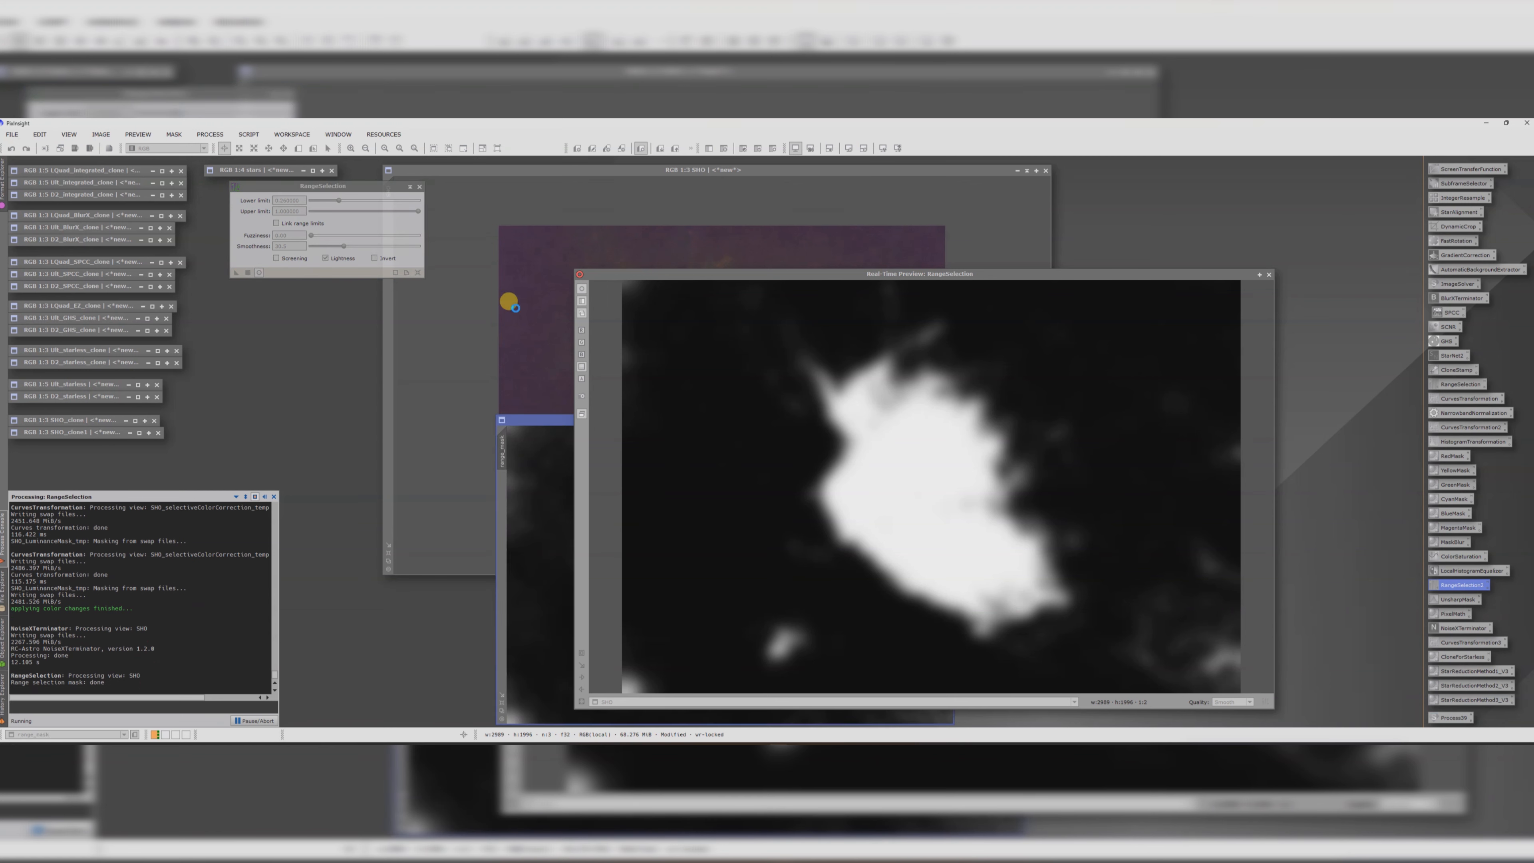
click(1269, 276)
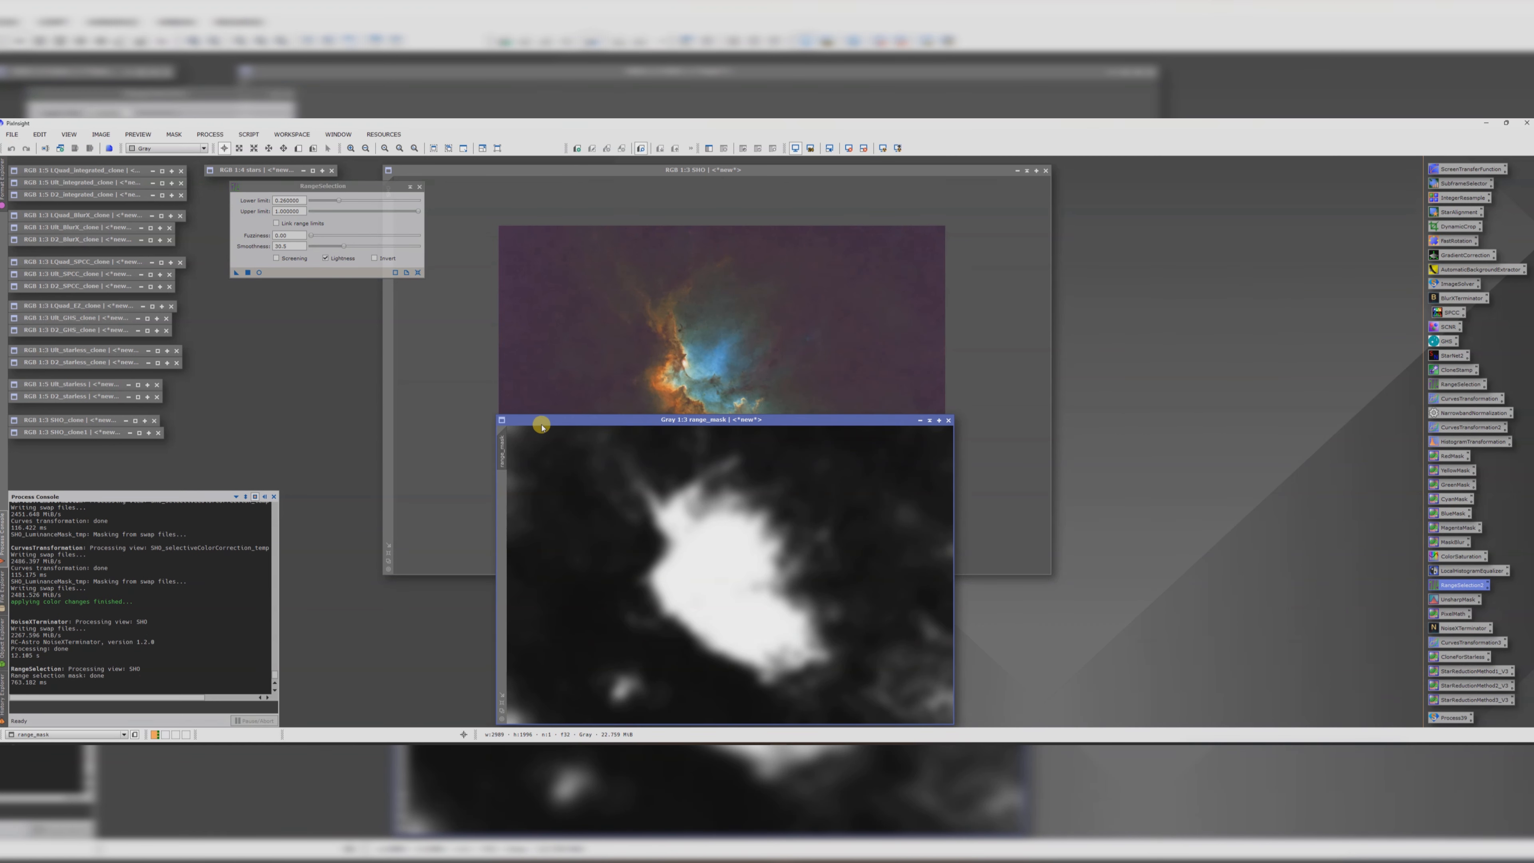
- Apply the range mask to the SHO image, minimize the mask window and hide the red mask overlay
drag(538, 425, 391, 221)
click(419, 187)
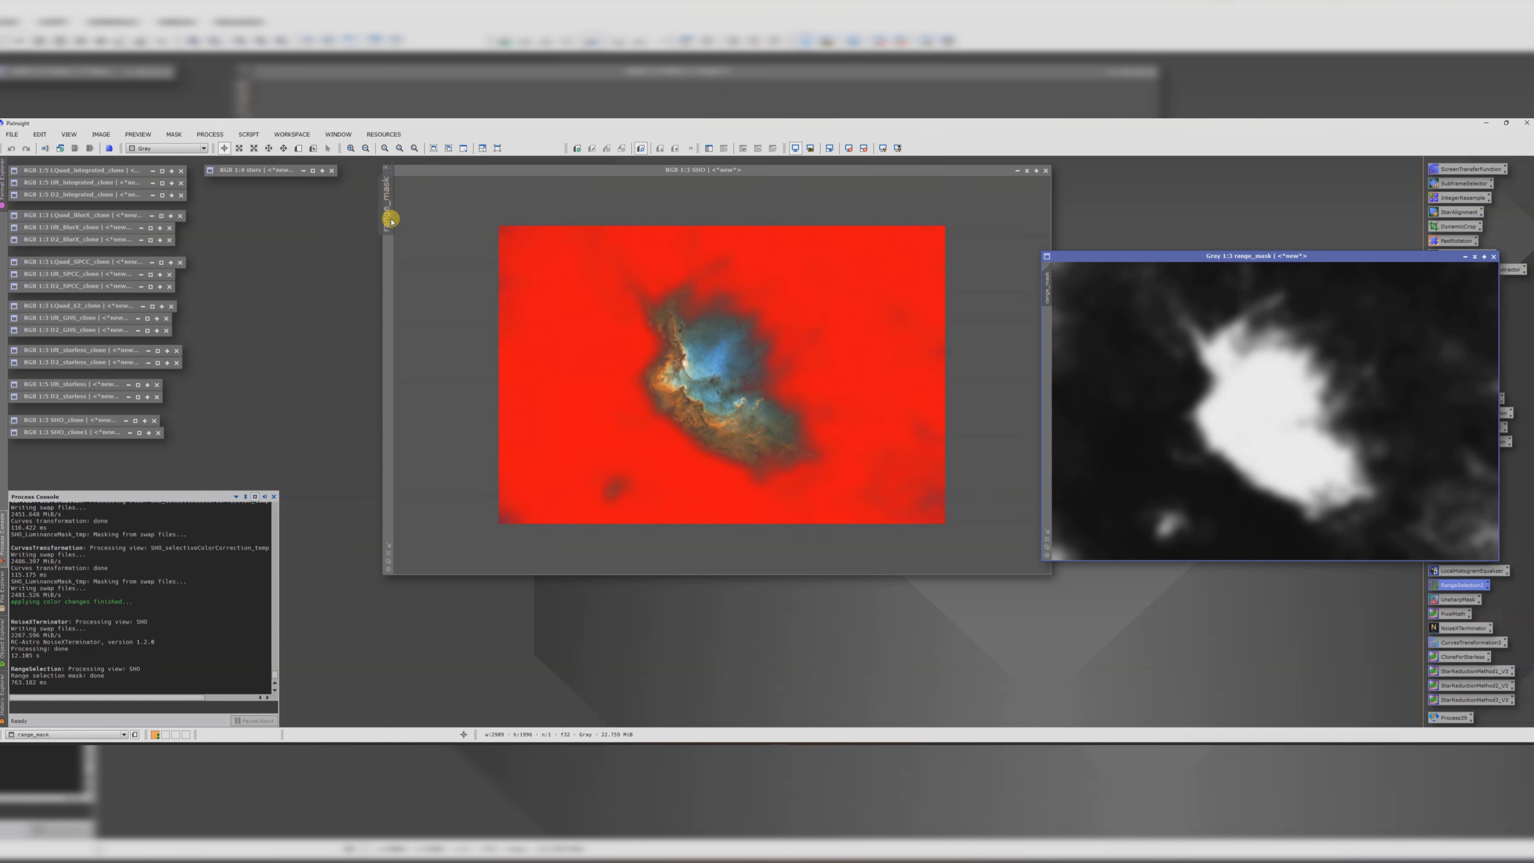
click(1475, 256)
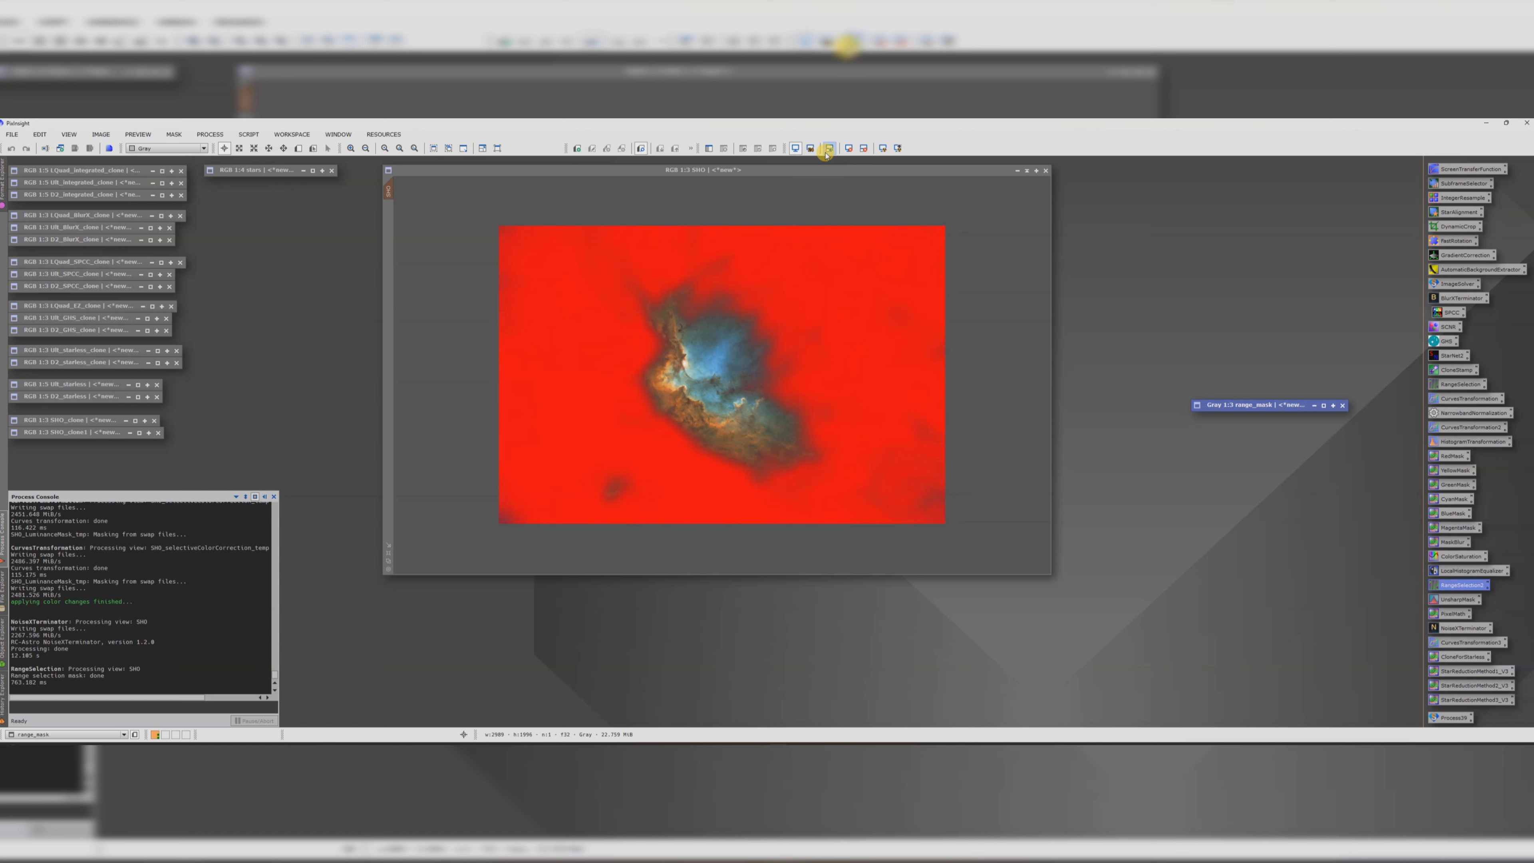
click(724, 171)
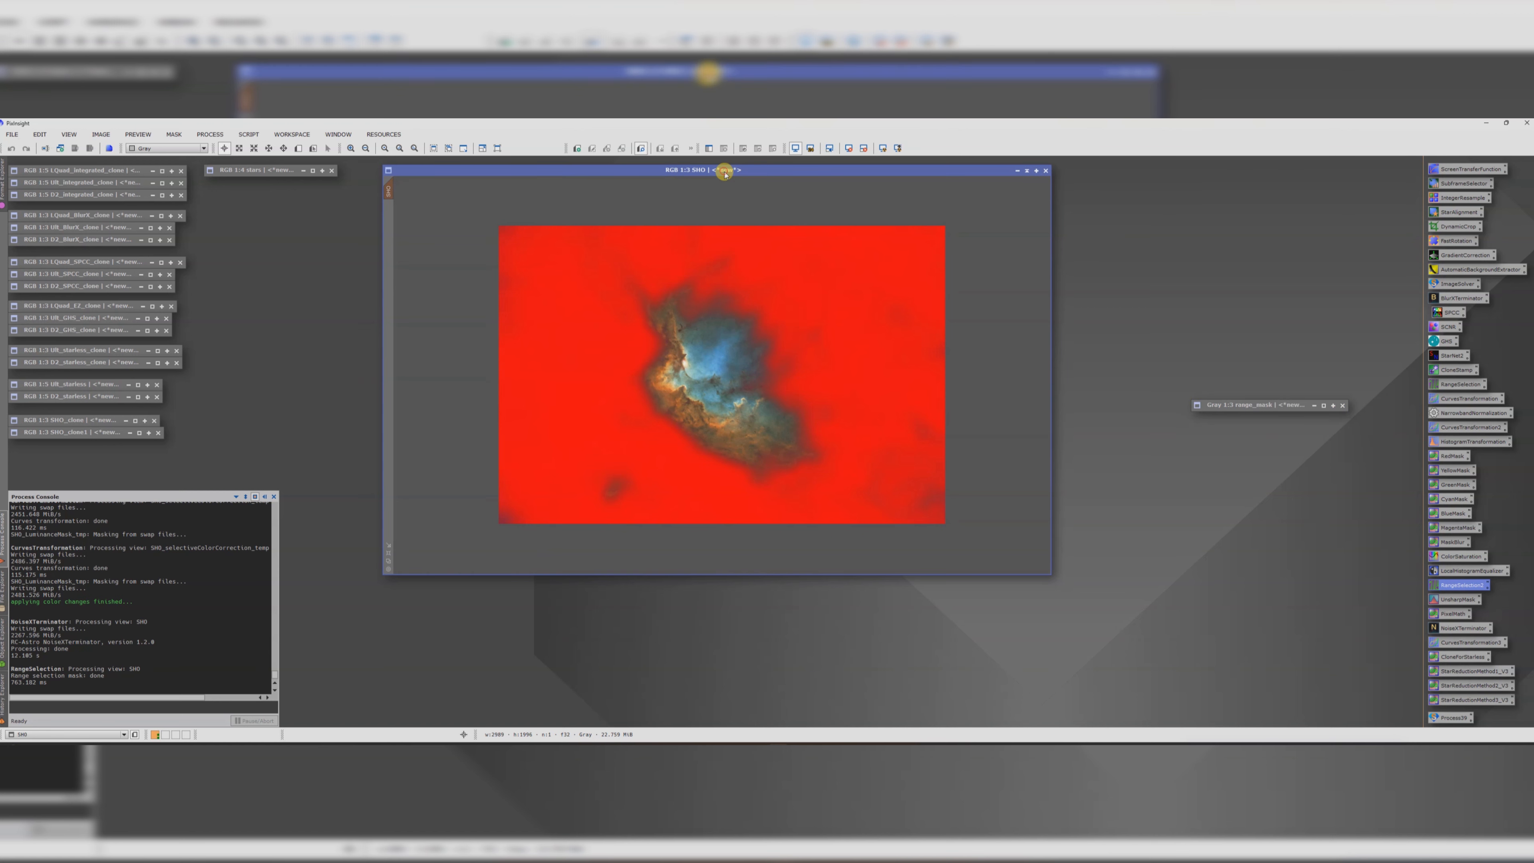
click(771, 149)
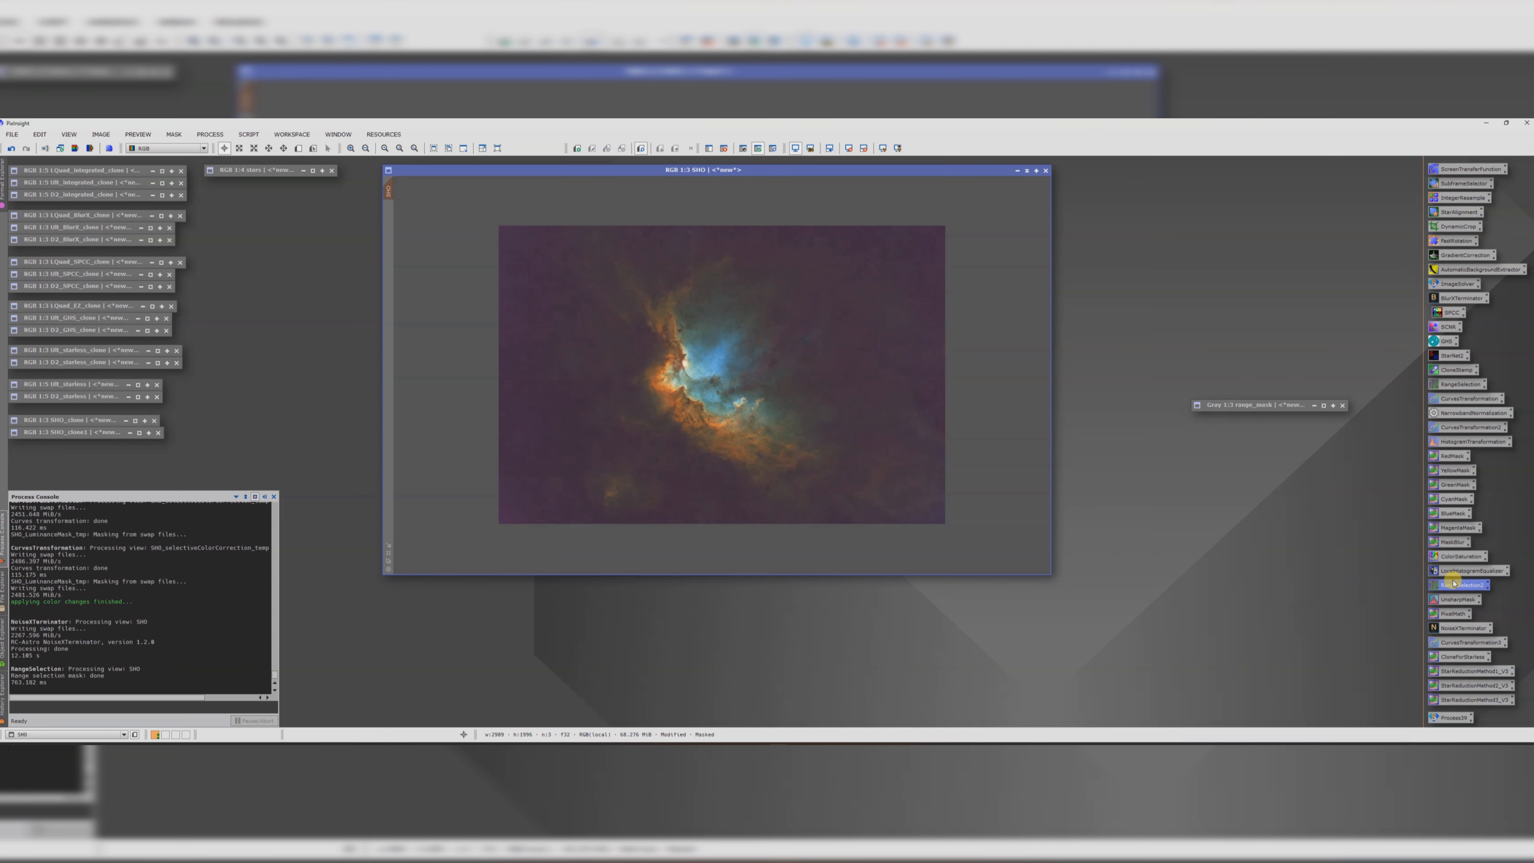
- Apply LocalHistogramEqualization with amount 0.200 to the masked SHO image after comparing the effect in the real-time preview
double_click(1467, 570)
click(264, 284)
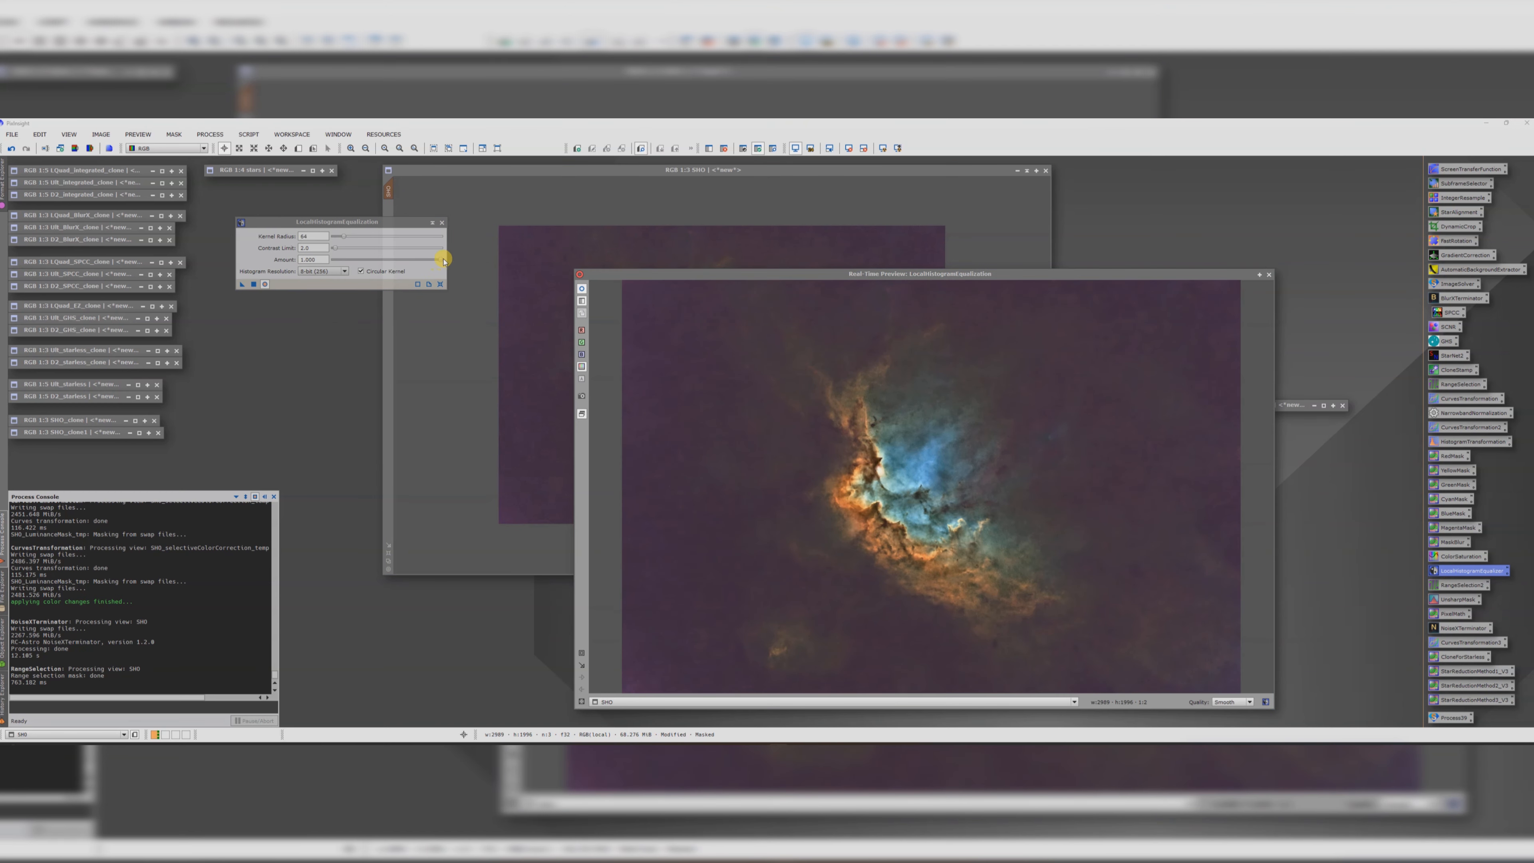
drag(441, 261, 400, 261)
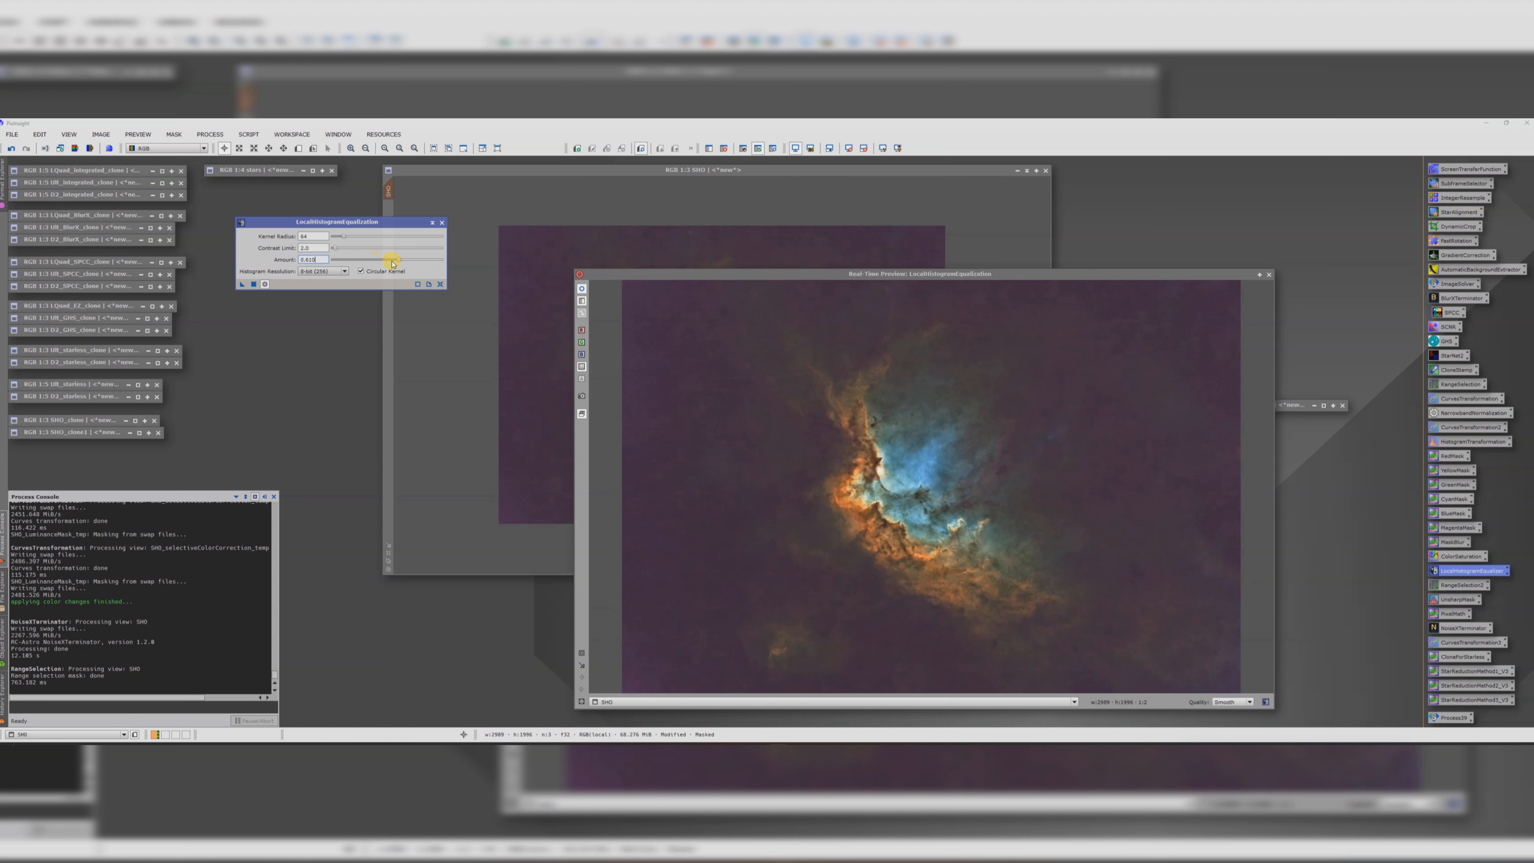
drag(389, 261, 354, 261)
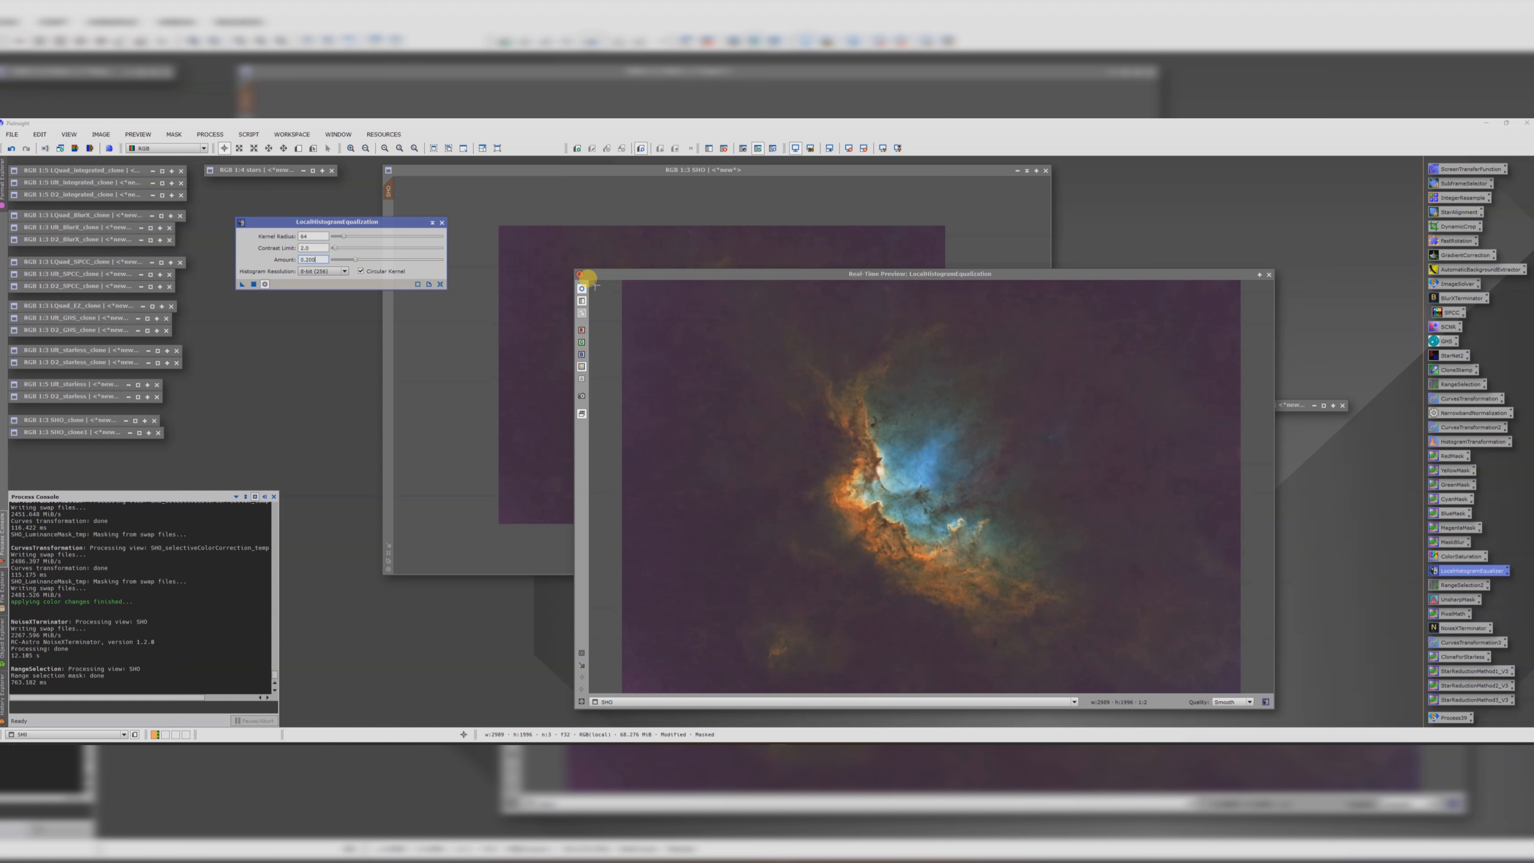
click(582, 292)
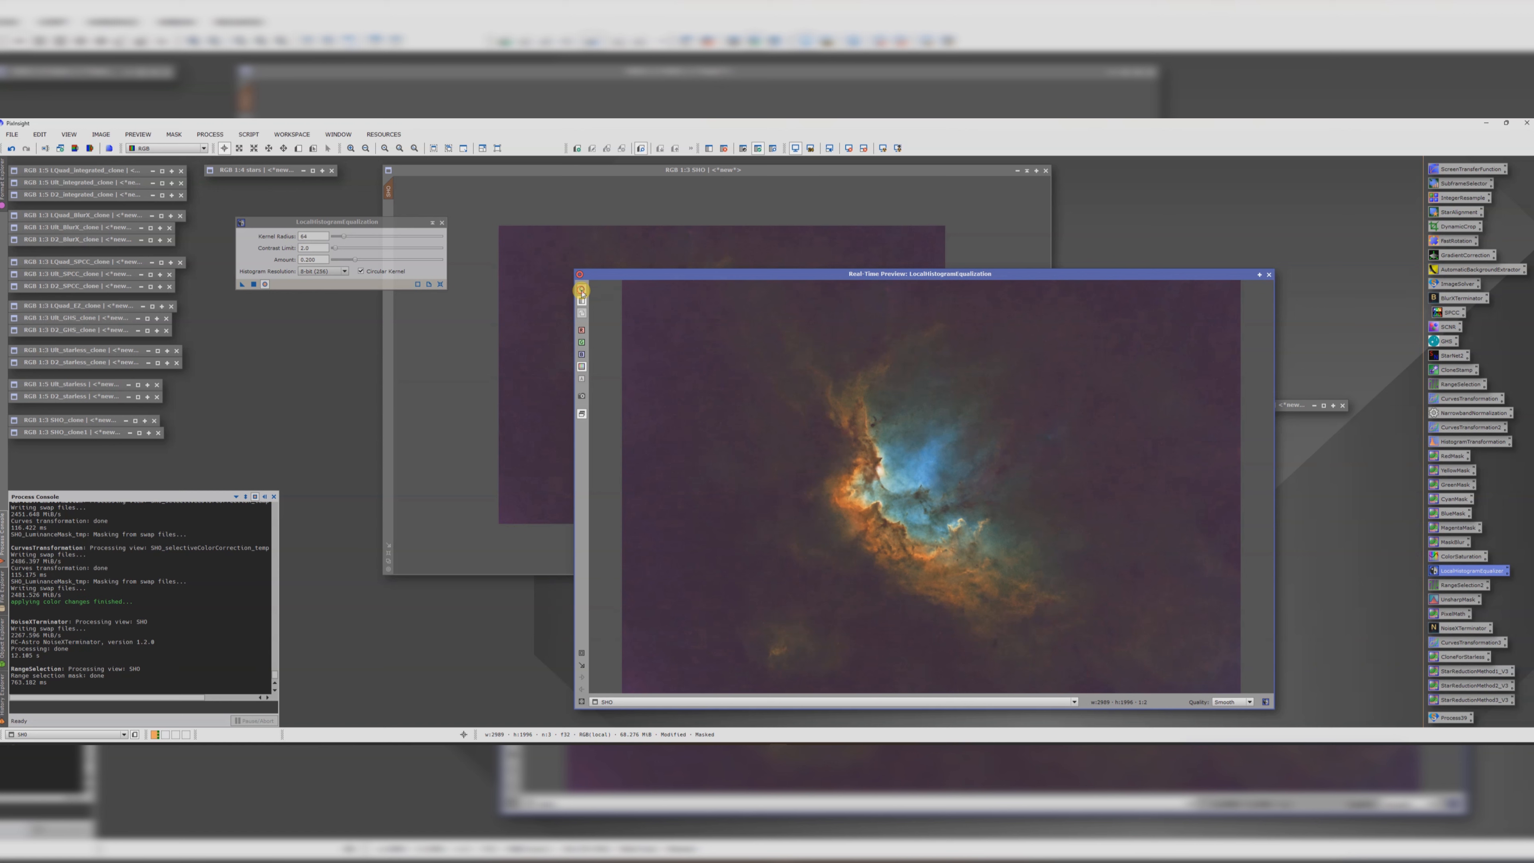
click(265, 284)
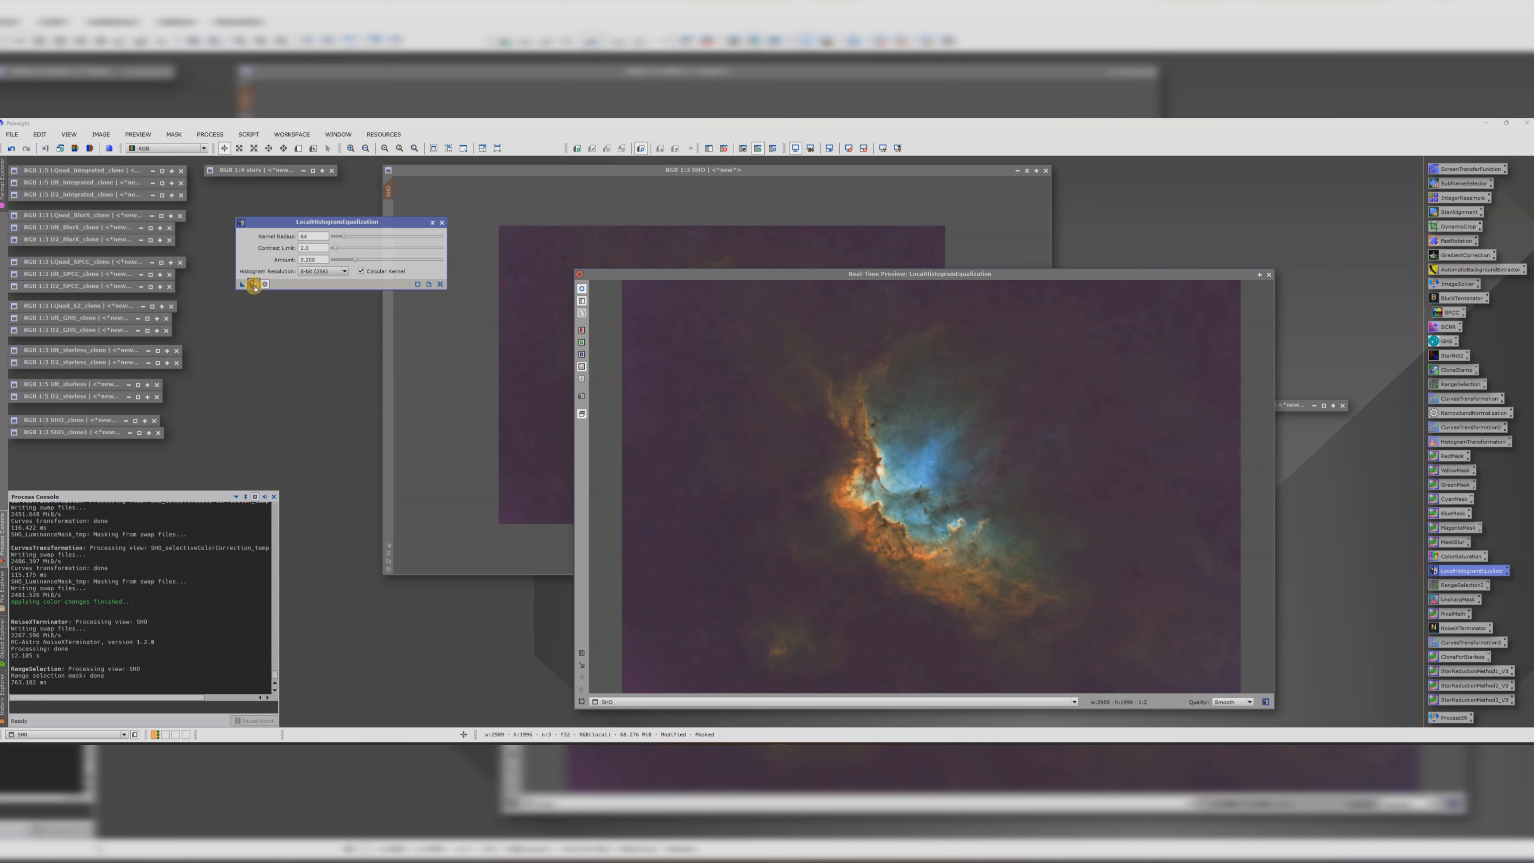
click(434, 222)
click(1269, 274)
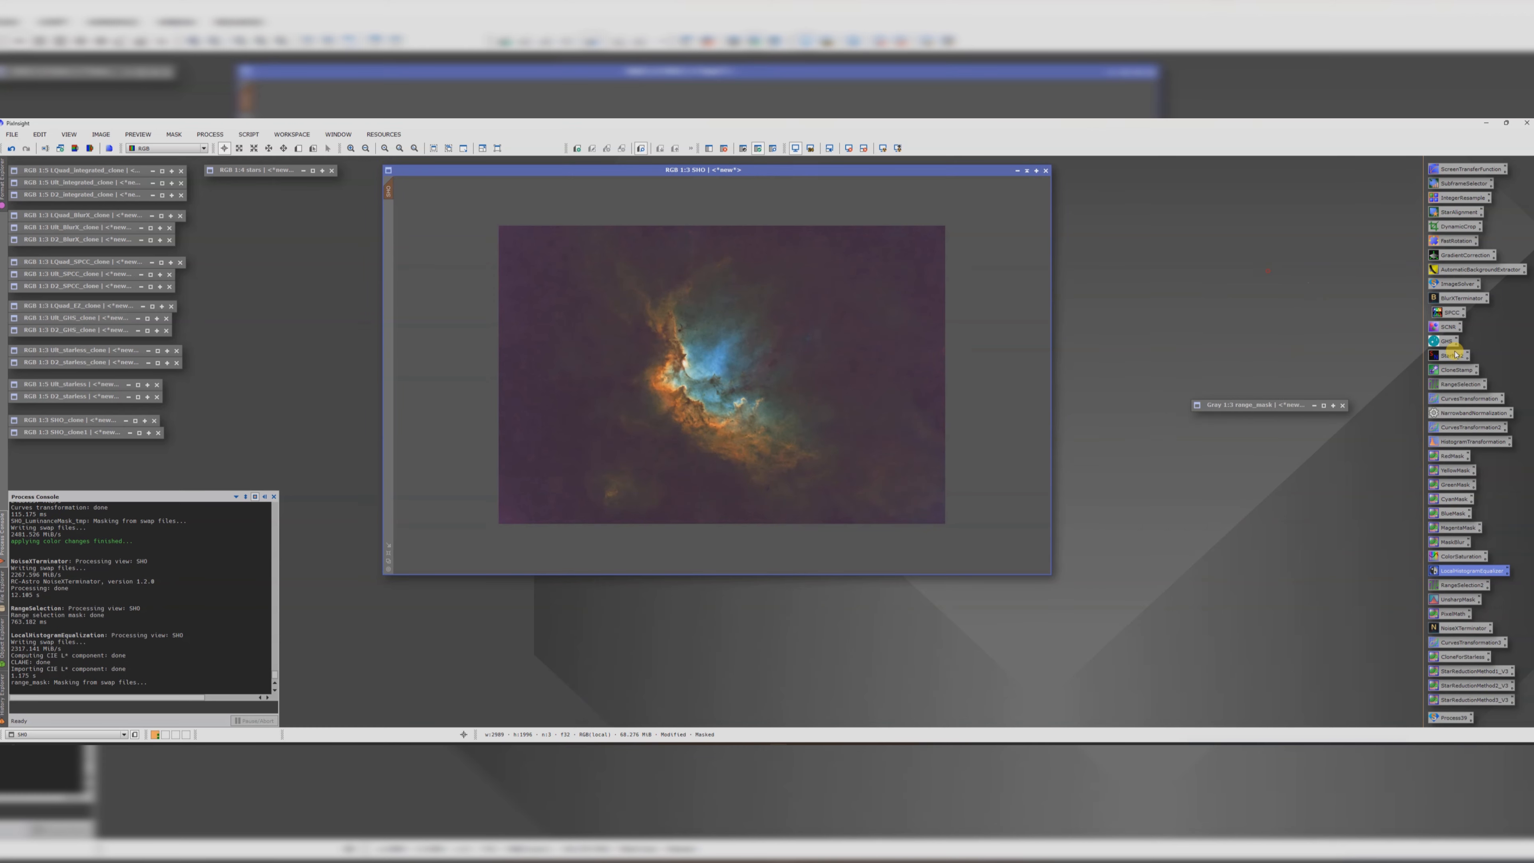
- Preview UnsharpMask on the SHO image zoomed in on the nebula core, and compare an amount of 0.50 with the original
double_click(1460, 600)
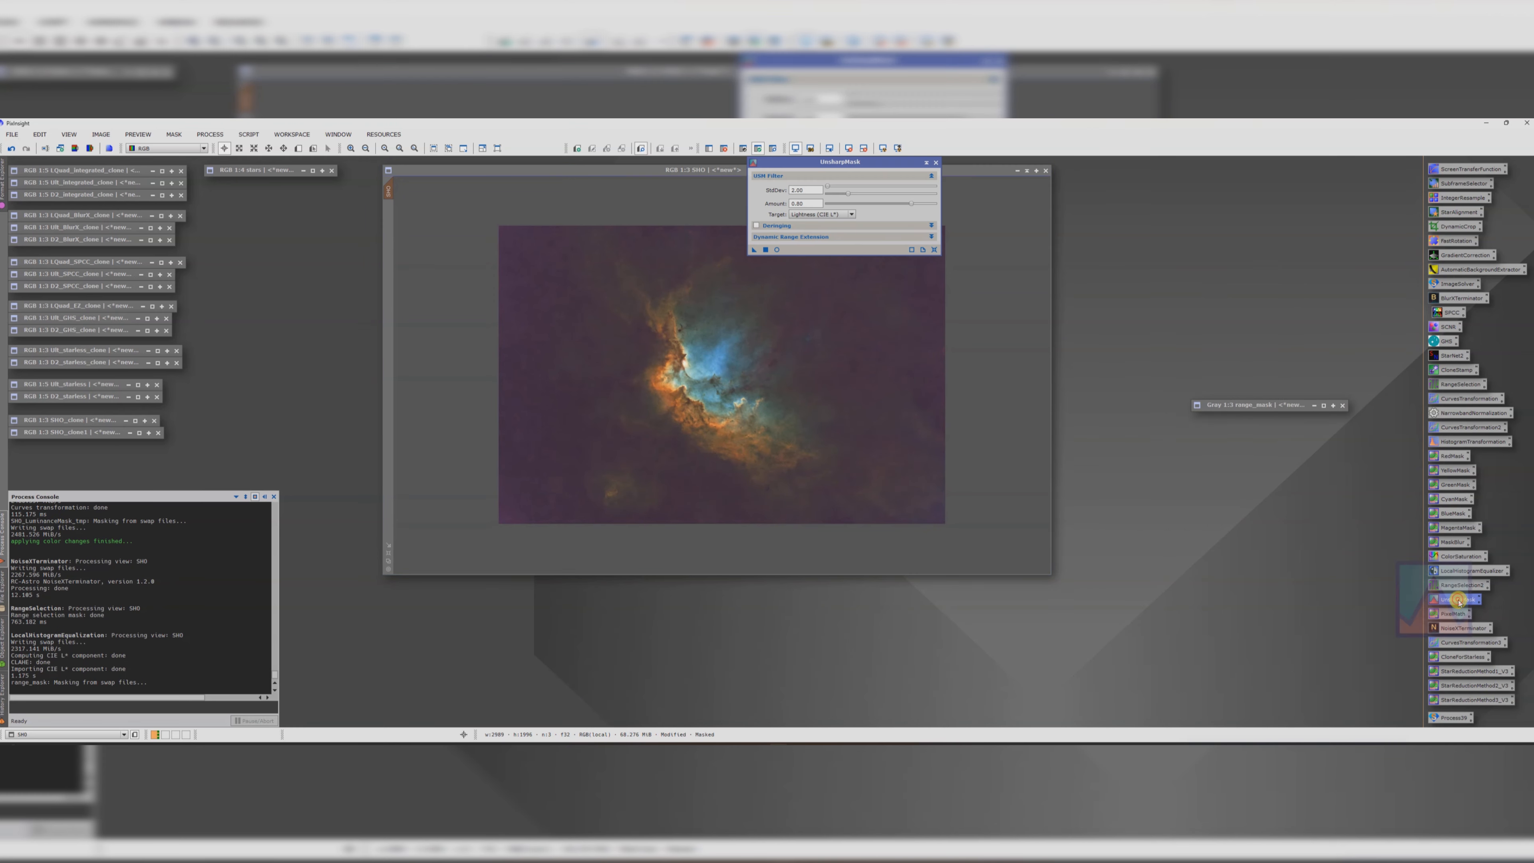
click(778, 250)
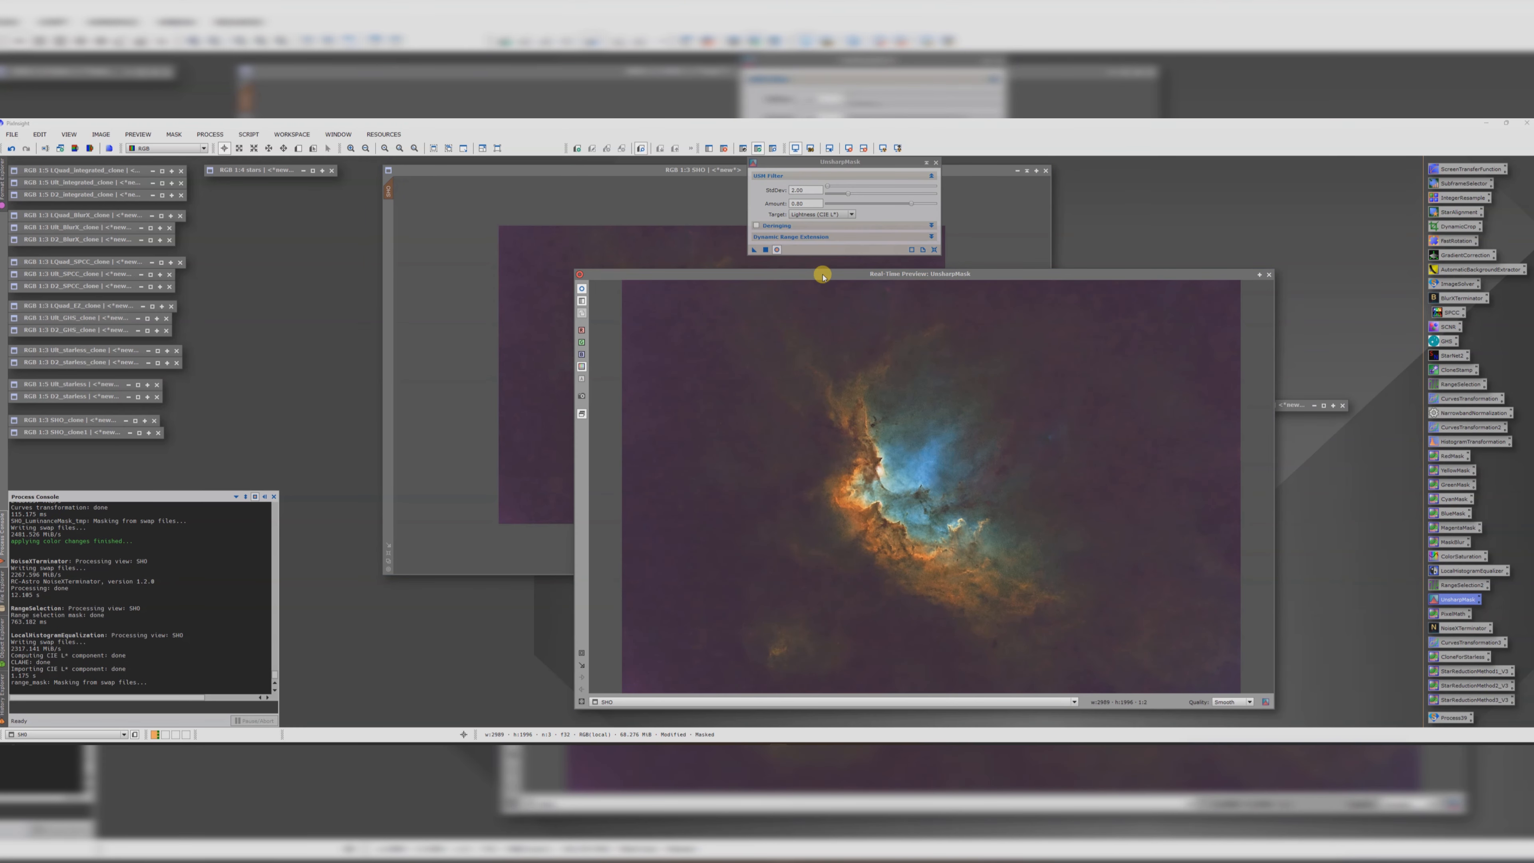
drag(819, 275, 570, 229)
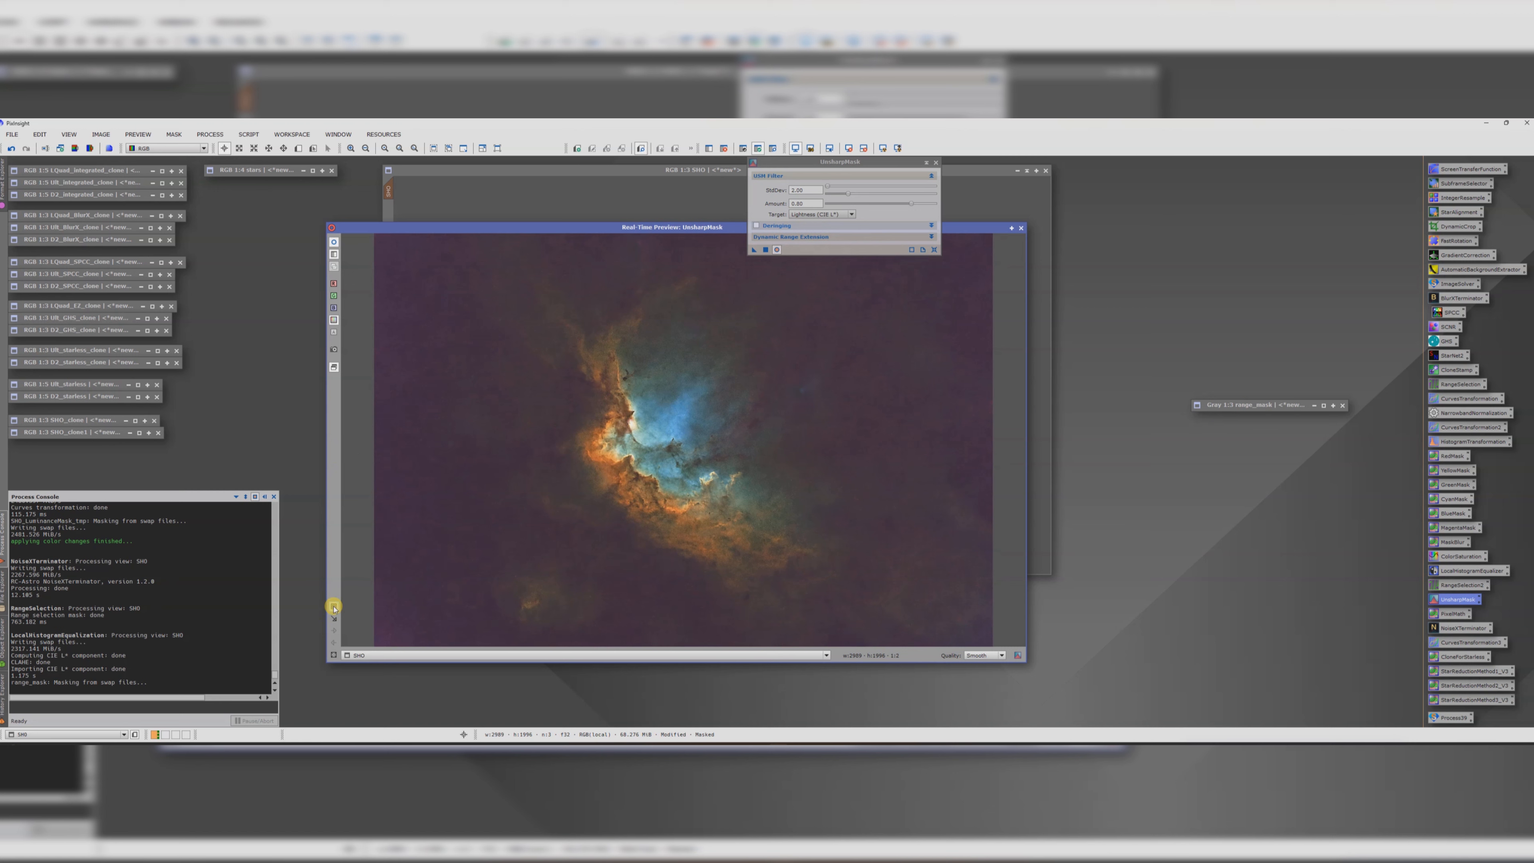
drag(583, 413, 690, 501)
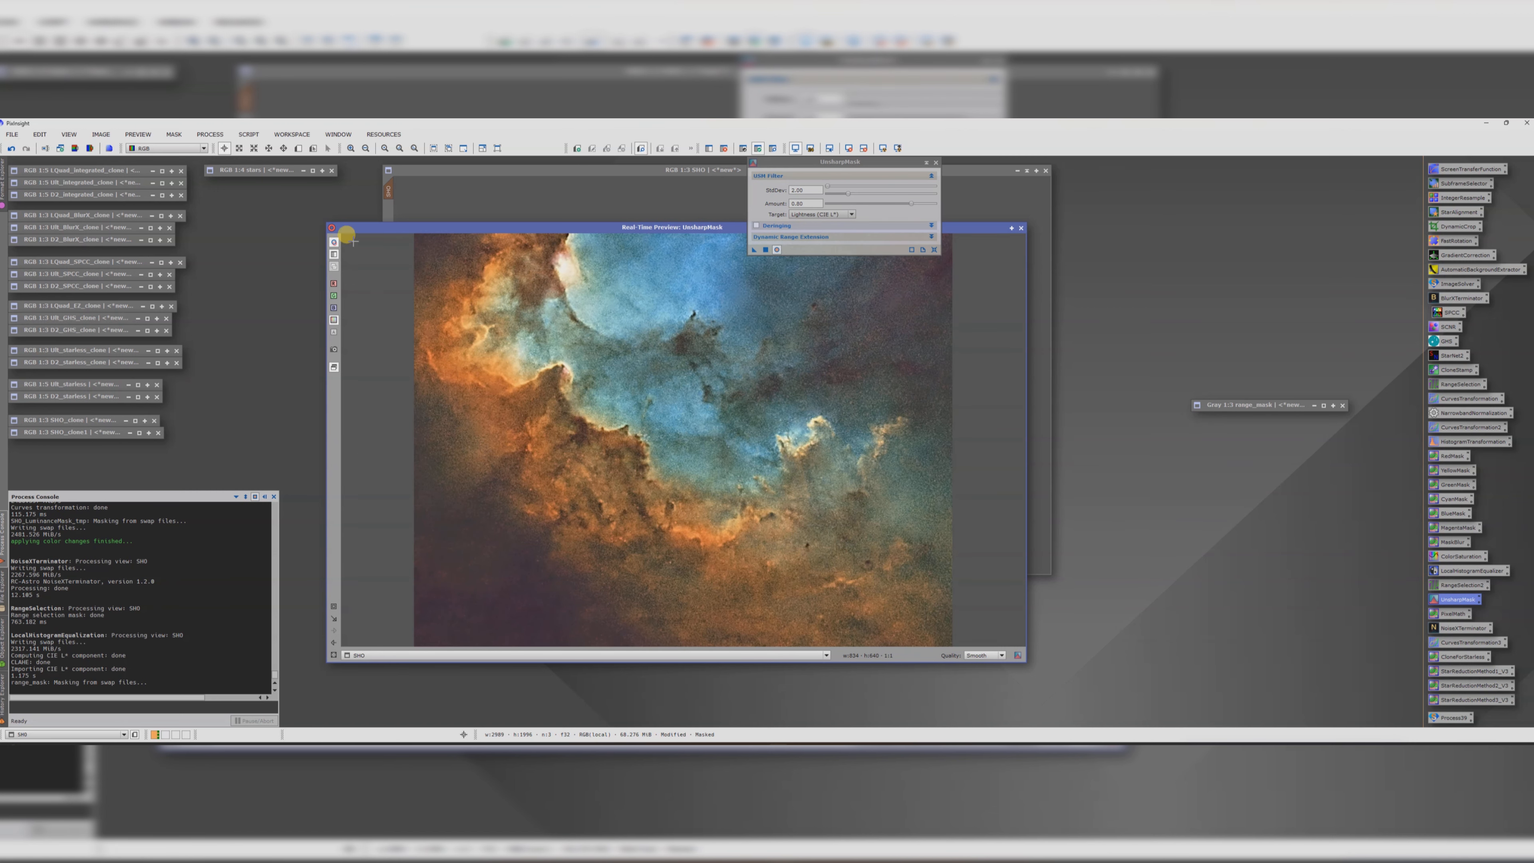
drag(912, 205, 876, 205)
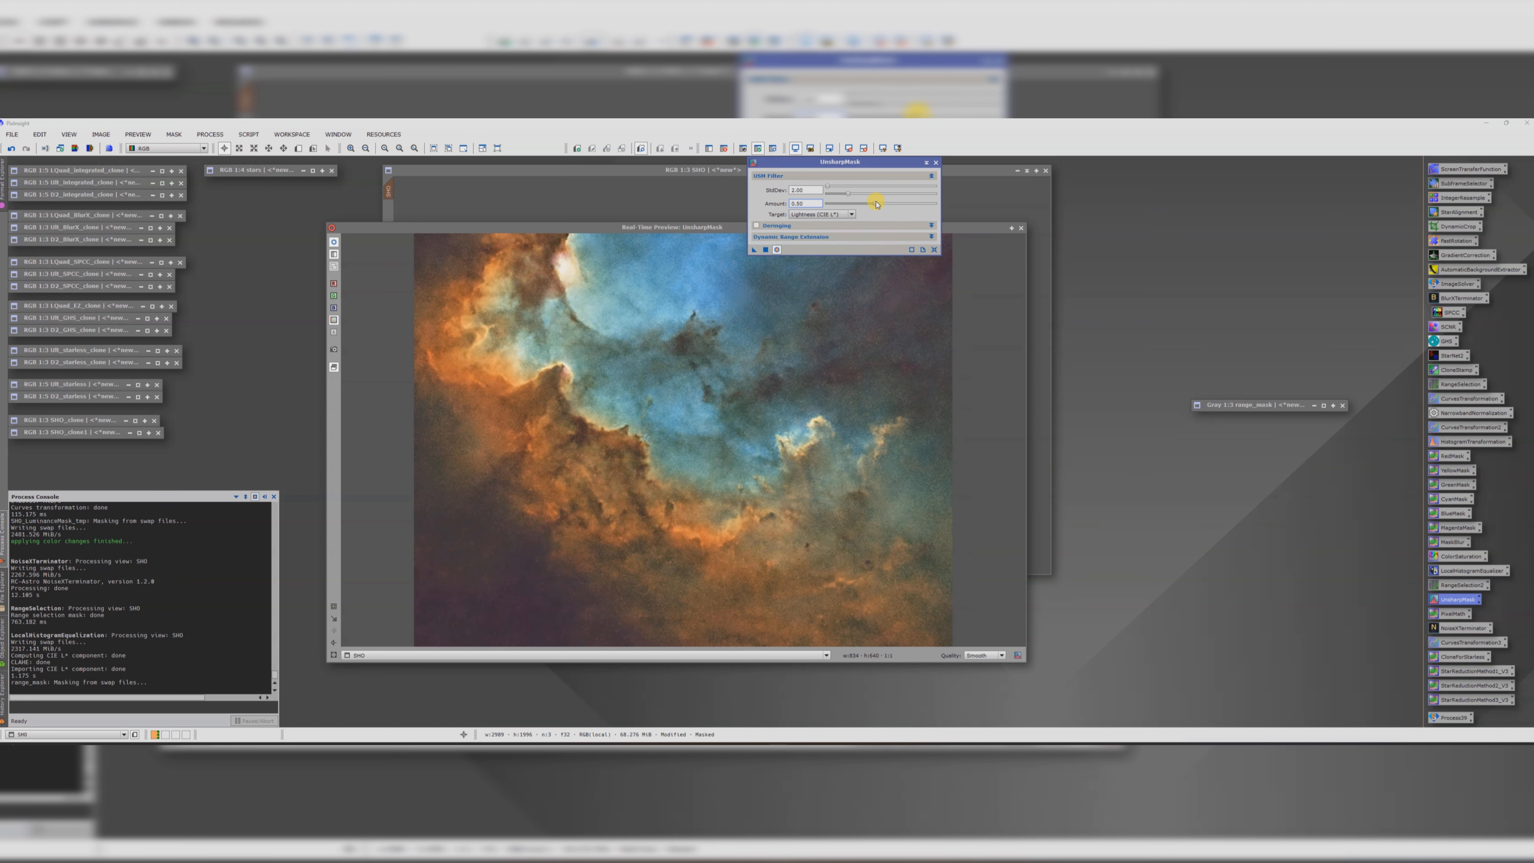
click(334, 243)
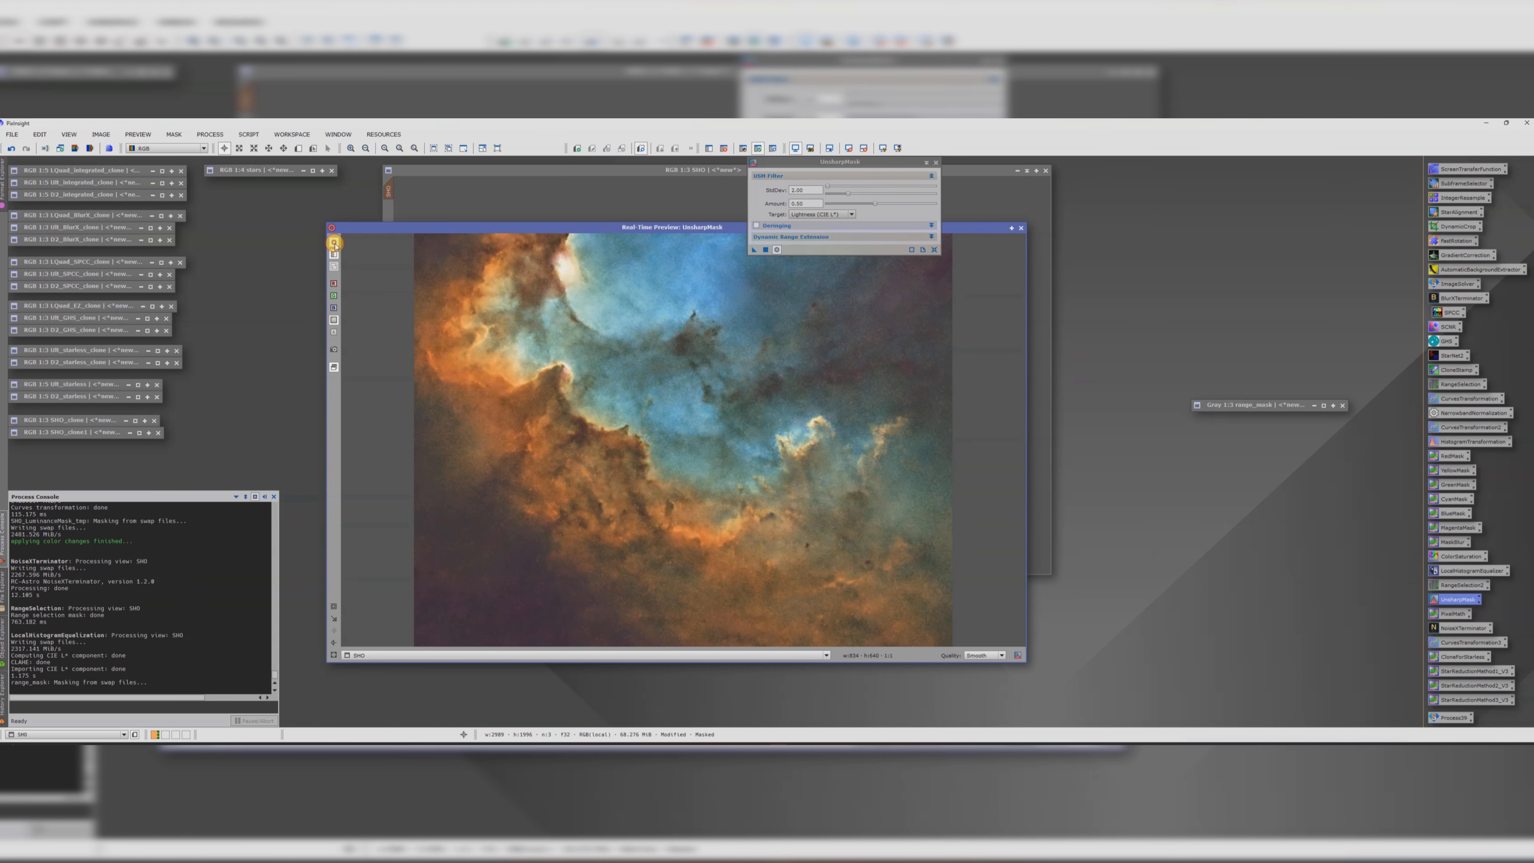
- Set the UnsharpMask amount to 0.60, compare it with the original, and apply the sharpening to the masked SHO image
drag(876, 204, 888, 204)
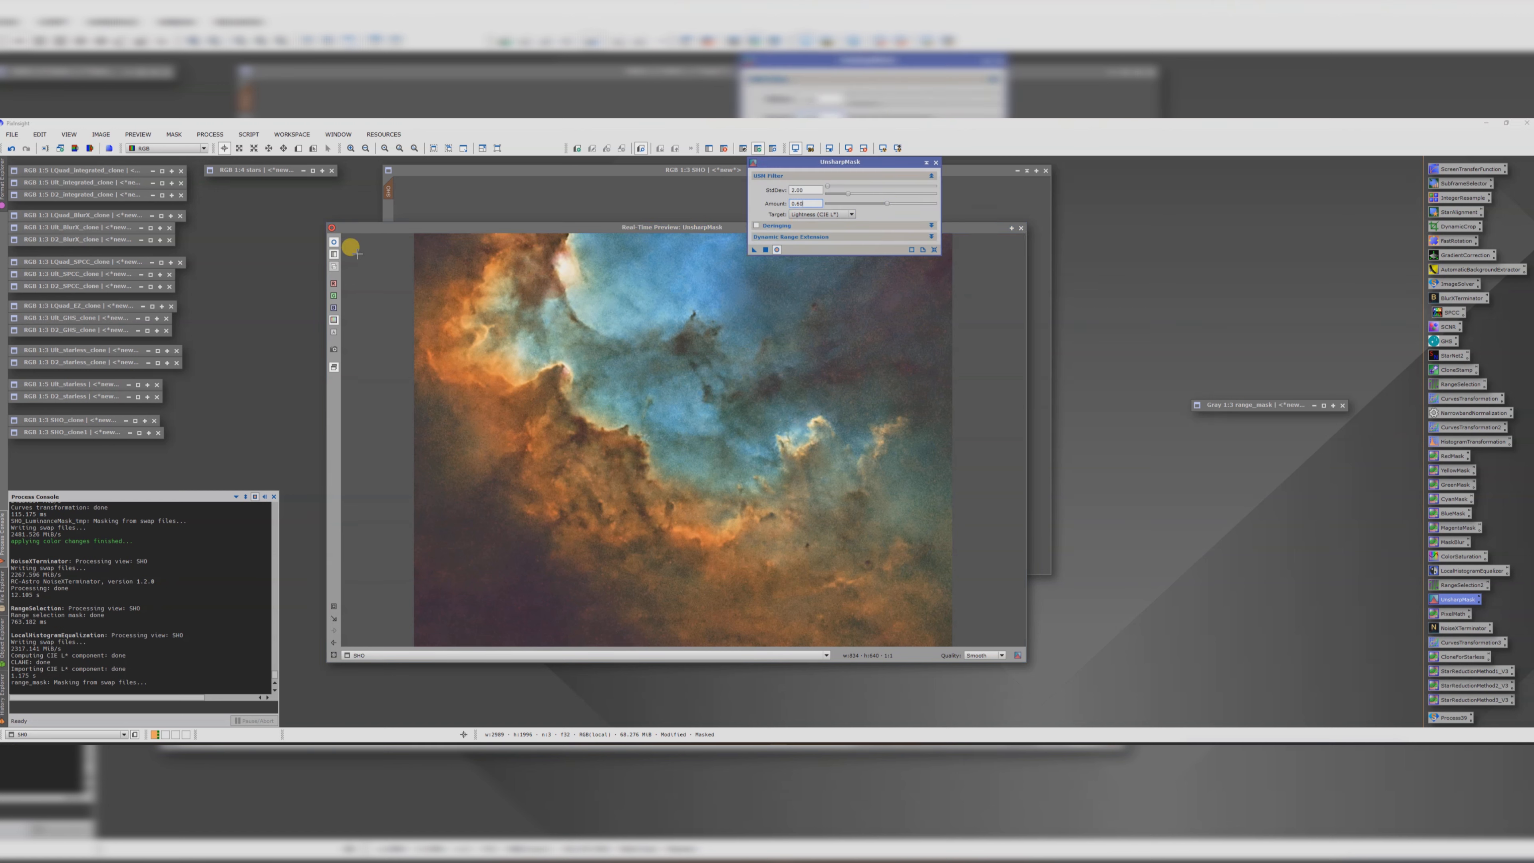
click(334, 243)
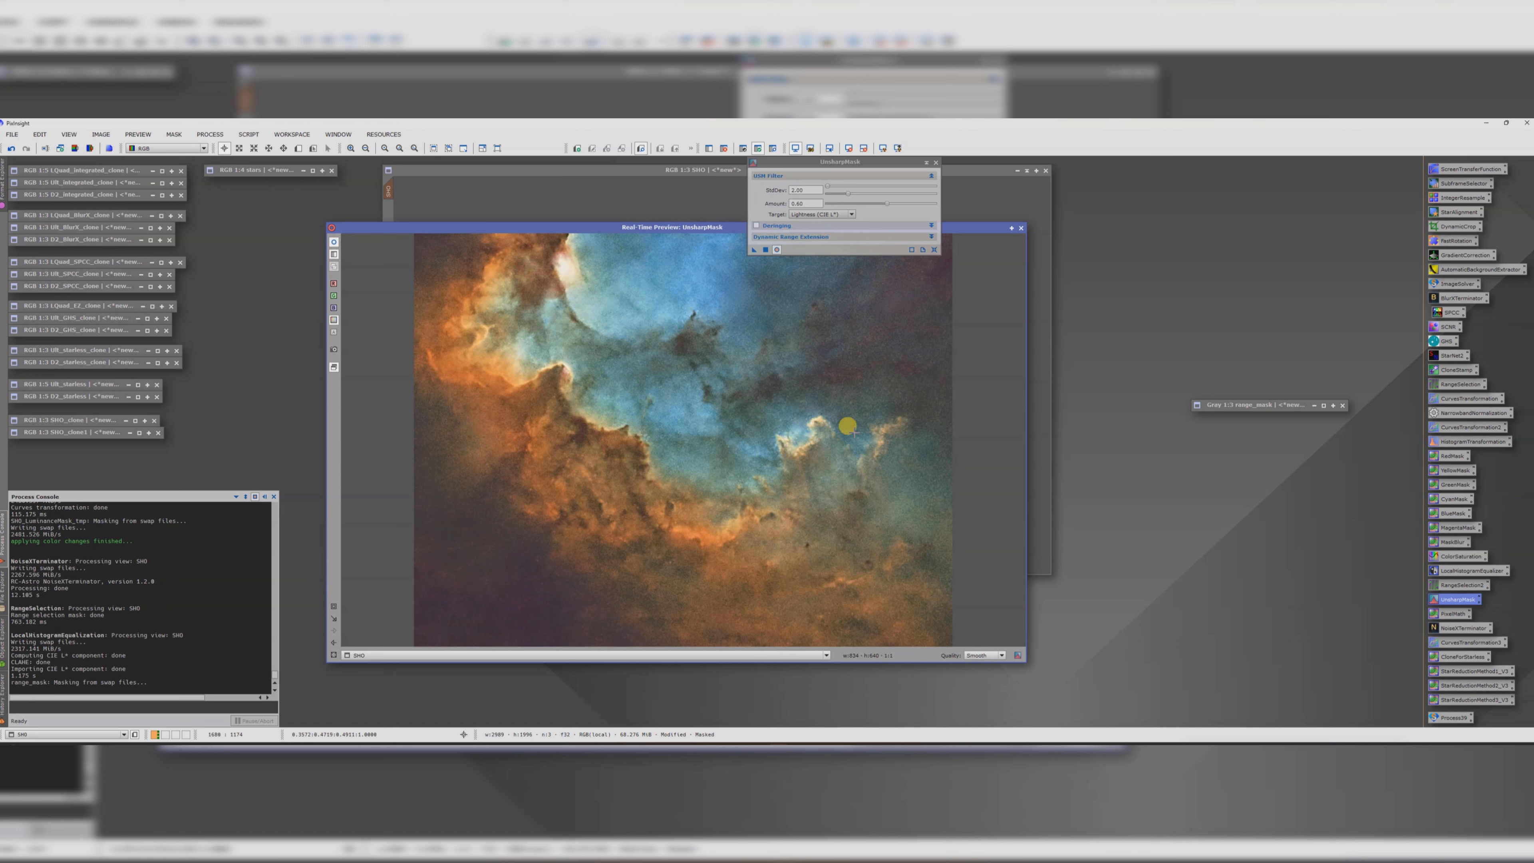
click(765, 250)
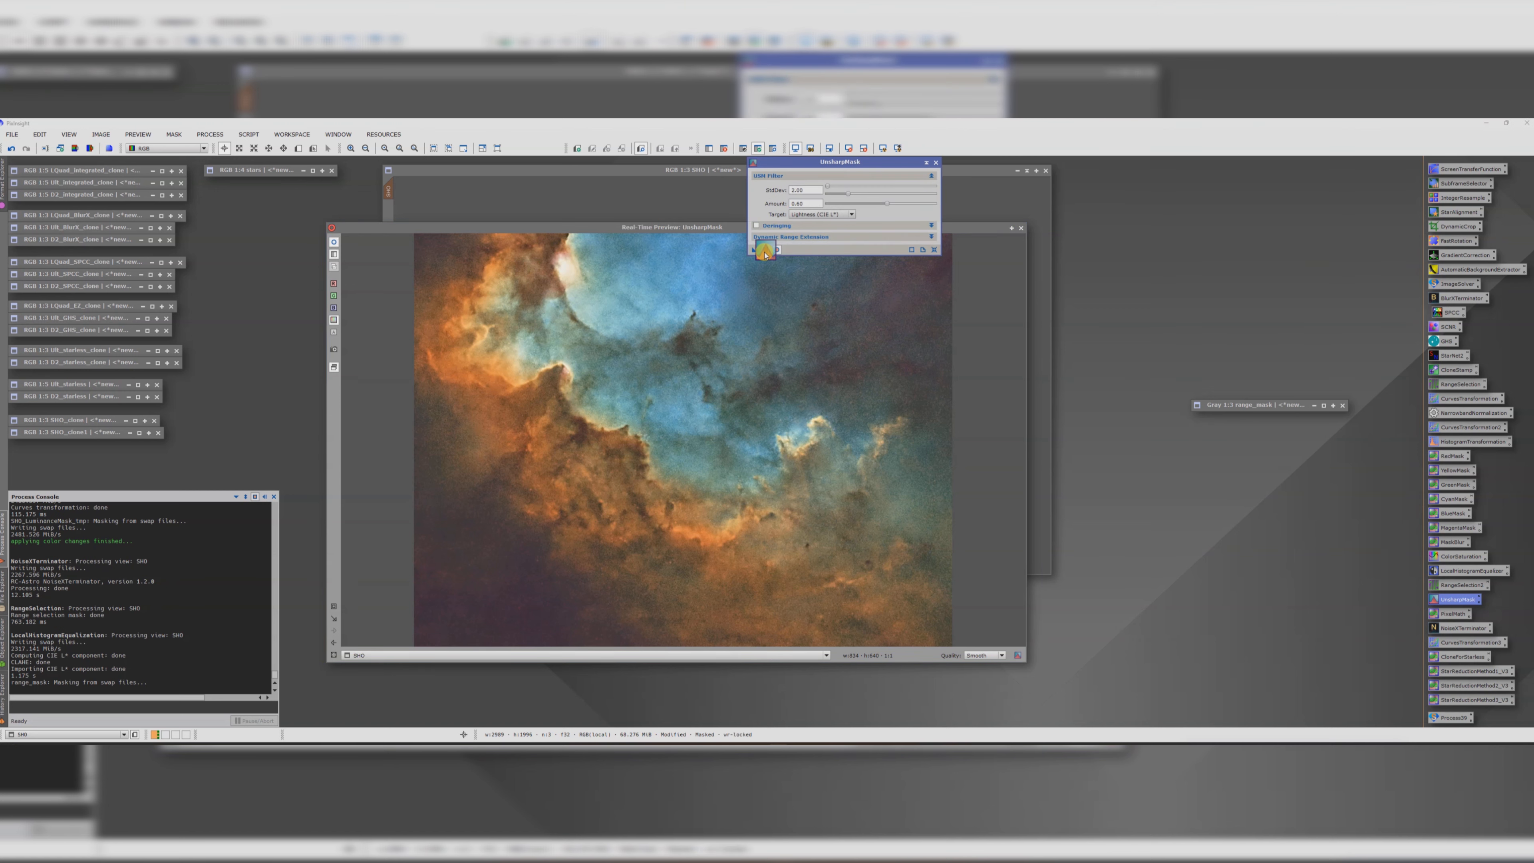
click(936, 163)
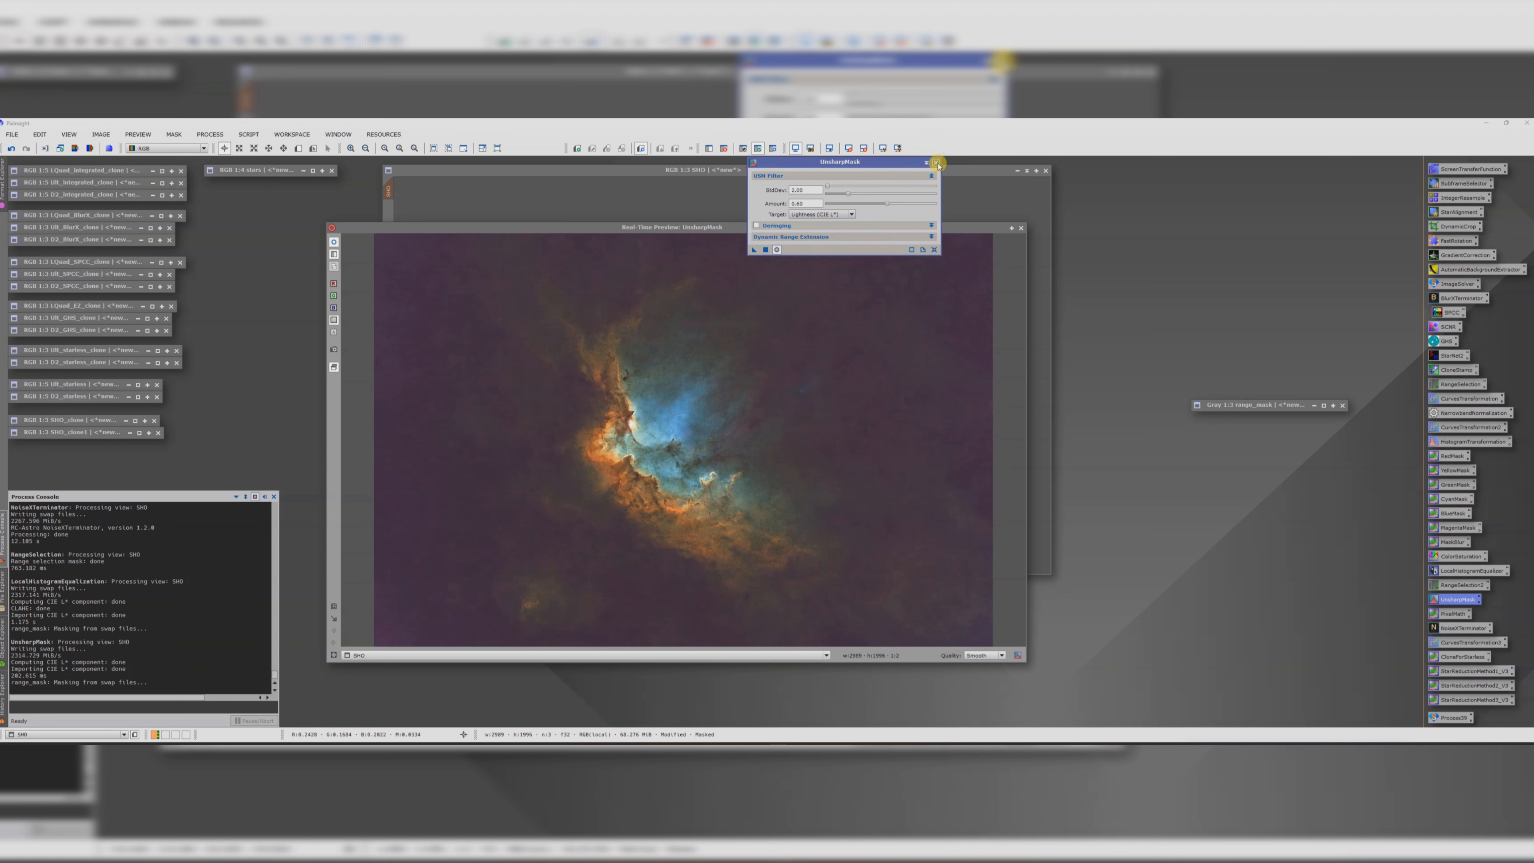
click(1017, 231)
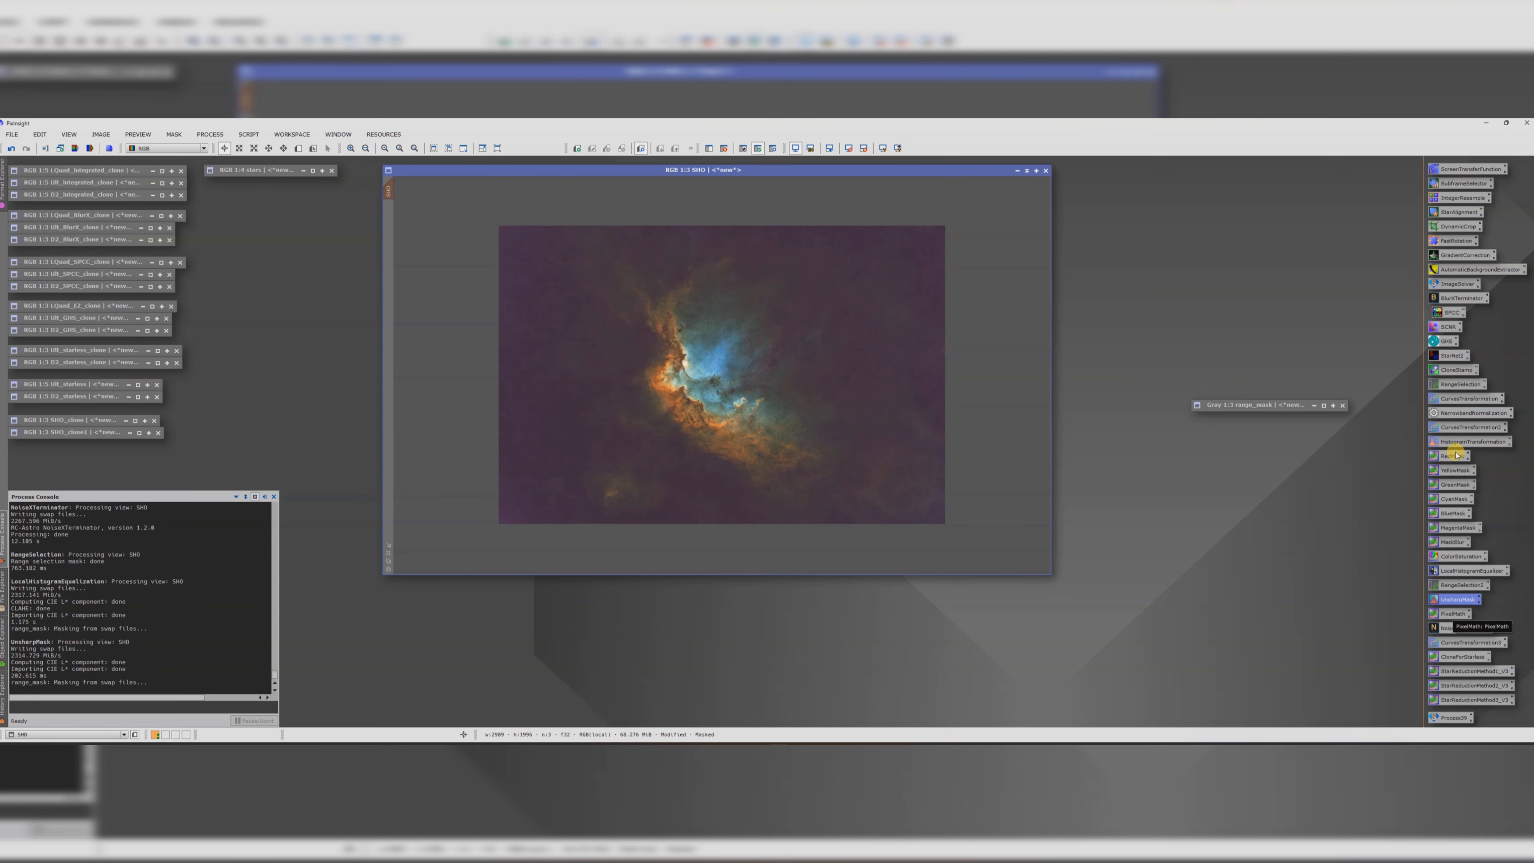
double_click(1456, 428)
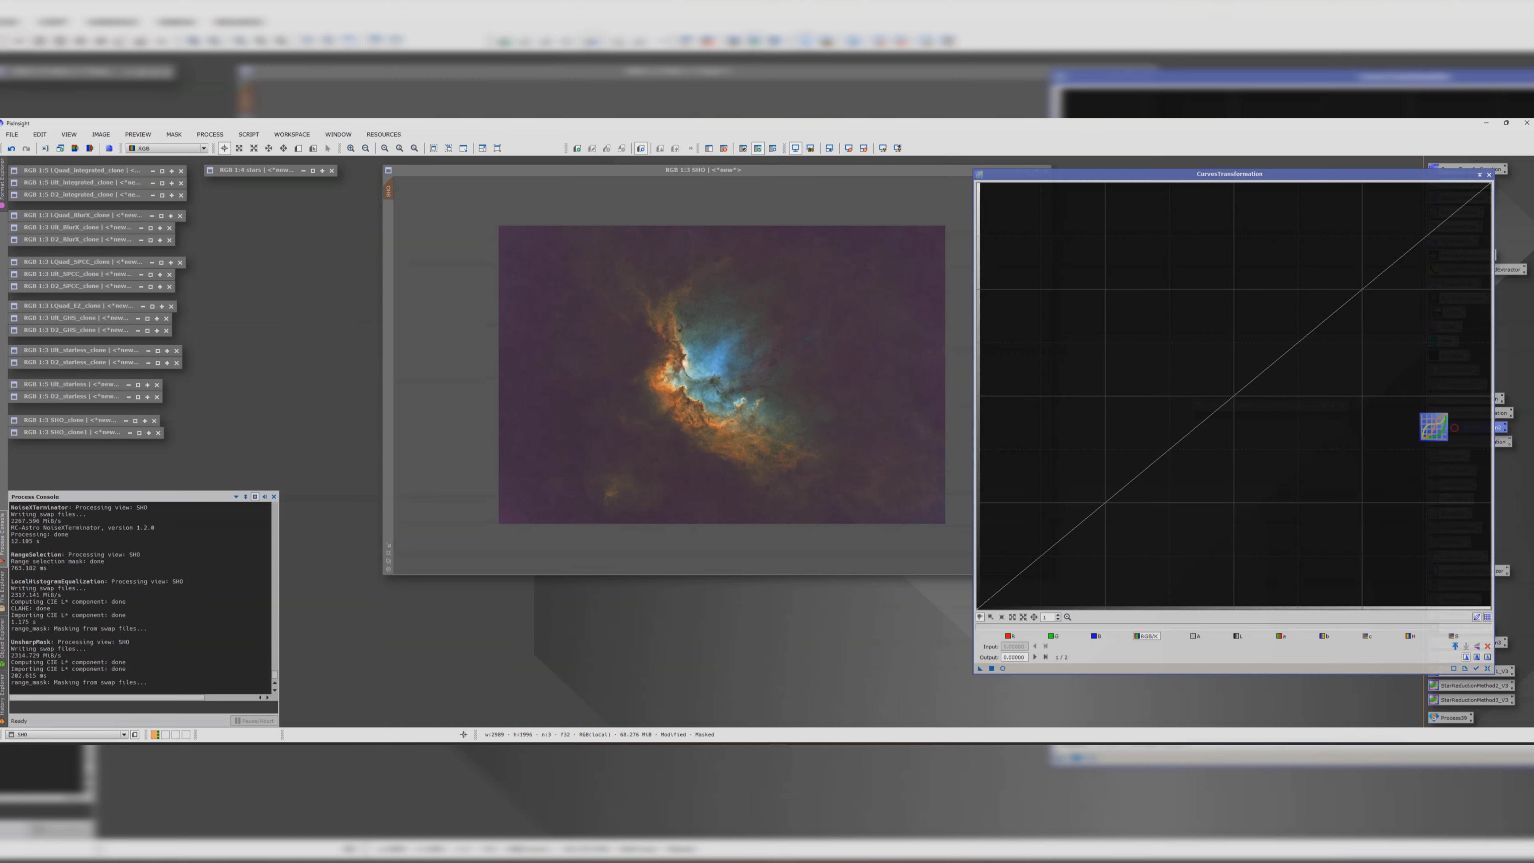
click(1003, 668)
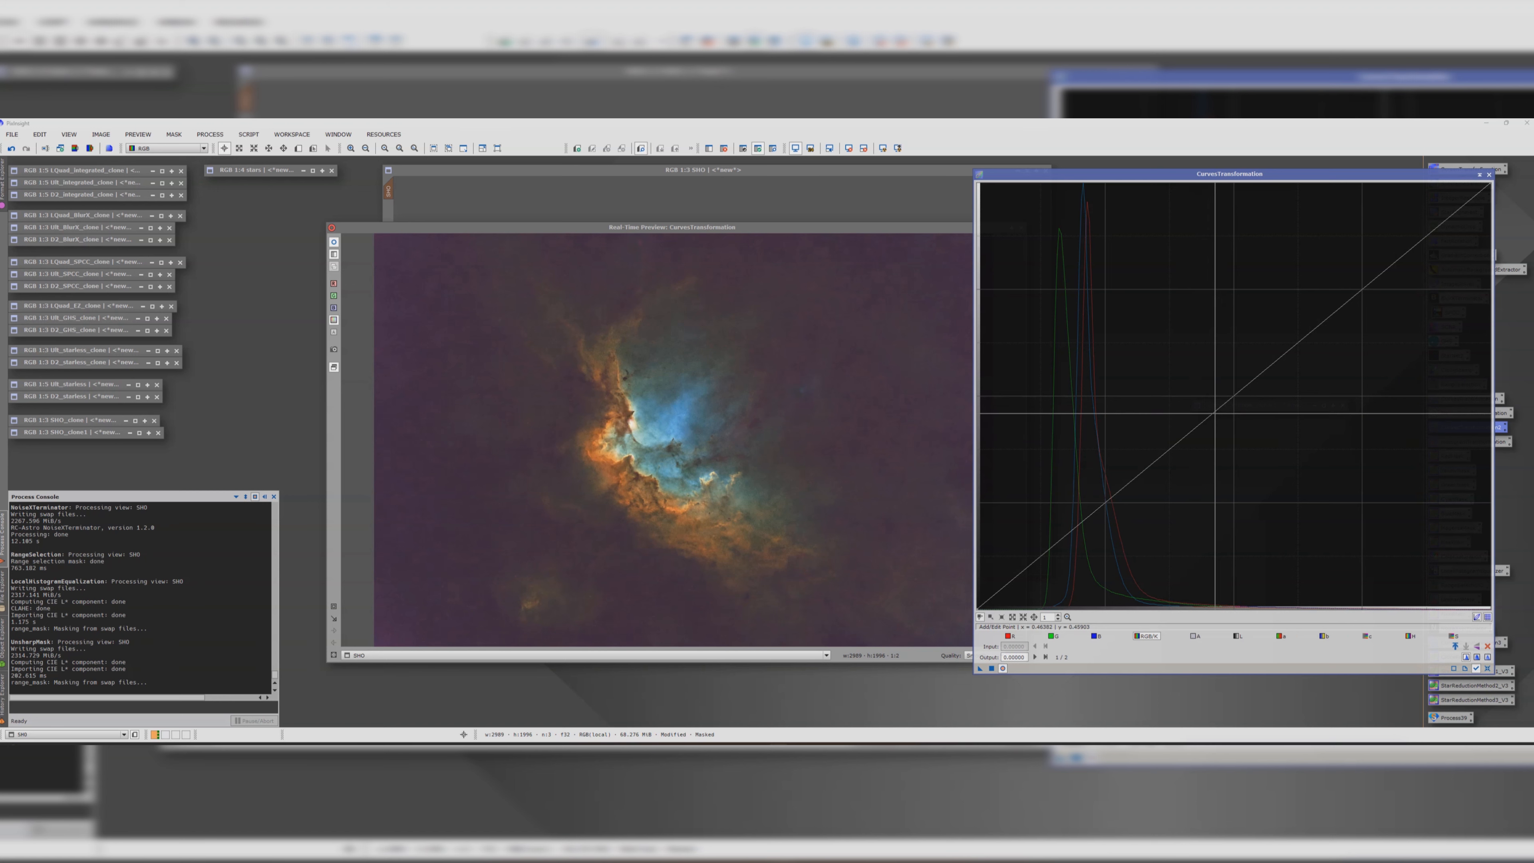
click(1193, 398)
drag(1193, 399, 1202, 405)
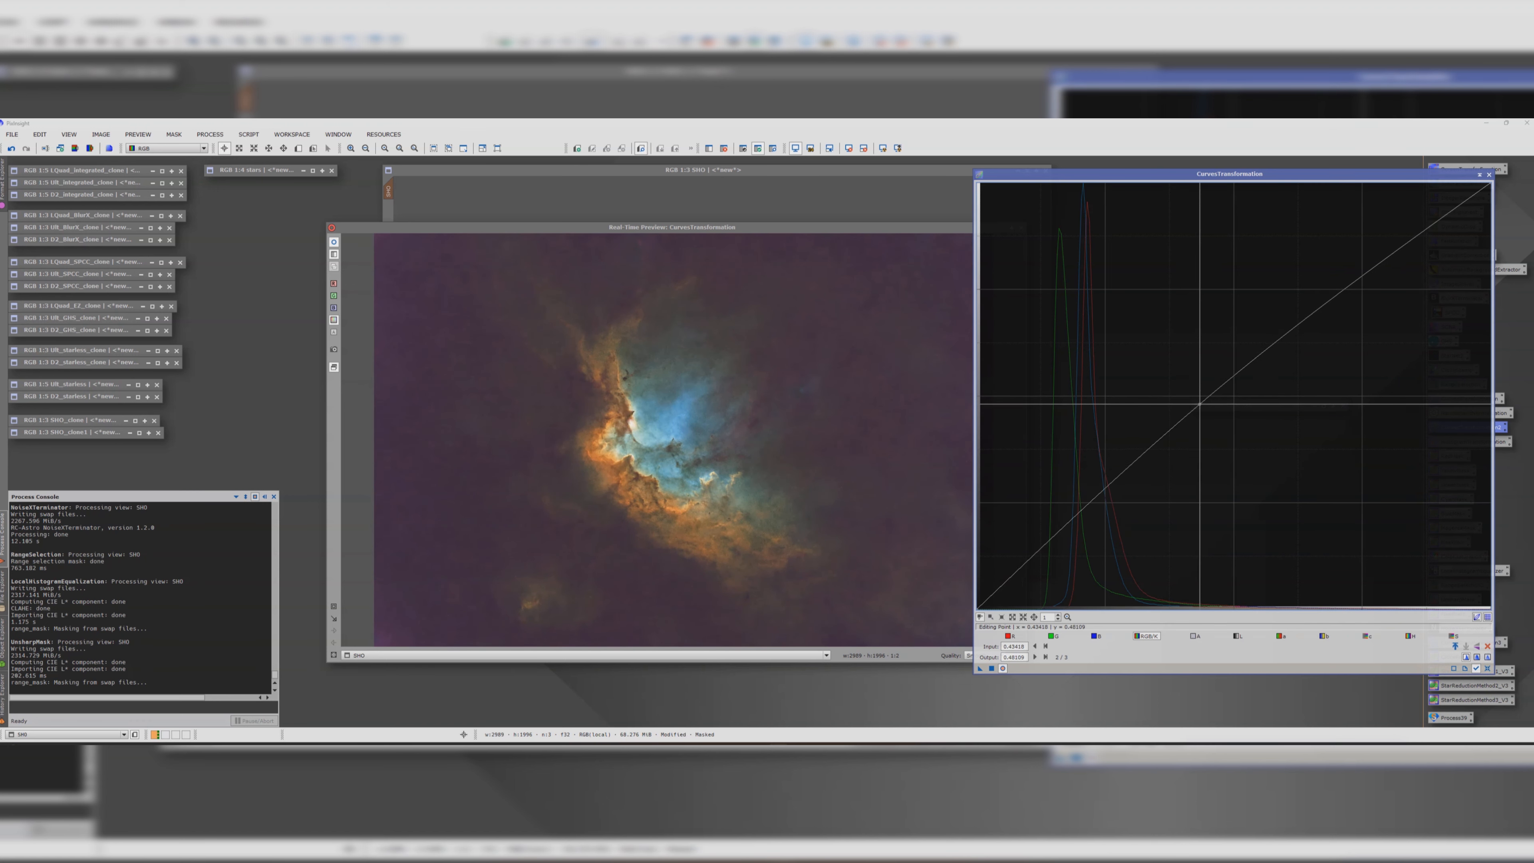
drag(1043, 550, 1046, 559)
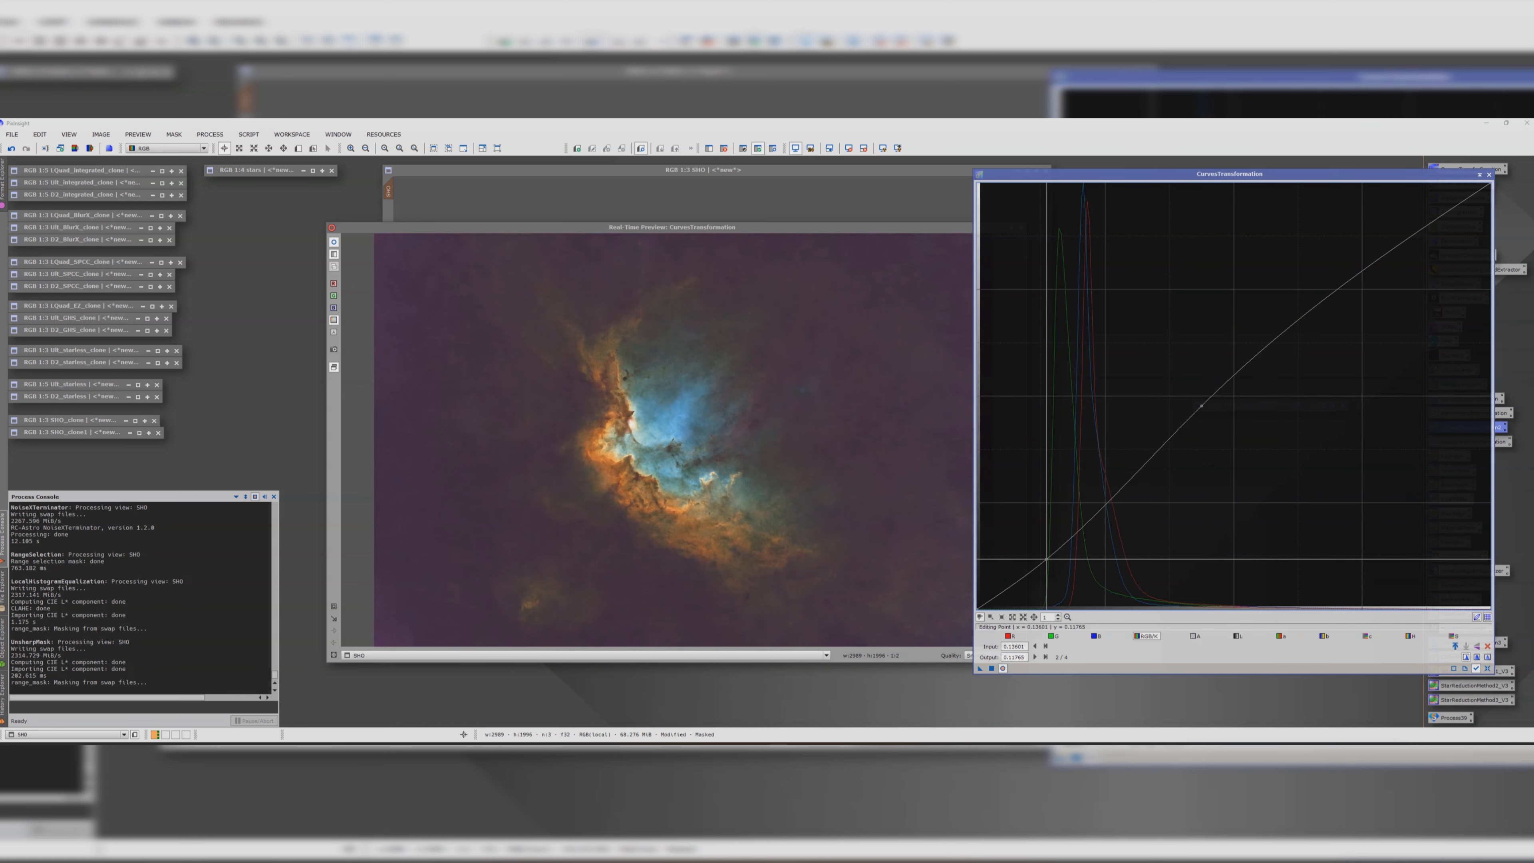
click(1009, 636)
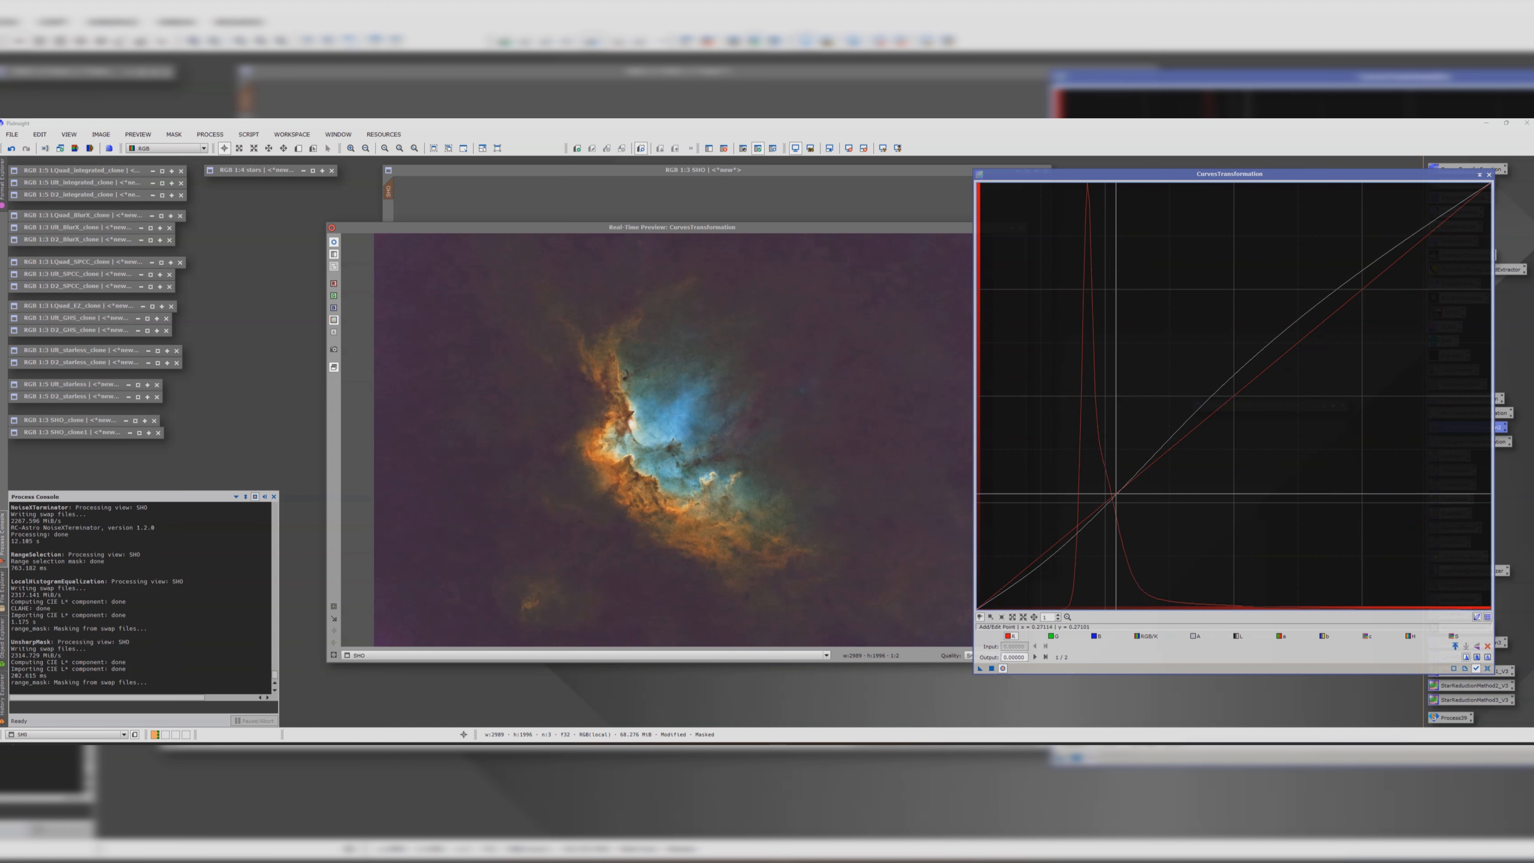
click(1140, 472)
drag(1140, 472, 1169, 518)
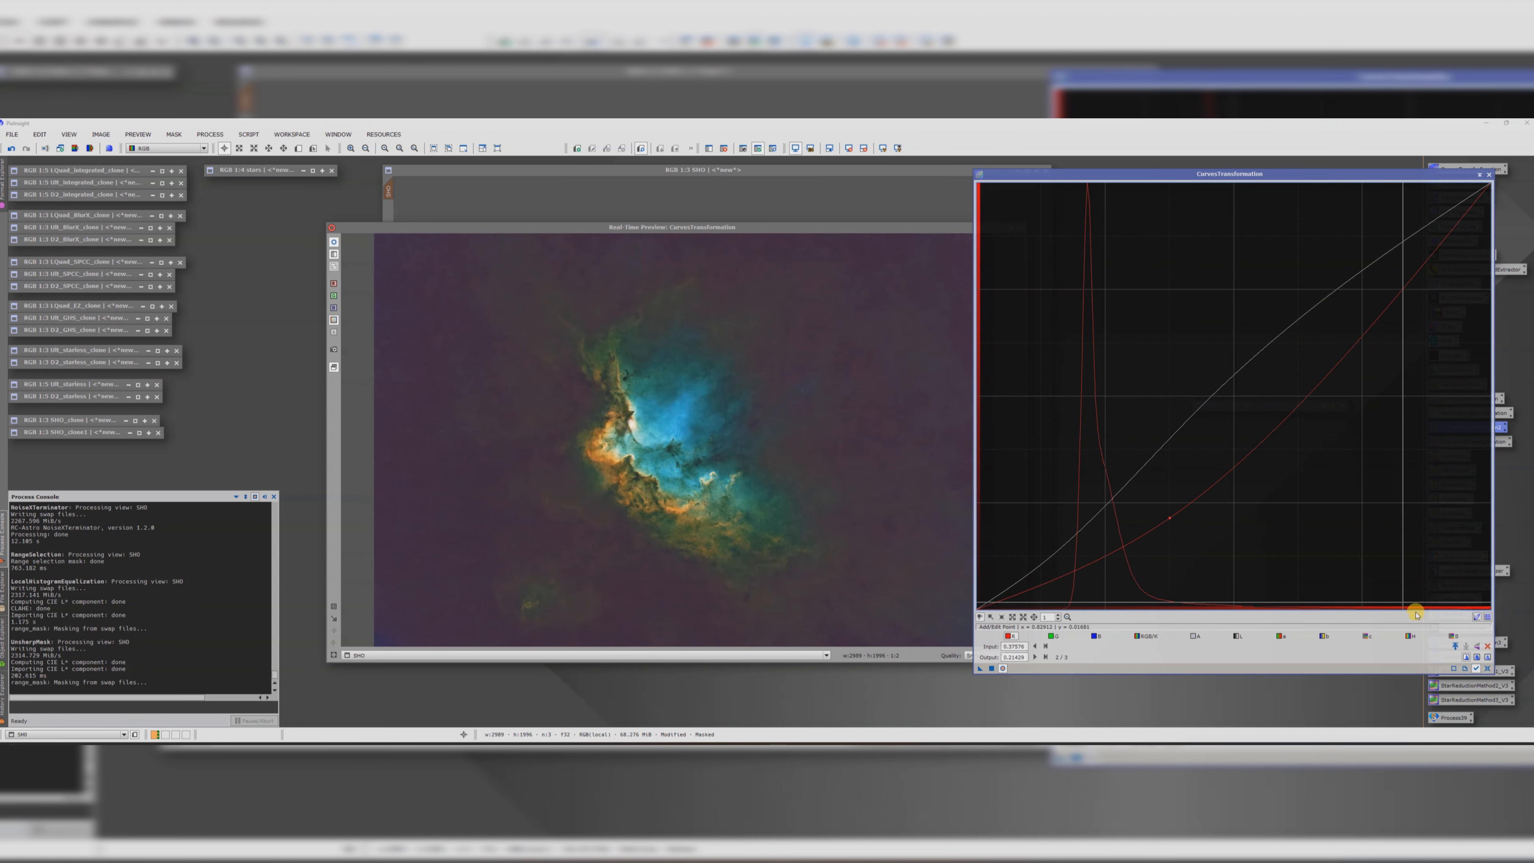
click(1489, 646)
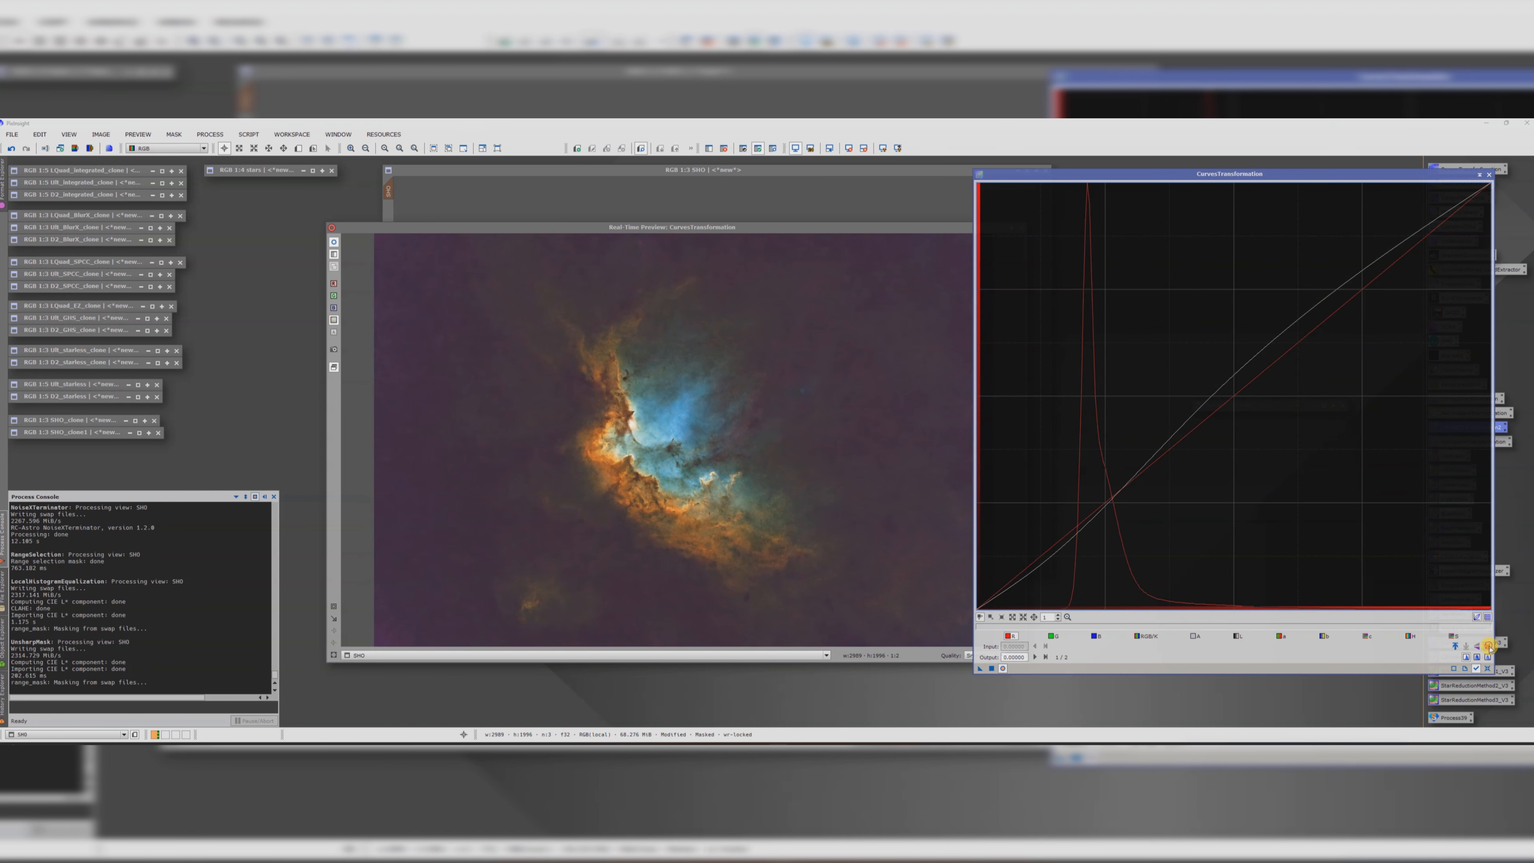
click(1489, 175)
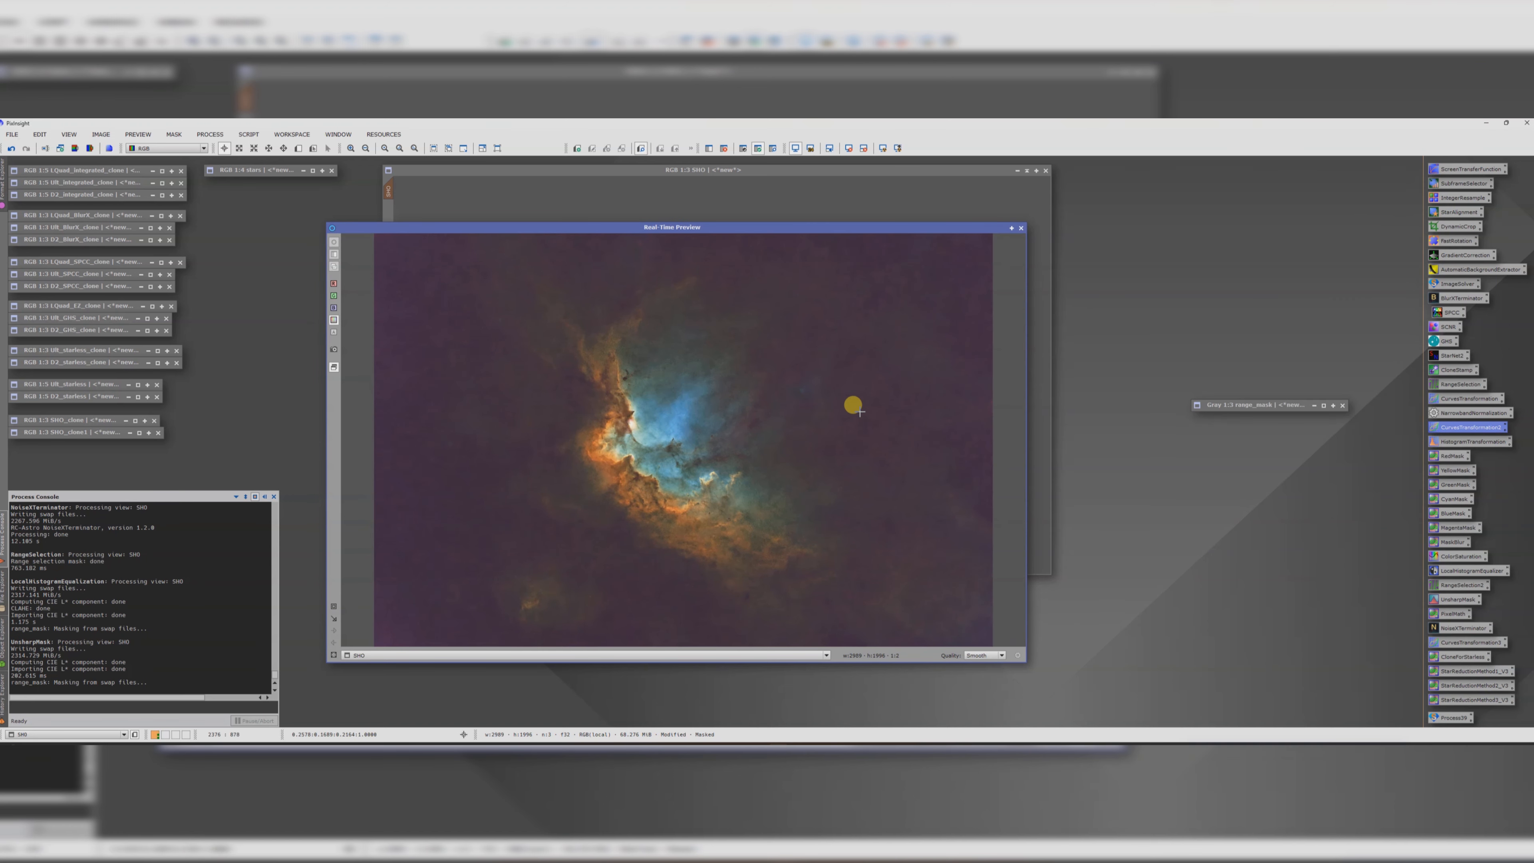
click(1019, 228)
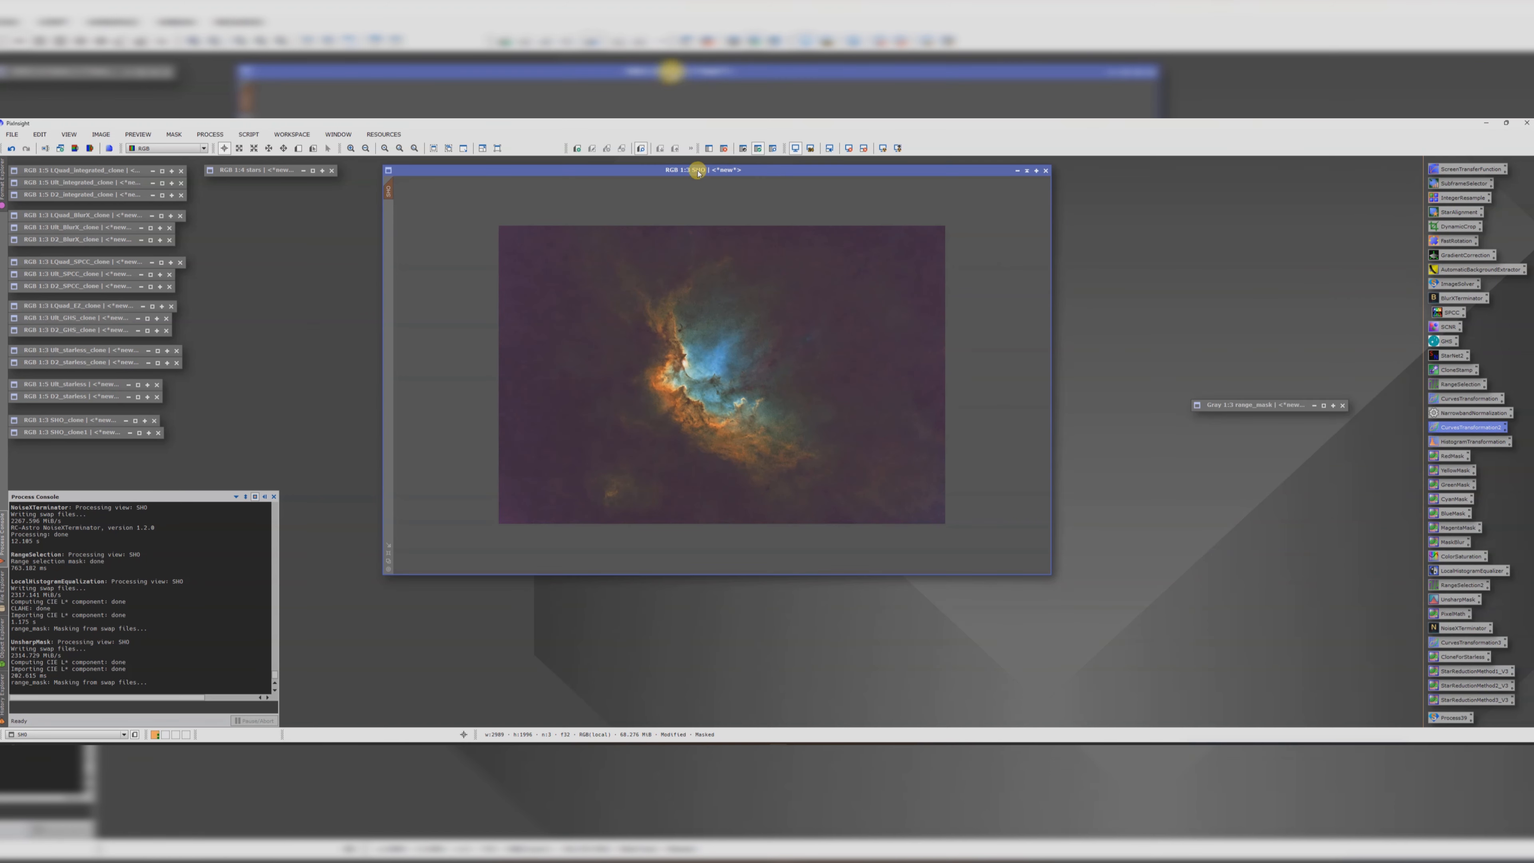
- Invert the range mask on the SHO image and open a real-time CurvesTransformation preview for the combined RGB/K curve
drag(698, 170, 671, 195)
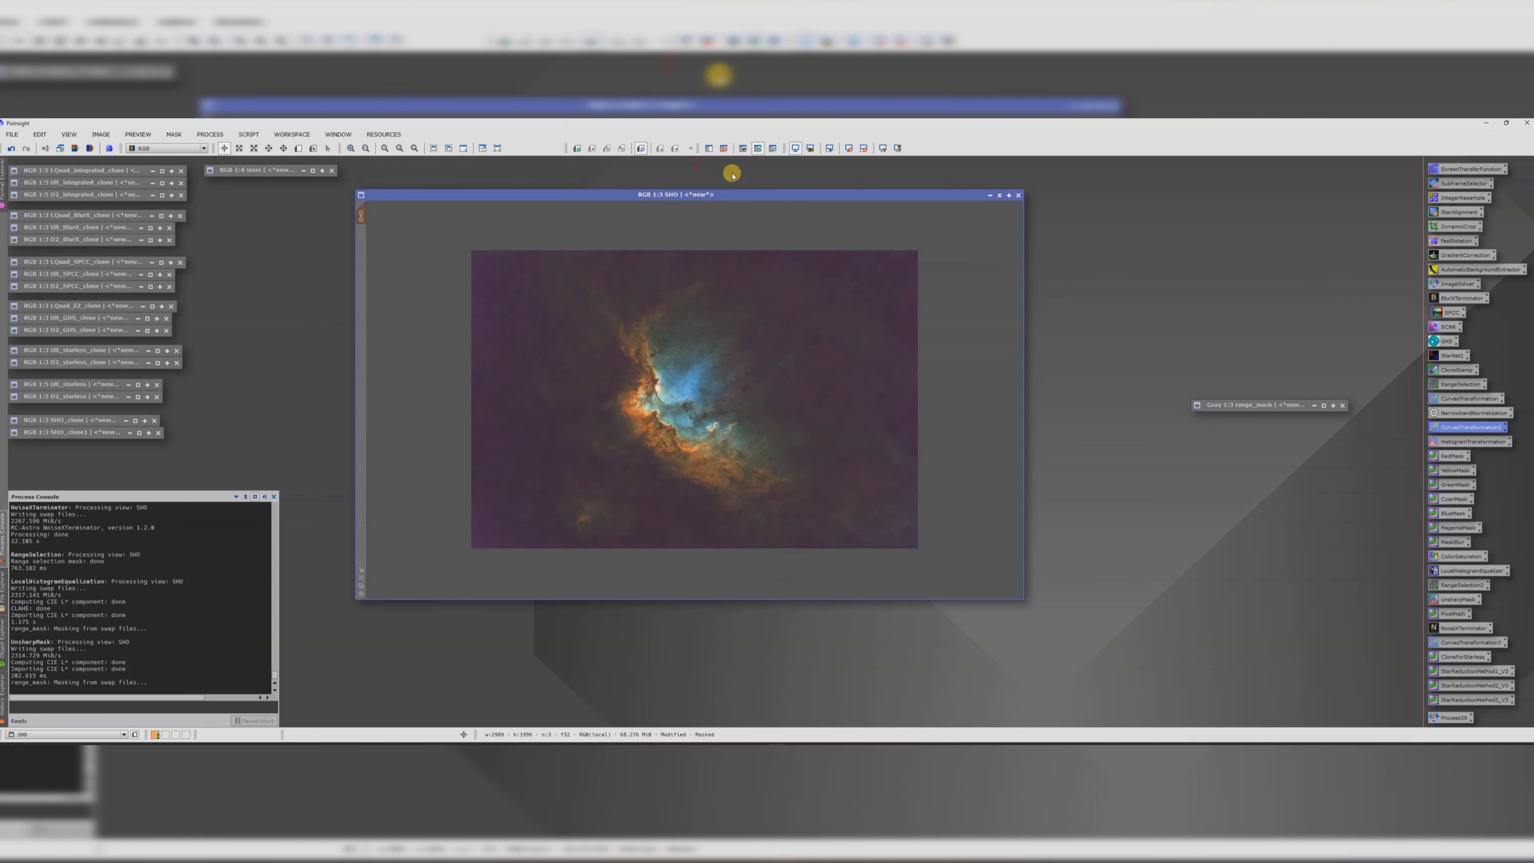
click(743, 150)
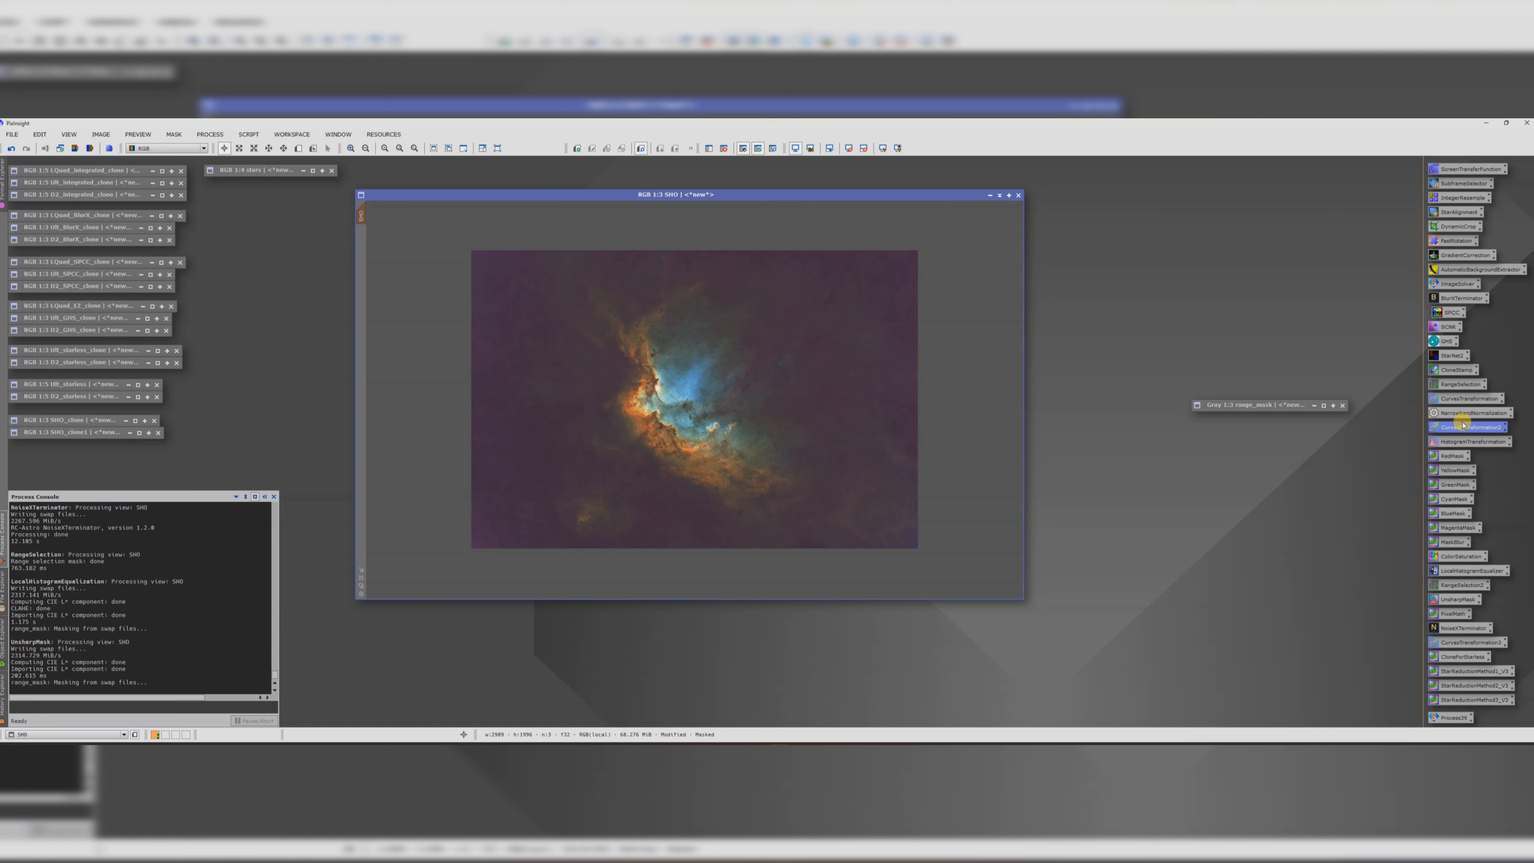
double_click(1461, 431)
click(1002, 668)
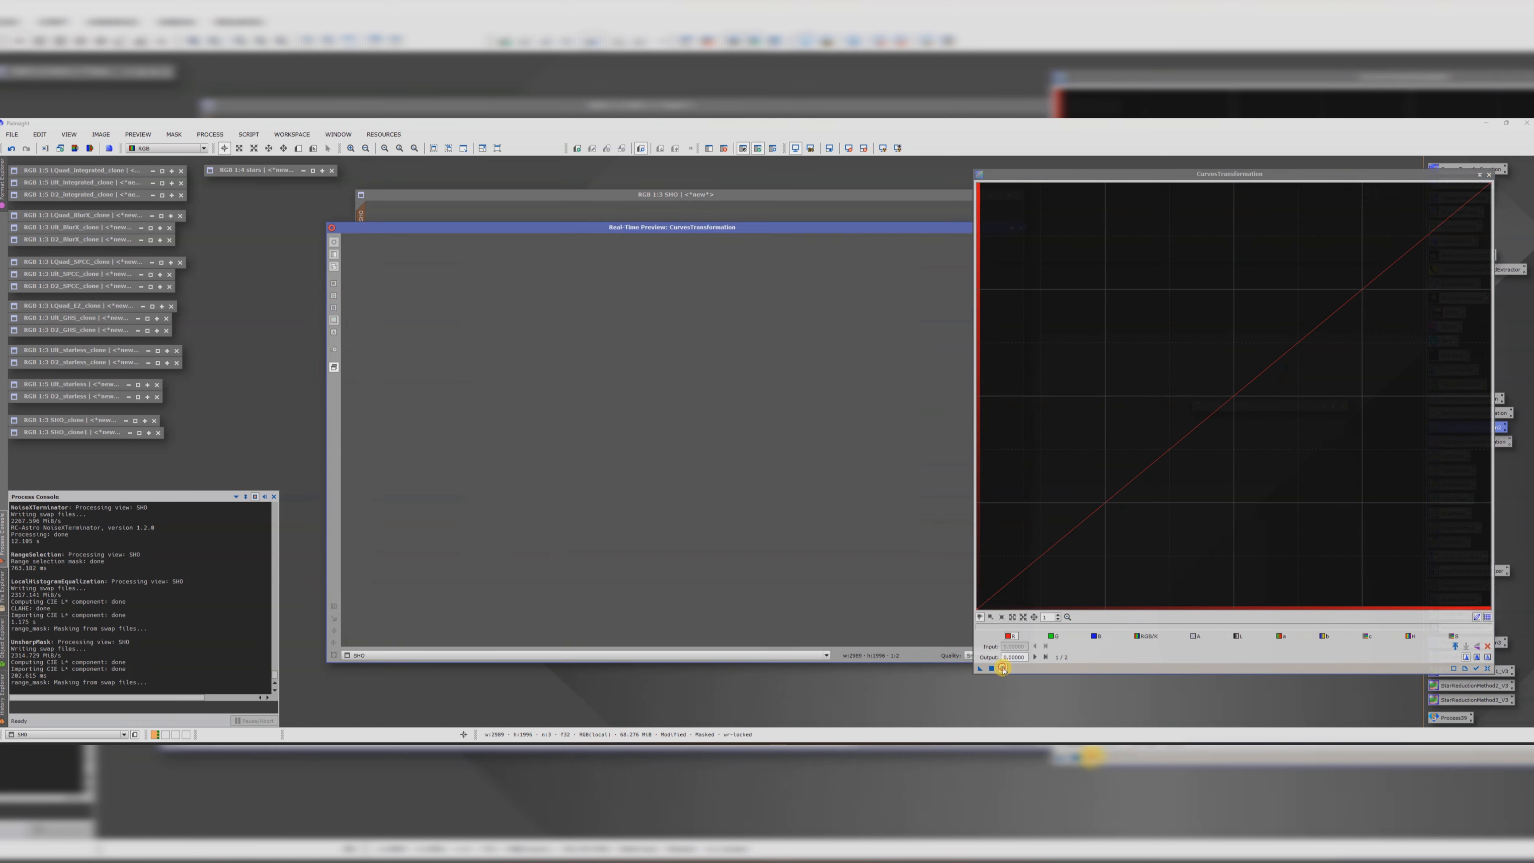
click(1477, 669)
click(1146, 636)
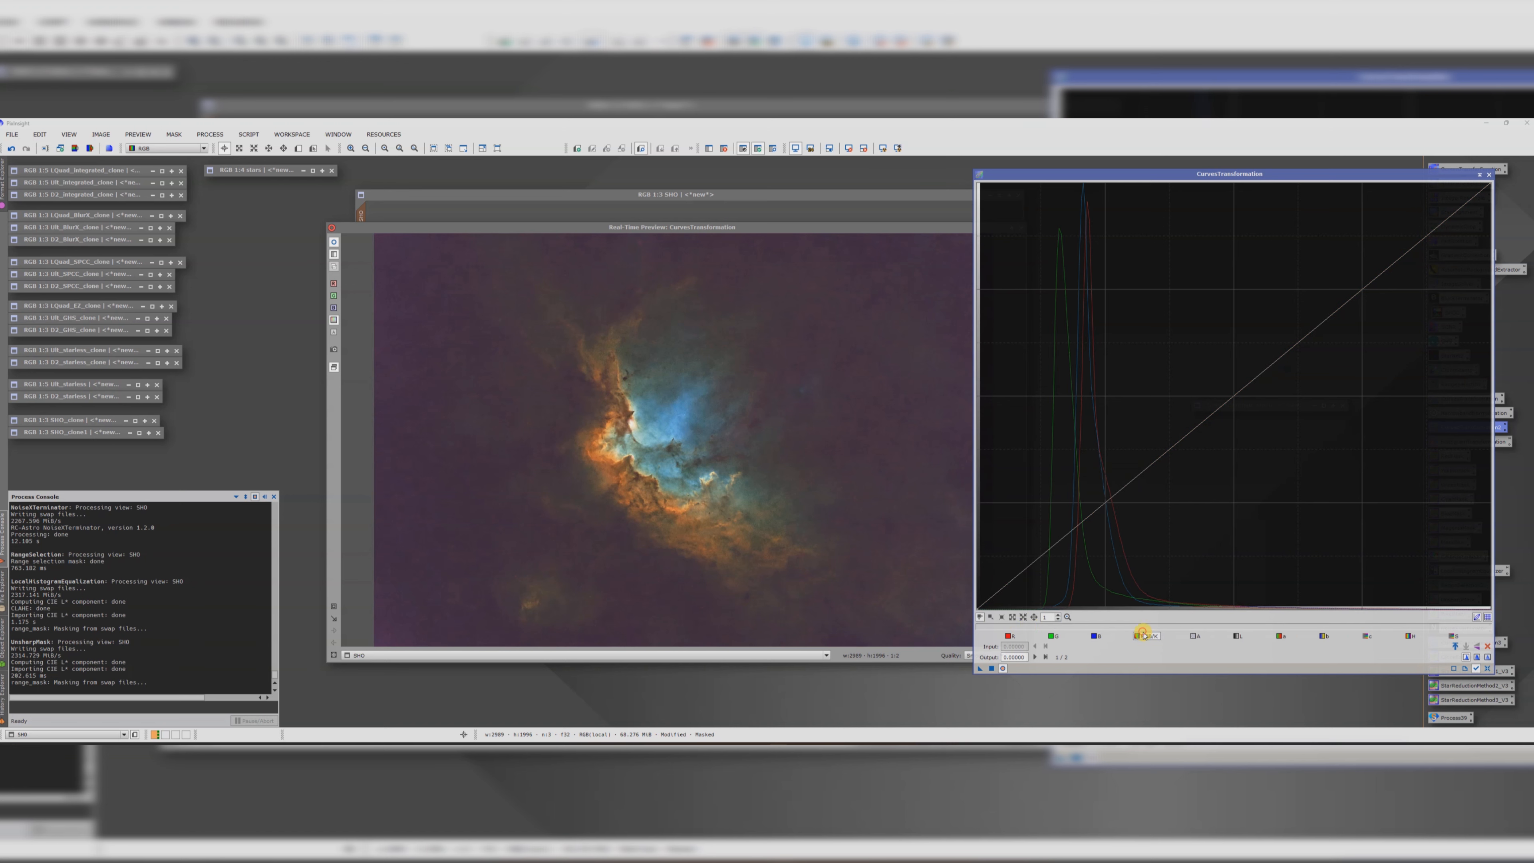
- Lower the RGB/K curve from input about 0.28 to output about 0.23, apply it to the background, and close the preview
click(907, 334)
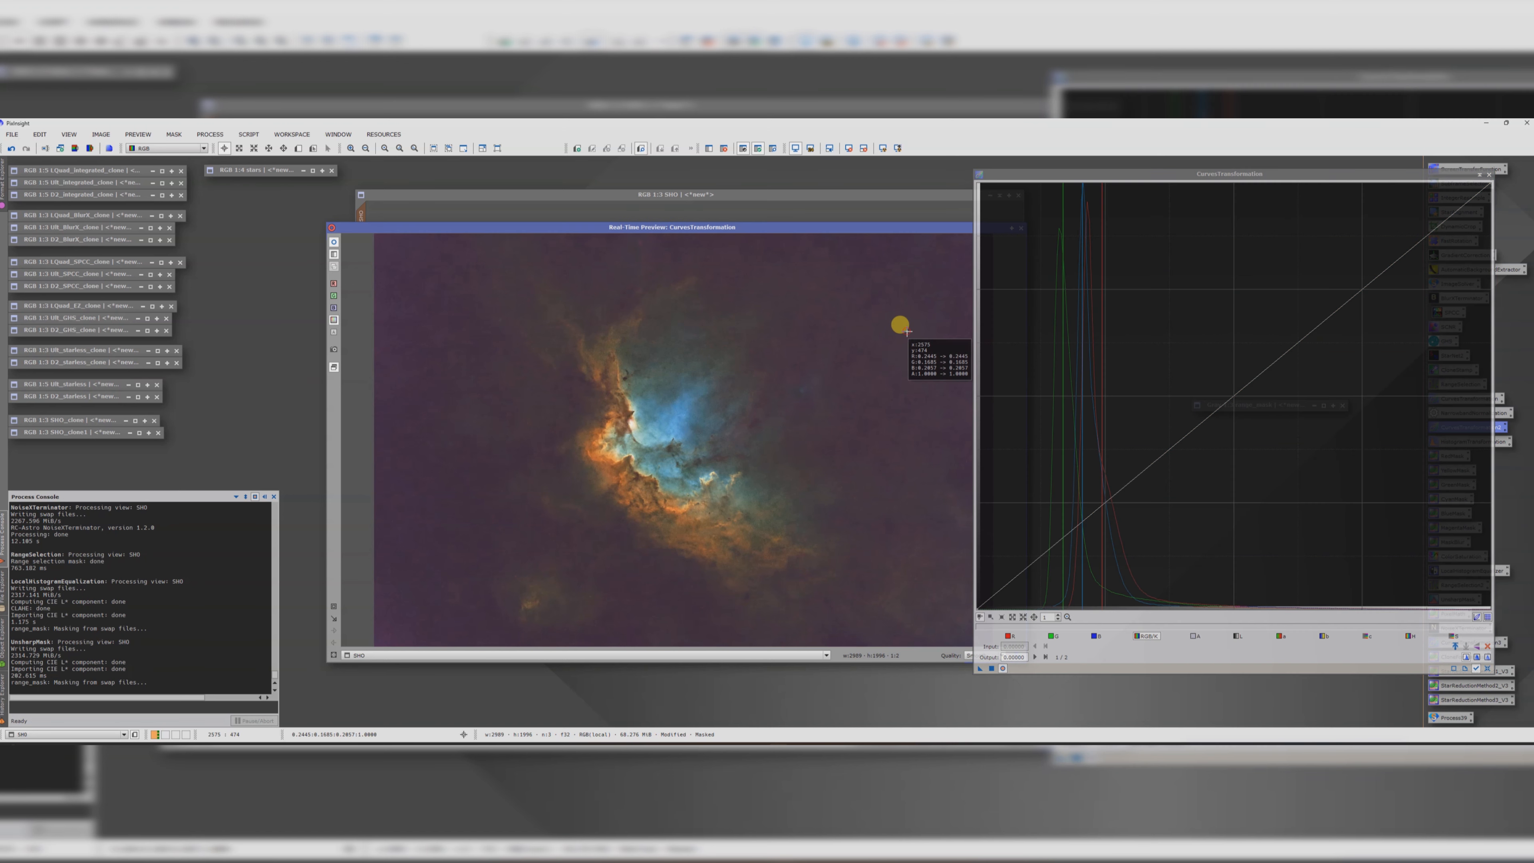
click(1119, 499)
drag(1117, 493, 1121, 511)
drag(1121, 512, 1121, 512)
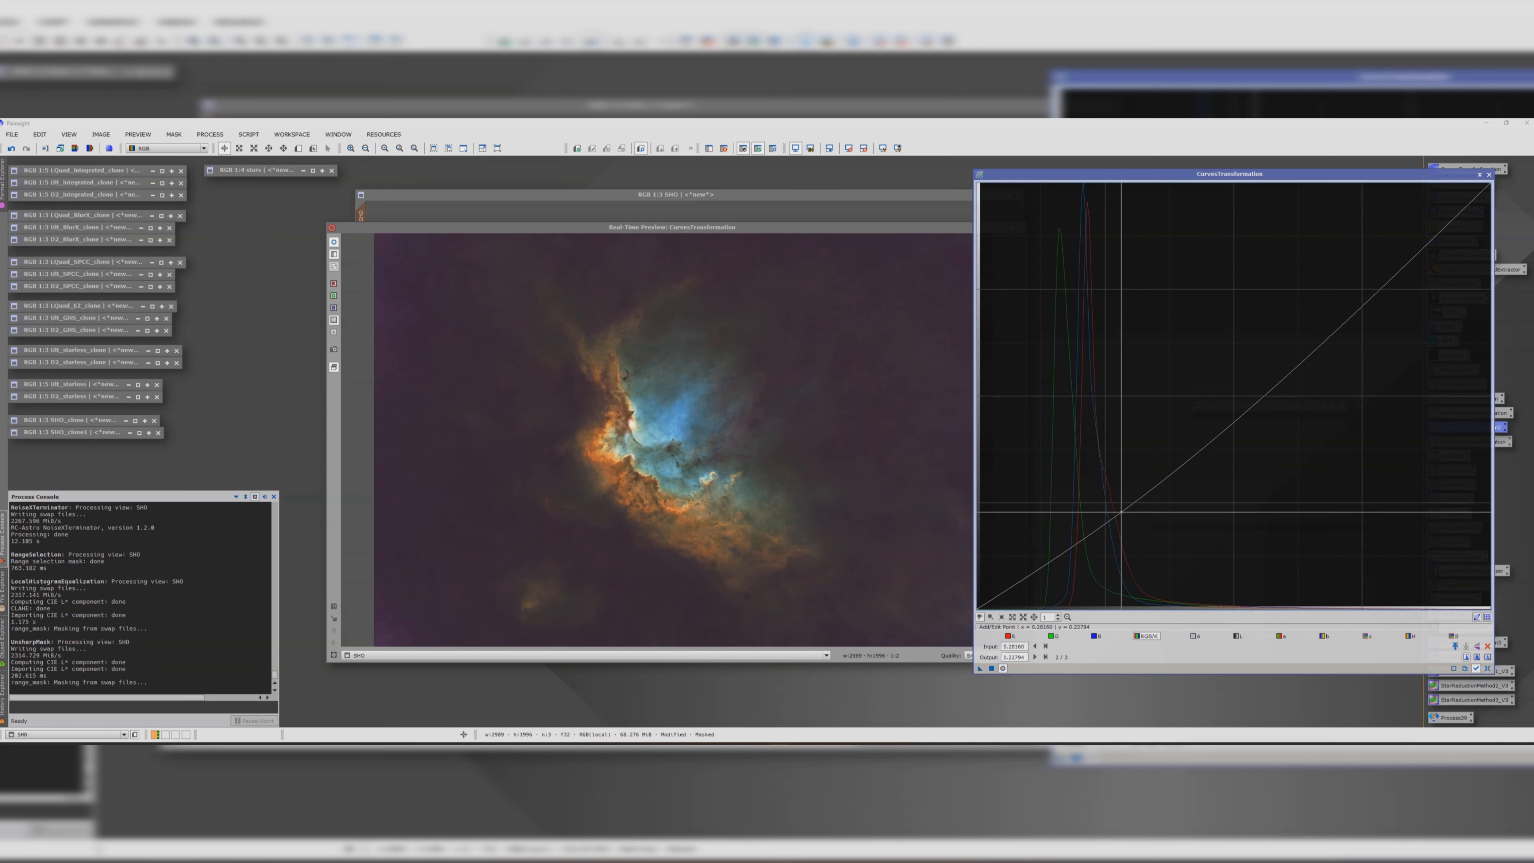
click(991, 668)
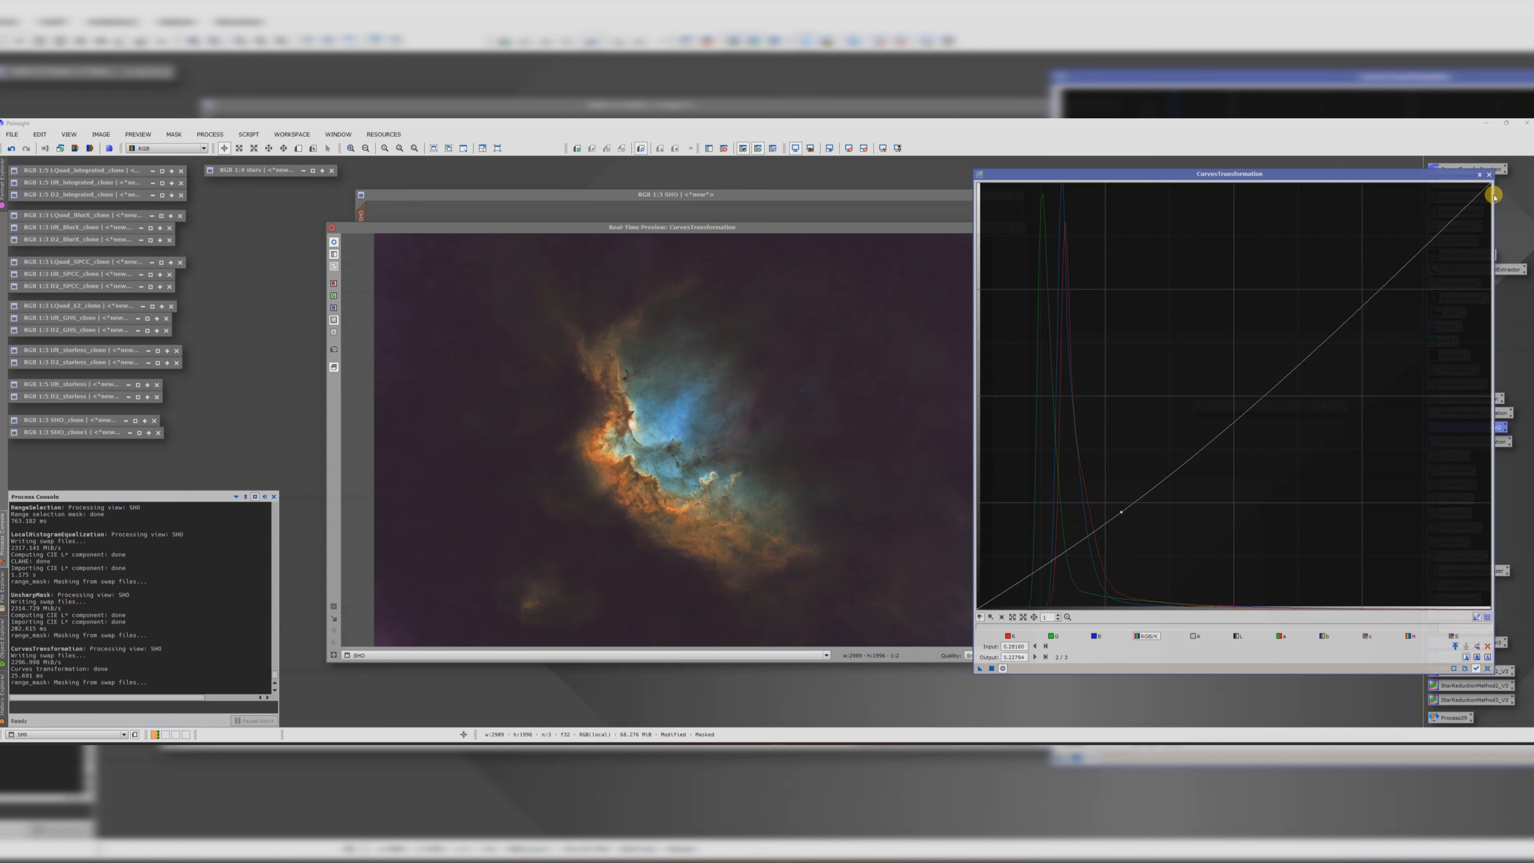
click(1489, 174)
click(1021, 228)
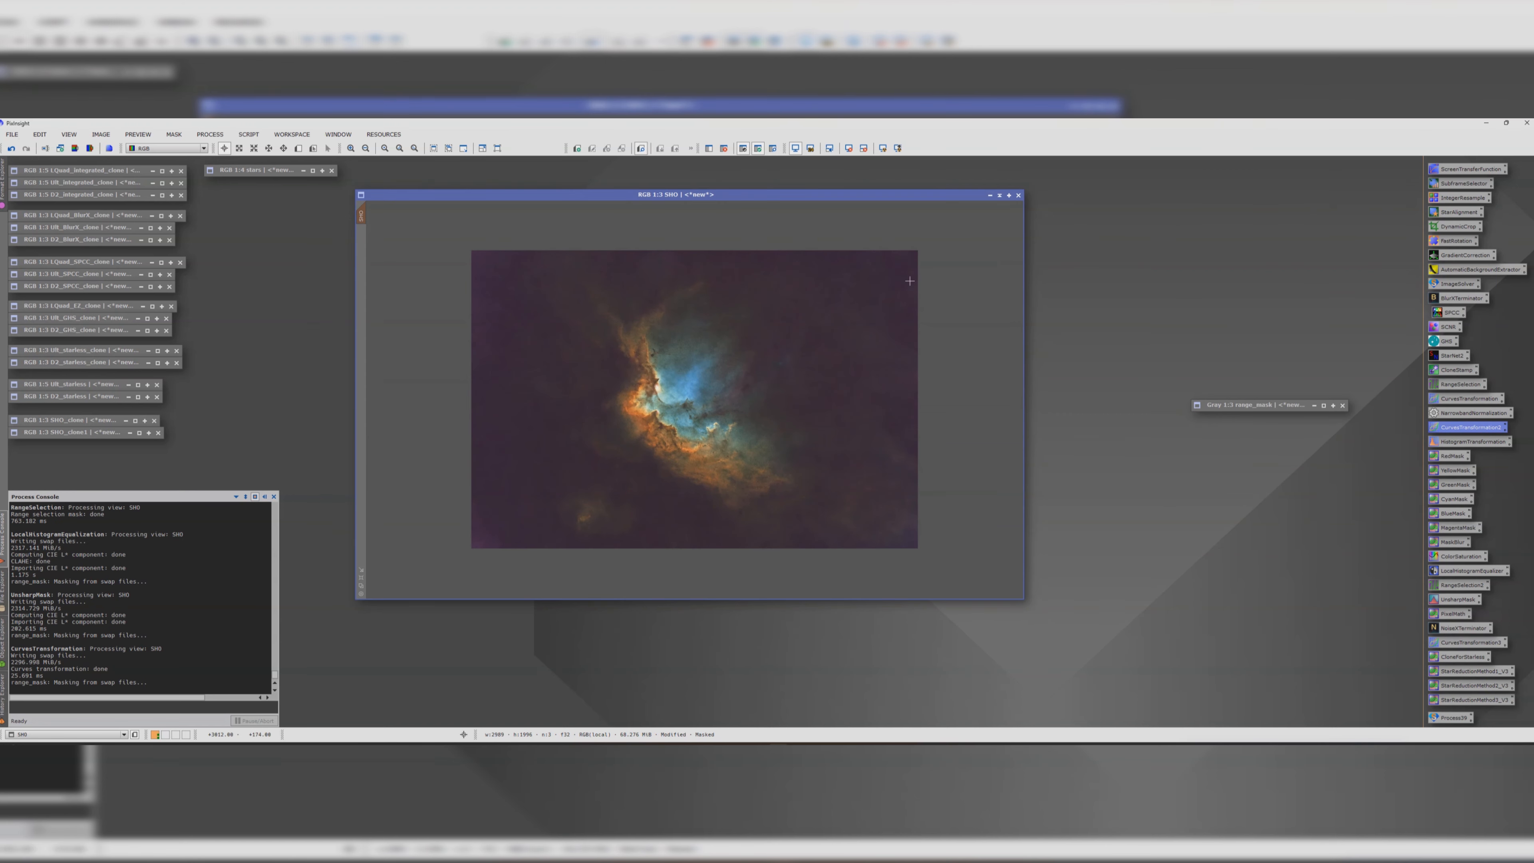
- Remove the mask from the SHO image and run the DarkStructureEnhance script on it
click(724, 150)
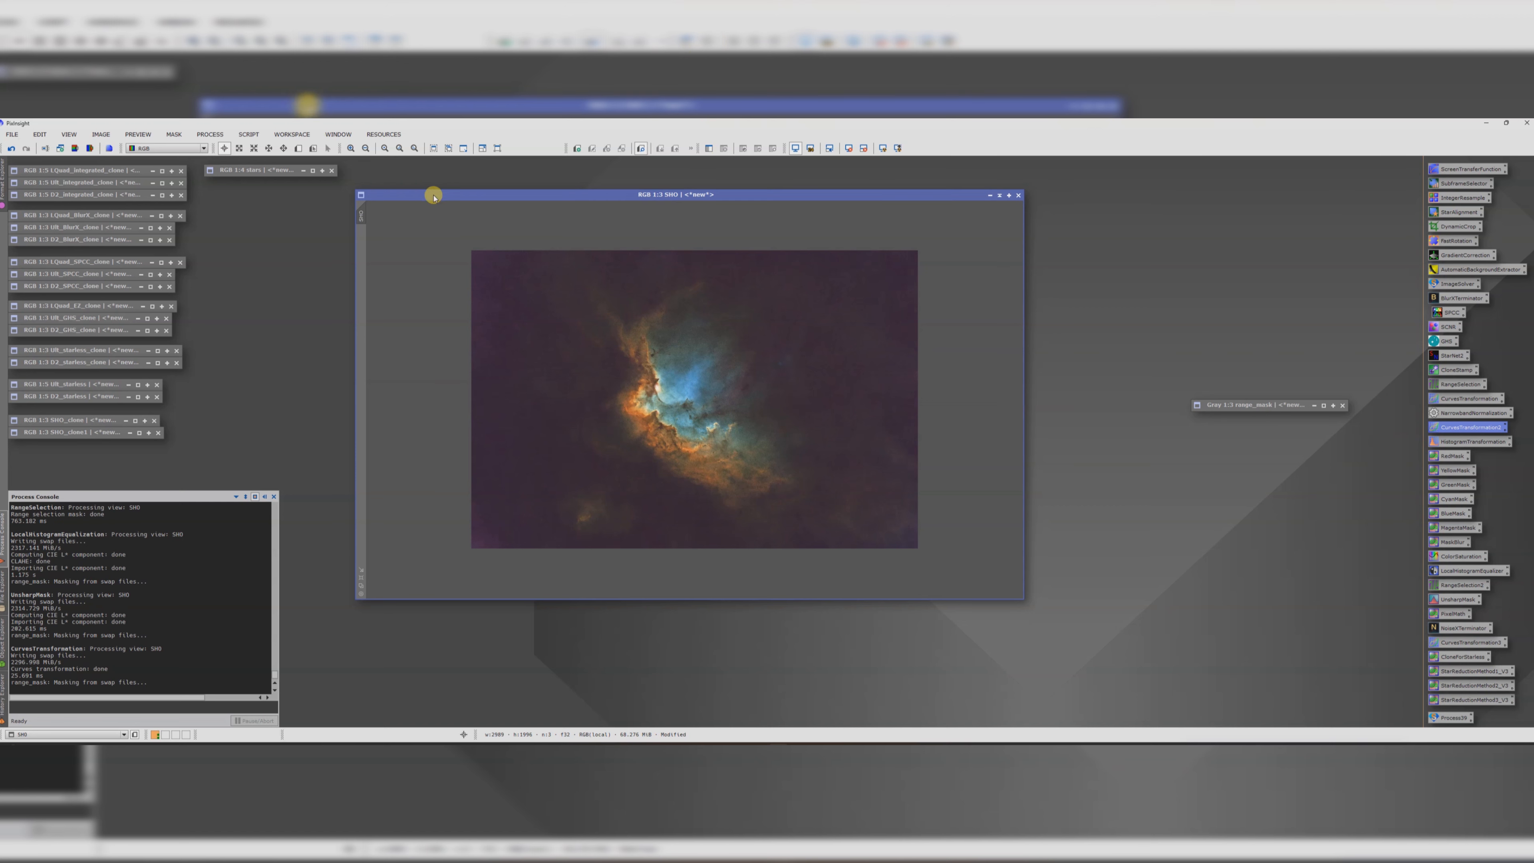
click(248, 134)
mouse_move(279, 290)
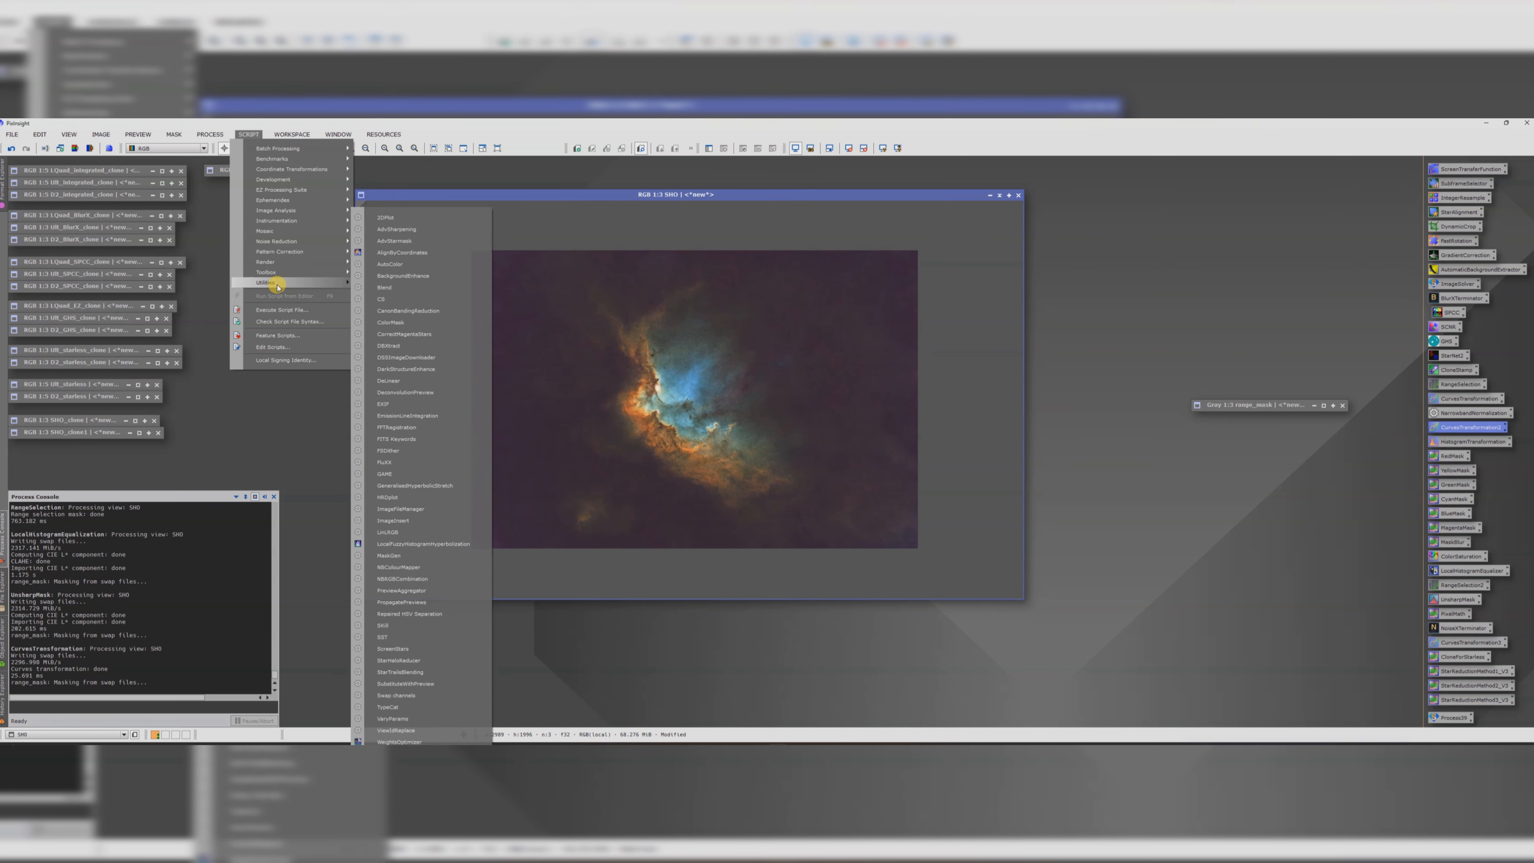
click(392, 362)
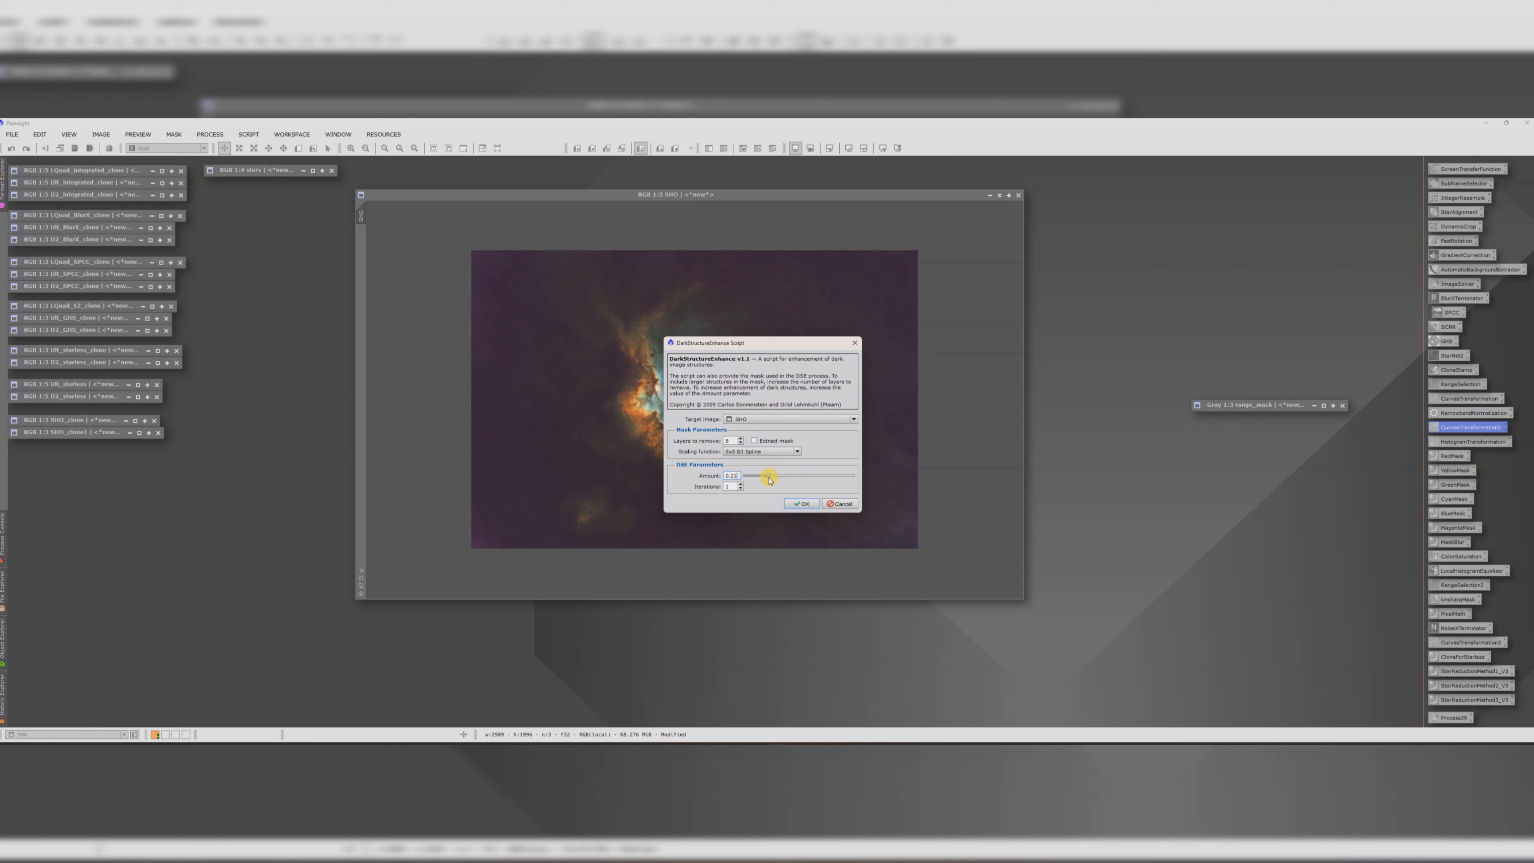
click(802, 504)
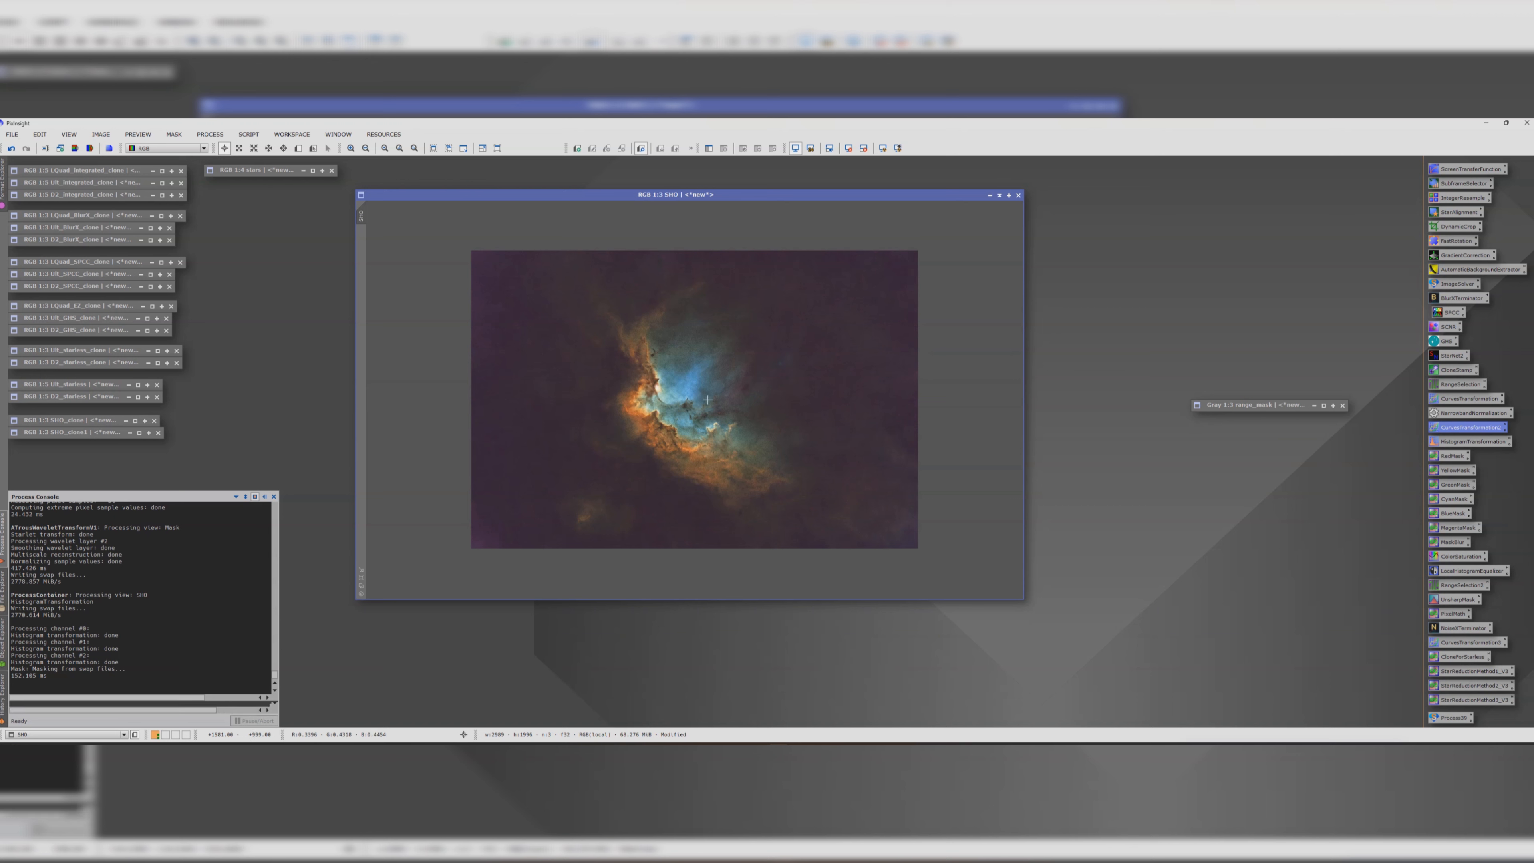
drag(569, 196, 695, 183)
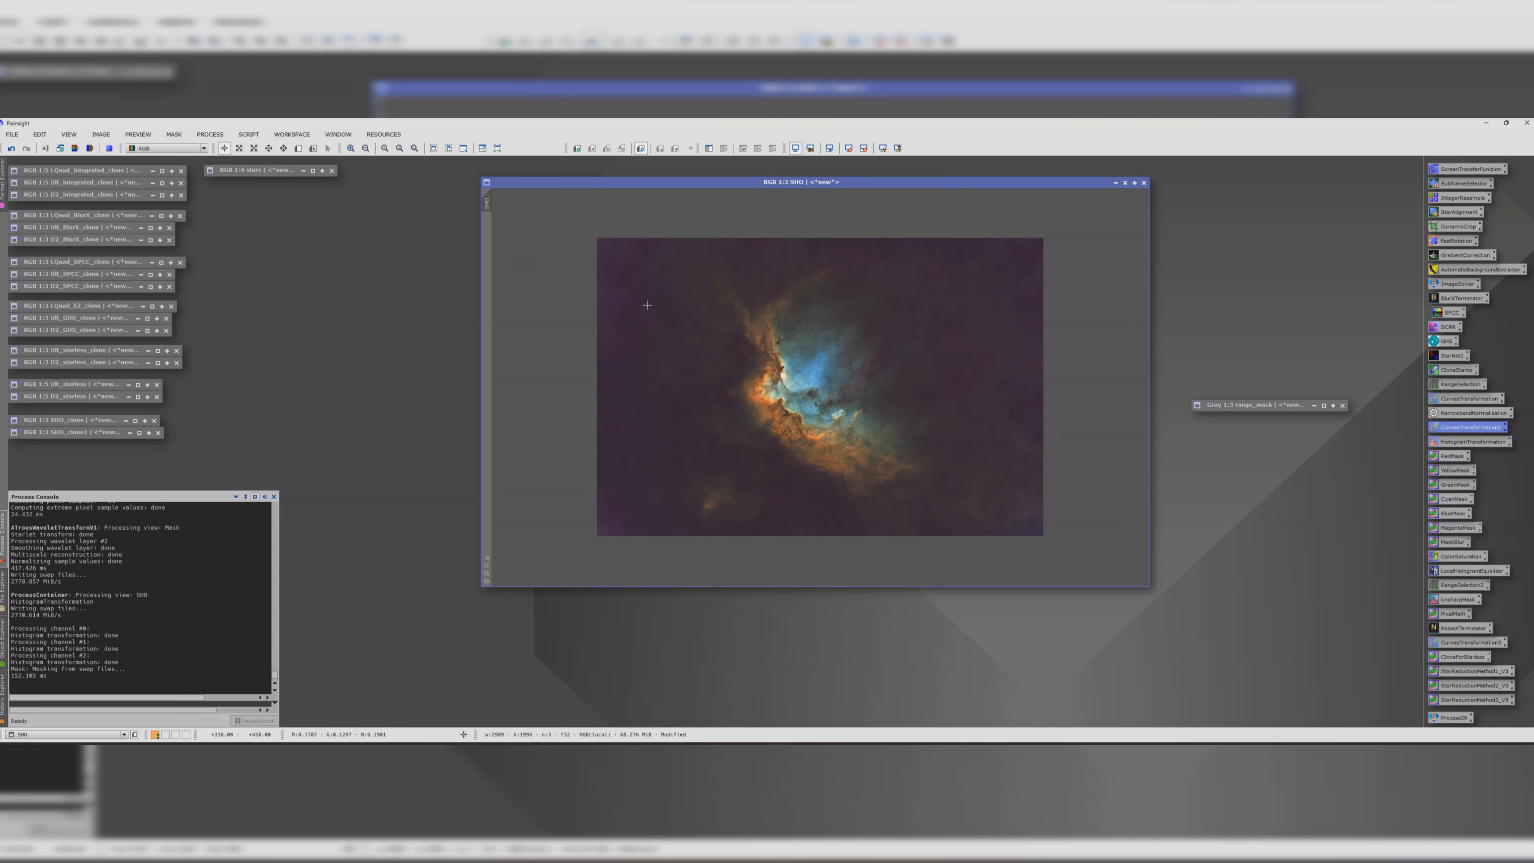
- Run the ScreenStars script in star replacement mode with SHO as starless view and stars as stars view, creating a new image
click(248, 134)
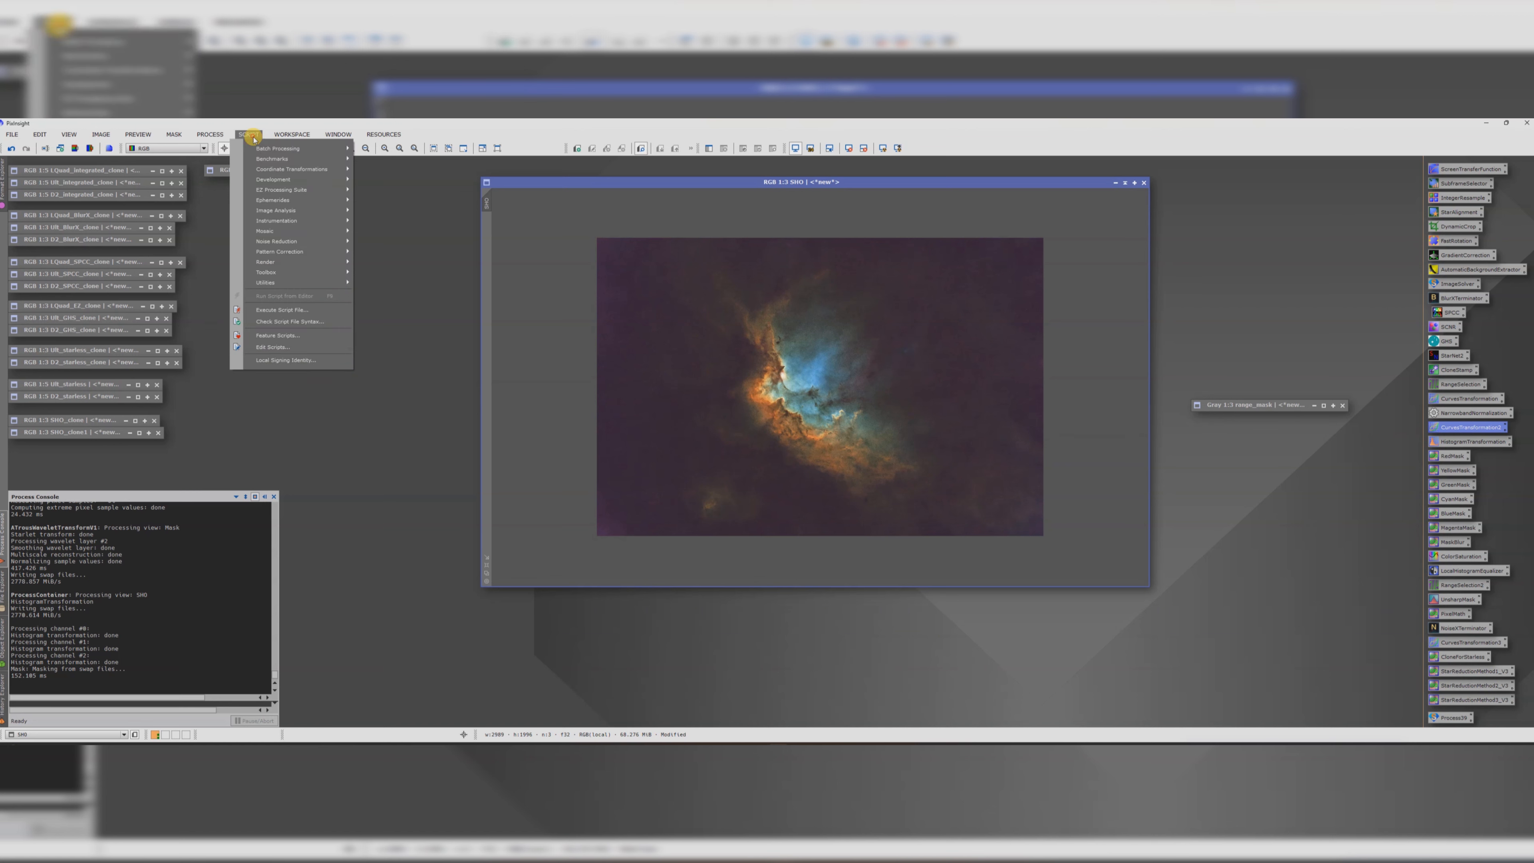
mouse_move(281, 282)
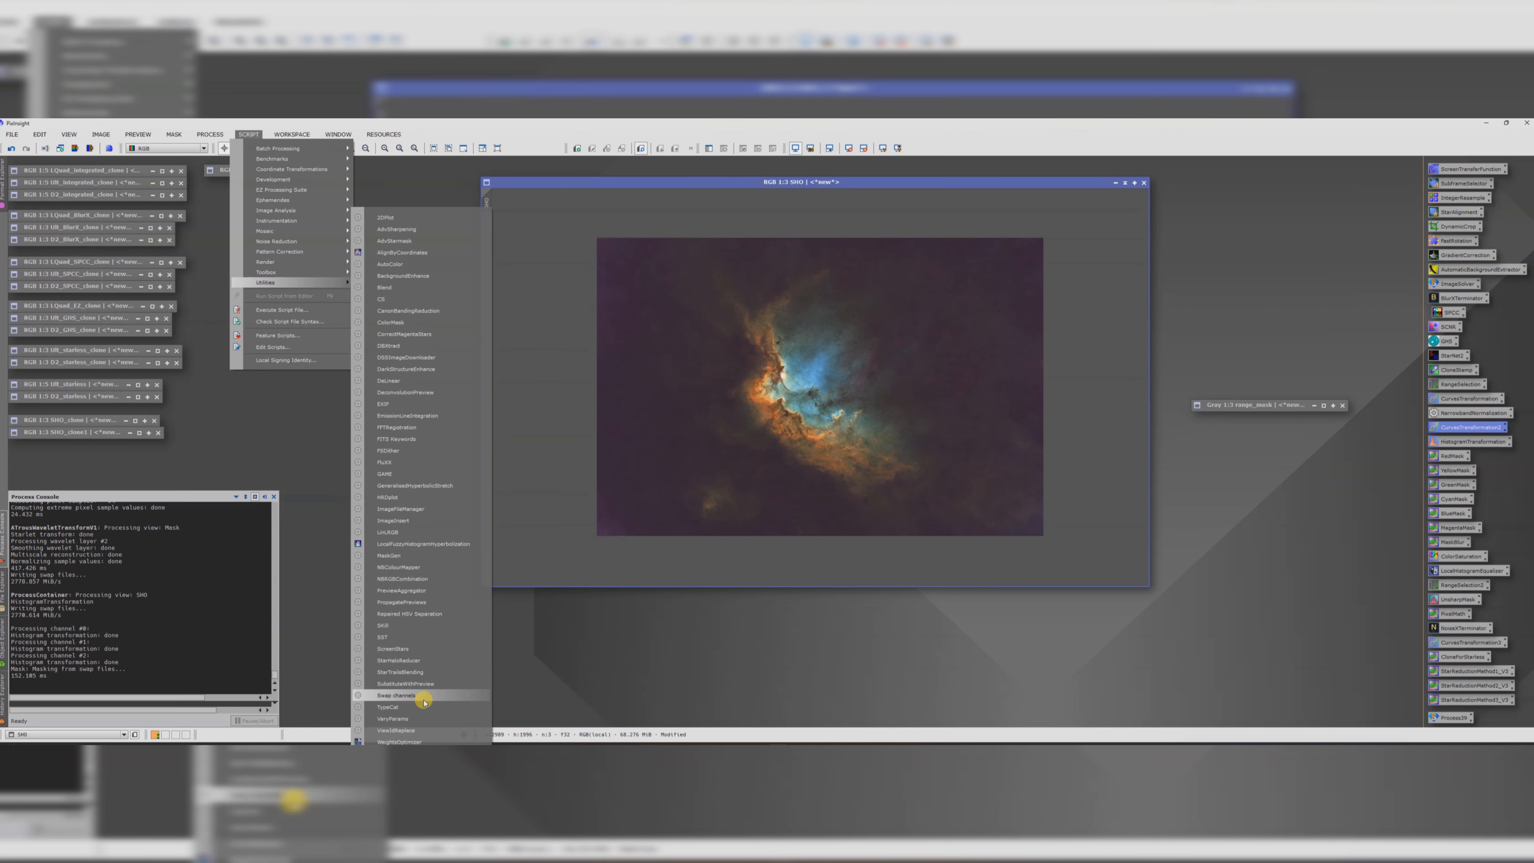
click(393, 649)
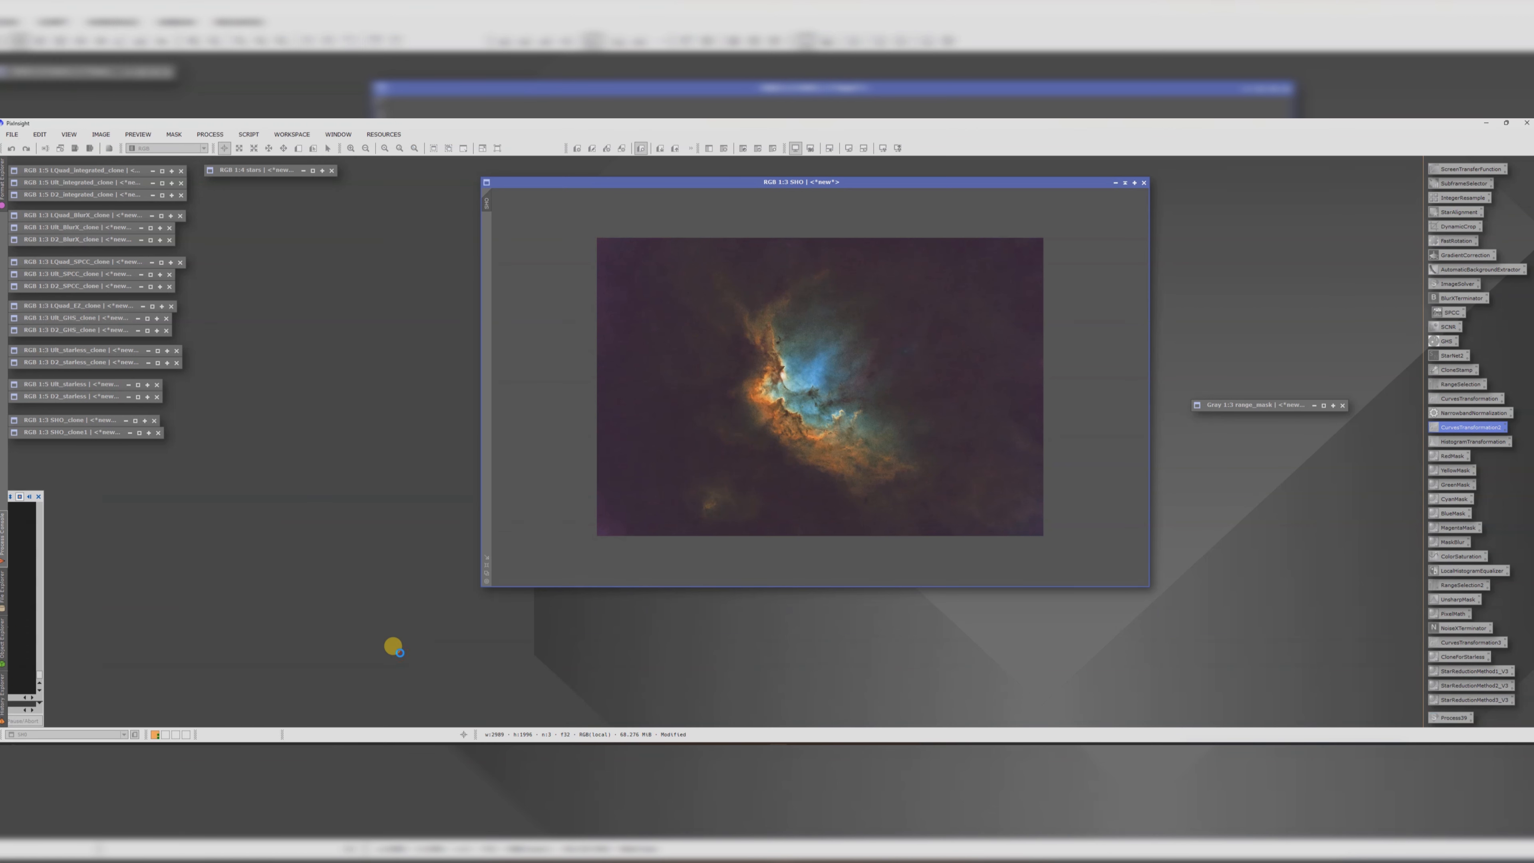
click(579, 342)
click(575, 353)
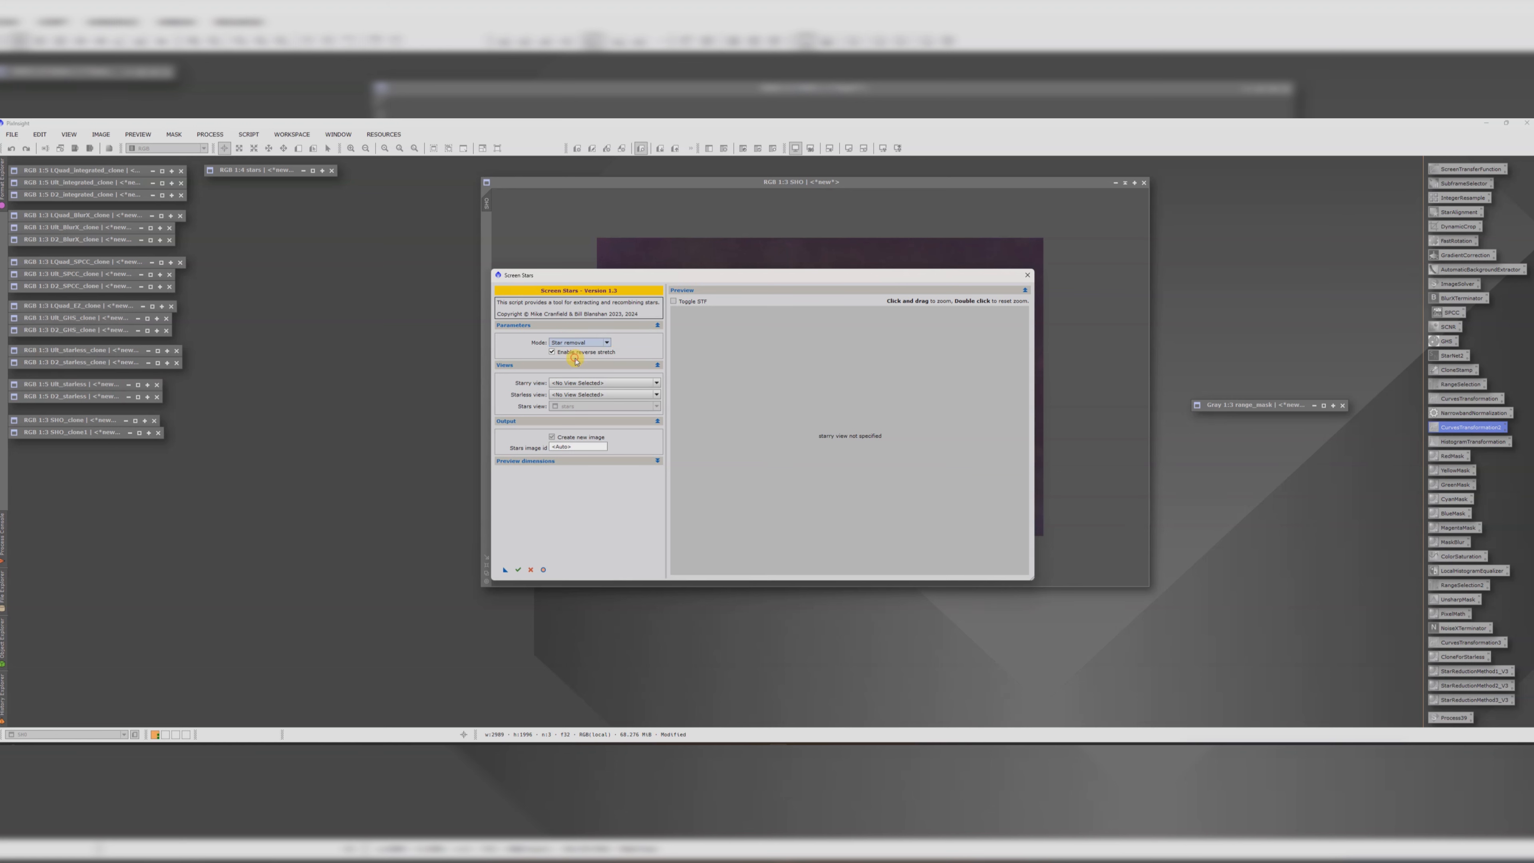
click(575, 396)
click(571, 479)
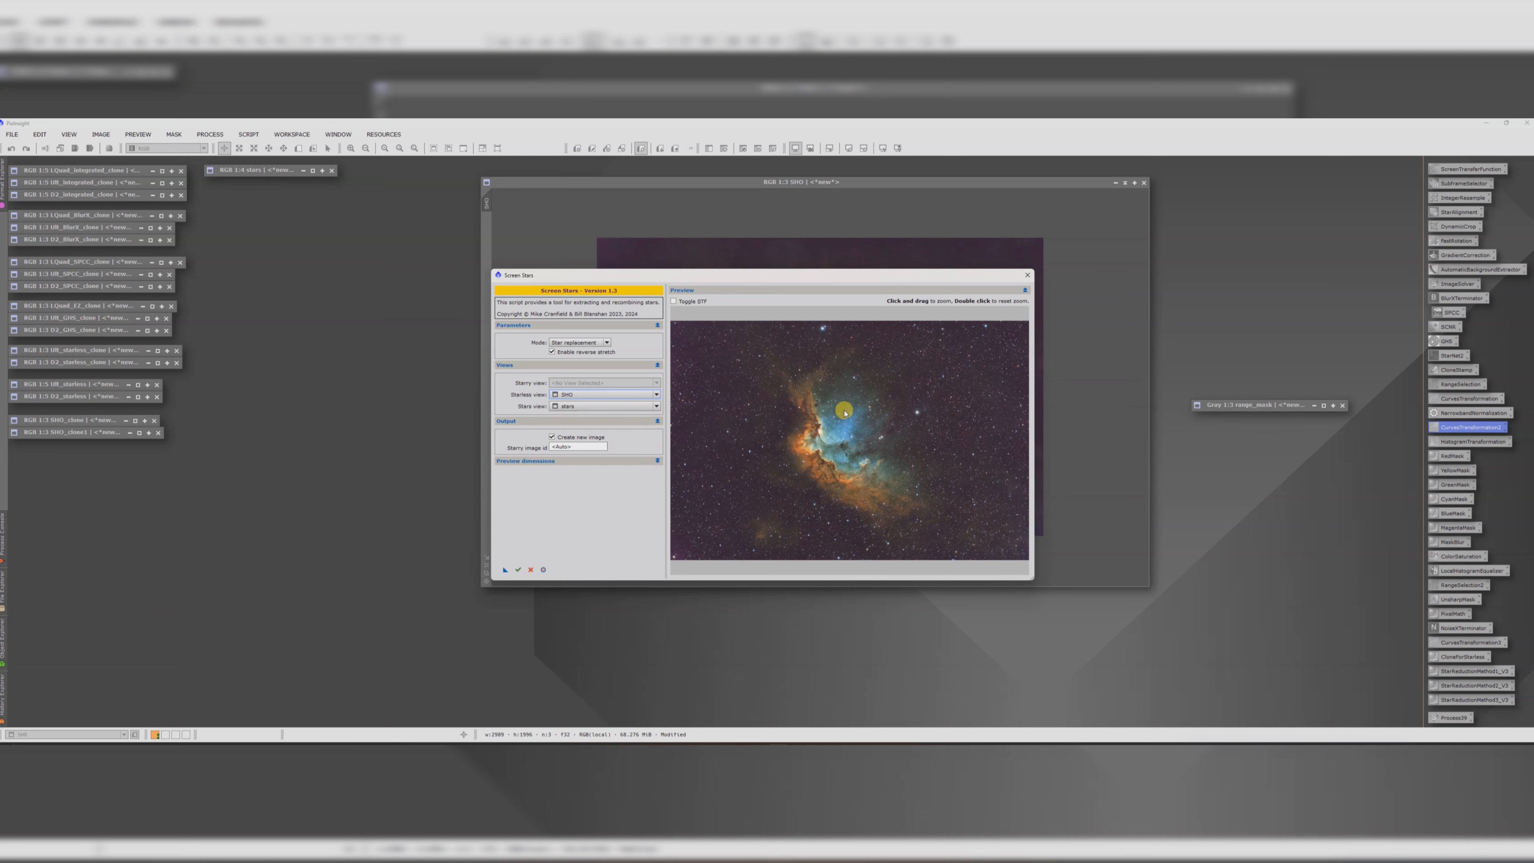
click(517, 570)
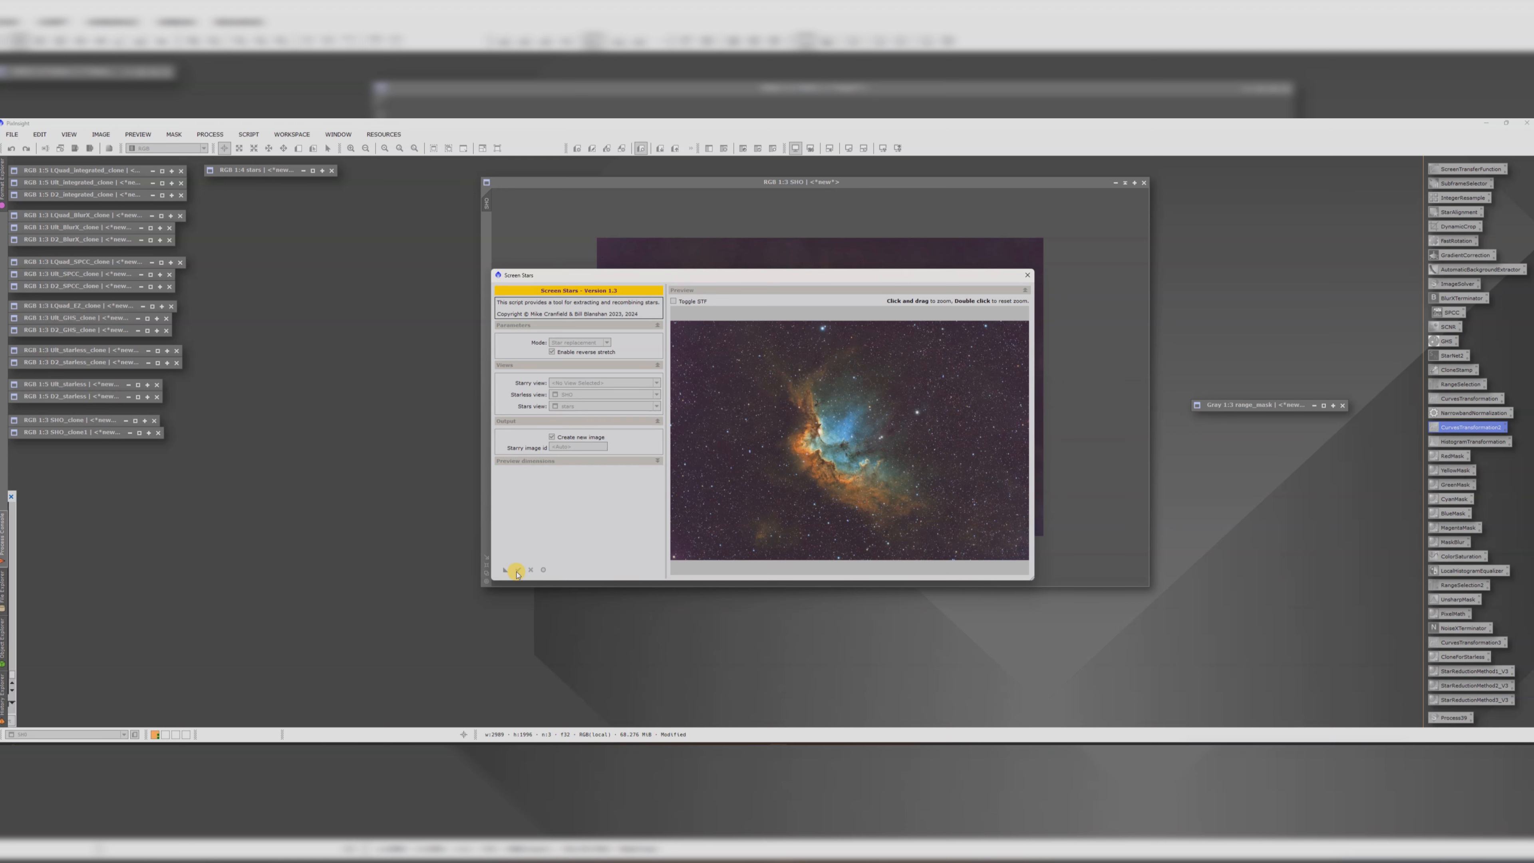
click(1029, 278)
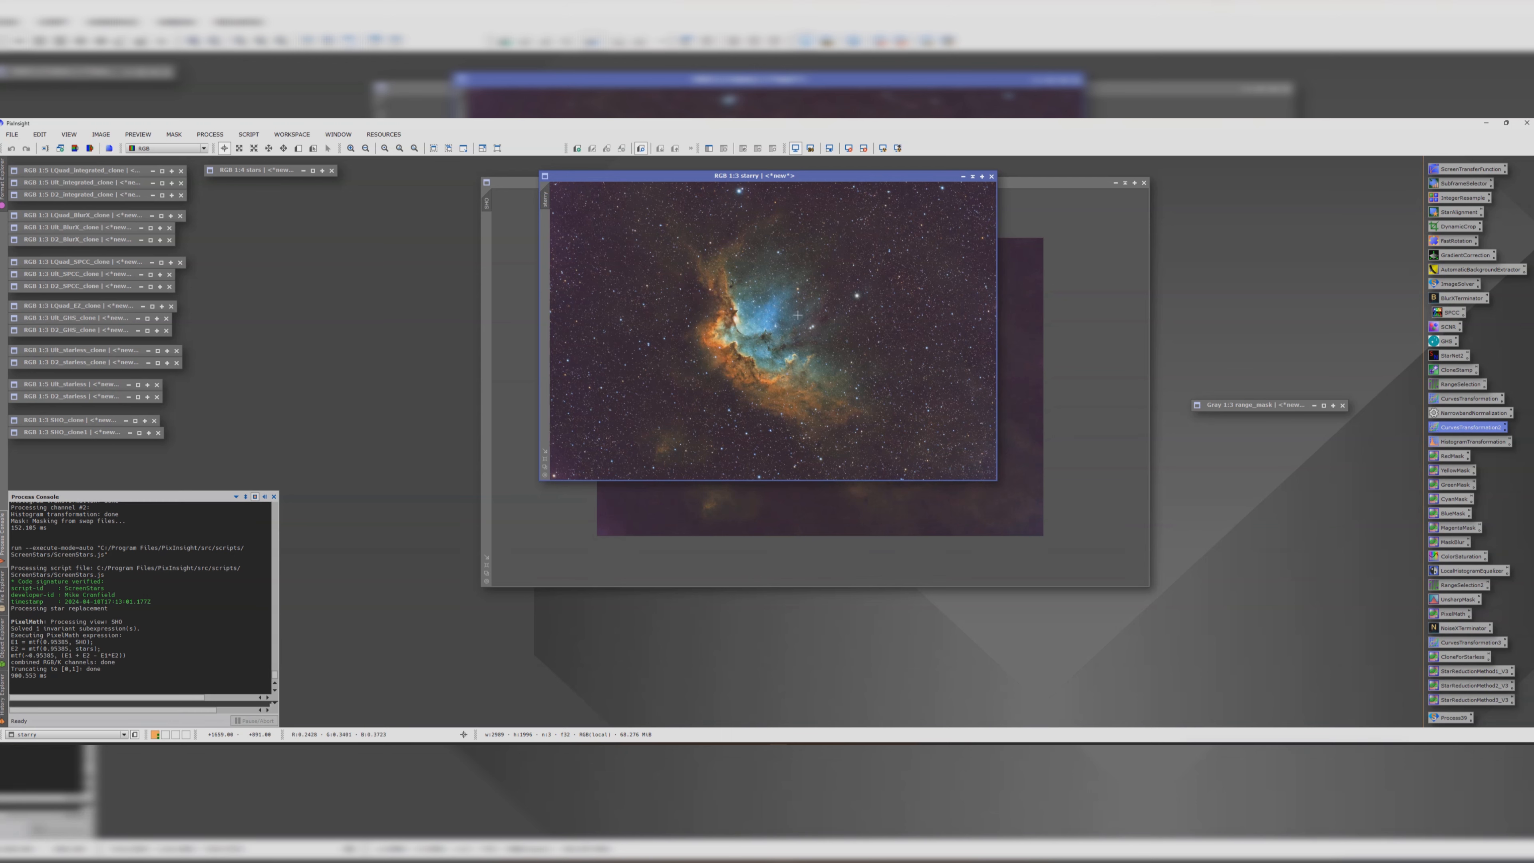
- Minimize the starless SHO image and stow it below the other minimized SHO clones
scroll(797, 309, down, 1)
scroll(796, 309, up, 1)
drag(518, 182, 322, 195)
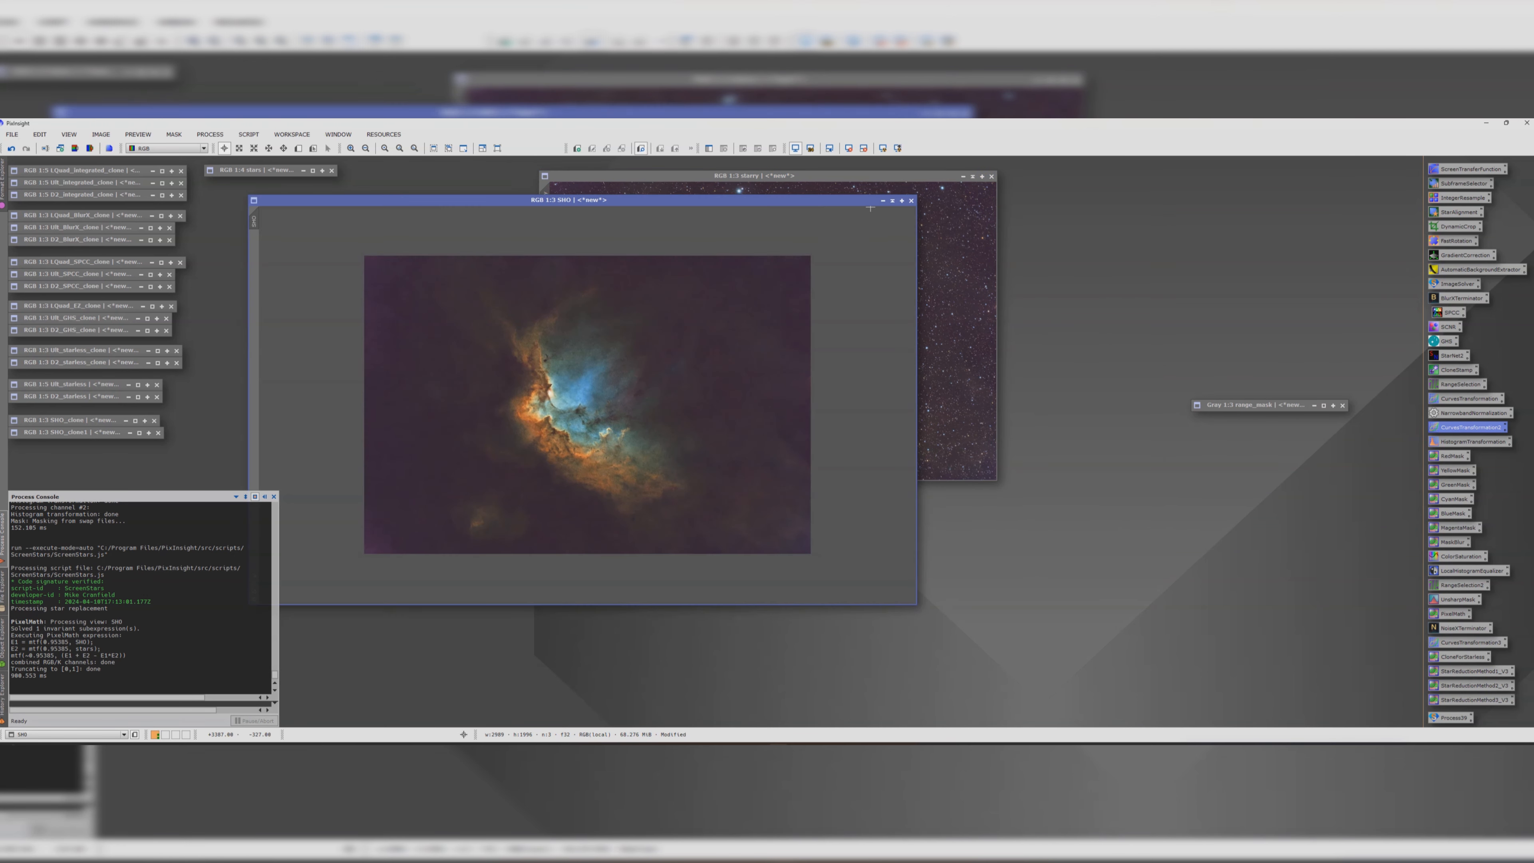
click(898, 195)
drag(565, 399, 76, 445)
- Clone the starry image, minimize the clone and stow it beneath the minimized SHO image
drag(543, 198, 1060, 285)
drag(1280, 279, 627, 279)
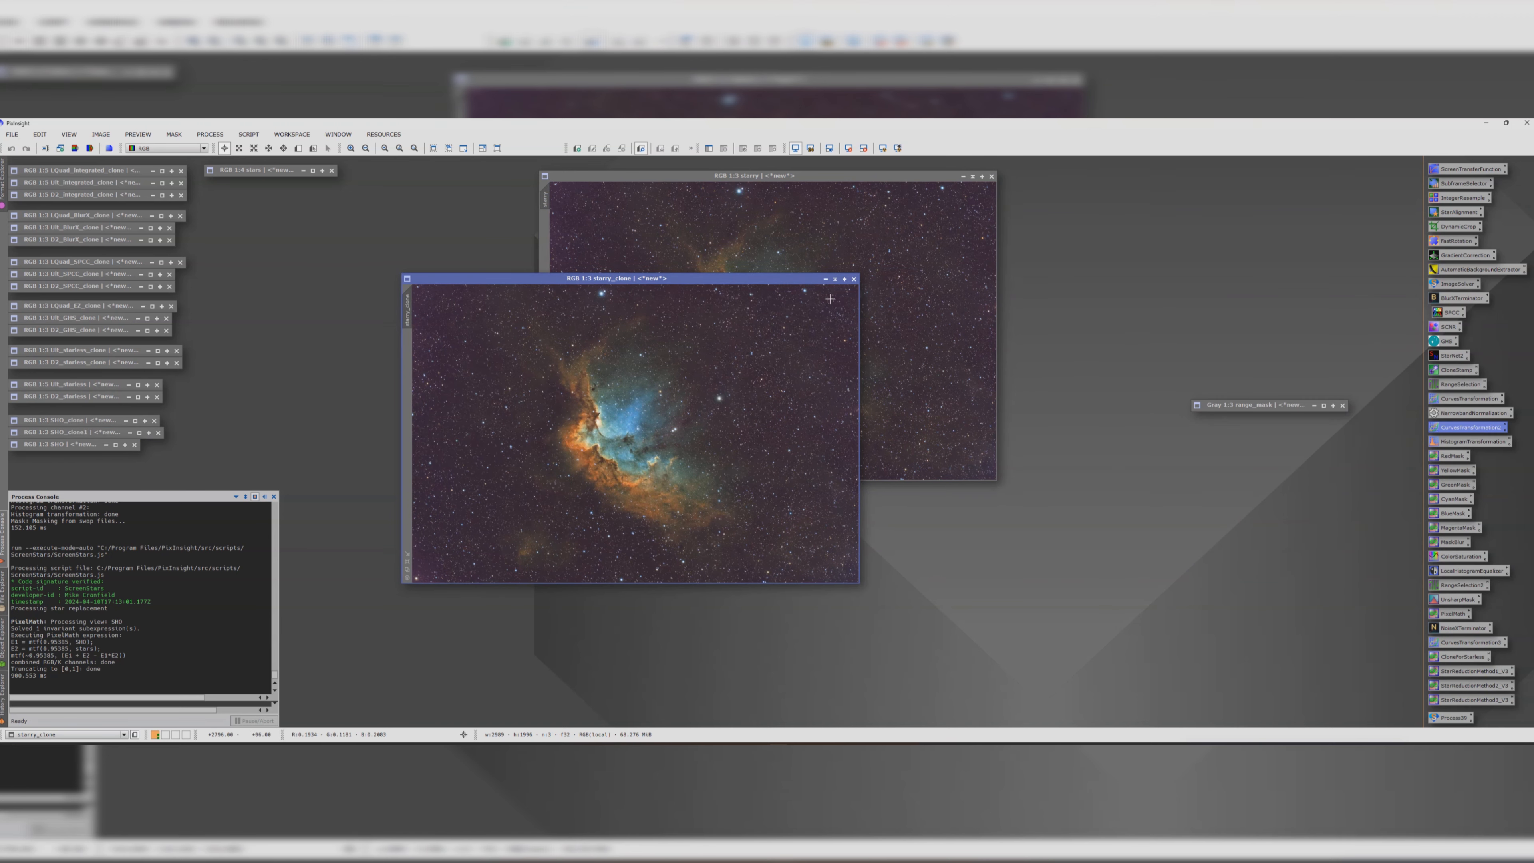
click(828, 281)
drag(570, 427, 88, 457)
- Reposition and enlarge the starry image's window, and close the range_mask image despite its active mask references
drag(737, 175, 681, 215)
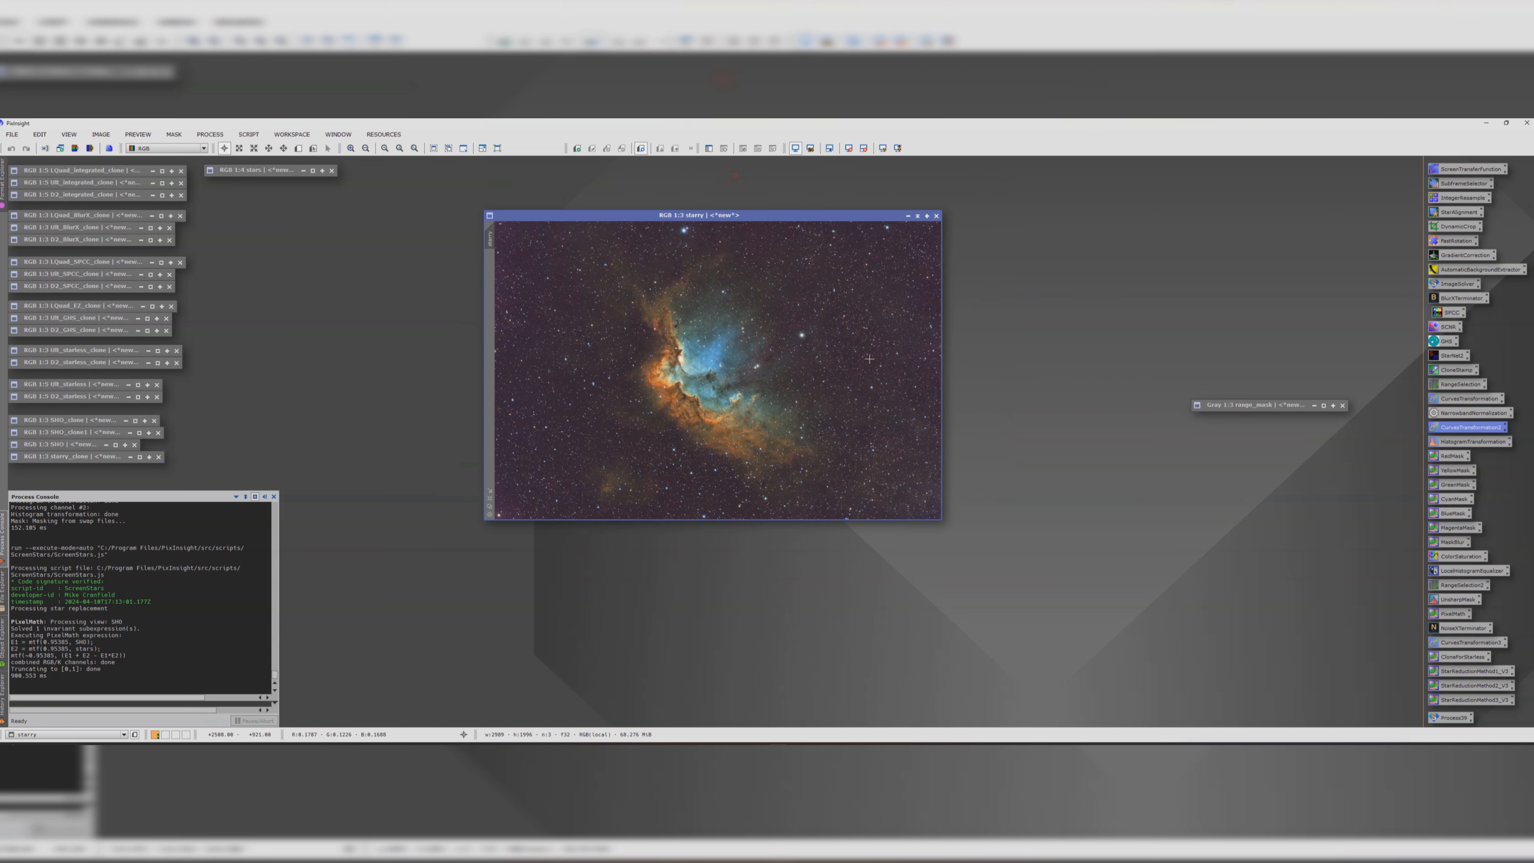
scroll(788, 406, up, 1)
scroll(940, 516, down, 2)
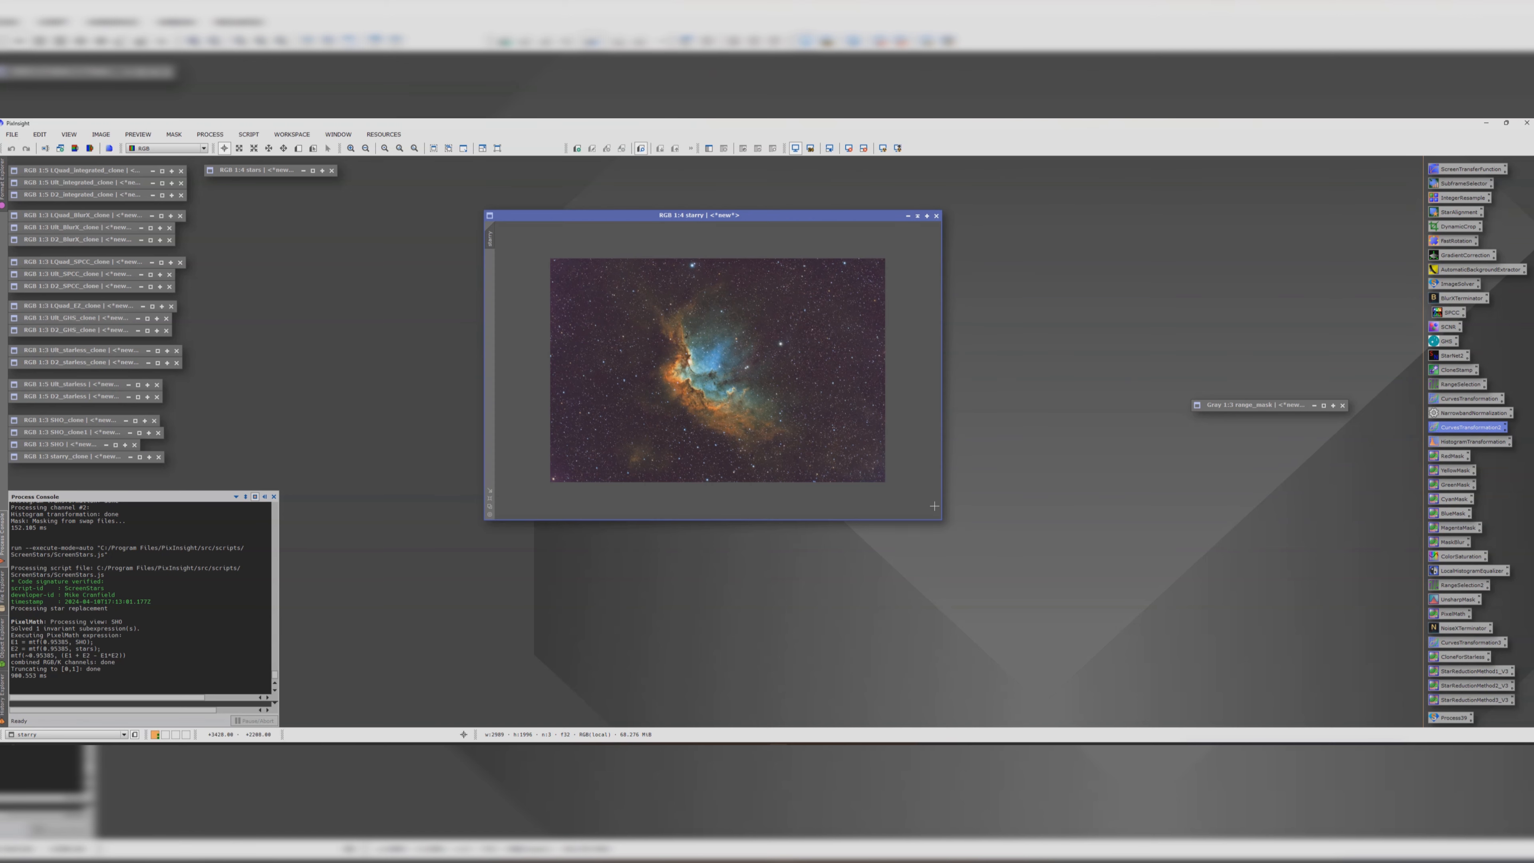
drag(938, 518, 1133, 628)
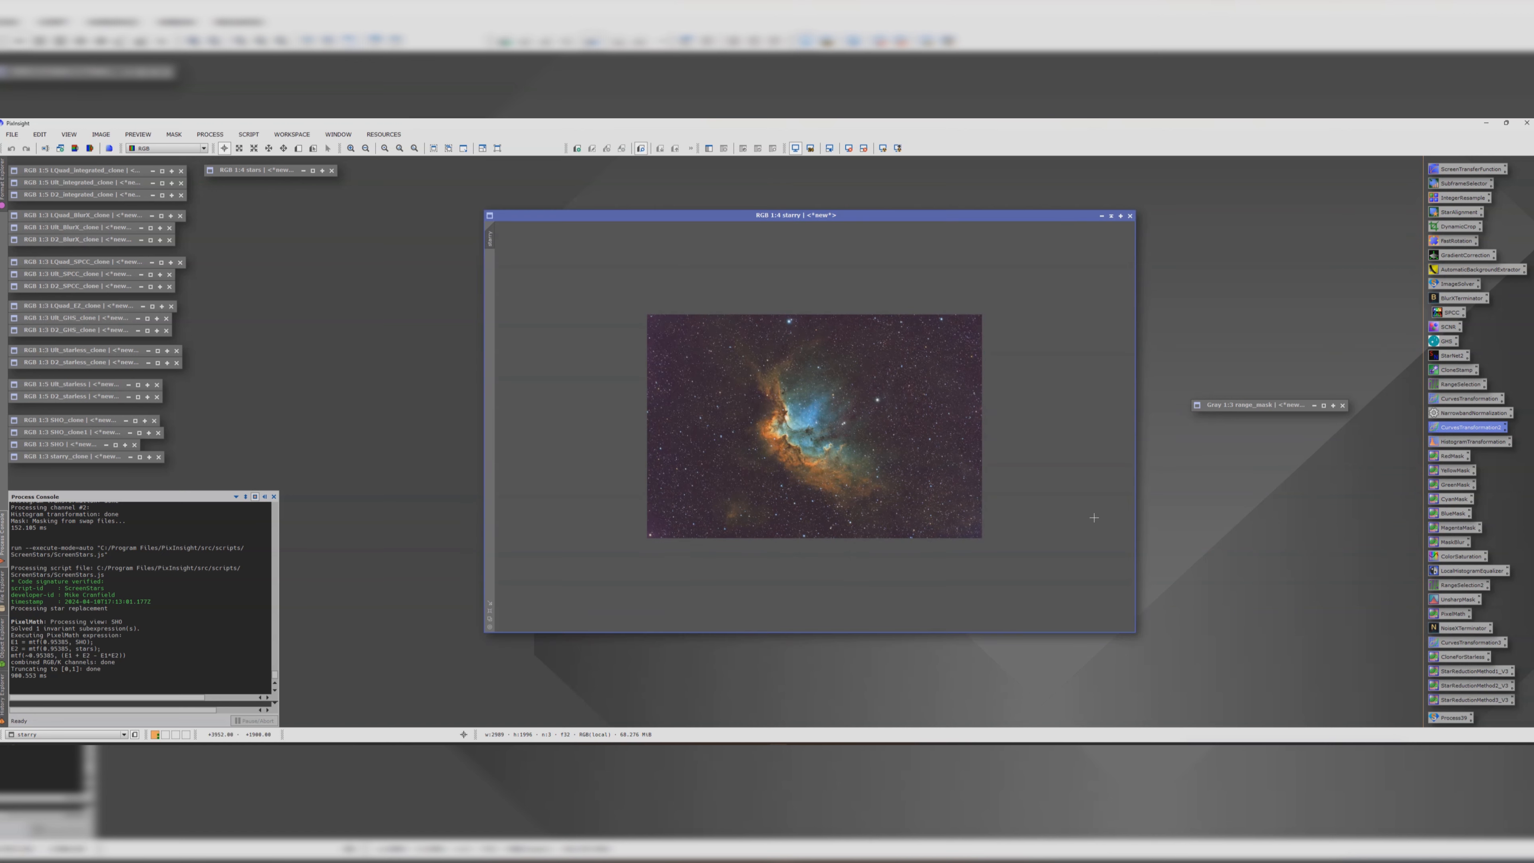
click(1343, 406)
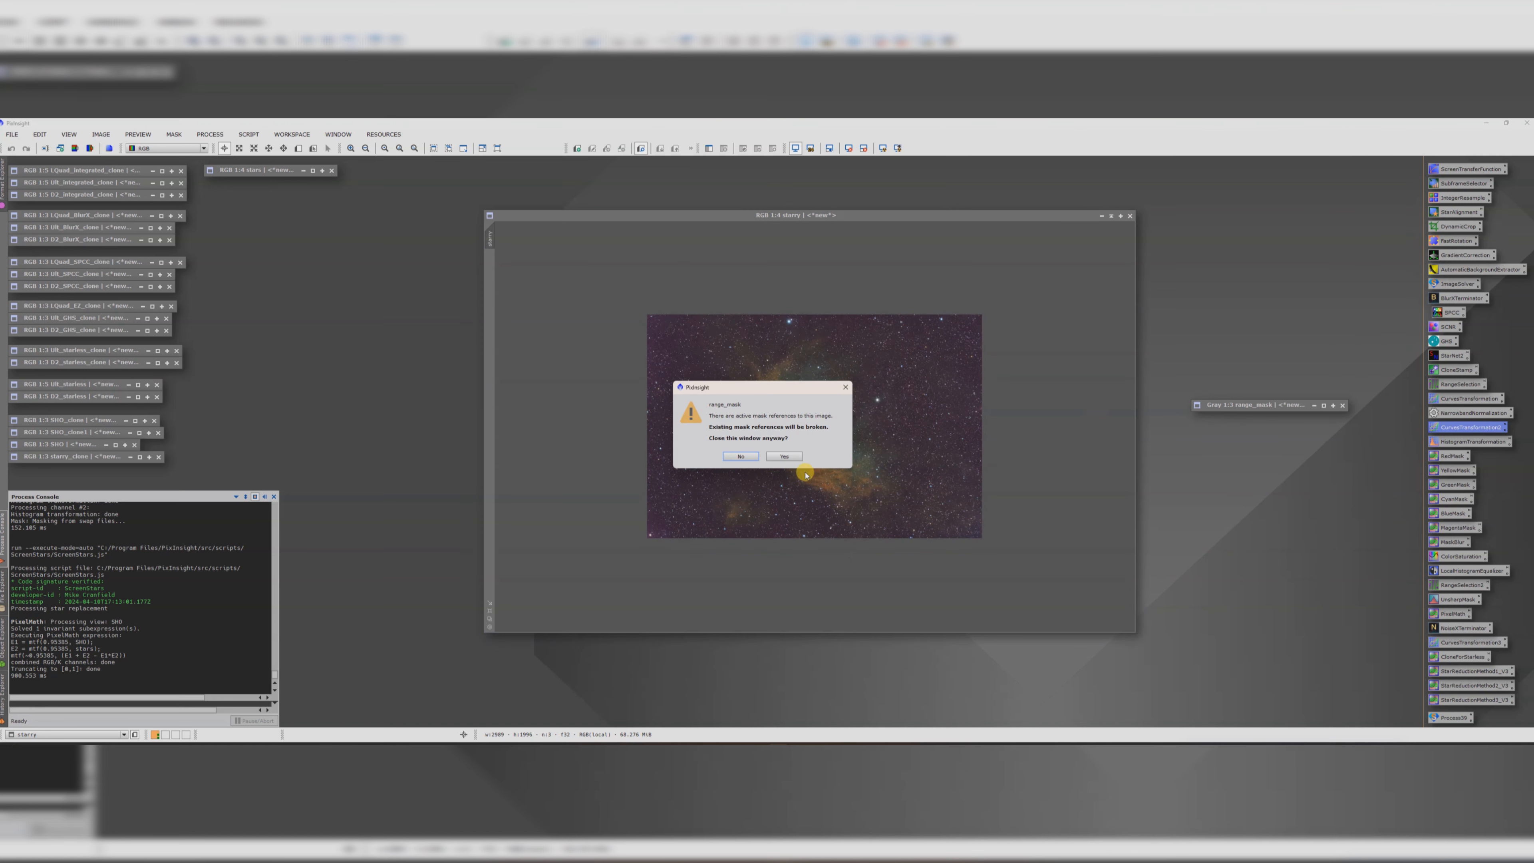
click(797, 462)
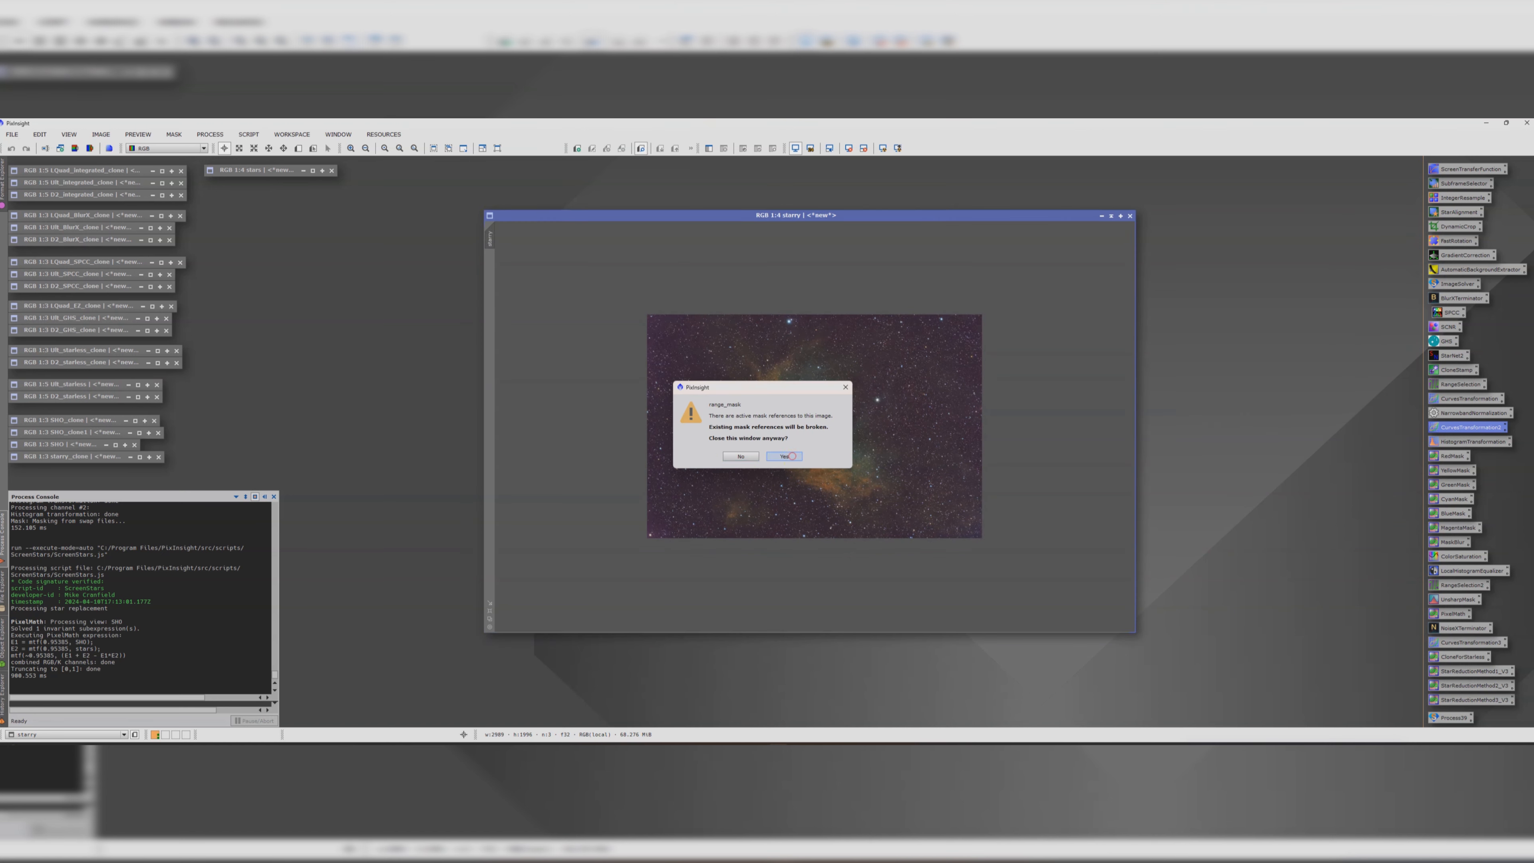
- Create a Starless copy of the starry image with the saved CloneForStarless PixelMath process and place it beside the original
double_click(1463, 658)
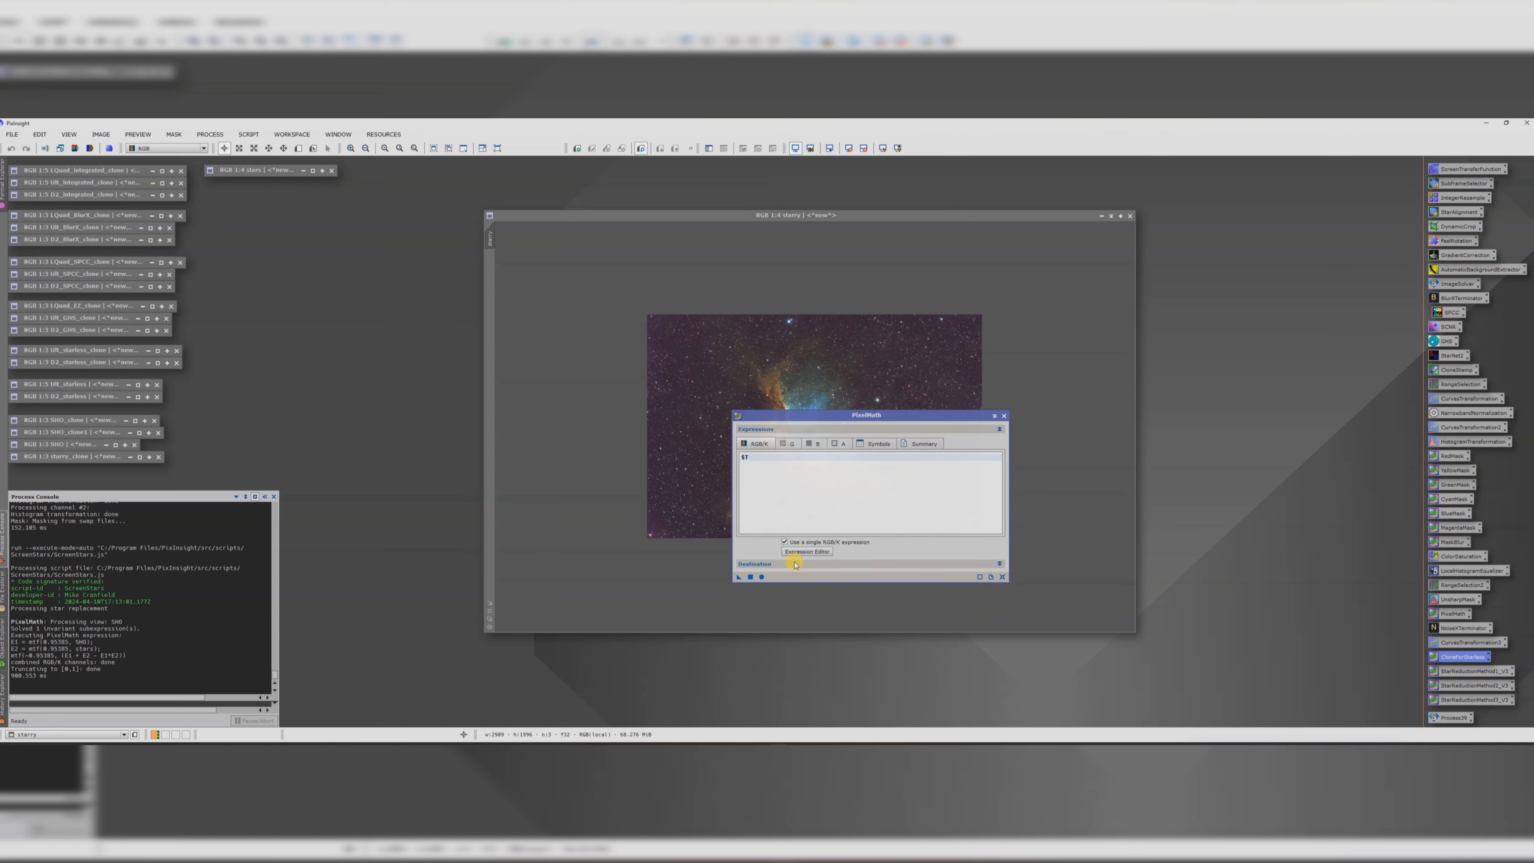
drag(739, 579, 696, 438)
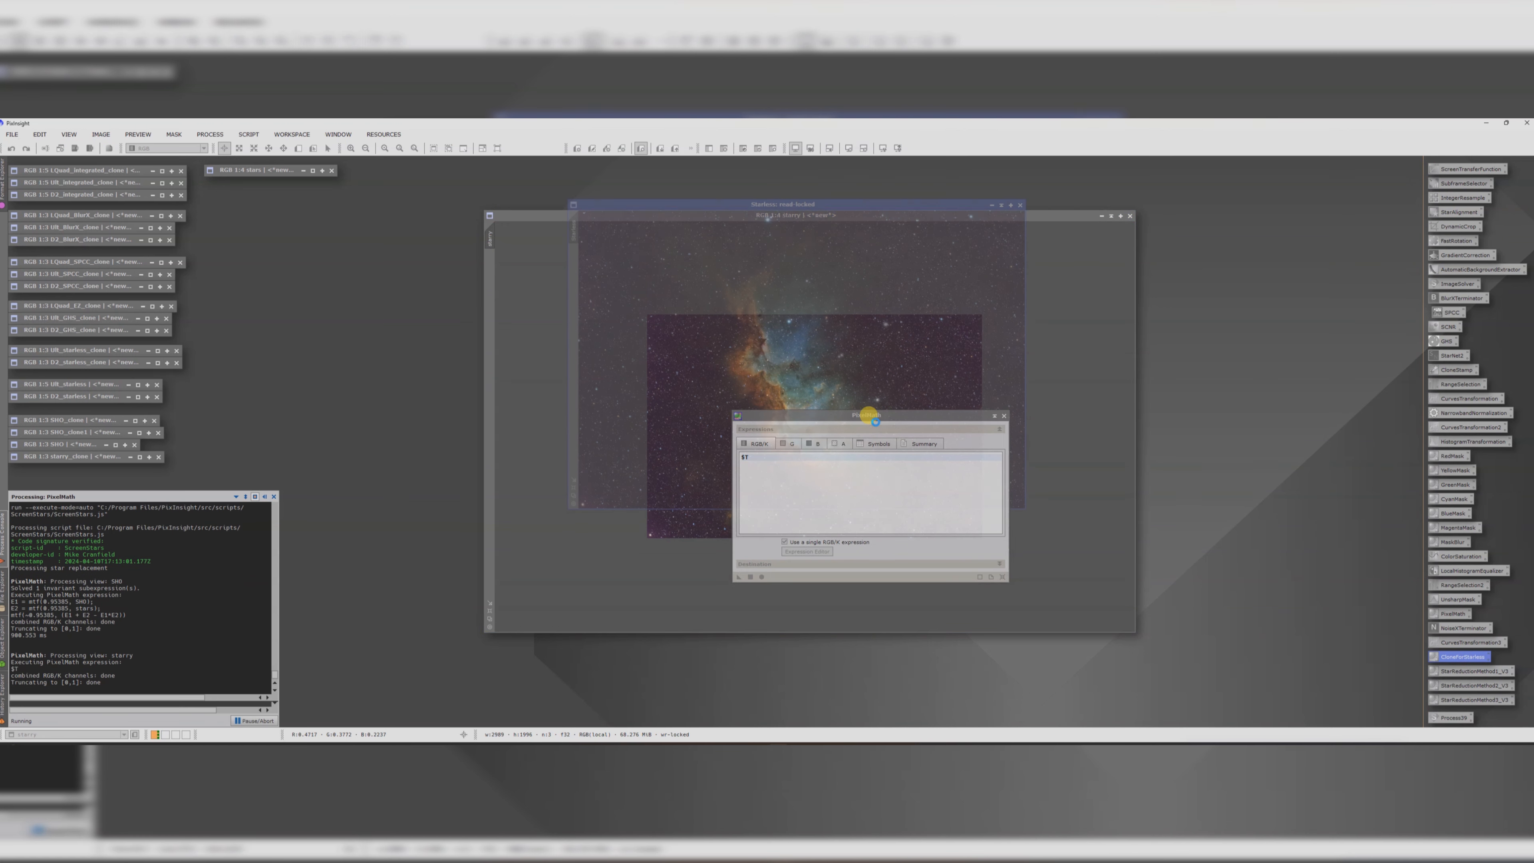
click(1004, 417)
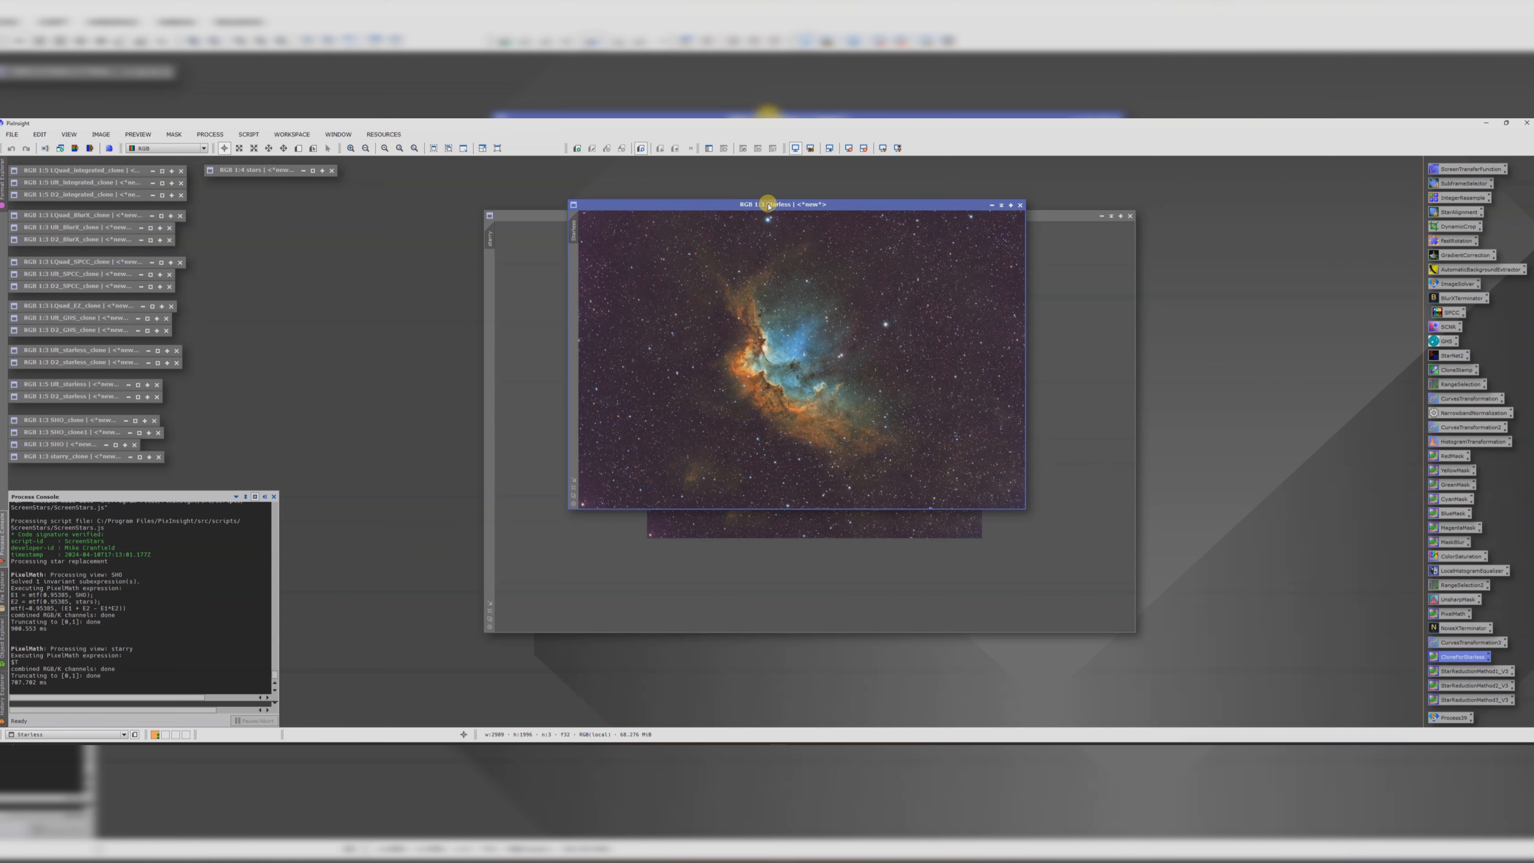
drag(769, 205, 1004, 215)
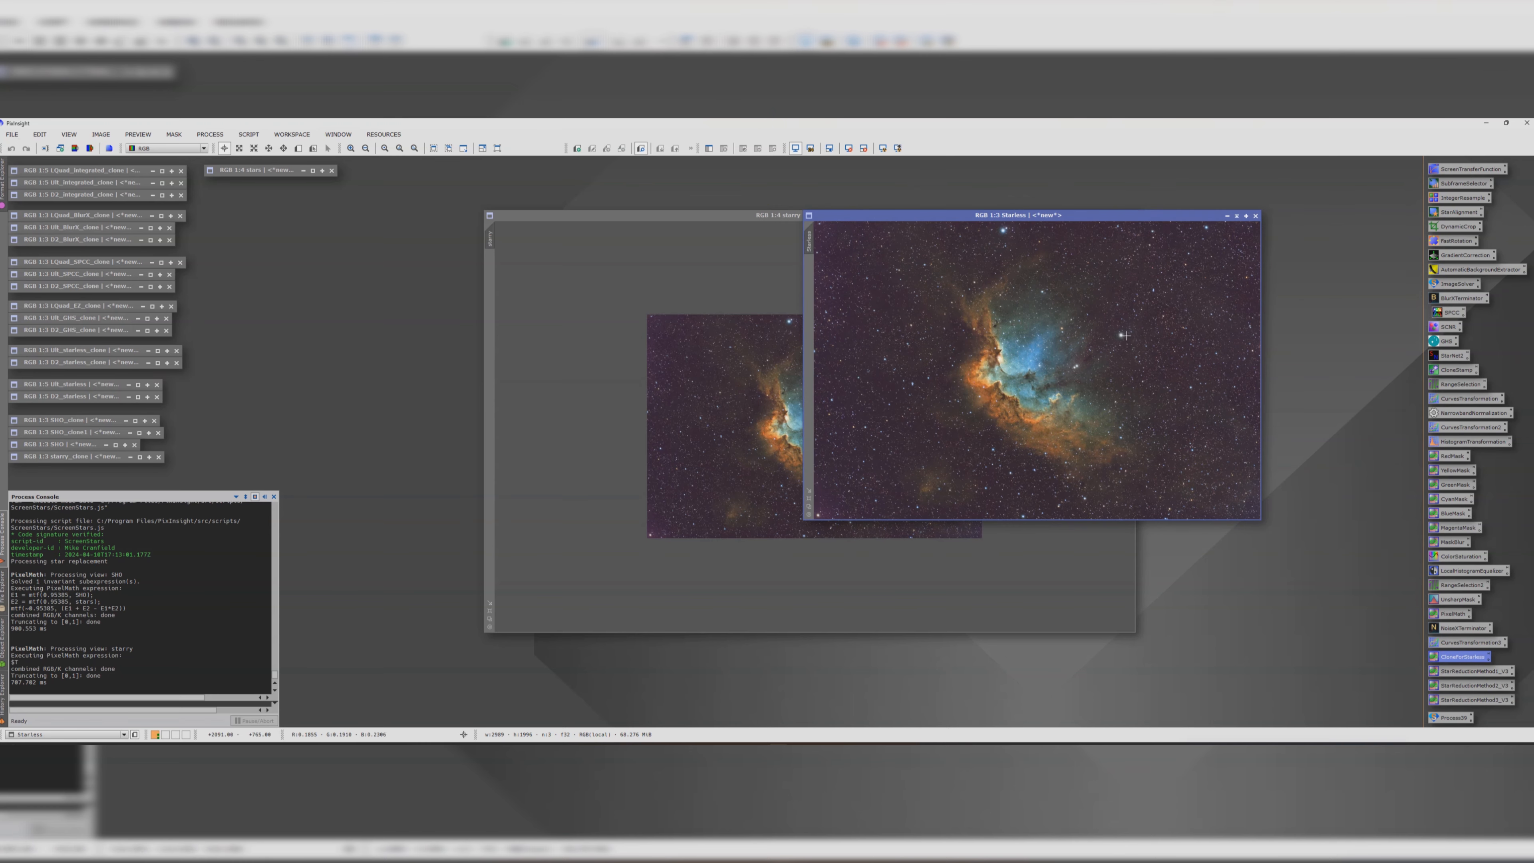
- Remove the stars from the Starless image using StarNet2 with Linear data turned off
double_click(1447, 356)
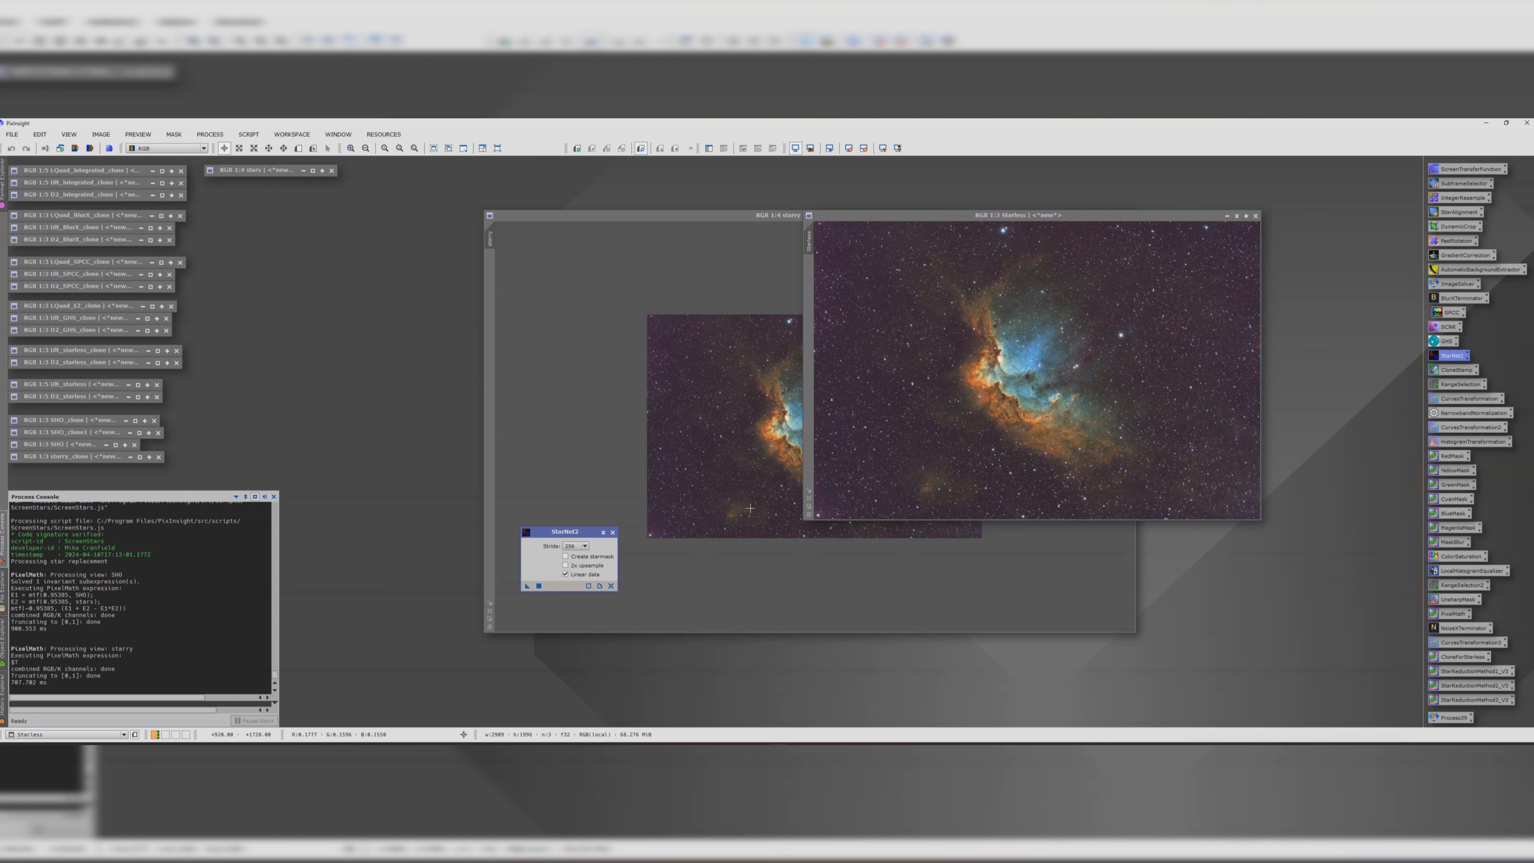
click(527, 587)
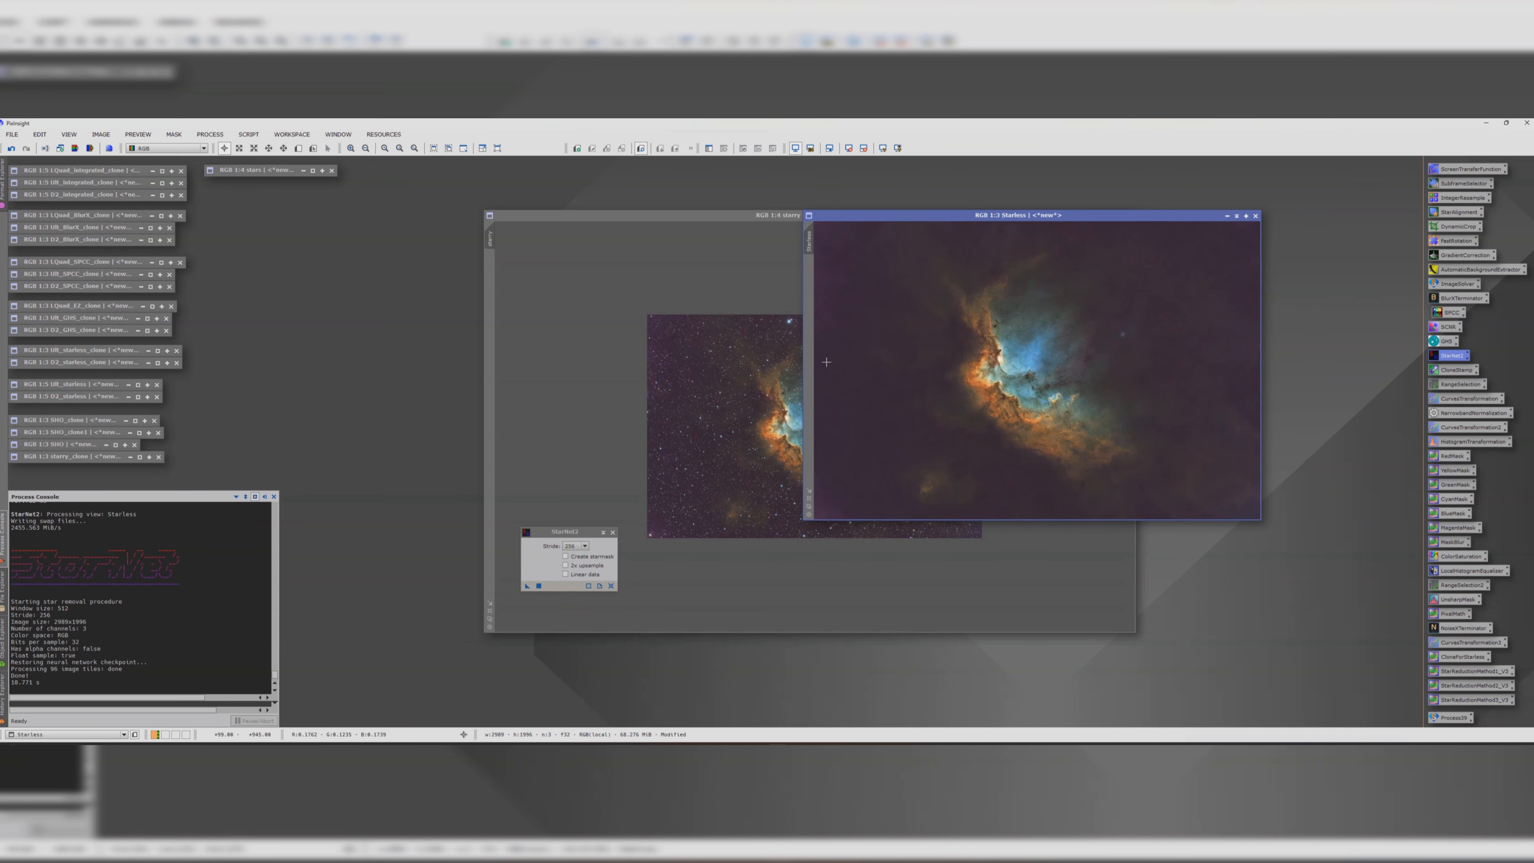
click(613, 532)
- Reduce the stars in the starry image by applying the saved Transfer method star reduction process
drag(668, 214, 250, 203)
click(1458, 686)
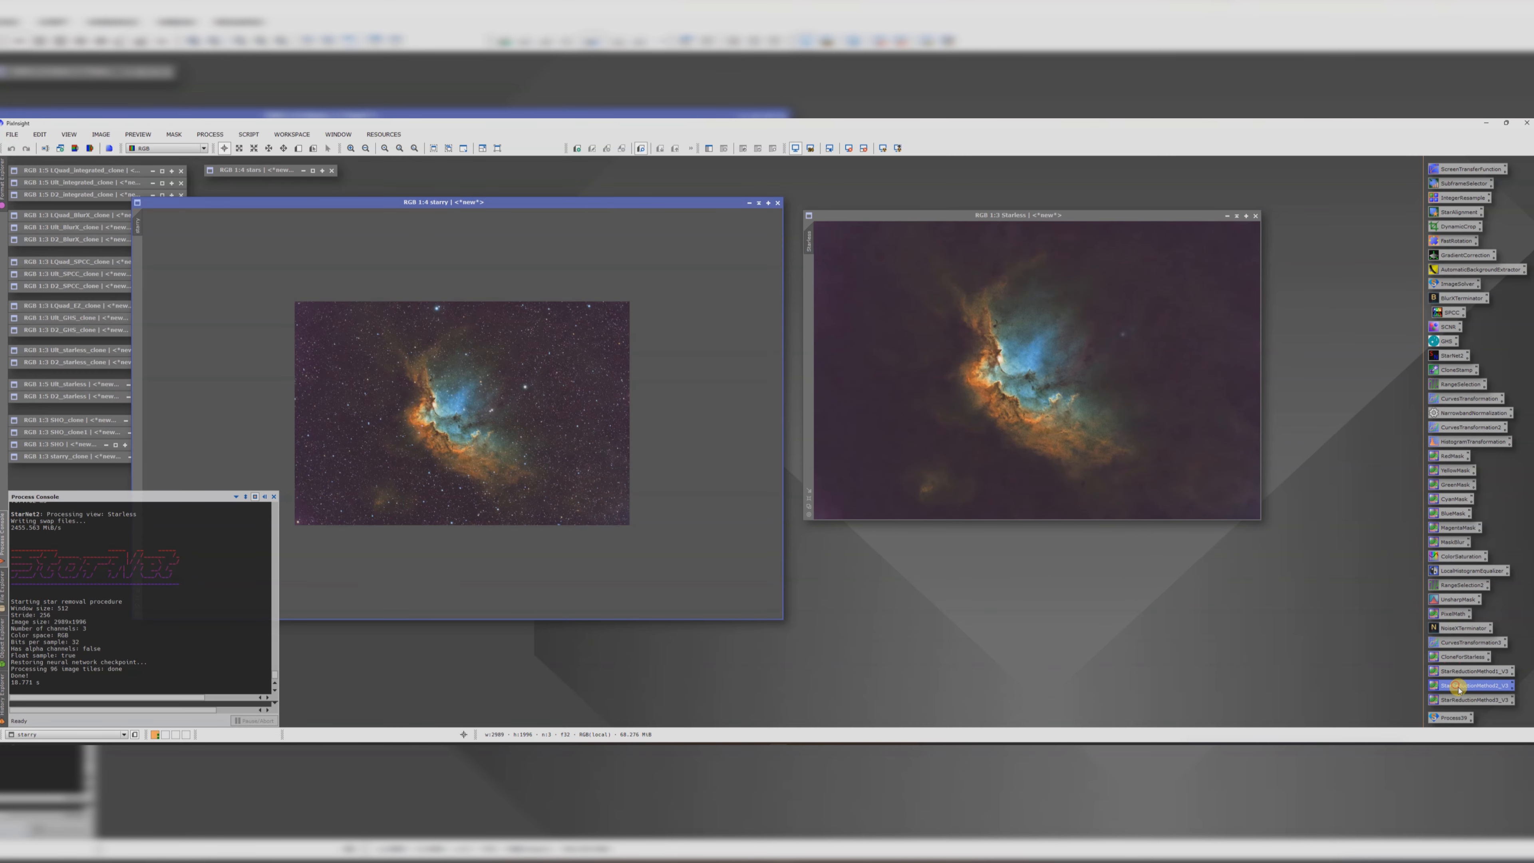
drag(1458, 672, 509, 380)
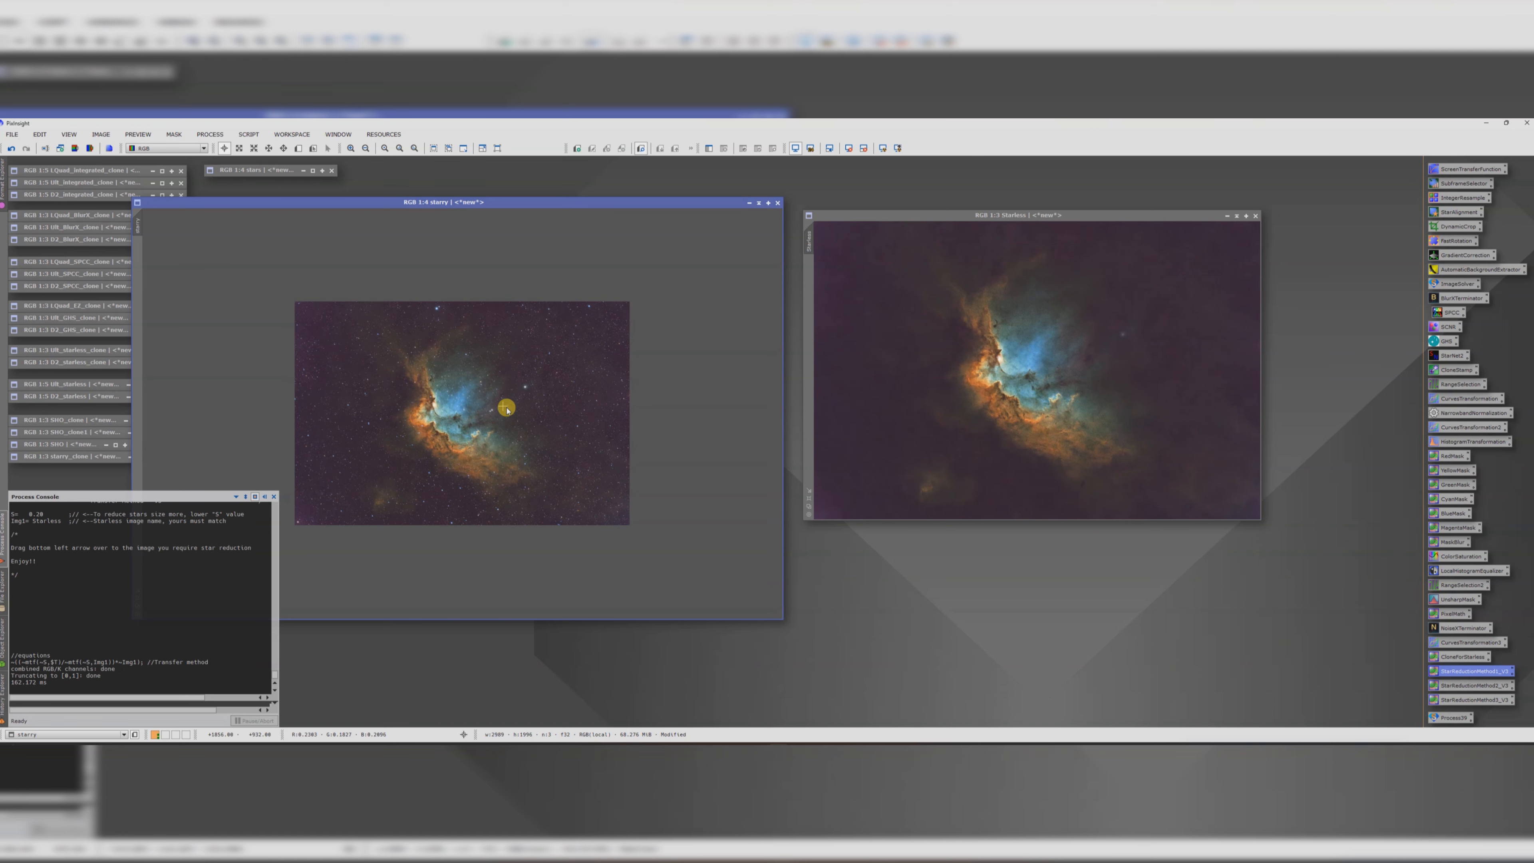
scroll(506, 410, down, 1)
scroll(506, 410, up, 3)
scroll(506, 410, down, 1)
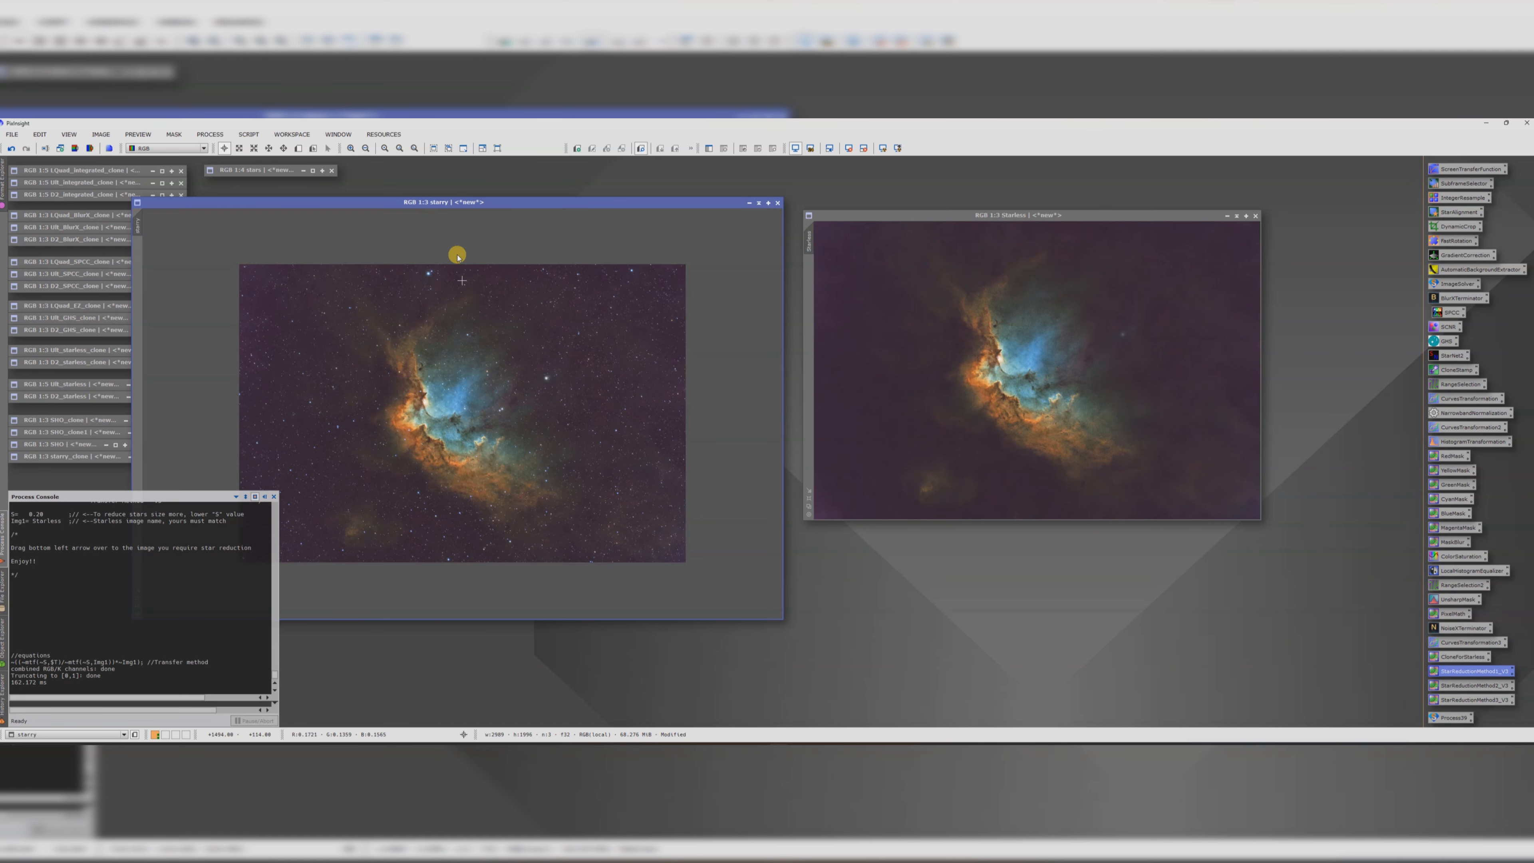
- Bring the starry image back to the middle of the workspace and close the Starless image without saving
drag(439, 201, 743, 194)
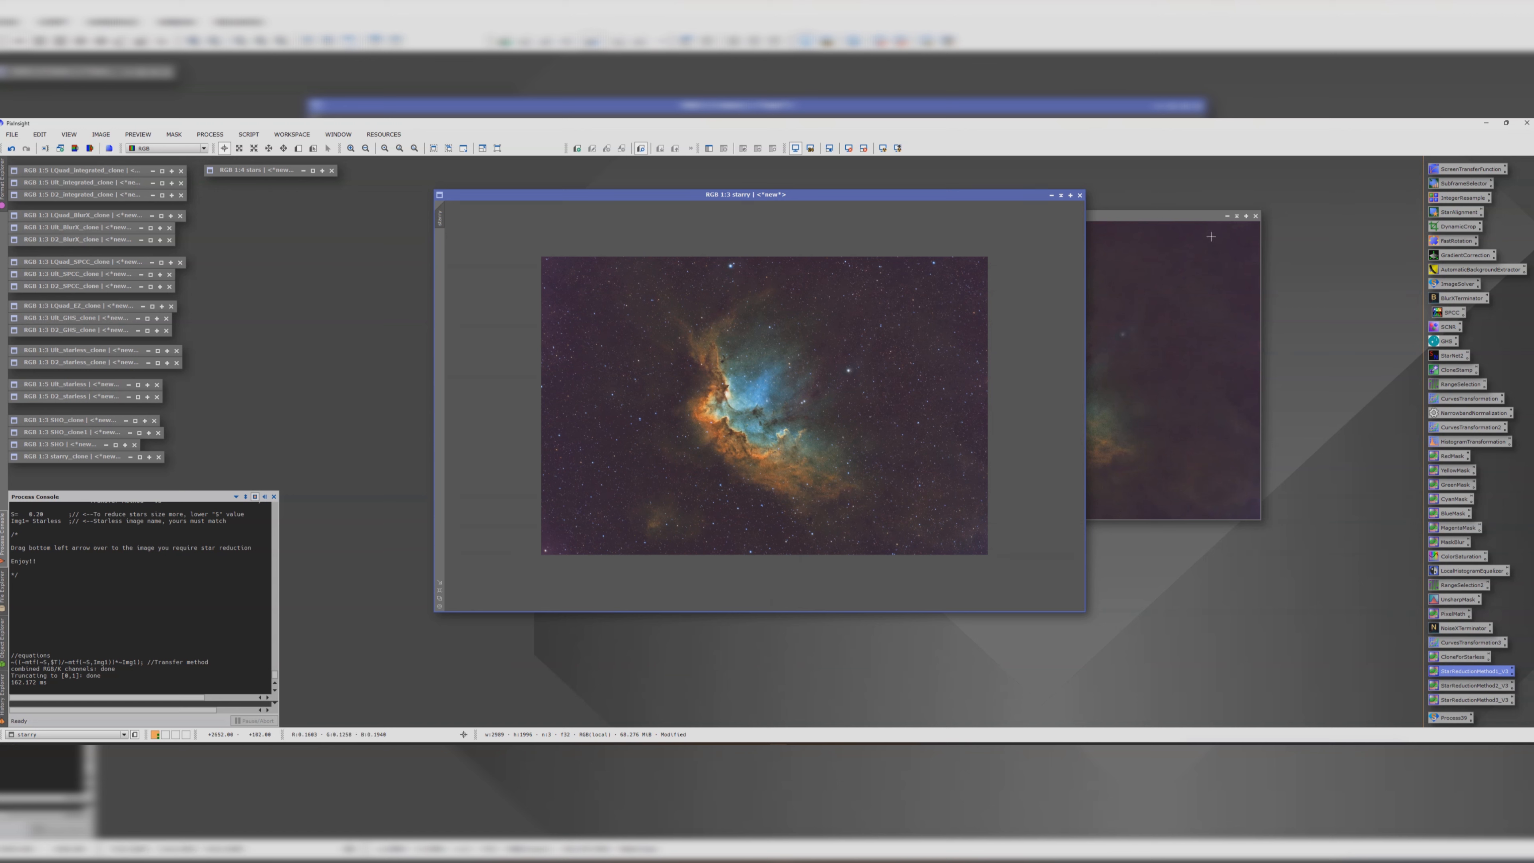
click(1256, 216)
click(782, 459)
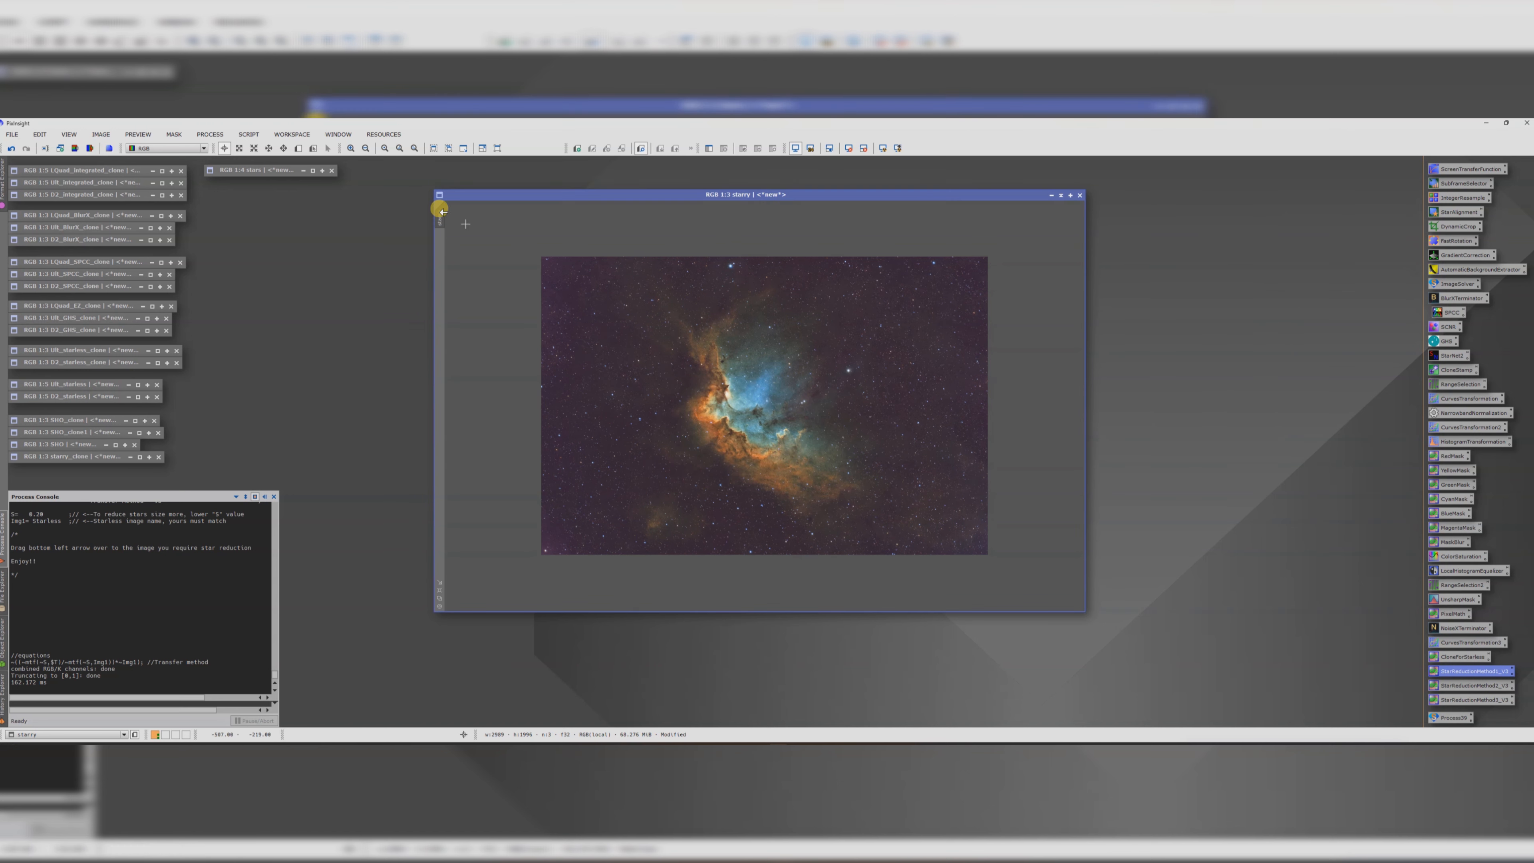
- Run the CorrectMagentaStars script on the starry image with Preserve lightness enabled and no mask
click(248, 134)
mouse_move(291, 282)
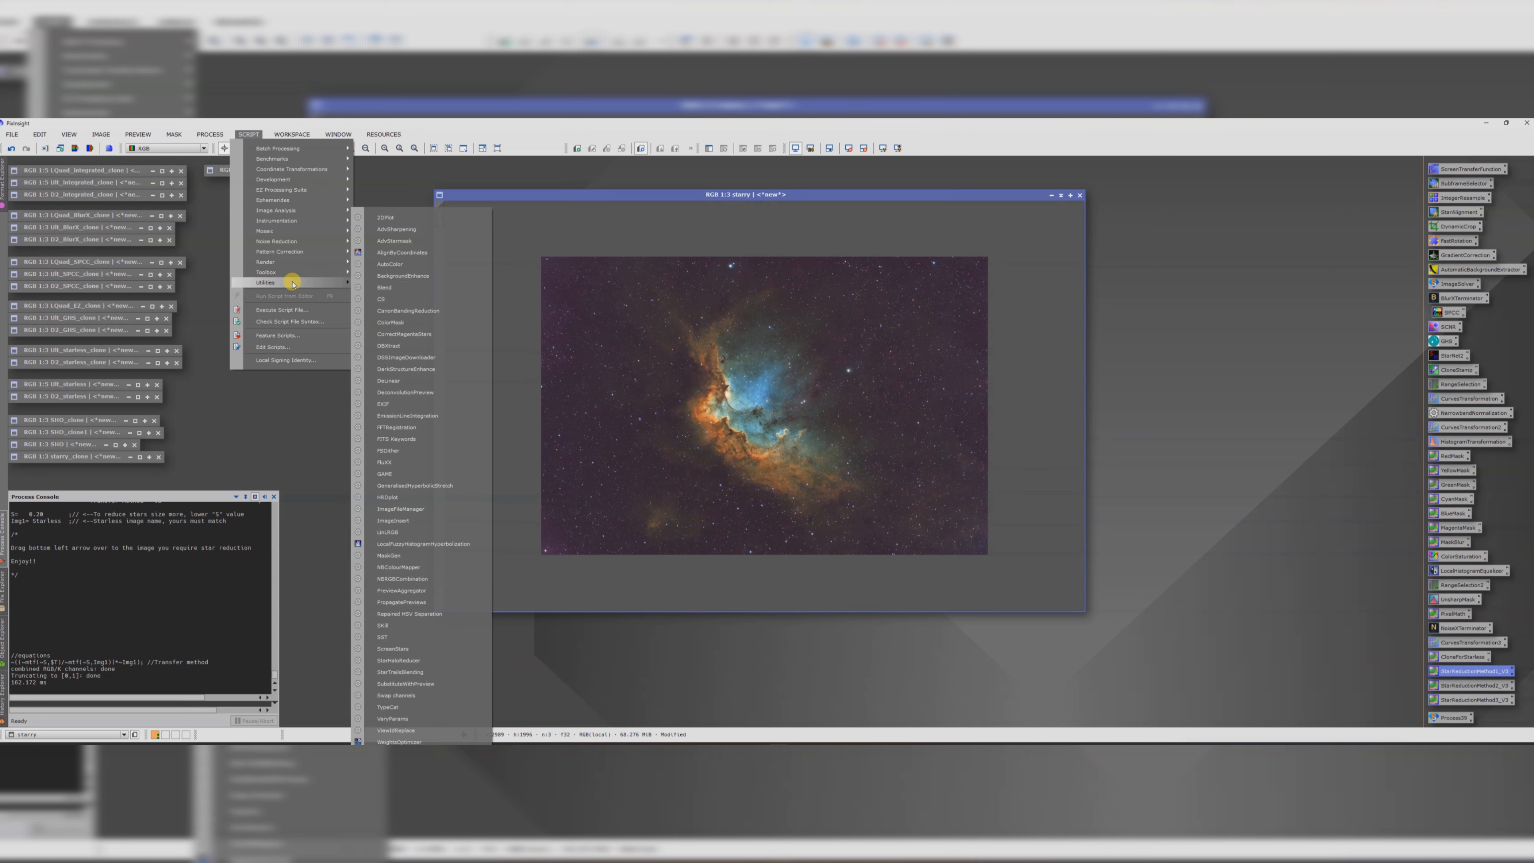
click(412, 334)
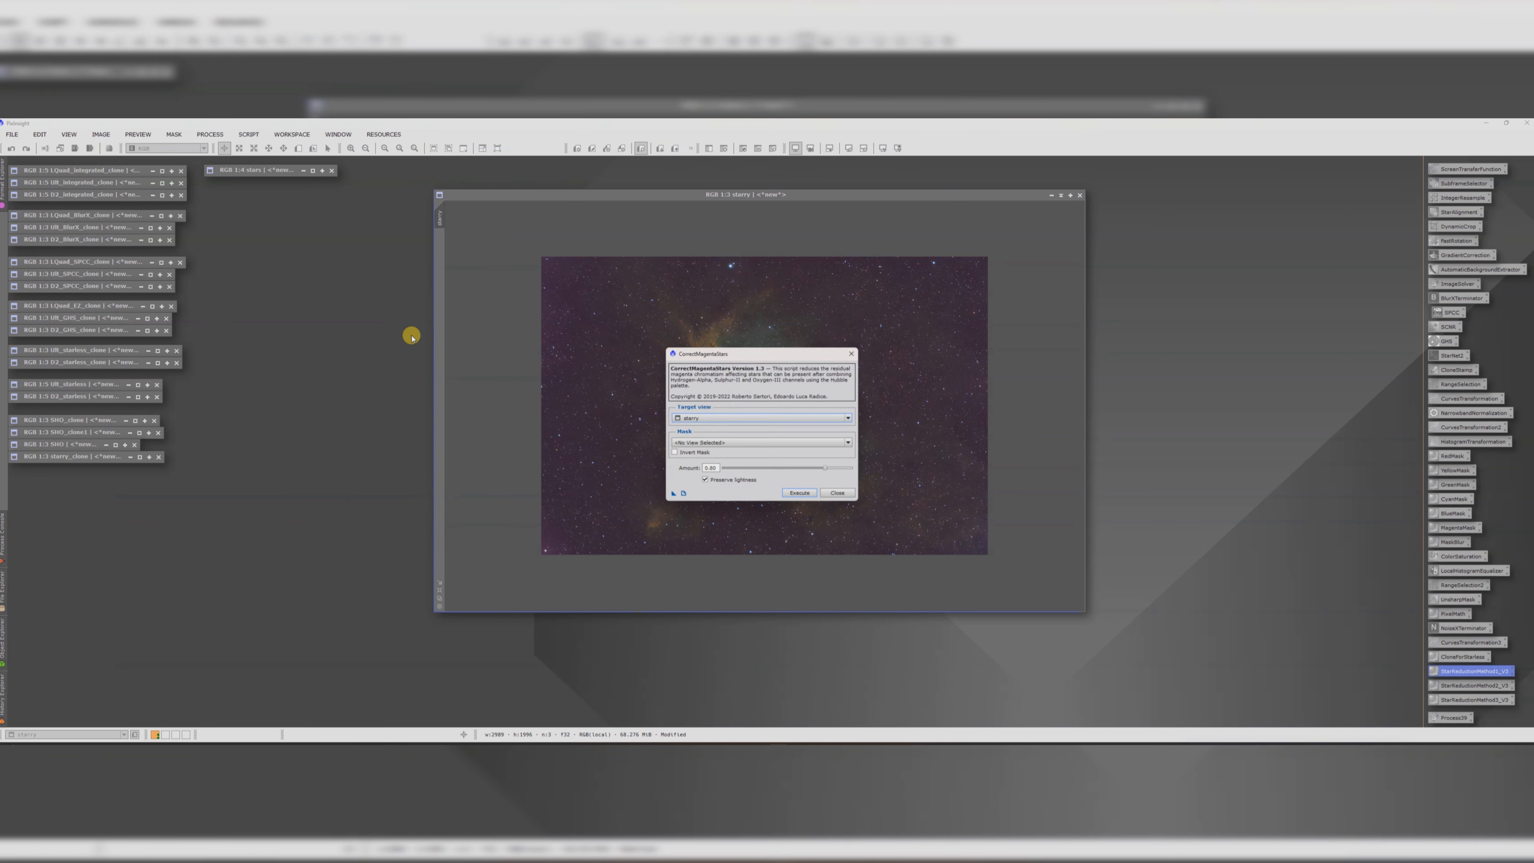
click(803, 495)
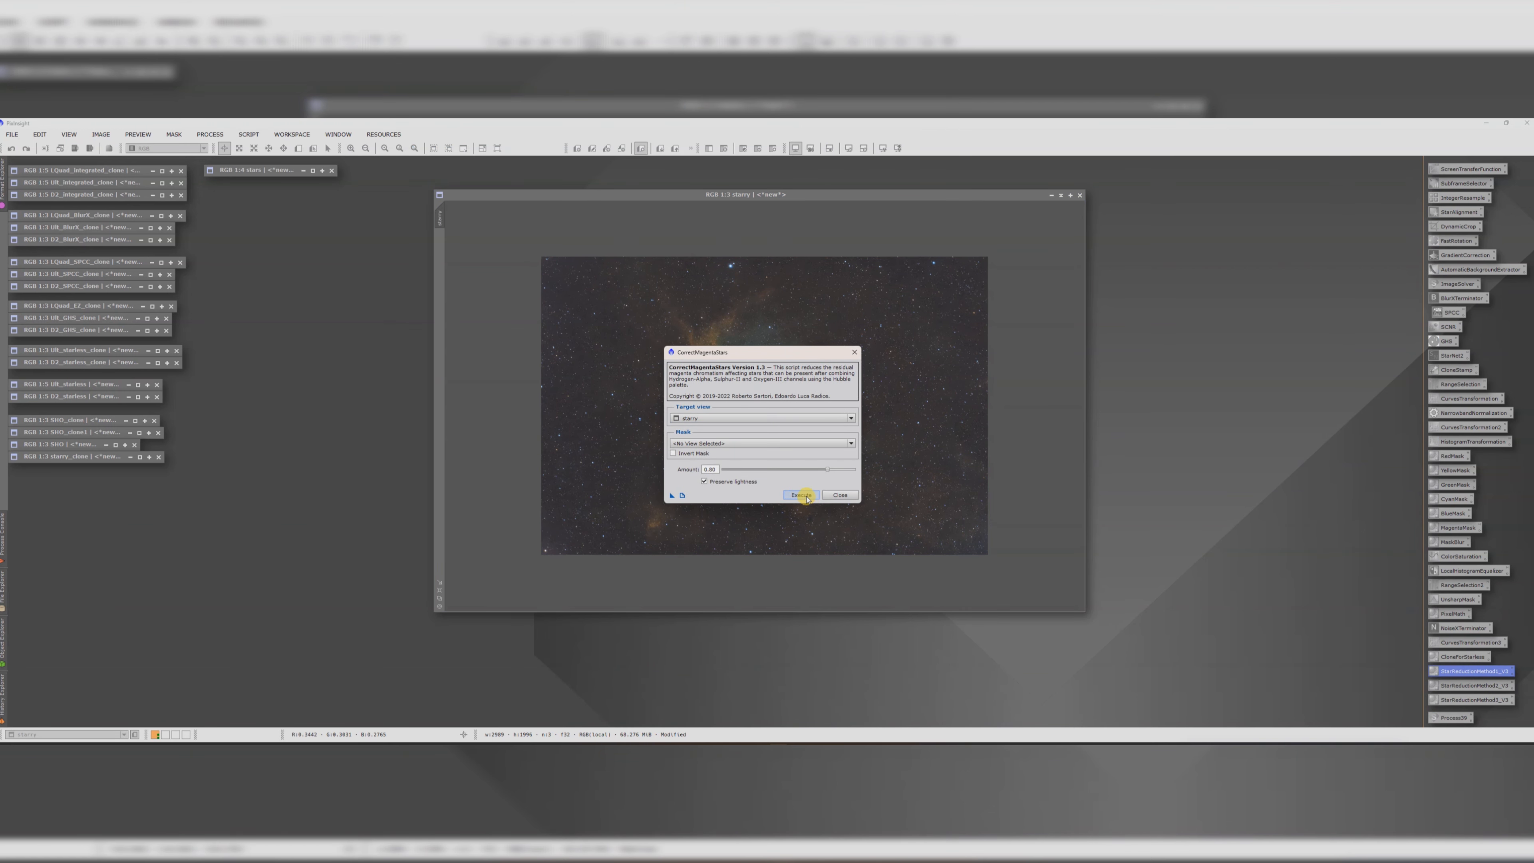
drag(777, 353, 1215, 320)
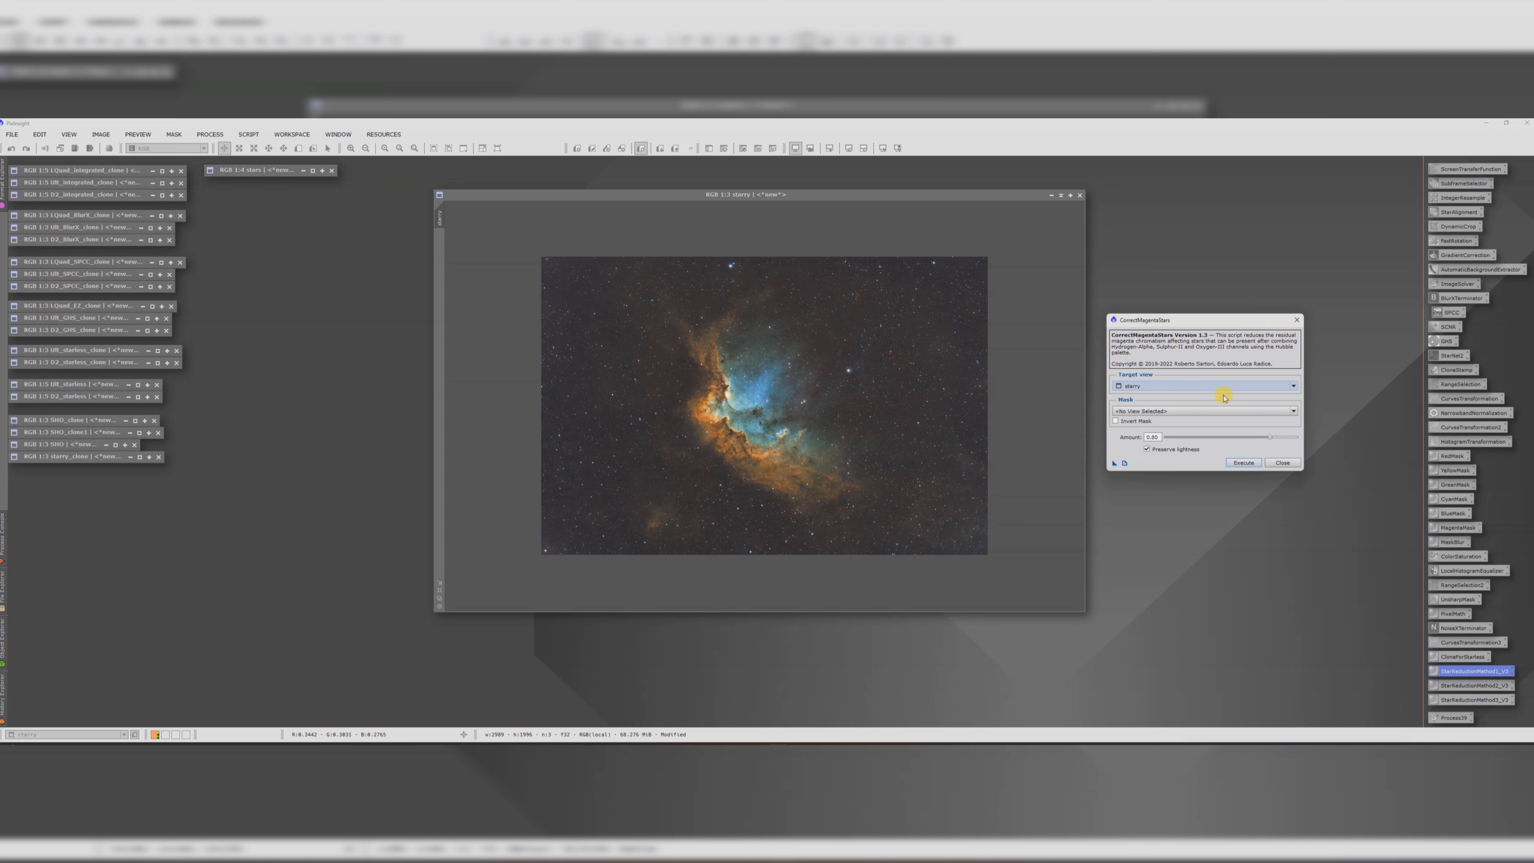
click(1277, 461)
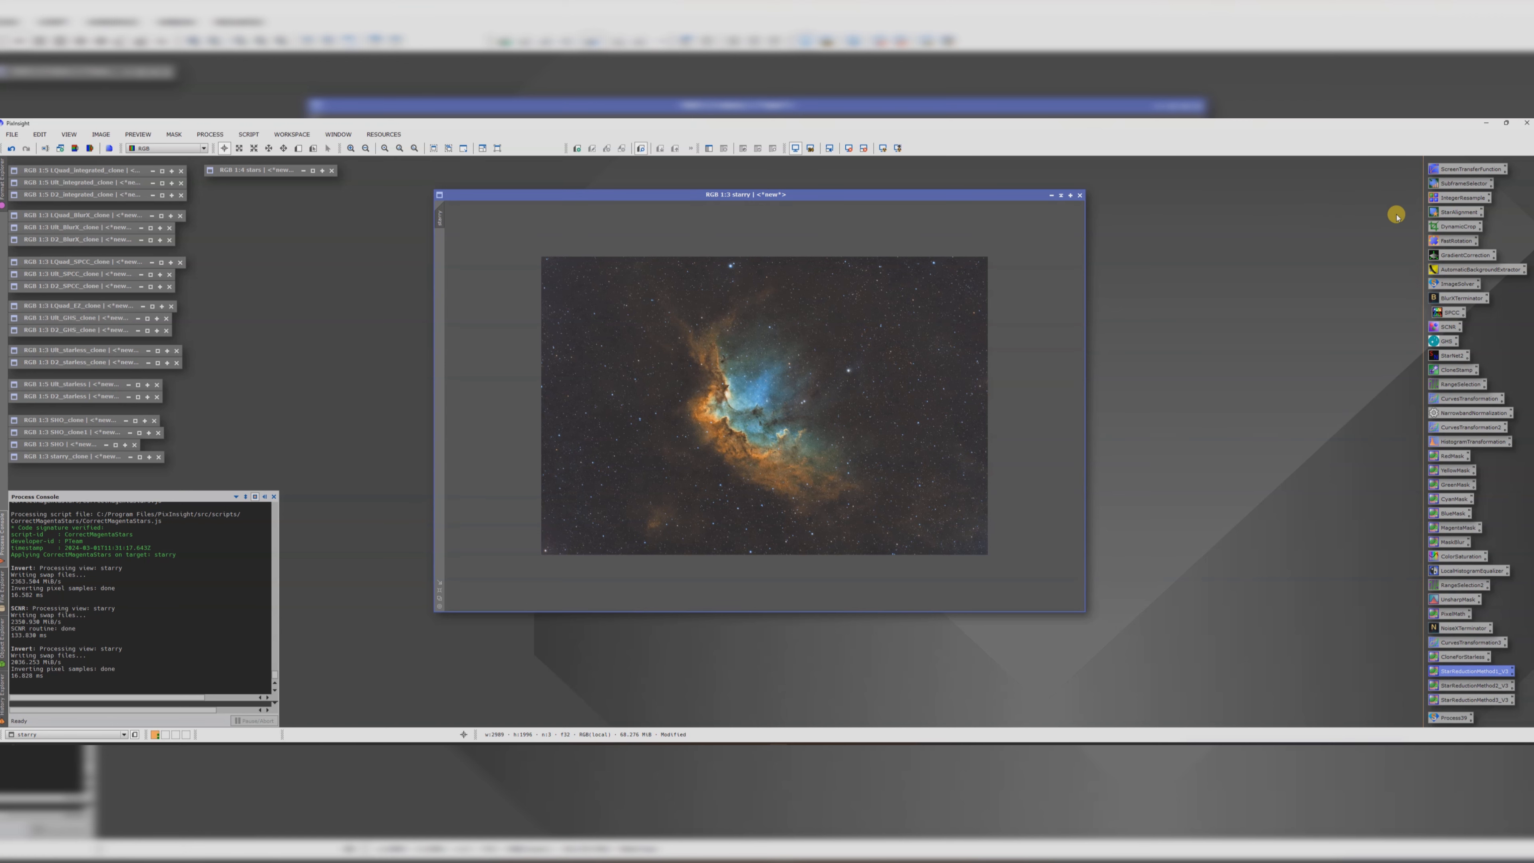
- Upsample the starry image by a factor of 2 with IntegerResample and fit it within its window
double_click(1448, 198)
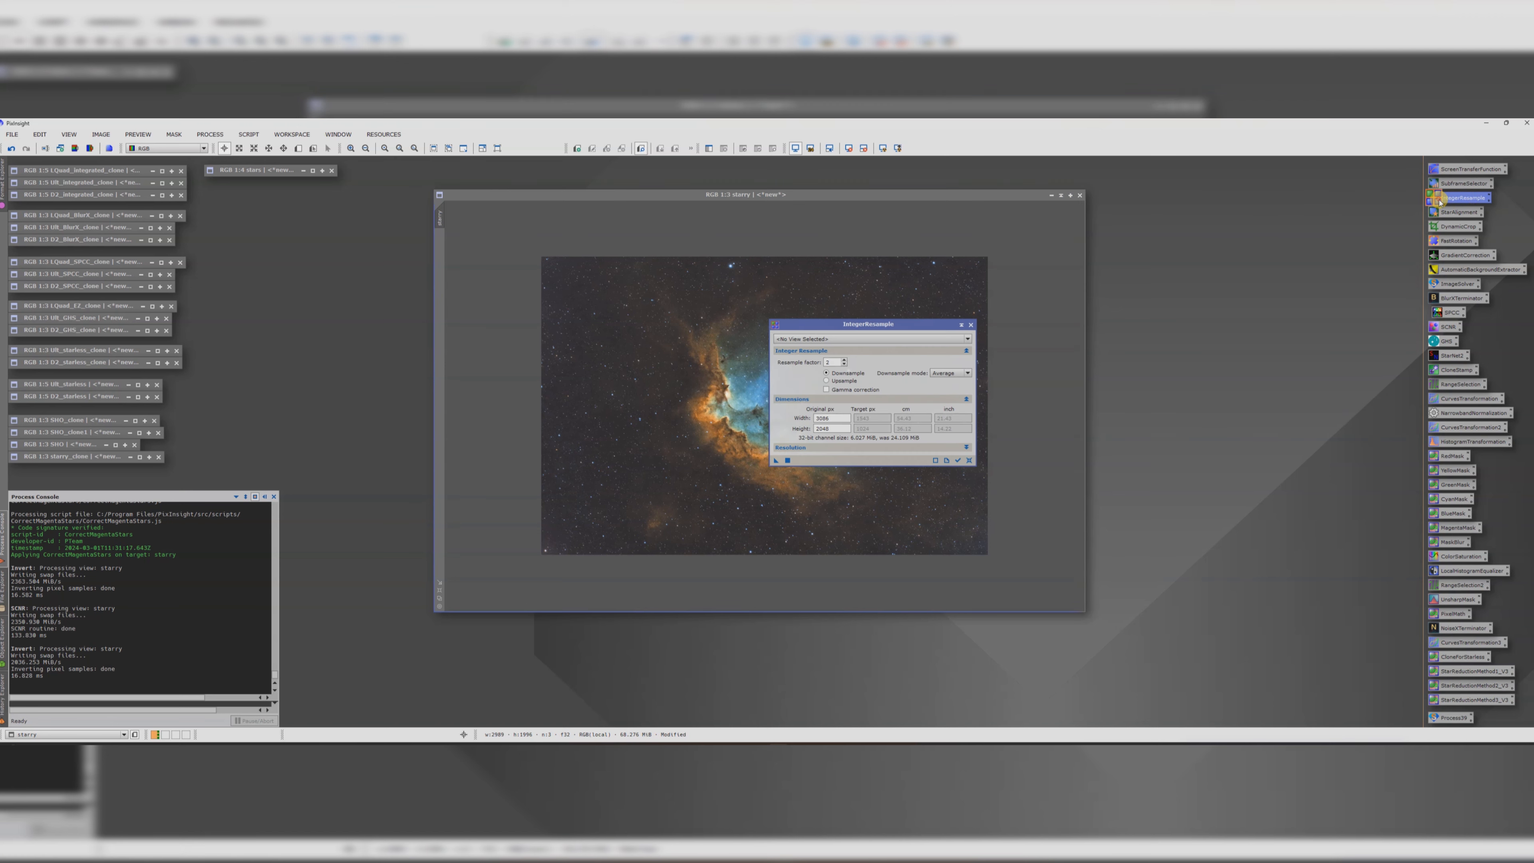
click(805, 340)
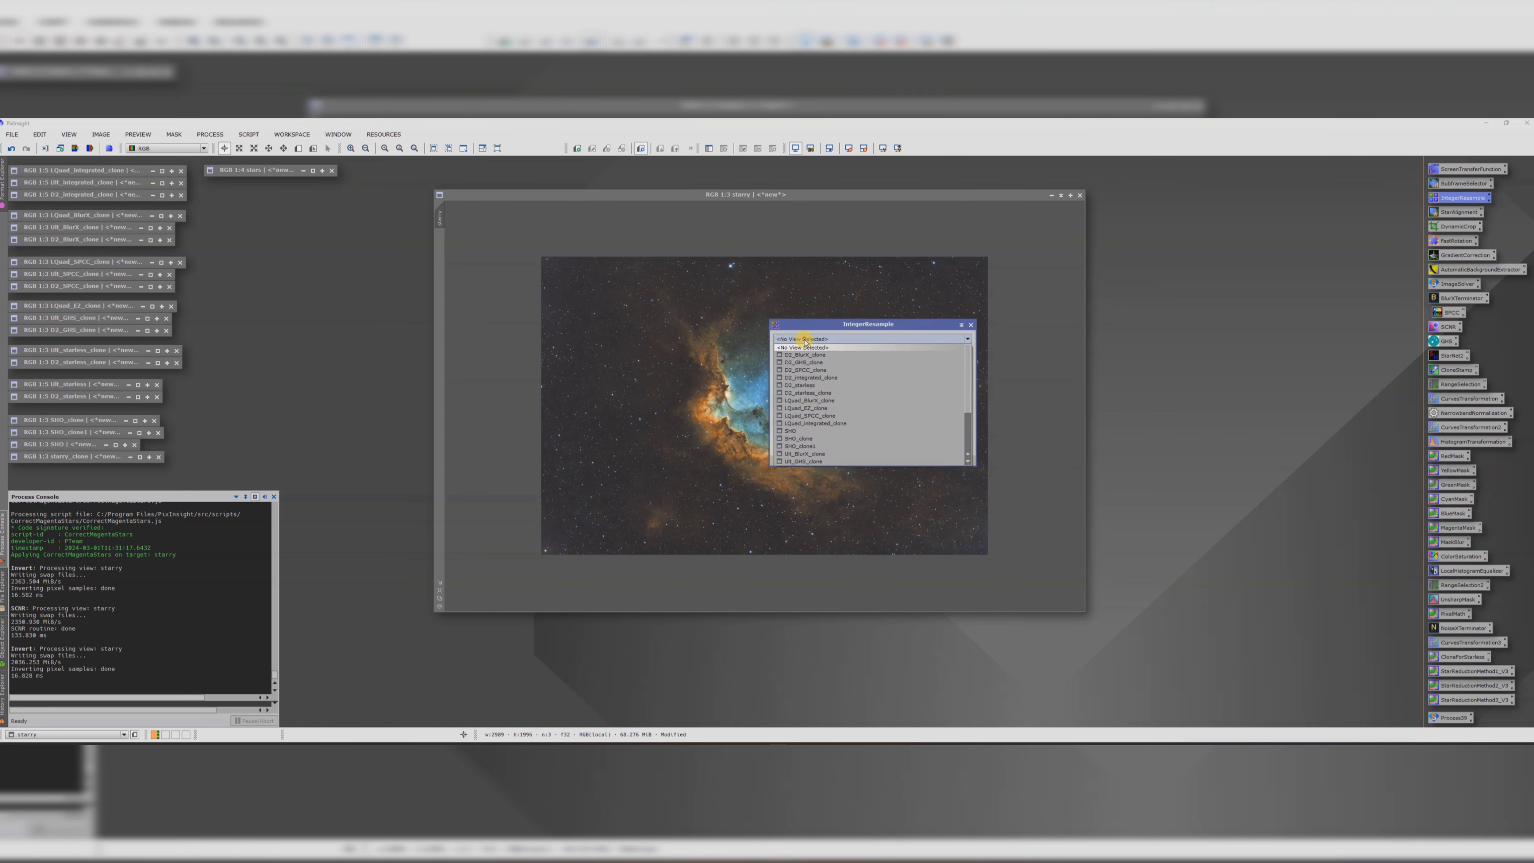
scroll(870, 424, down, 3)
click(808, 438)
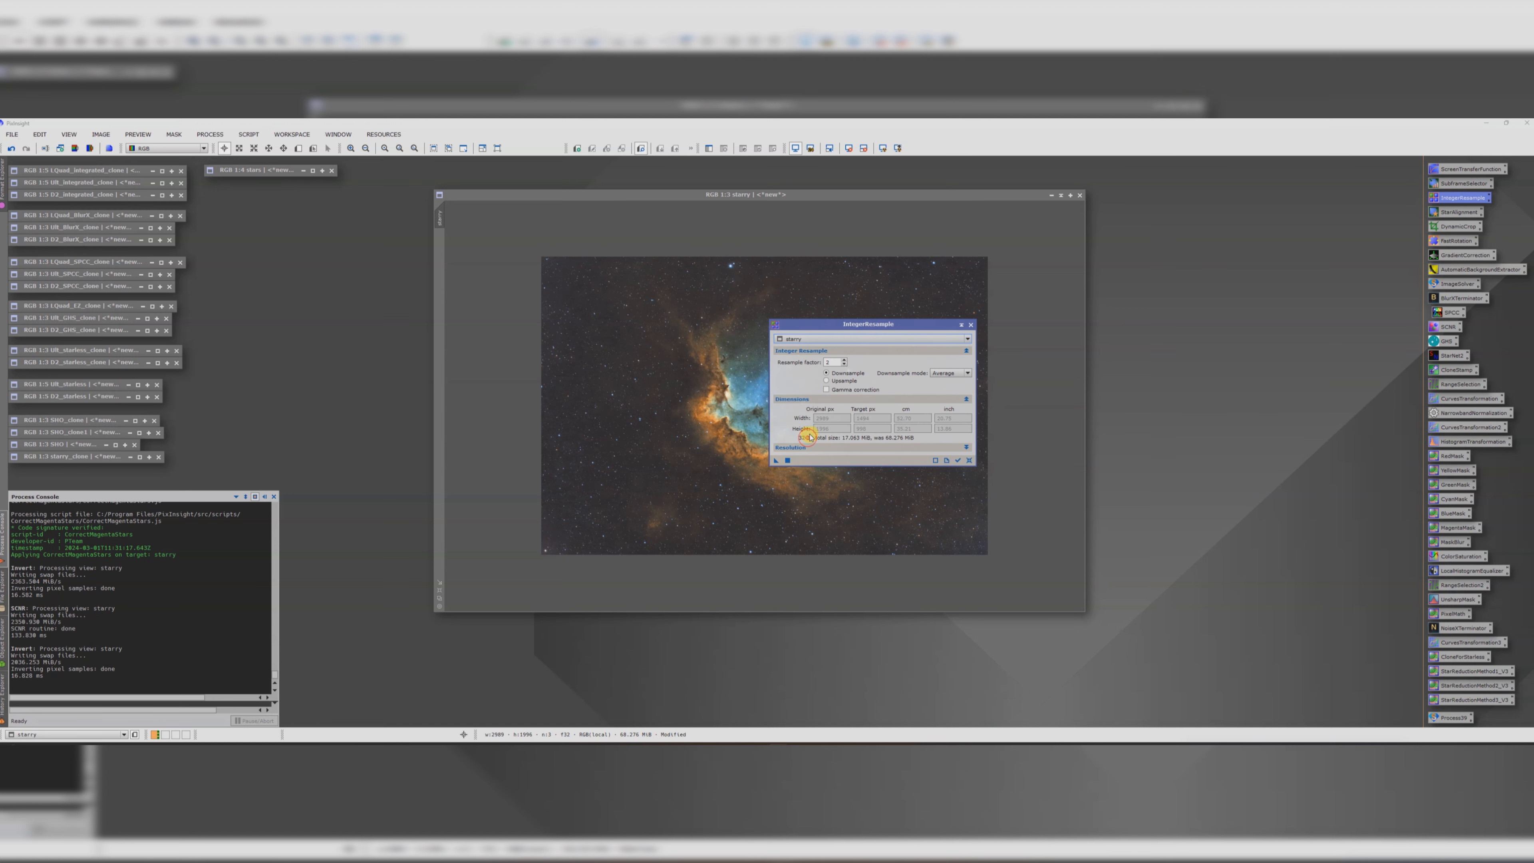
click(844, 381)
drag(648, 439, 637, 428)
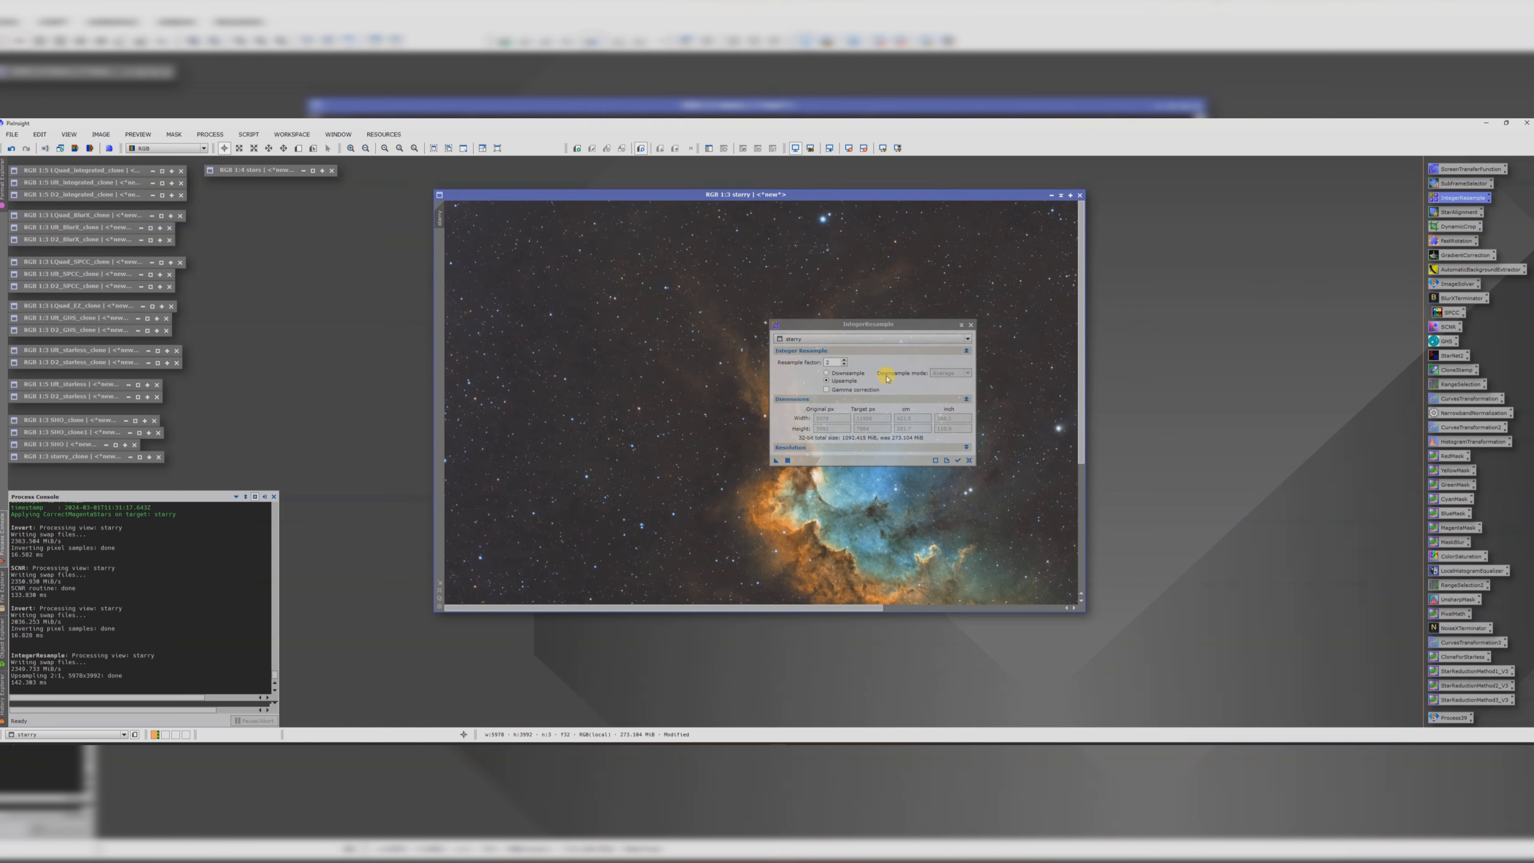
click(970, 326)
scroll(894, 424, down, 3)
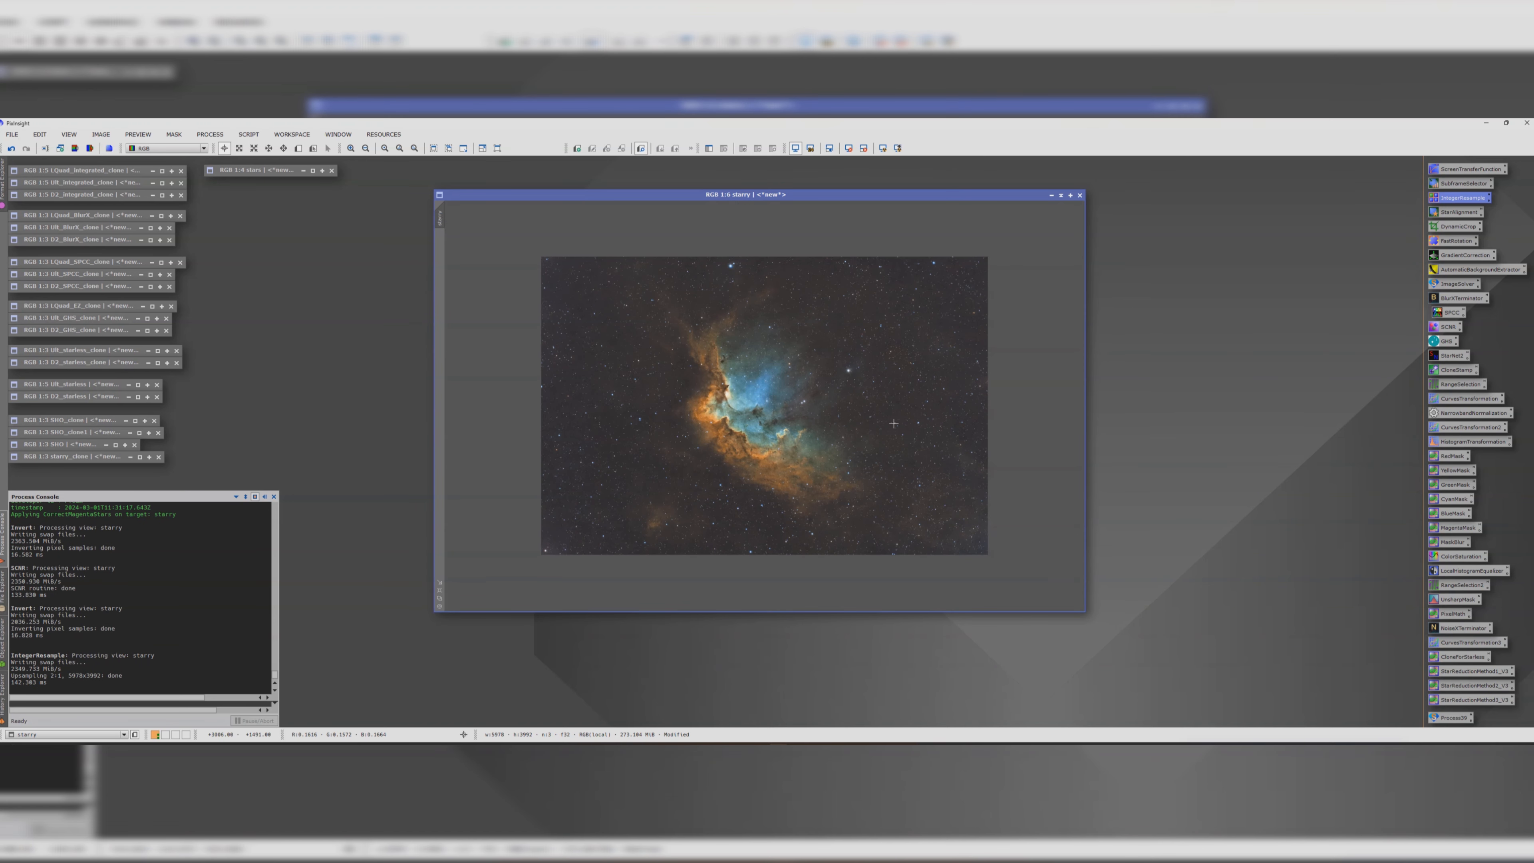